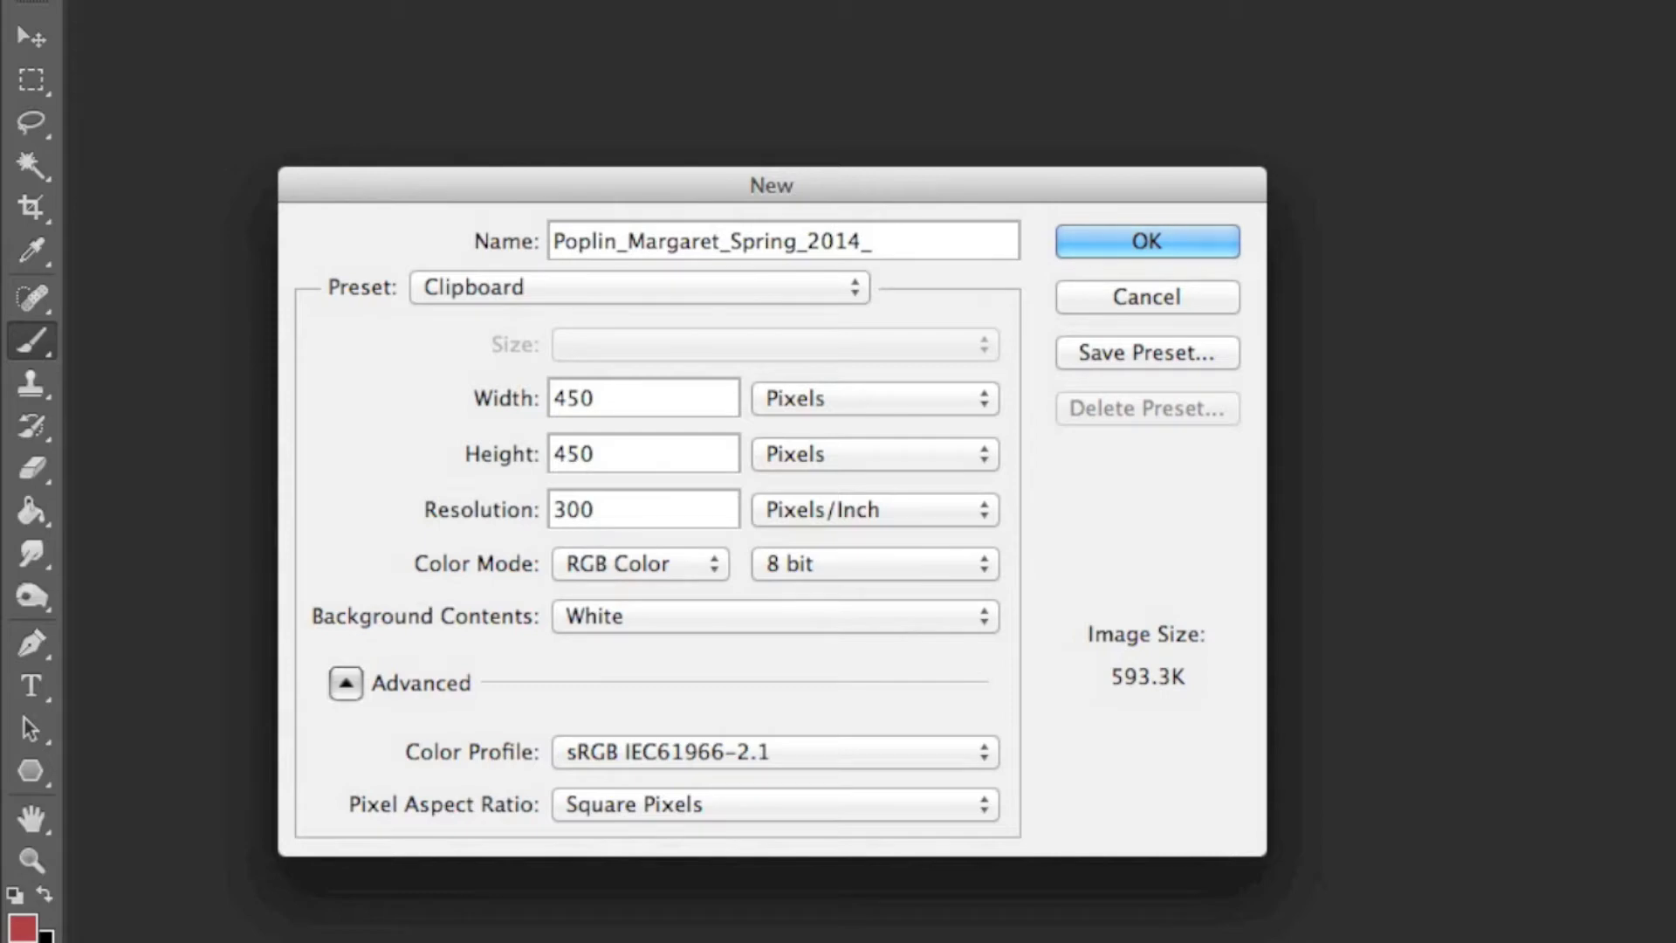
- Complete the new document's name with GDIII_Project1 and set its size to 8 by 10 inches
{"action": "type", "text": "III_Project1"}
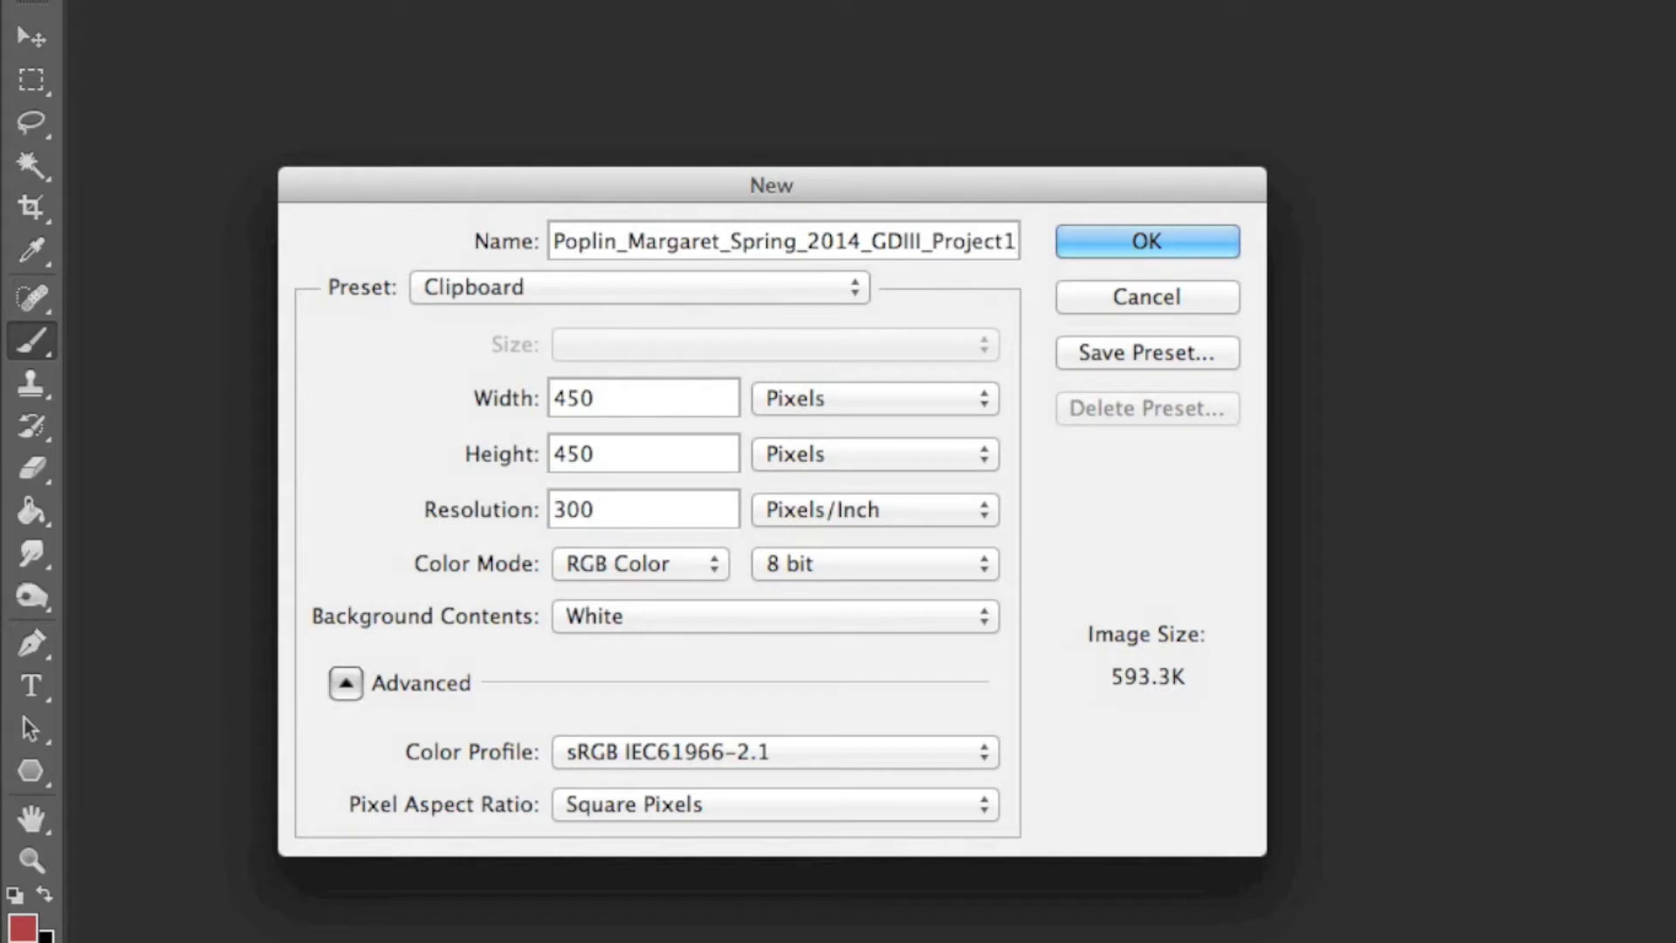
{"action": "left_click_drag", "start_coordinate": [649, 396], "coordinate": [178, 404]}
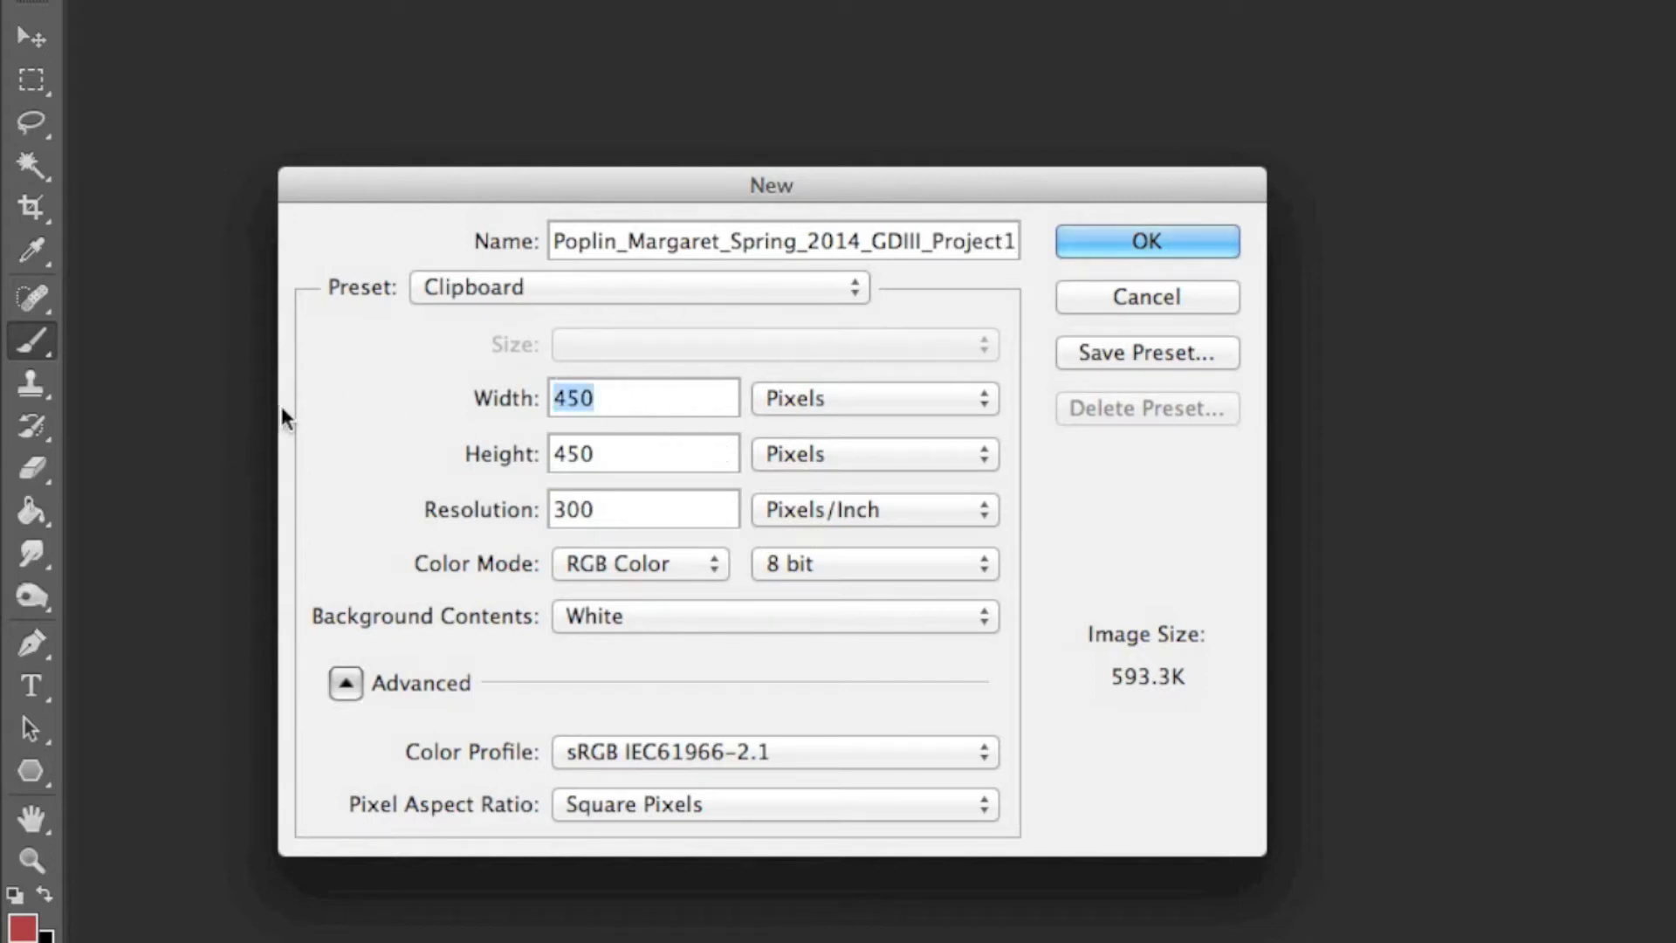
{"action": "type", "text": "8"}
{"action": "left_click", "coordinate": [877, 398]}
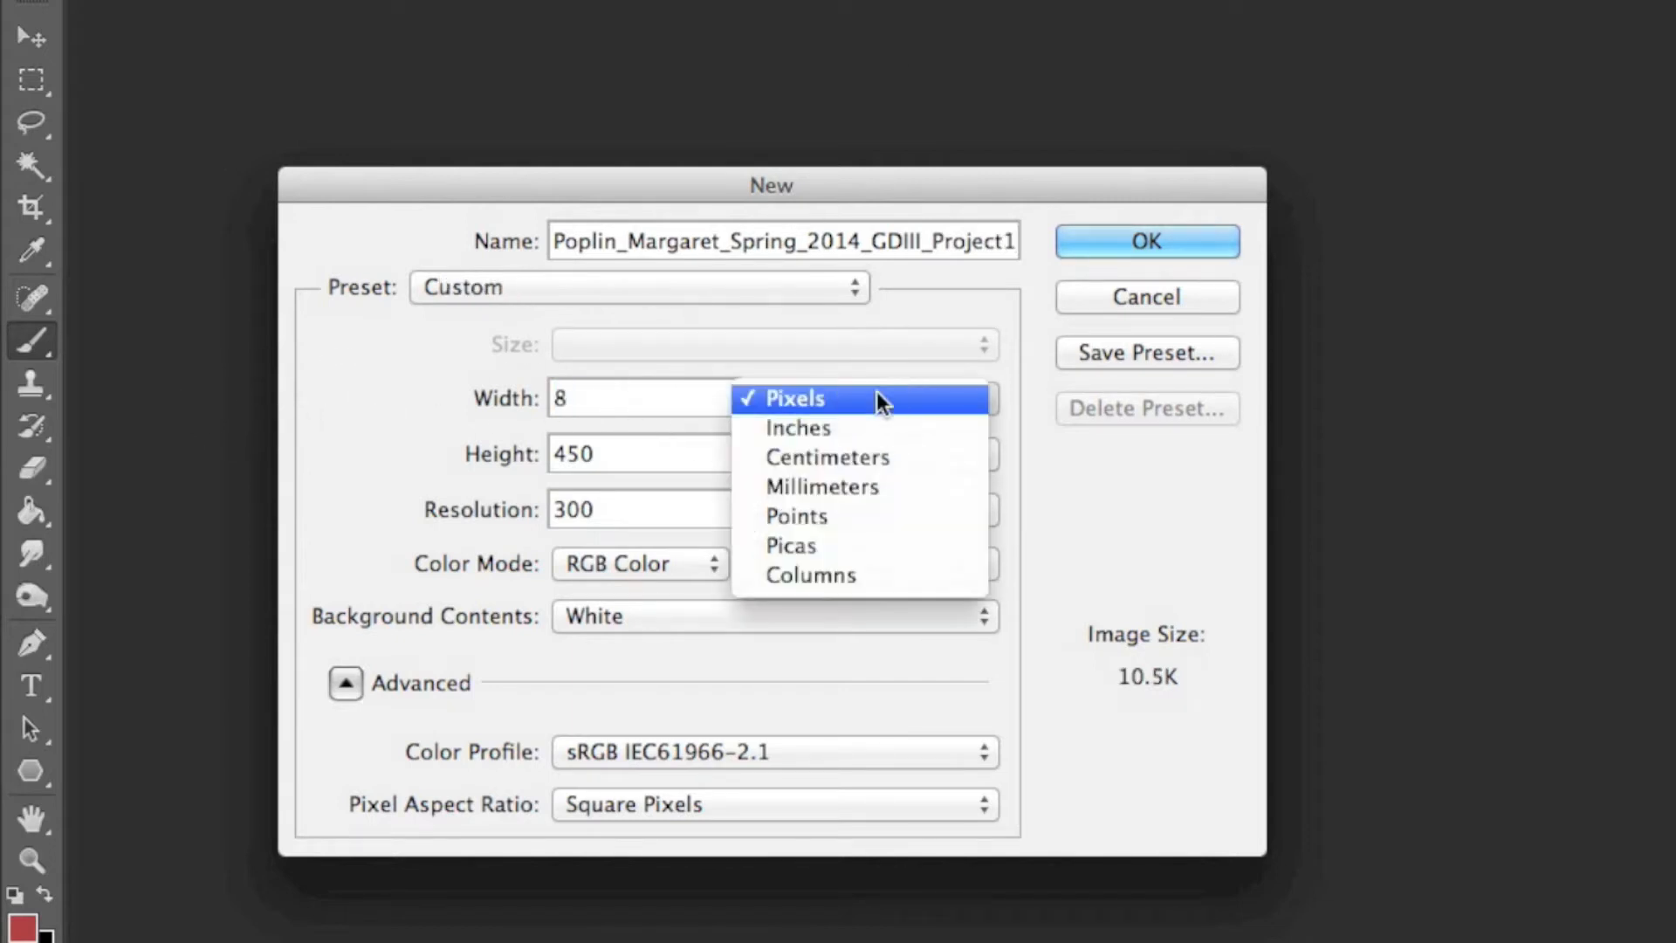
{"action": "left_click", "coordinate": [852, 427]}
{"action": "left_click_drag", "start_coordinate": [672, 455], "coordinate": [269, 446]}
{"action": "type", "text": "10"}
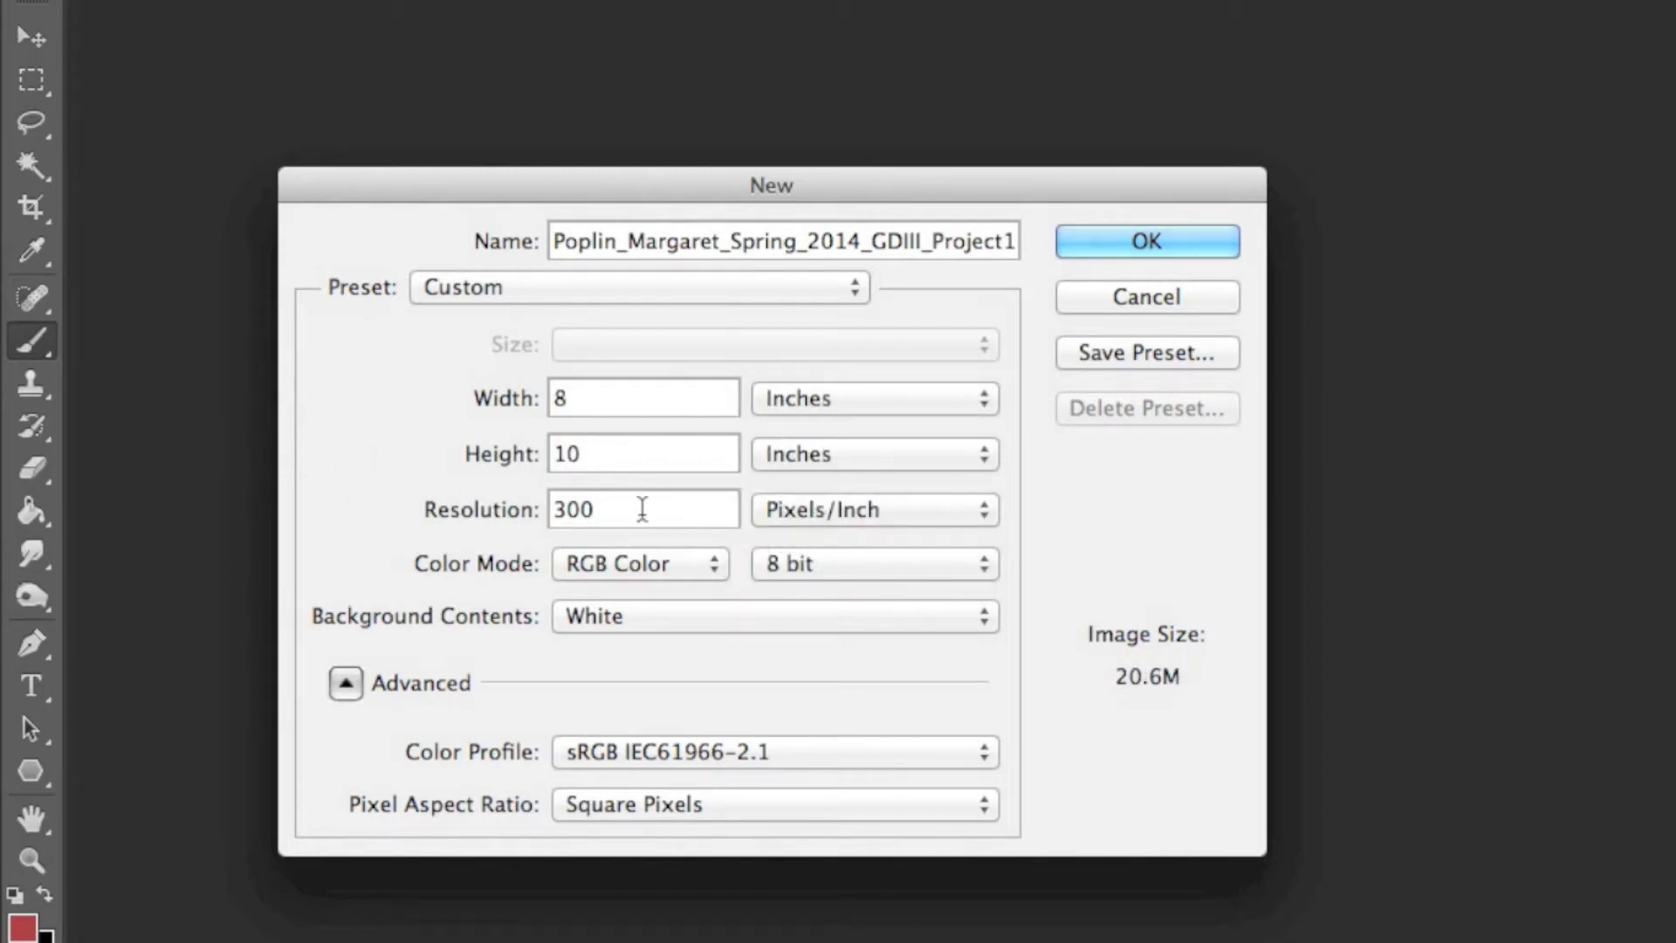
- Set the resolution to 300 pixels/inch and create the document
{"action": "left_click_drag", "start_coordinate": [643, 509], "coordinate": [473, 517]}
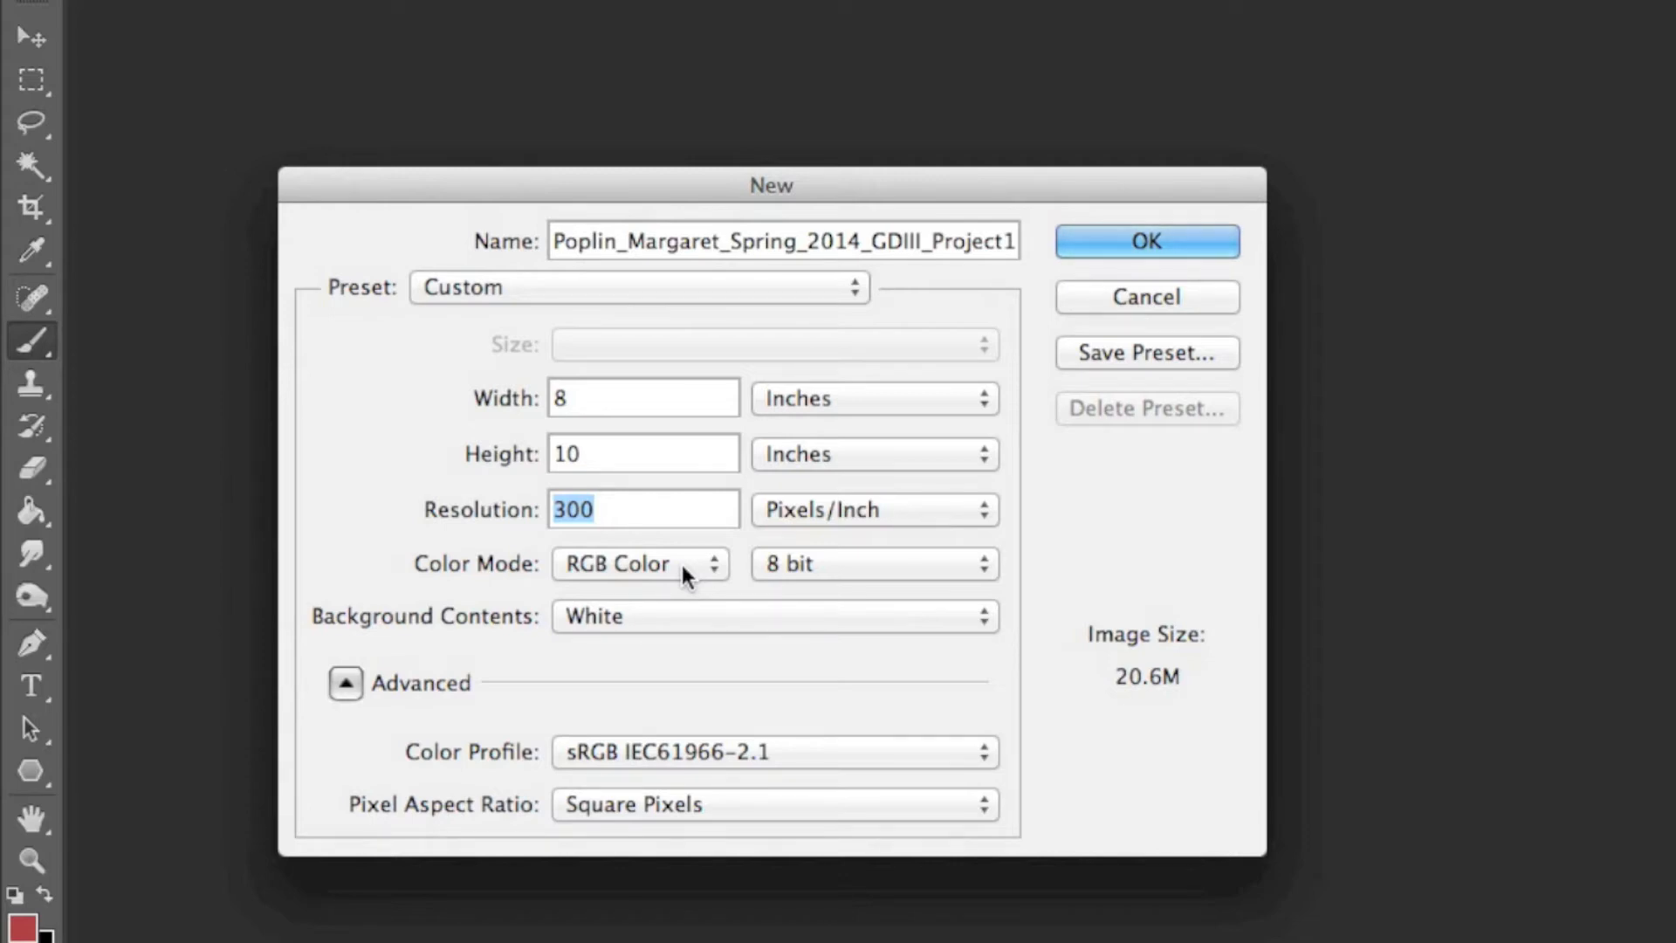
{"action": "scroll", "coordinate": [647, 515], "scroll_direction": "down", "scroll_amount": 1}
{"action": "left_click_drag", "start_coordinate": [647, 517], "coordinate": [359, 514]}
{"action": "type", "text": "300"}
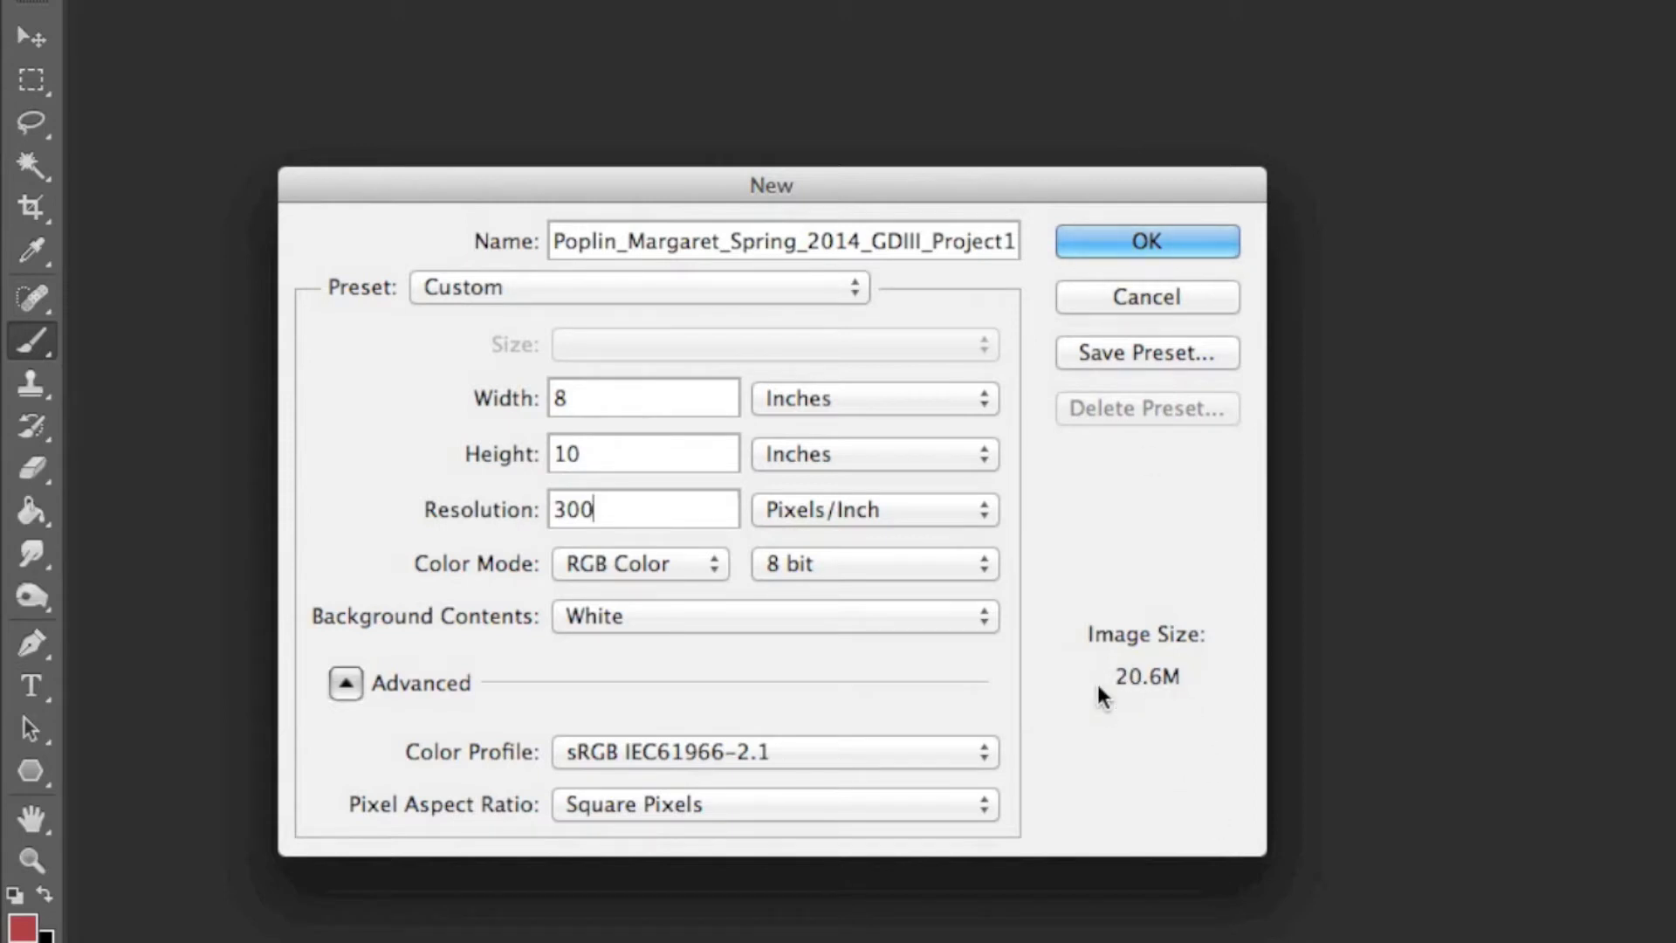
{"action": "left_click", "coordinate": [1141, 244]}
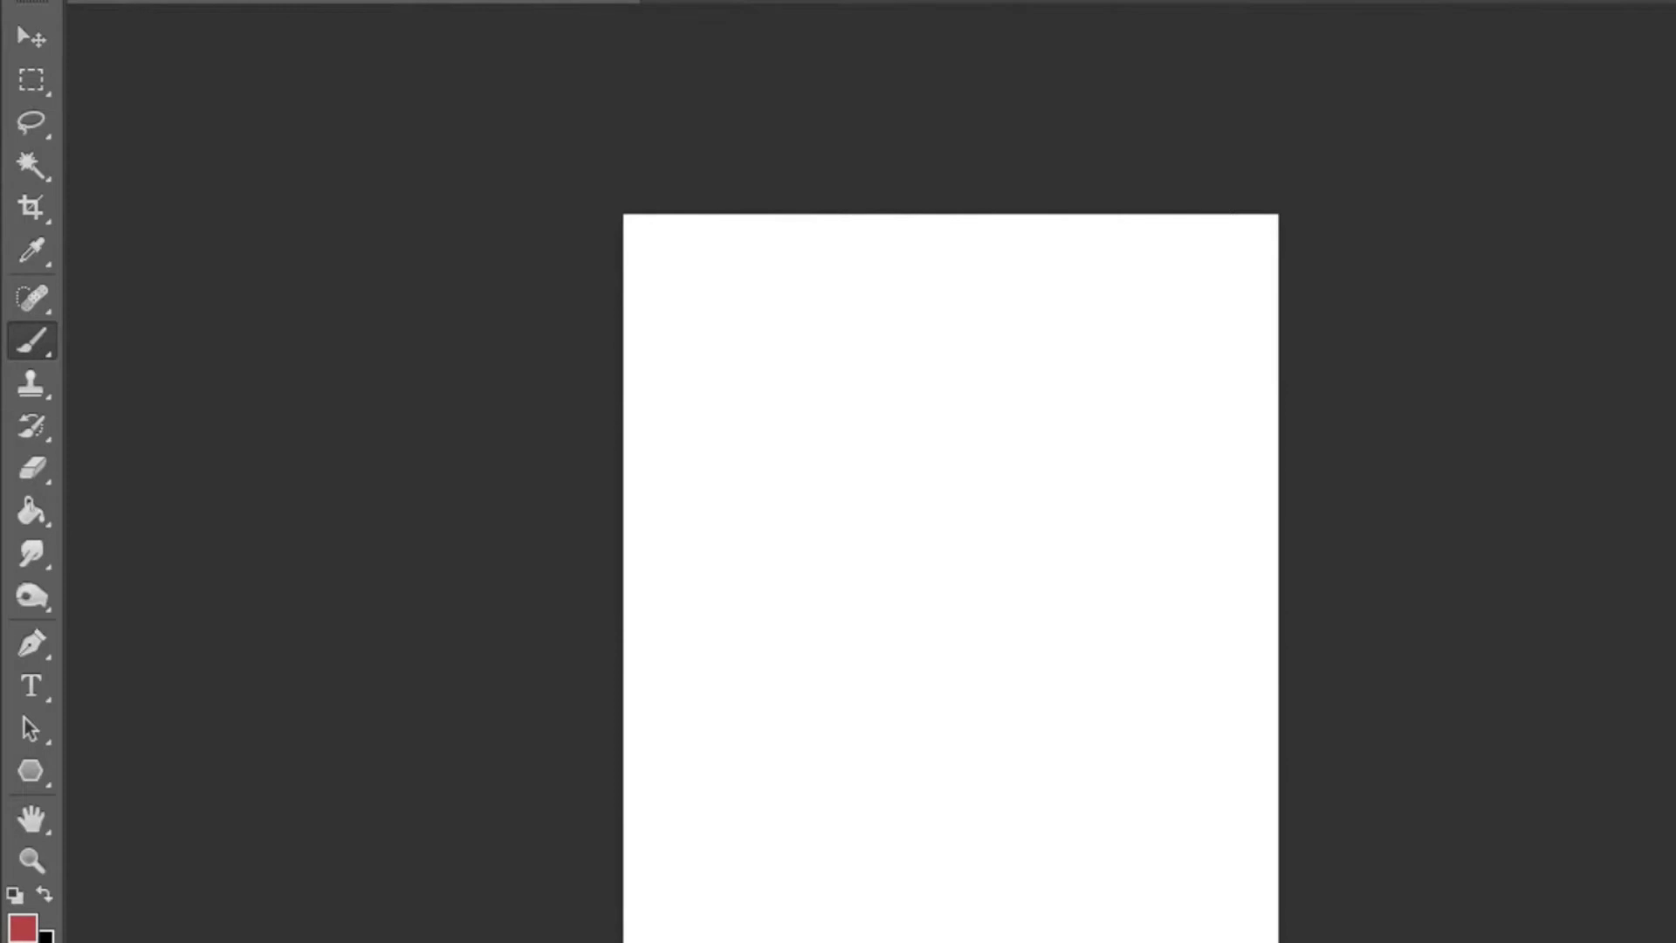
- Reset the workspace to Essentials
{"action": "left_click", "coordinate": [1008, 1]}
{"action": "mouse_move", "coordinate": [1047, 1]}
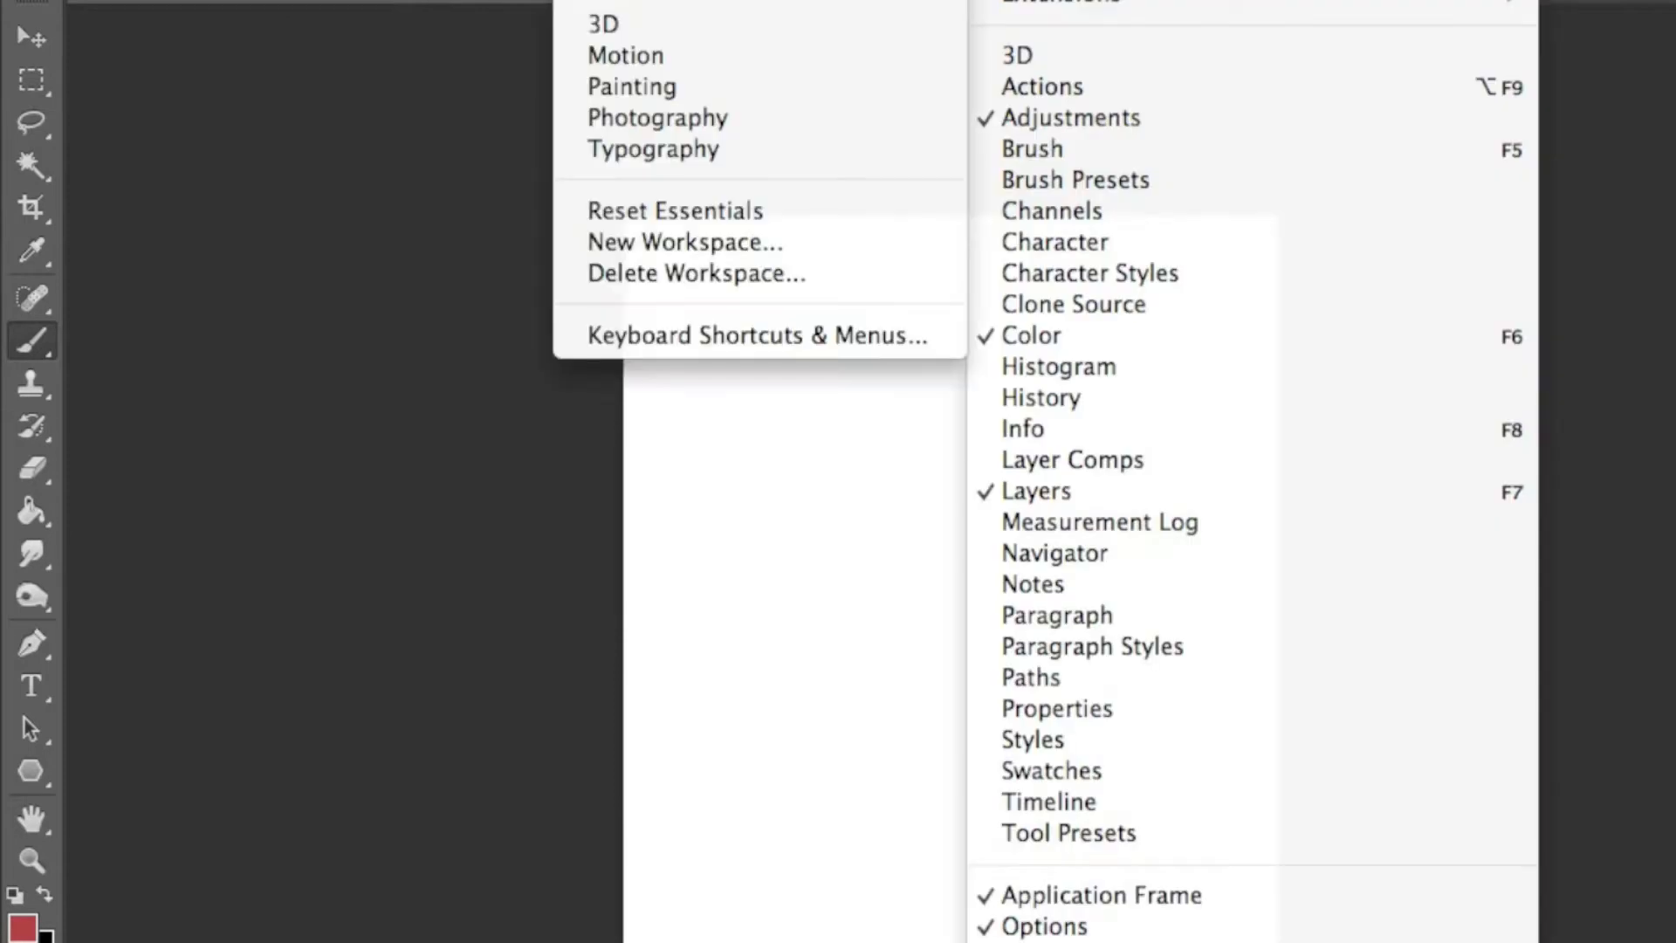
{"action": "left_click", "coordinate": [814, 214]}
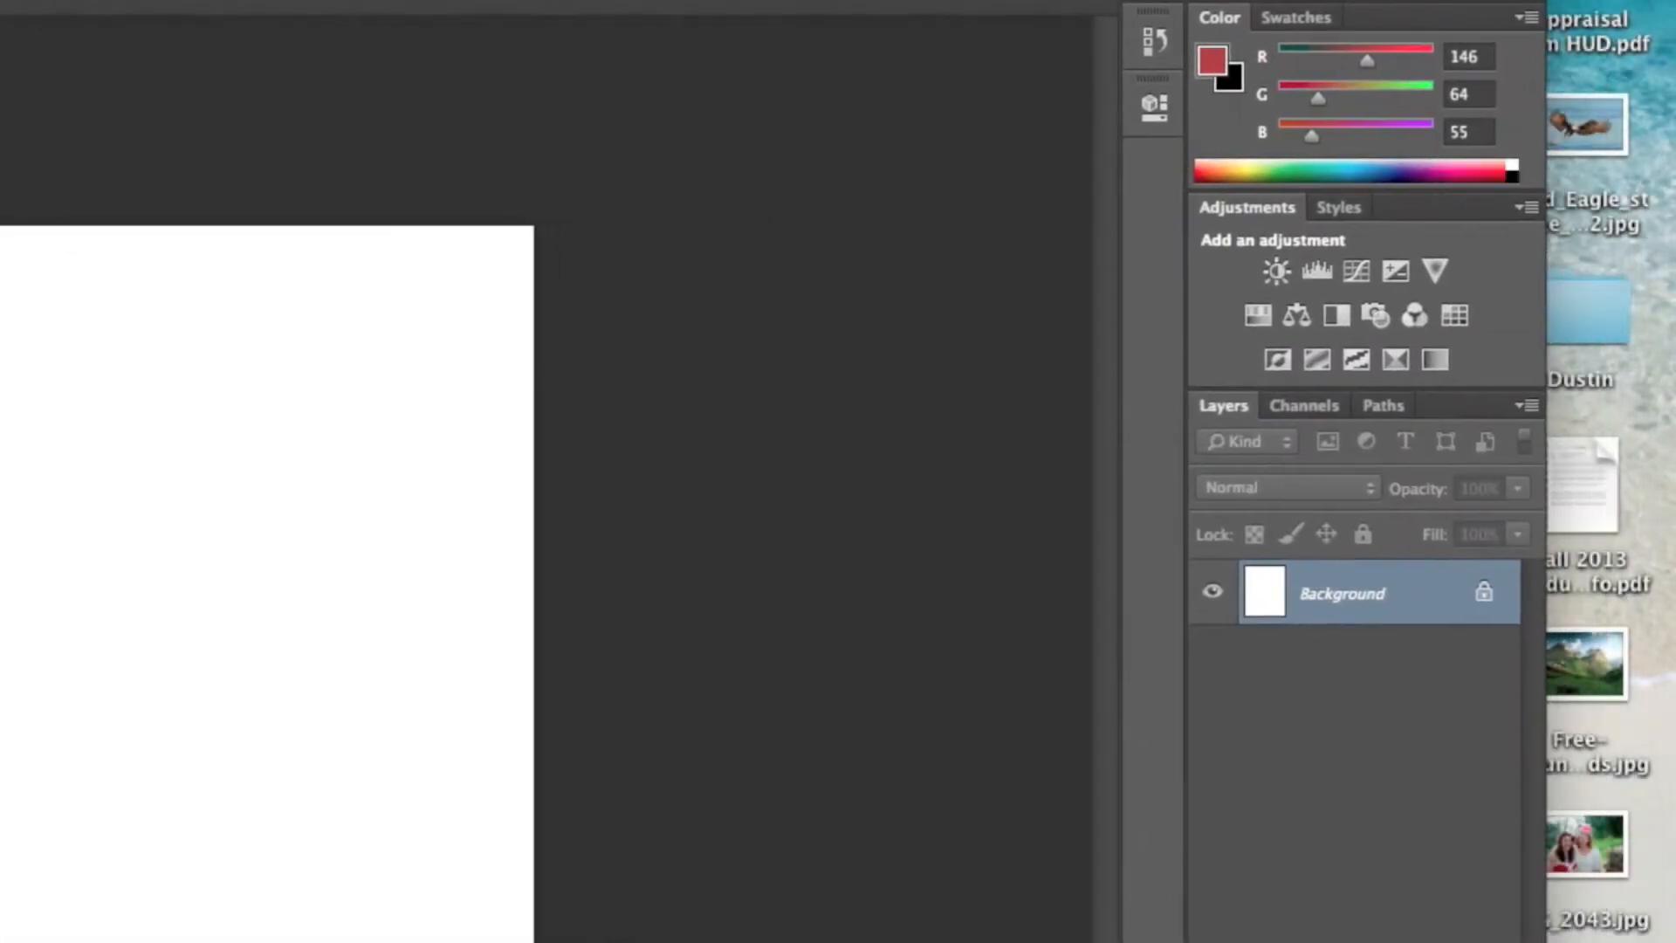
- Rearrange the panel dock on the right and float the document window beside it
{"action": "left_click_drag", "start_coordinate": [1197, 12], "coordinate": [454, 21]}
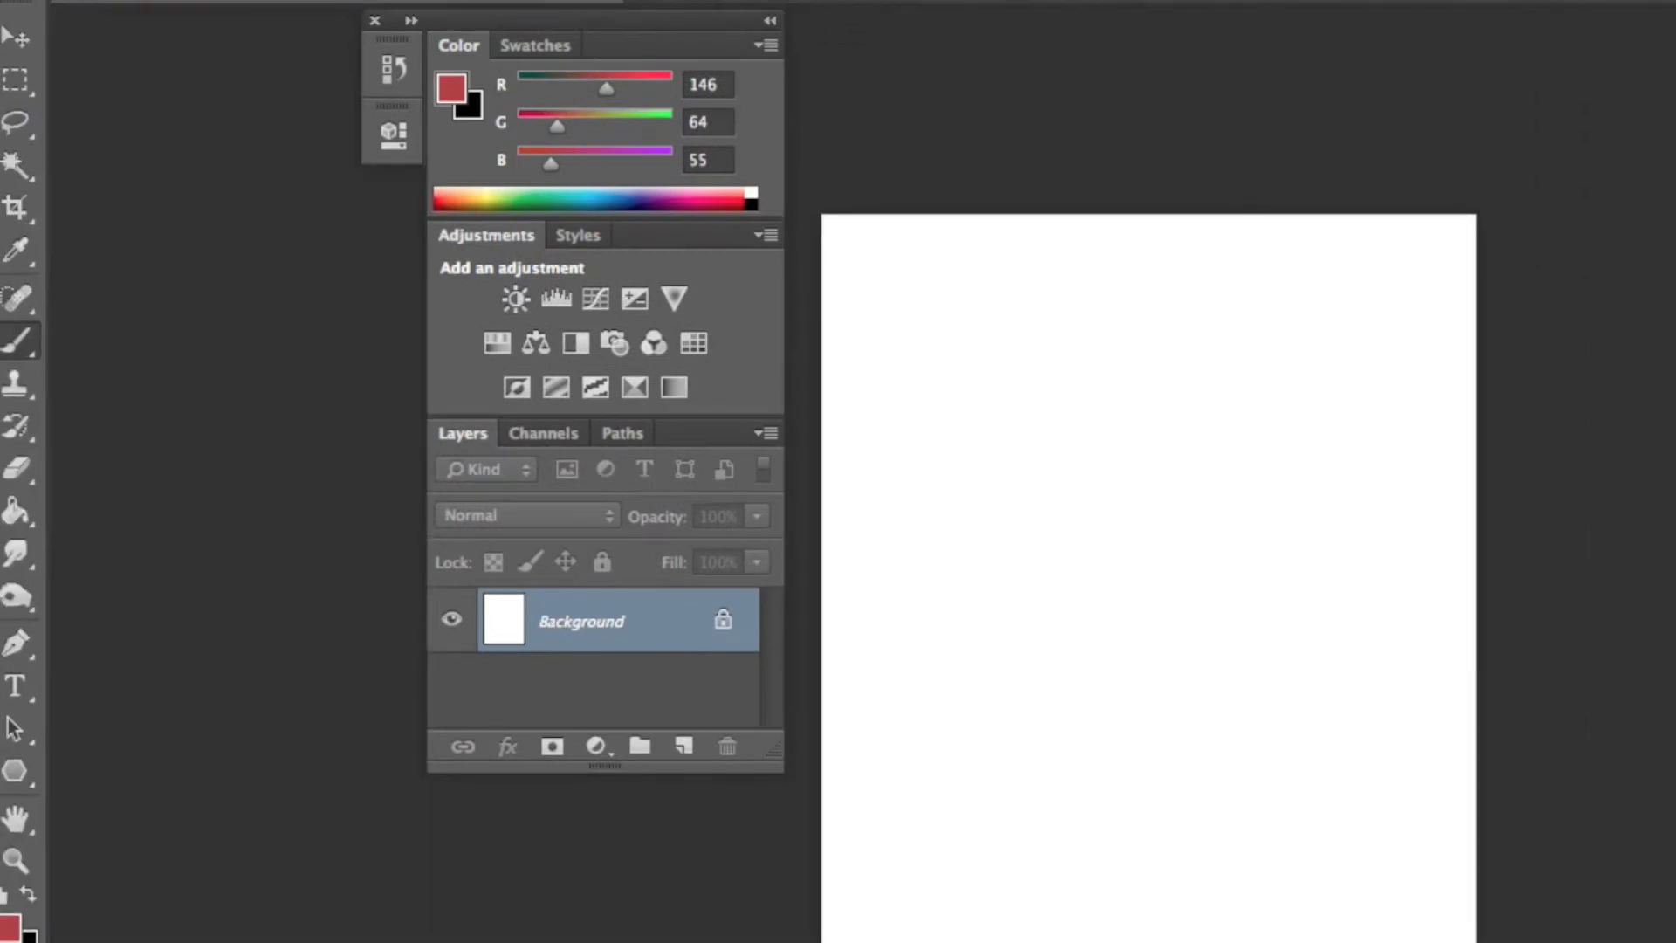
{"action": "left_click_drag", "start_coordinate": [486, 12], "coordinate": [643, 37]}
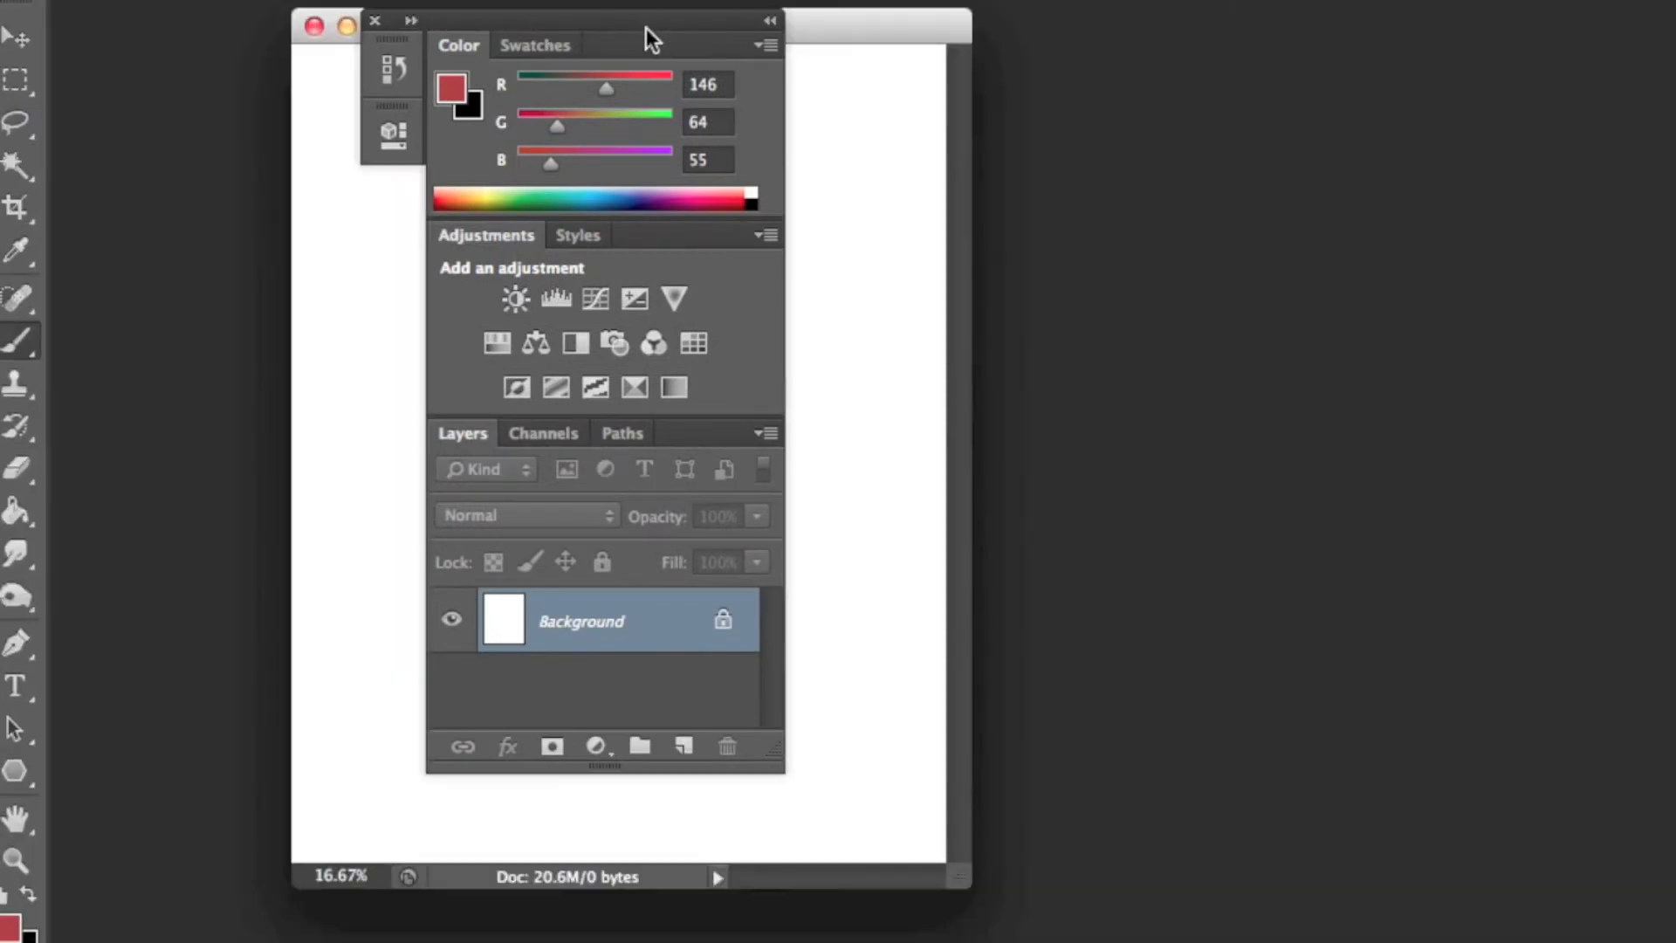
{"action": "left_click_drag", "start_coordinate": [875, 20], "coordinate": [682, 153]}
{"action": "left_click_drag", "start_coordinate": [590, 26], "coordinate": [1442, 3]}
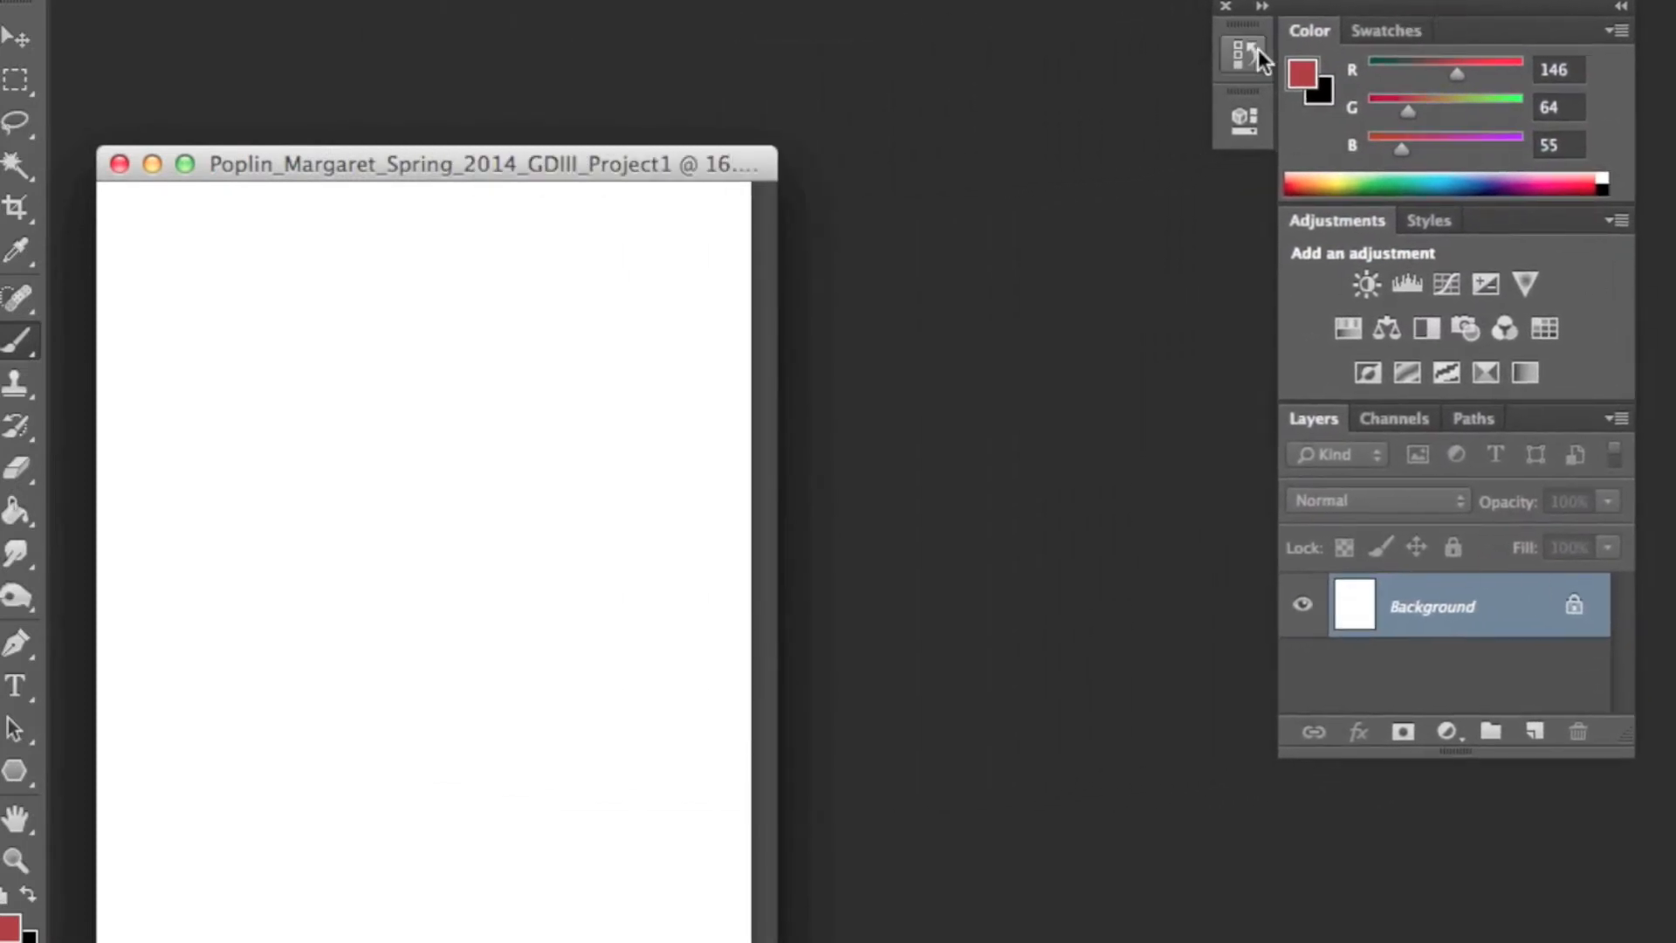
{"action": "left_click", "coordinate": [1262, 7]}
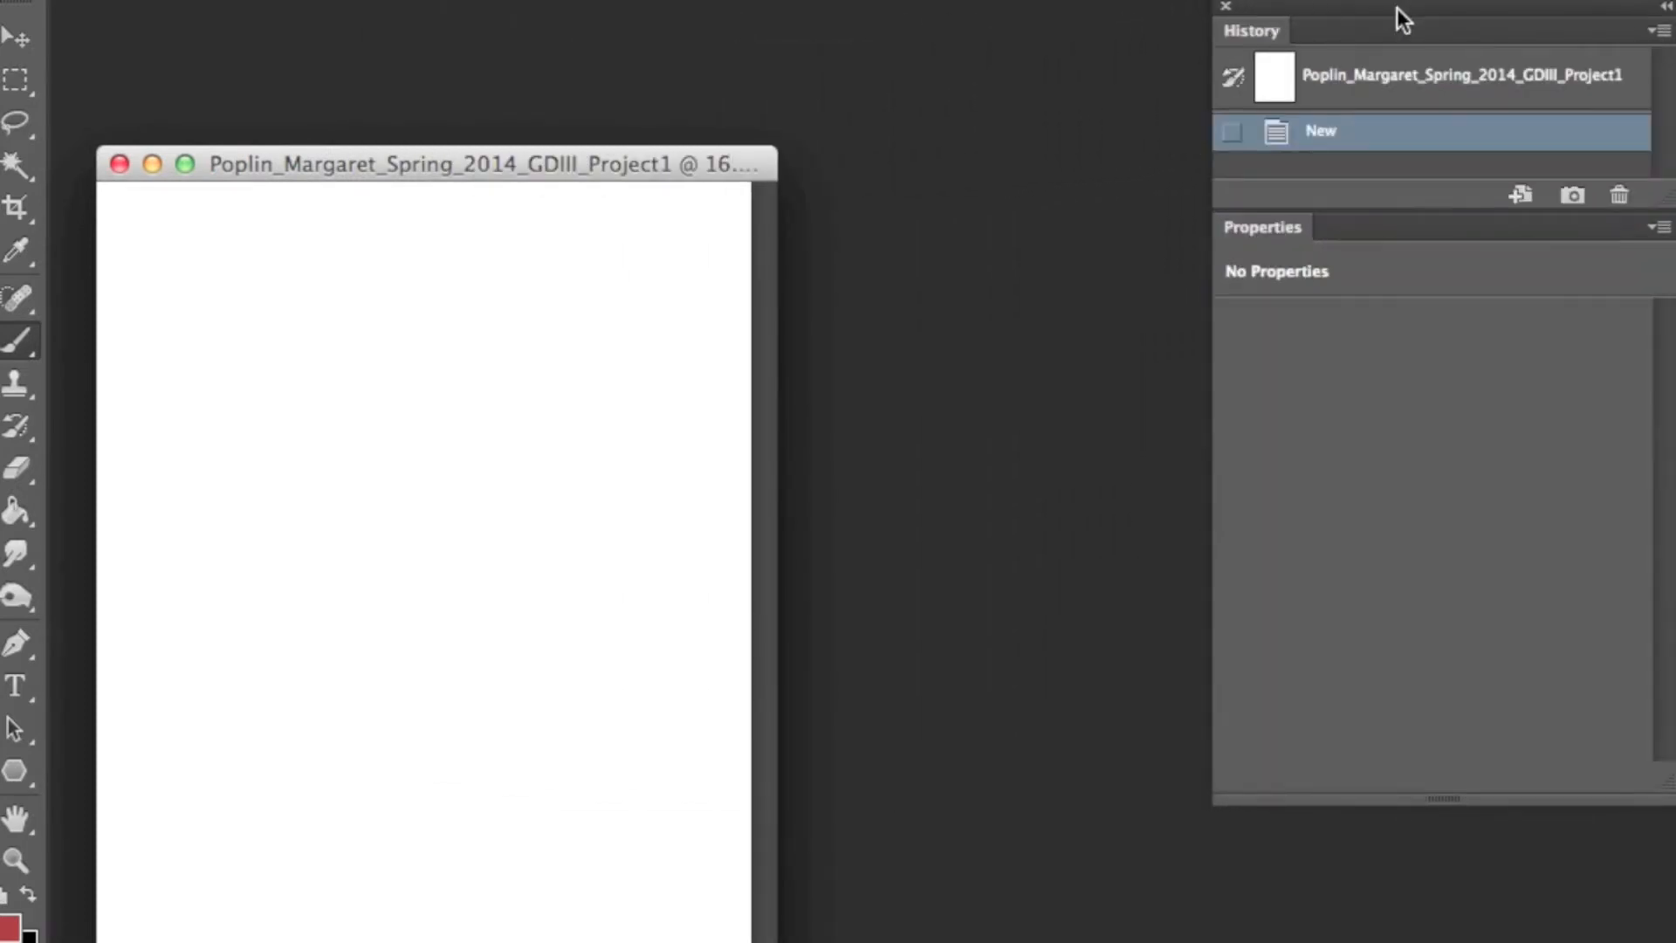
{"action": "left_click", "coordinate": [1667, 8]}
{"action": "left_click_drag", "start_coordinate": [1470, 7], "coordinate": [1407, 29]}
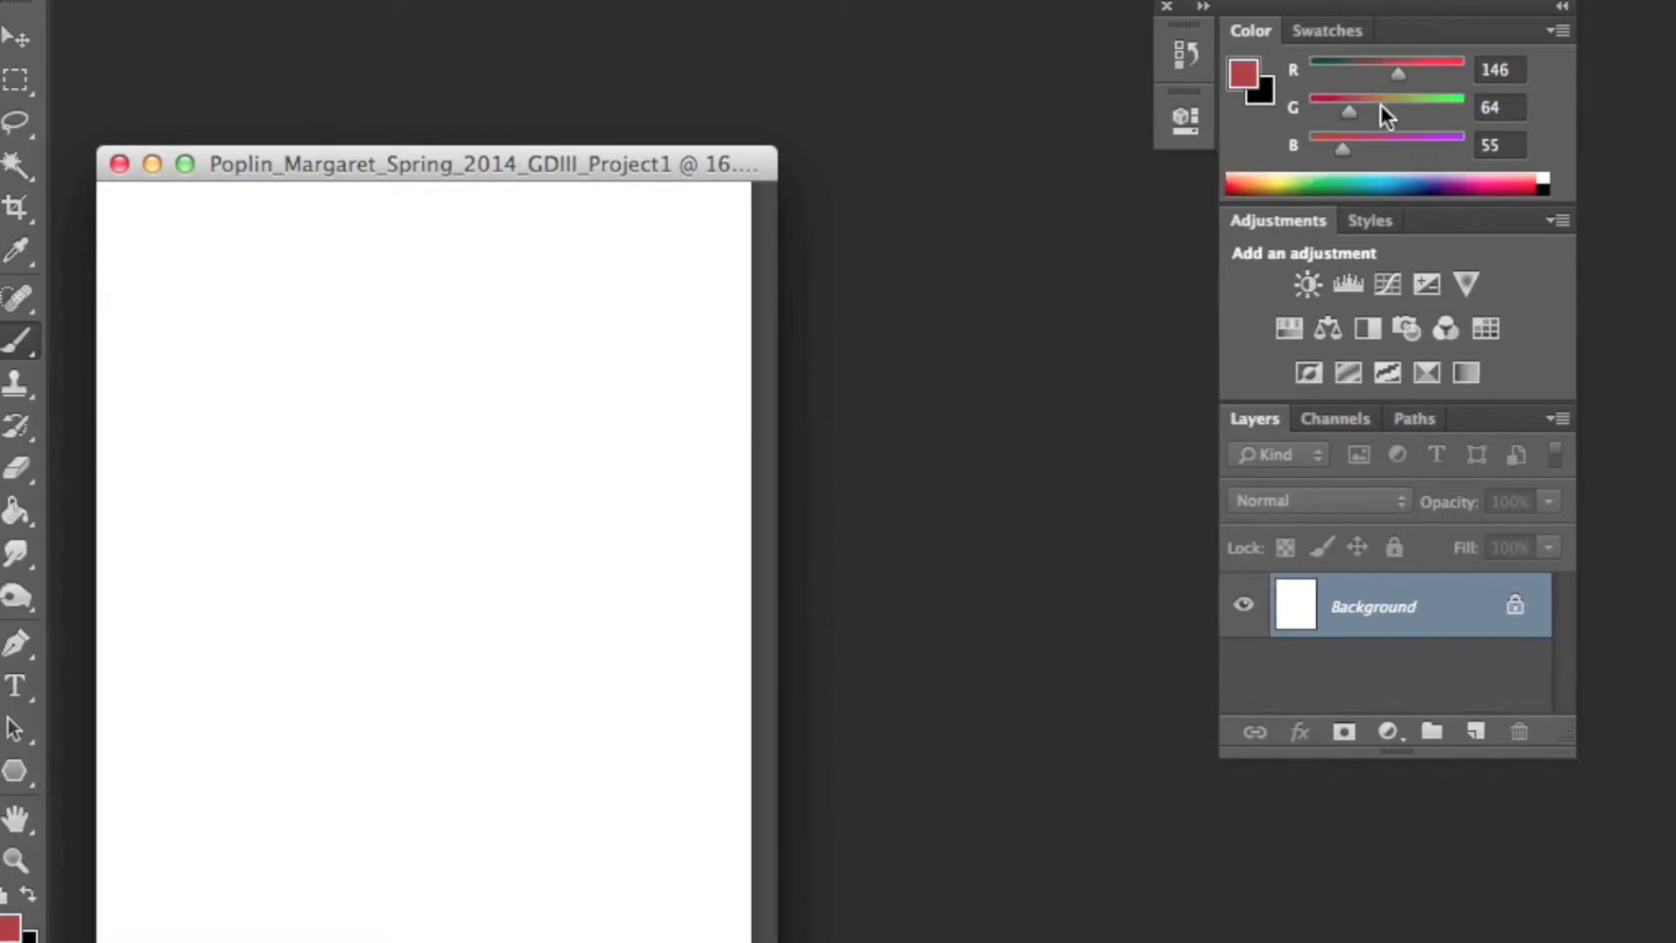
{"action": "left_click_drag", "start_coordinate": [597, 159], "coordinate": [639, 5]}
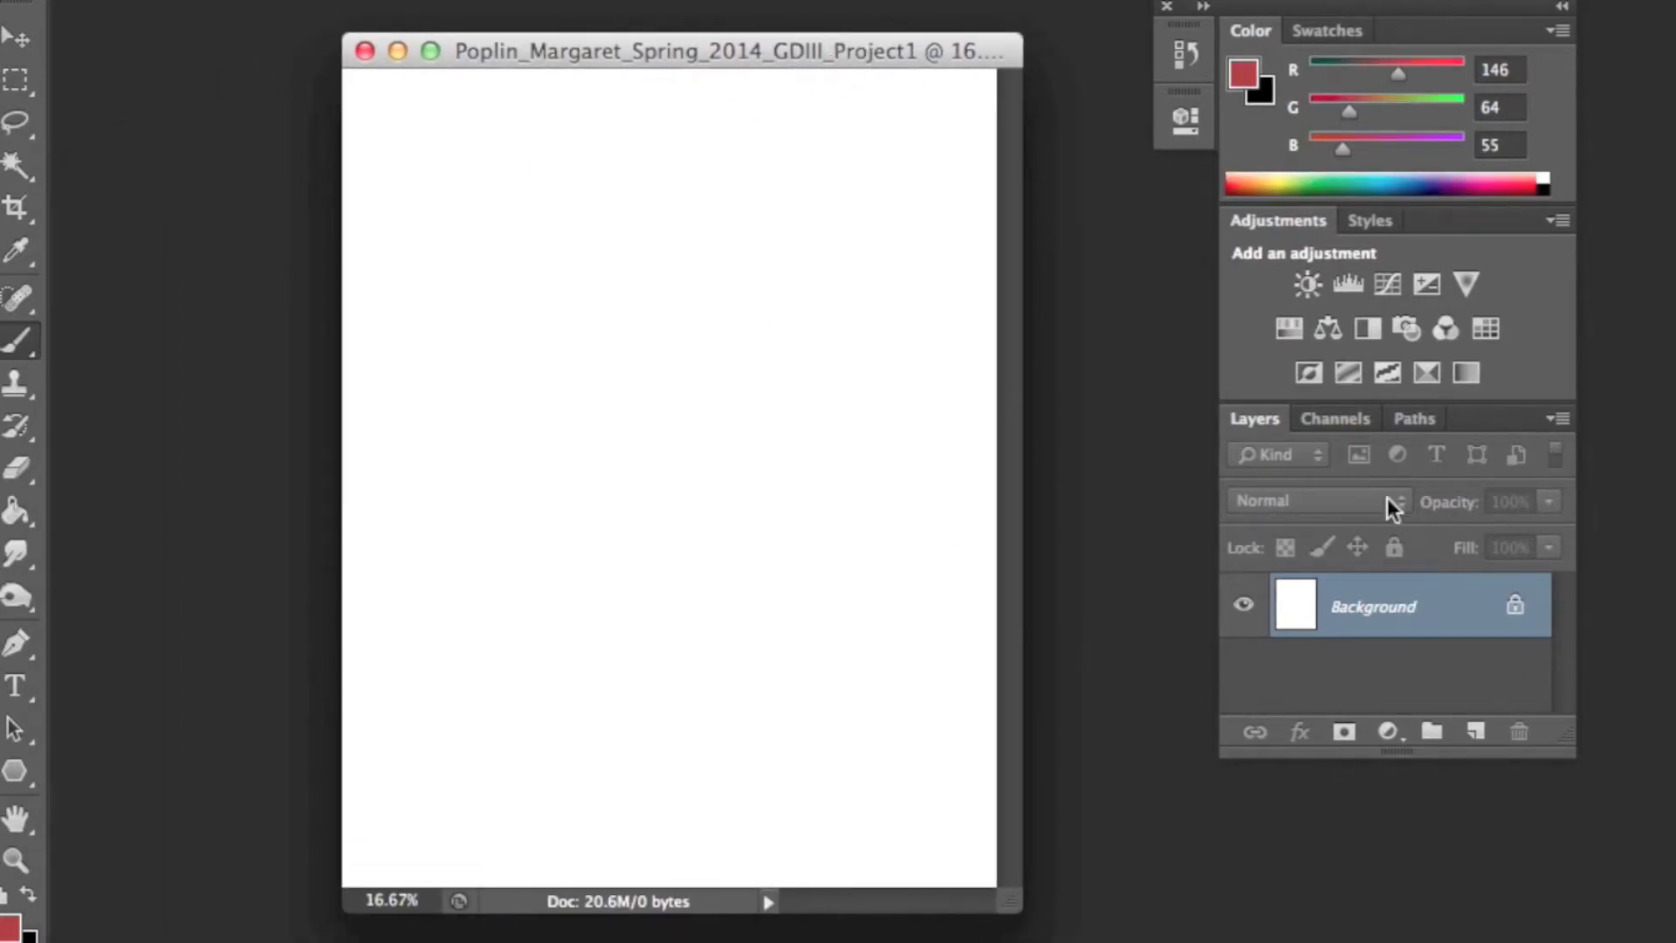
- Place the portrait JPEG from the Desktop folder into the document
{"action": "left_click", "coordinate": [262, 1]}
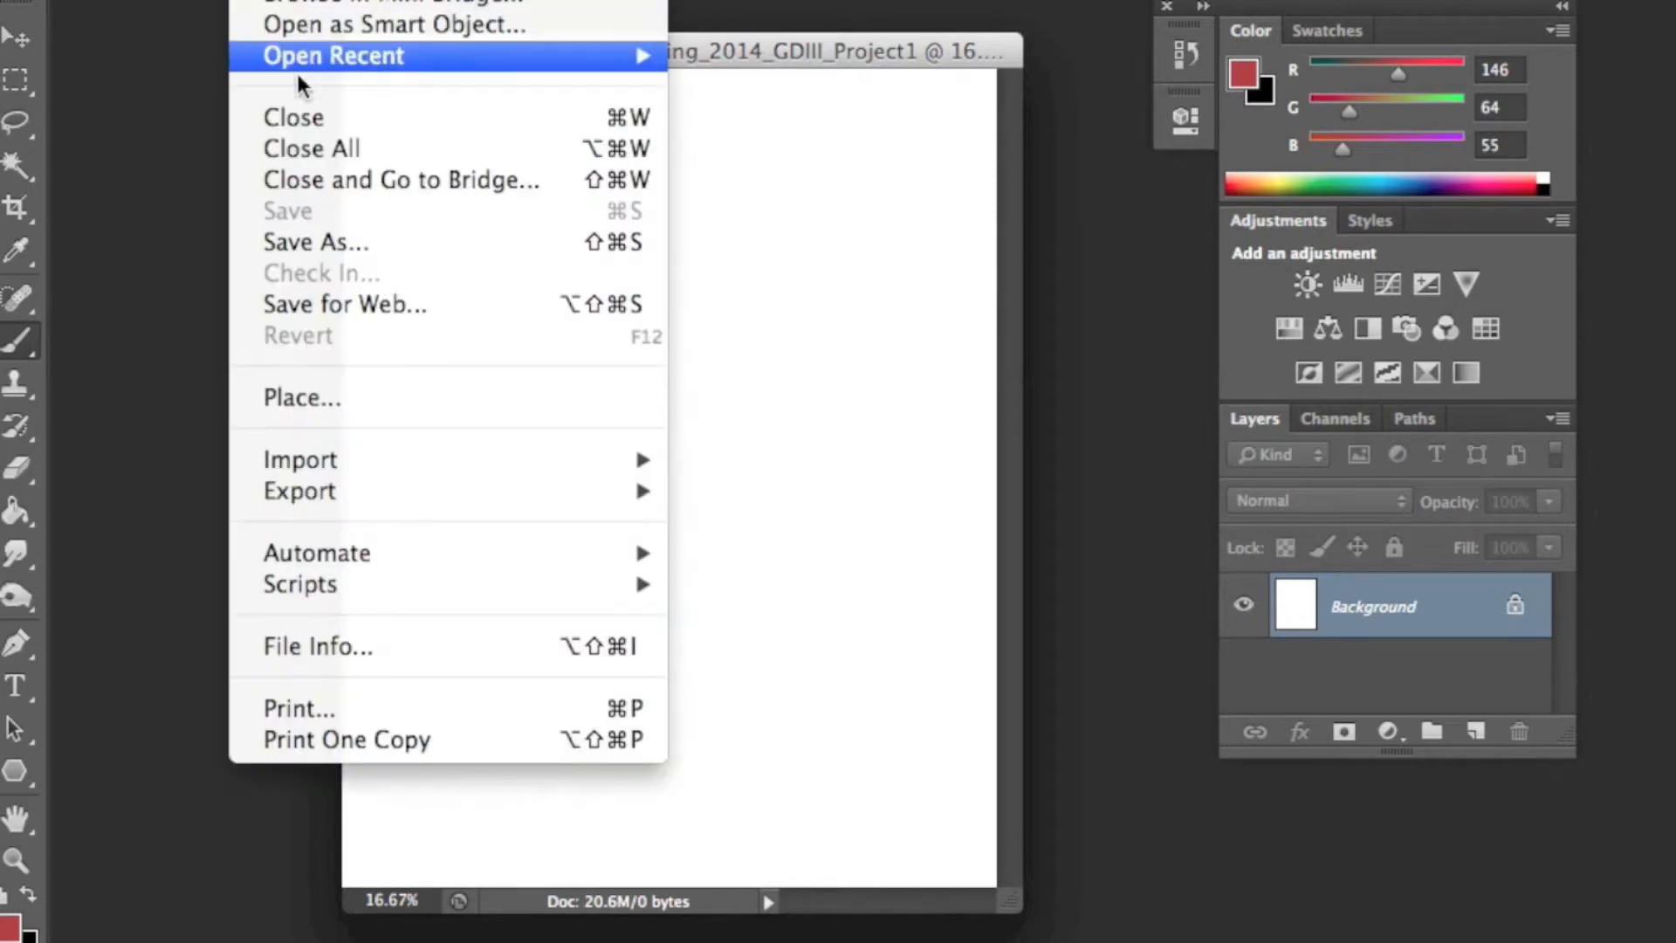
{"action": "left_click", "coordinate": [367, 396]}
{"action": "scroll", "coordinate": [718, 222], "scroll_direction": "down", "scroll_amount": 3}
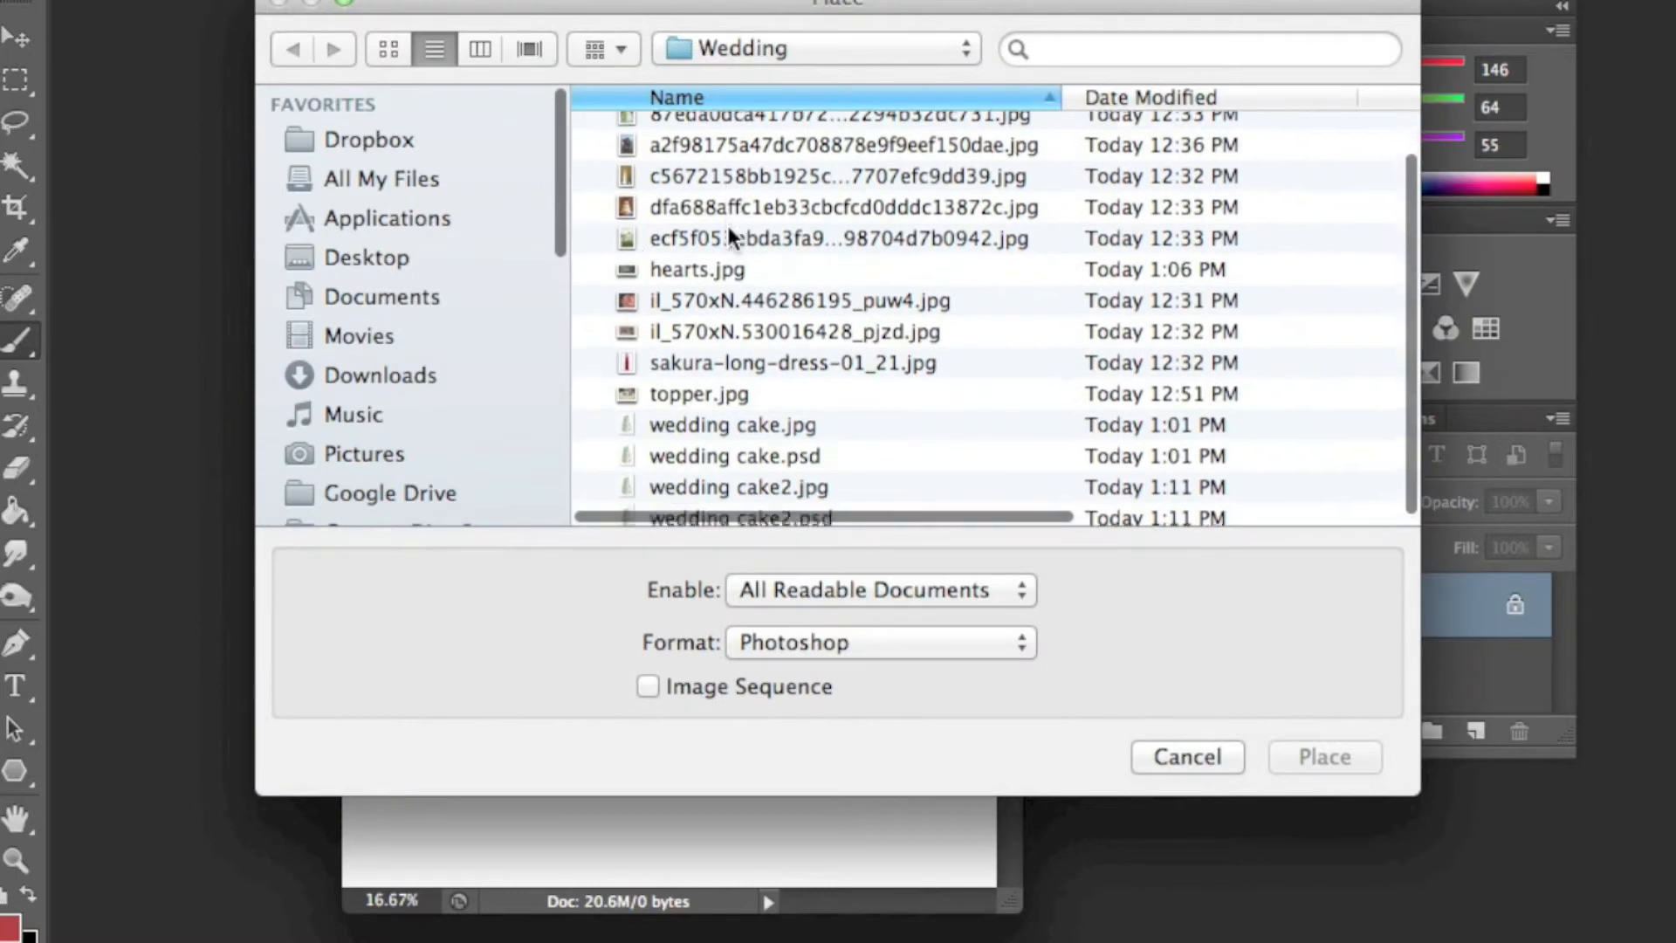
{"action": "left_click", "coordinate": [407, 257]}
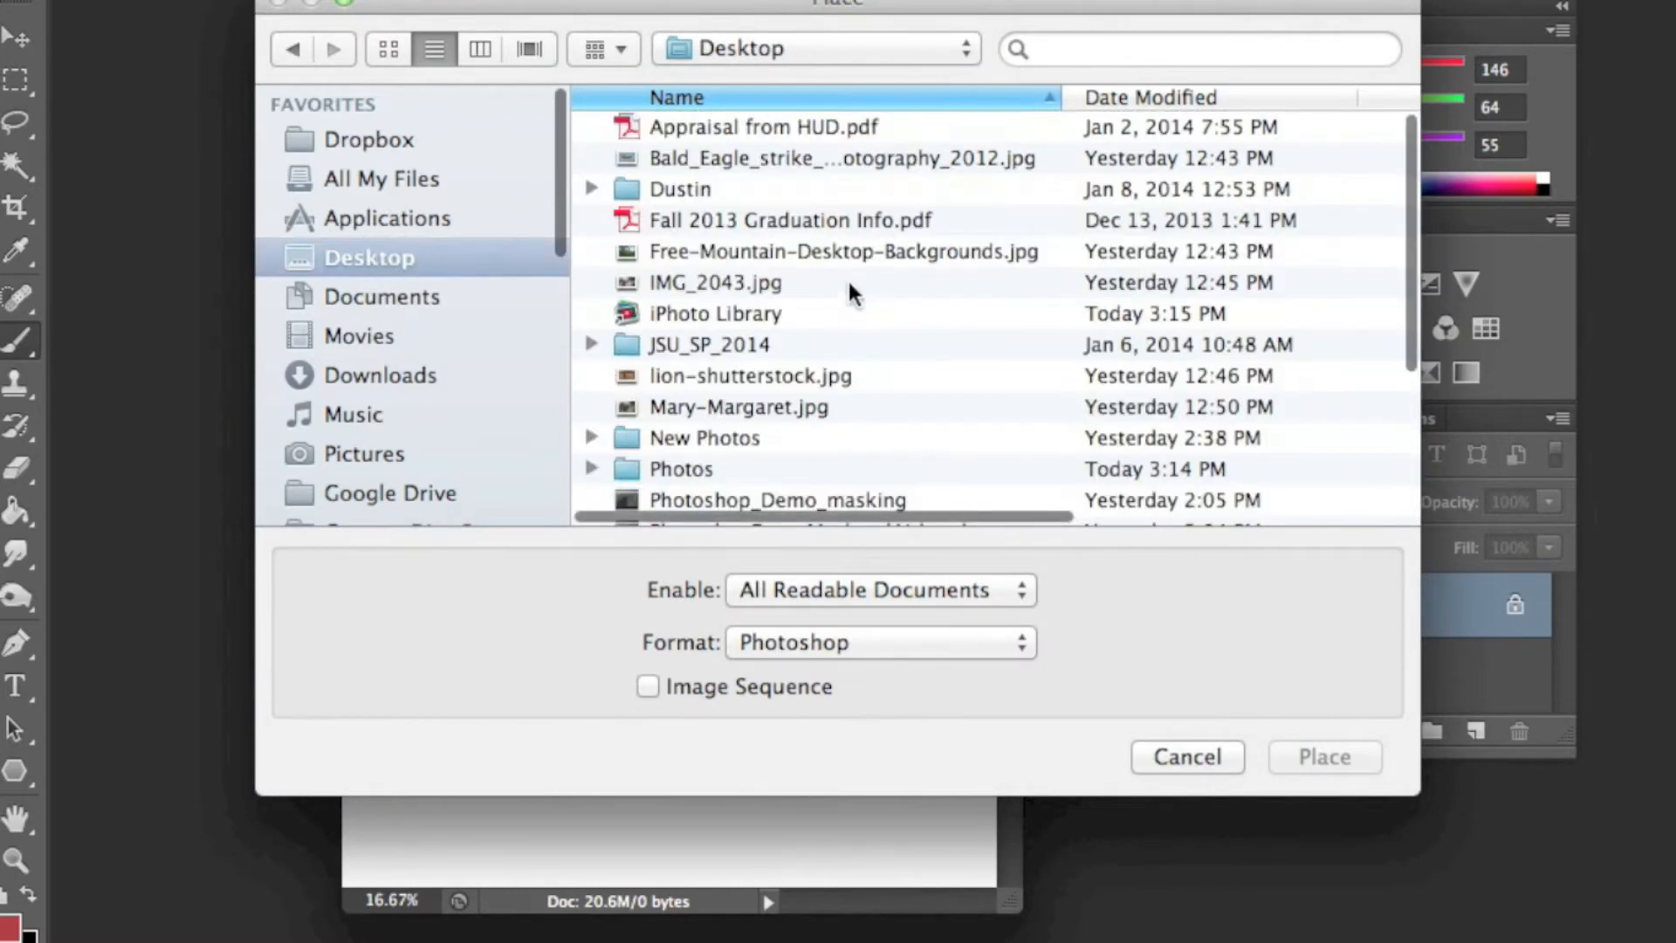
{"action": "scroll", "coordinate": [761, 218], "scroll_direction": "down", "scroll_amount": 2}
{"action": "scroll", "coordinate": [761, 219], "scroll_direction": "down", "scroll_amount": 5}
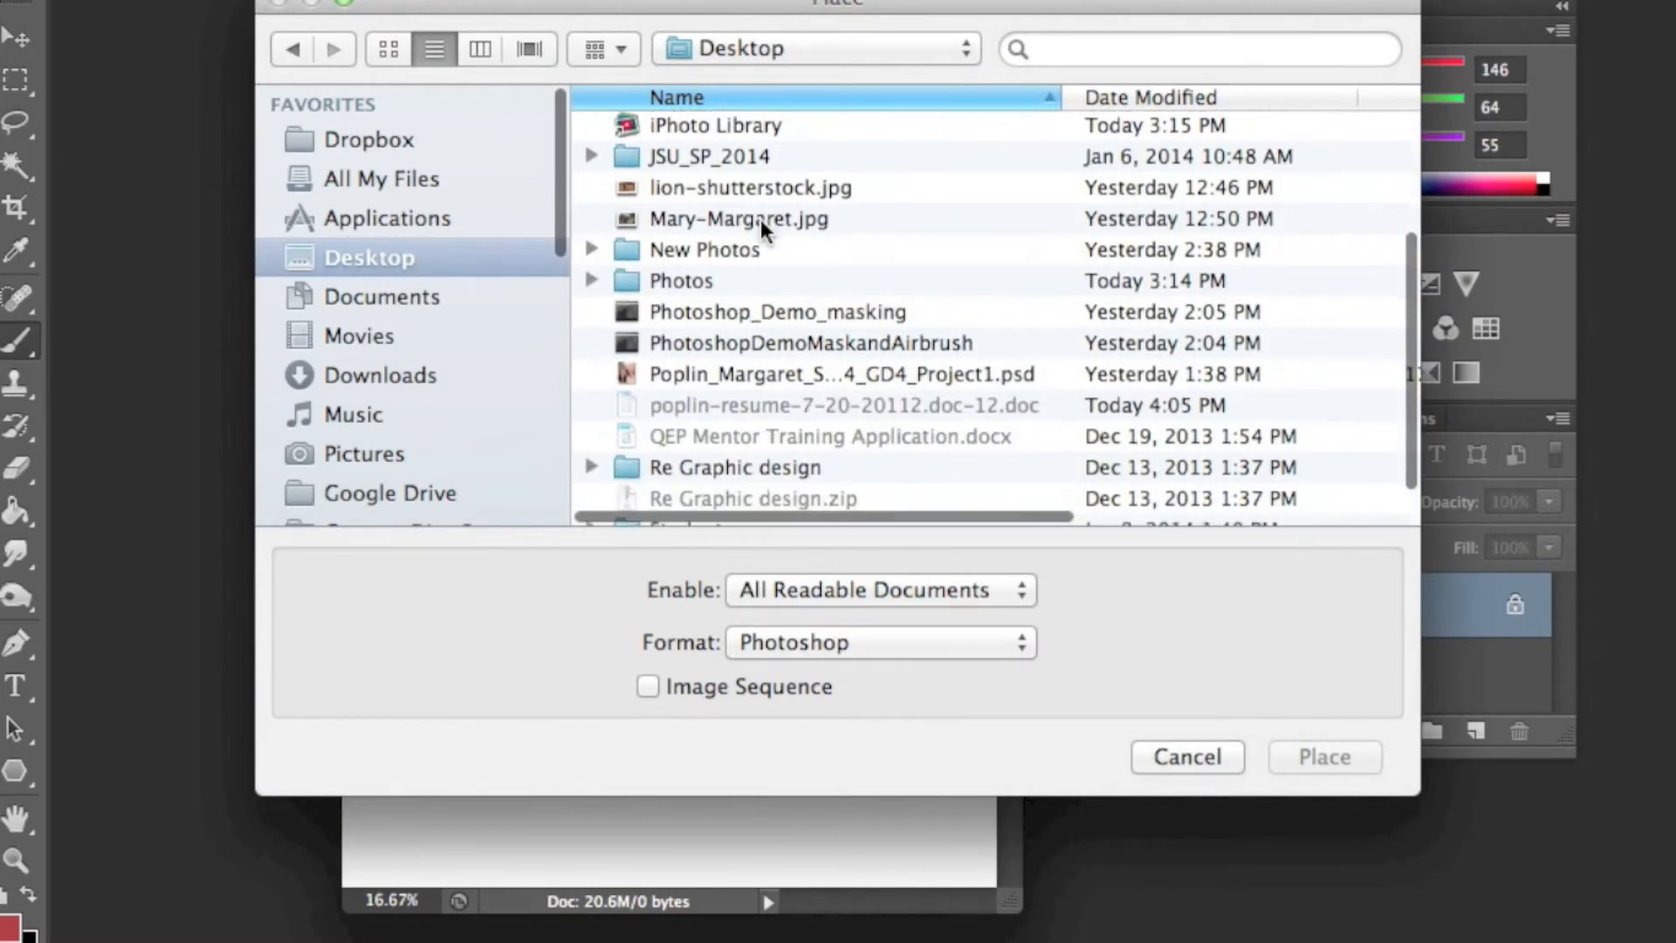
{"action": "left_click", "coordinate": [775, 193]}
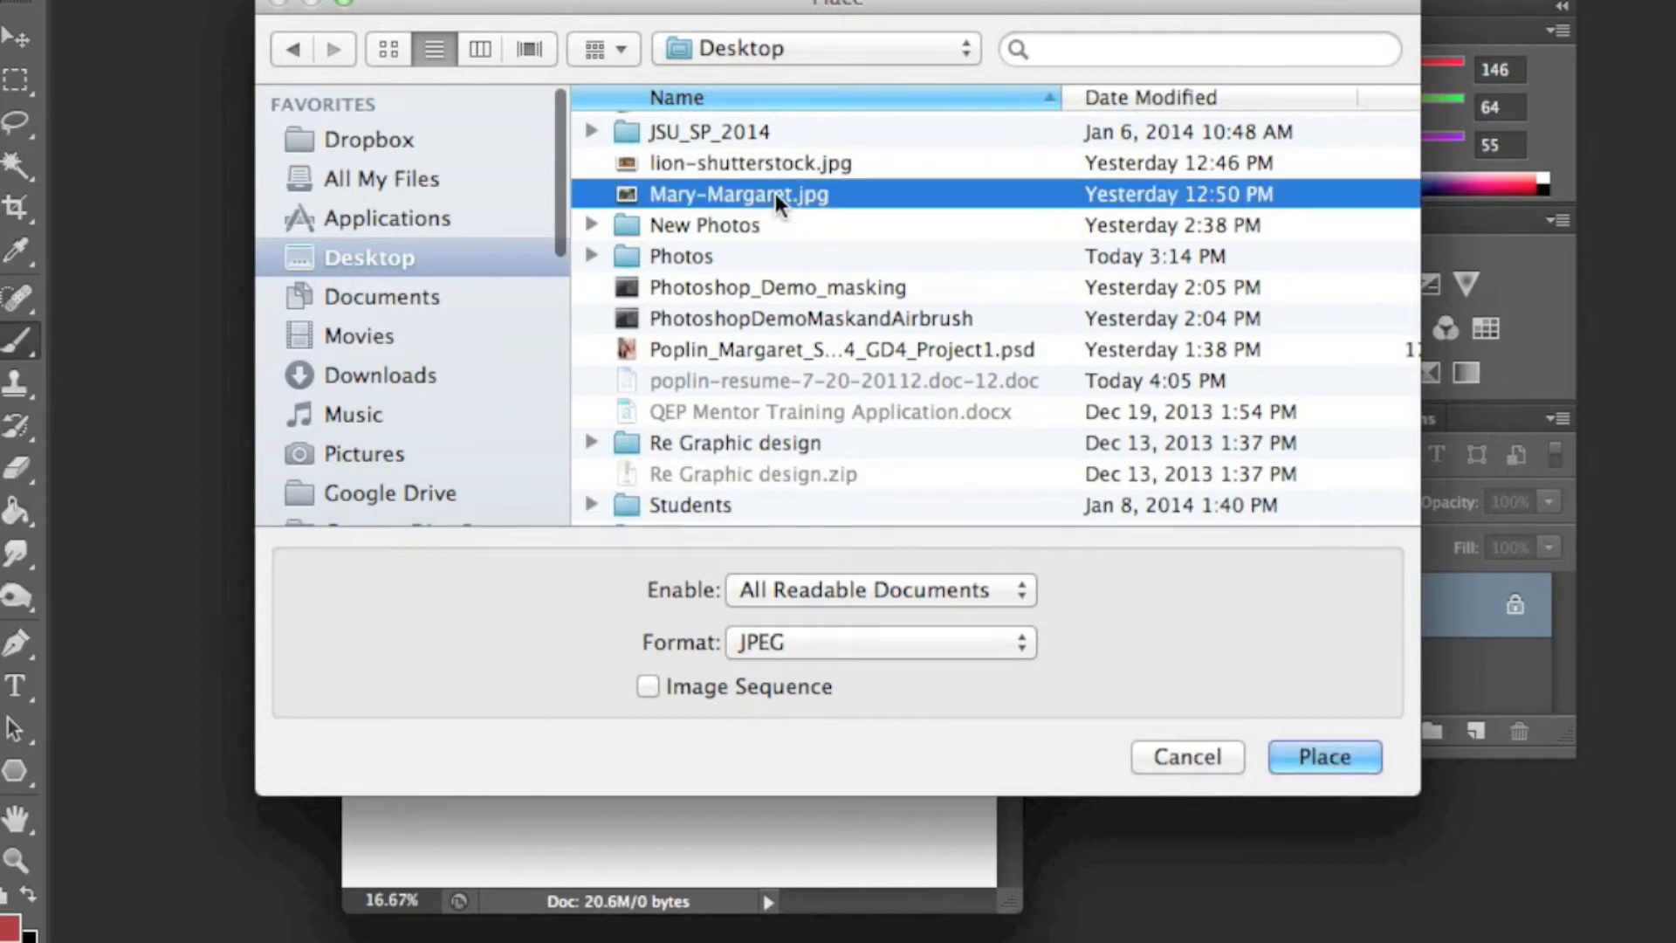
{"action": "scroll", "coordinate": [775, 197], "scroll_direction": "down", "scroll_amount": 1}
{"action": "left_click", "coordinate": [1332, 765]}
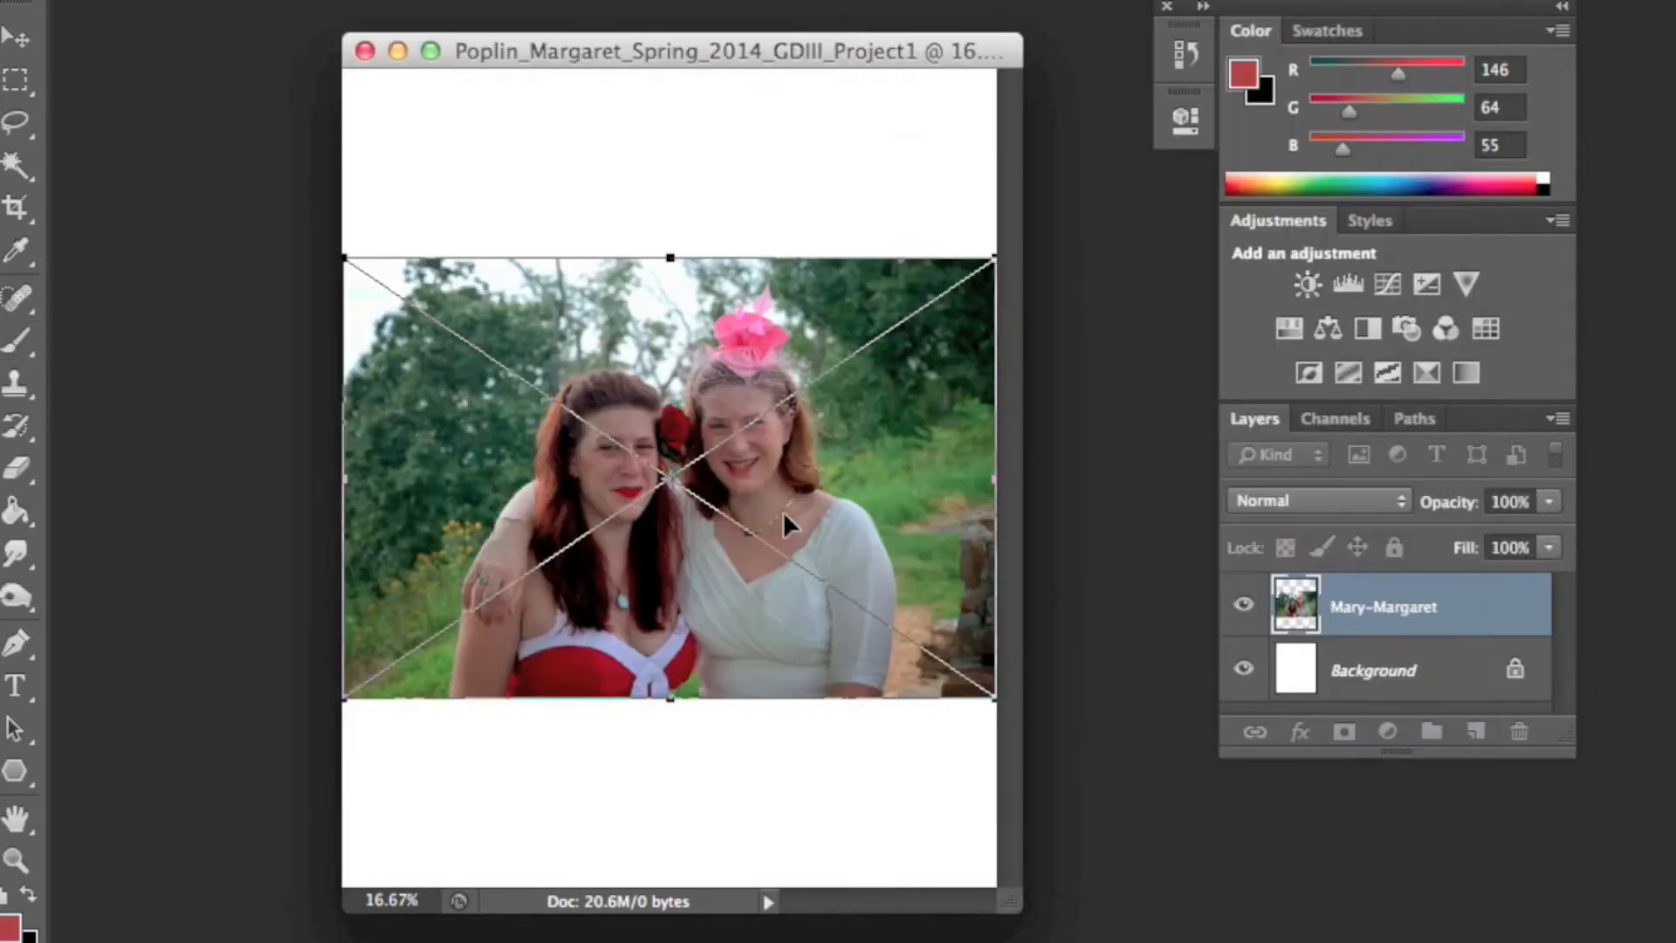
- Scale and position the placed photo so it fills the whole canvas, then commit the placement
{"action": "left_click_drag", "start_coordinate": [994, 697], "coordinate": [1645, 936]}
{"action": "left_click_drag", "start_coordinate": [748, 621], "coordinate": [499, 424]}
{"action": "left_click_drag", "start_coordinate": [964, 587], "coordinate": [599, 493]}
{"action": "left_click_drag", "start_coordinate": [860, 772], "coordinate": [1189, 913]}
{"action": "left_click_drag", "start_coordinate": [558, 541], "coordinate": [804, 550]}
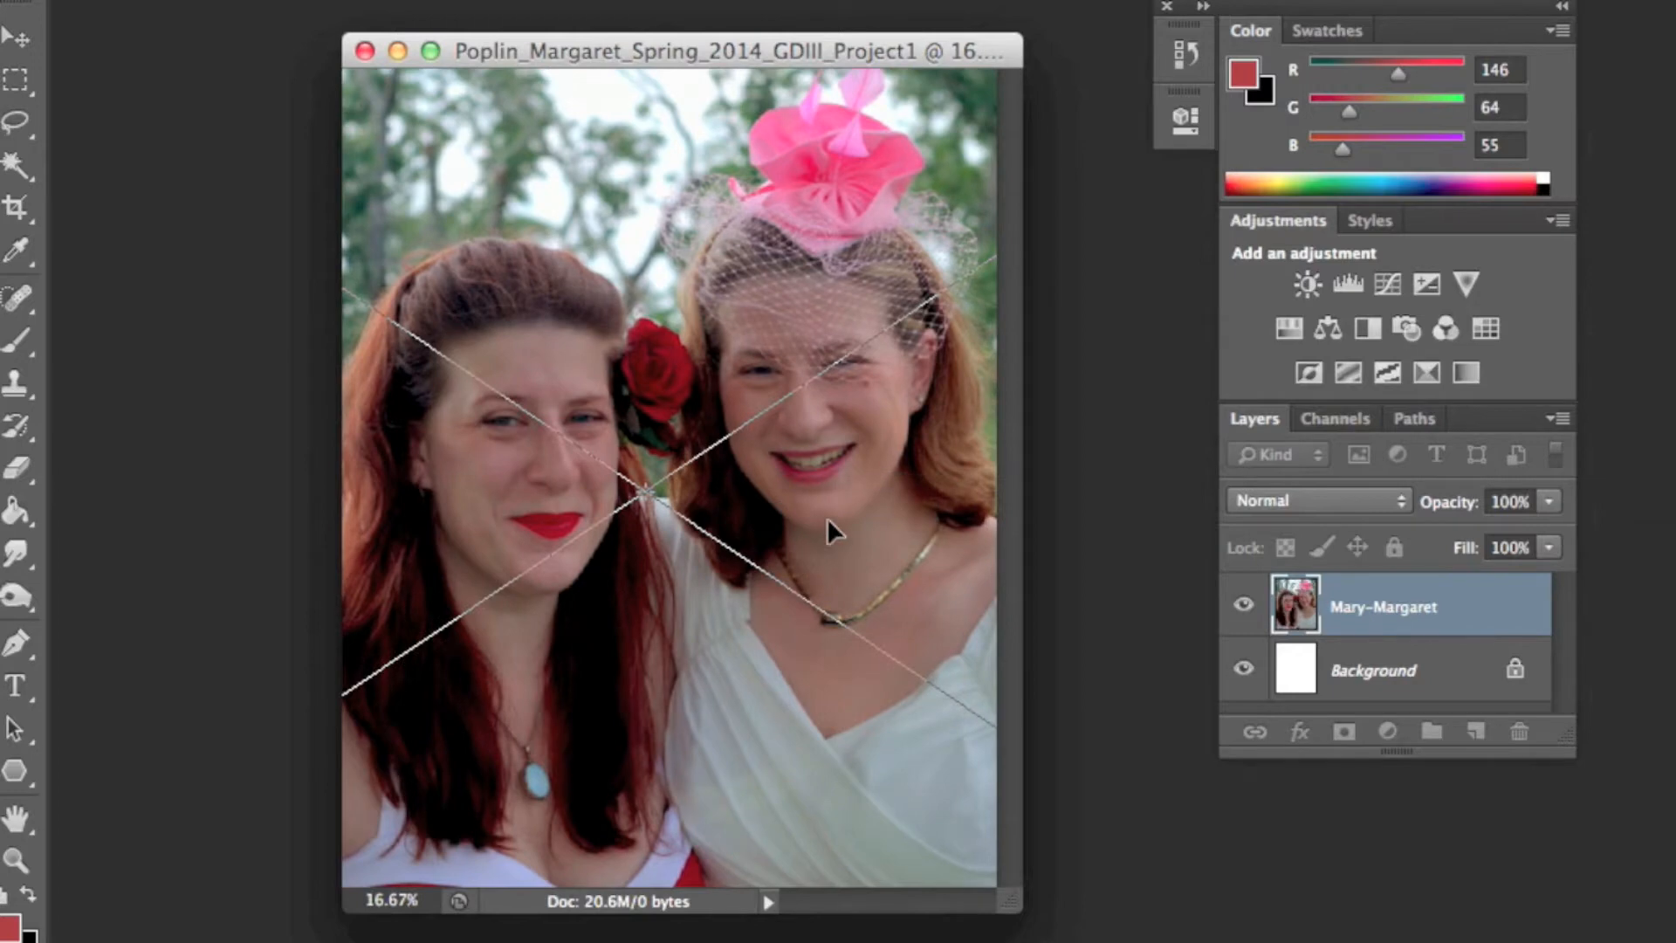
{"action": "key", "text": "b"}
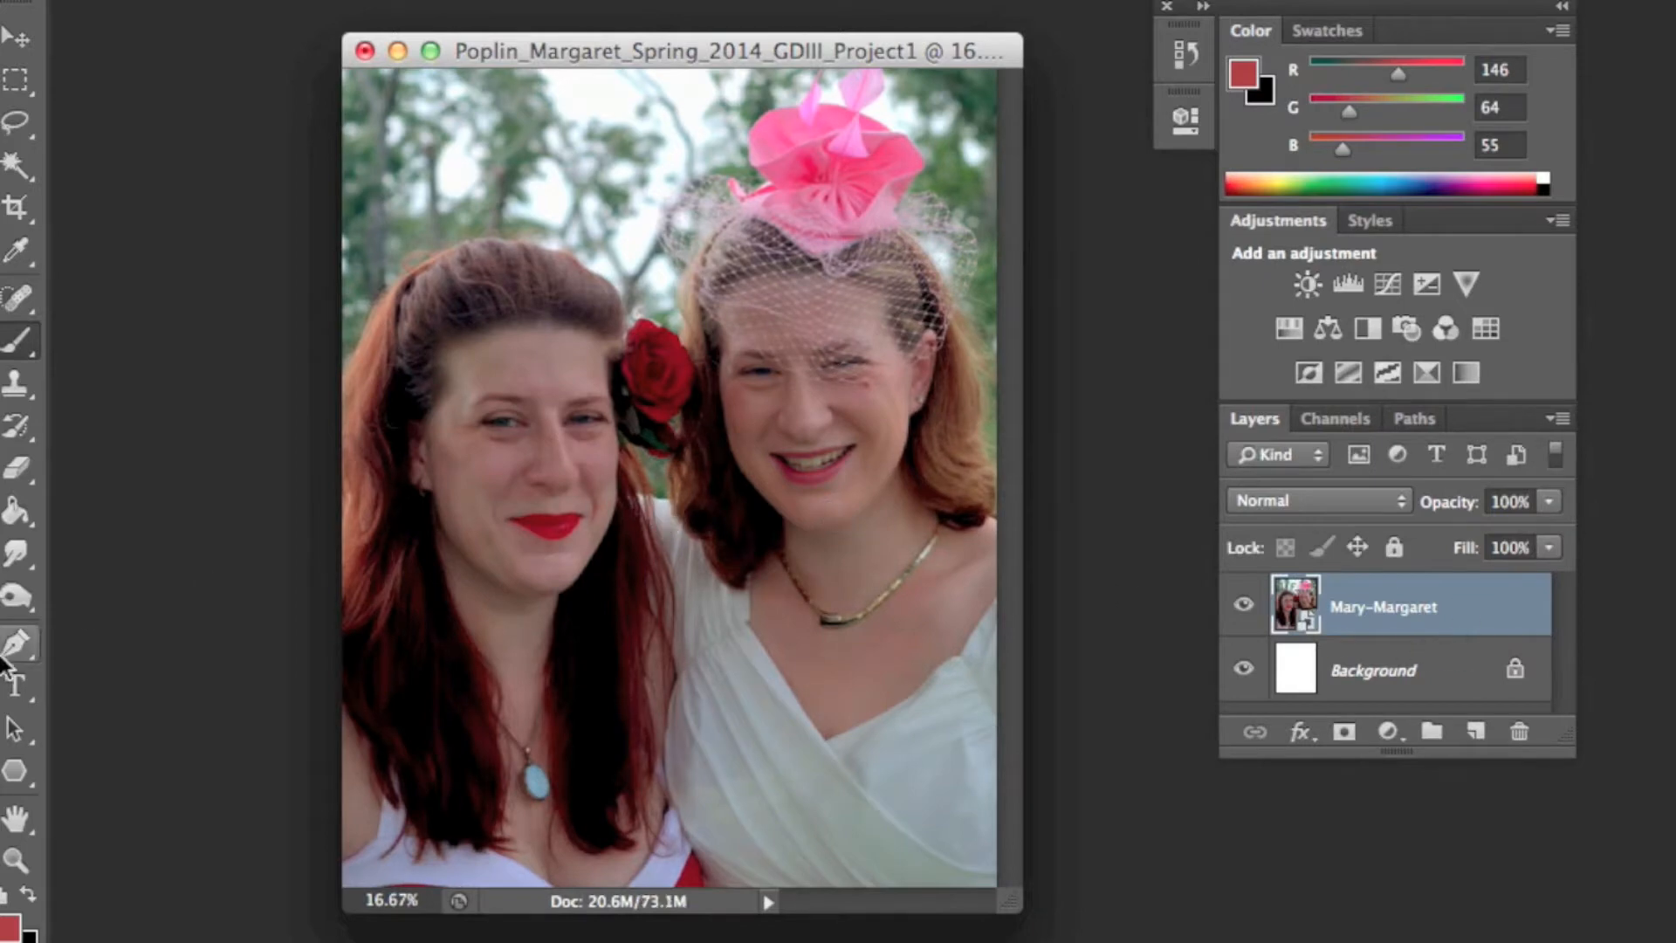
- Rasterize the placed photo layer
{"action": "left_click", "coordinate": [15, 860]}
{"action": "left_click", "coordinate": [707, 533]}
{"action": "left_click", "coordinate": [679, 405]}
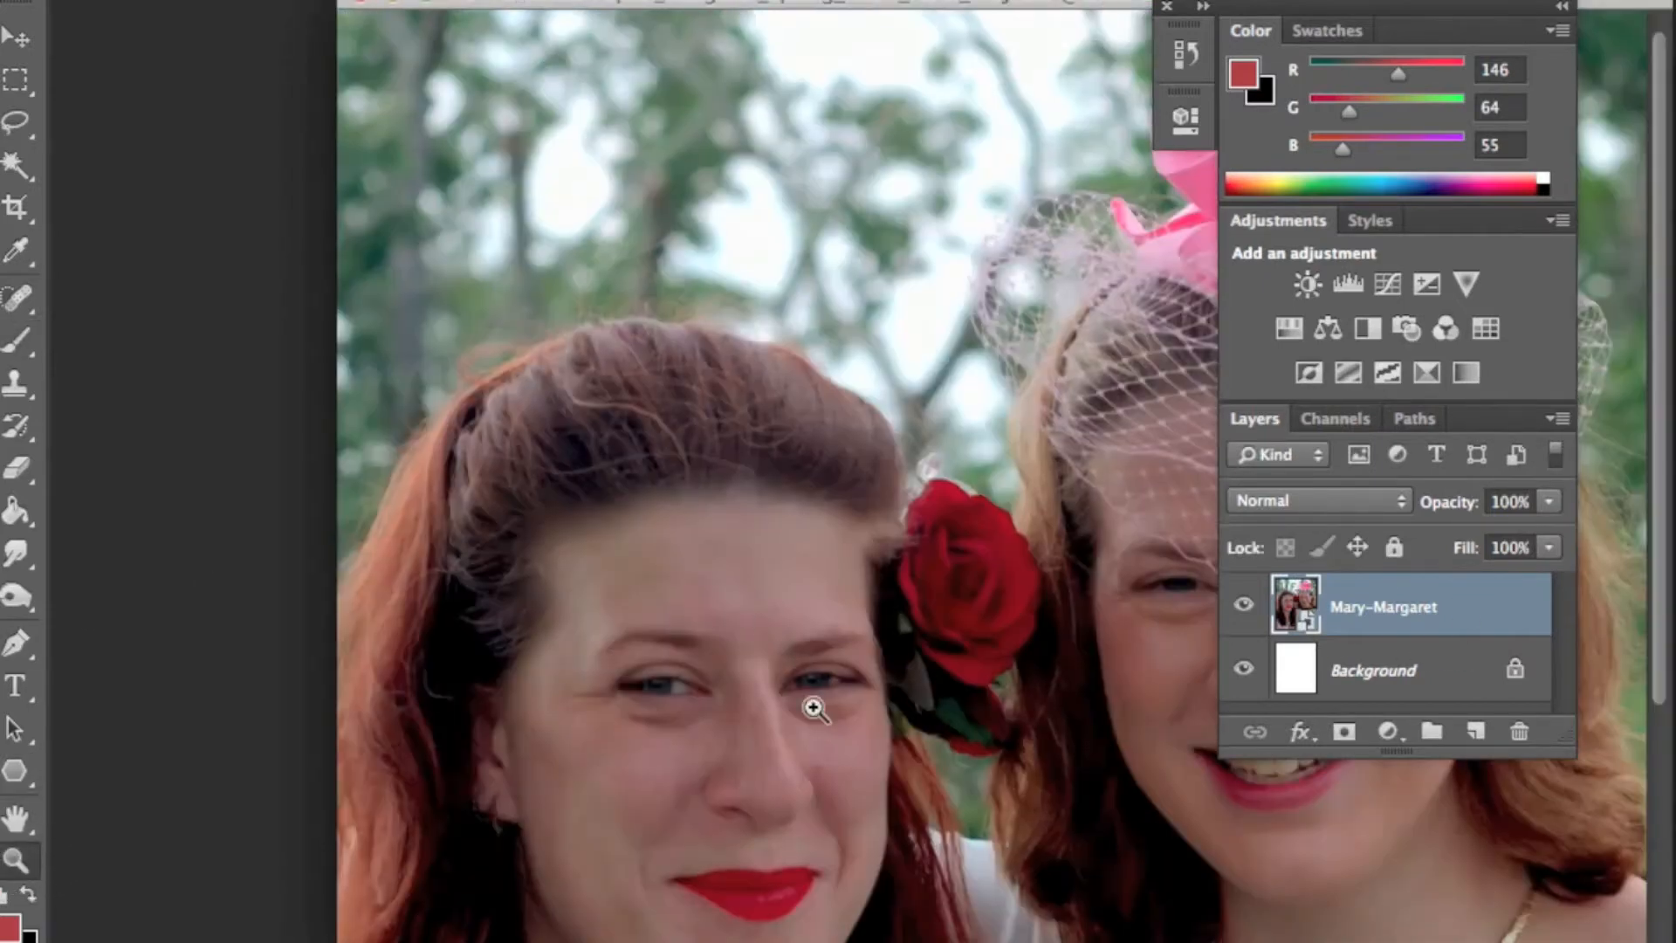
{"action": "left_click", "coordinate": [838, 743]}
{"action": "key", "text": "space"}
{"action": "left_click_drag", "start_coordinate": [927, 612], "coordinate": [728, 742]}
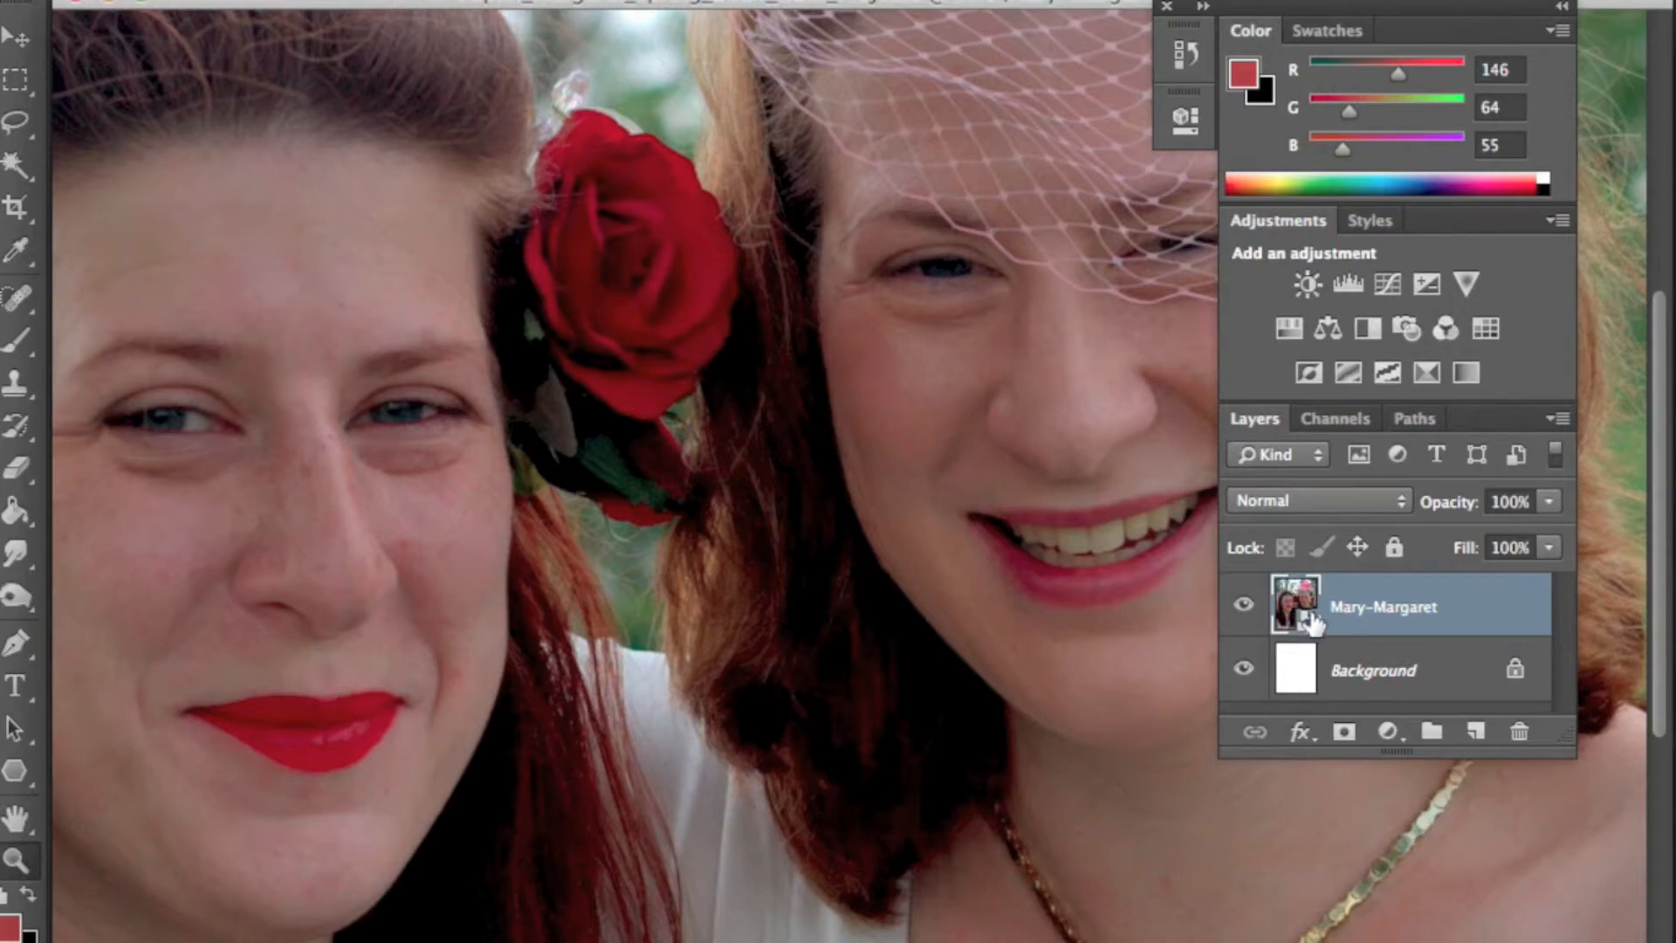
{"action": "right_click", "coordinate": [1503, 609]}
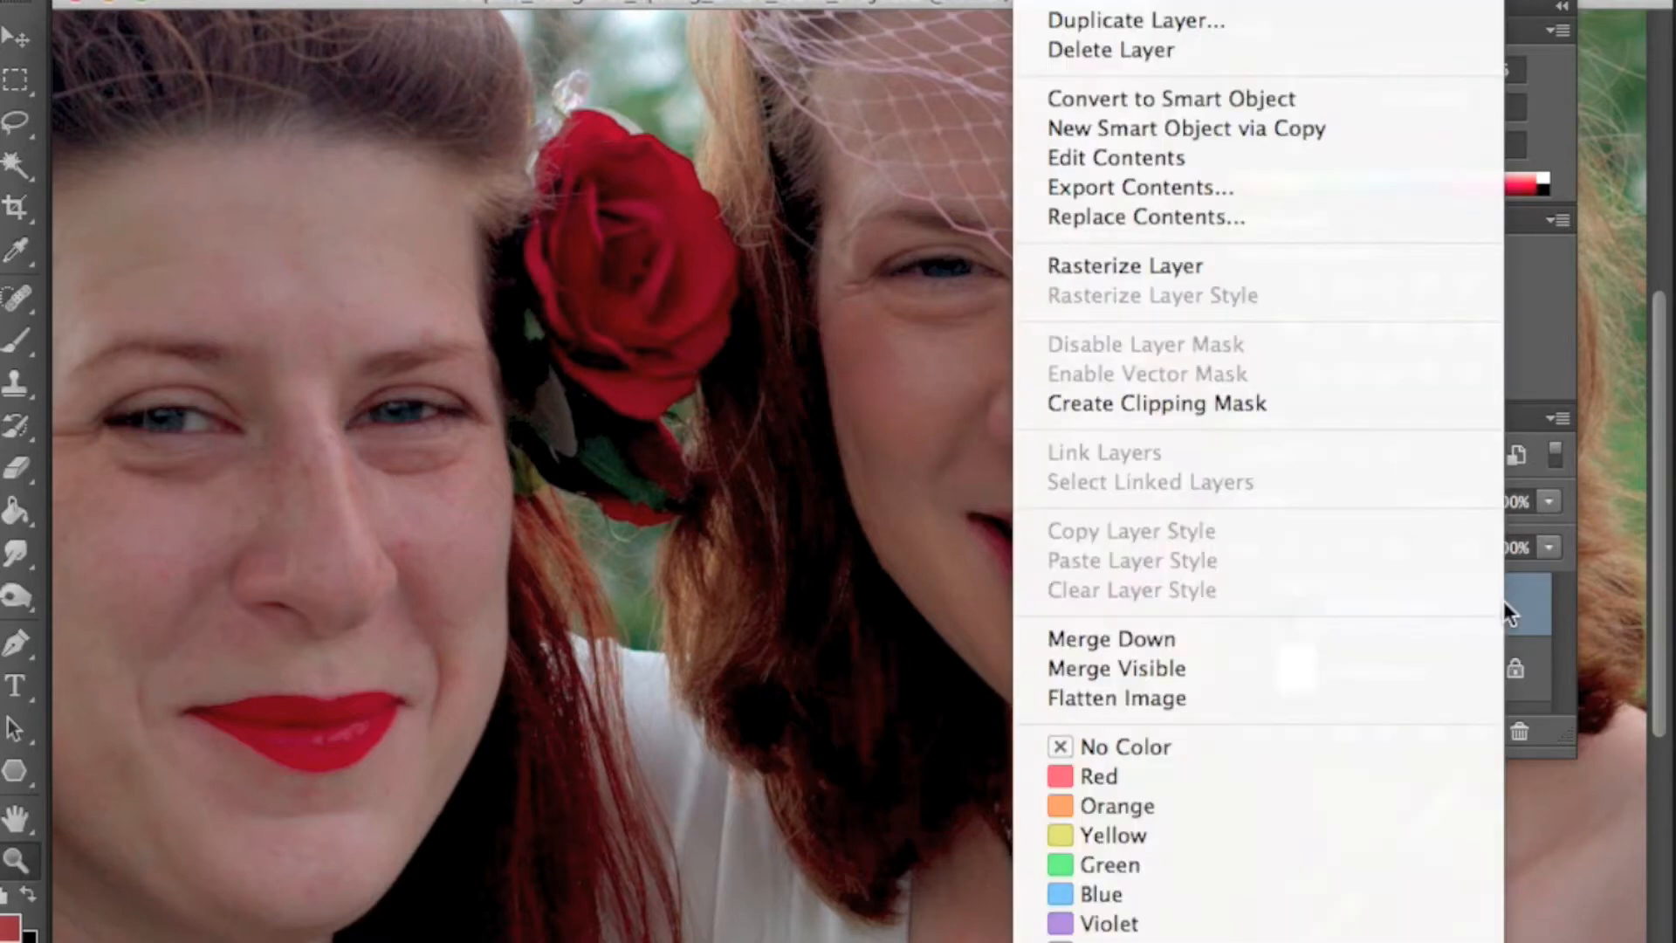
{"action": "left_click", "coordinate": [1129, 263]}
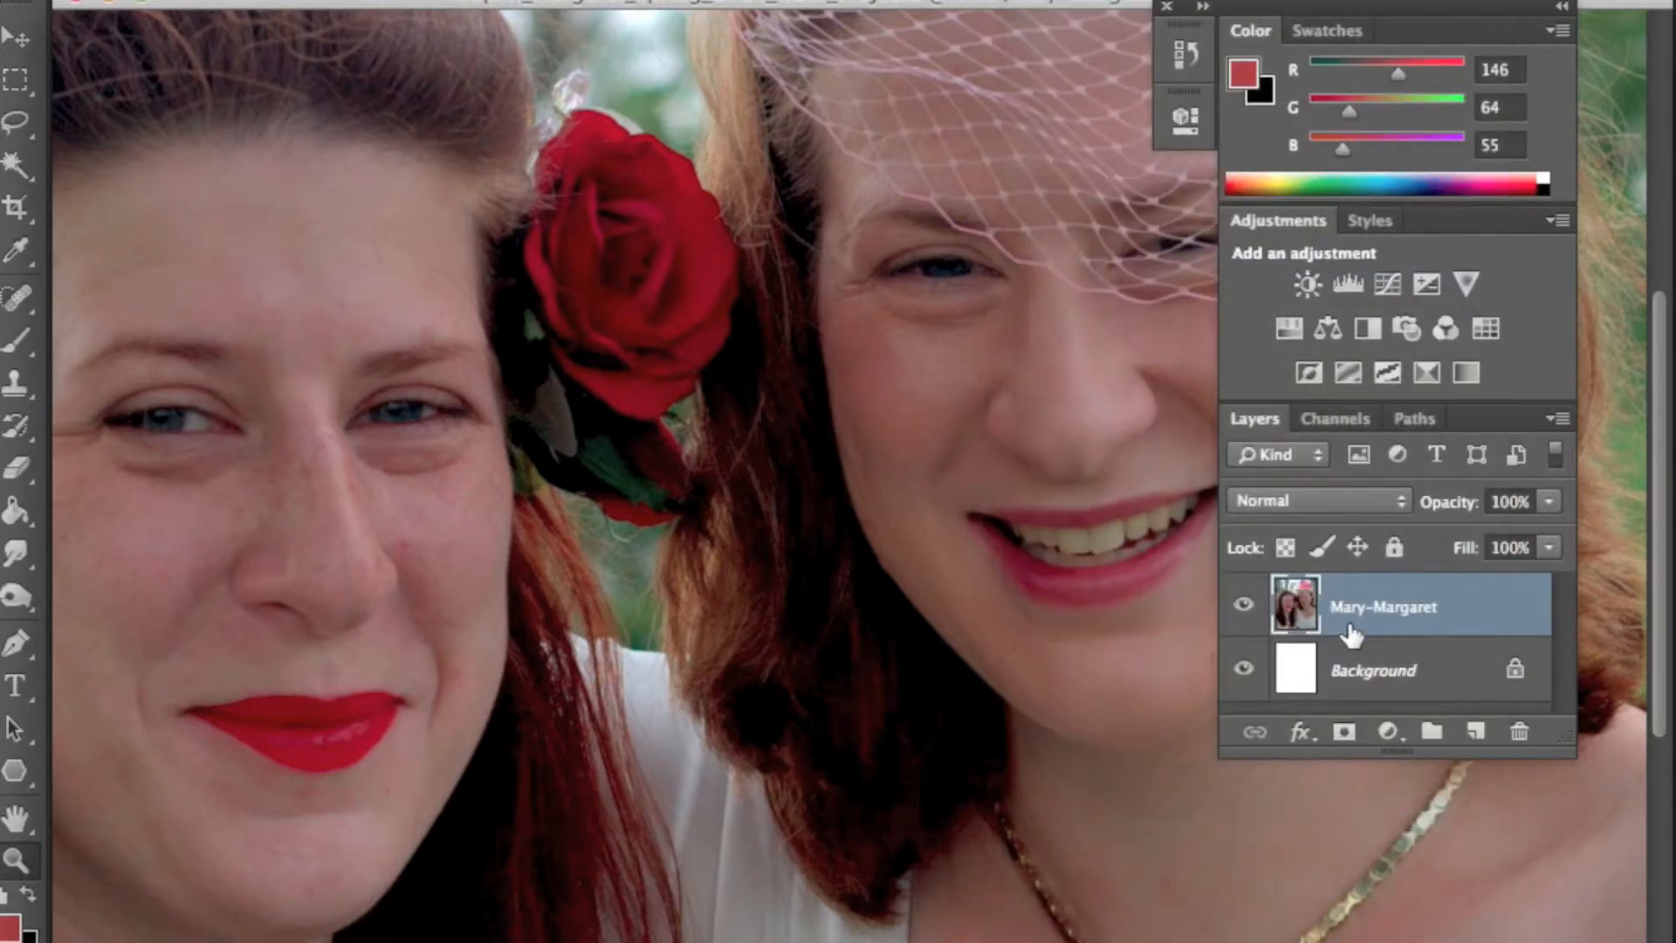
- Delete the Background layer
{"action": "left_click", "coordinate": [1448, 671]}
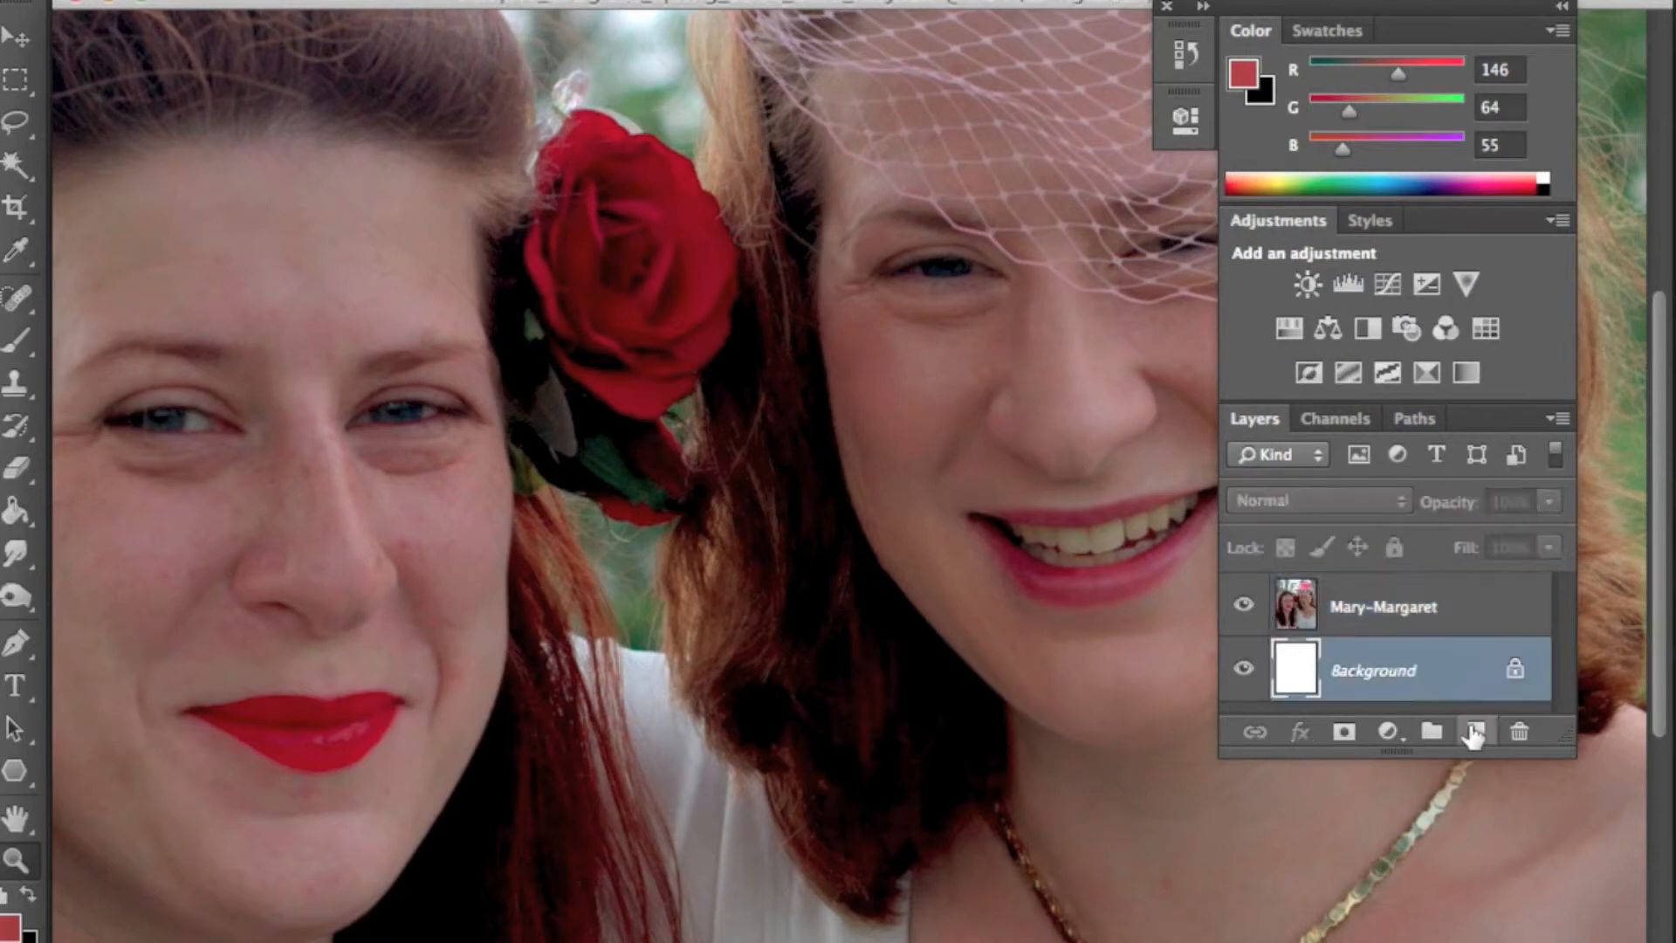
{"action": "left_click", "coordinate": [1520, 734]}
{"action": "left_click", "coordinate": [1058, 330]}
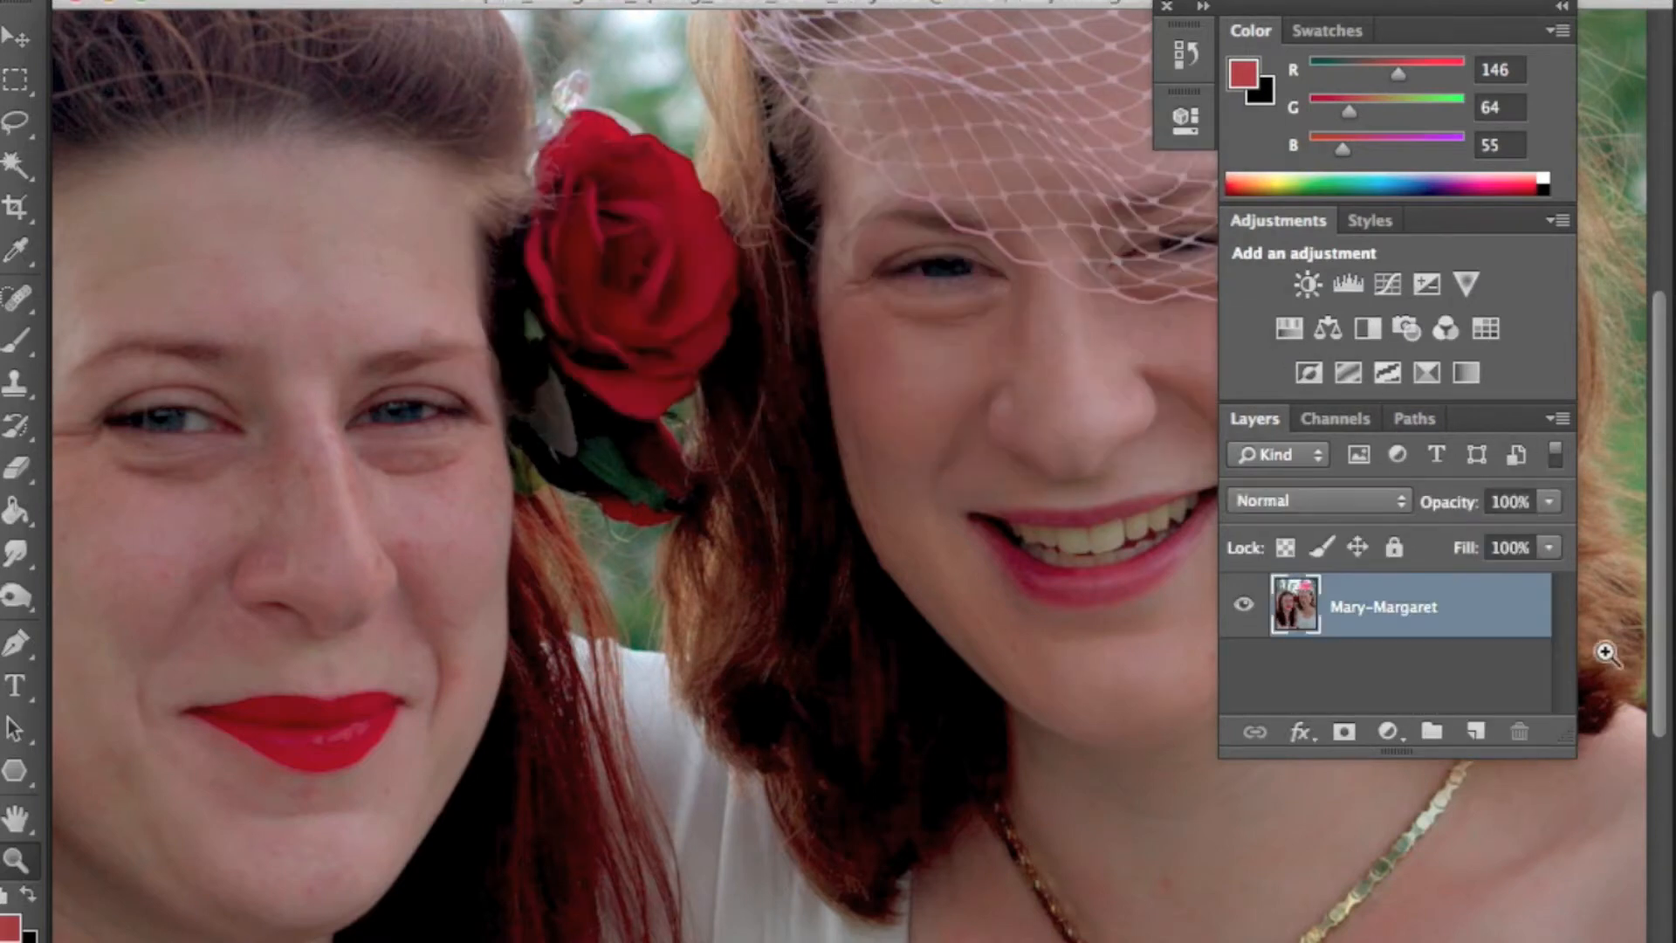
- Rename the photo layer to Original
{"action": "double_click", "coordinate": [1400, 606]}
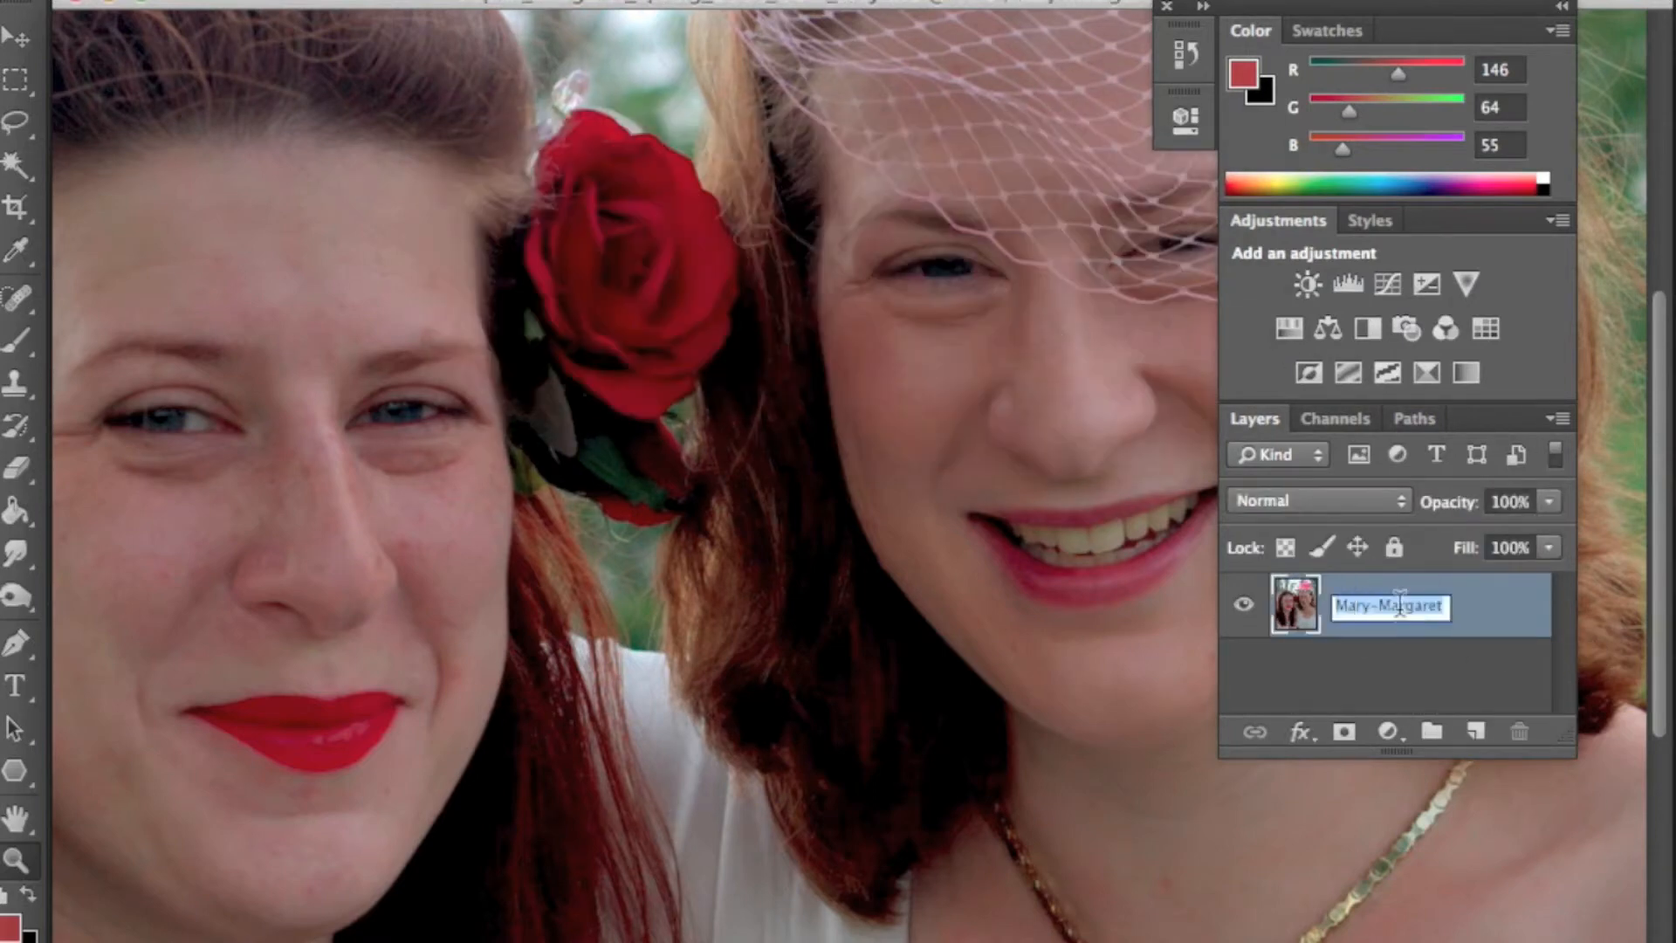
{"action": "type", "text": "Original"}
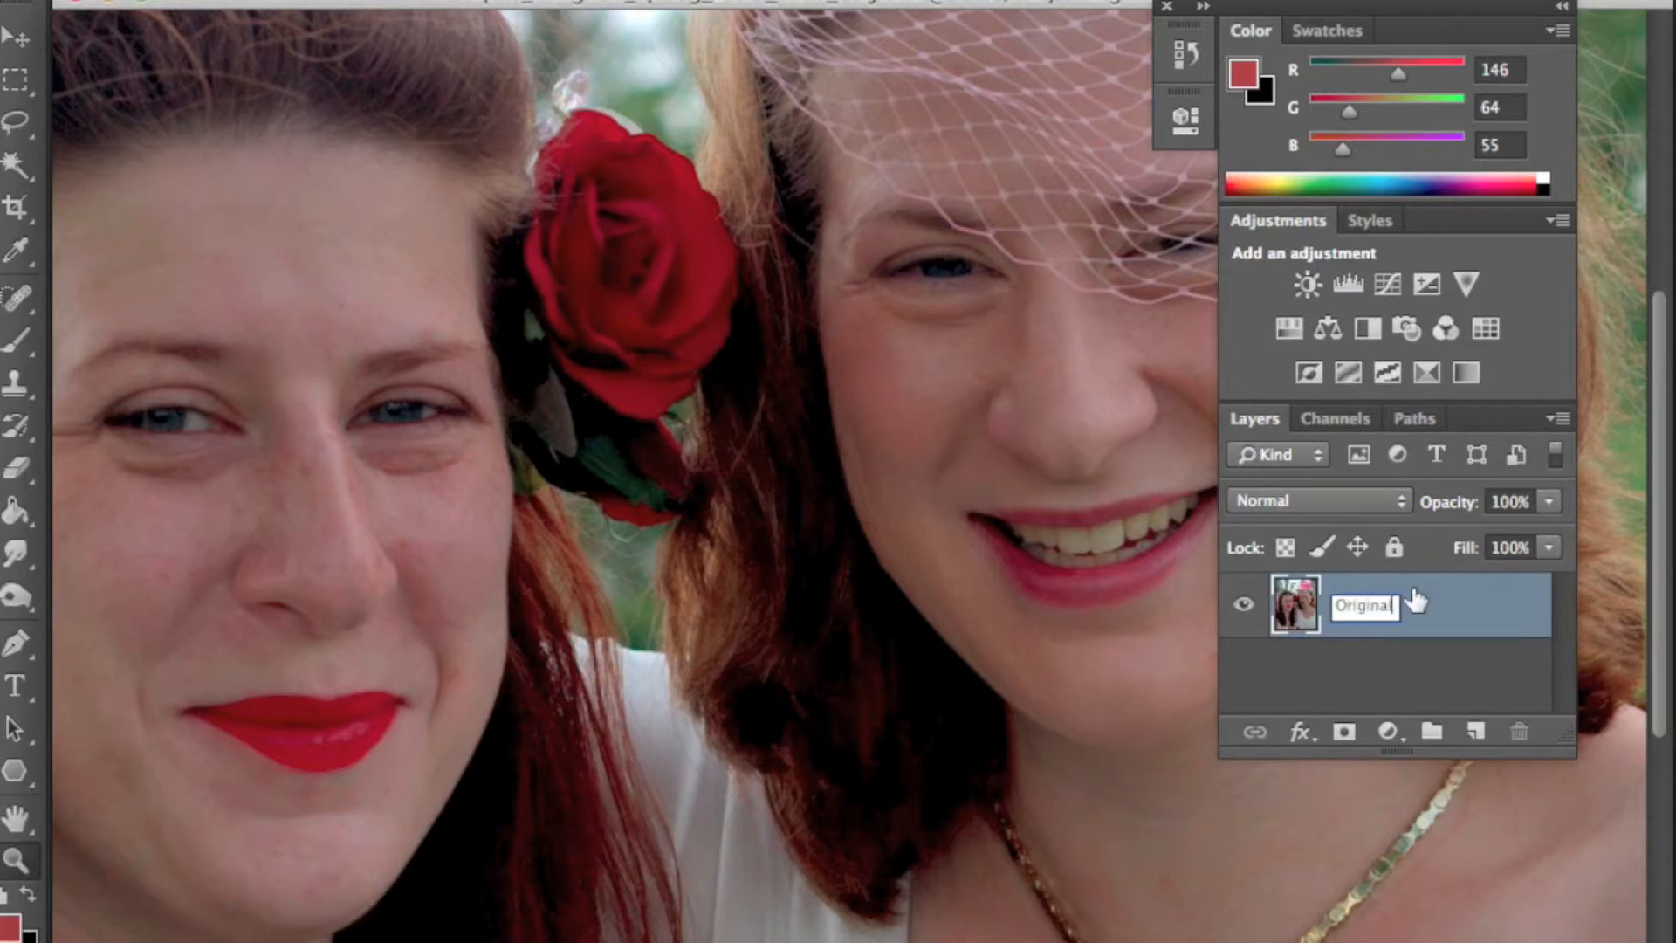
{"action": "key", "text": "Return"}
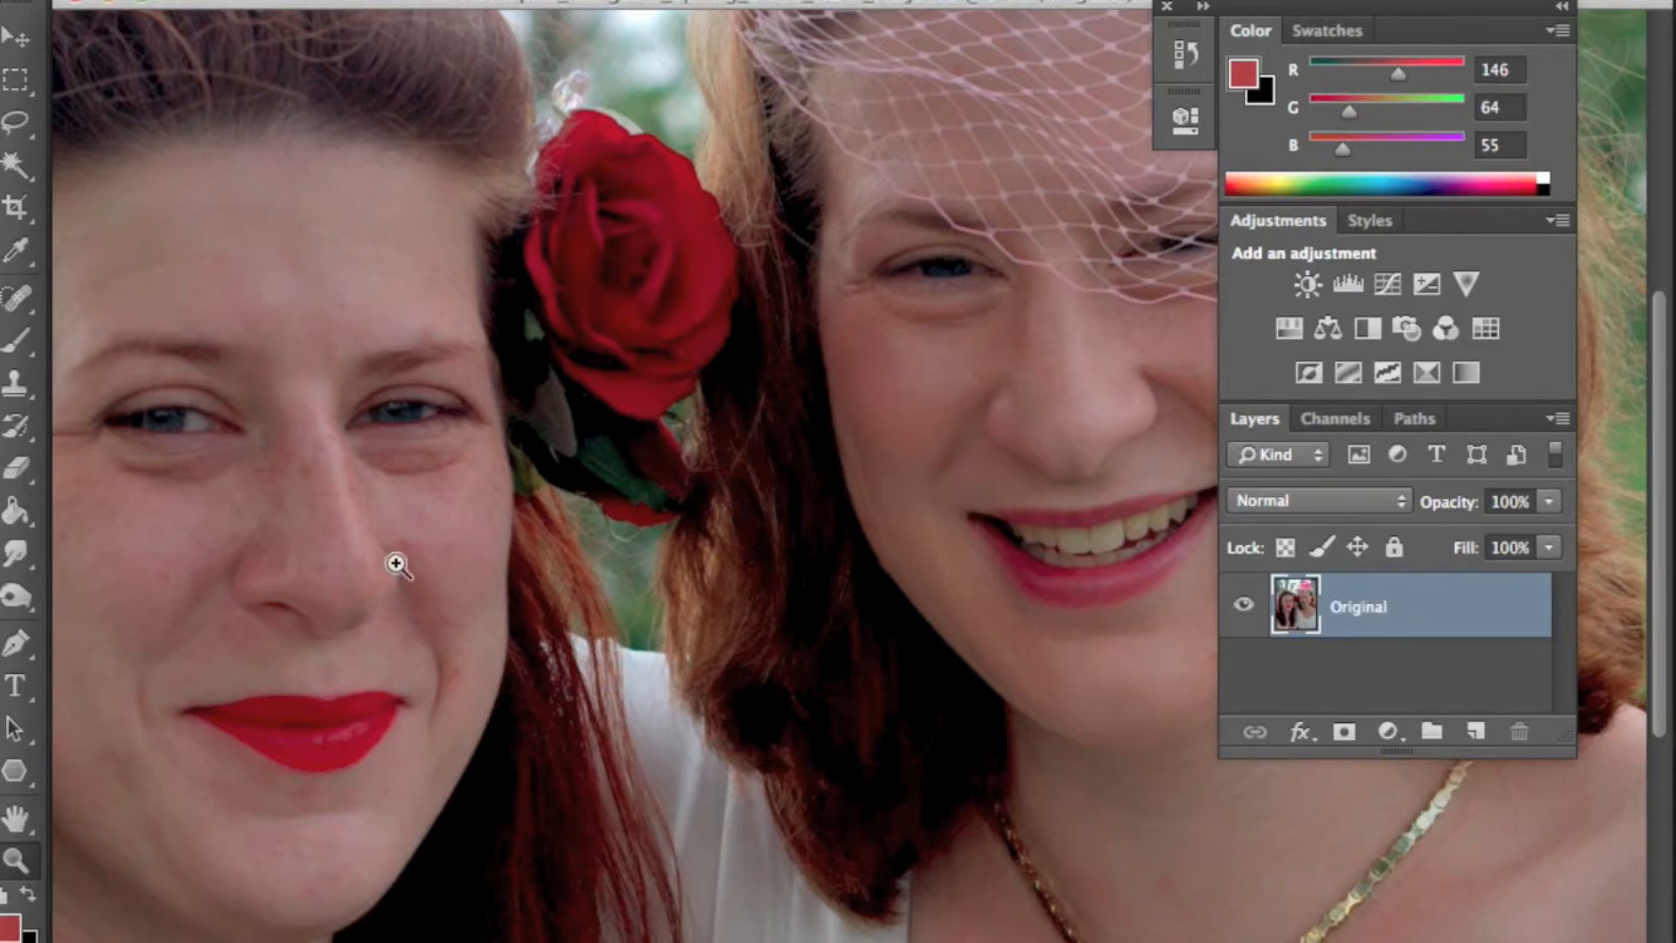
- Select the Spot Healing Brush Tool and adjust its brush size and options for retouching
{"action": "left_click", "coordinate": [31, 306]}
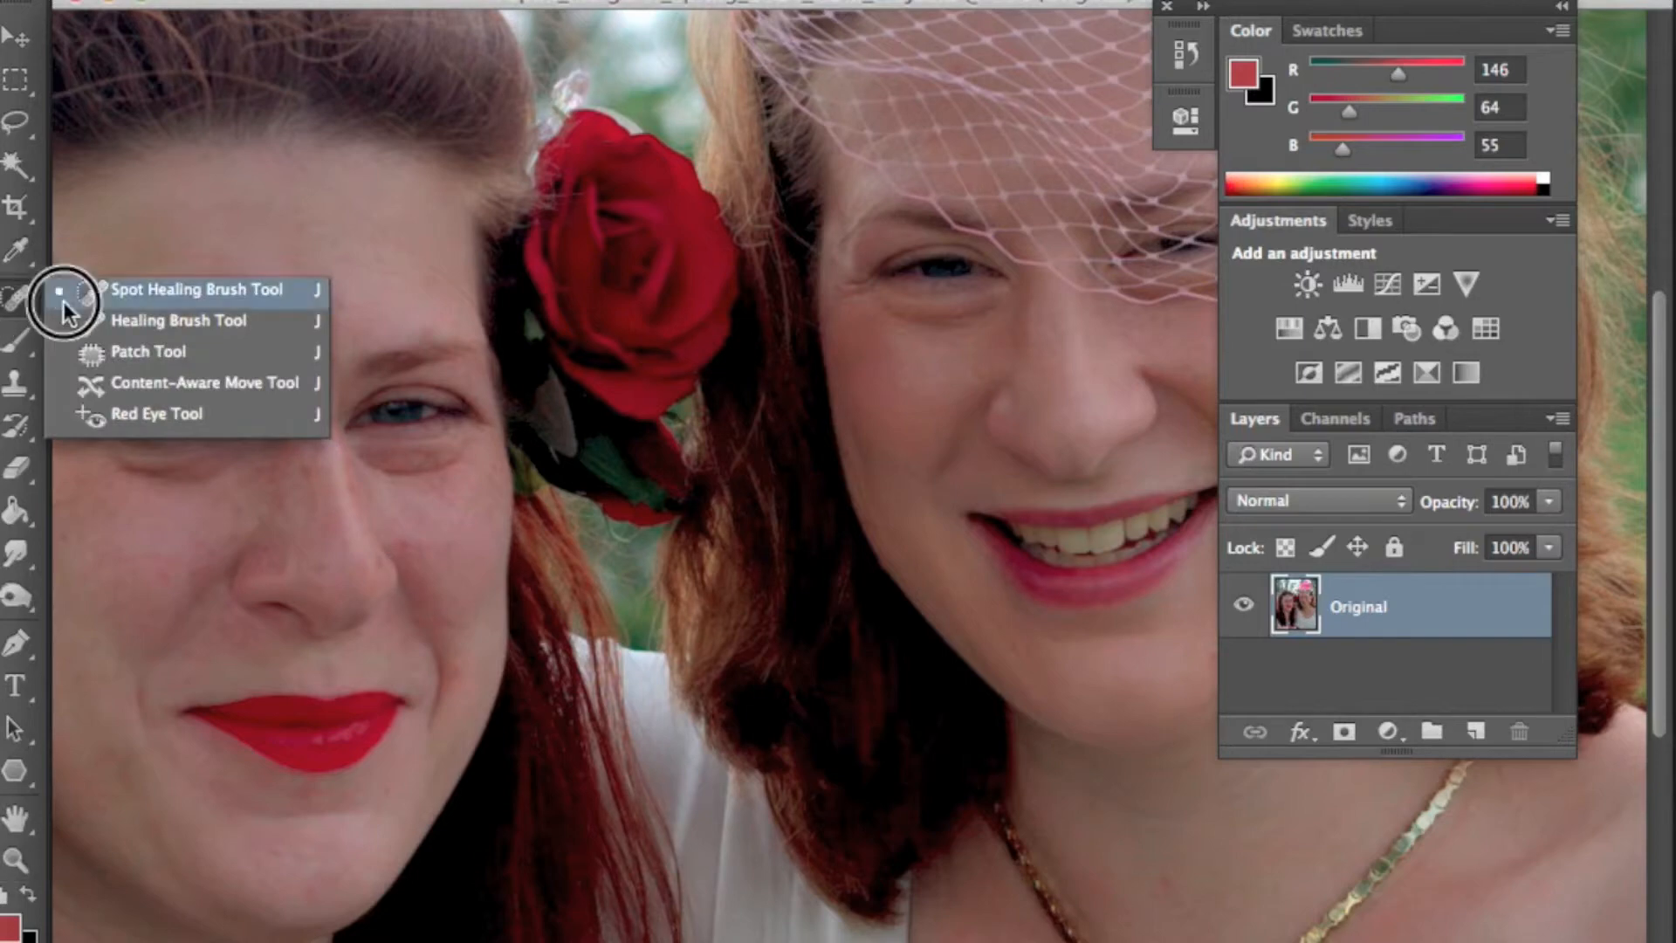
{"action": "left_click", "coordinate": [179, 289]}
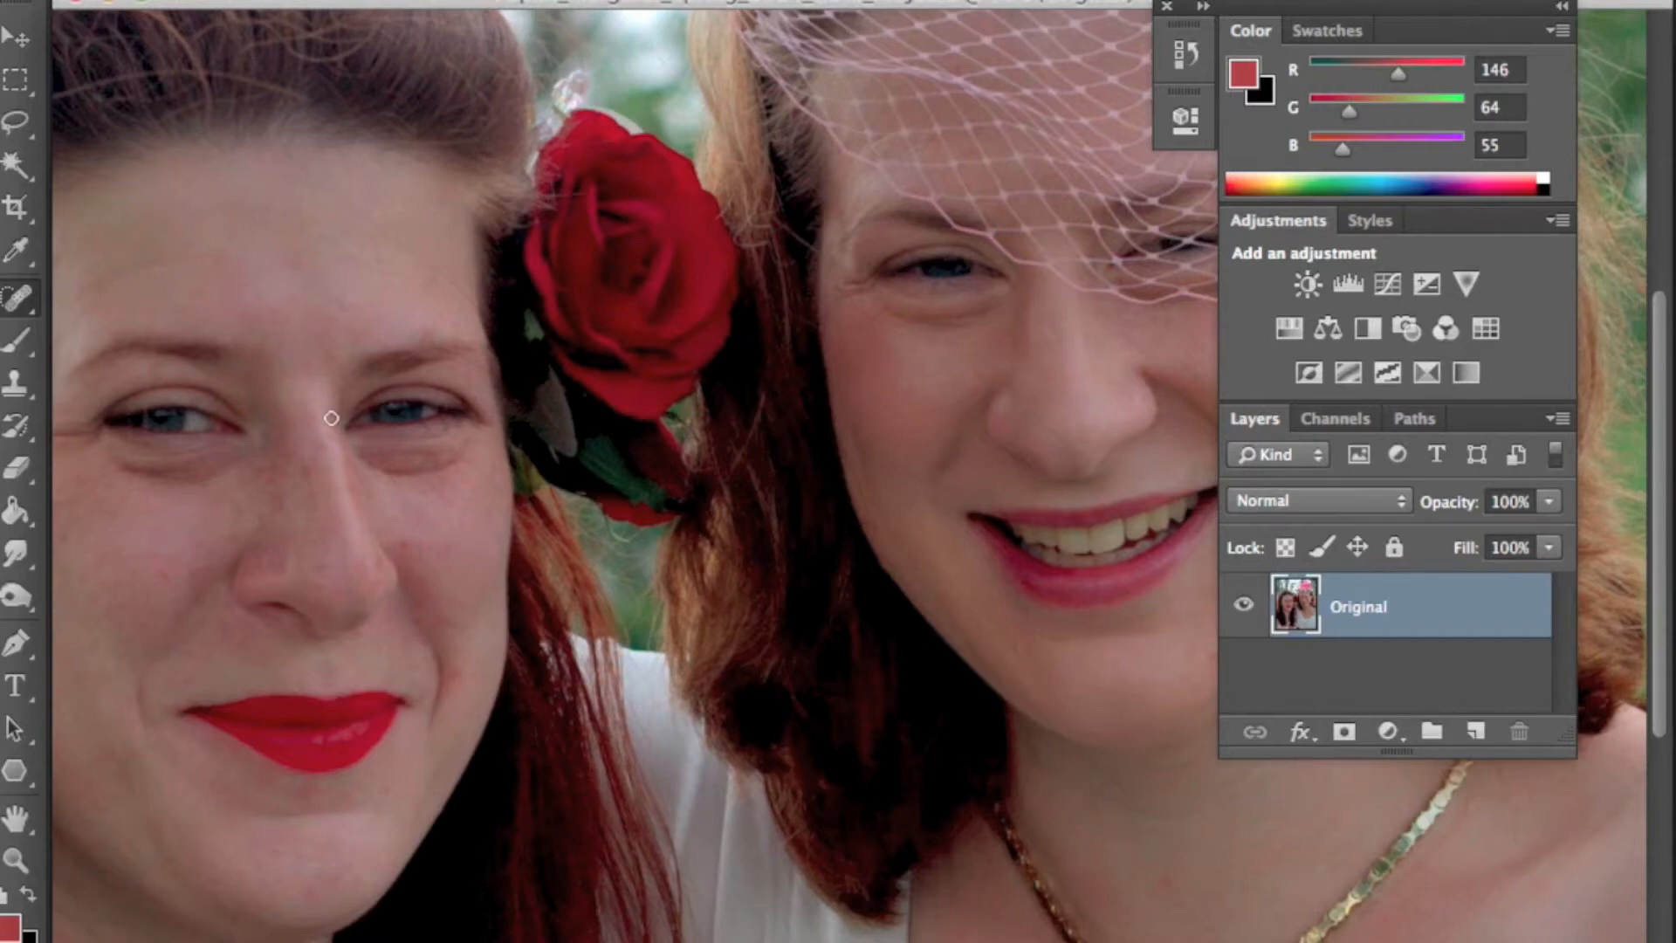
{"action": "key", "text": "bracketright"}
{"action": "key", "text": "bracketright"}
{"action": "right_click", "coordinate": [311, 461]}
{"action": "left_click_drag", "start_coordinate": [98, 33], "coordinate": [162, 33]}
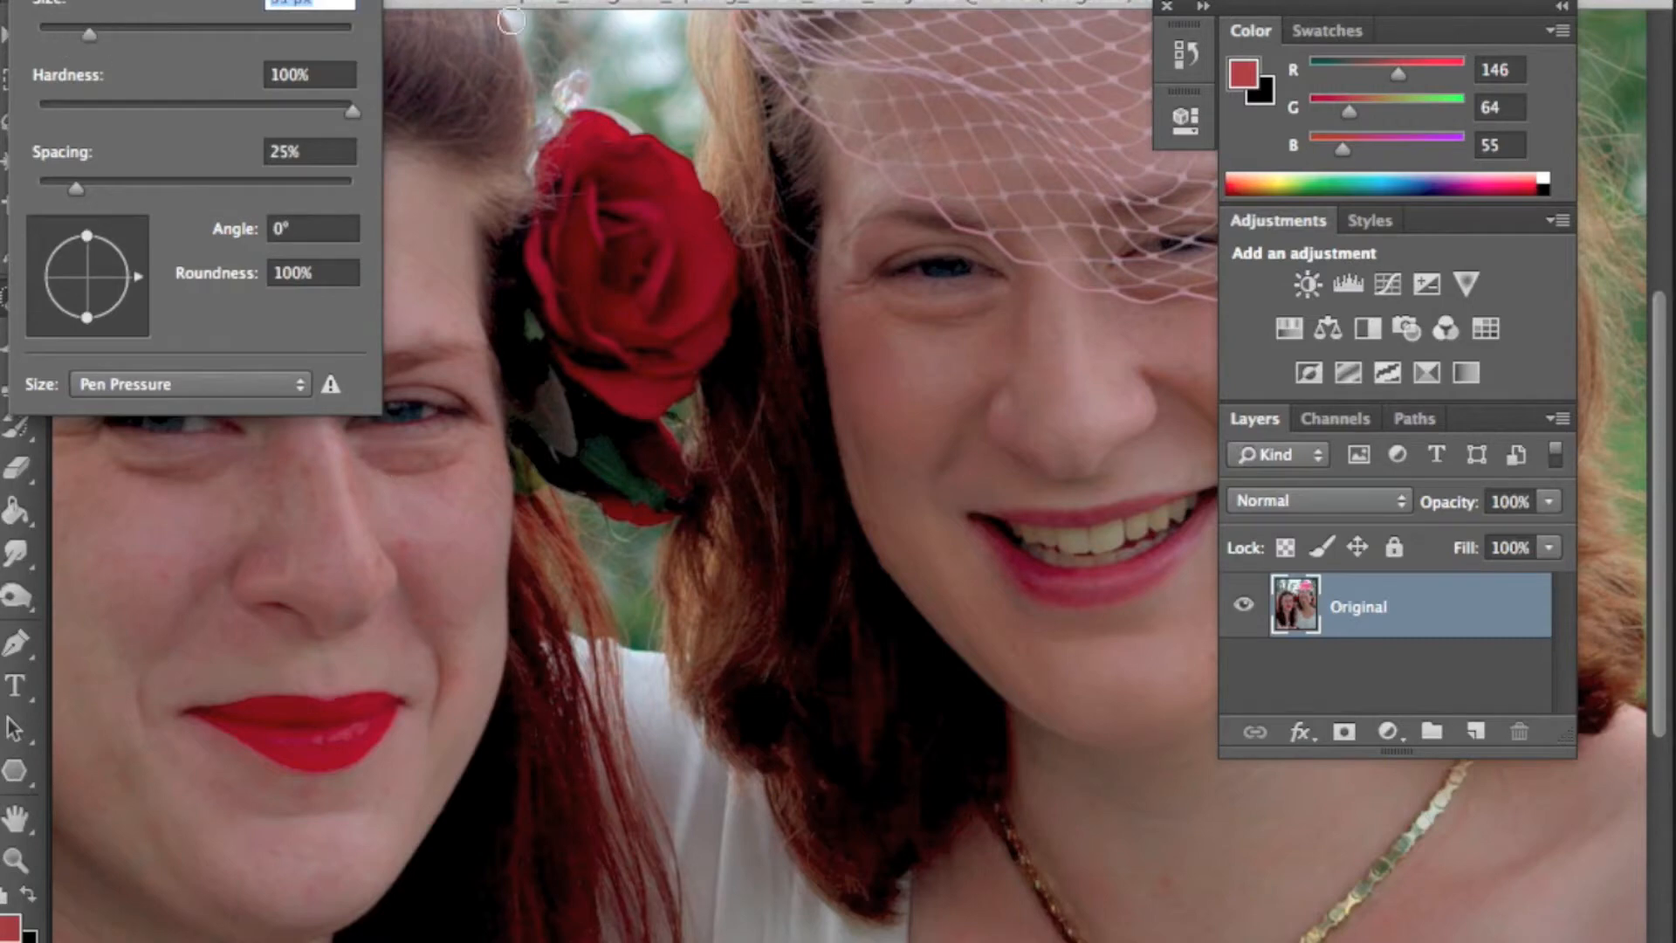
{"action": "key", "text": "Return"}
{"action": "key", "text": "bracketleft"}
{"action": "key", "text": "bracketleft"}
{"action": "key", "text": "bracketleft"}
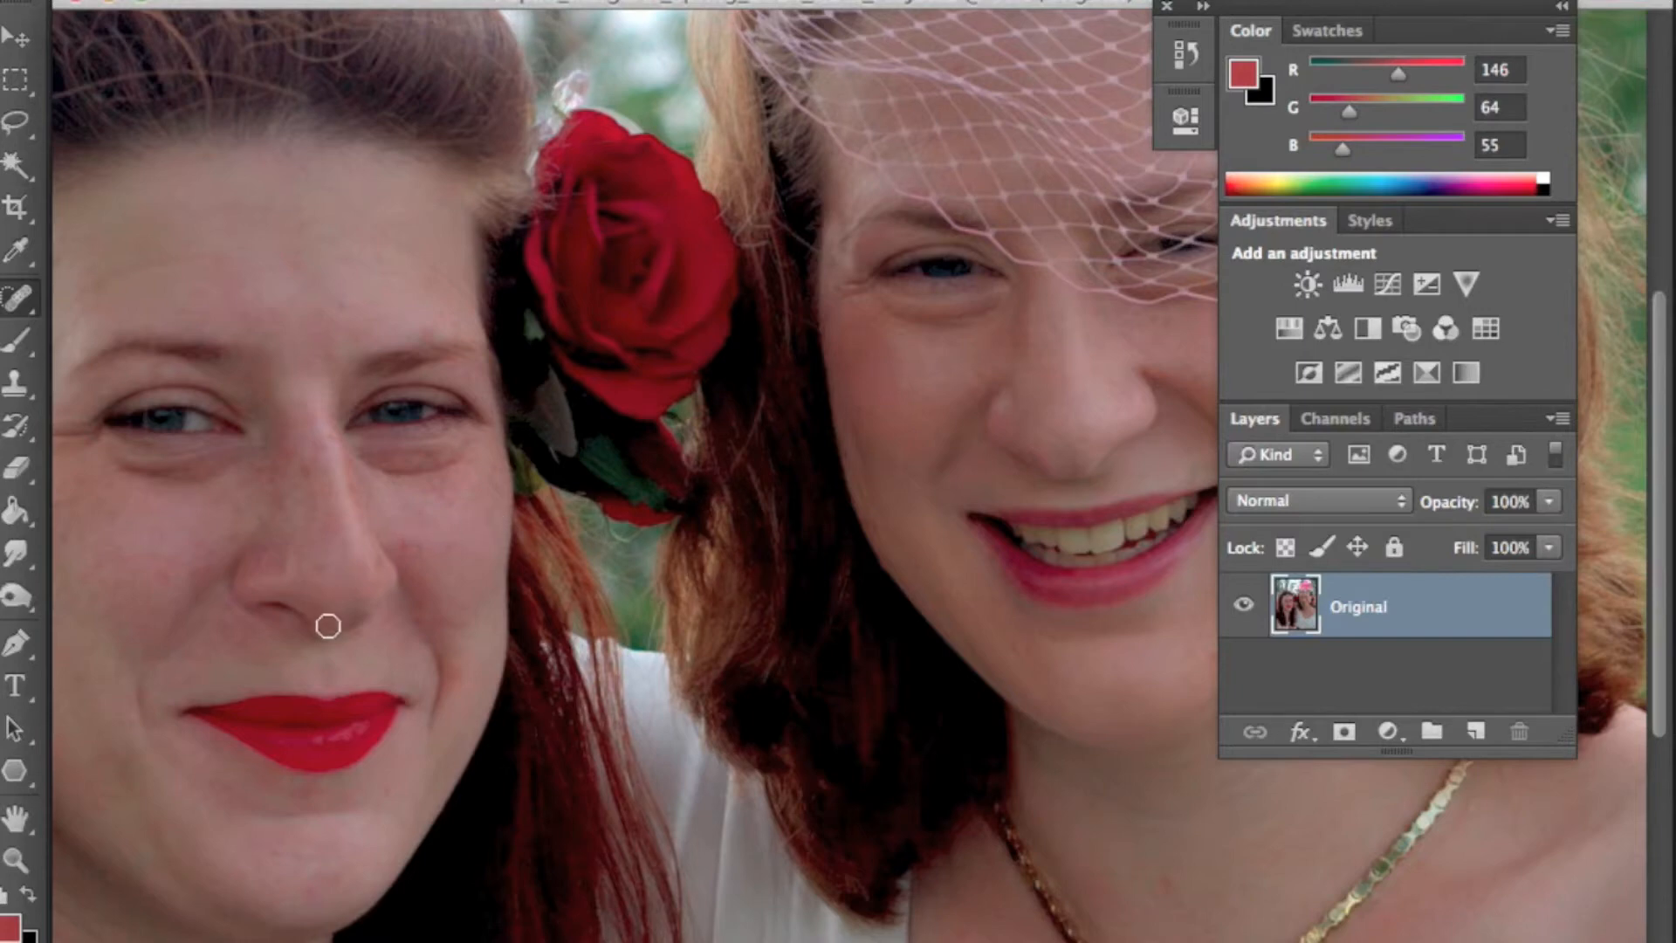
- Zoom in on the left woman's forehead and spot-heal small blemishes there with a smaller brush
{"action": "key", "text": "z"}
{"action": "left_click", "coordinate": [359, 516]}
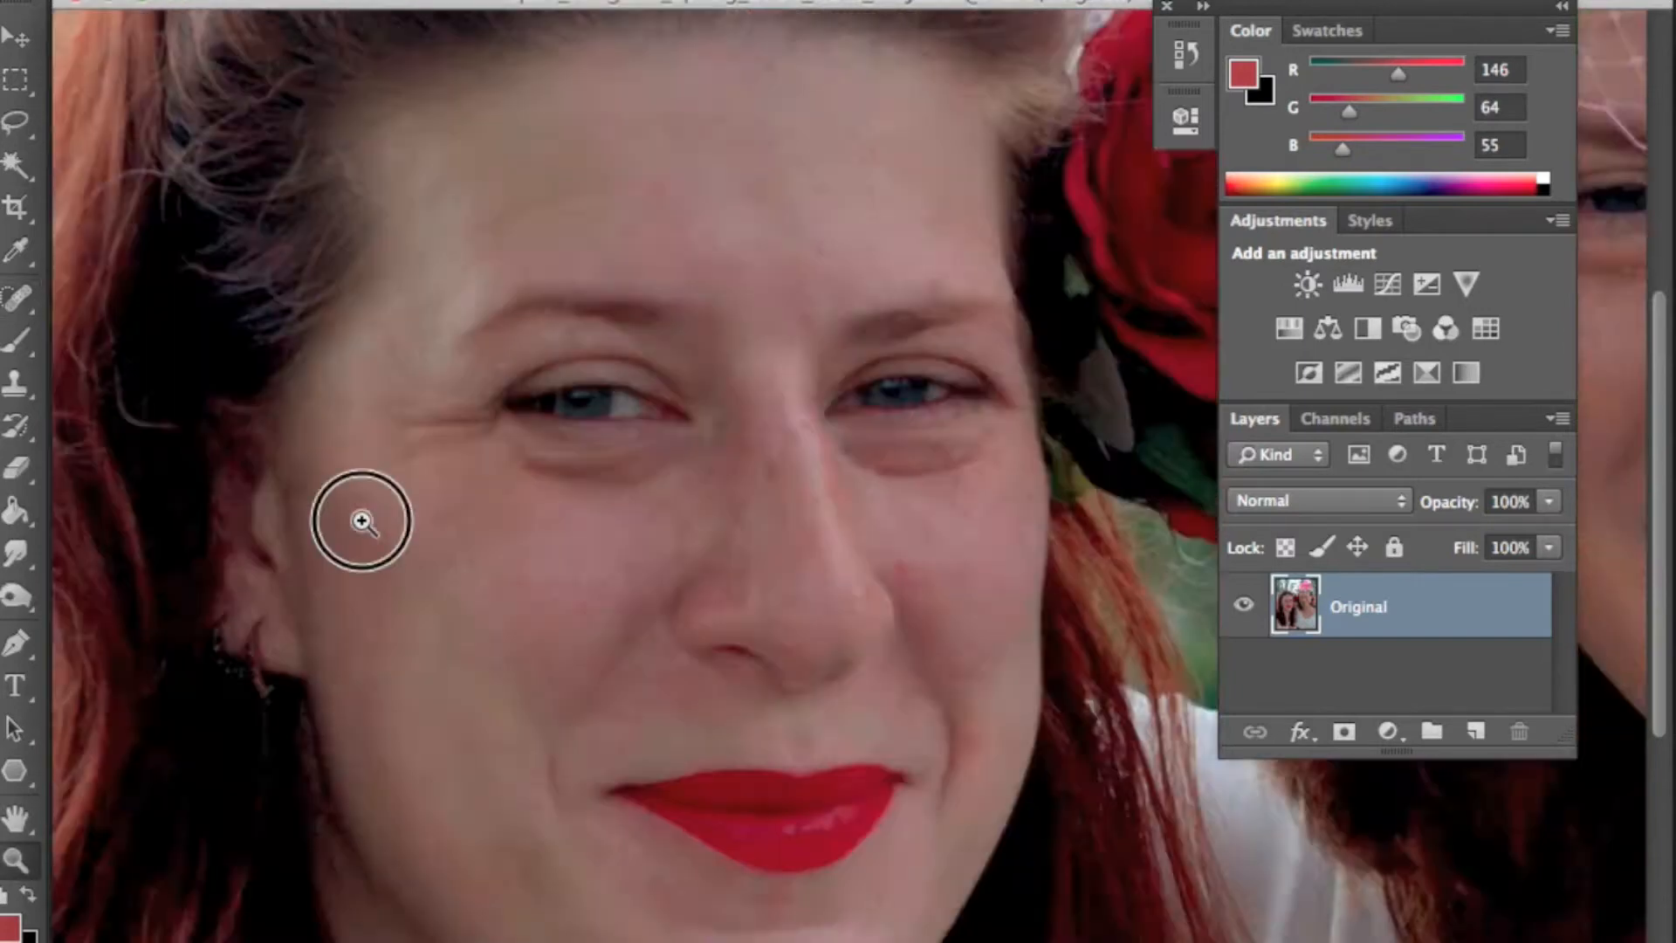
{"action": "left_click", "coordinate": [962, 569]}
{"action": "left_click_drag", "start_coordinate": [872, 553], "coordinate": [841, 628]}
{"action": "key", "text": "j"}
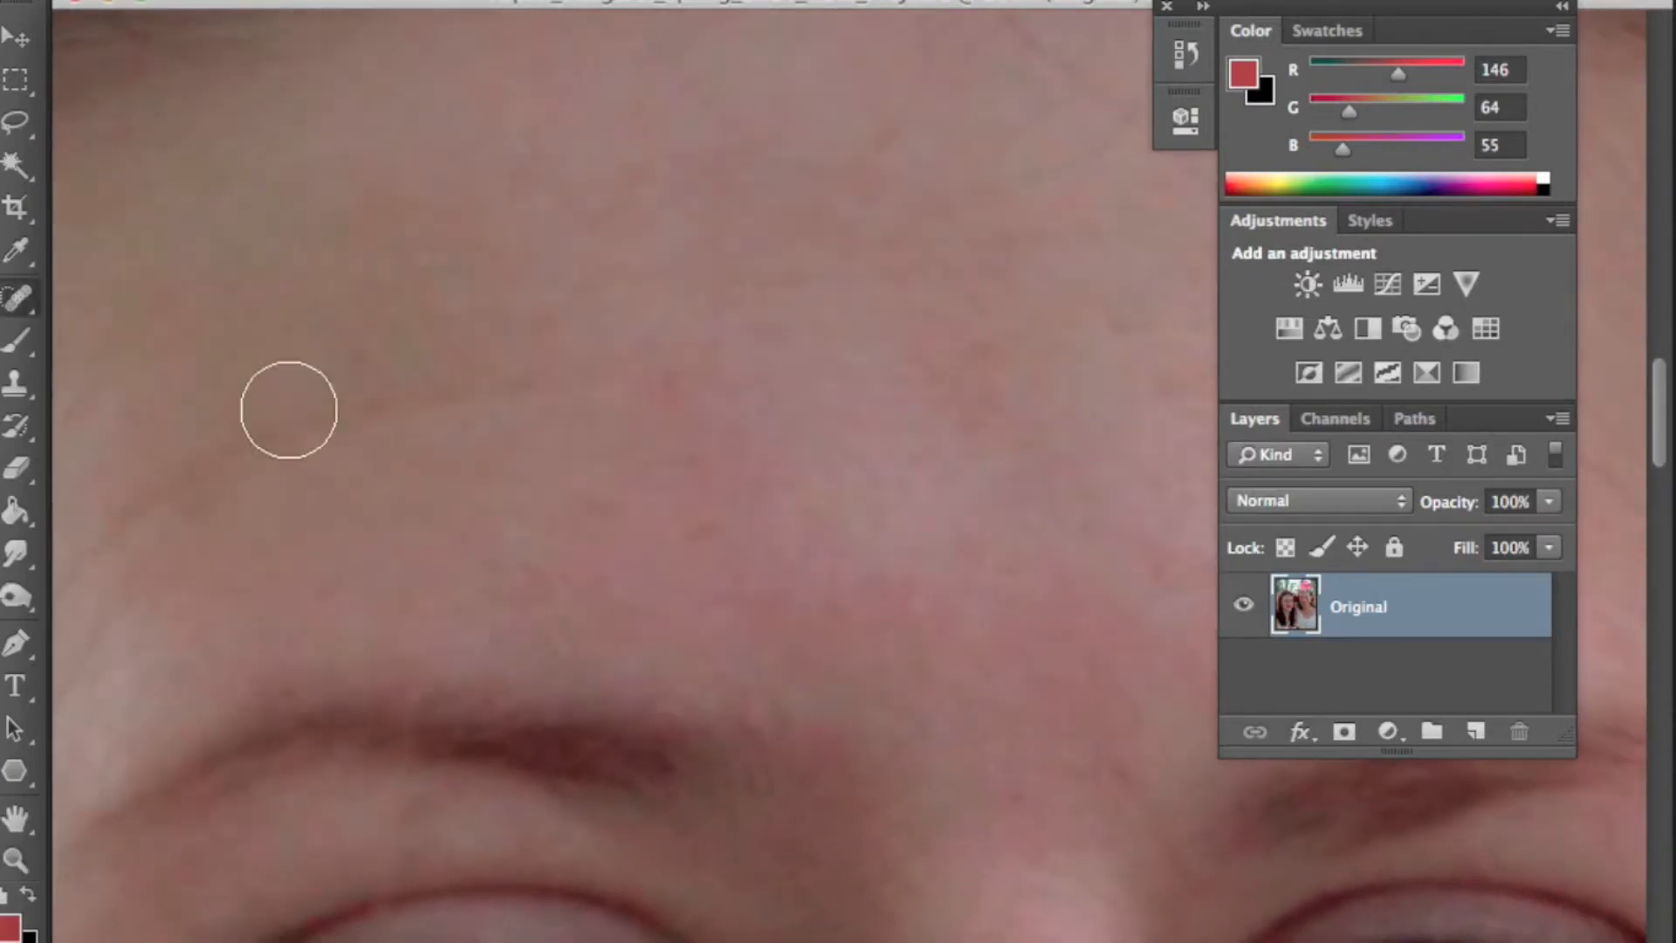
{"action": "key", "text": "bracketleft"}
{"action": "key", "text": "bracketleft"}
{"action": "key", "text": "bracketleft"}
{"action": "key", "text": "bracketleft"}
{"action": "key", "text": "bracketleft"}
{"action": "key", "text": "bracketleft"}
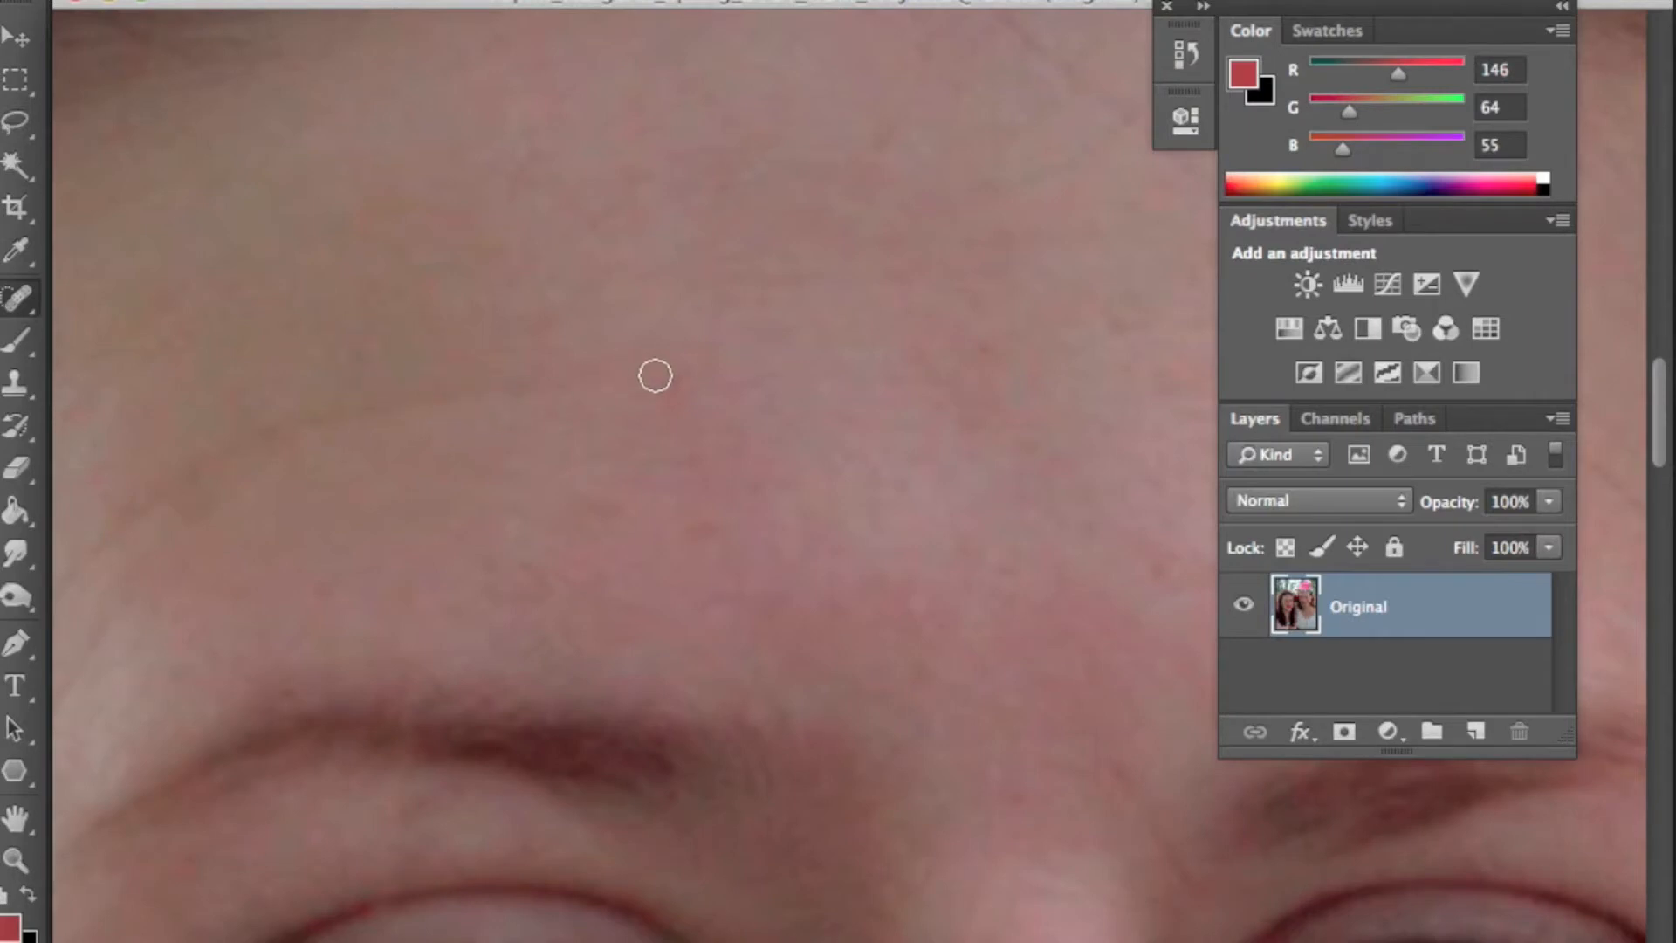
{"action": "left_click", "coordinate": [666, 381]}
{"action": "left_click", "coordinate": [702, 527]}
{"action": "left_click", "coordinate": [744, 483]}
- Continue spot-healing blemishes across the upper forehead toward the hairline
{"action": "key", "text": "space"}
{"action": "left_click_drag", "start_coordinate": [1004, 511], "coordinate": [926, 548]}
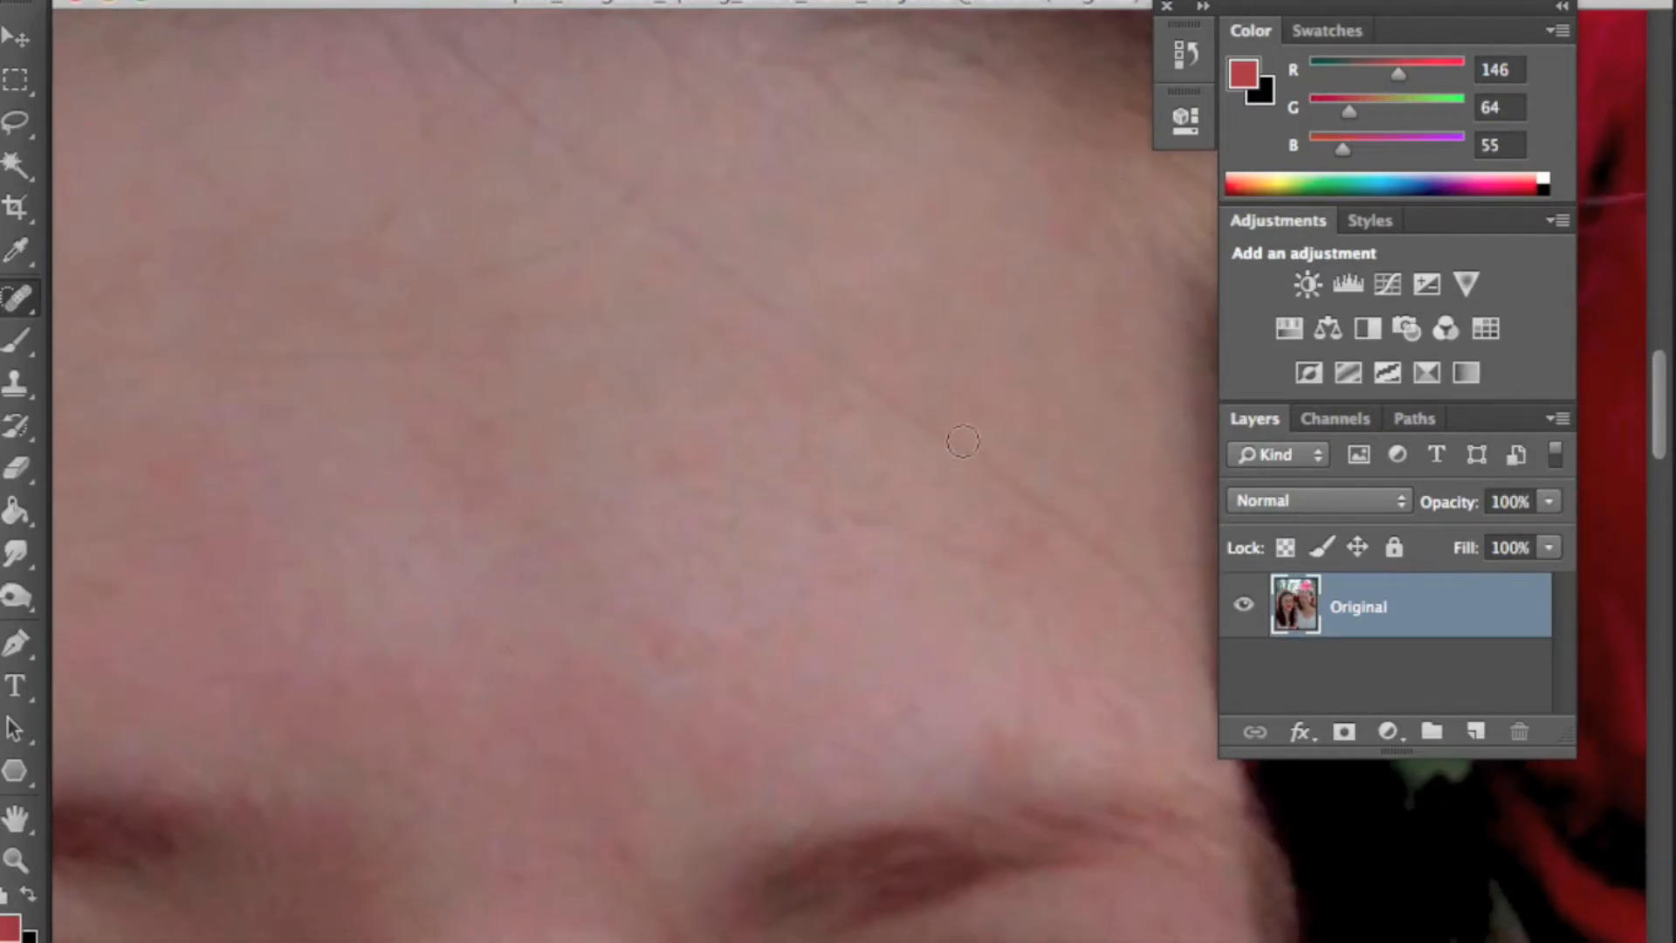
{"action": "left_click_drag", "start_coordinate": [976, 613], "coordinate": [958, 550]}
{"action": "mouse_move", "coordinate": [791, 286]}
{"action": "left_mouse_down"}
{"action": "mouse_move", "coordinate": [1020, 427]}
{"action": "mouse_move", "coordinate": [1139, 554]}
{"action": "left_mouse_up"}
{"action": "left_click_drag", "start_coordinate": [1025, 585], "coordinate": [868, 506]}
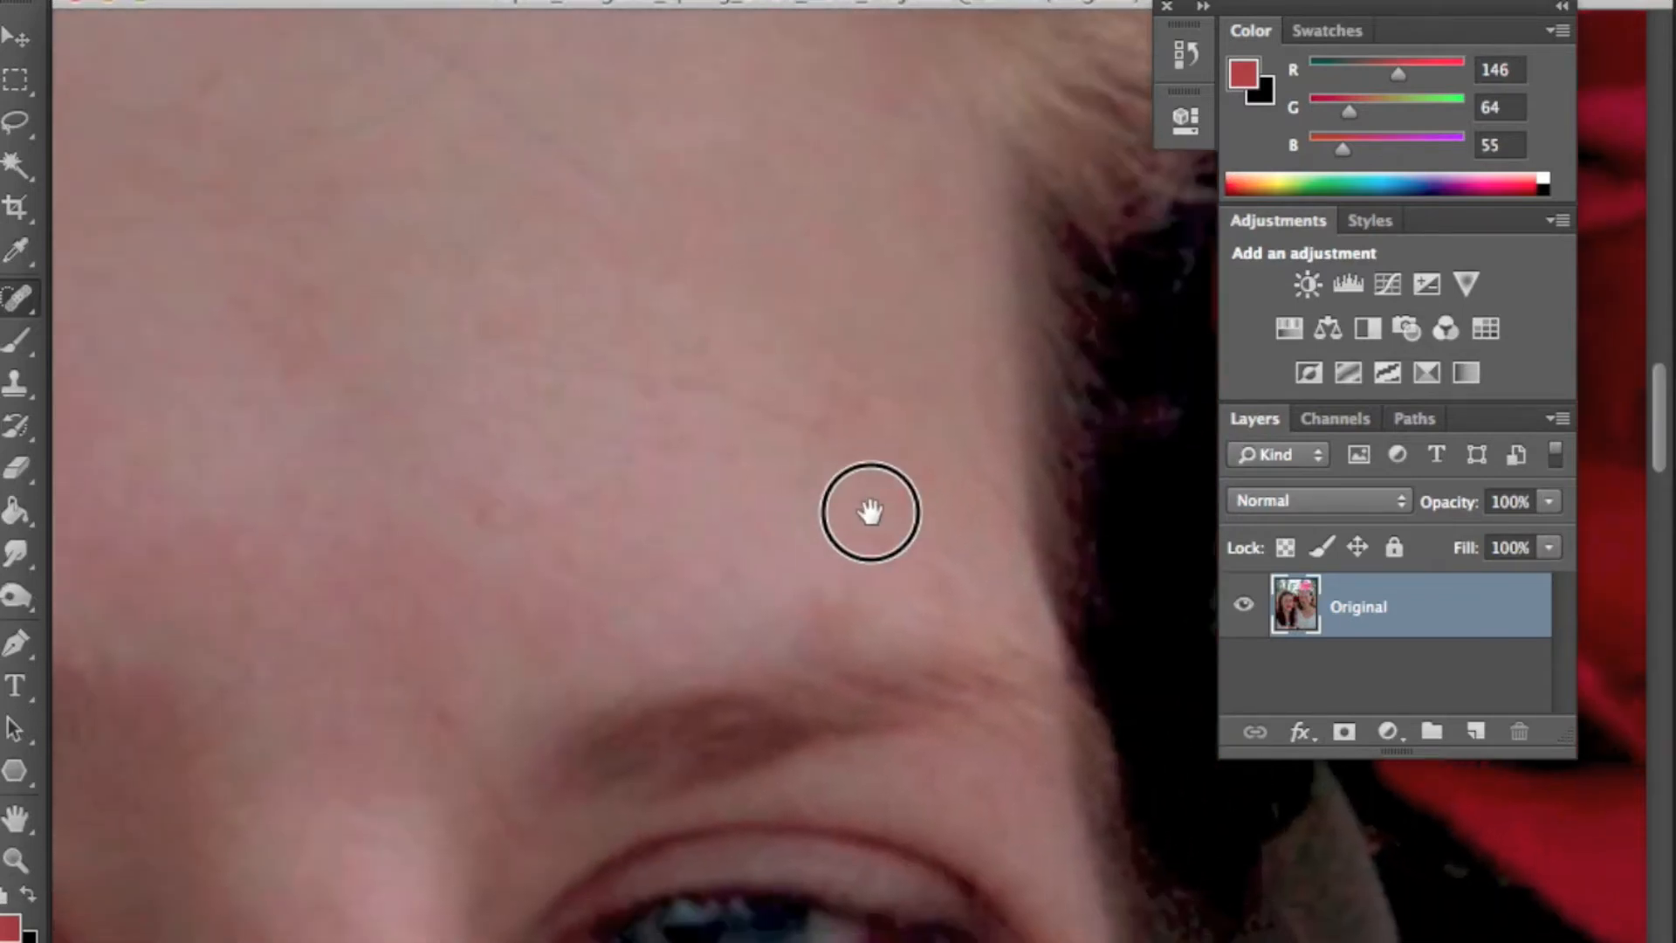
{"action": "left_click_drag", "start_coordinate": [840, 360], "coordinate": [995, 493]}
{"action": "mouse_move", "coordinate": [808, 262]}
{"action": "left_mouse_down"}
{"action": "mouse_move", "coordinate": [815, 363]}
{"action": "mouse_move", "coordinate": [777, 535]}
{"action": "mouse_move", "coordinate": [764, 462]}
{"action": "mouse_move", "coordinate": [535, 288]}
{"action": "left_mouse_up"}
{"action": "mouse_move", "coordinate": [512, 455]}
{"action": "left_mouse_down"}
{"action": "mouse_move", "coordinate": [680, 382]}
{"action": "mouse_move", "coordinate": [708, 304]}
{"action": "left_mouse_up"}
{"action": "mouse_move", "coordinate": [860, 564]}
{"action": "left_mouse_down"}
{"action": "mouse_move", "coordinate": [869, 493]}
{"action": "mouse_move", "coordinate": [872, 516]}
{"action": "left_mouse_up"}
{"action": "mouse_move", "coordinate": [442, 252]}
{"action": "left_mouse_down"}
{"action": "mouse_move", "coordinate": [498, 160]}
{"action": "mouse_move", "coordinate": [505, 102]}
{"action": "left_mouse_up"}
{"action": "mouse_move", "coordinate": [792, 465]}
{"action": "left_mouse_down"}
{"action": "mouse_move", "coordinate": [739, 349]}
{"action": "mouse_move", "coordinate": [676, 423]}
{"action": "mouse_move", "coordinate": [580, 380]}
{"action": "left_mouse_up"}
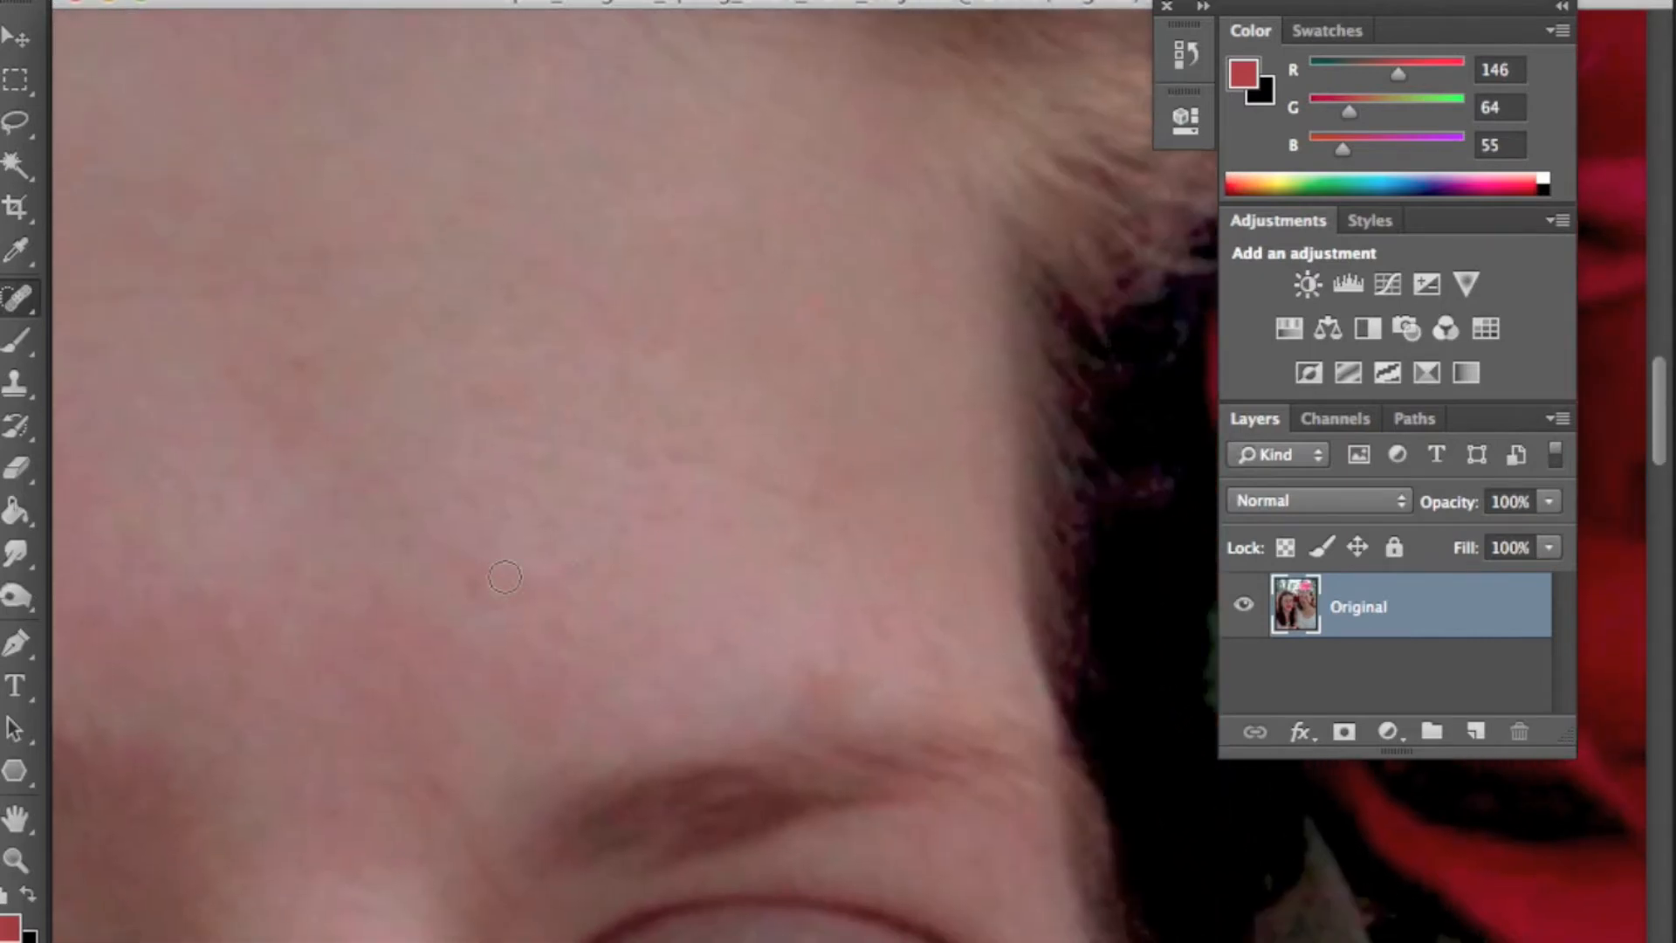
- Spot-heal small blemishes on the cheek below the left woman's eye
{"action": "left_click_drag", "start_coordinate": [514, 580], "coordinate": [751, 319]}
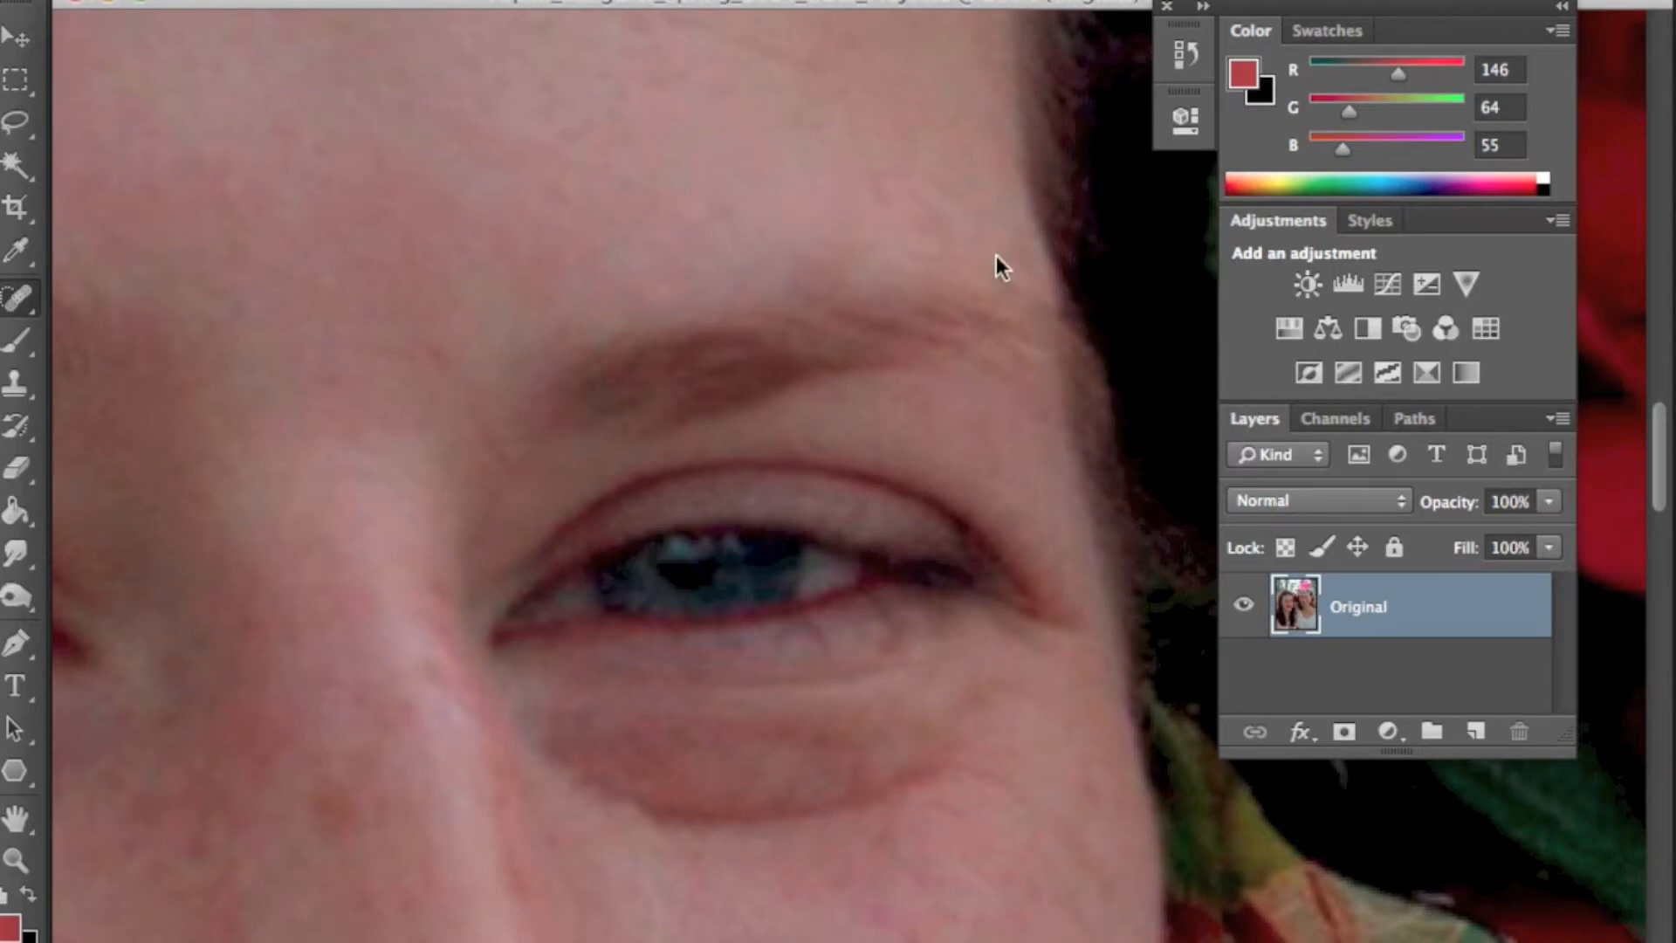
{"action": "left_click_drag", "start_coordinate": [733, 426], "coordinate": [605, 142]}
{"action": "left_click_drag", "start_coordinate": [781, 694], "coordinate": [718, 494]}
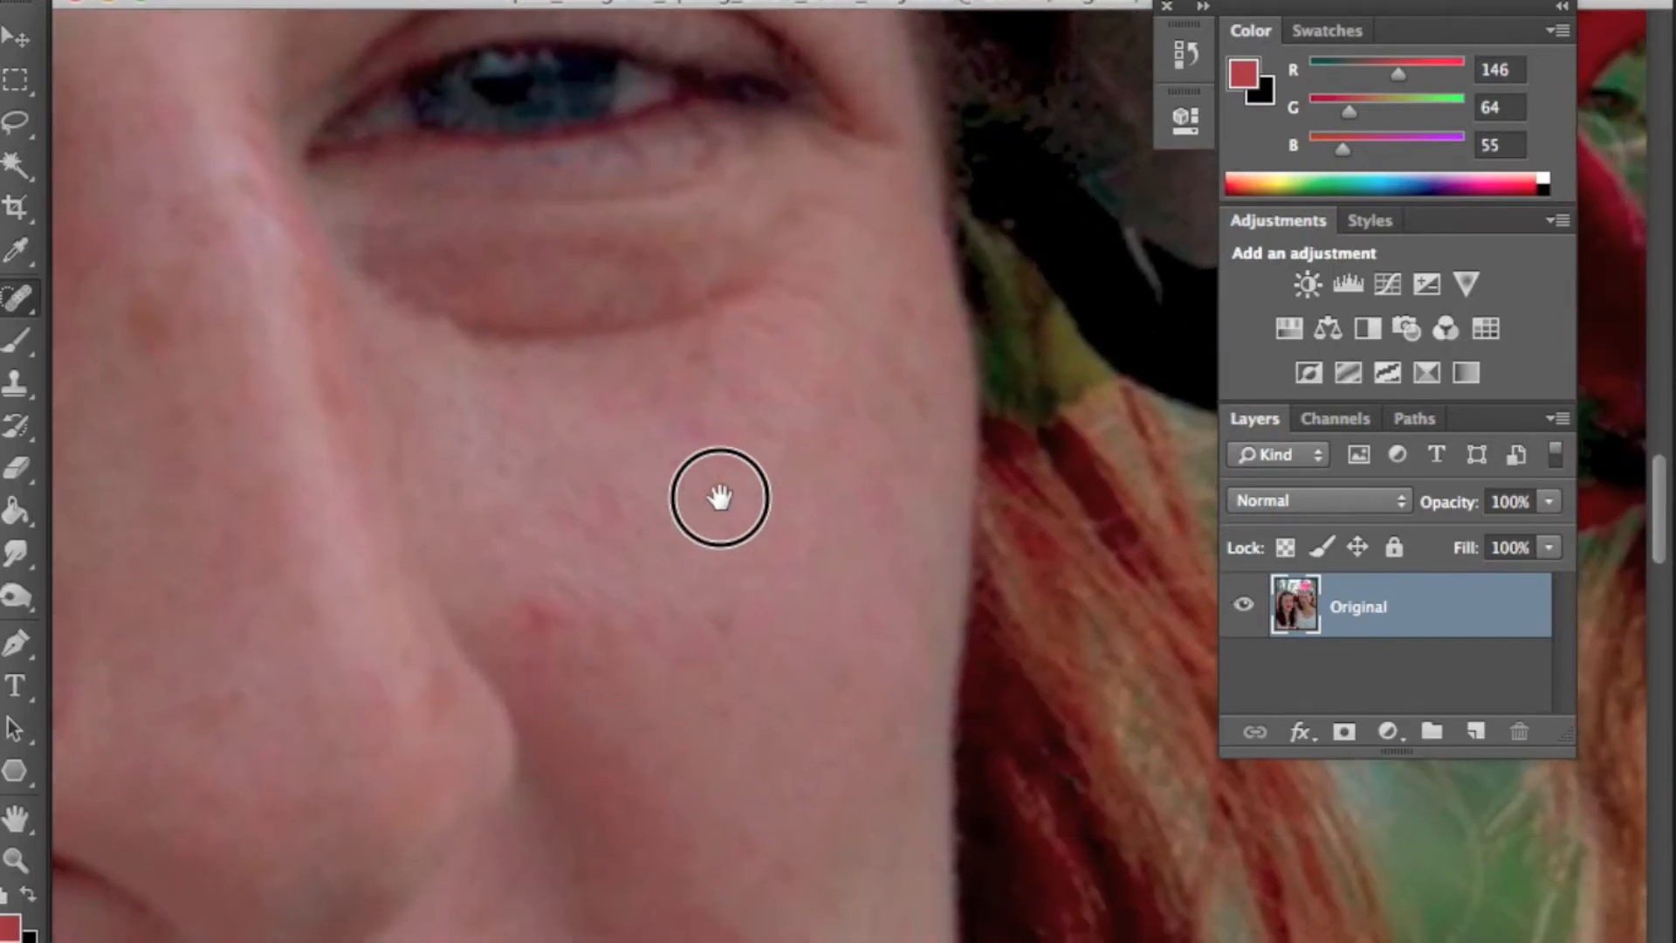
{"action": "left_click", "coordinate": [537, 619]}
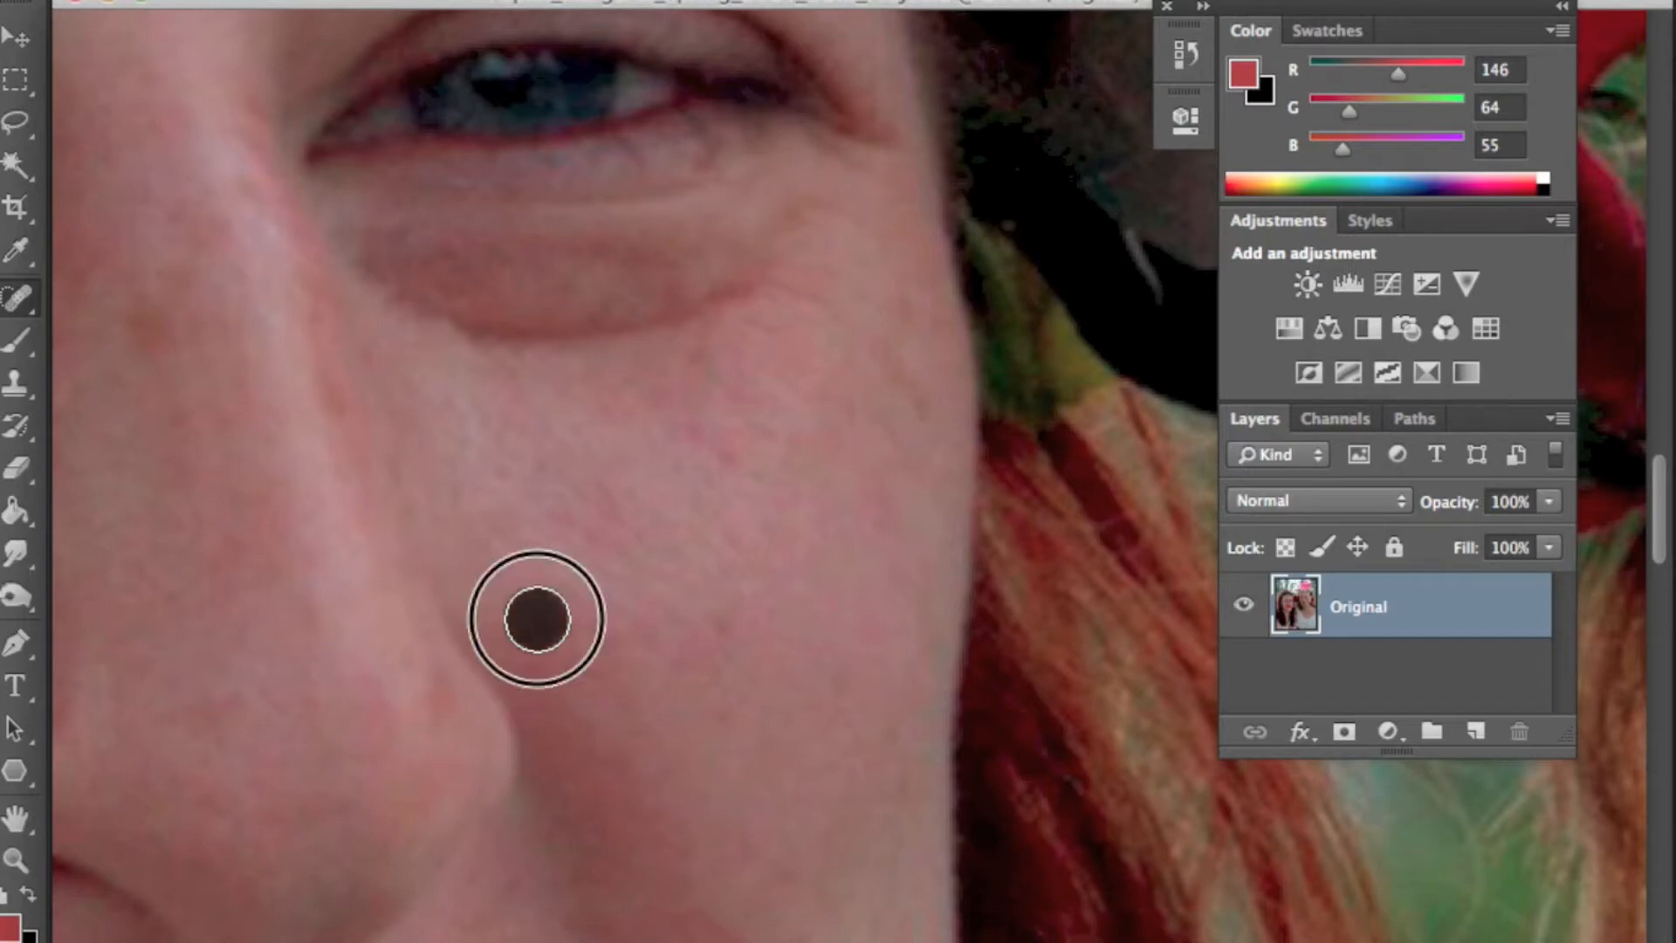
{"action": "left_click", "coordinate": [707, 427]}
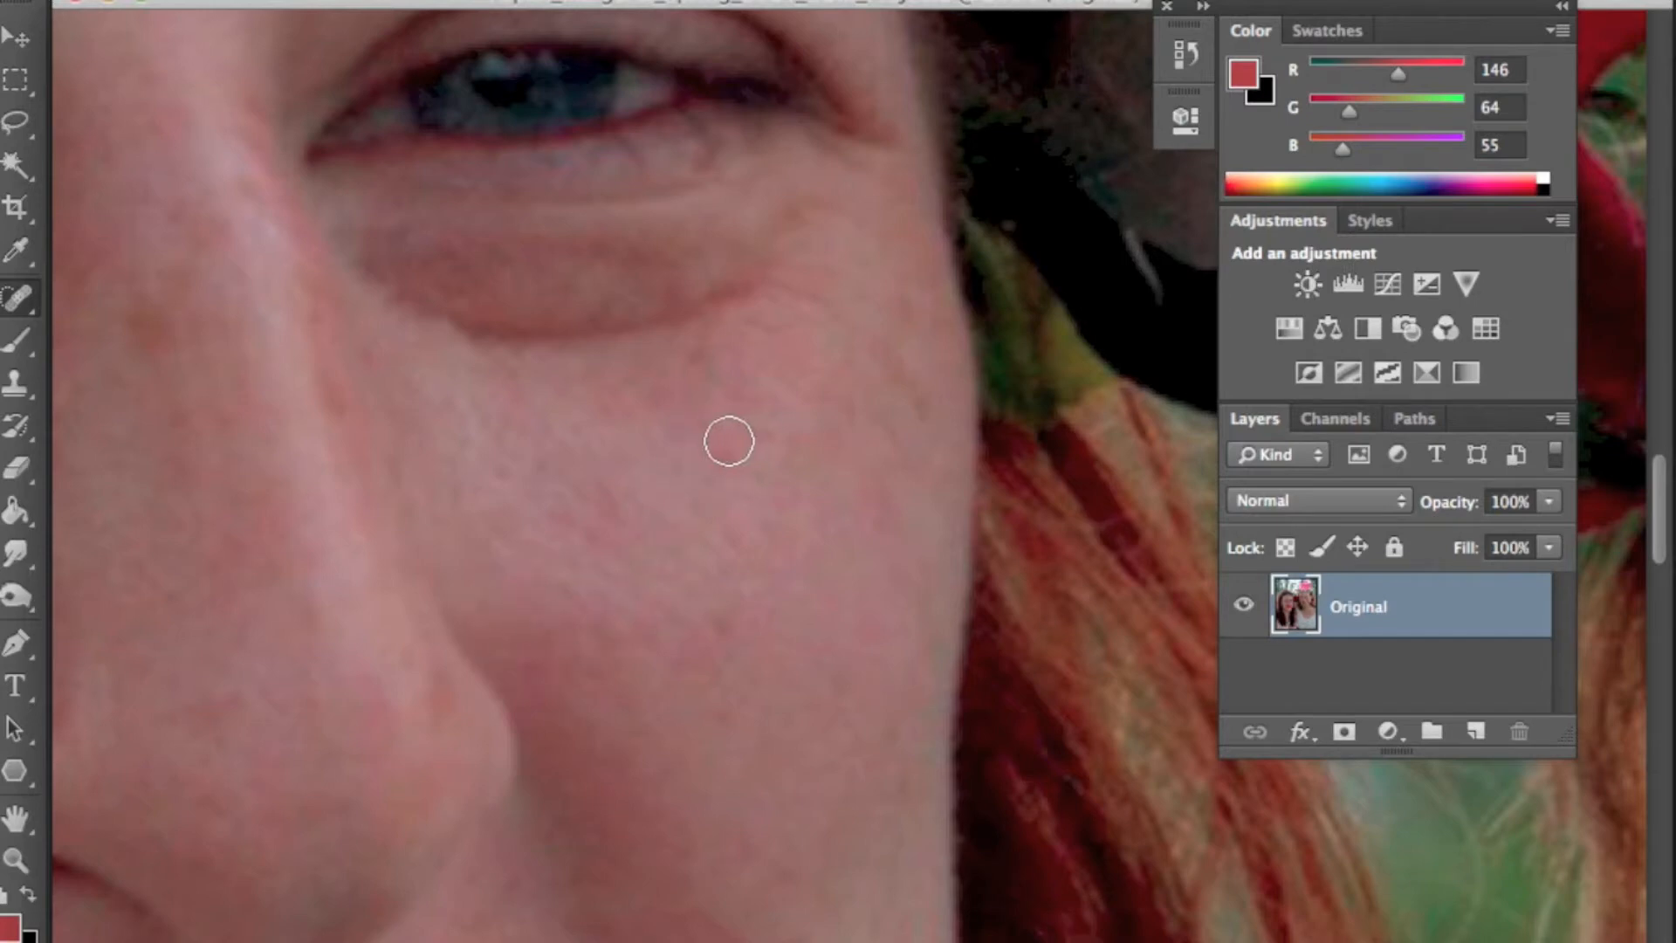
{"action": "left_click", "coordinate": [897, 286]}
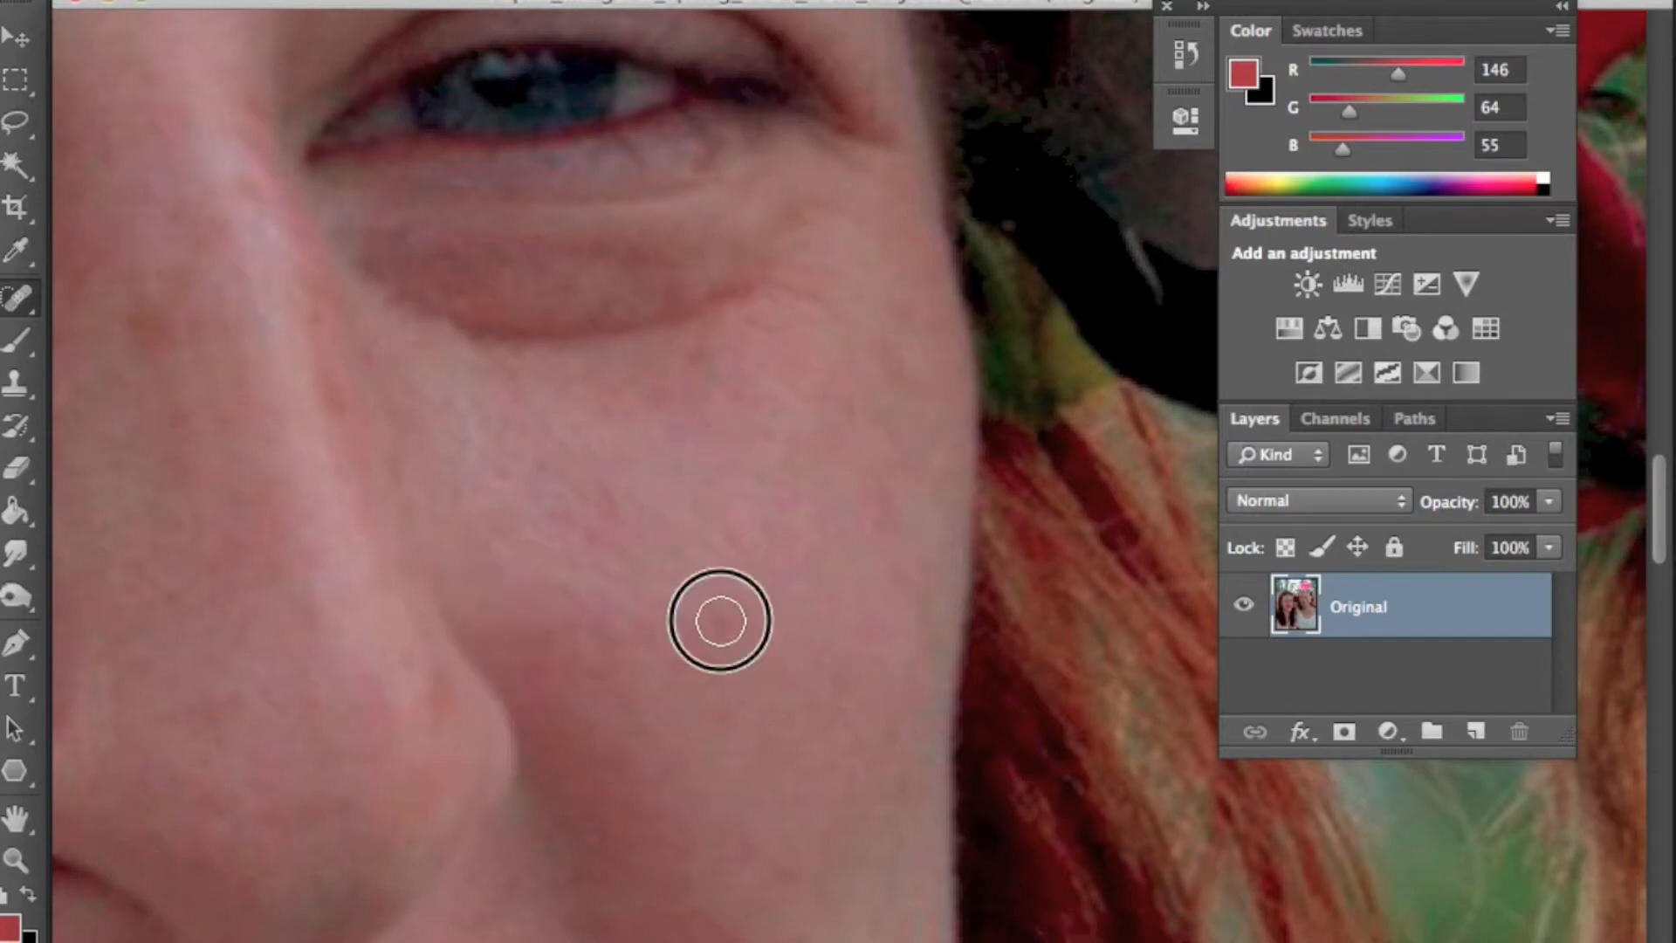
{"action": "left_click_drag", "start_coordinate": [682, 644], "coordinate": [815, 606]}
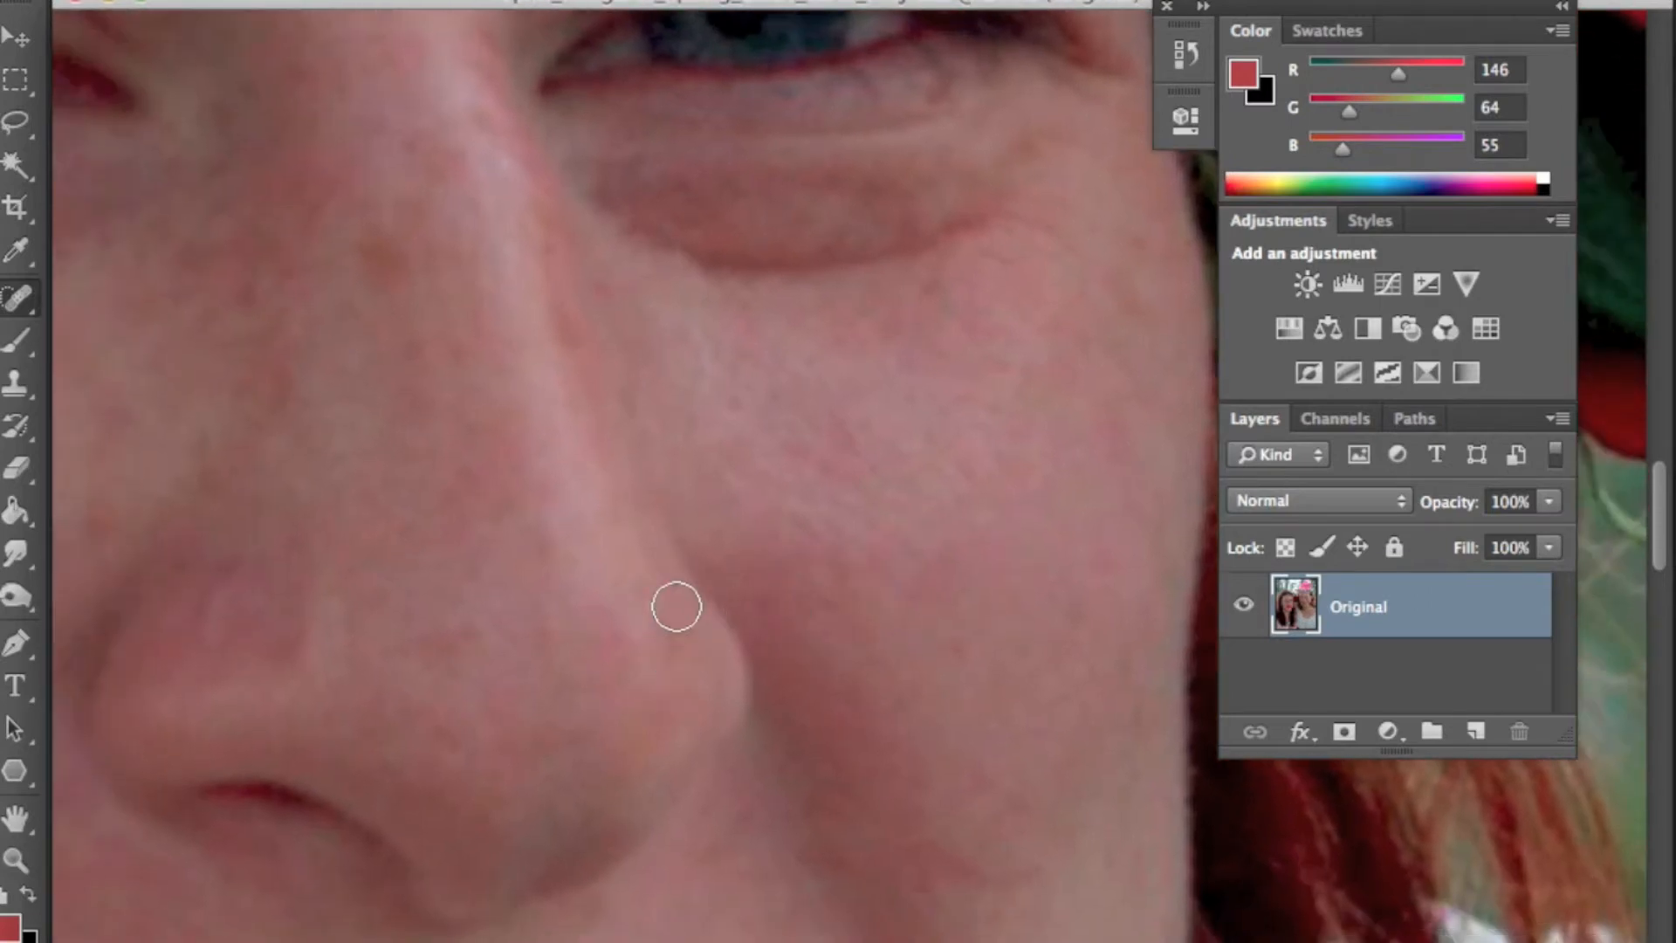
- Spot-heal blemishes along the bridge and sides of the left woman's nose
{"action": "scroll", "coordinate": [692, 698], "scroll_direction": "up", "scroll_amount": 3}
{"action": "scroll", "coordinate": [692, 698], "scroll_direction": "left", "scroll_amount": 5}
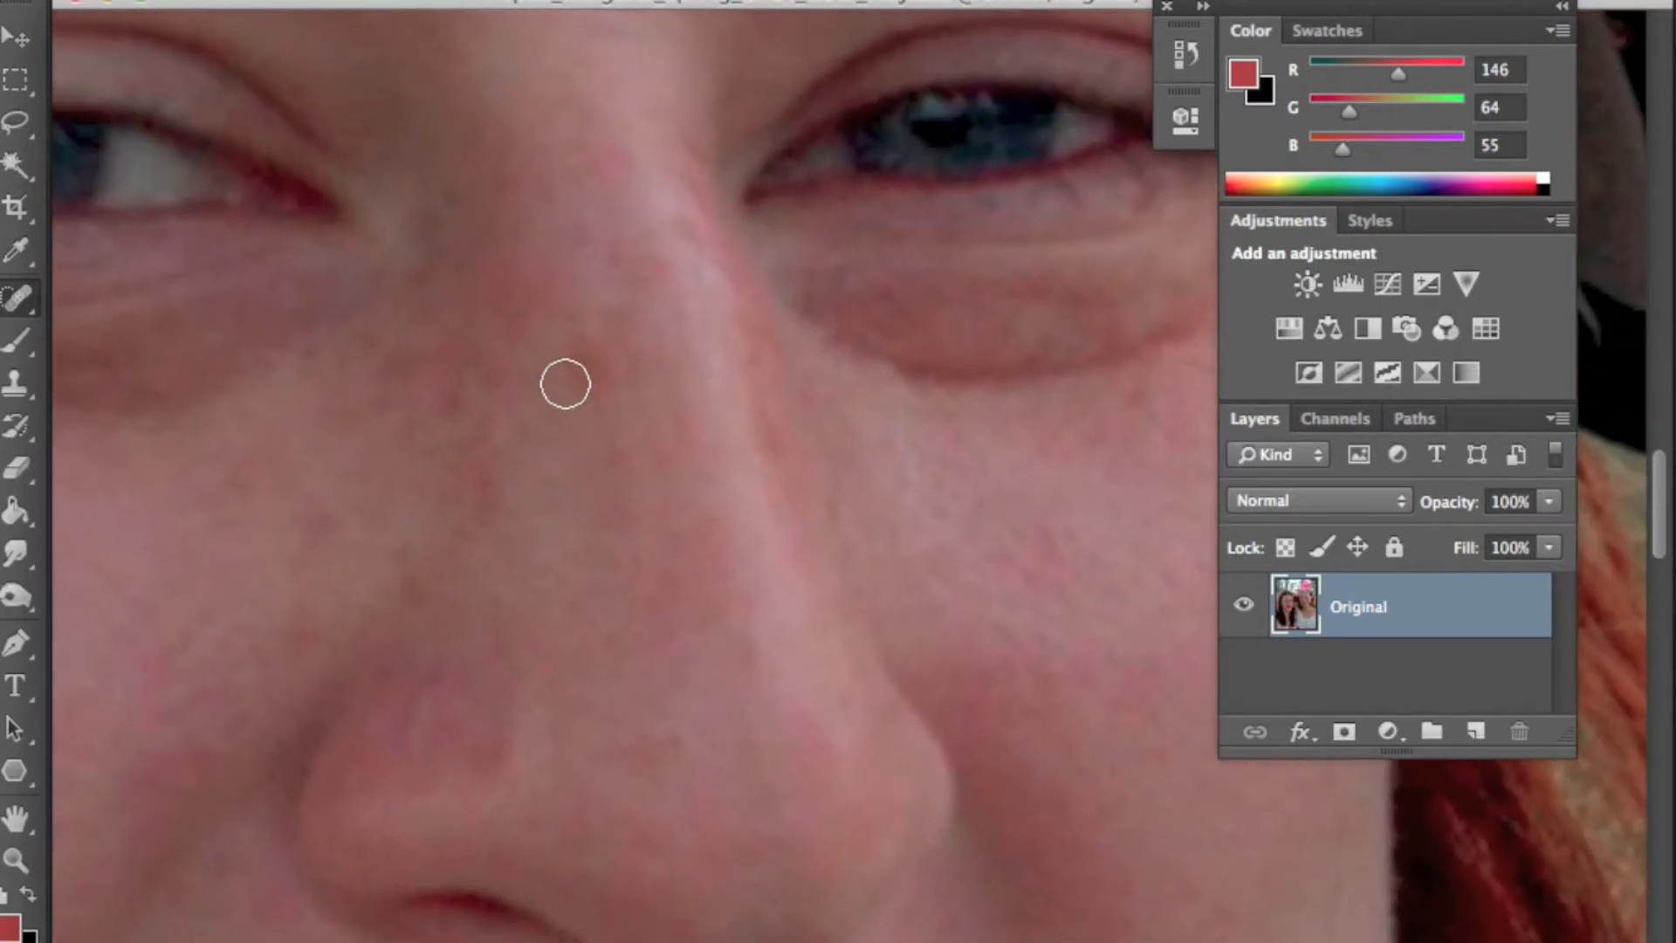
{"action": "left_click", "coordinate": [587, 365]}
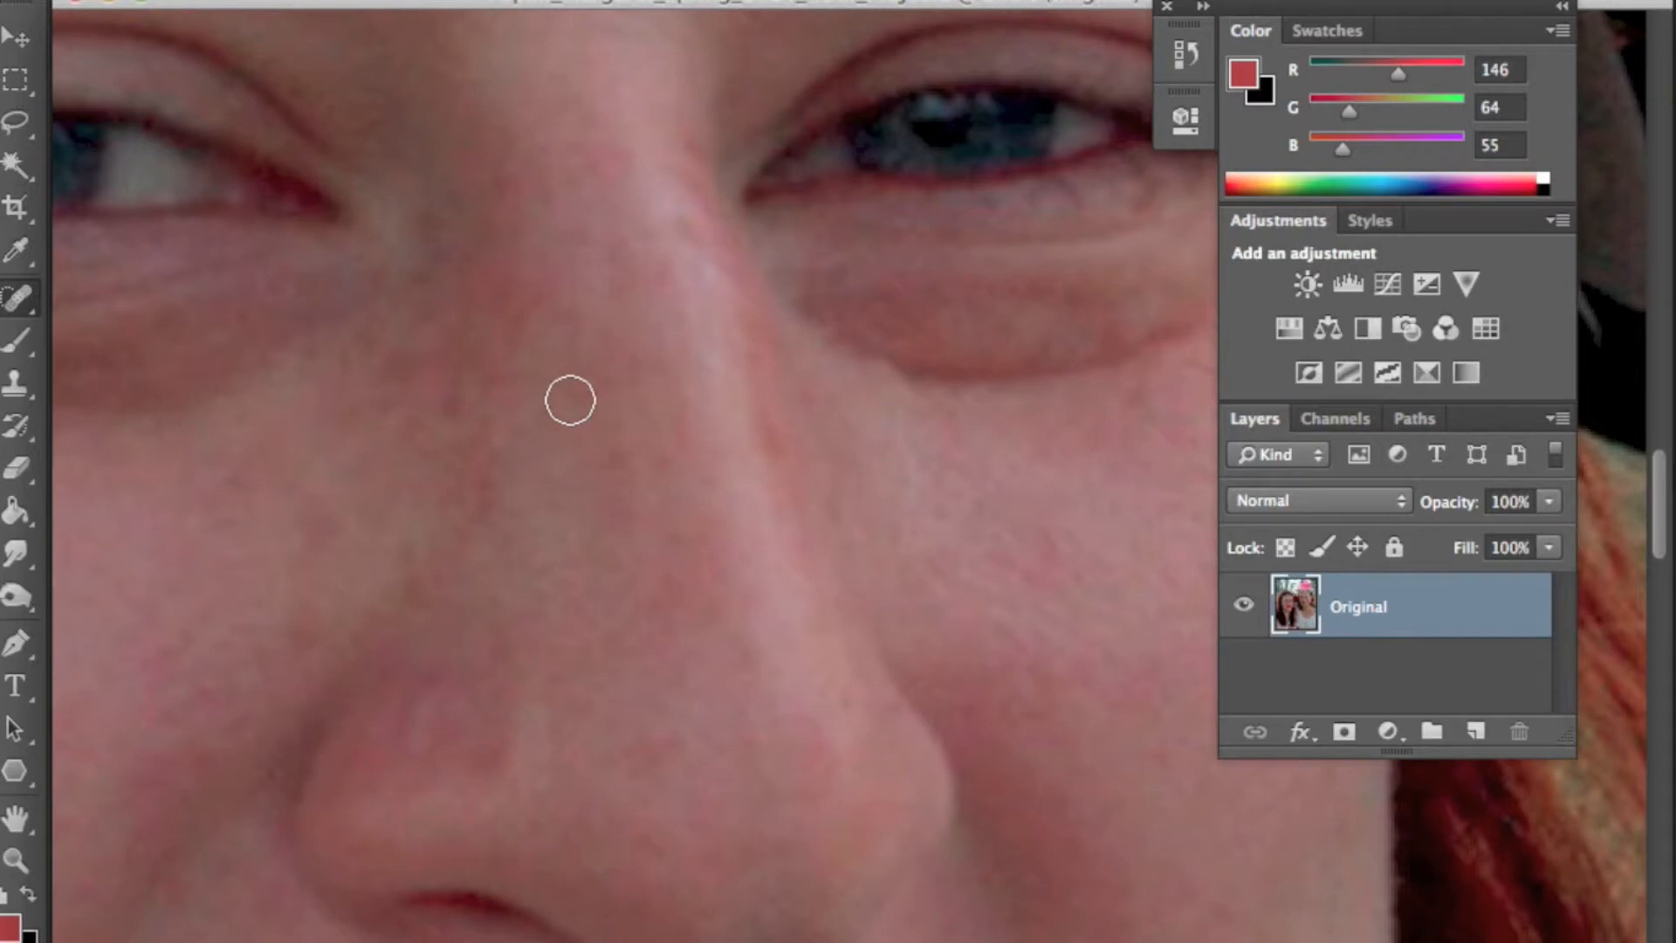
{"action": "left_click_drag", "start_coordinate": [671, 510], "coordinate": [838, 401]}
{"action": "left_click_drag", "start_coordinate": [740, 643], "coordinate": [778, 714]}
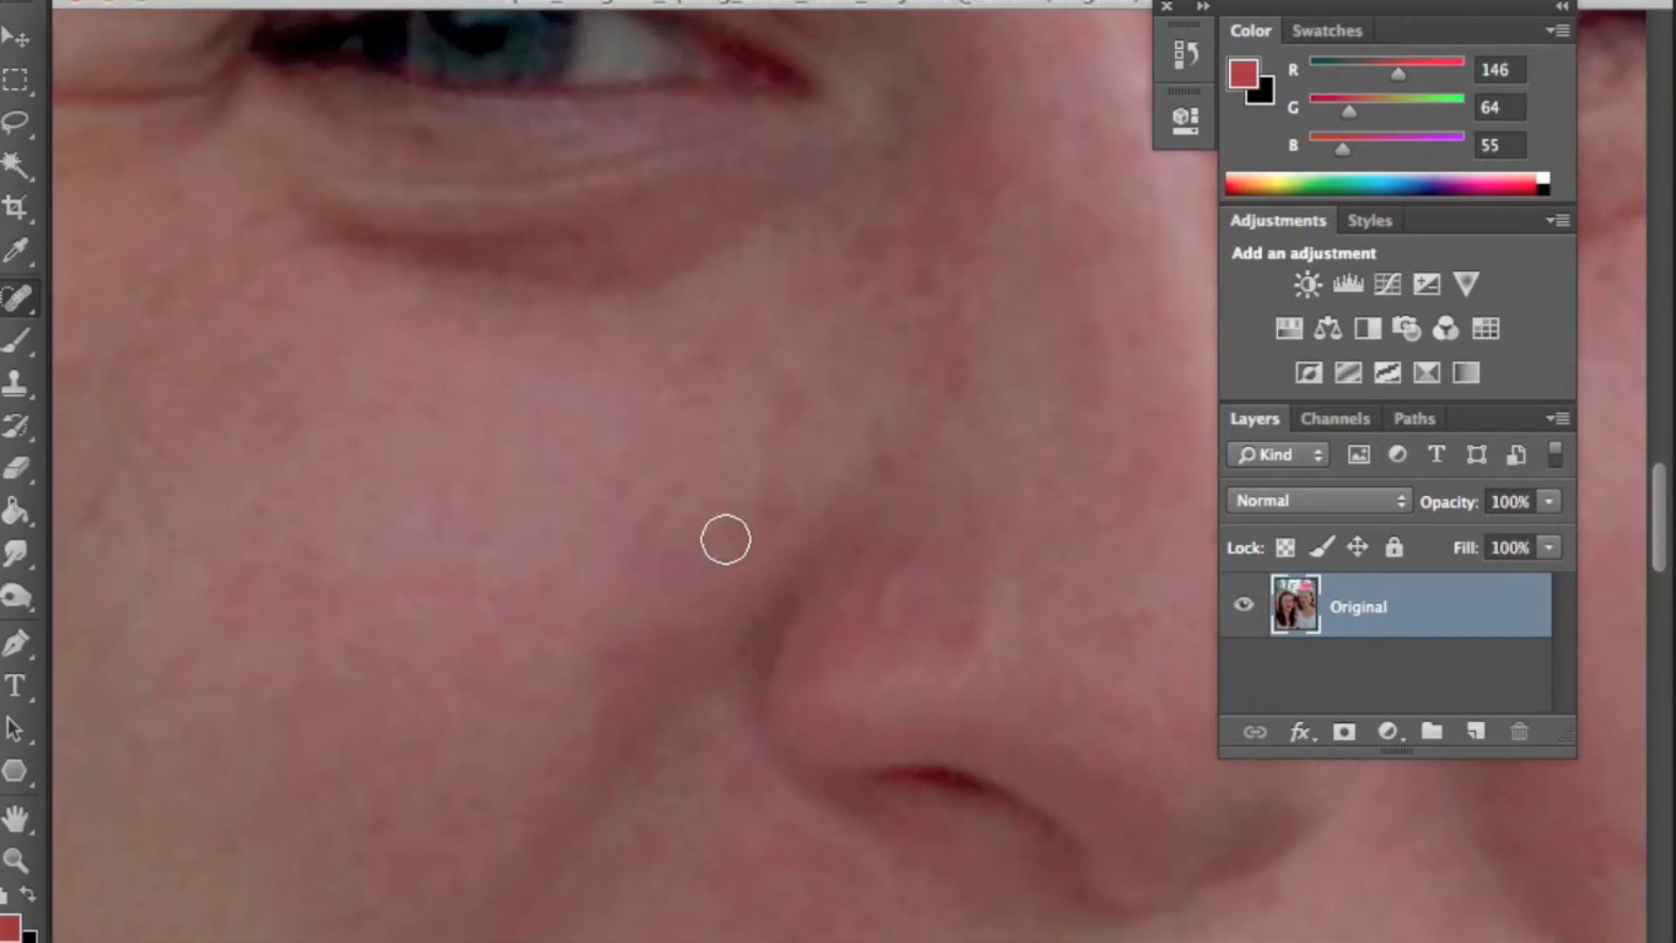
{"action": "left_click", "coordinate": [902, 620]}
{"action": "left_click_drag", "start_coordinate": [1144, 606], "coordinate": [937, 657]}
{"action": "left_click_drag", "start_coordinate": [1070, 643], "coordinate": [864, 641]}
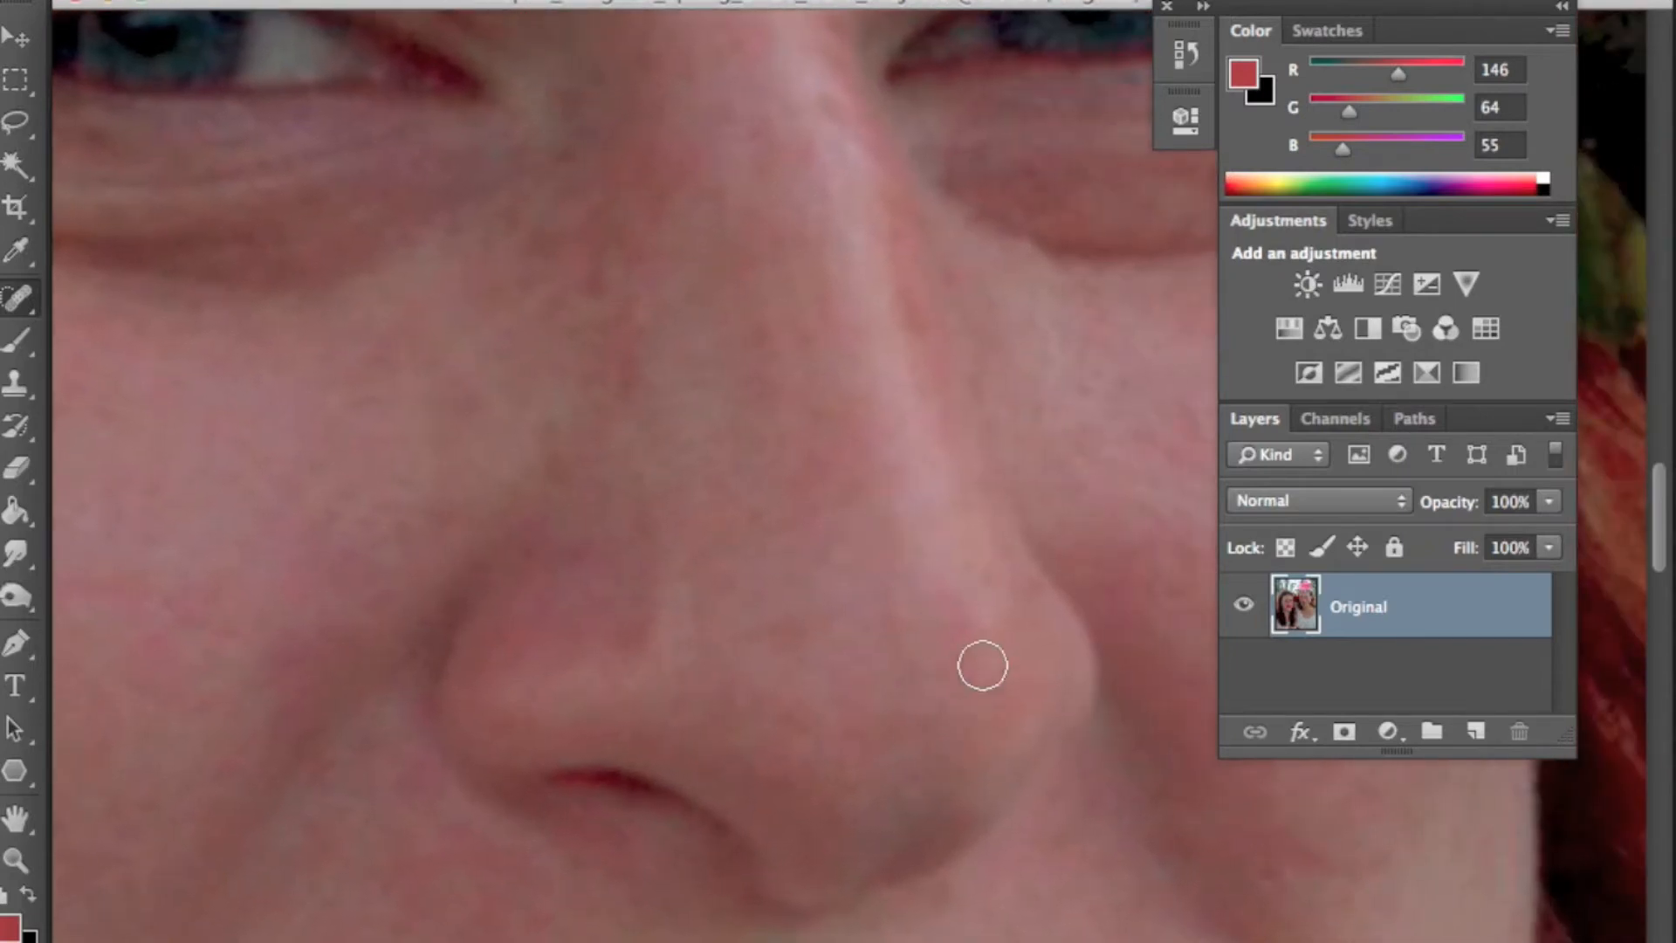
{"action": "left_click_drag", "start_coordinate": [687, 601], "coordinate": [714, 601]}
{"action": "left_click_drag", "start_coordinate": [240, 764], "coordinate": [868, 558]}
{"action": "left_click_drag", "start_coordinate": [813, 786], "coordinate": [1006, 542]}
{"action": "left_click_drag", "start_coordinate": [655, 553], "coordinate": [688, 496]}
- Enlarge the brush and spot-heal spots on the lower cheek and just below the lips
{"action": "key", "text": "]"}
{"action": "key", "text": "]"}
{"action": "left_click_drag", "start_coordinate": [794, 306], "coordinate": [767, 603]}
{"action": "left_click", "coordinate": [560, 298]}
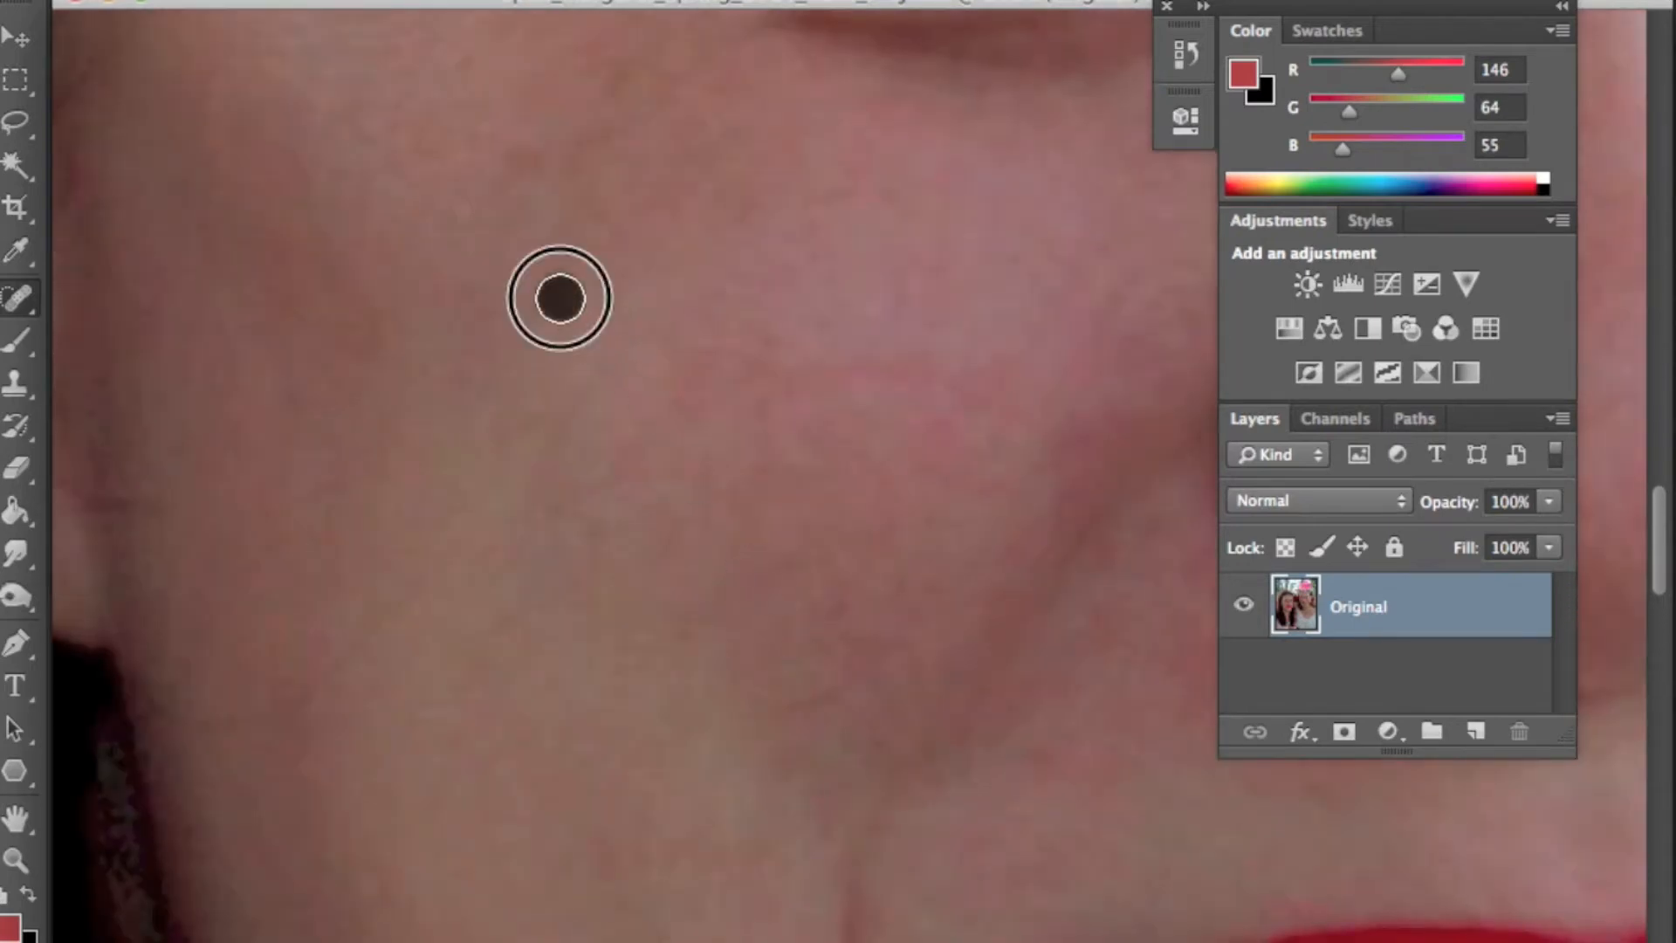
{"action": "mouse_move", "coordinate": [1091, 829]}
{"action": "left_mouse_down"}
{"action": "mouse_move", "coordinate": [704, 441]}
{"action": "mouse_move", "coordinate": [810, 484]}
{"action": "left_mouse_up"}
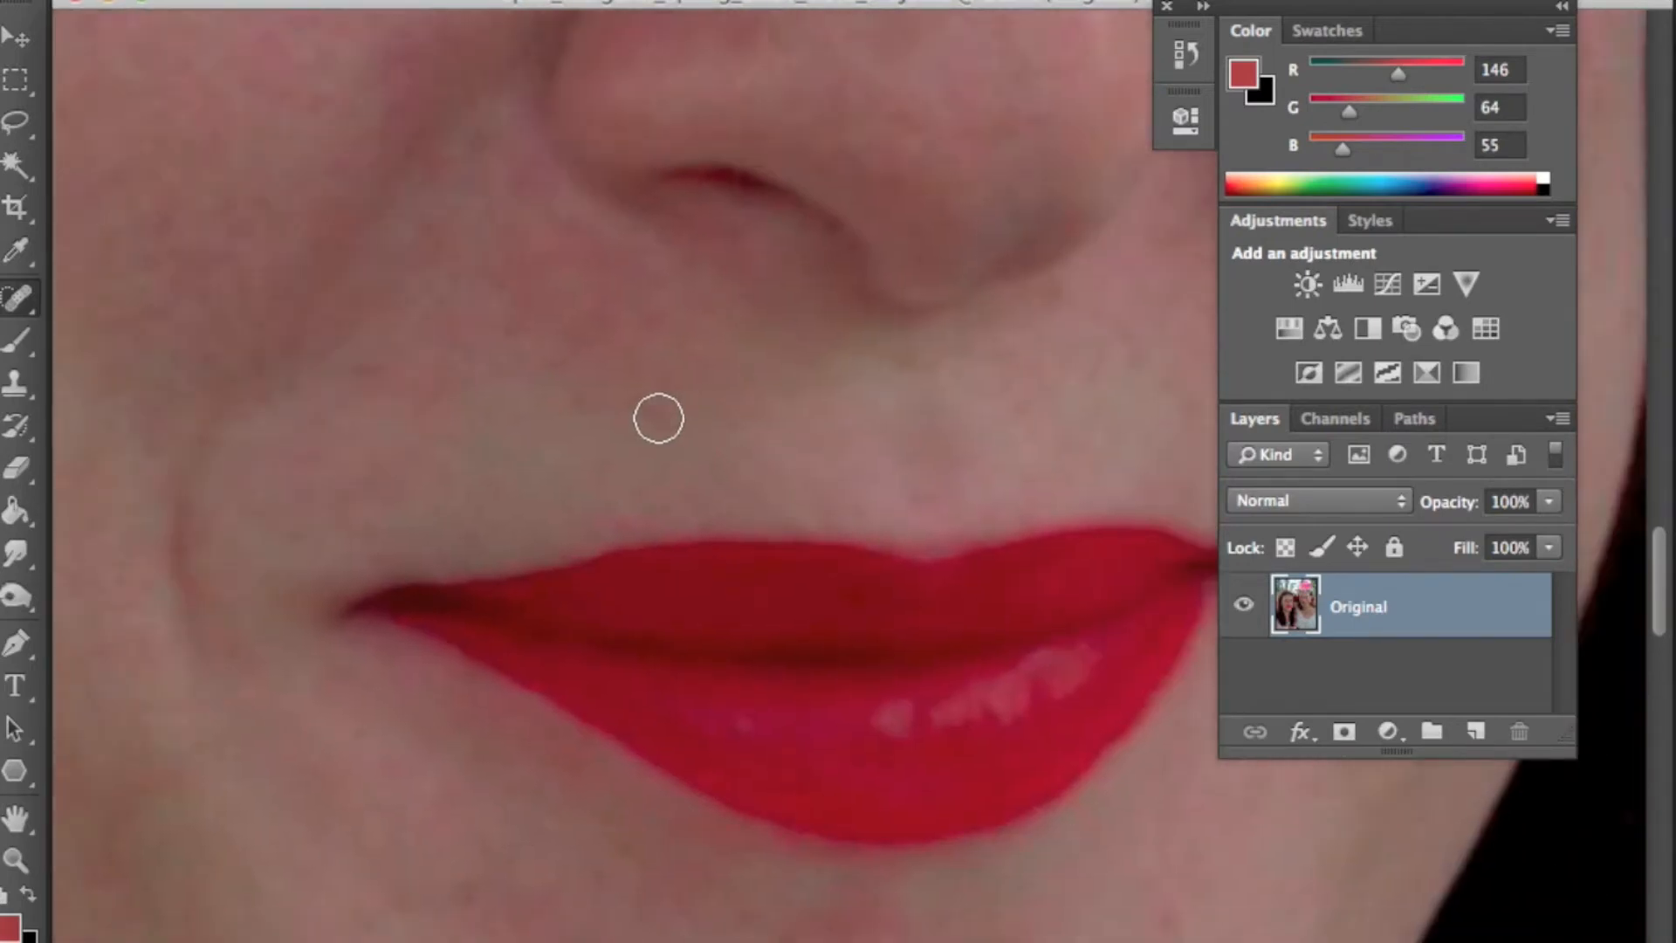
{"action": "left_click_drag", "start_coordinate": [1196, 624], "coordinate": [820, 258]}
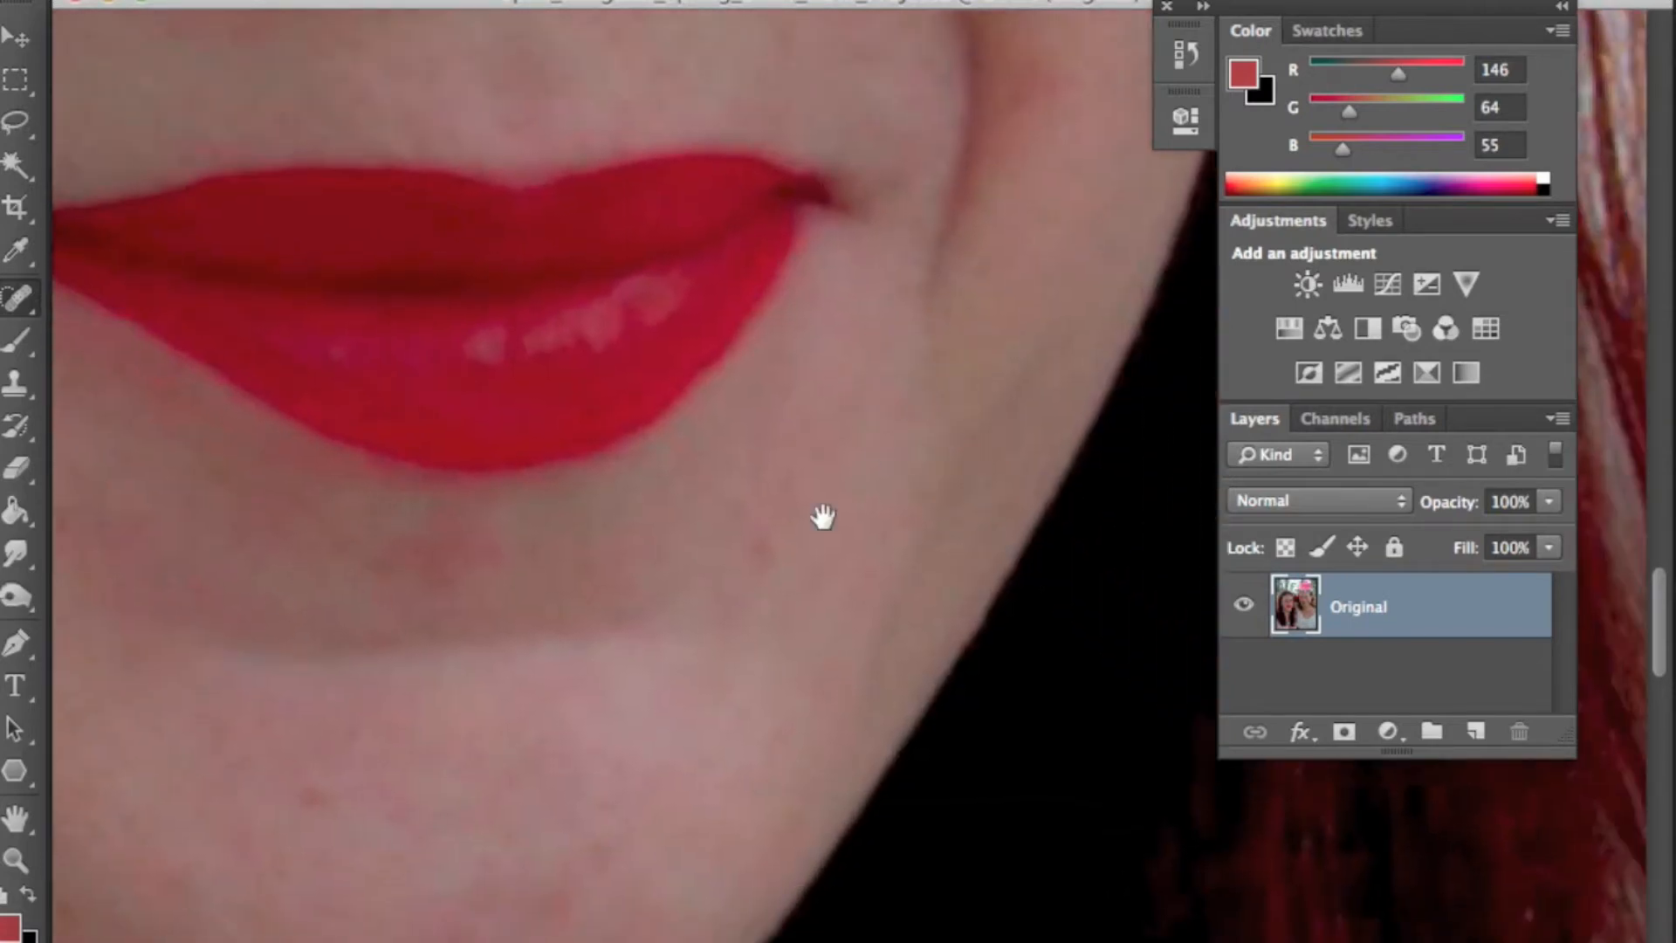
{"action": "left_click_drag", "start_coordinate": [633, 587], "coordinate": [812, 522]}
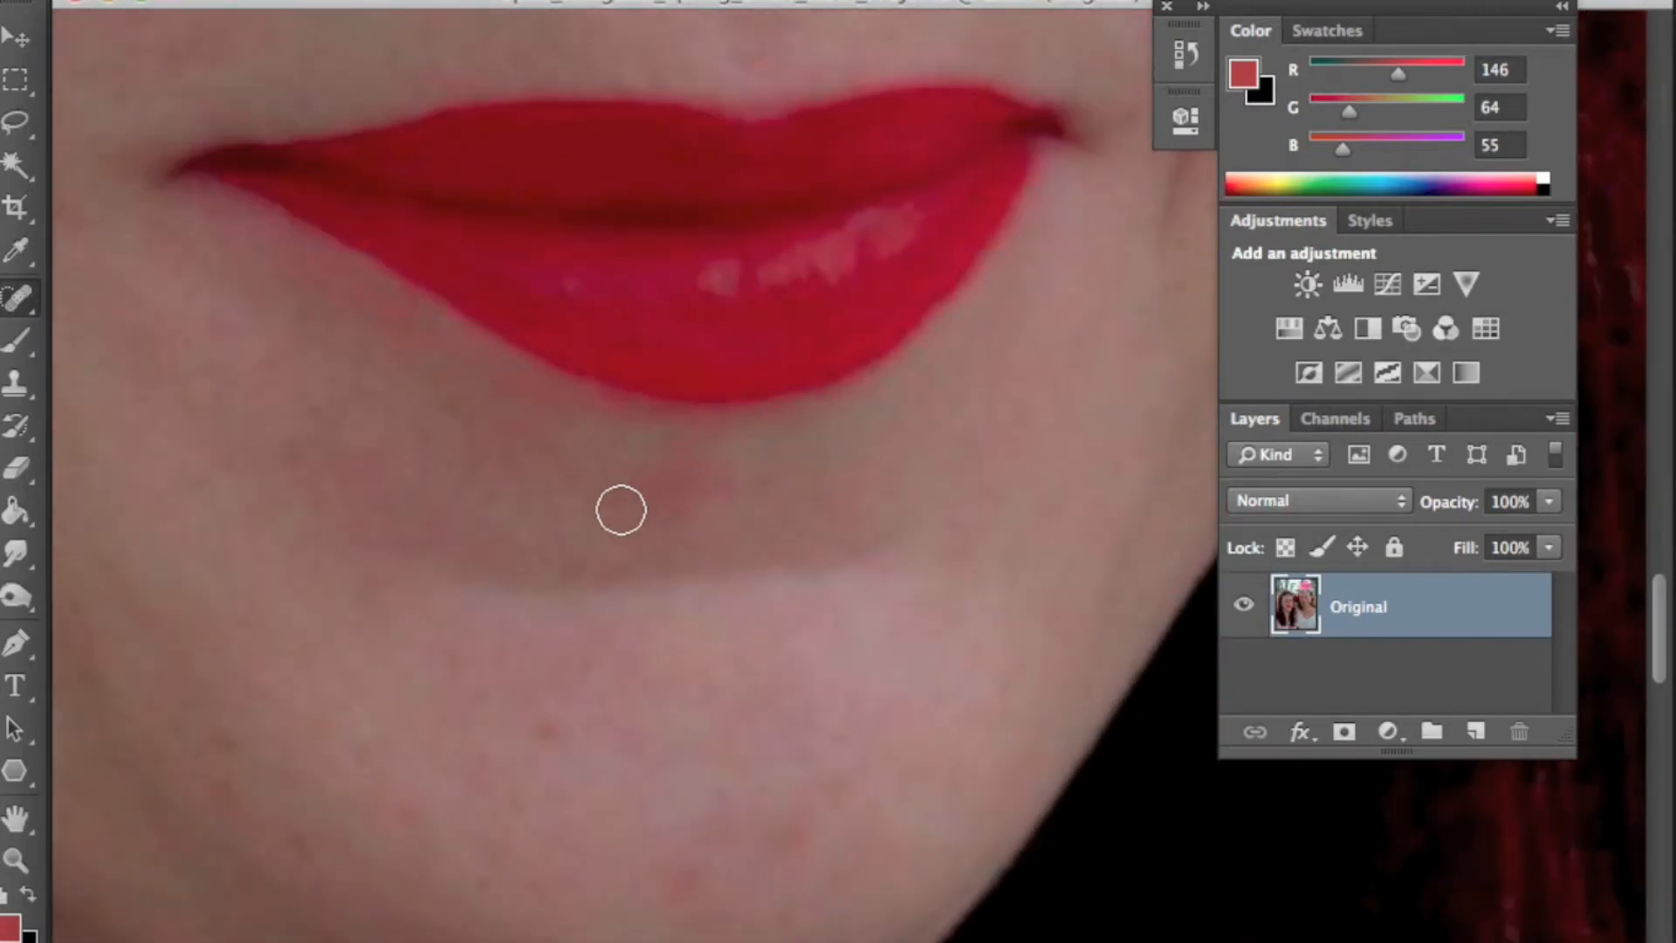
{"action": "mouse_move", "coordinate": [726, 490]}
{"action": "left_mouse_down"}
{"action": "mouse_move", "coordinate": [620, 474]}
{"action": "mouse_move", "coordinate": [656, 492]}
{"action": "mouse_move", "coordinate": [723, 476]}
{"action": "left_mouse_up"}
- Resize the brush and spot-heal blemishes on the left woman's chin
{"action": "key", "text": "bracketright"}
{"action": "key", "text": "bracketright"}
{"action": "scroll", "coordinate": [849, 643], "scroll_direction": "down", "scroll_amount": 3}
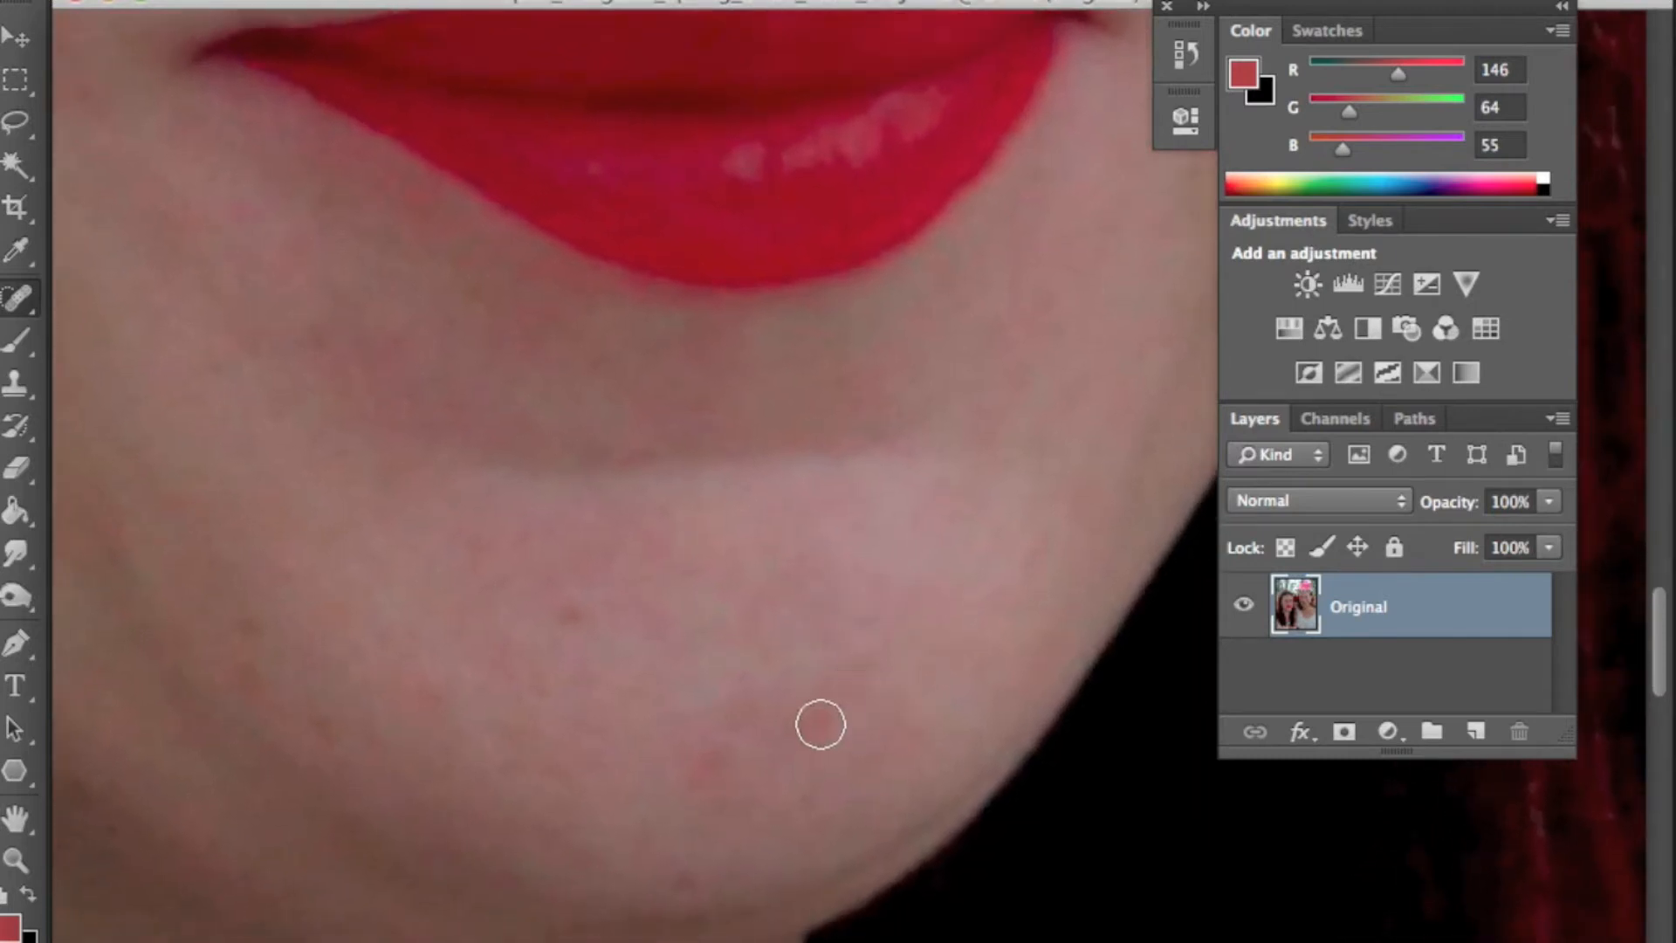
{"action": "key", "text": "bracketleft"}
{"action": "key", "text": "bracketleft"}
{"action": "left_click", "coordinate": [727, 720]}
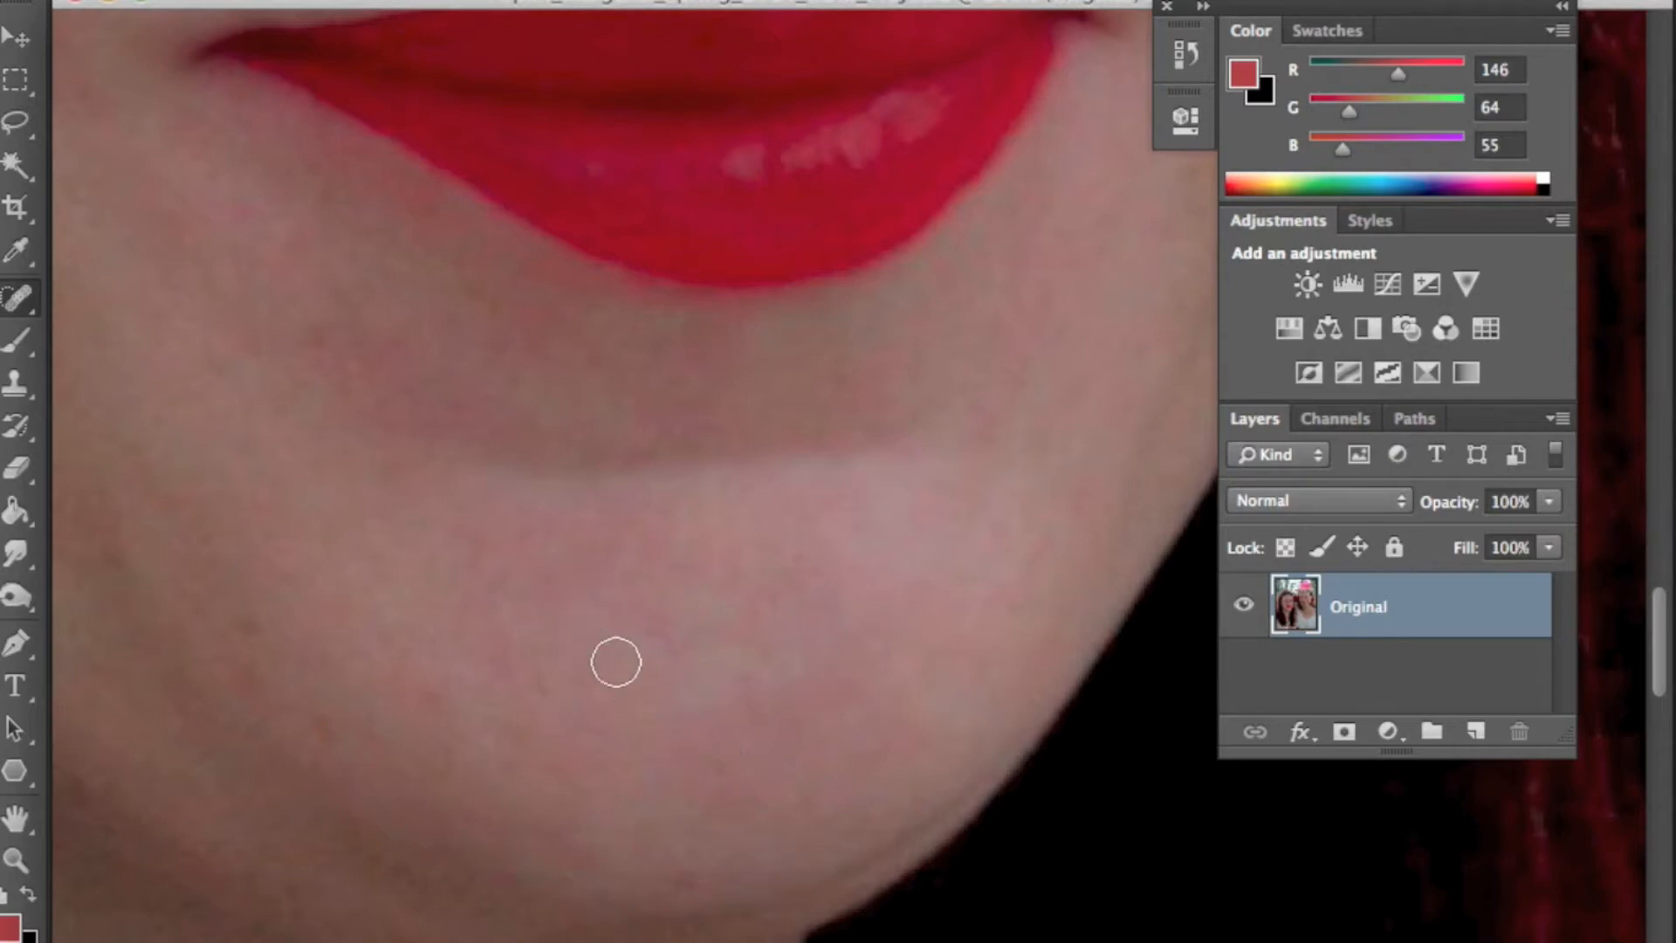
{"action": "scroll", "coordinate": [681, 620], "scroll_direction": "down", "scroll_amount": 3}
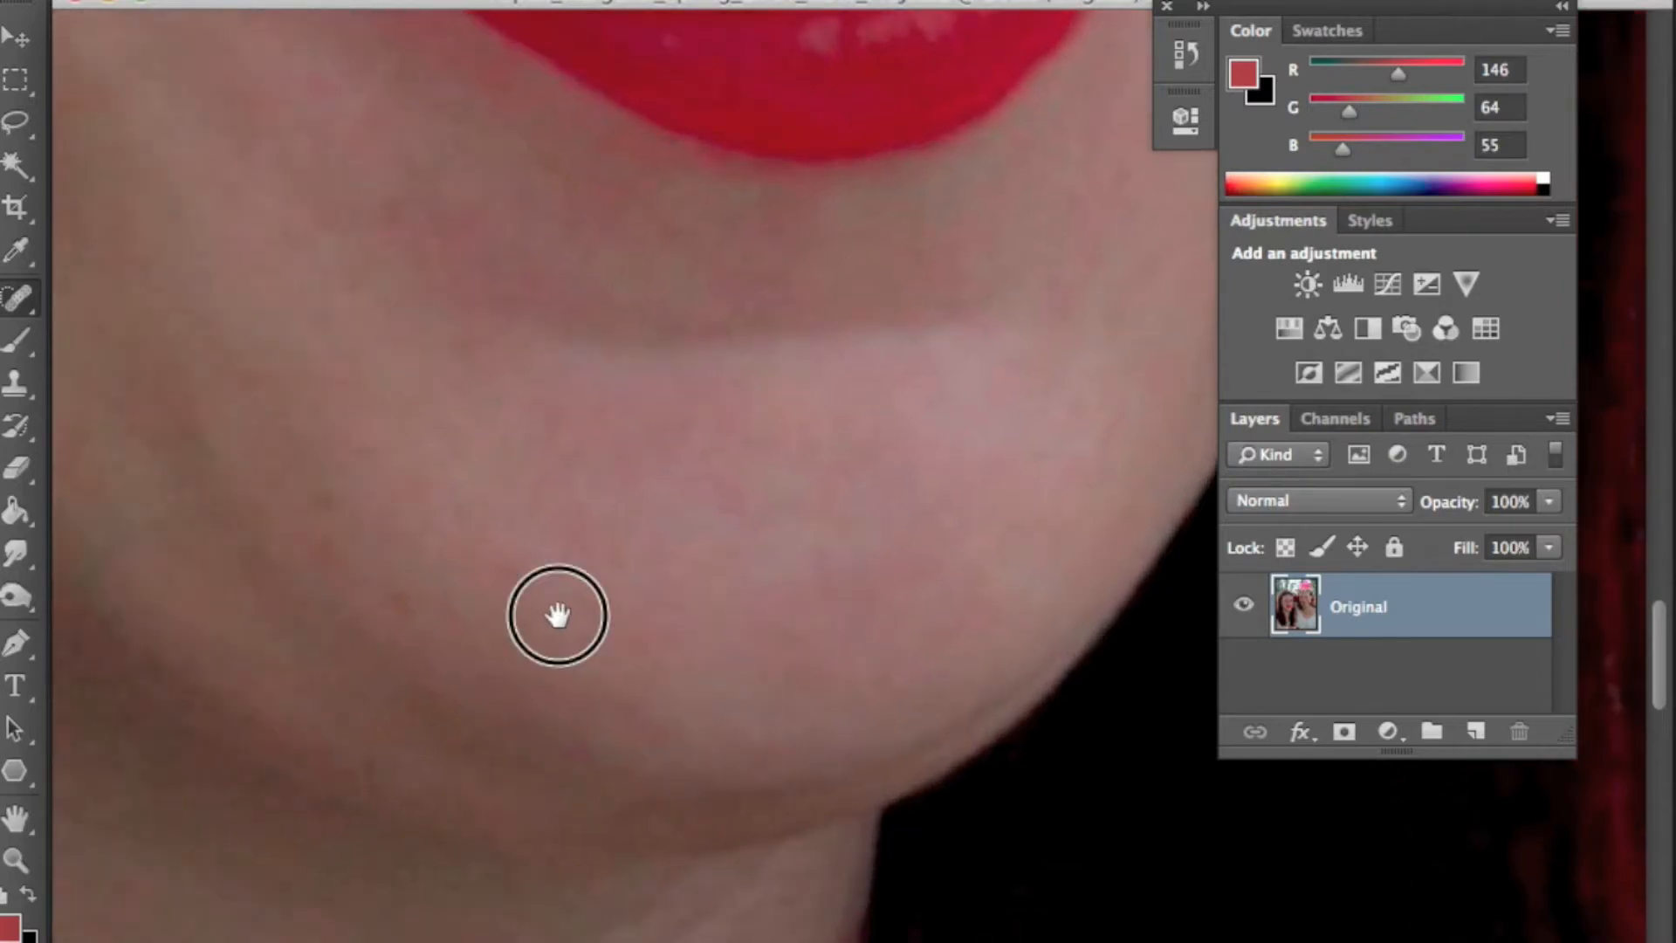
{"action": "left_click_drag", "start_coordinate": [556, 615], "coordinate": [767, 623]}
{"action": "left_click", "coordinate": [557, 558]}
{"action": "left_click", "coordinate": [631, 610]}
- Spot-heal small spots on the left woman's neck
{"action": "left_click_drag", "start_coordinate": [908, 519], "coordinate": [1048, 247]}
{"action": "left_click_drag", "start_coordinate": [925, 622], "coordinate": [964, 116]}
{"action": "left_click_drag", "start_coordinate": [1065, 718], "coordinate": [970, 339]}
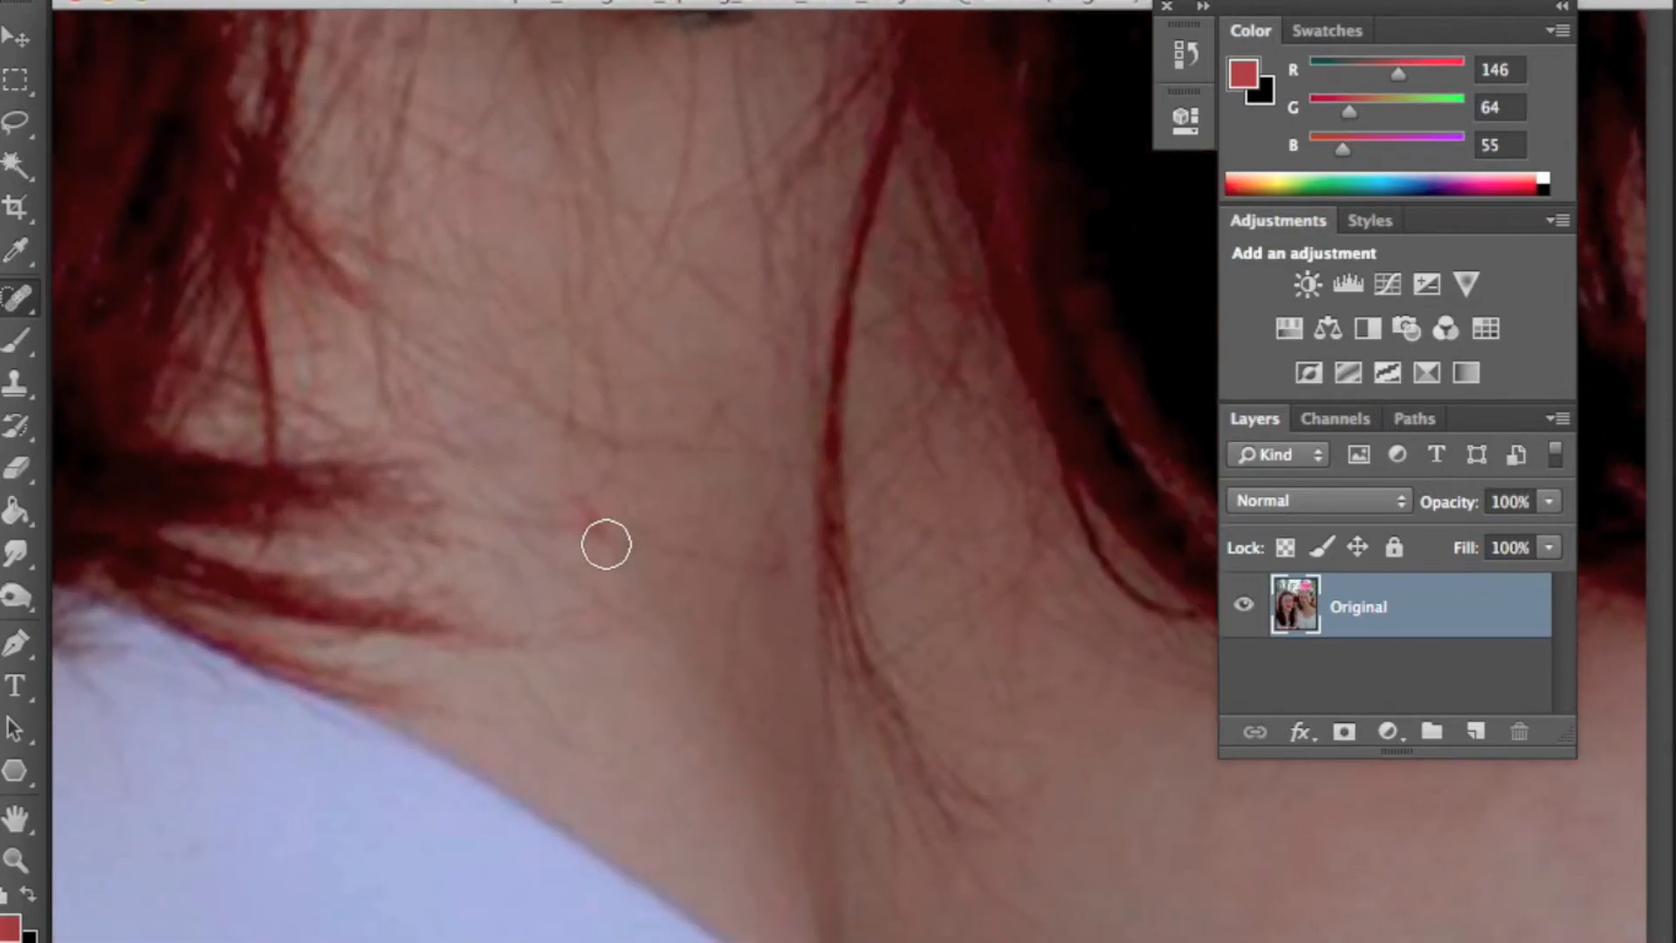
{"action": "mouse_move", "coordinate": [832, 744]}
{"action": "left_mouse_down"}
{"action": "mouse_move", "coordinate": [617, 497]}
{"action": "mouse_move", "coordinate": [948, 539]}
{"action": "mouse_move", "coordinate": [955, 506]}
{"action": "mouse_move", "coordinate": [704, 703]}
{"action": "mouse_move", "coordinate": [1036, 643]}
{"action": "mouse_move", "coordinate": [961, 644]}
{"action": "mouse_move", "coordinate": [898, 745]}
{"action": "left_mouse_up"}
{"action": "left_click", "coordinate": [958, 777]}
{"action": "left_click_drag", "start_coordinate": [980, 684], "coordinate": [754, 497]}
{"action": "left_click_drag", "start_coordinate": [679, 219], "coordinate": [531, 280]}
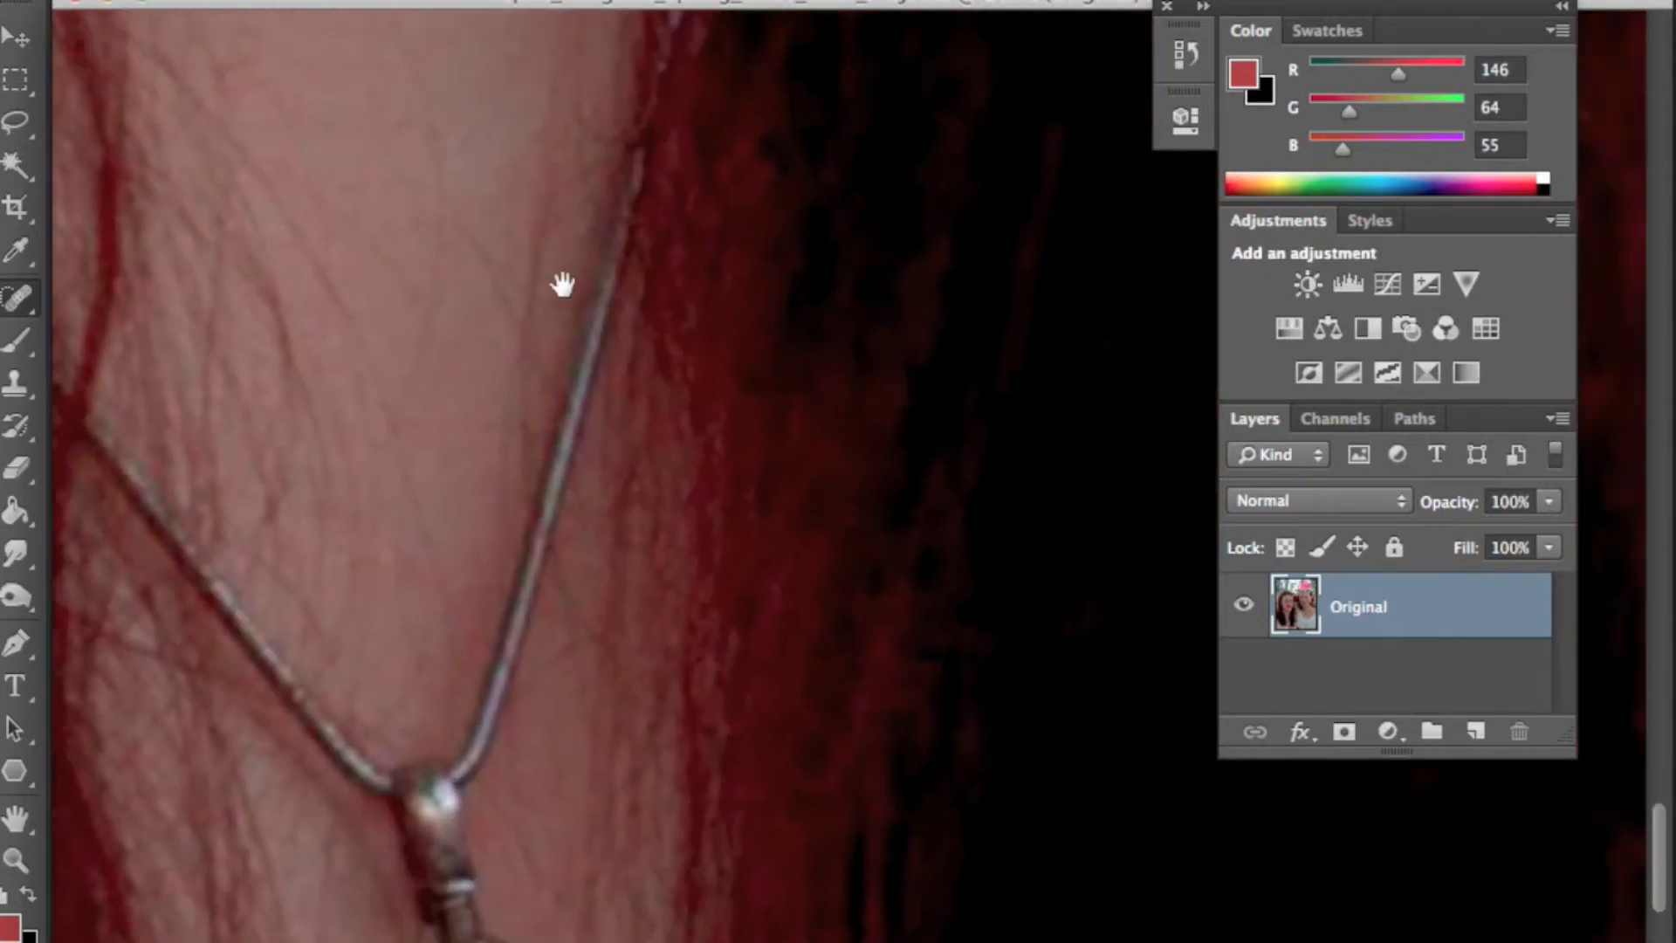
- Spot-heal blemishes on the chest skin around the necklace
{"action": "mouse_move", "coordinate": [835, 333]}
{"action": "left_mouse_down"}
{"action": "mouse_move", "coordinate": [666, 457]}
{"action": "mouse_move", "coordinate": [580, 589]}
{"action": "left_mouse_up"}
{"action": "left_click_drag", "start_coordinate": [1030, 366], "coordinate": [572, 557]}
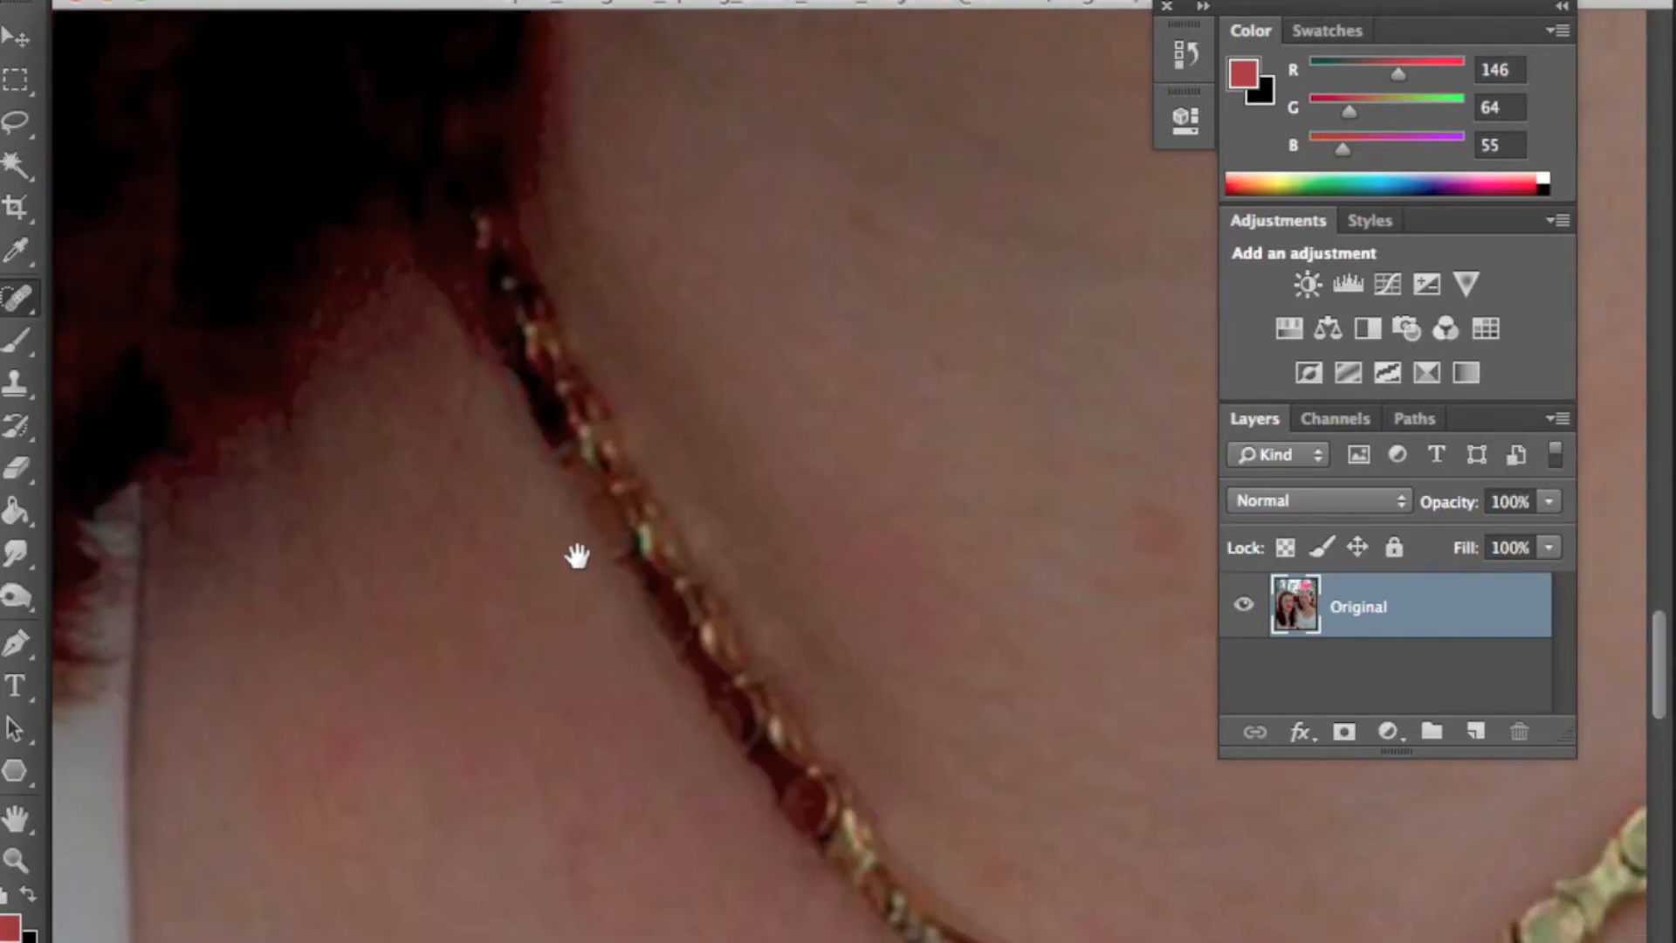
{"action": "left_click_drag", "start_coordinate": [1004, 488], "coordinate": [576, 180]}
{"action": "left_click_drag", "start_coordinate": [755, 557], "coordinate": [673, 501]}
{"action": "left_click_drag", "start_coordinate": [673, 239], "coordinate": [712, 371]}
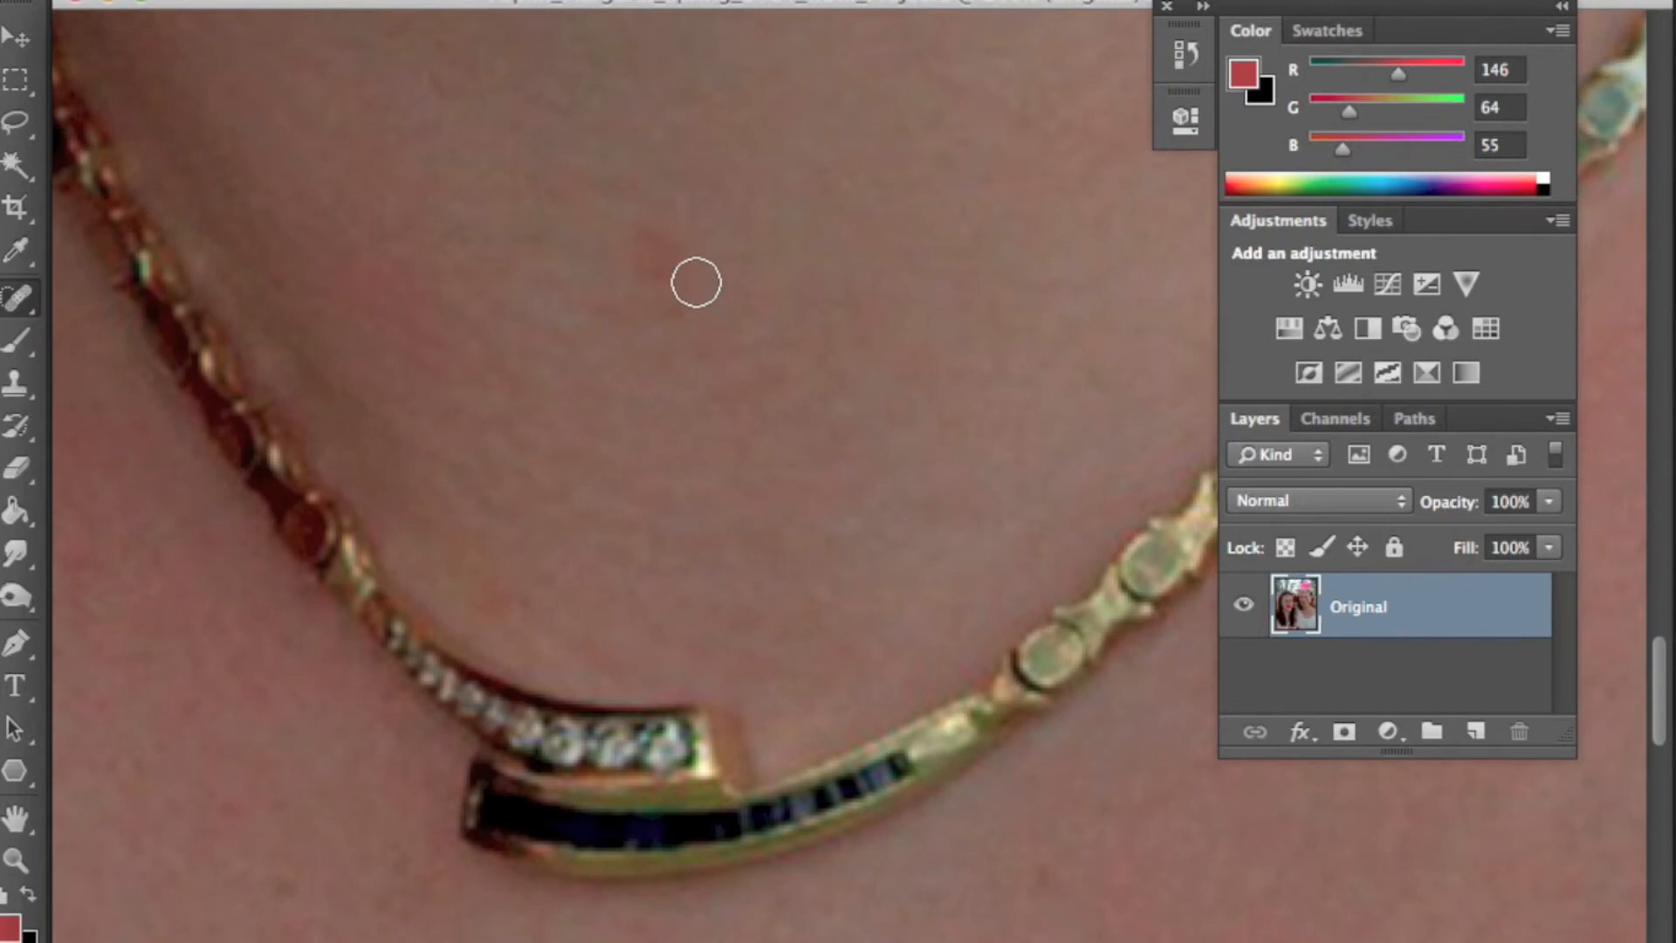
{"action": "mouse_move", "coordinate": [872, 513]}
{"action": "left_mouse_down"}
{"action": "mouse_move", "coordinate": [815, 359]}
{"action": "mouse_move", "coordinate": [810, 280]}
{"action": "left_mouse_up"}
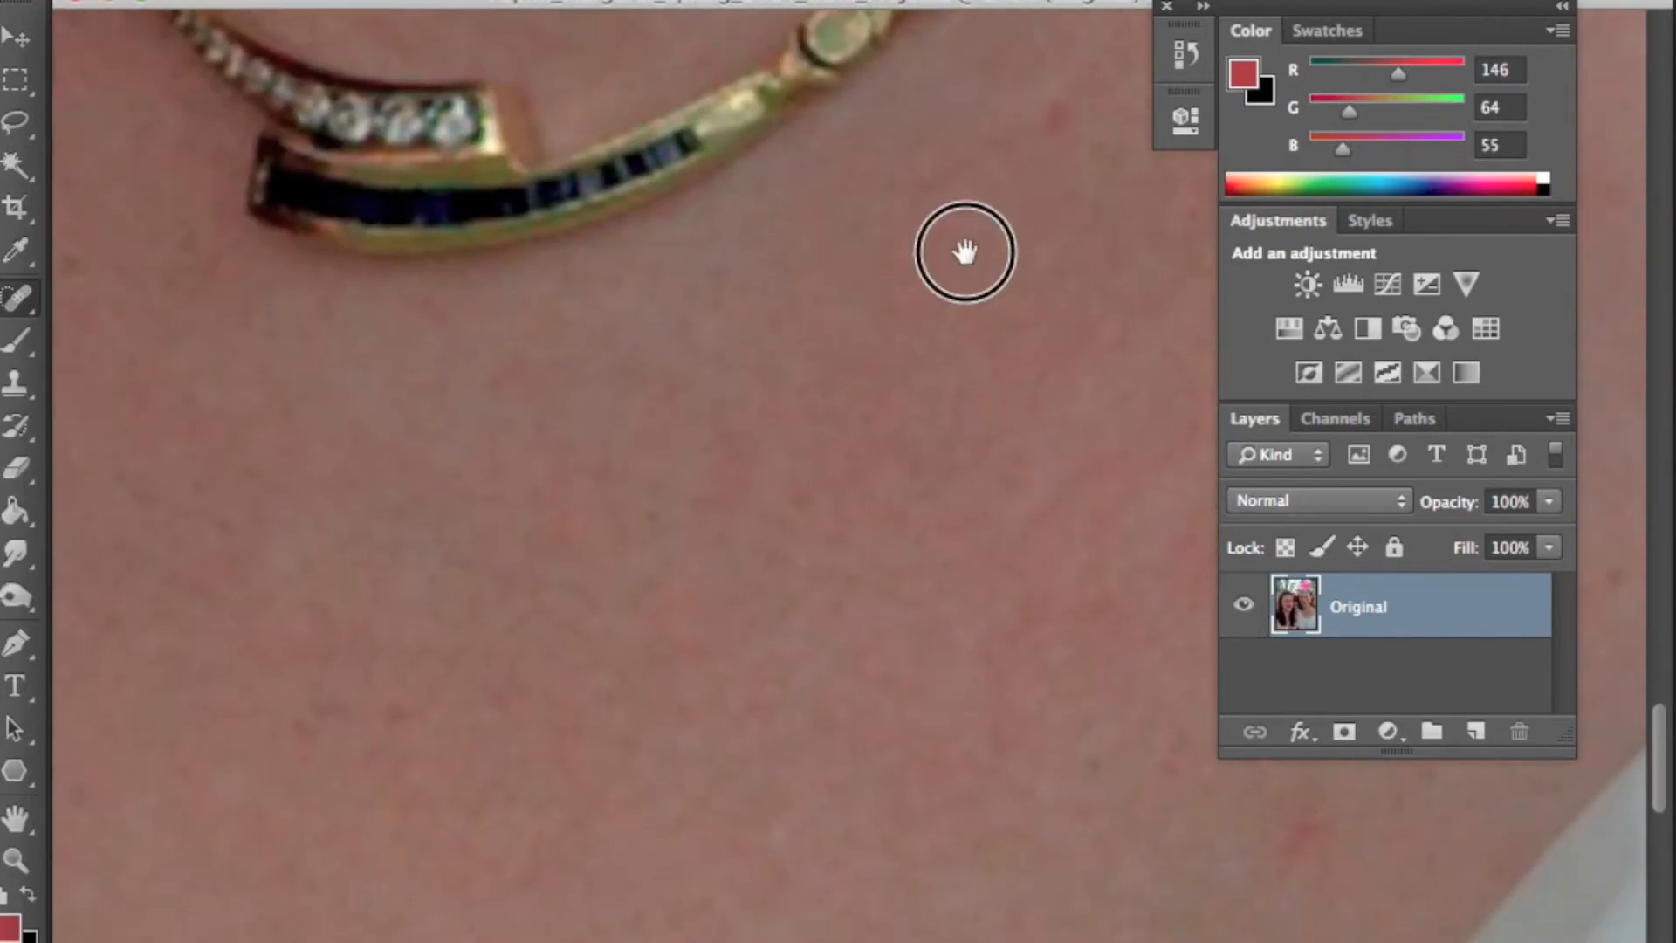
{"action": "left_click_drag", "start_coordinate": [964, 251], "coordinate": [864, 427]}
{"action": "left_click_drag", "start_coordinate": [946, 300], "coordinate": [807, 419]}
{"action": "left_click_drag", "start_coordinate": [1143, 851], "coordinate": [849, 464]}
{"action": "left_click", "coordinate": [876, 531]}
{"action": "left_click", "coordinate": [856, 307]}
{"action": "left_click_drag", "start_coordinate": [1000, 392], "coordinate": [748, 544]}
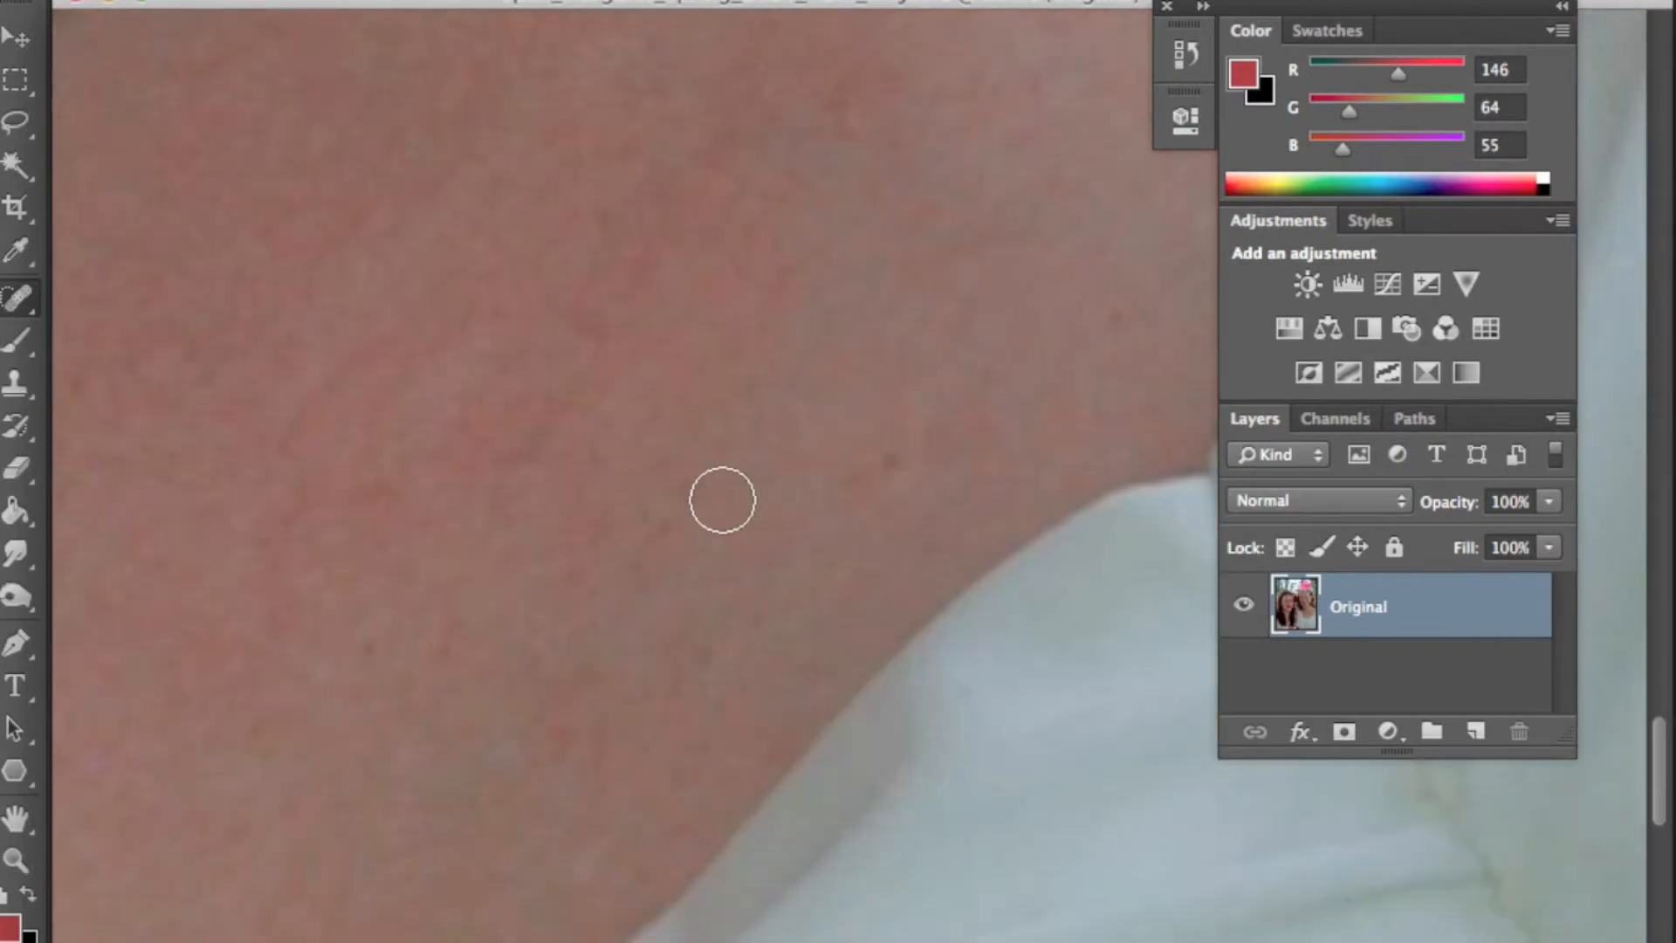
- Spot-heal remaining spots on the chest and shoulder skin beside the dress neckline
{"action": "left_click", "coordinate": [851, 482]}
{"action": "left_click", "coordinate": [1109, 315]}
{"action": "mouse_move", "coordinate": [227, 531]}
{"action": "left_mouse_down"}
{"action": "mouse_move", "coordinate": [599, 427]}
{"action": "mouse_move", "coordinate": [605, 304]}
{"action": "mouse_move", "coordinate": [718, 434]}
{"action": "mouse_move", "coordinate": [905, 512]}
{"action": "left_mouse_up"}
{"action": "left_click", "coordinate": [894, 357]}
{"action": "left_click", "coordinate": [998, 419]}
{"action": "mouse_move", "coordinate": [925, 266]}
{"action": "left_mouse_down"}
{"action": "mouse_move", "coordinate": [812, 597]}
{"action": "mouse_move", "coordinate": [886, 516]}
{"action": "left_mouse_up"}
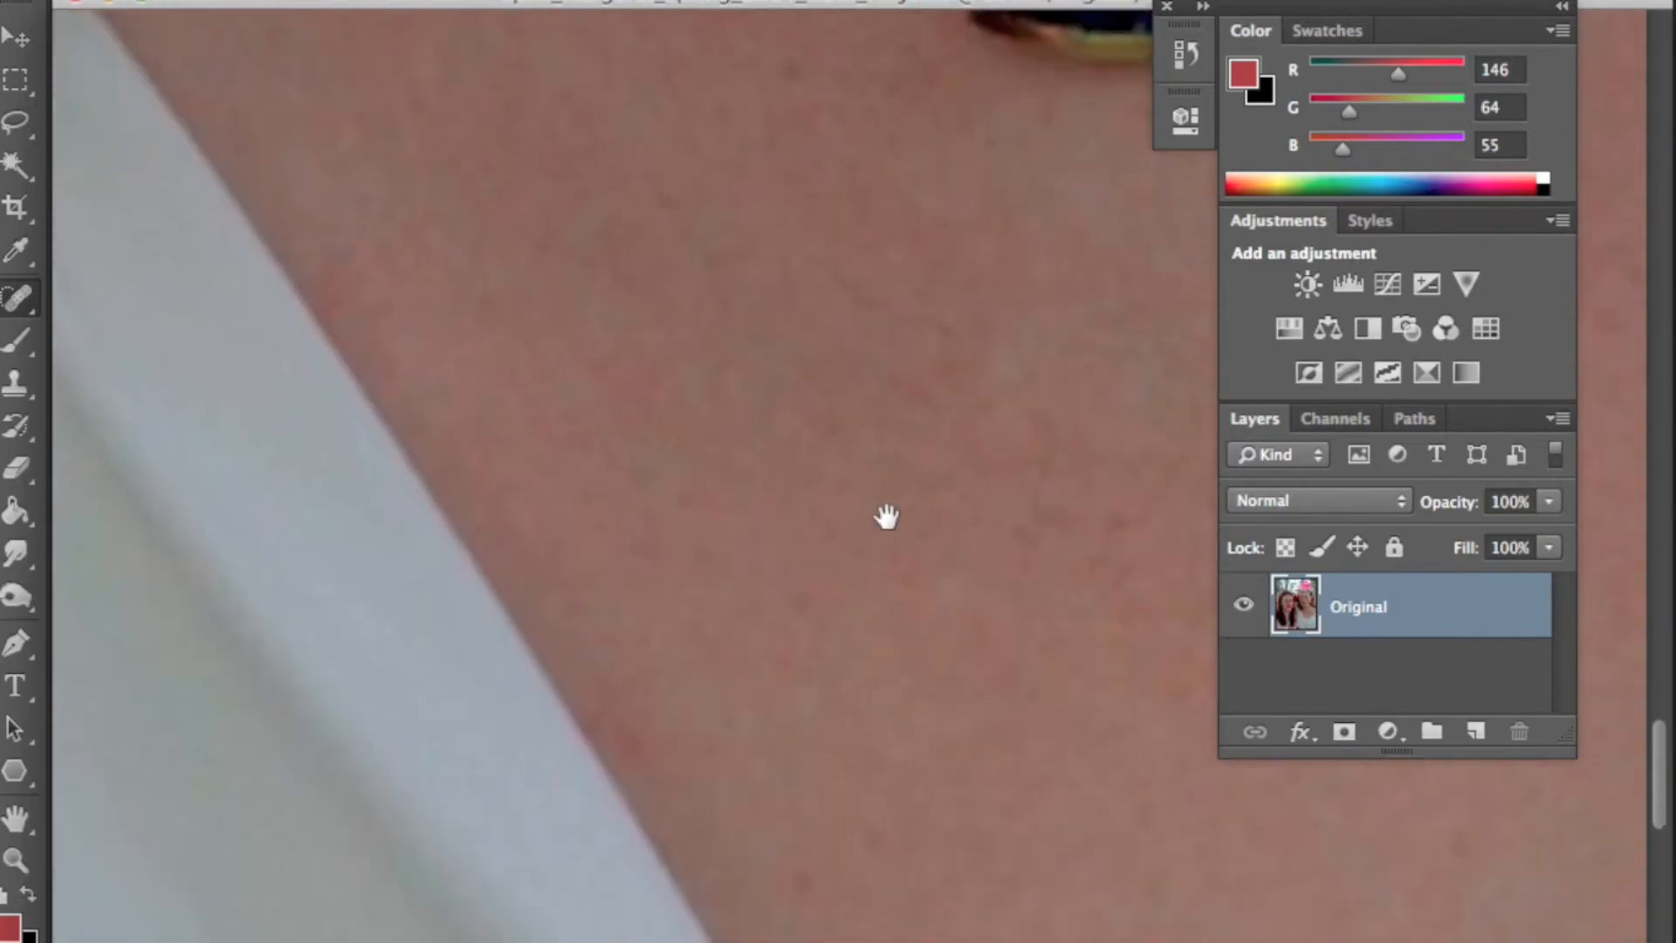
{"action": "left_click", "coordinate": [853, 497]}
{"action": "mouse_move", "coordinate": [789, 332]}
{"action": "left_mouse_down"}
{"action": "mouse_move", "coordinate": [887, 564]}
{"action": "mouse_move", "coordinate": [745, 481]}
{"action": "mouse_move", "coordinate": [745, 538]}
{"action": "left_mouse_up"}
{"action": "left_click_drag", "start_coordinate": [295, 458], "coordinate": [310, 435]}
{"action": "left_click", "coordinate": [250, 511]}
{"action": "left_click", "coordinate": [326, 495]}
{"action": "left_click_drag", "start_coordinate": [792, 591], "coordinate": [699, 576]}
{"action": "left_click_drag", "start_coordinate": [385, 644], "coordinate": [437, 666]}
{"action": "left_click", "coordinate": [674, 664]}
- Spot-heal small blemishes on the right woman's cheek just below the veil
{"action": "left_click_drag", "start_coordinate": [610, 423], "coordinate": [631, 716]}
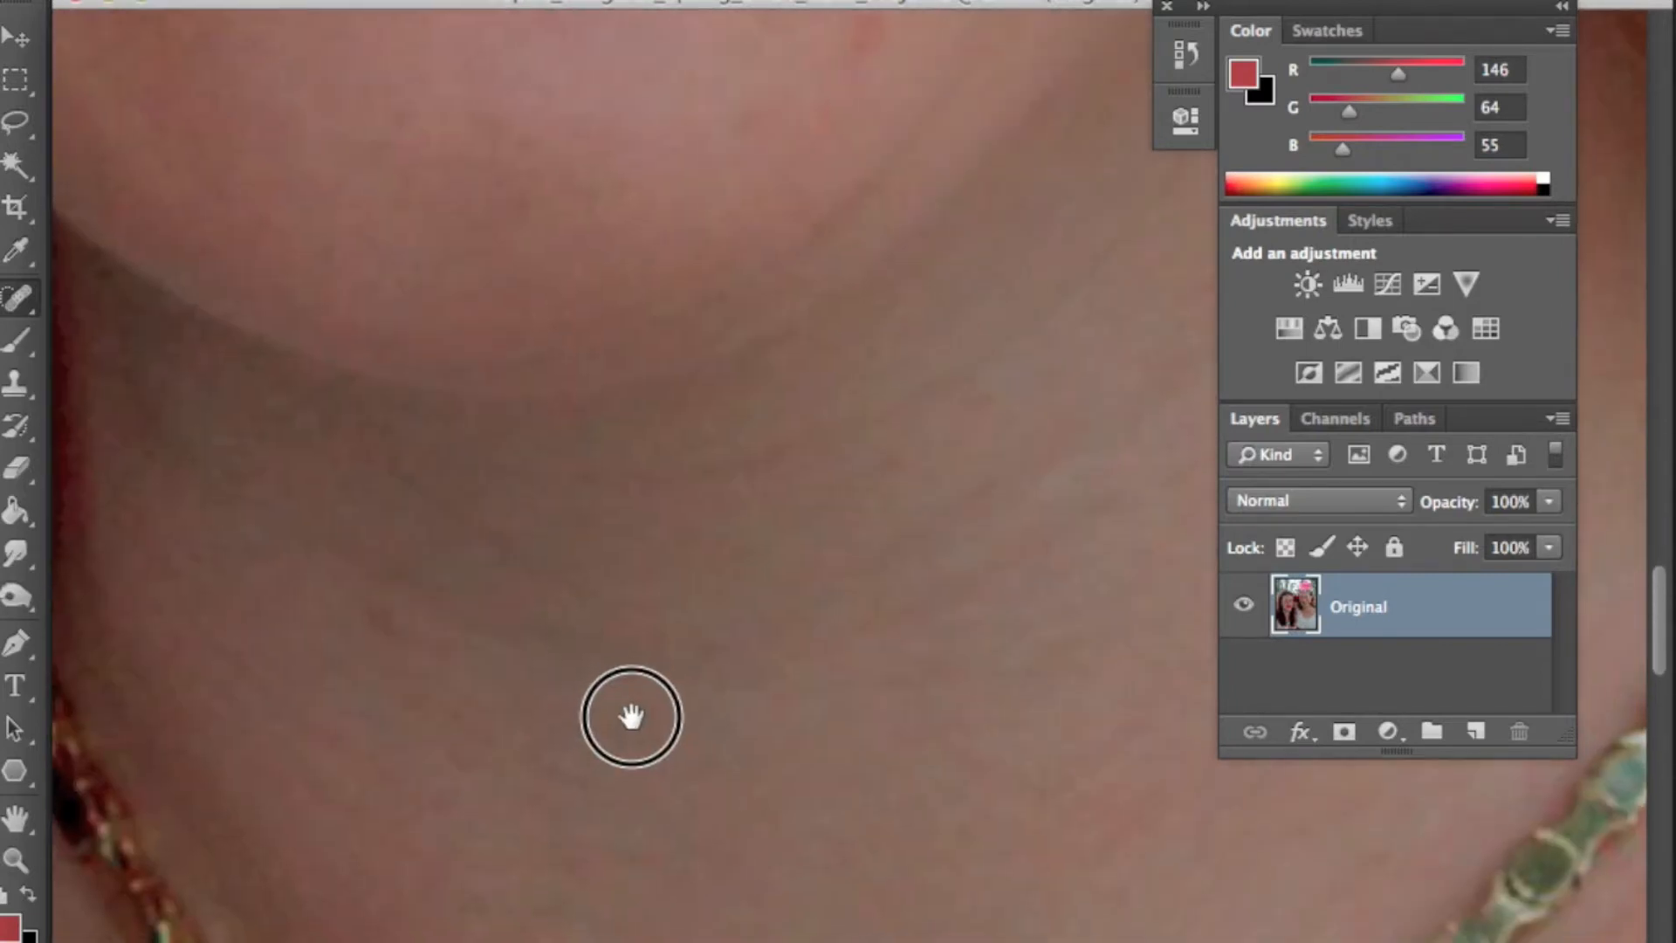
{"action": "left_click_drag", "start_coordinate": [420, 582], "coordinate": [523, 890]}
{"action": "mouse_move", "coordinate": [545, 237]}
{"action": "left_mouse_down"}
{"action": "mouse_move", "coordinate": [596, 760]}
{"action": "mouse_move", "coordinate": [553, 772]}
{"action": "left_mouse_up"}
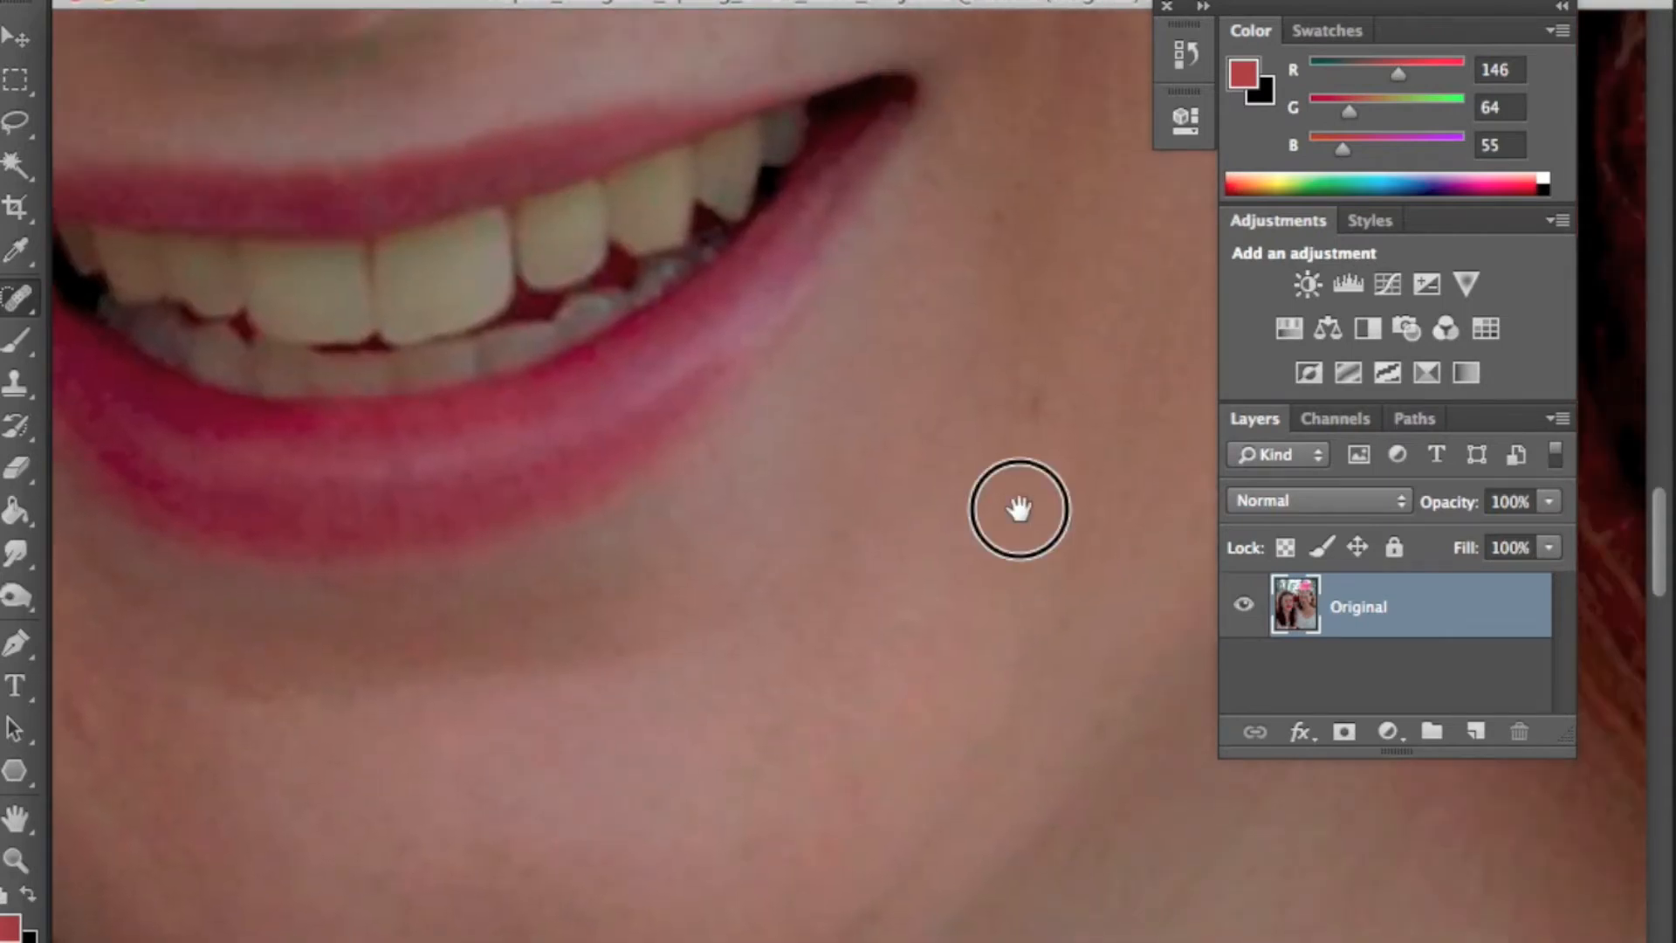
{"action": "left_click_drag", "start_coordinate": [1018, 508], "coordinate": [845, 693]}
{"action": "left_click_drag", "start_coordinate": [952, 557], "coordinate": [851, 870]}
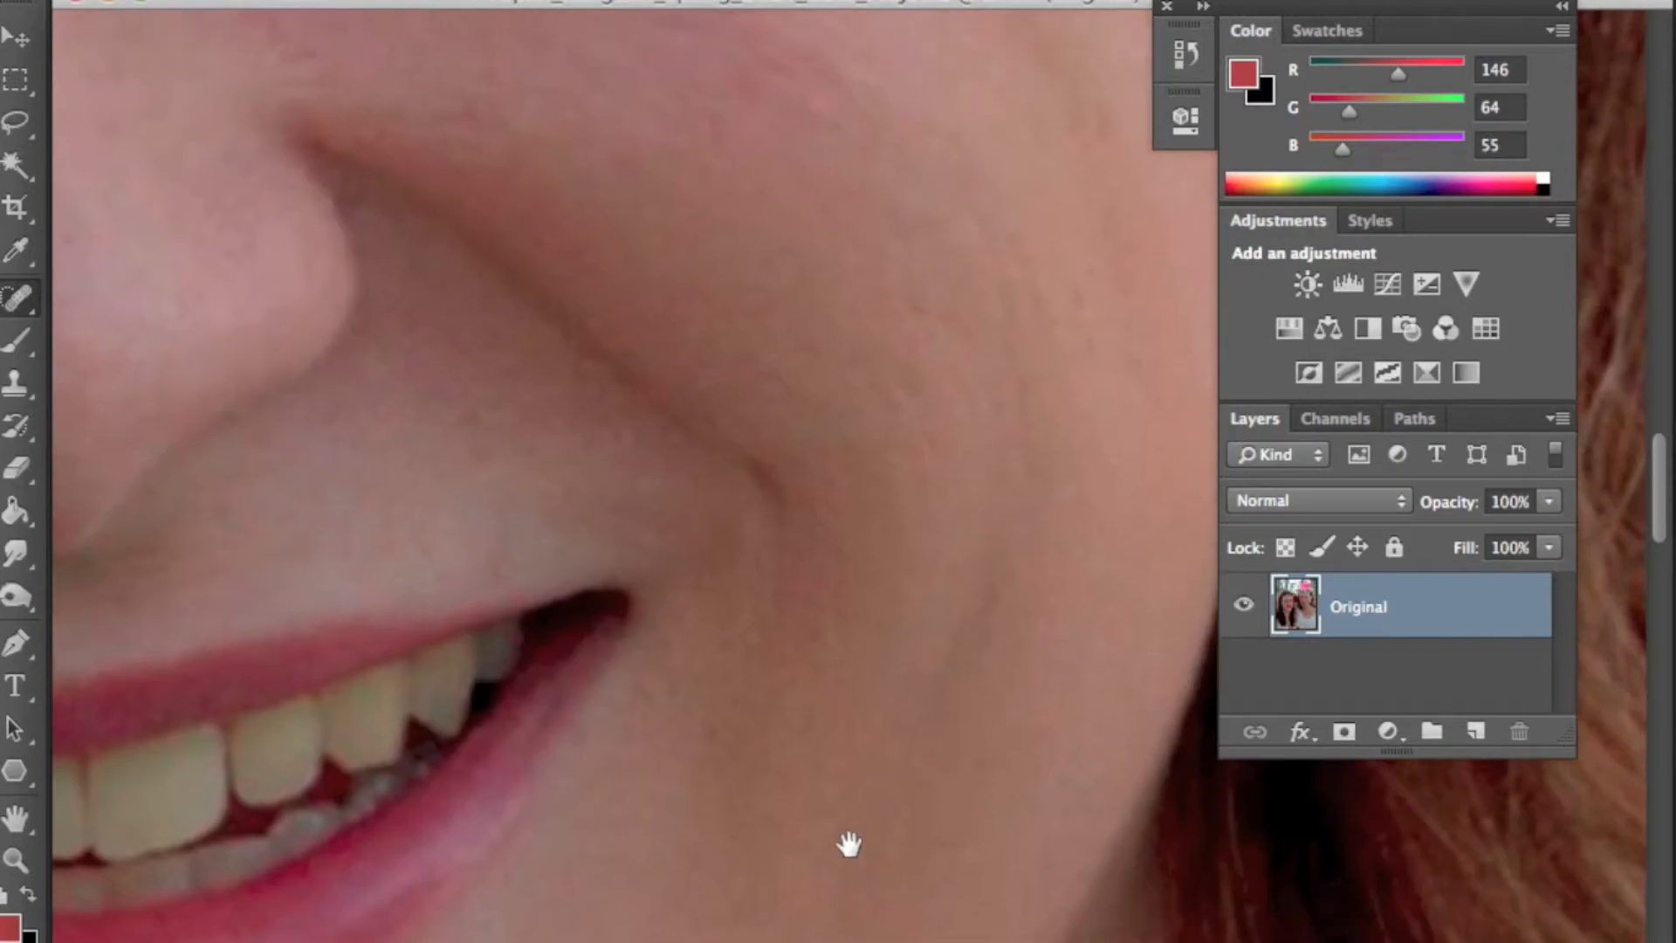
{"action": "left_click_drag", "start_coordinate": [961, 458], "coordinate": [804, 868]}
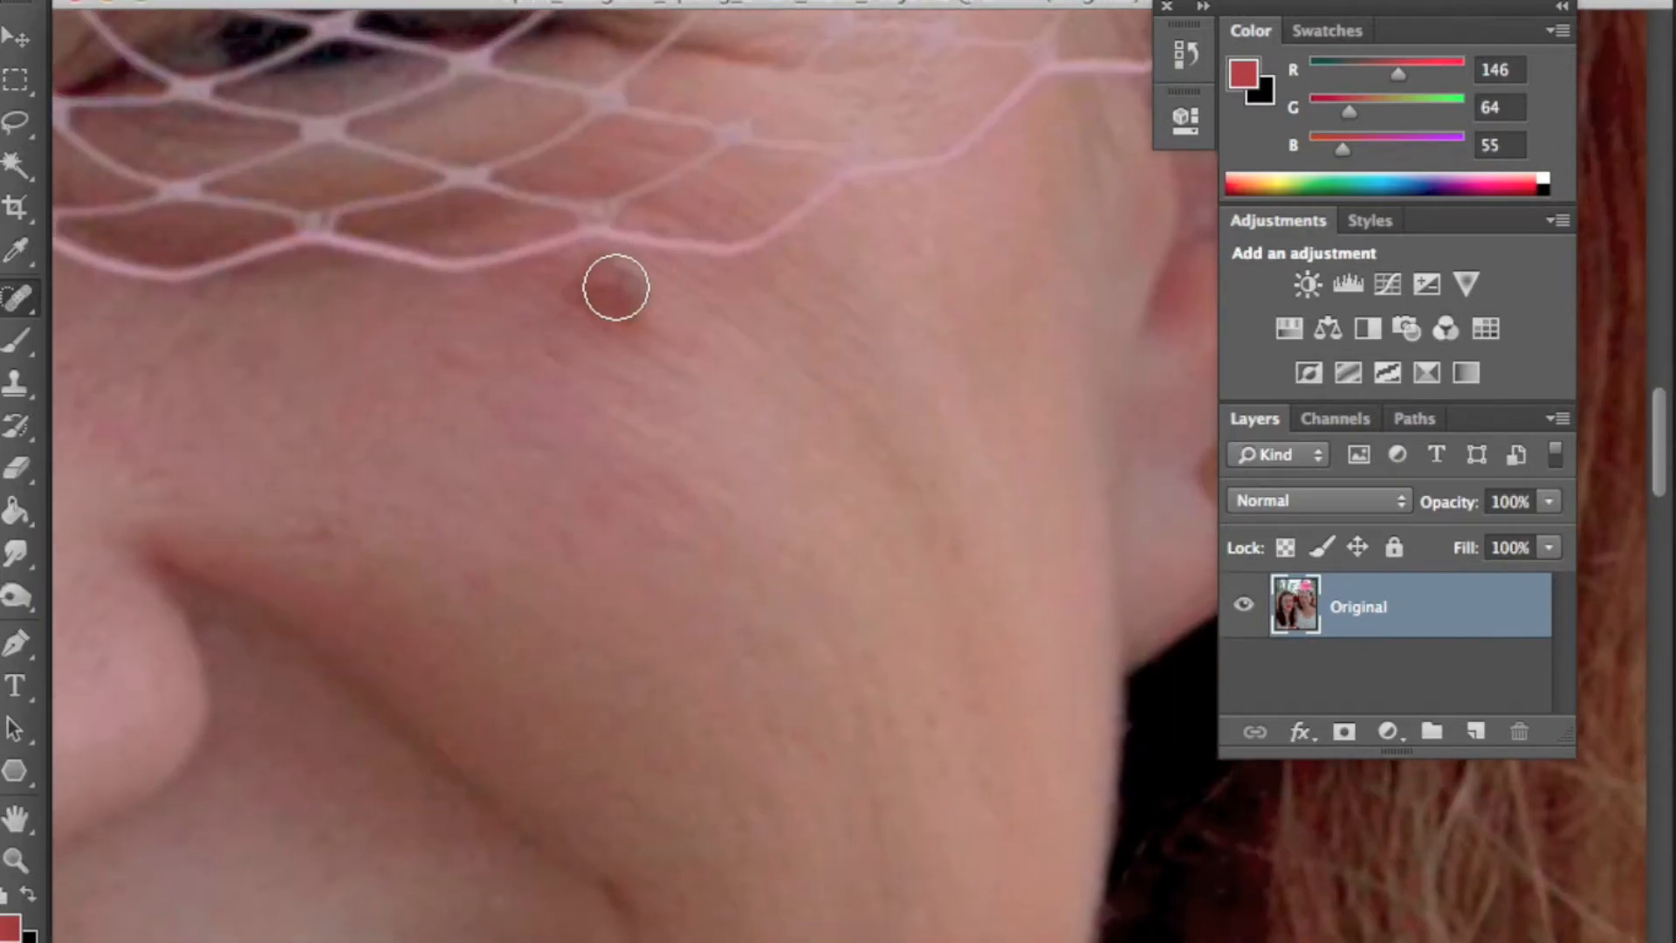
{"action": "left_click", "coordinate": [610, 293]}
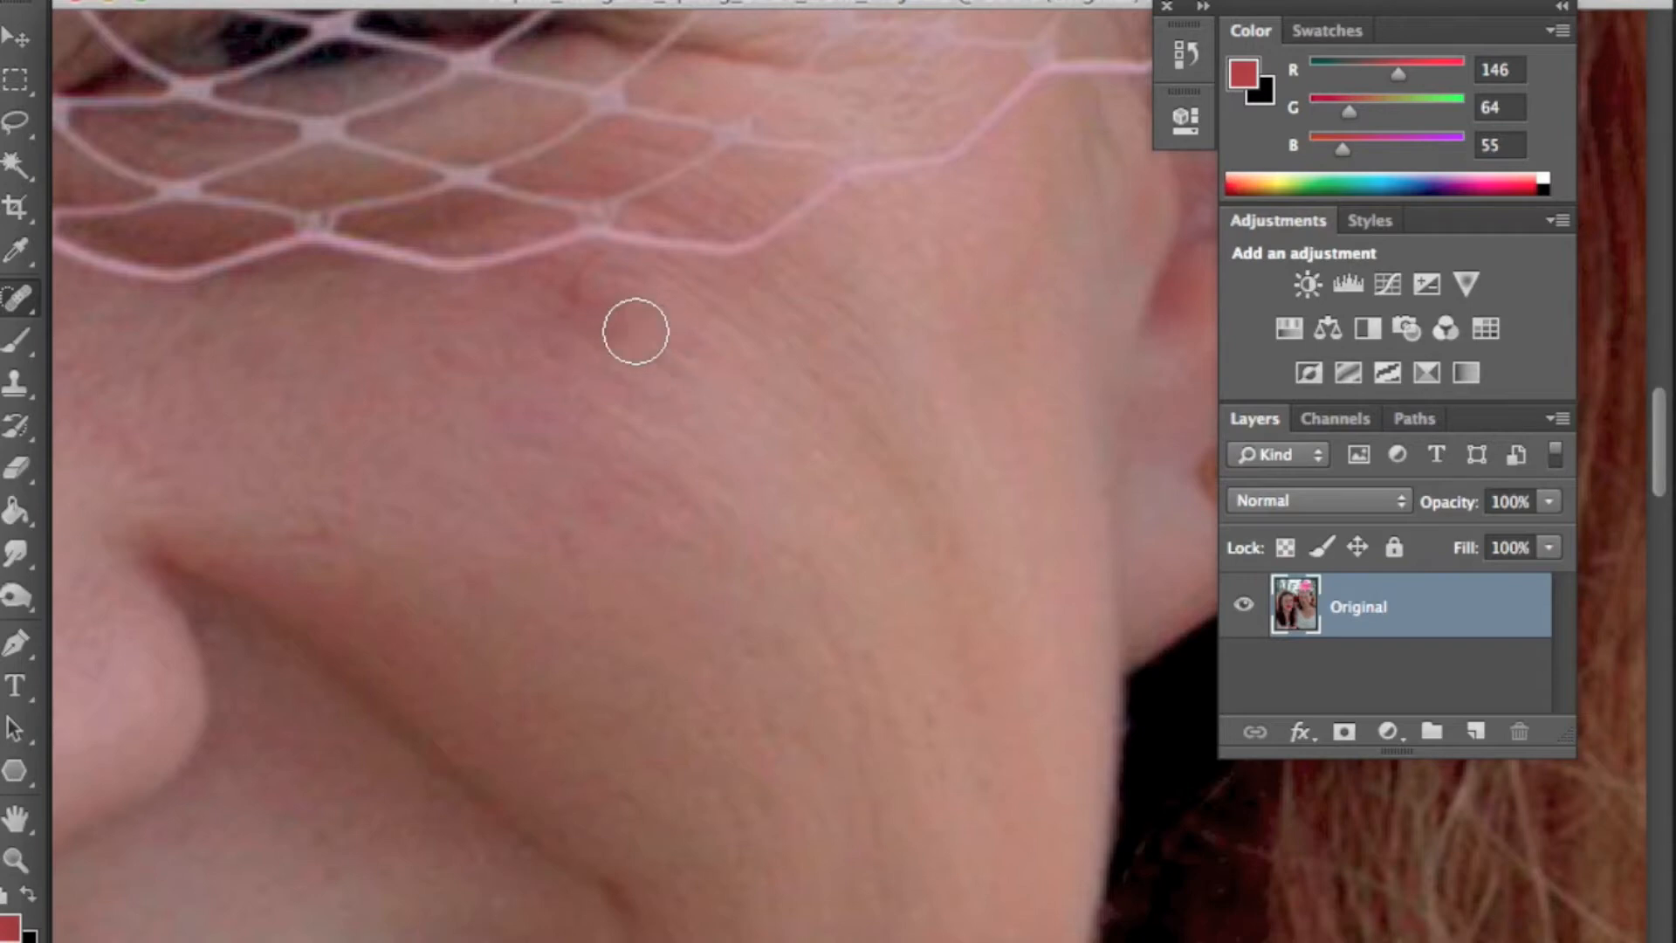
{"action": "left_click", "coordinate": [588, 286]}
{"action": "left_click", "coordinate": [594, 281]}
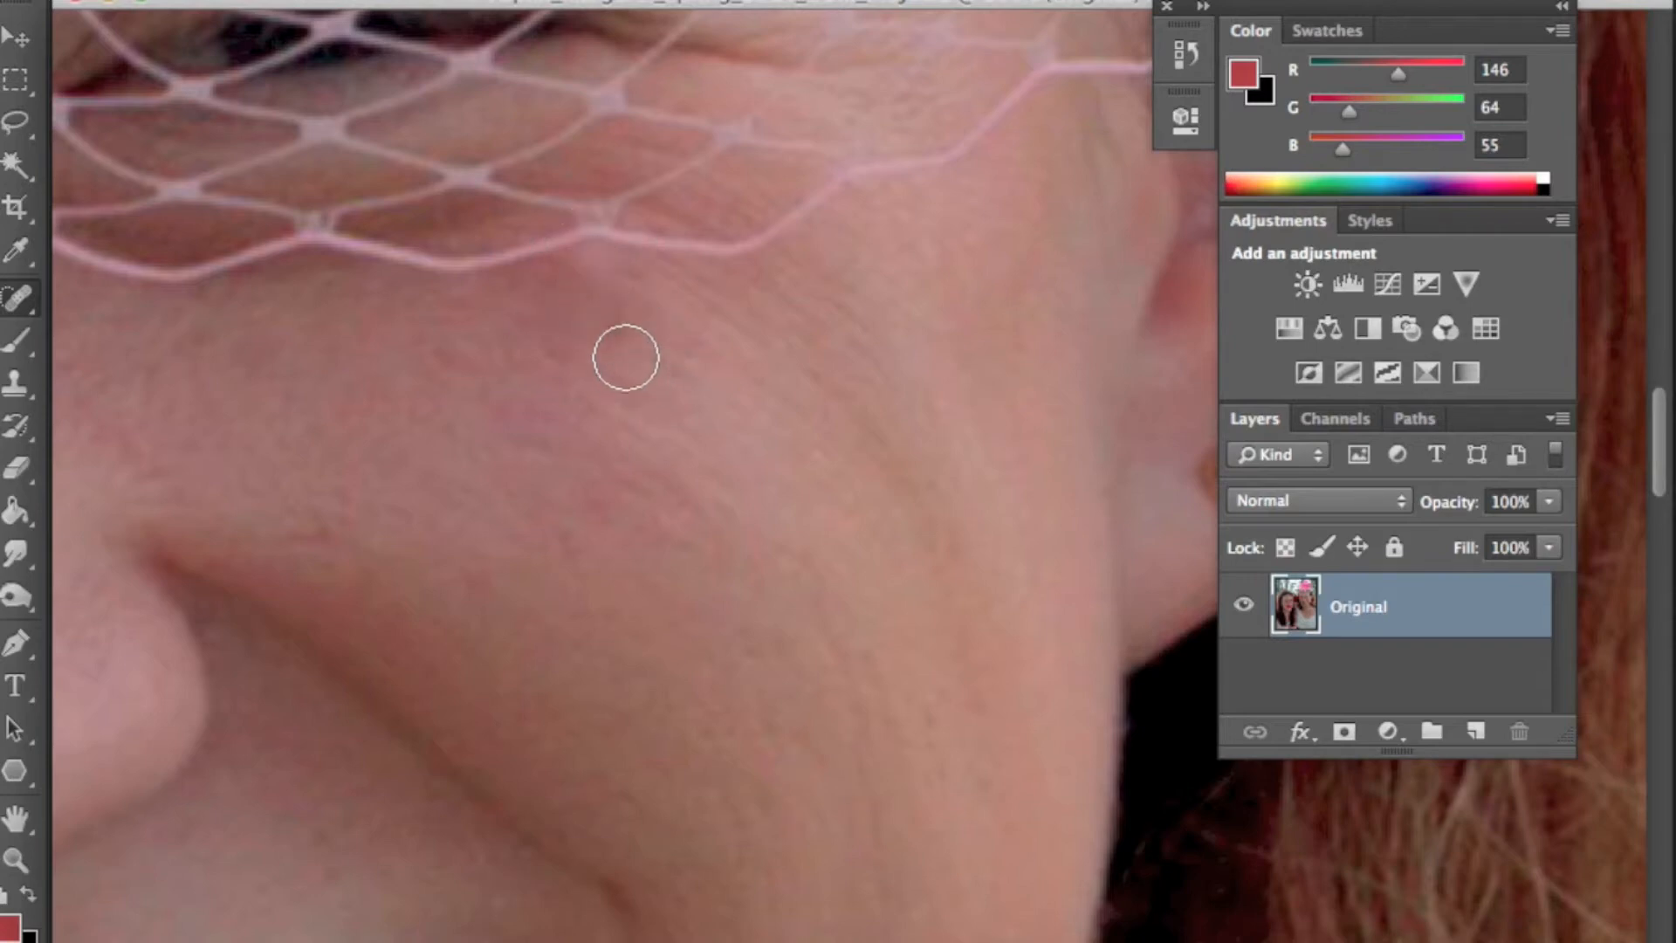
- Step back in the History panel and redo to compare the cheek before and after healing
{"action": "left_click_drag", "start_coordinate": [796, 610], "coordinate": [830, 547]}
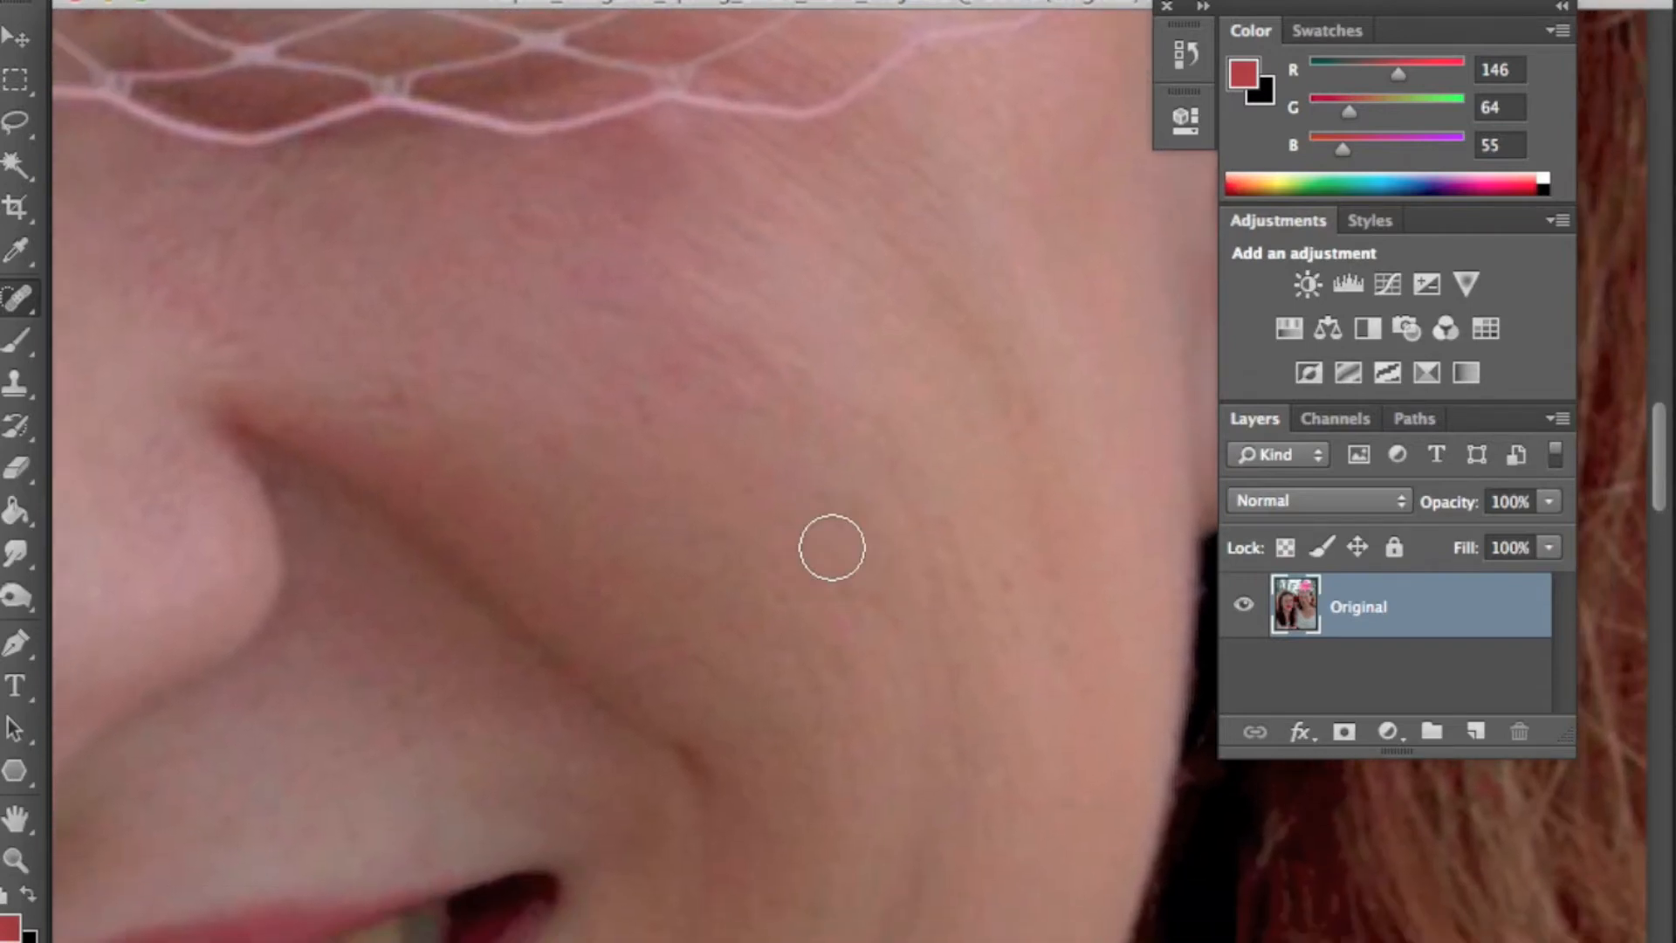
{"action": "left_click", "coordinate": [1199, 8]}
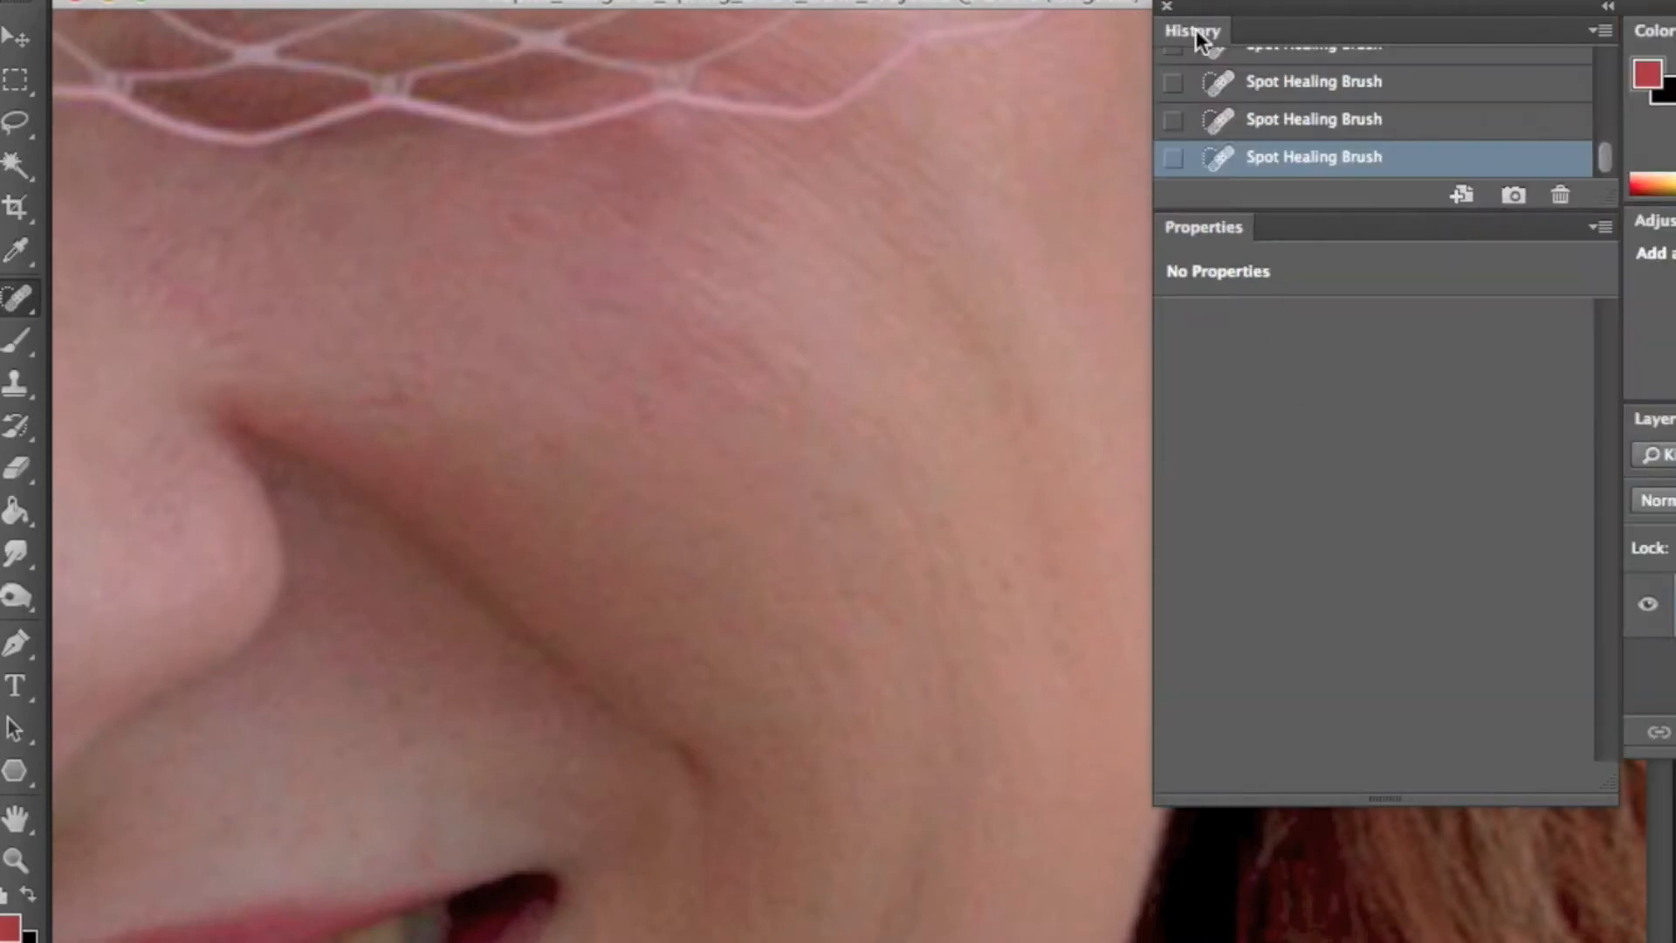
{"action": "left_click", "coordinate": [1250, 87]}
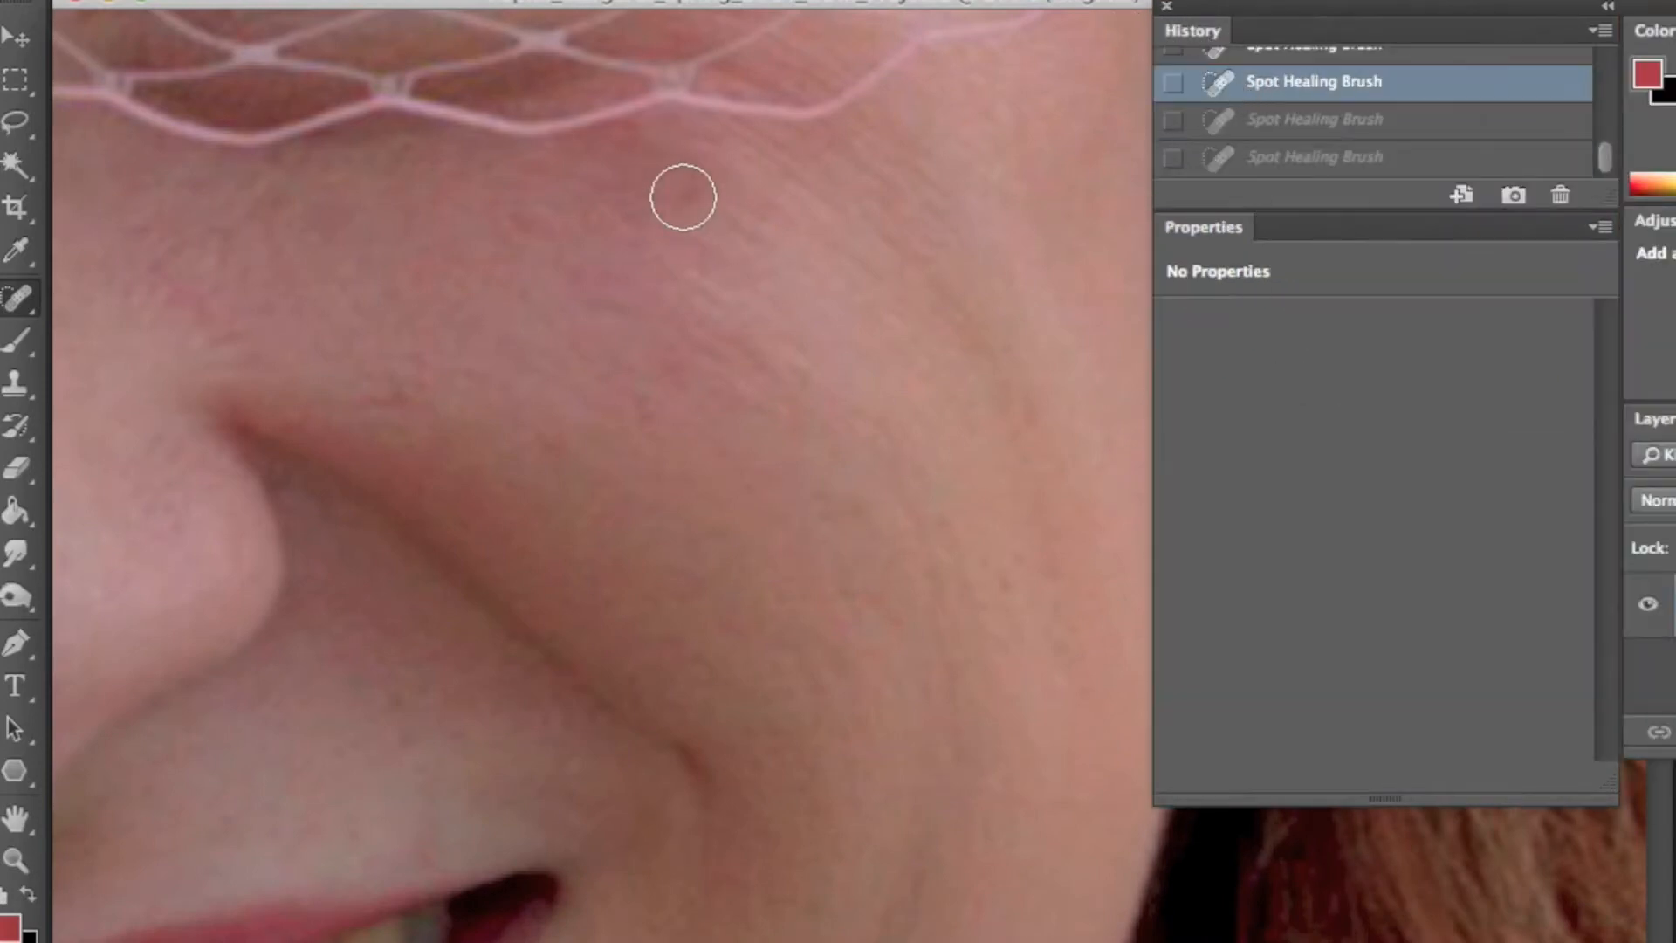
{"action": "key", "text": "super+z"}
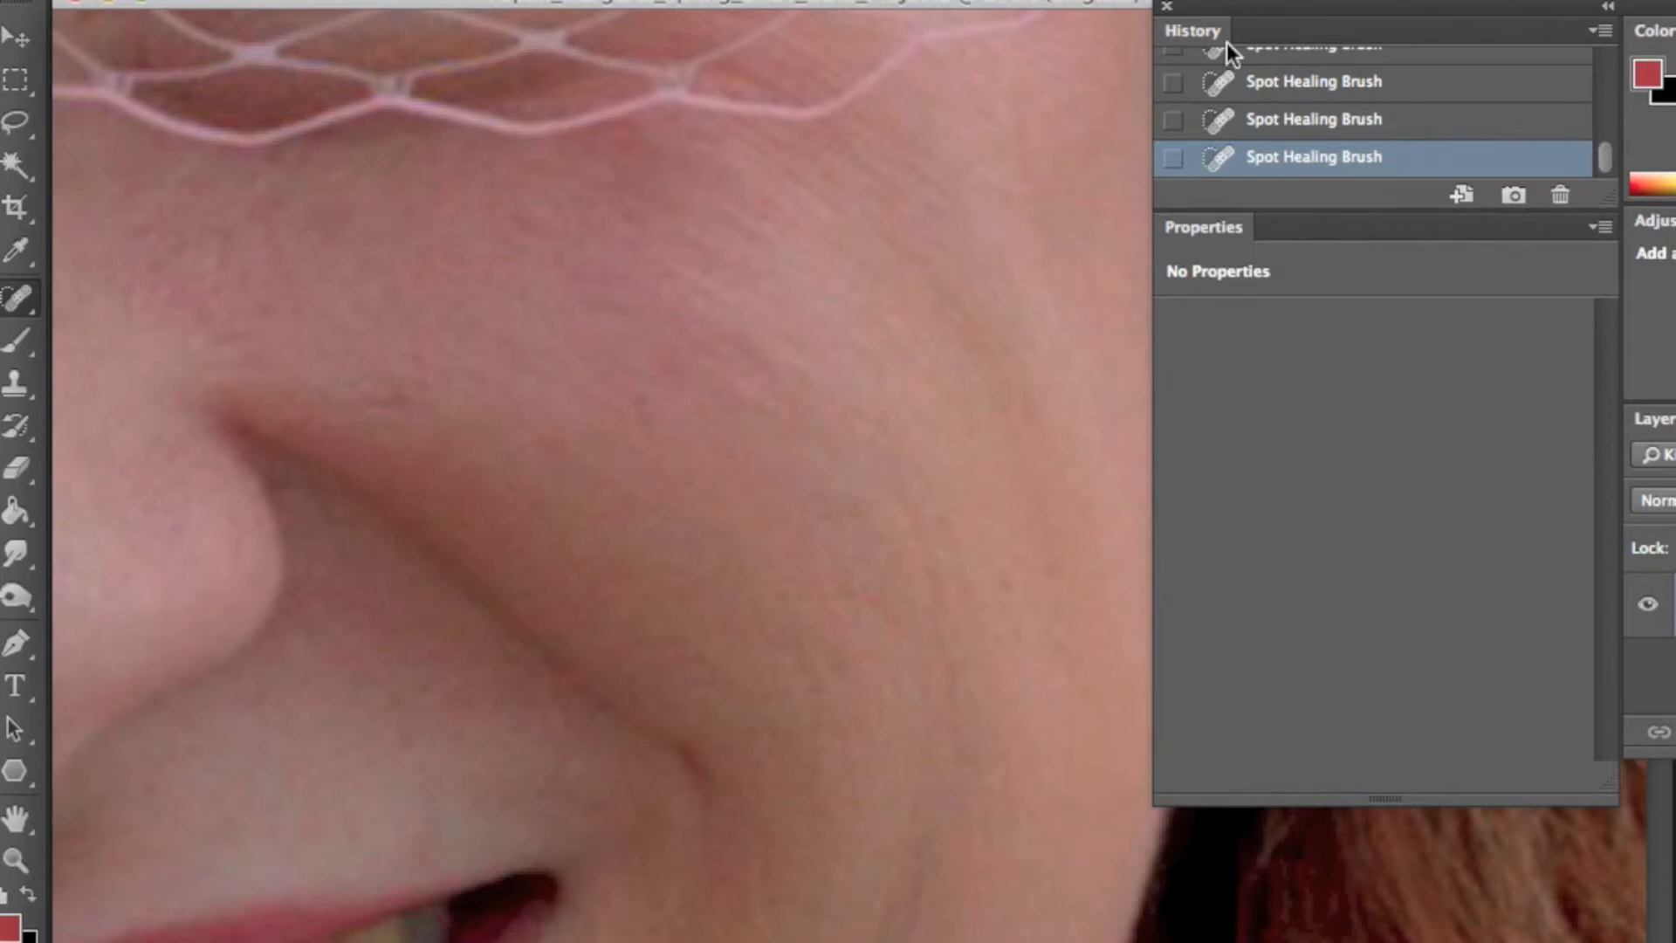
{"action": "left_click", "coordinate": [1608, 11]}
- Spot-heal a blemish on the cheek next to the hair
{"action": "scroll", "coordinate": [730, 452], "scroll_direction": "left", "scroll_amount": 5}
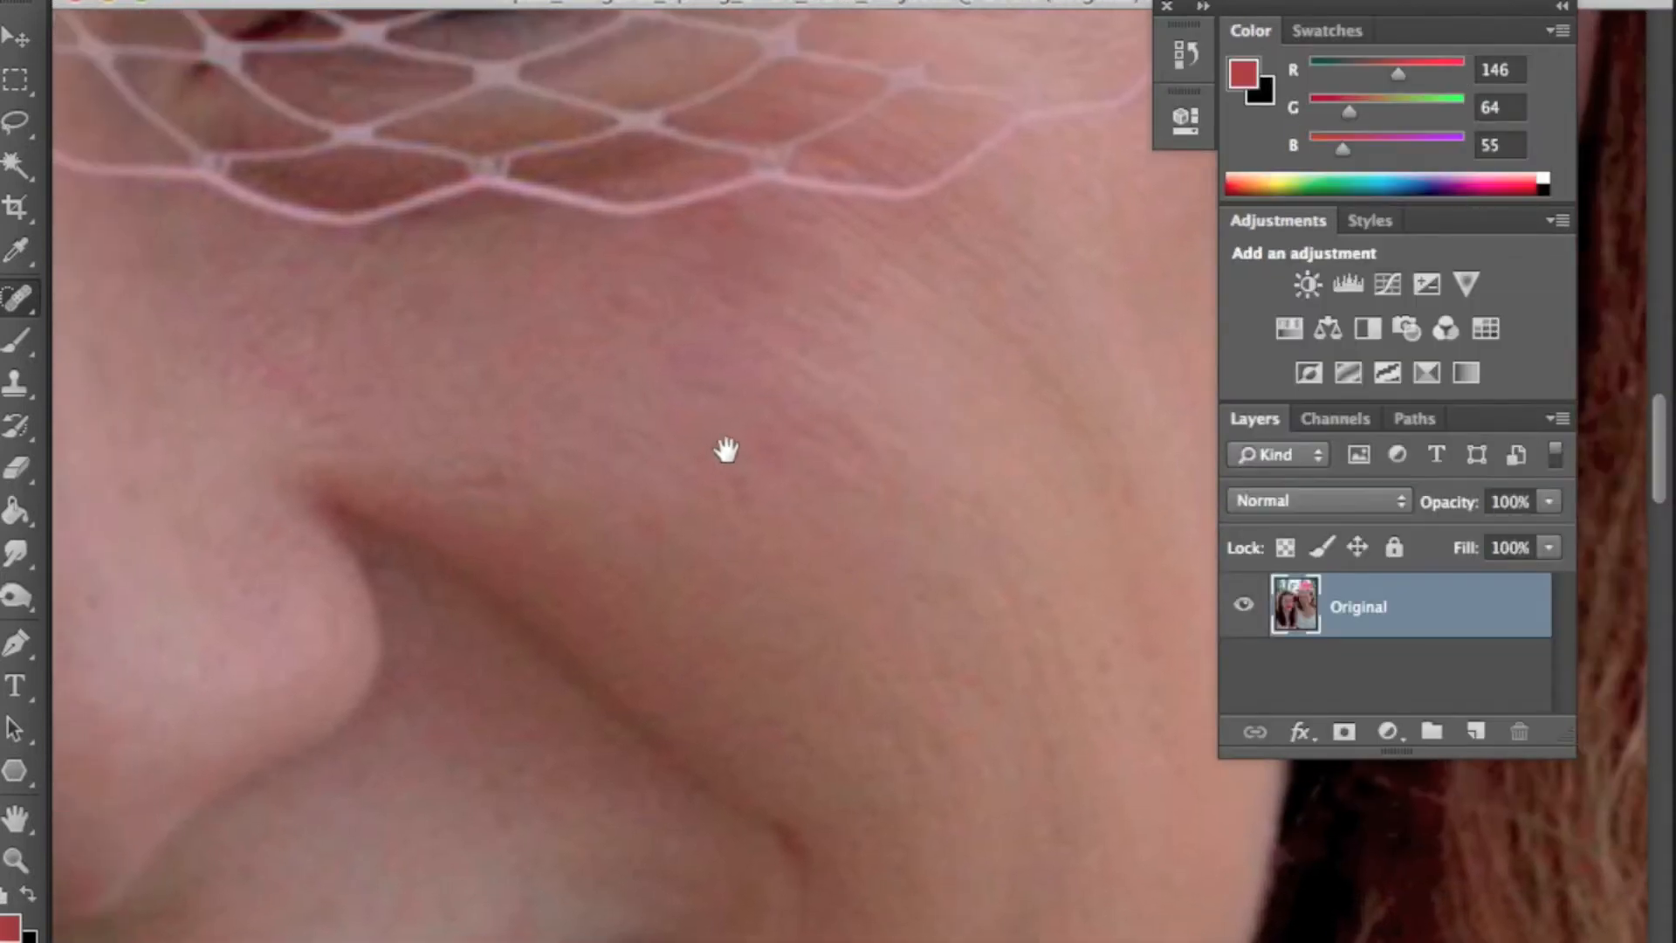
{"action": "mouse_move", "coordinate": [389, 378]}
{"action": "left_mouse_down"}
{"action": "mouse_move", "coordinate": [337, 329]}
{"action": "mouse_move", "coordinate": [335, 288]}
{"action": "left_mouse_up"}
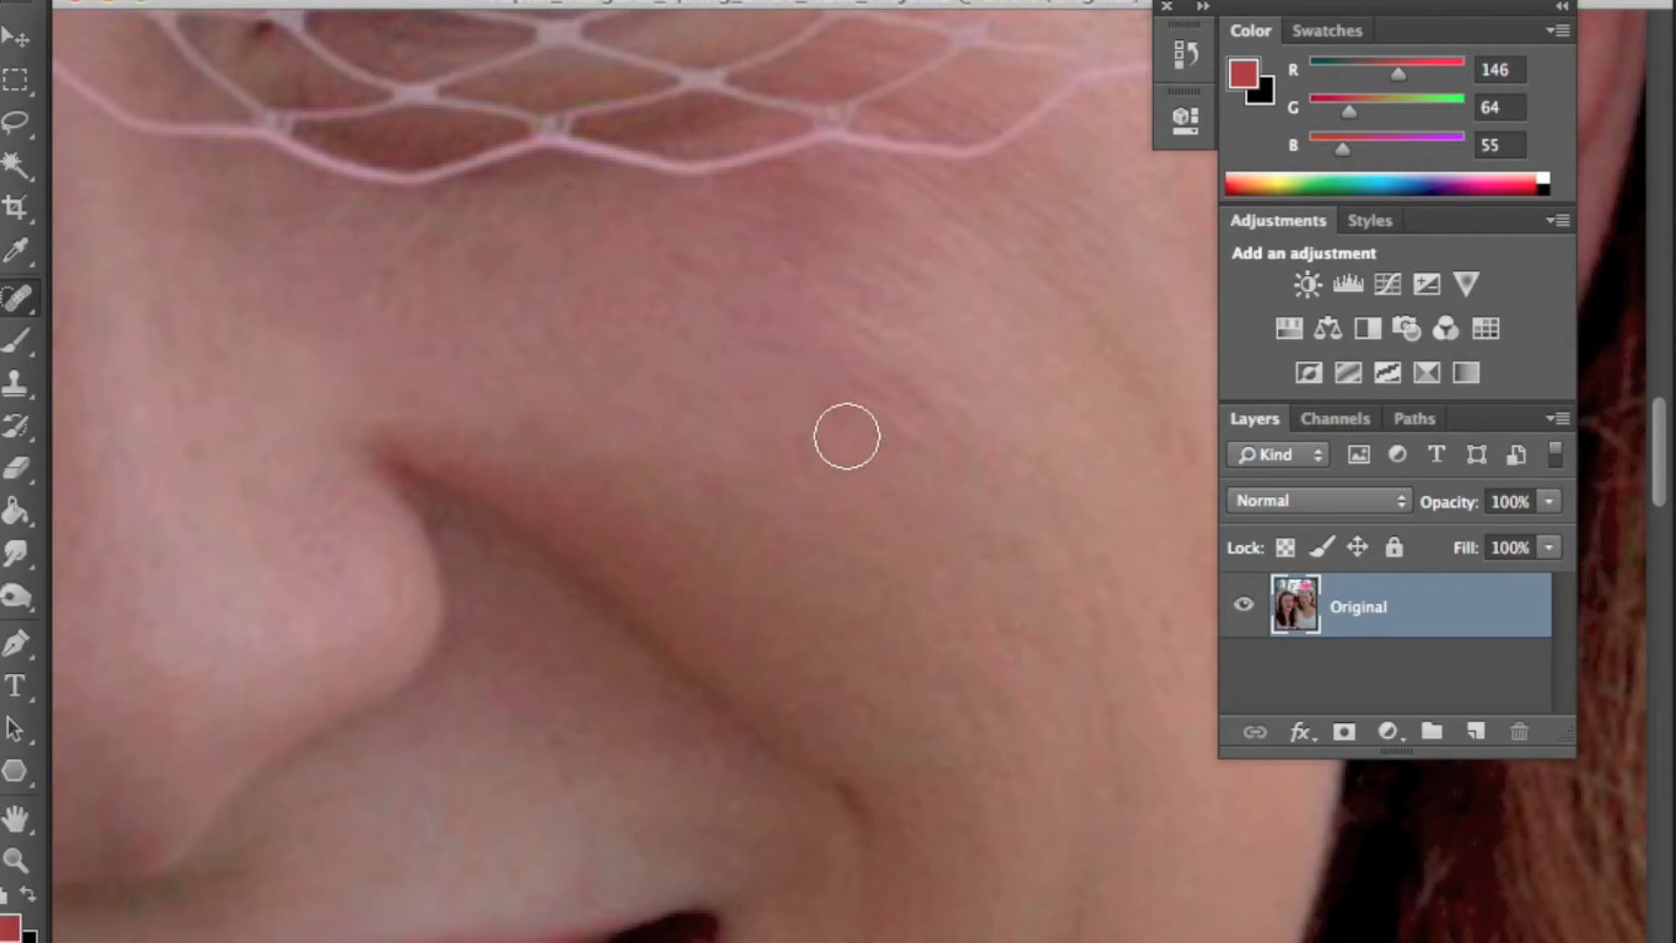
{"action": "left_click_drag", "start_coordinate": [1044, 495], "coordinate": [806, 536]}
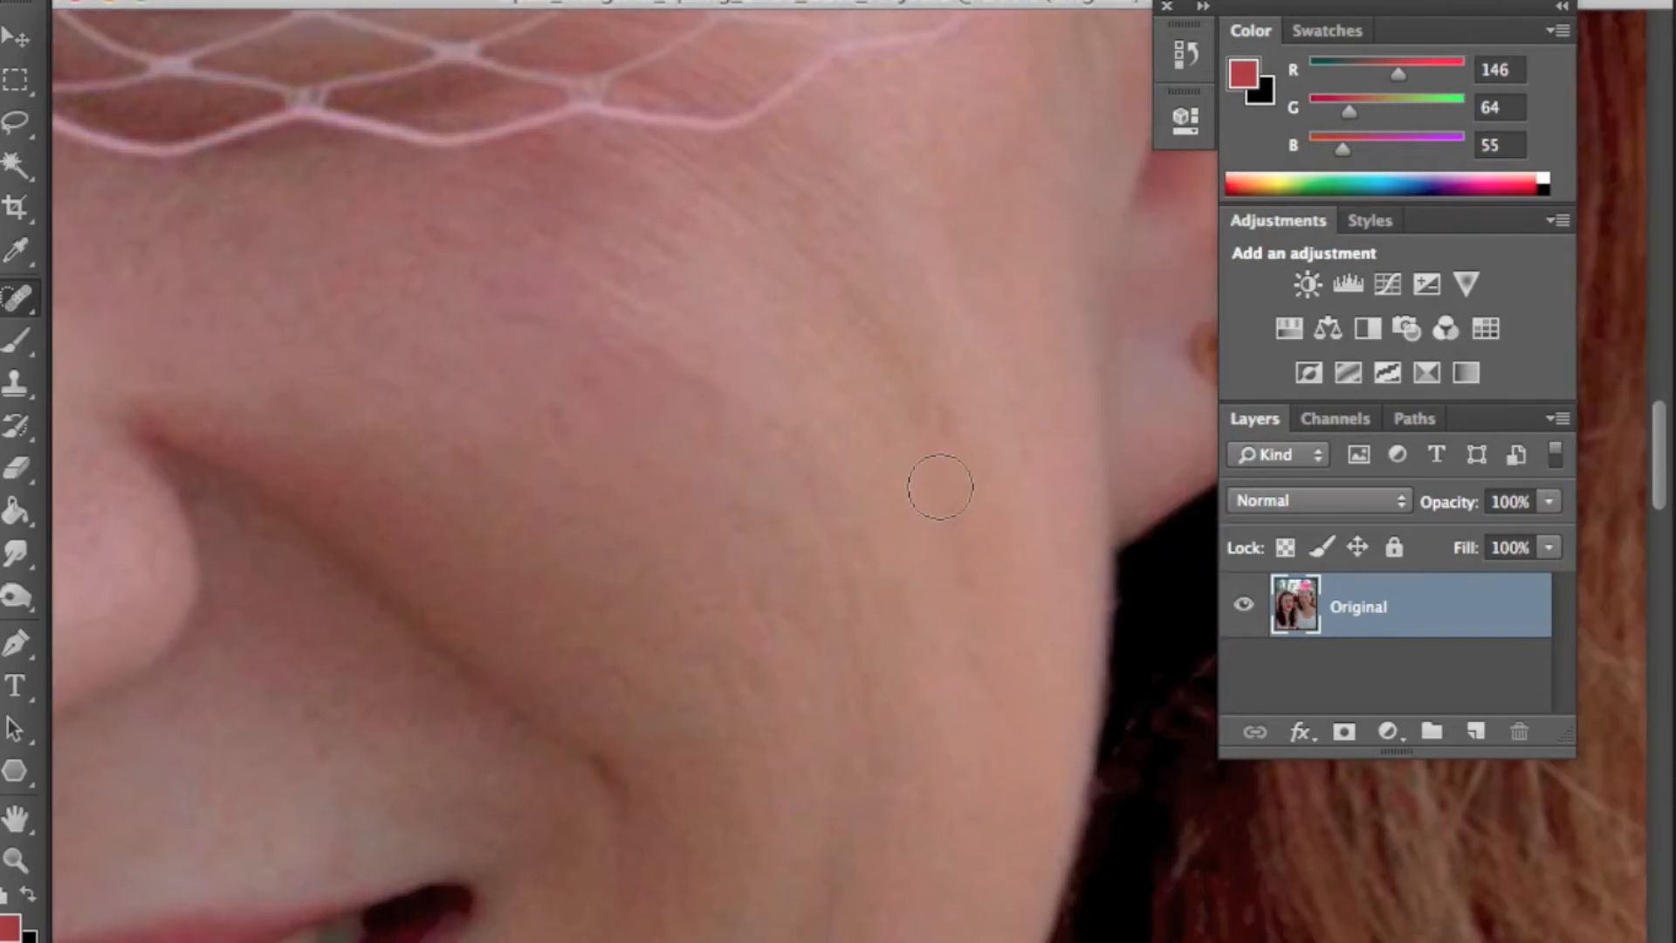
{"action": "scroll", "coordinate": [742, 447], "scroll_direction": "left", "scroll_amount": 10}
{"action": "scroll", "coordinate": [714, 479], "scroll_direction": "up", "scroll_amount": 3}
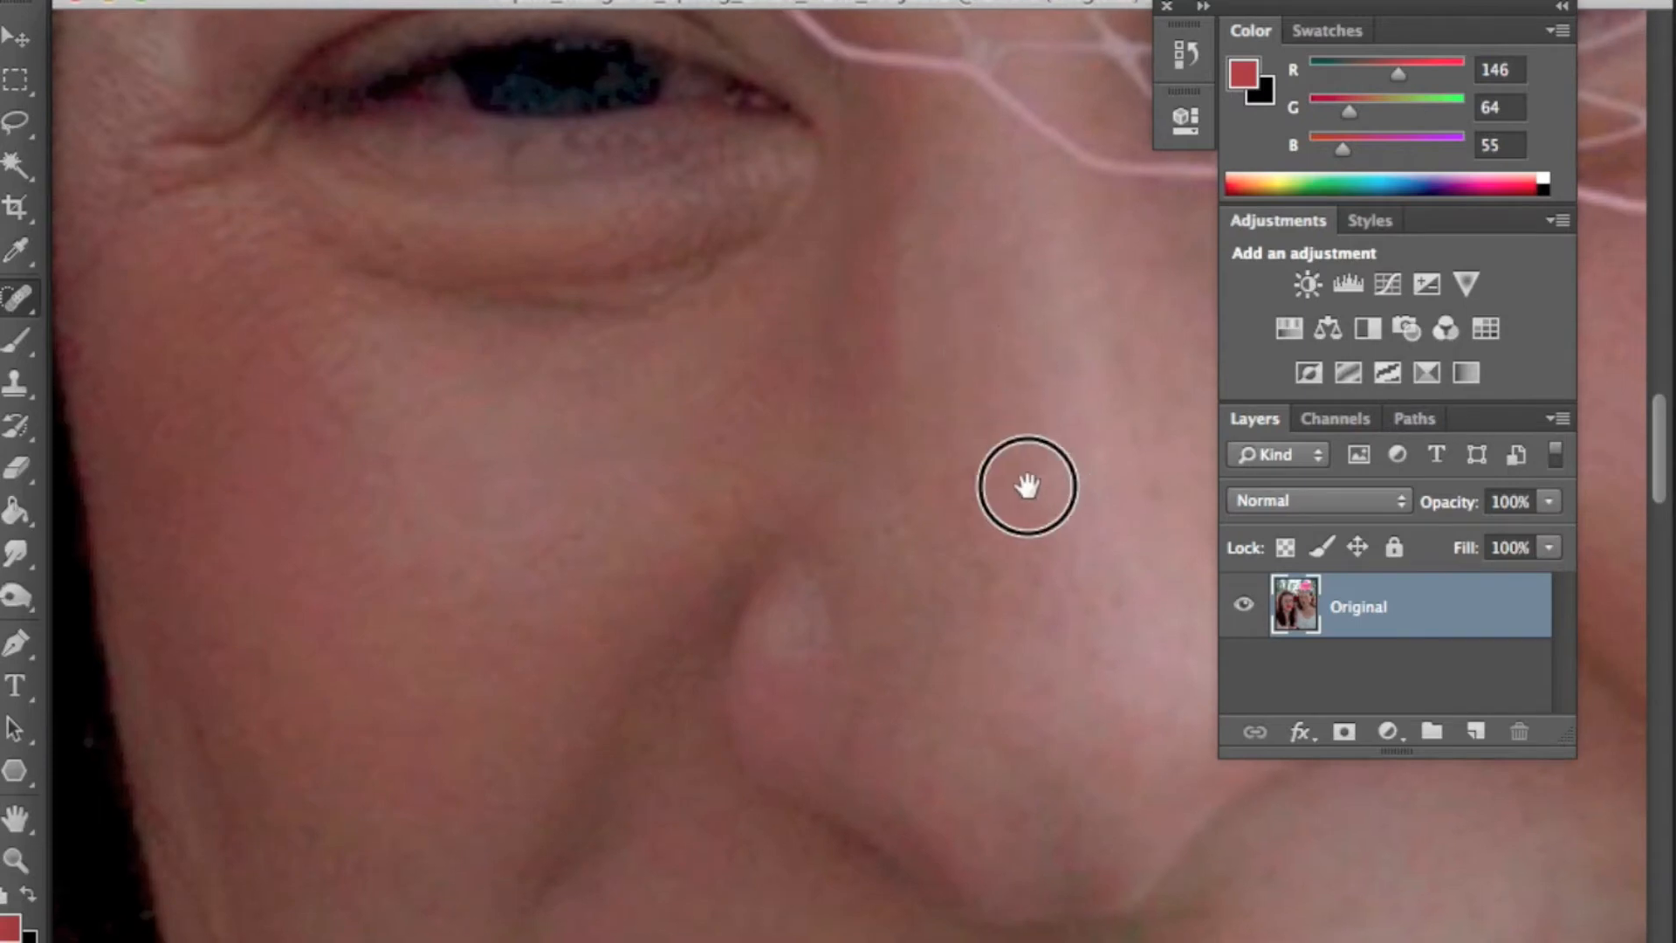
{"action": "left_click_drag", "start_coordinate": [1019, 354], "coordinate": [823, 211]}
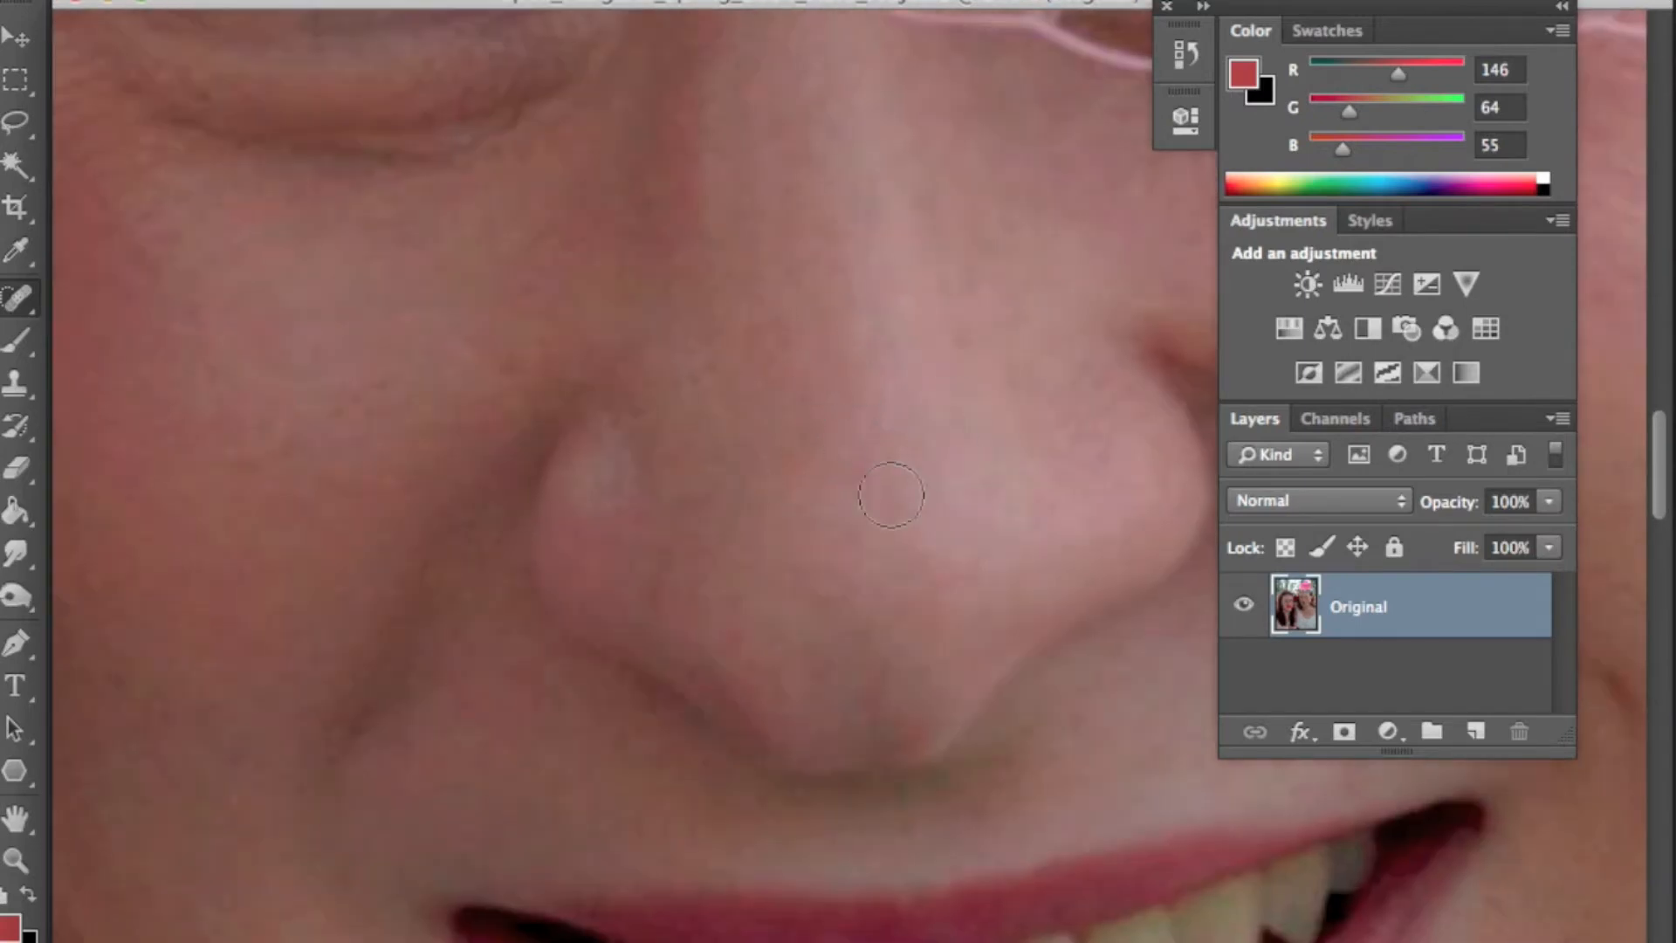
{"action": "scroll", "coordinate": [951, 327], "scroll_direction": "down", "scroll_amount": 5}
{"action": "scroll", "coordinate": [879, 344], "scroll_direction": "left", "scroll_amount": 5}
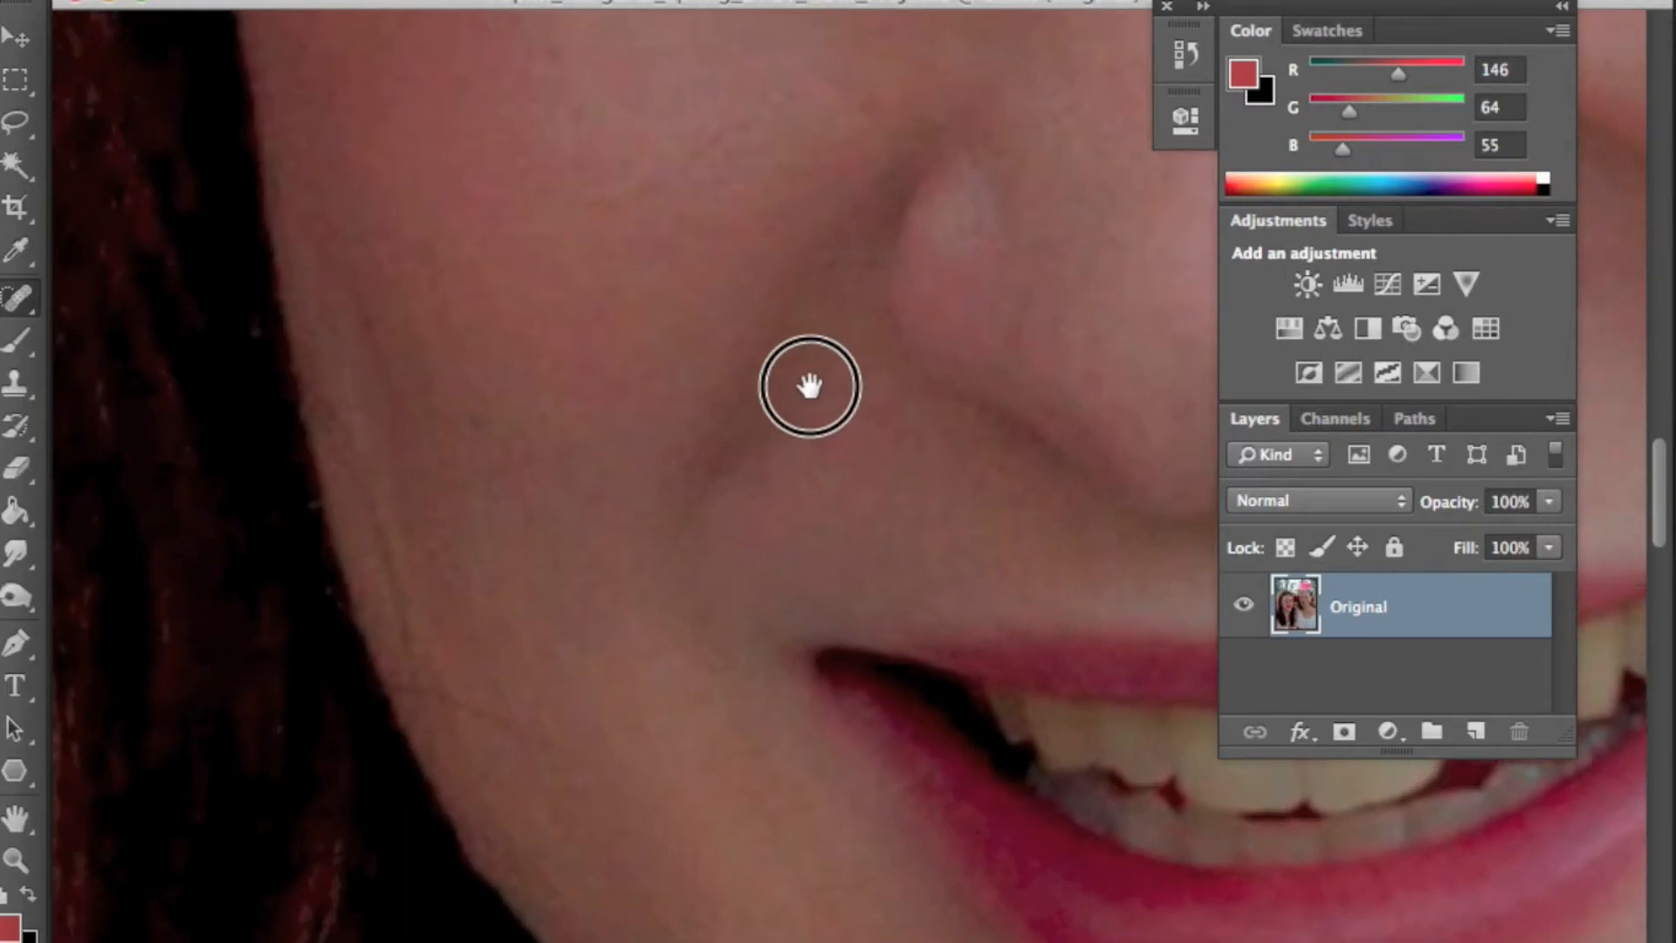
{"action": "scroll", "coordinate": [793, 356], "scroll_direction": "up", "scroll_amount": 6}
{"action": "left_click_drag", "start_coordinate": [745, 453], "coordinate": [742, 293]}
{"action": "left_click", "coordinate": [644, 546]}
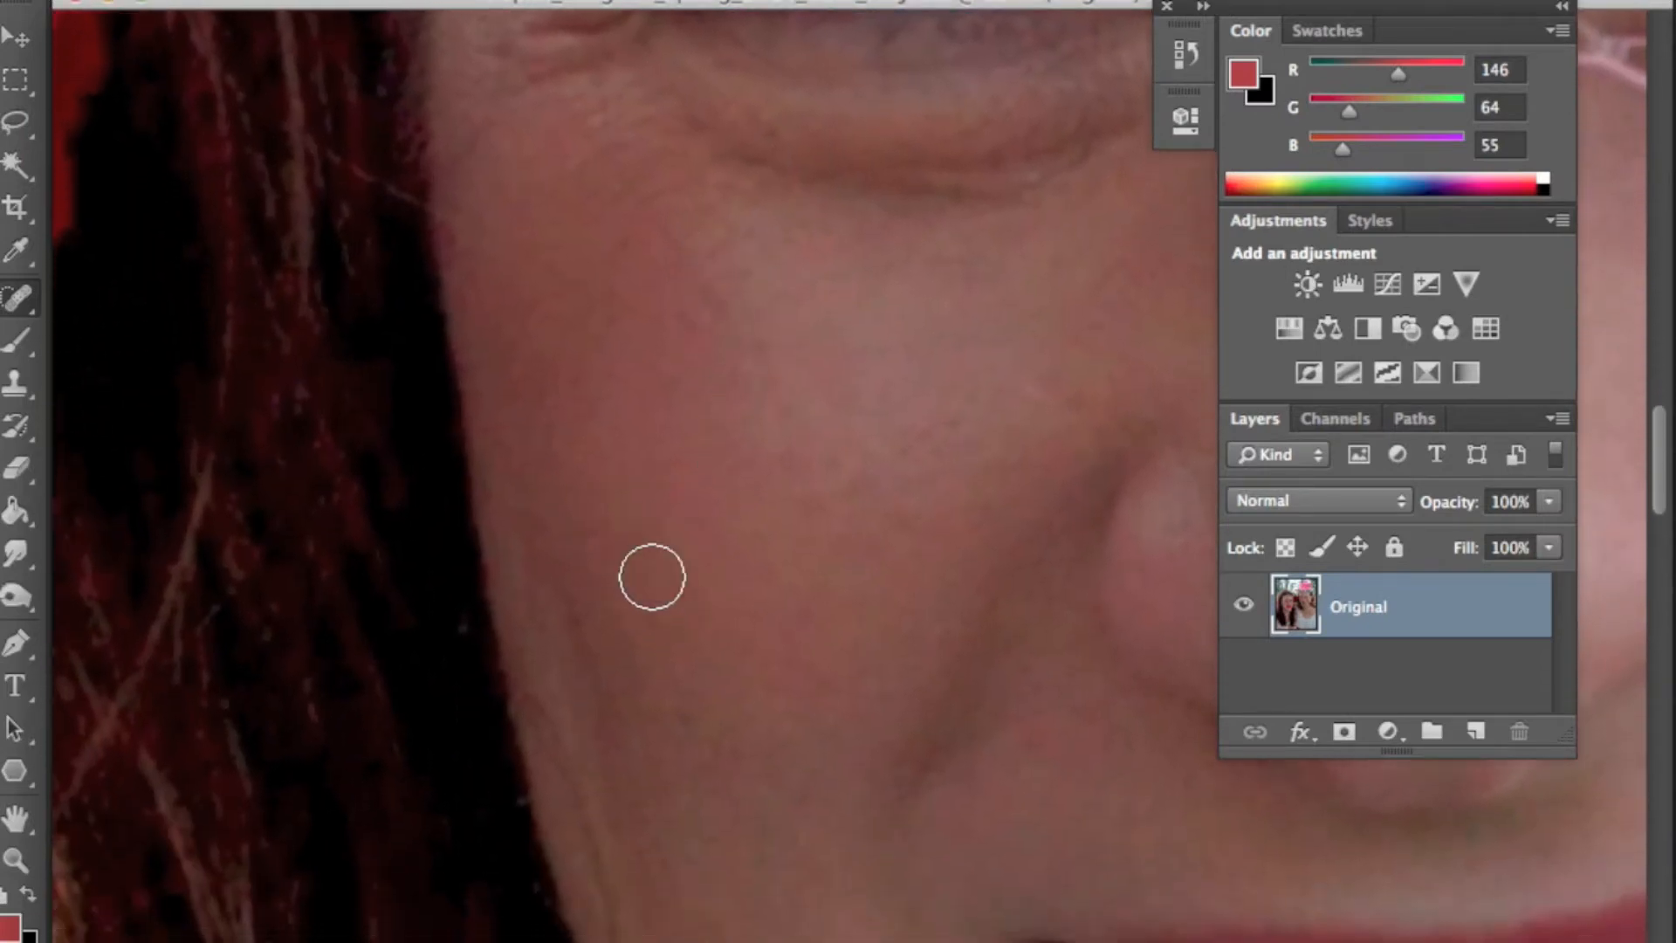
- Spot-heal the raised spots on the chin below the lower lip
{"action": "mouse_move", "coordinate": [737, 718]}
{"action": "left_mouse_down"}
{"action": "mouse_move", "coordinate": [780, 513]}
{"action": "mouse_move", "coordinate": [654, 393]}
{"action": "left_mouse_up"}
{"action": "left_click_drag", "start_coordinate": [952, 916], "coordinate": [882, 748]}
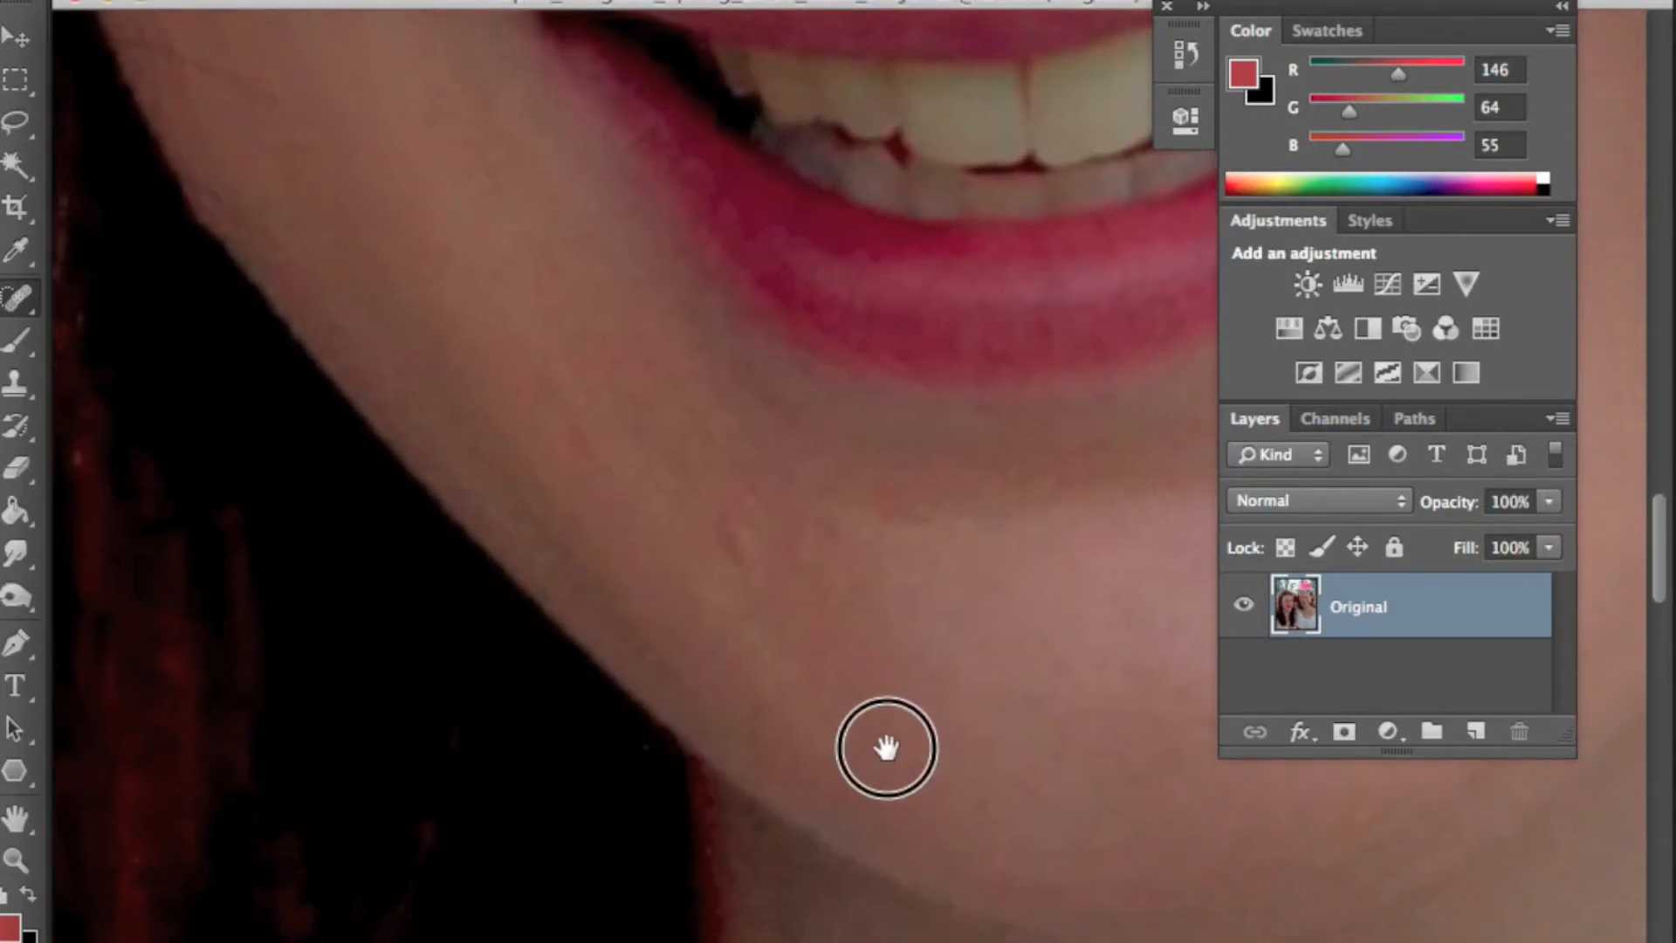
{"action": "left_click", "coordinate": [729, 524]}
{"action": "left_click_drag", "start_coordinate": [828, 520], "coordinate": [894, 542]}
{"action": "left_click", "coordinate": [710, 477]}
{"action": "left_click", "coordinate": [738, 490]}
- Spot-heal the remaining spots under the chin and along the jawline
{"action": "left_click_drag", "start_coordinate": [931, 614], "coordinate": [760, 437]}
{"action": "left_click_drag", "start_coordinate": [995, 599], "coordinate": [903, 668]}
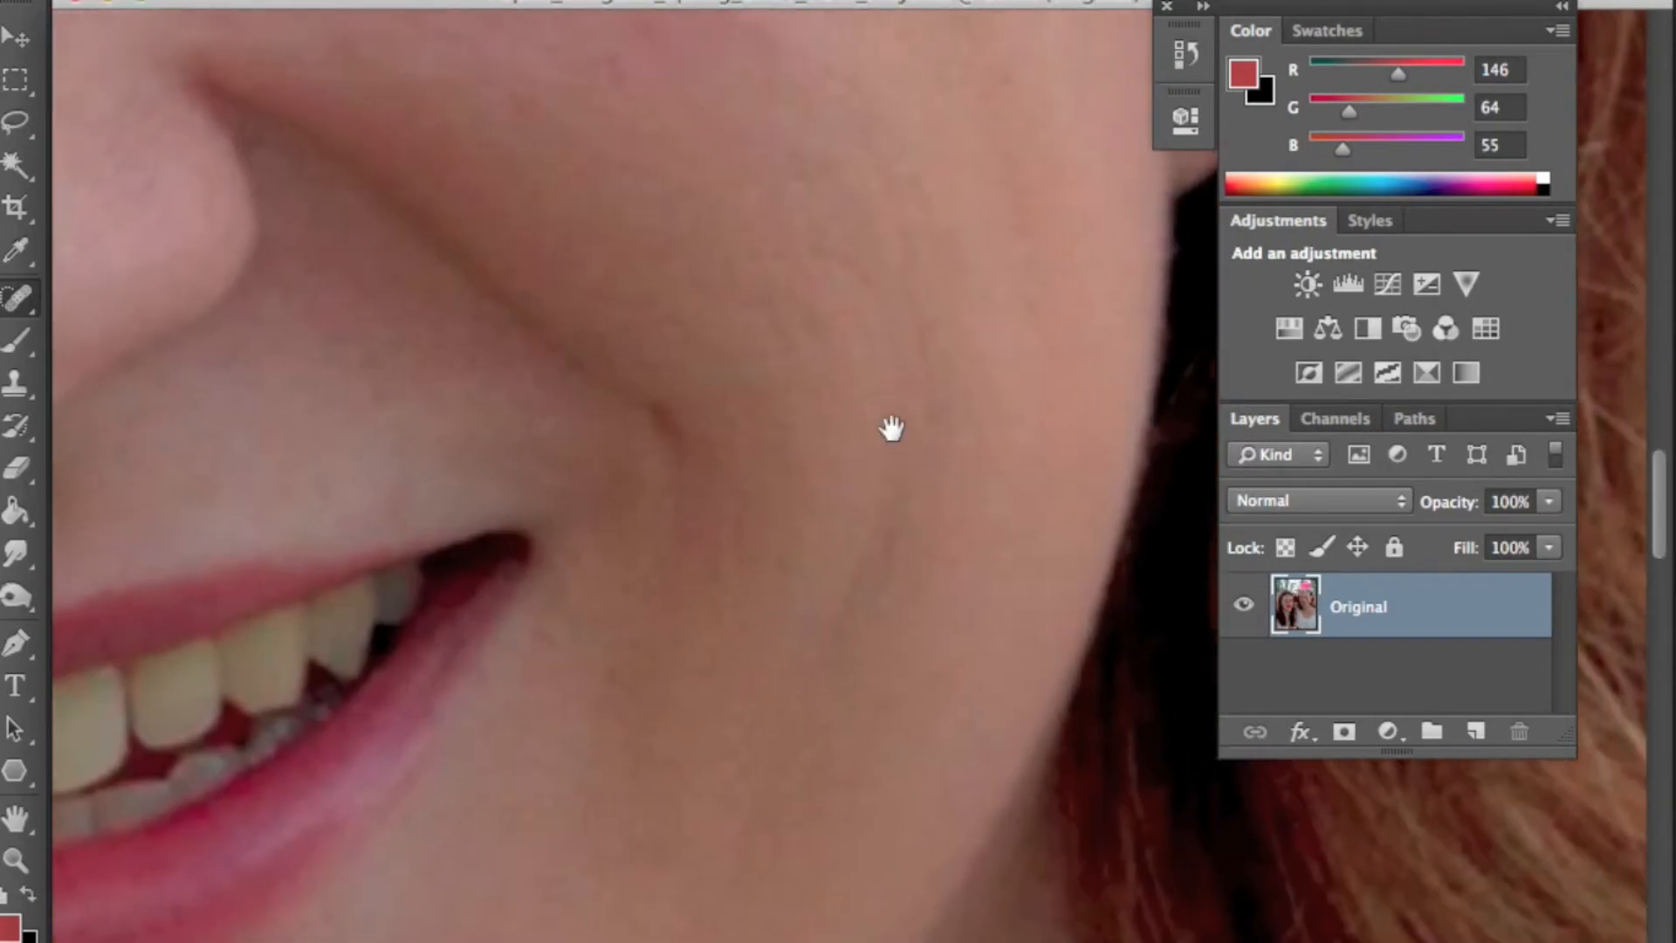
{"action": "left_click_drag", "start_coordinate": [912, 422], "coordinate": [875, 560]}
{"action": "left_click", "coordinate": [789, 489]}
{"action": "left_click_drag", "start_coordinate": [540, 430], "coordinate": [753, 470]}
{"action": "left_click", "coordinate": [823, 727]}
{"action": "left_click", "coordinate": [856, 730]}
{"action": "left_click", "coordinate": [1080, 427]}
- Inspect the forehead skin under the veil, then fit the whole image on screen
{"action": "mouse_move", "coordinate": [751, 341]}
{"action": "left_mouse_down"}
{"action": "mouse_move", "coordinate": [856, 546]}
{"action": "mouse_move", "coordinate": [1101, 885]}
{"action": "left_mouse_up"}
{"action": "left_click_drag", "start_coordinate": [480, 478], "coordinate": [1039, 789]}
{"action": "mouse_move", "coordinate": [668, 349]}
{"action": "left_mouse_down"}
{"action": "mouse_move", "coordinate": [919, 608]}
{"action": "mouse_move", "coordinate": [923, 594]}
{"action": "left_mouse_up"}
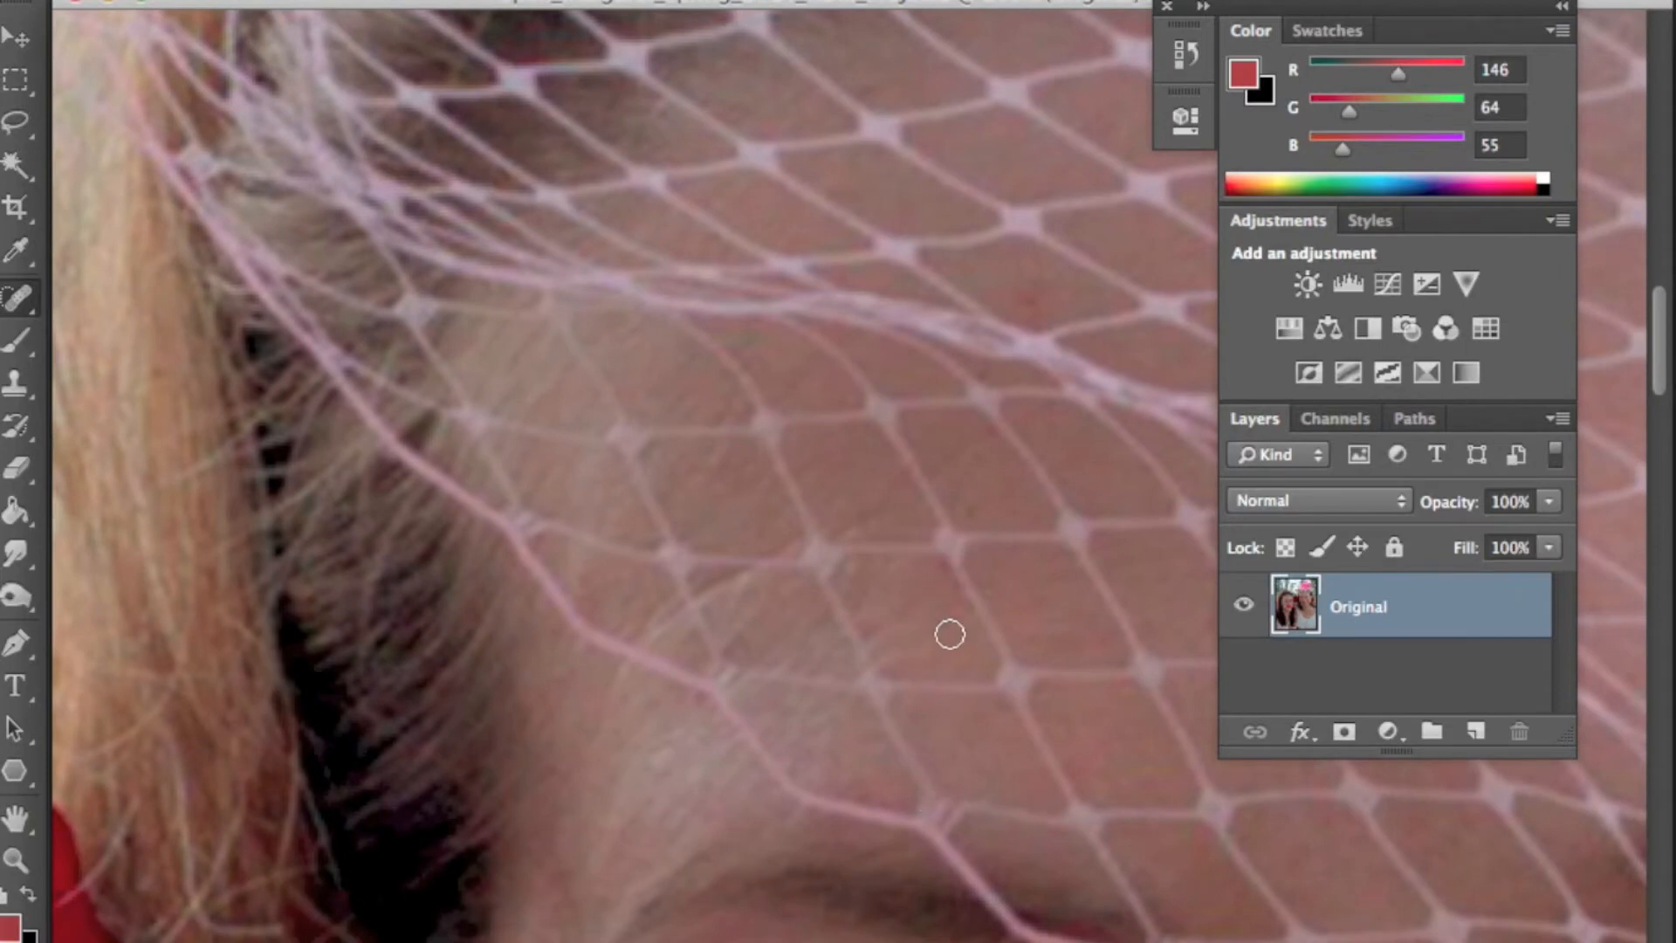
{"action": "mouse_move", "coordinate": [927, 742]}
{"action": "left_mouse_down"}
{"action": "mouse_move", "coordinate": [913, 598]}
{"action": "mouse_move", "coordinate": [1003, 580]}
{"action": "mouse_move", "coordinate": [808, 457]}
{"action": "mouse_move", "coordinate": [854, 527]}
{"action": "left_mouse_up"}
{"action": "key", "text": "super+0"}
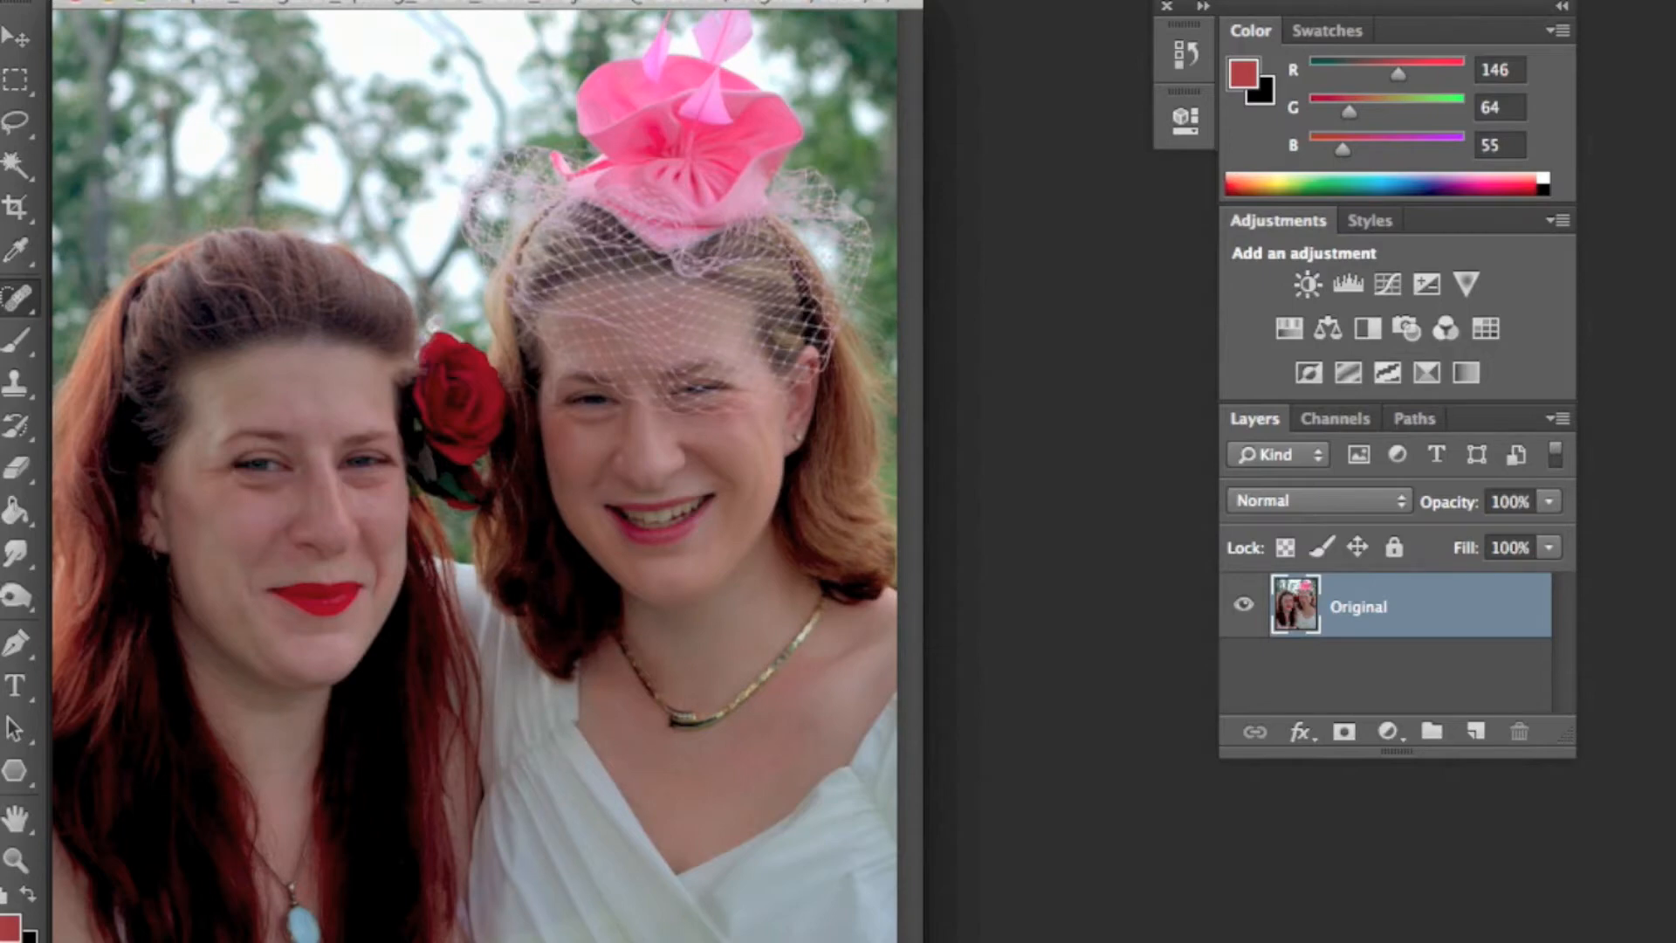
- Duplicate the Original layer and rename the copy Airbrush
{"action": "left_click_drag", "start_coordinate": [1457, 618], "coordinate": [1474, 736]}
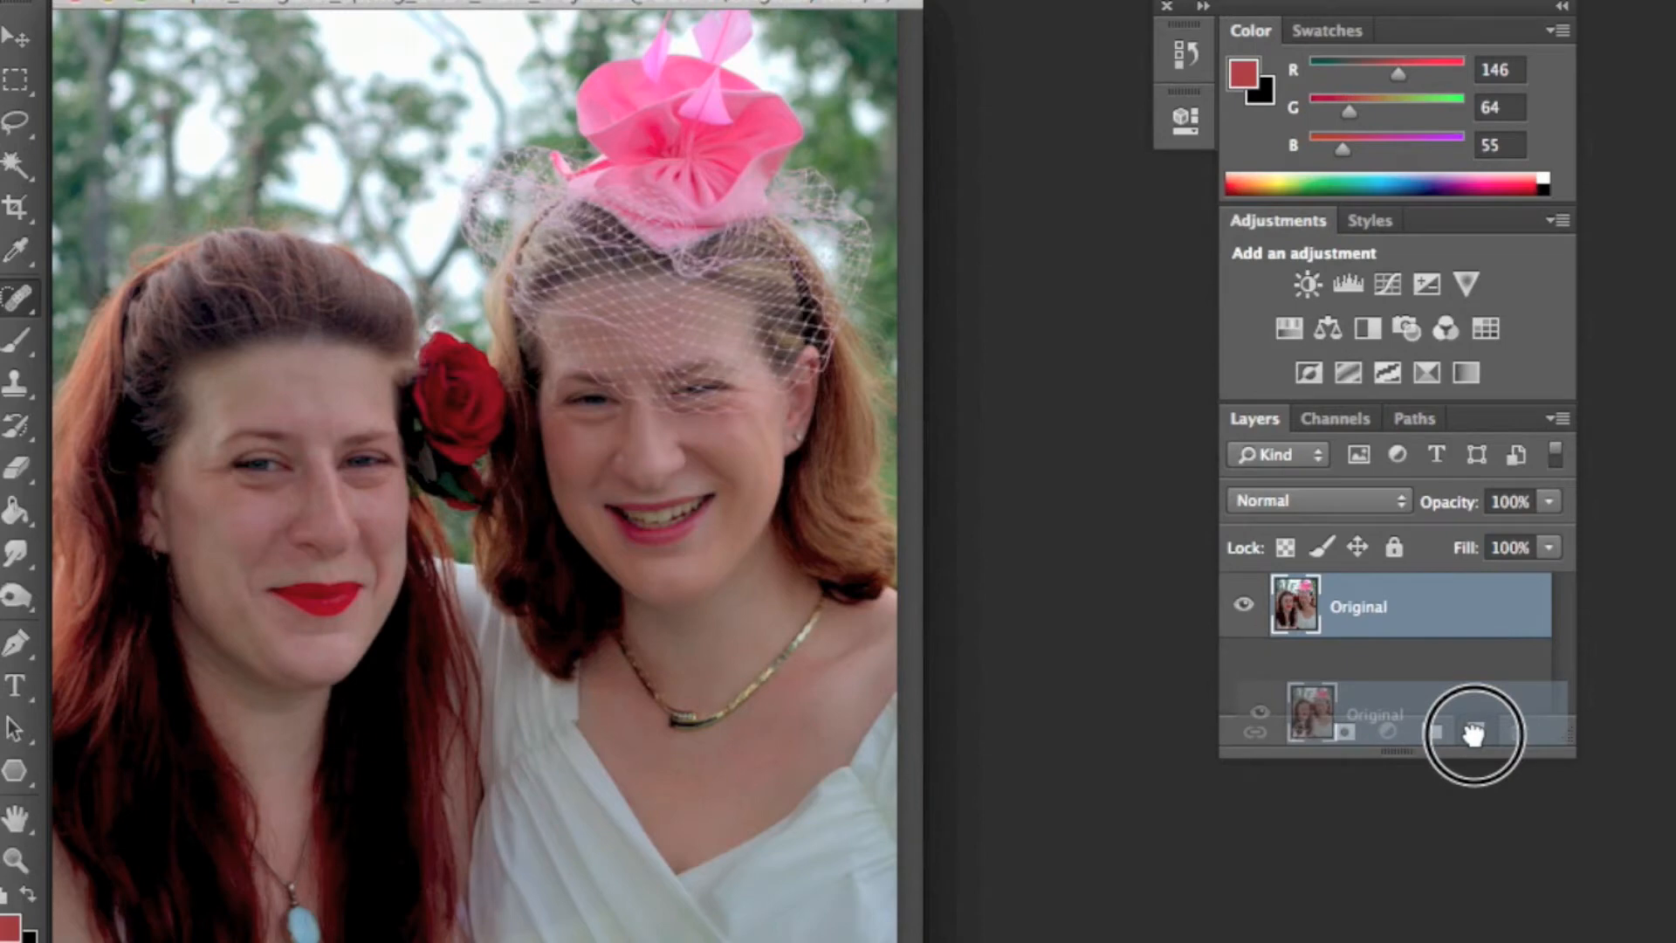
{"action": "left_click_drag", "start_coordinate": [1474, 733], "coordinate": [1475, 735]}
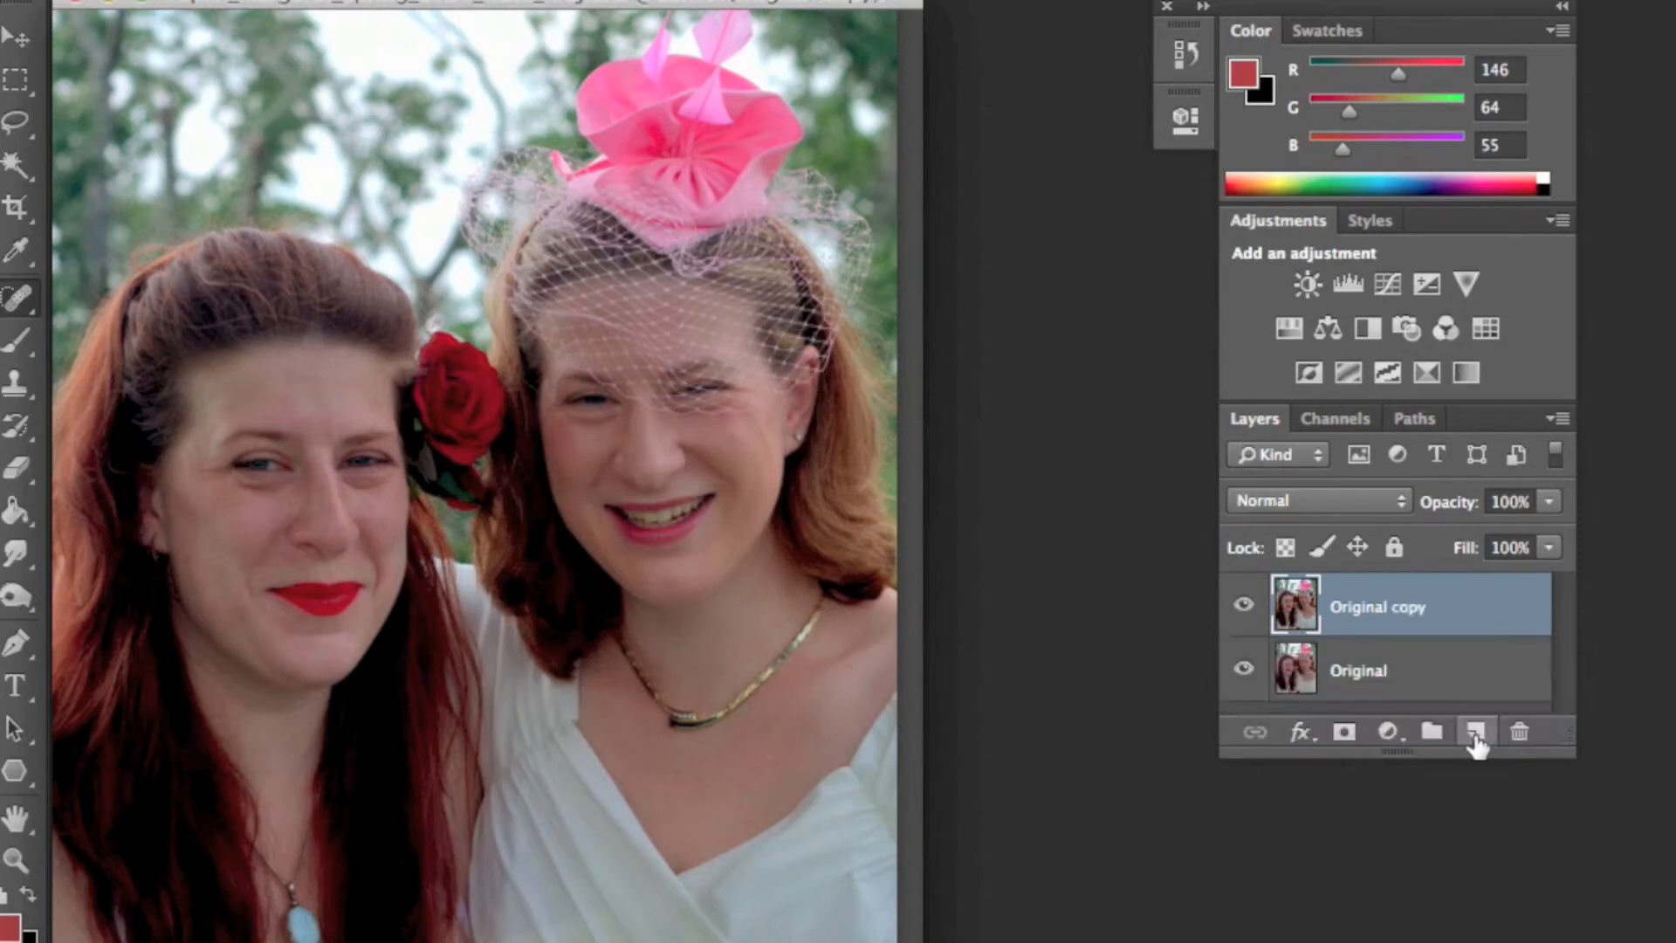
{"action": "double_click", "coordinate": [1378, 608]}
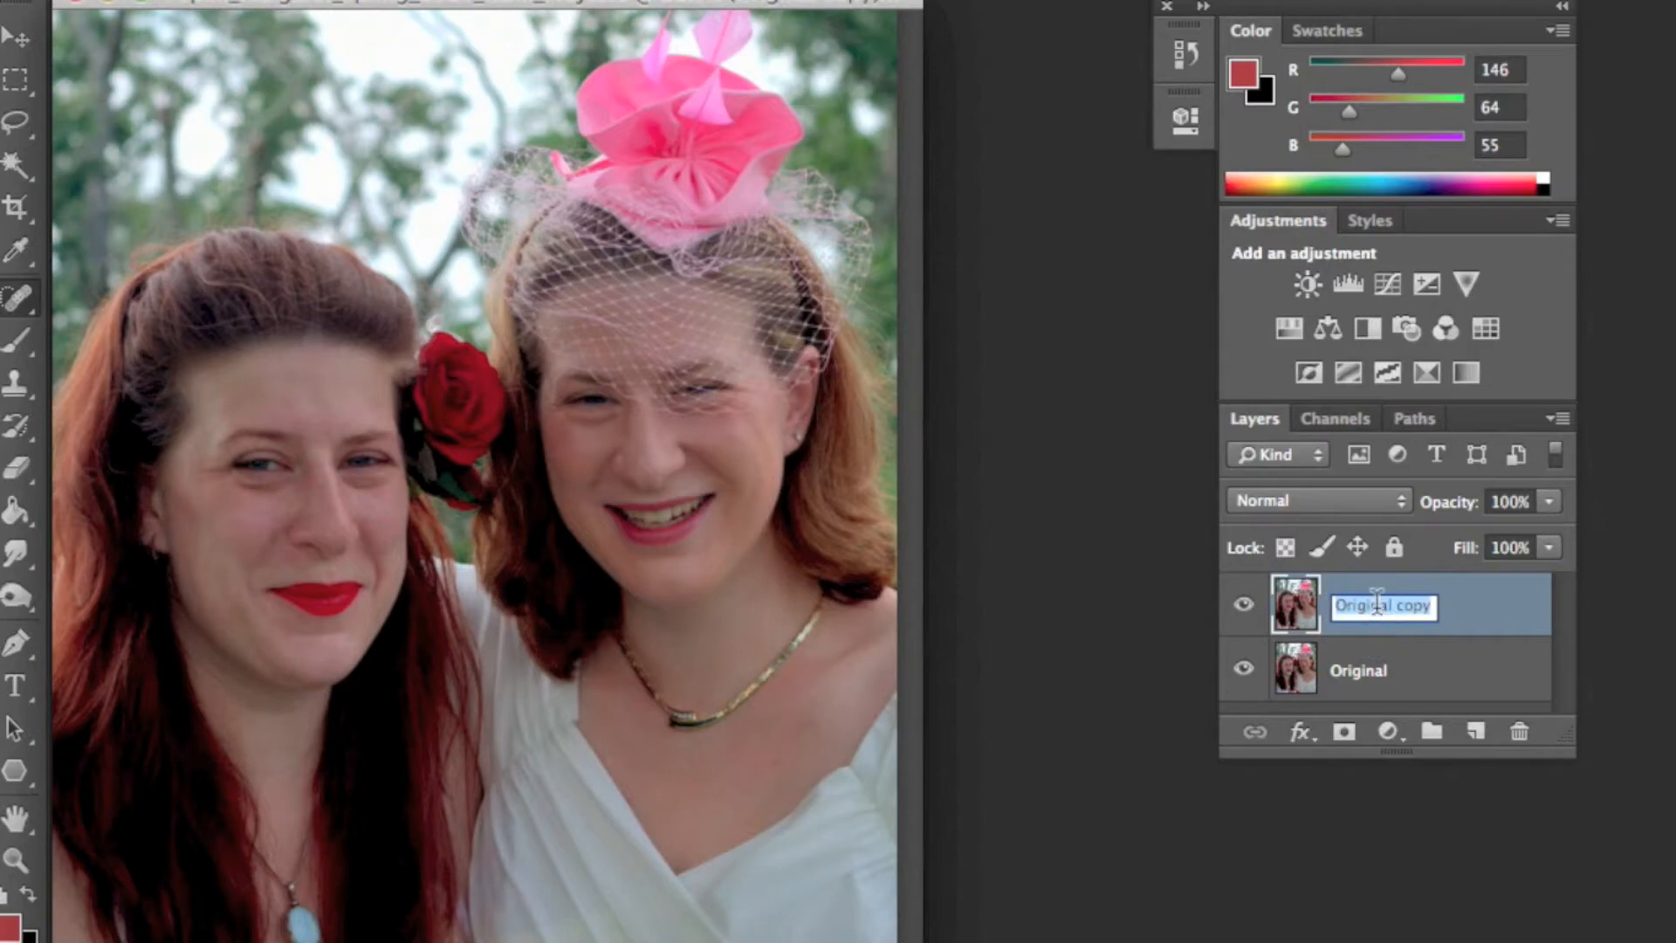
{"action": "type", "text": "A"}
{"action": "key", "text": "Return"}
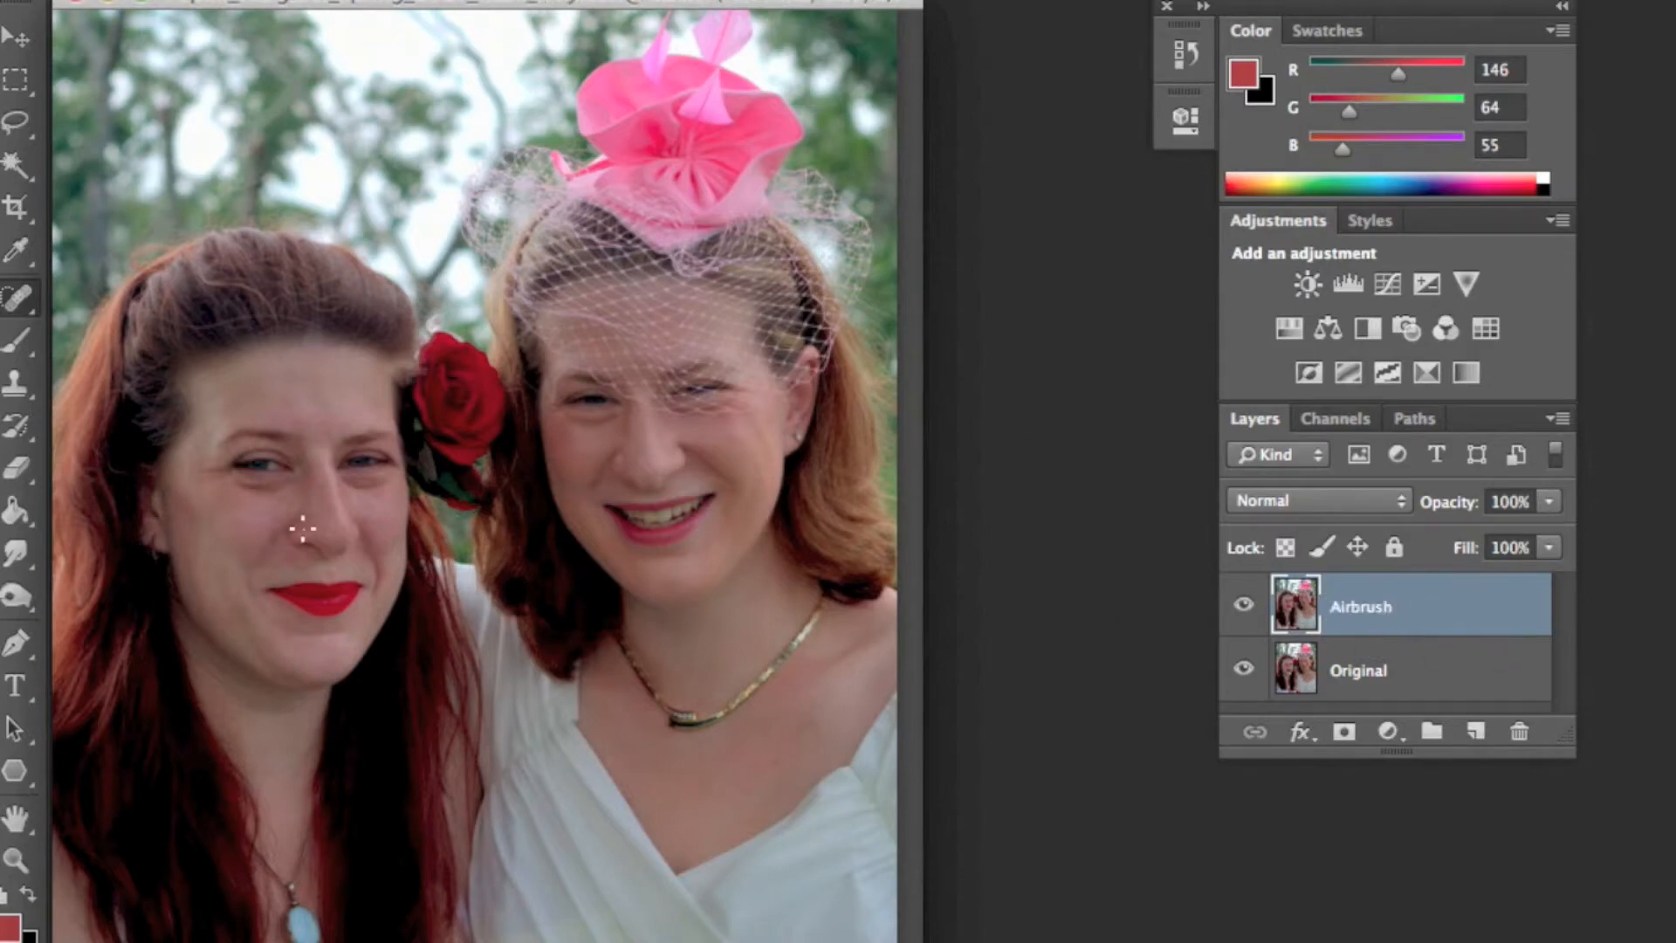
- Zoom in on an eye and apply a Gaussian Blur to the Airbrush layer, checking the preview
{"action": "key", "text": "z"}
{"action": "left_click", "coordinate": [378, 528]}
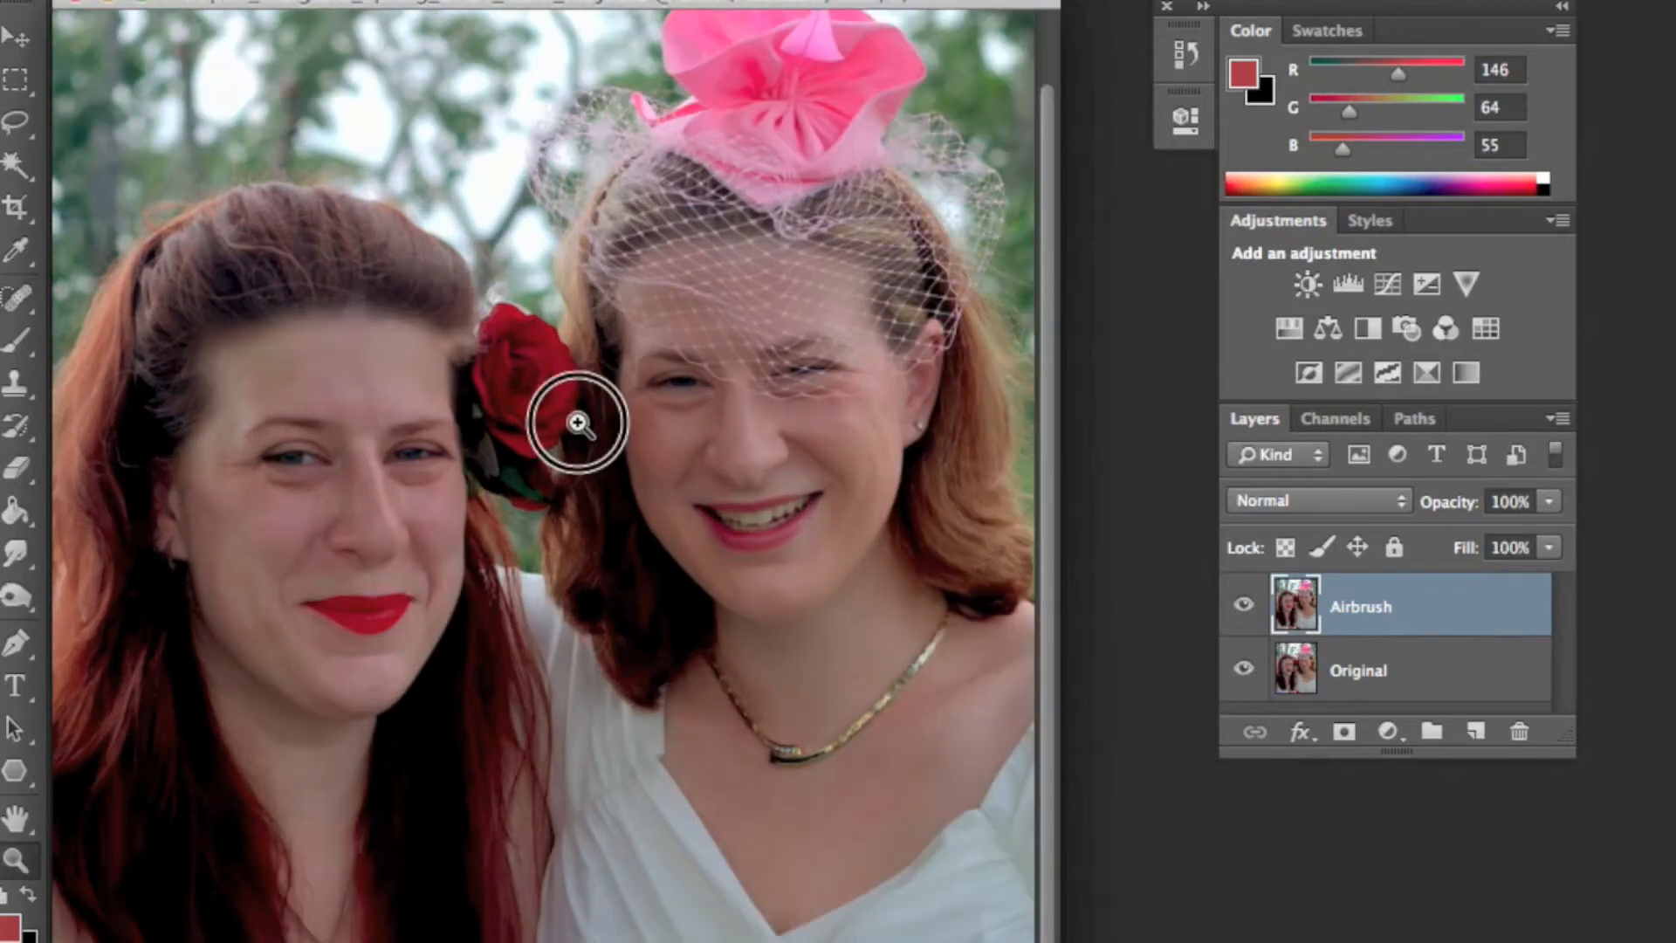
{"action": "left_click", "coordinate": [576, 422]}
{"action": "left_click", "coordinate": [479, 475]}
{"action": "left_click", "coordinate": [647, 779]}
{"action": "left_click", "coordinate": [776, 684]}
{"action": "left_click", "coordinate": [705, 391]}
{"action": "left_click_drag", "start_coordinate": [705, 229], "coordinate": [858, 479]}
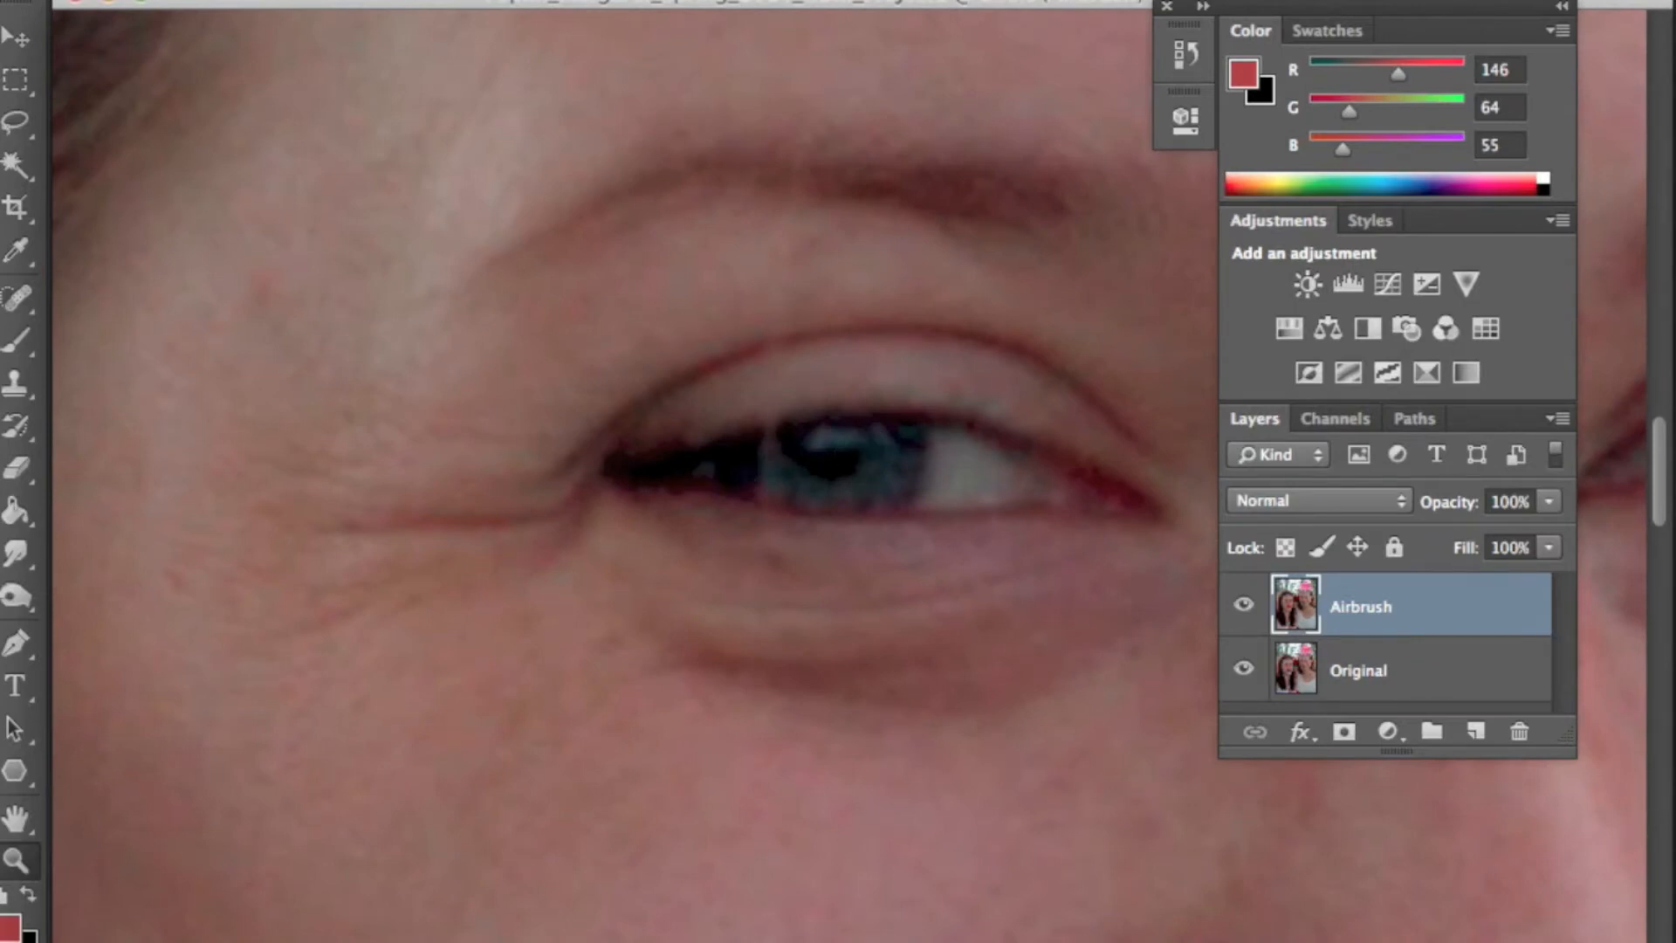
{"action": "left_click", "coordinate": [772, 1]}
{"action": "mouse_move", "coordinate": [906, 241]}
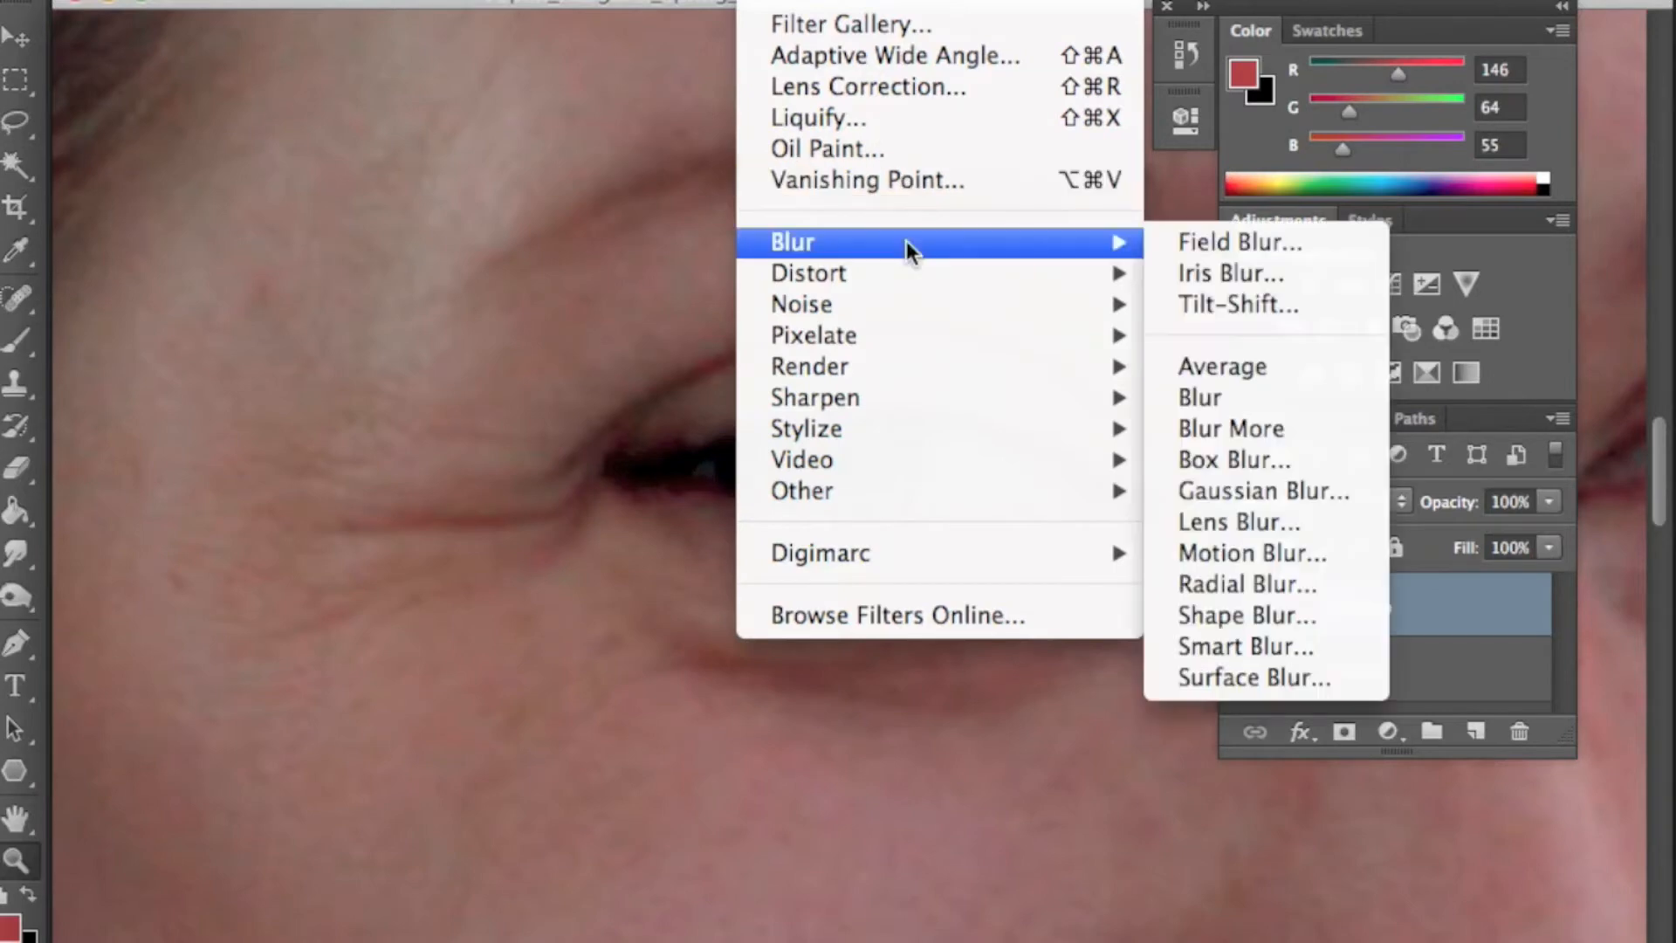
{"action": "left_click", "coordinate": [1338, 488]}
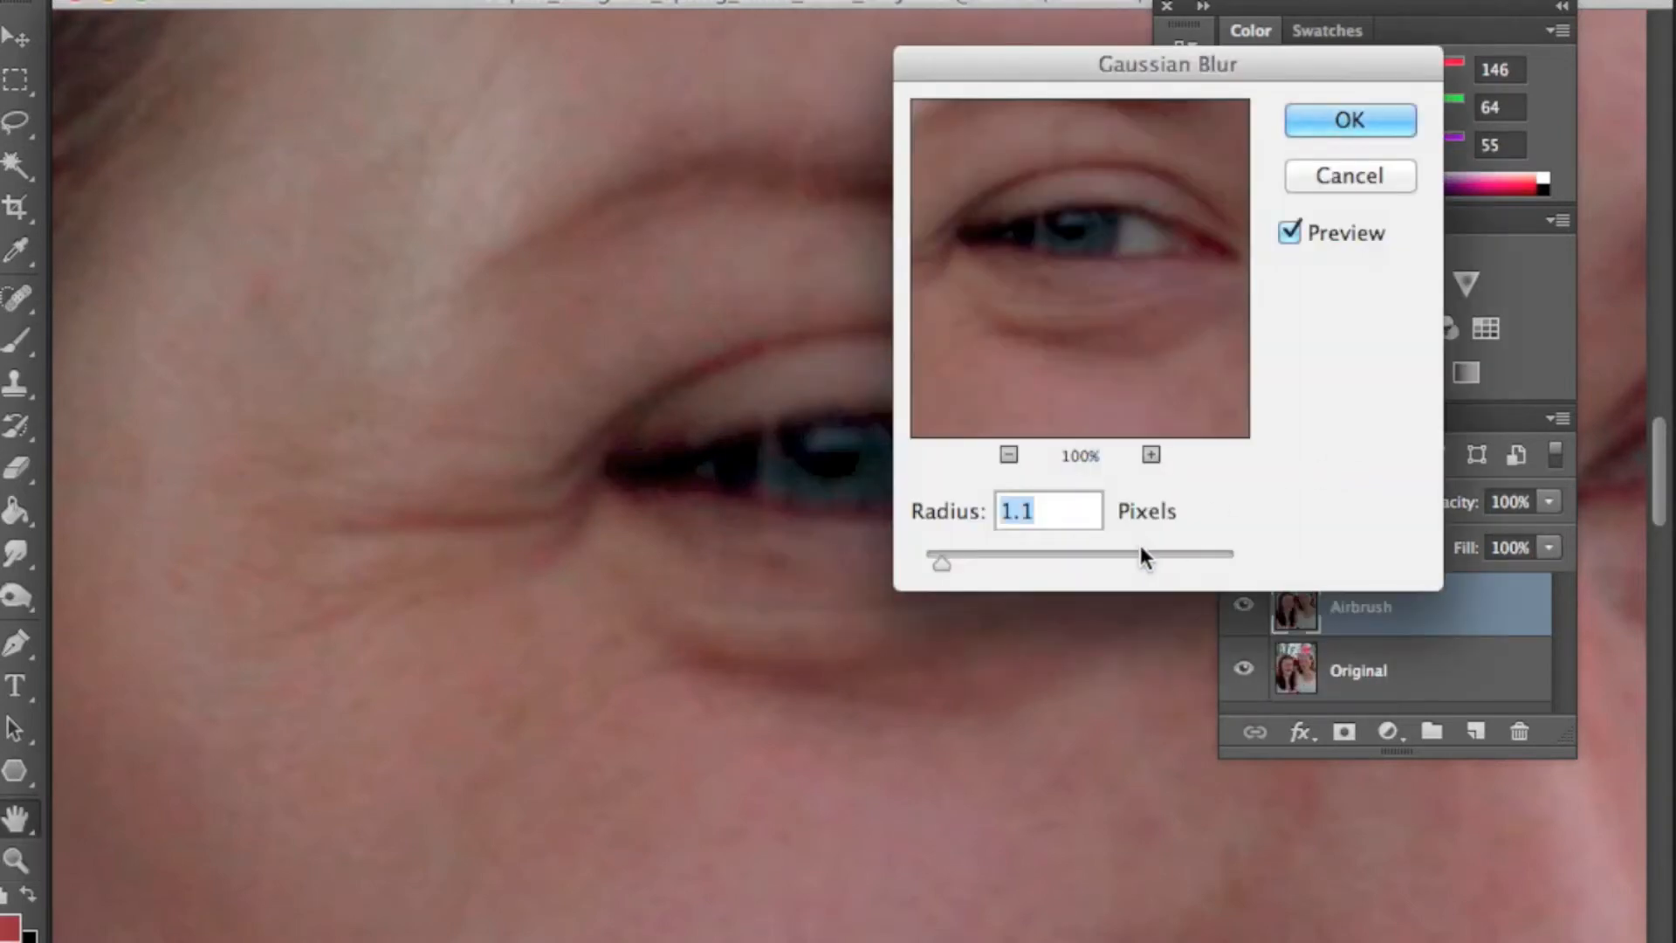
{"action": "left_click_drag", "start_coordinate": [943, 561], "coordinate": [956, 562]}
{"action": "left_click", "coordinate": [1297, 230]}
{"action": "left_click", "coordinate": [1297, 229]}
{"action": "left_click", "coordinate": [1297, 230]}
{"action": "left_click", "coordinate": [1297, 228]}
{"action": "left_click", "coordinate": [1298, 229]}
{"action": "left_click", "coordinate": [1298, 229]}
{"action": "left_click", "coordinate": [1316, 120]}
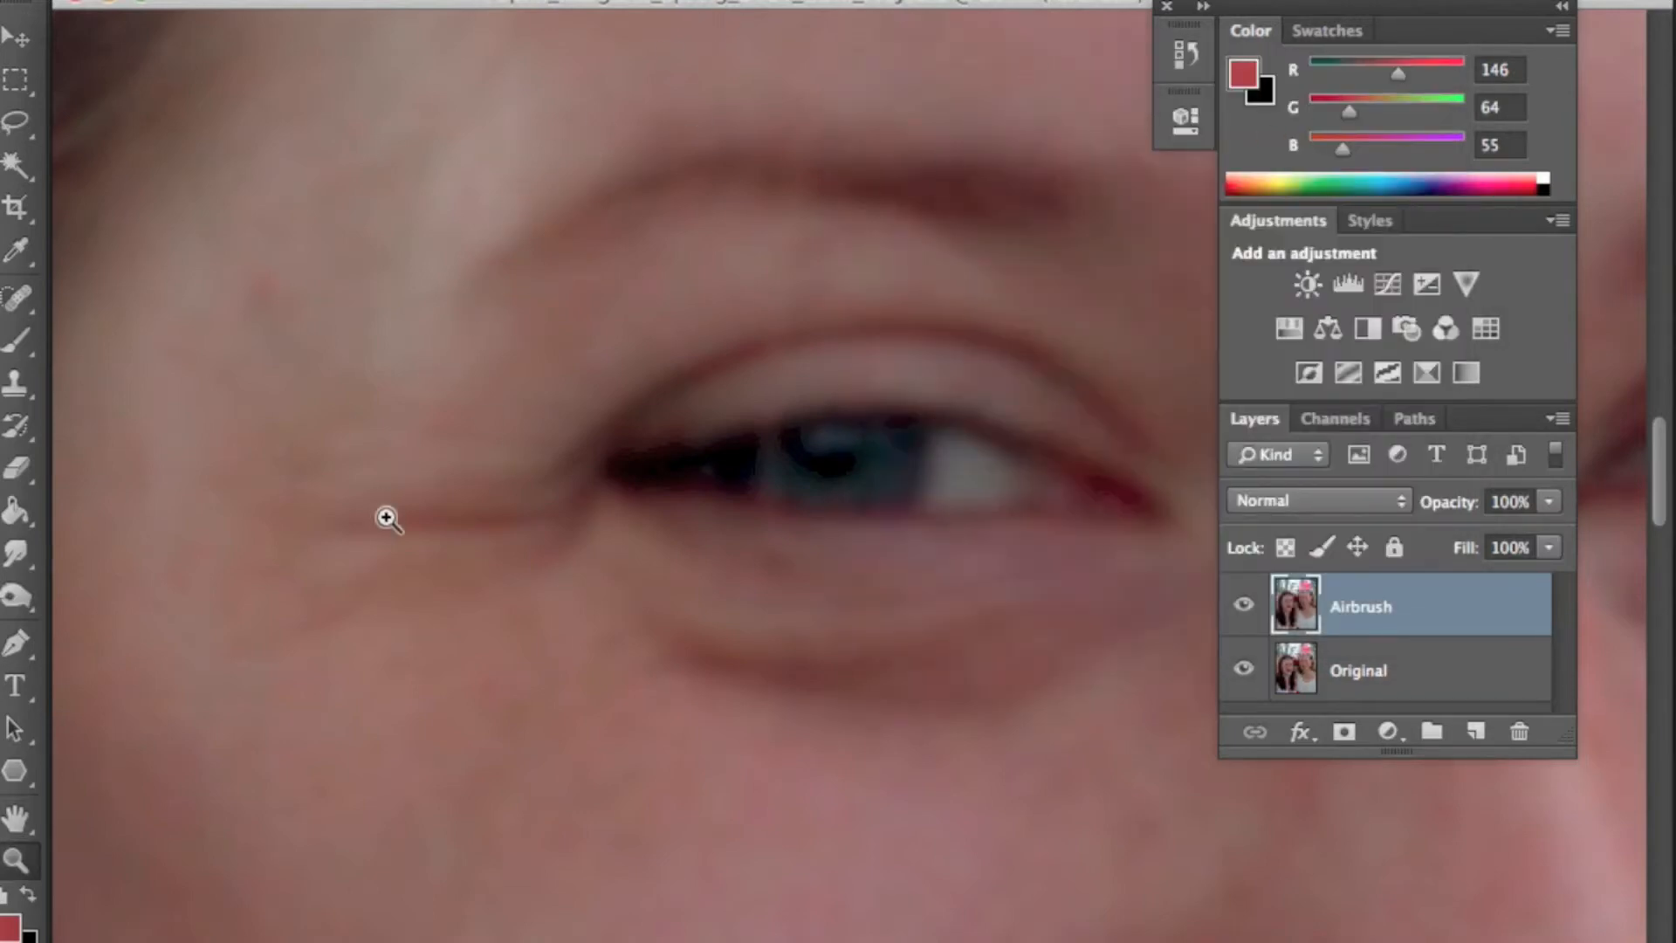
- Add 1% Gaussian noise to the Airbrush layer, checking the preview
{"action": "left_click", "coordinate": [769, 0]}
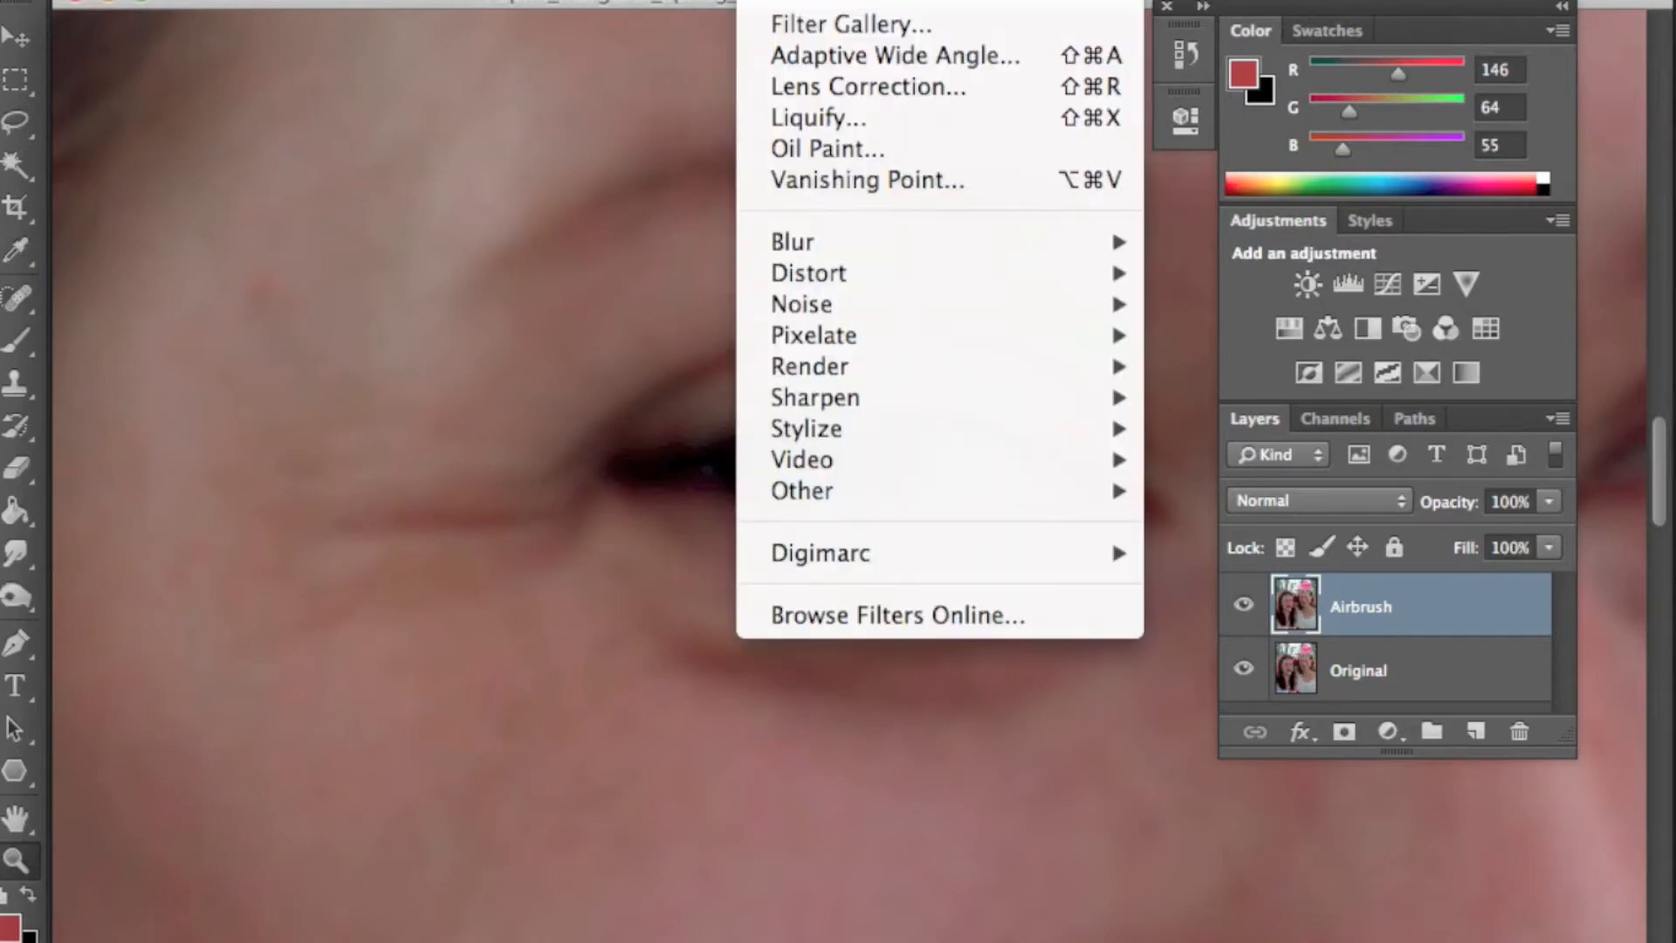
{"action": "mouse_move", "coordinate": [840, 306]}
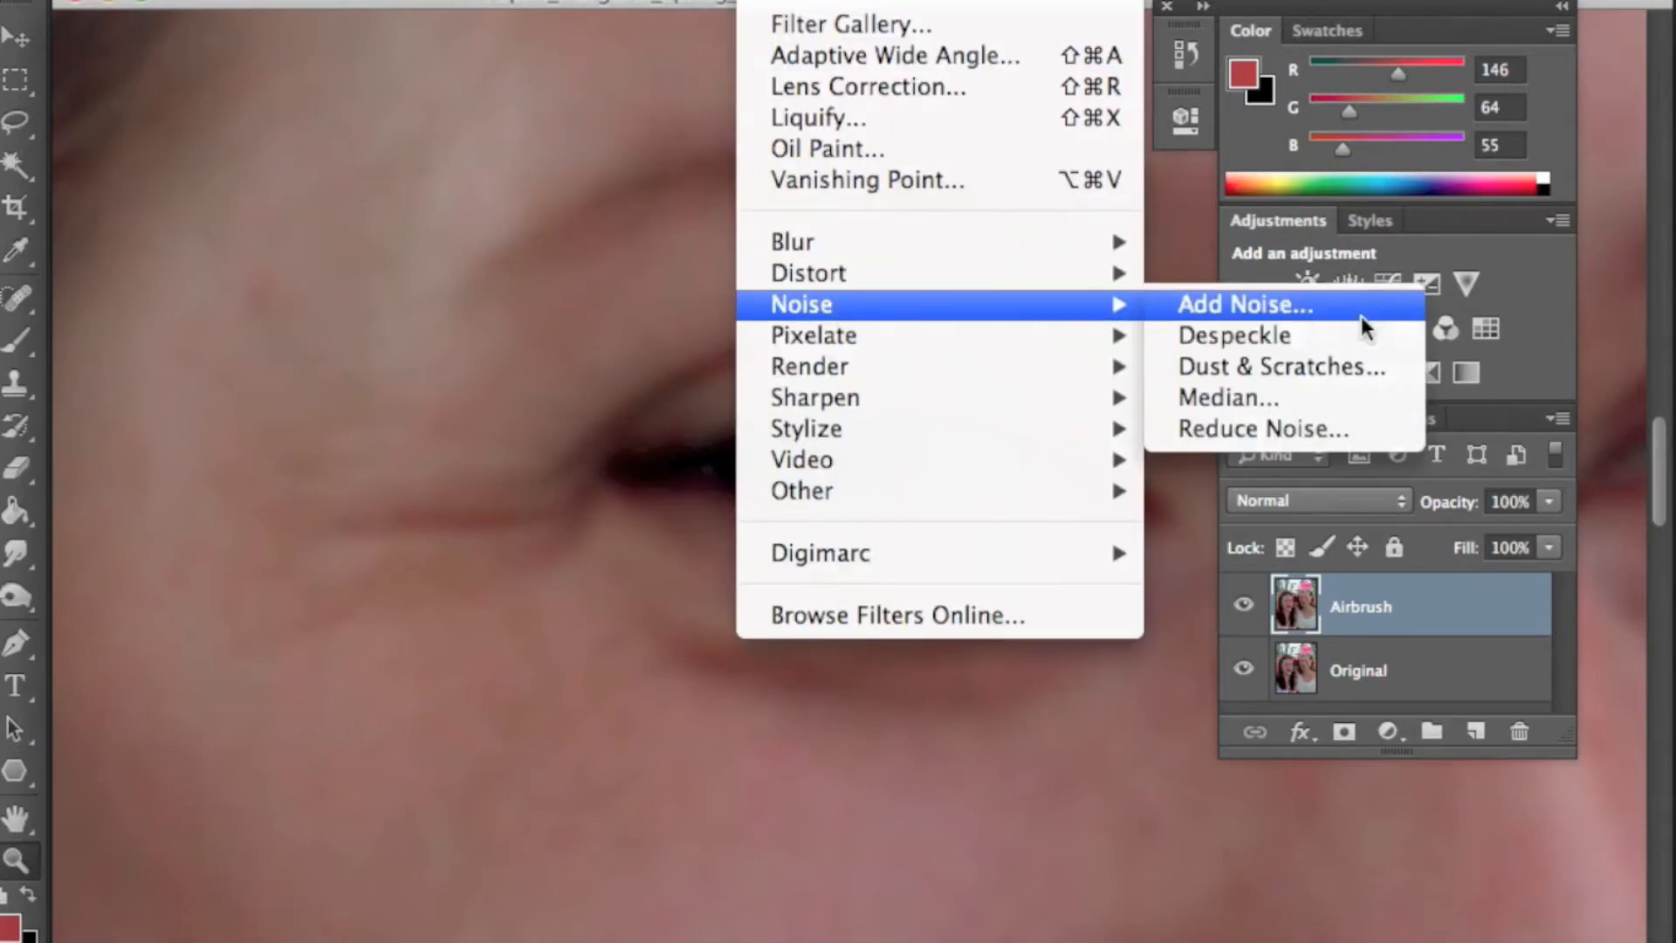
{"action": "left_click", "coordinate": [1242, 296]}
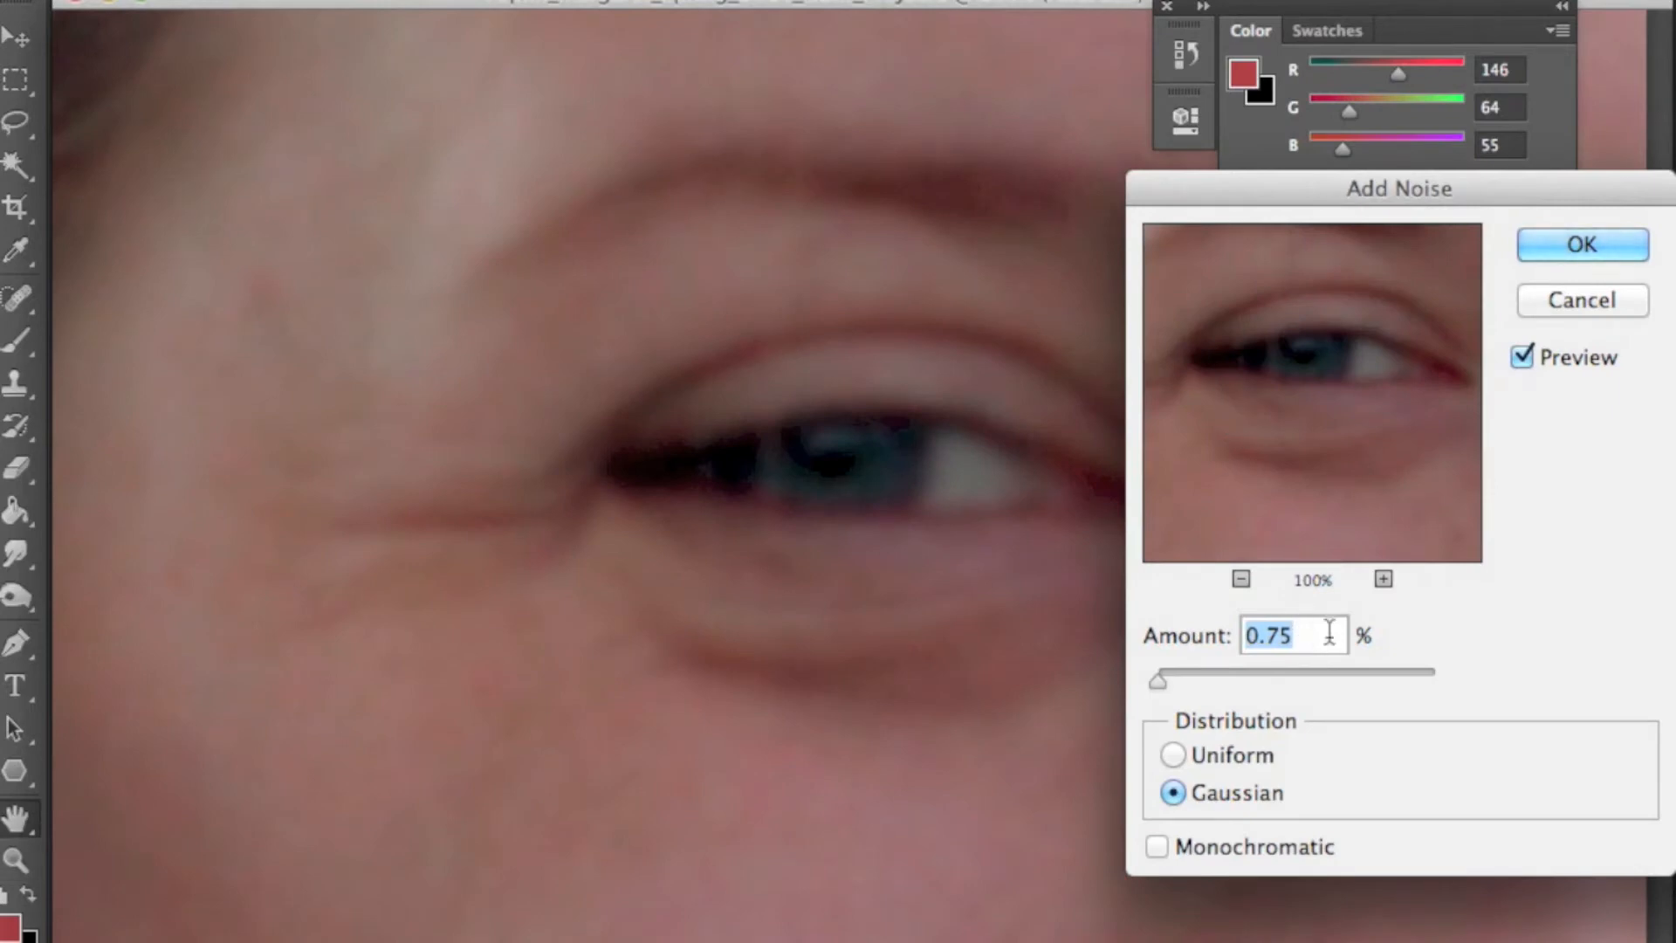
{"action": "type", "text": "1"}
{"action": "key", "text": "Tab"}
{"action": "key", "text": "Up"}
{"action": "key", "text": "Down"}
{"action": "left_click", "coordinate": [1534, 356]}
{"action": "left_click", "coordinate": [1534, 356]}
{"action": "left_click", "coordinate": [1534, 354]}
{"action": "left_click", "coordinate": [1534, 355]}
{"action": "left_click", "coordinate": [1534, 352]}
{"action": "left_click", "coordinate": [1534, 352]}
{"action": "left_click", "coordinate": [1573, 253]}
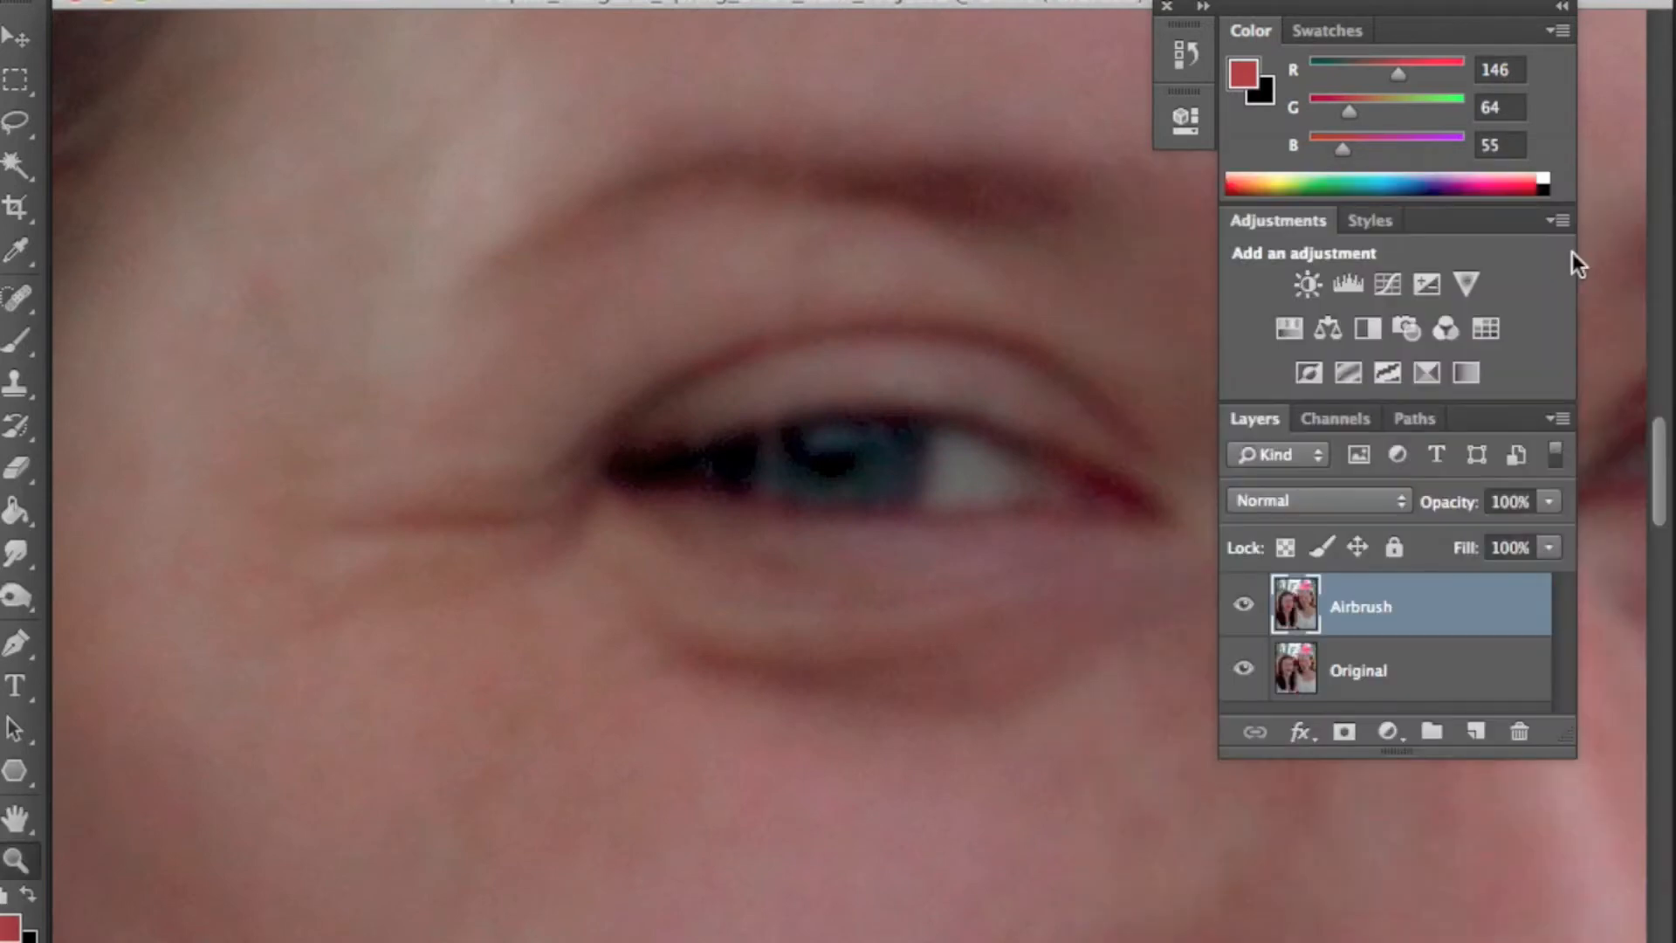
- Pan around the face to examine the blurred and noised skin
{"action": "left_click_drag", "start_coordinate": [963, 388], "coordinate": [704, 449]}
{"action": "left_click_drag", "start_coordinate": [881, 297], "coordinate": [628, 363]}
{"action": "left_click_drag", "start_coordinate": [873, 166], "coordinate": [1029, 291]}
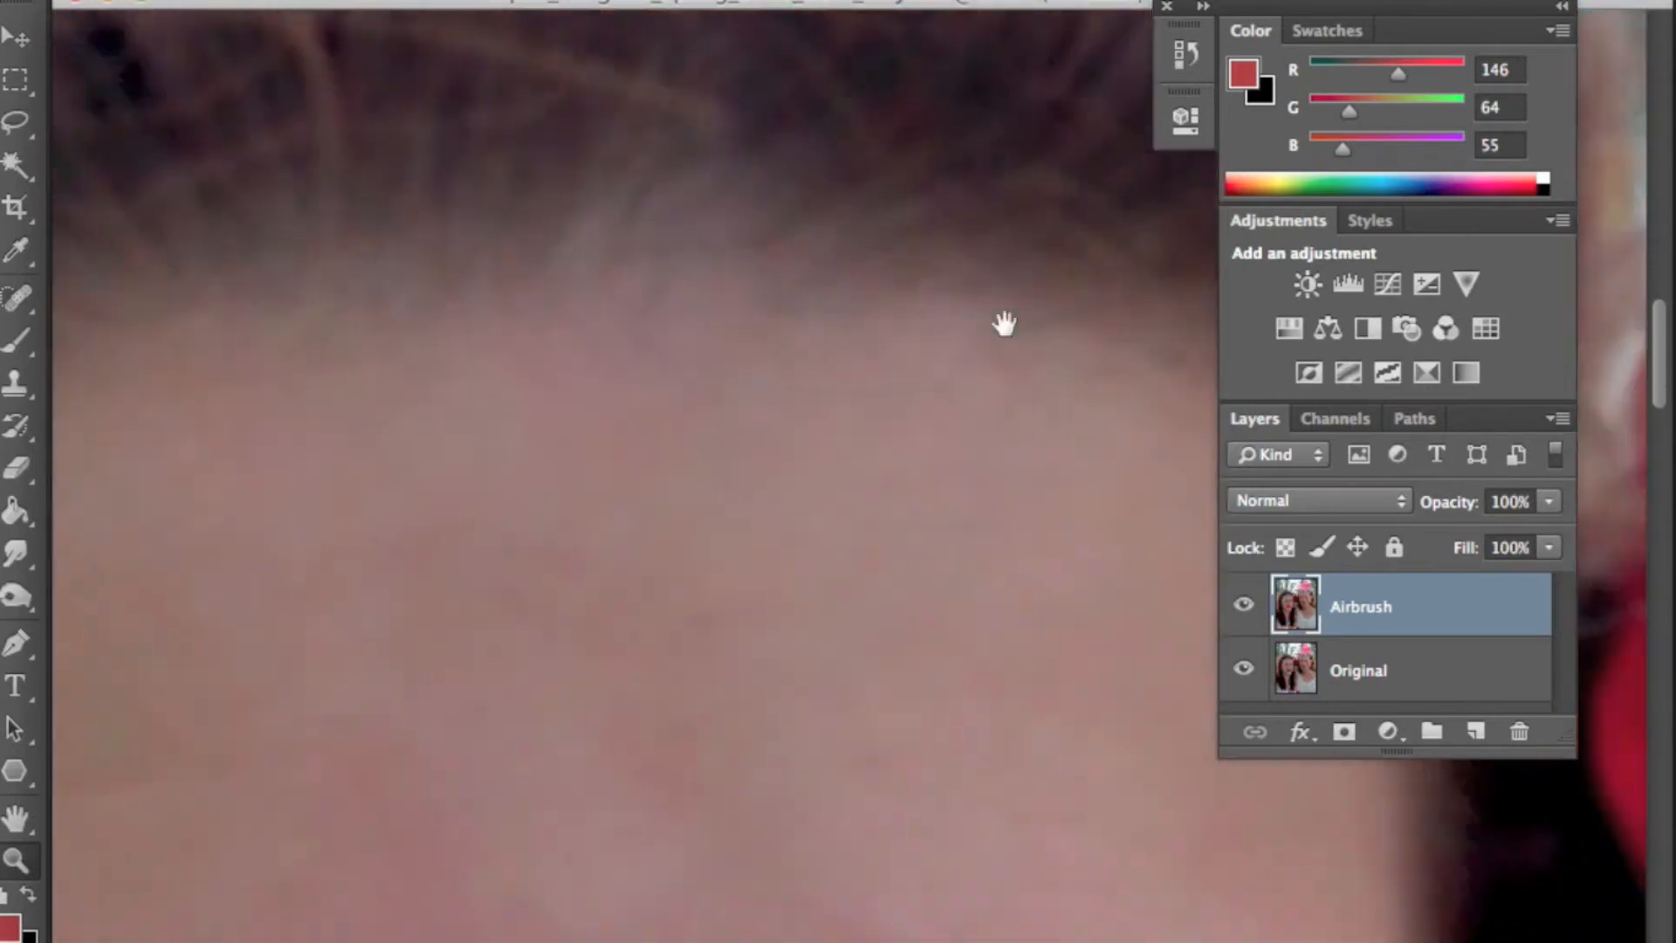
{"action": "left_click_drag", "start_coordinate": [935, 547], "coordinate": [868, 344]}
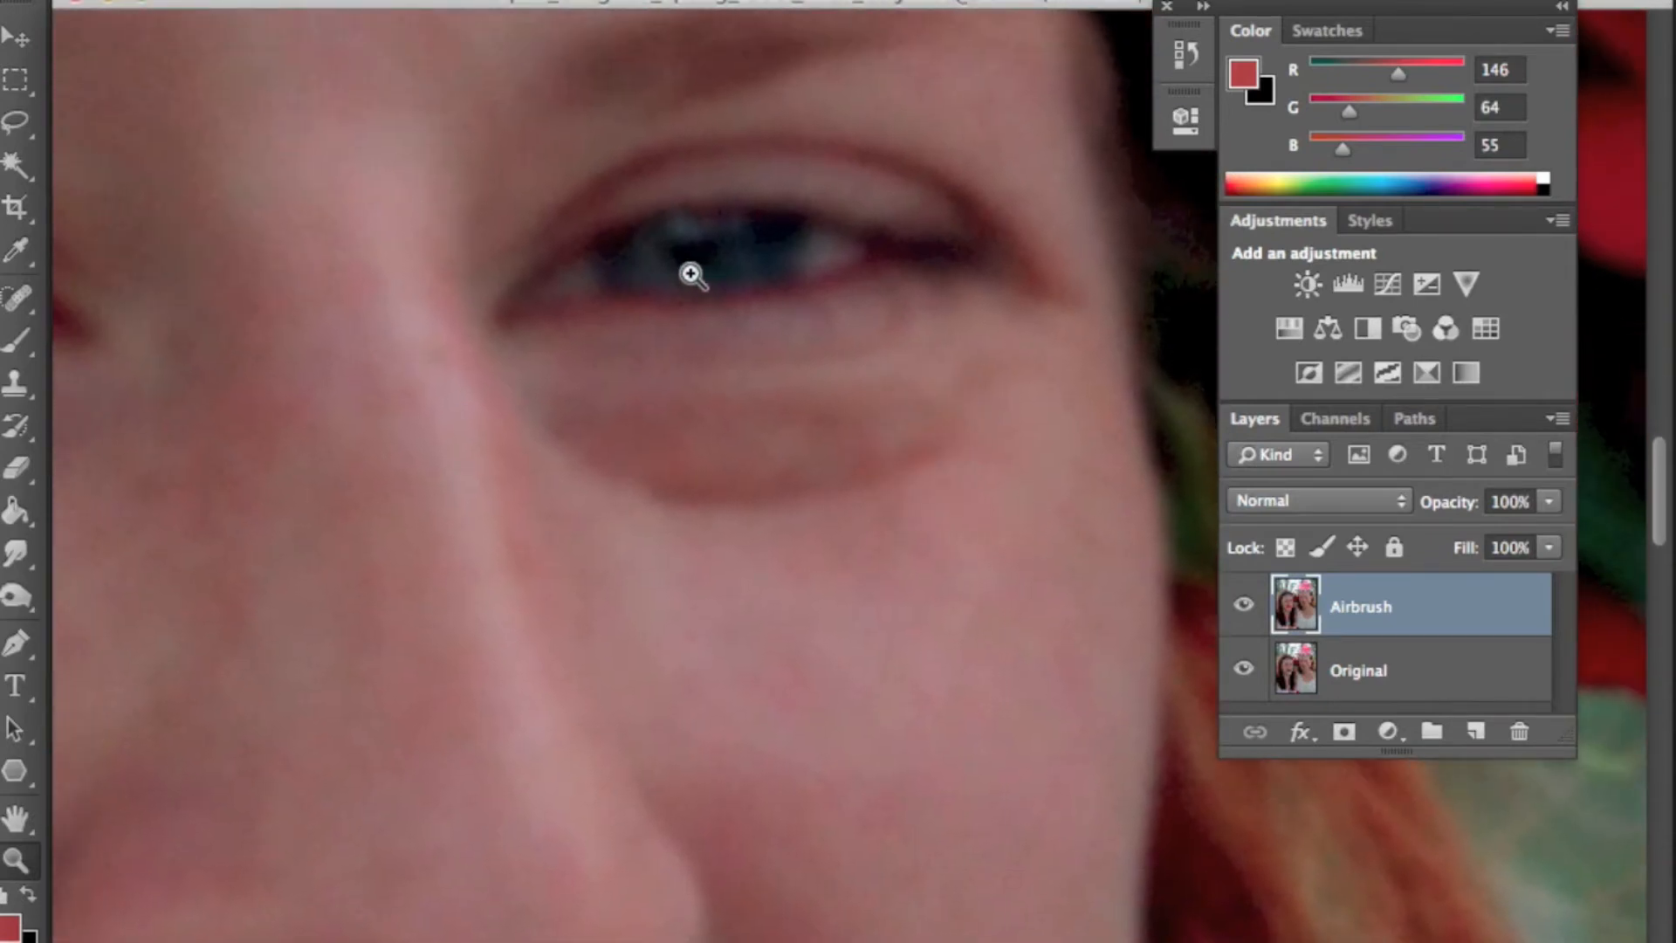
{"action": "left_click_drag", "start_coordinate": [999, 74], "coordinate": [1010, 261]}
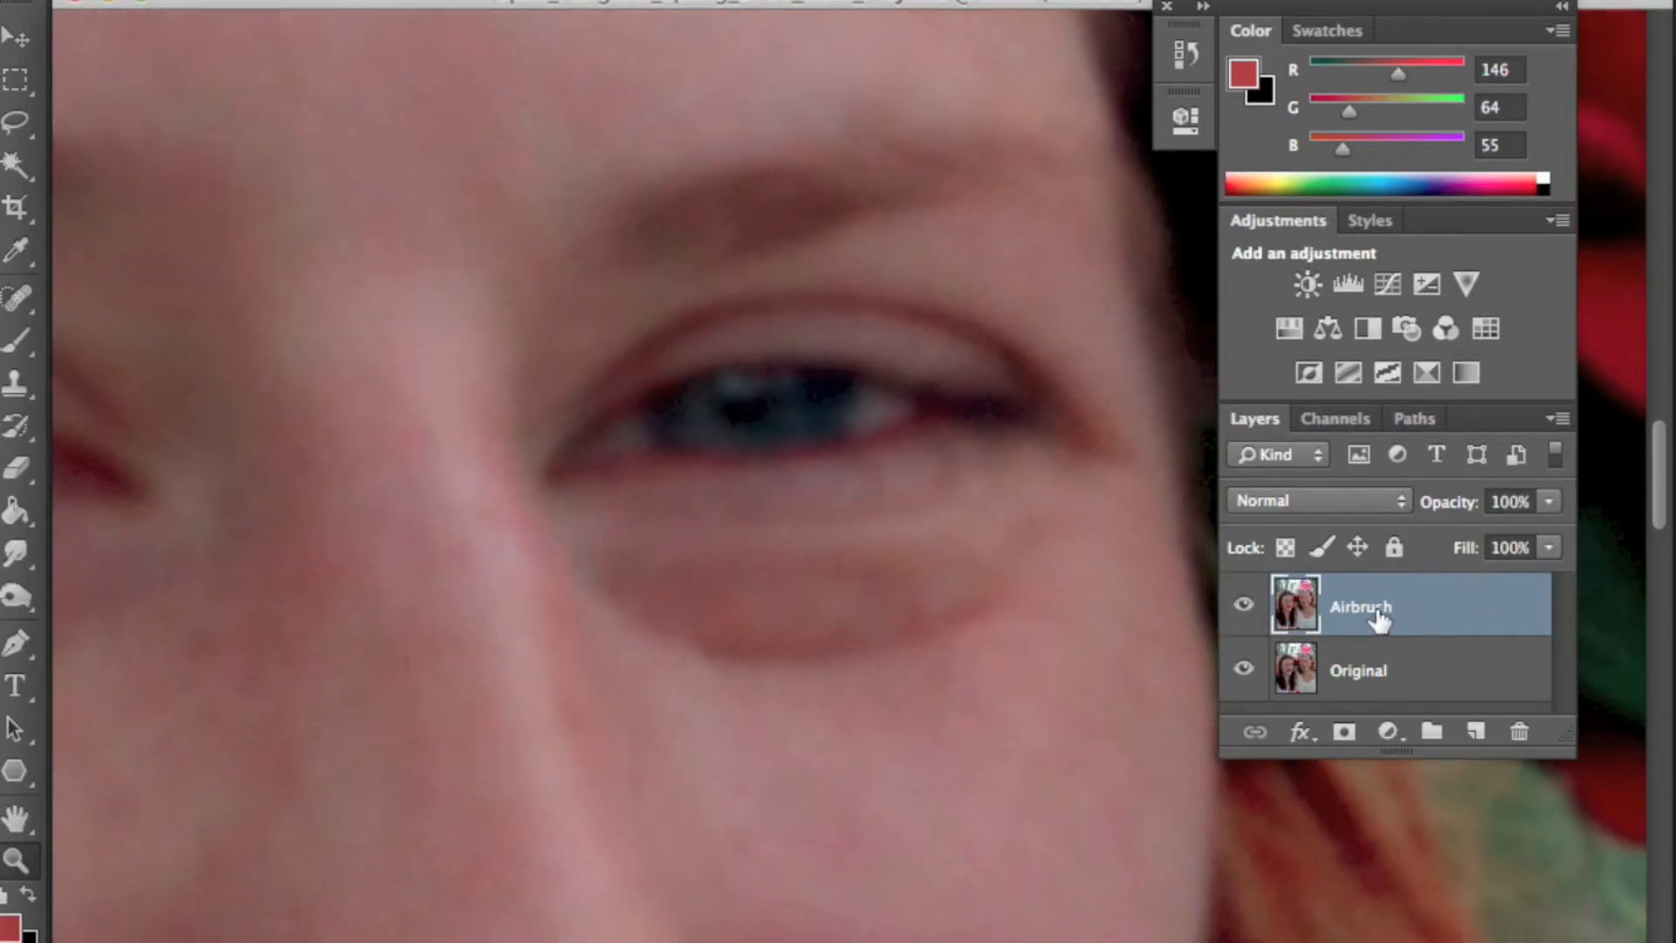
- Add a layer mask to the Airbrush layer and set the foreground colour to black
{"action": "left_click", "coordinate": [1344, 733]}
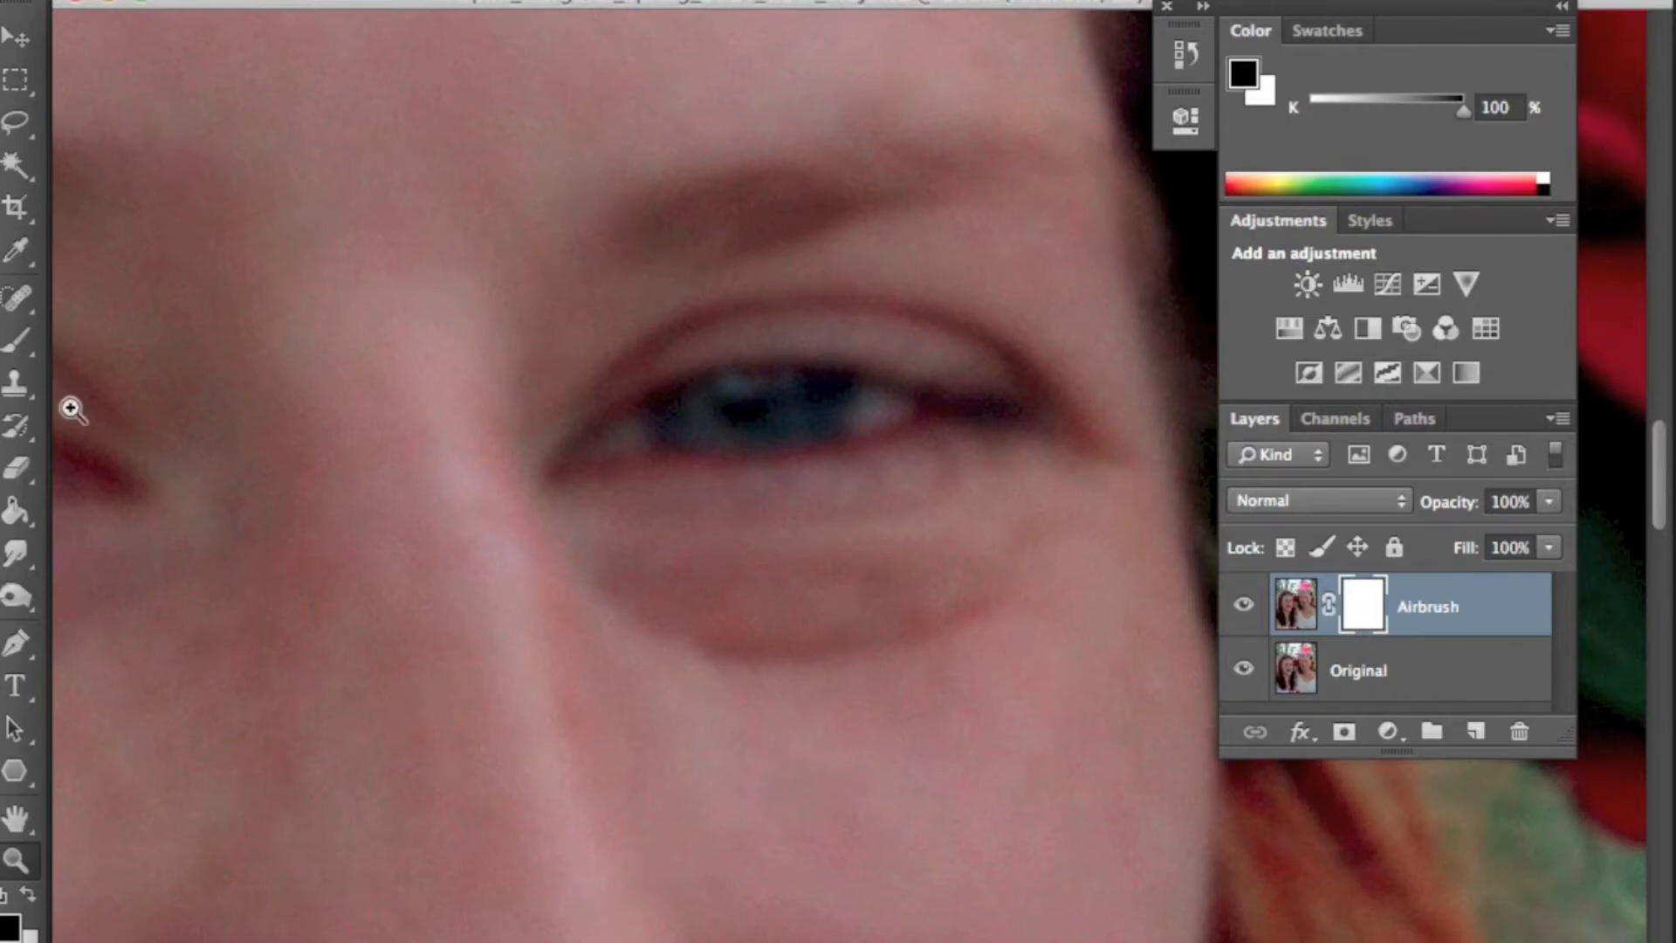
{"action": "mouse_move", "coordinate": [17, 510]}
{"action": "left_mouse_down"}
{"action": "mouse_move", "coordinate": [108, 499]}
{"action": "mouse_move", "coordinate": [112, 529]}
{"action": "left_mouse_up"}
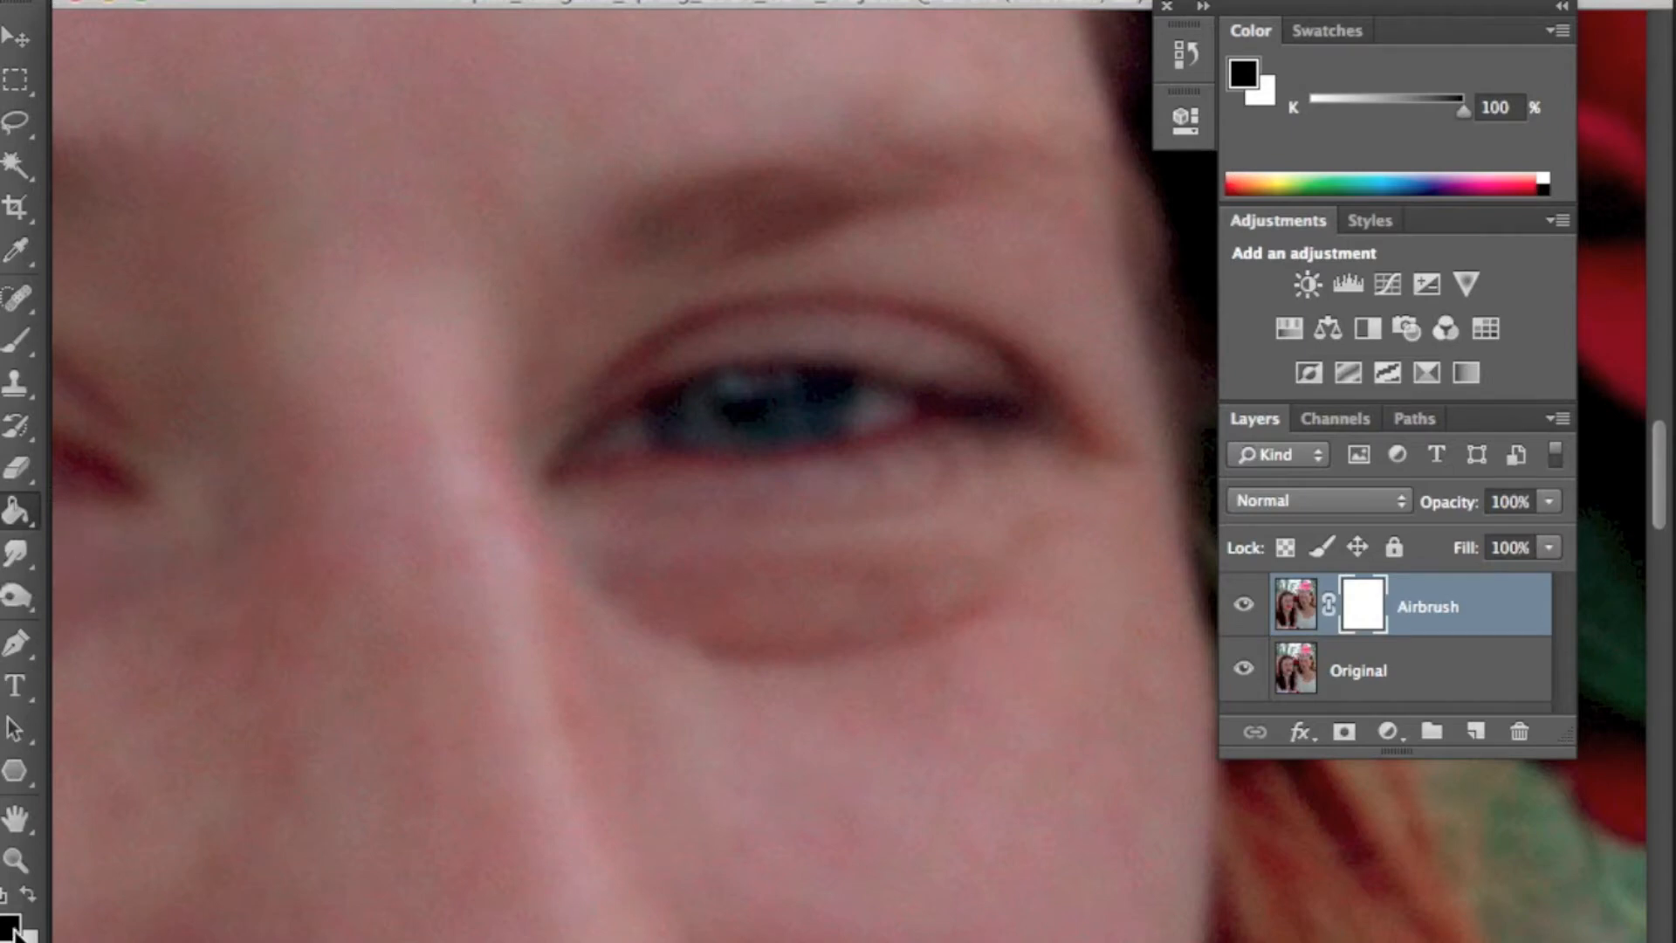
{"action": "left_click", "coordinate": [12, 927]}
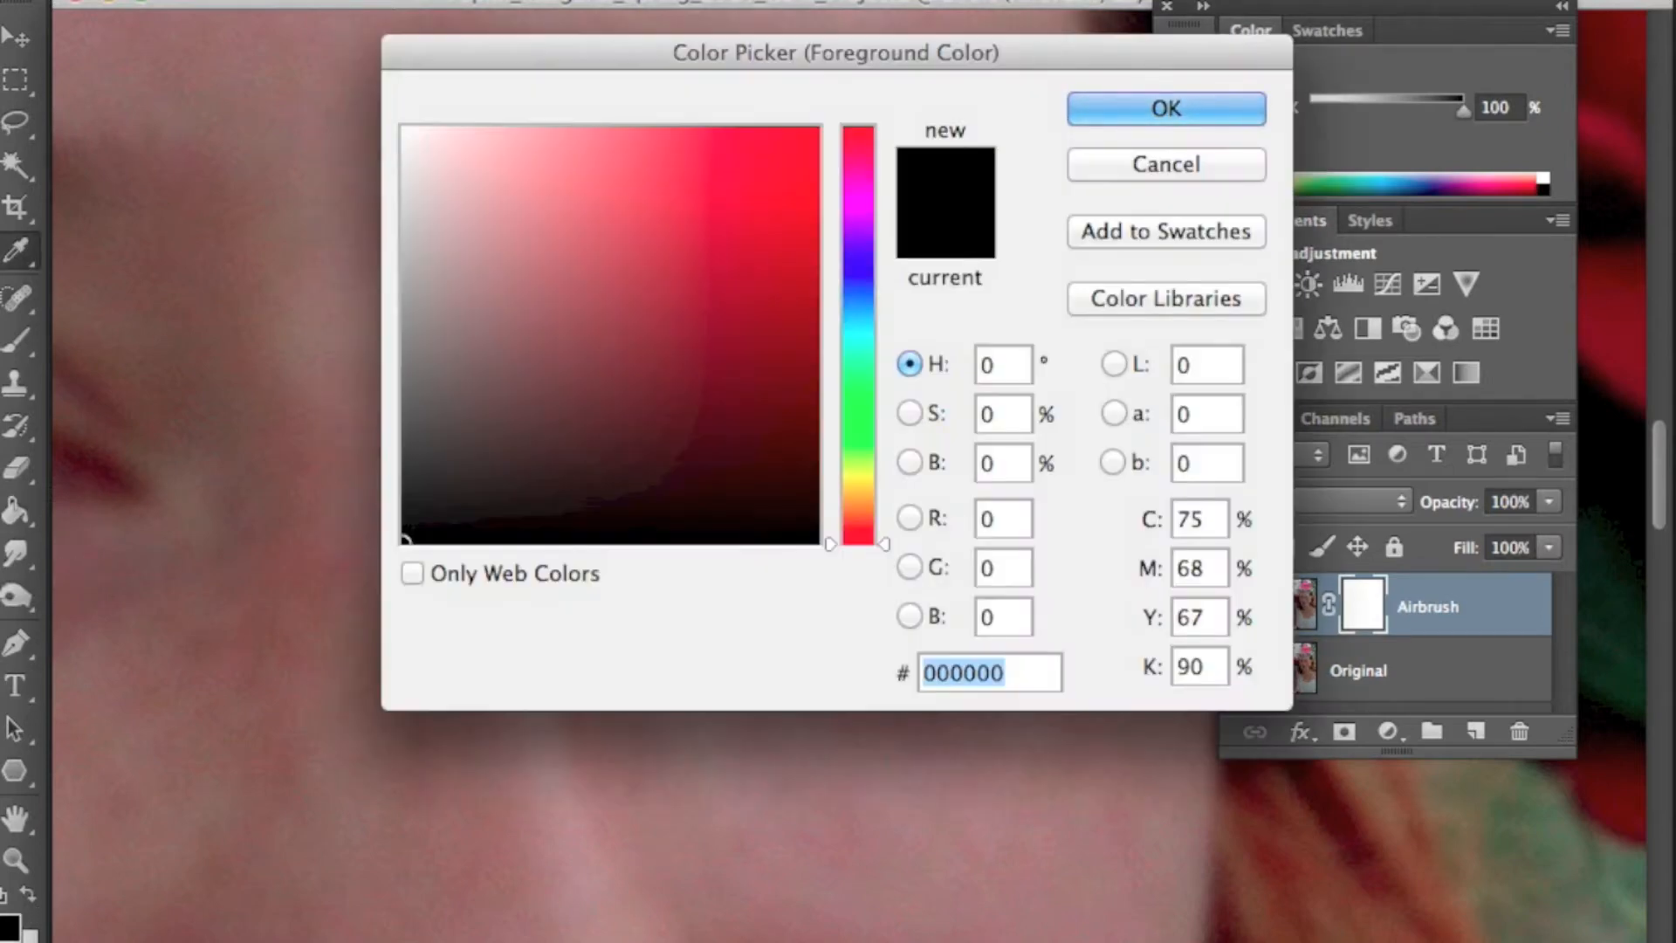
{"action": "left_click", "coordinate": [1163, 104]}
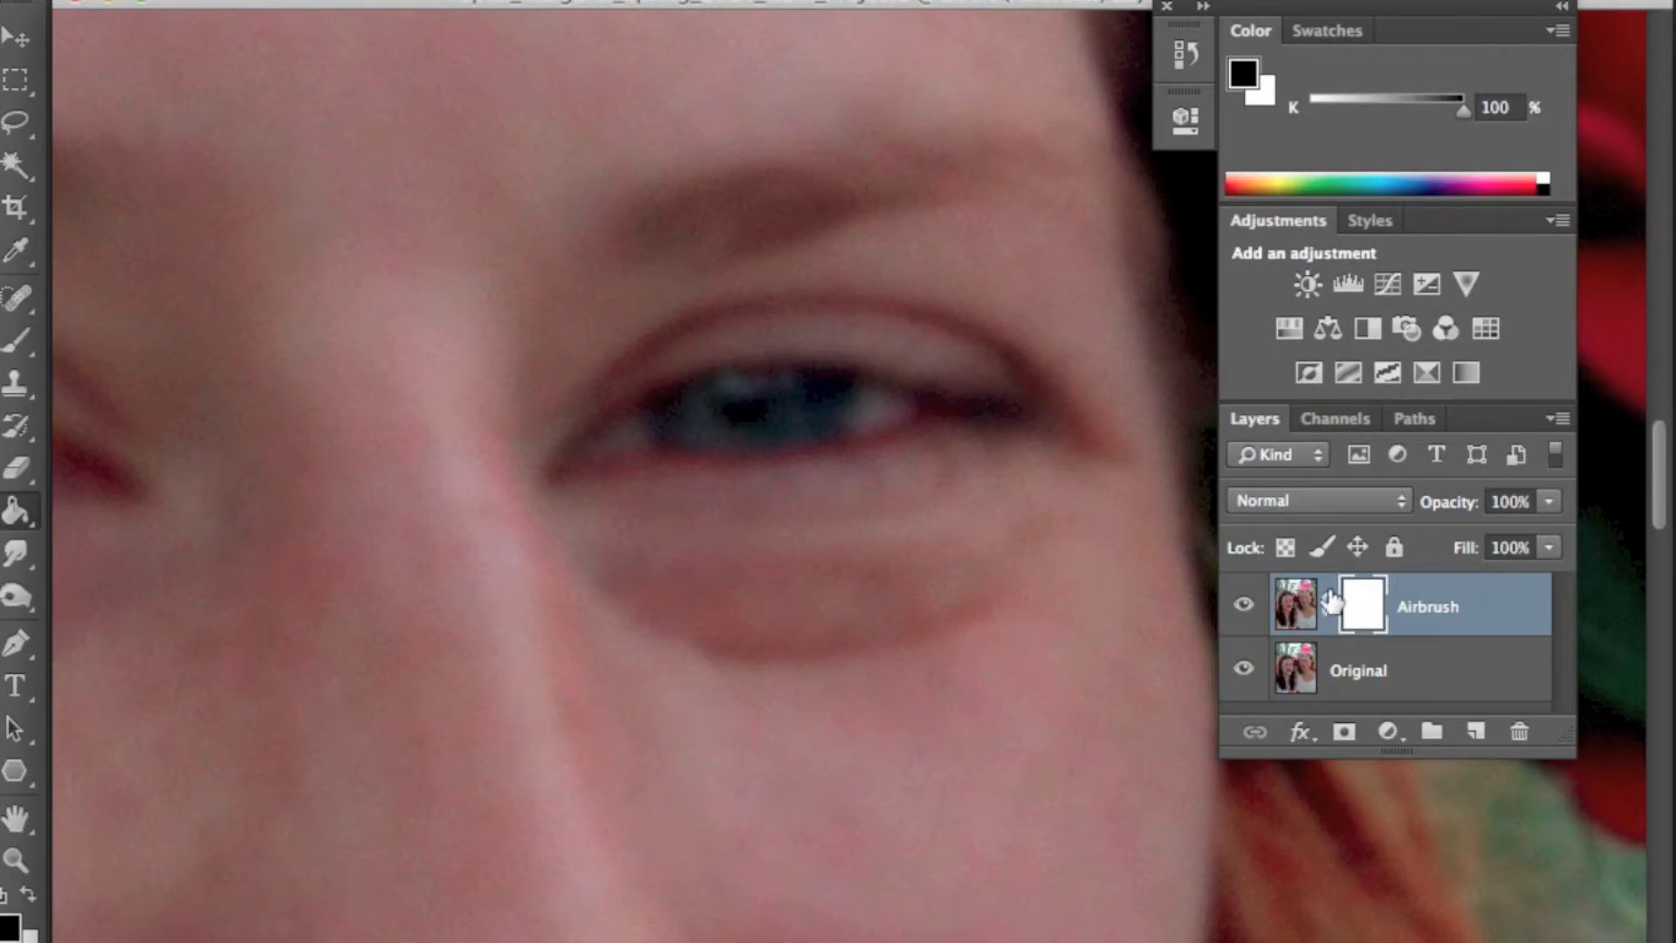
{"action": "left_click", "coordinate": [1295, 606]}
{"action": "left_click", "coordinate": [742, 489]}
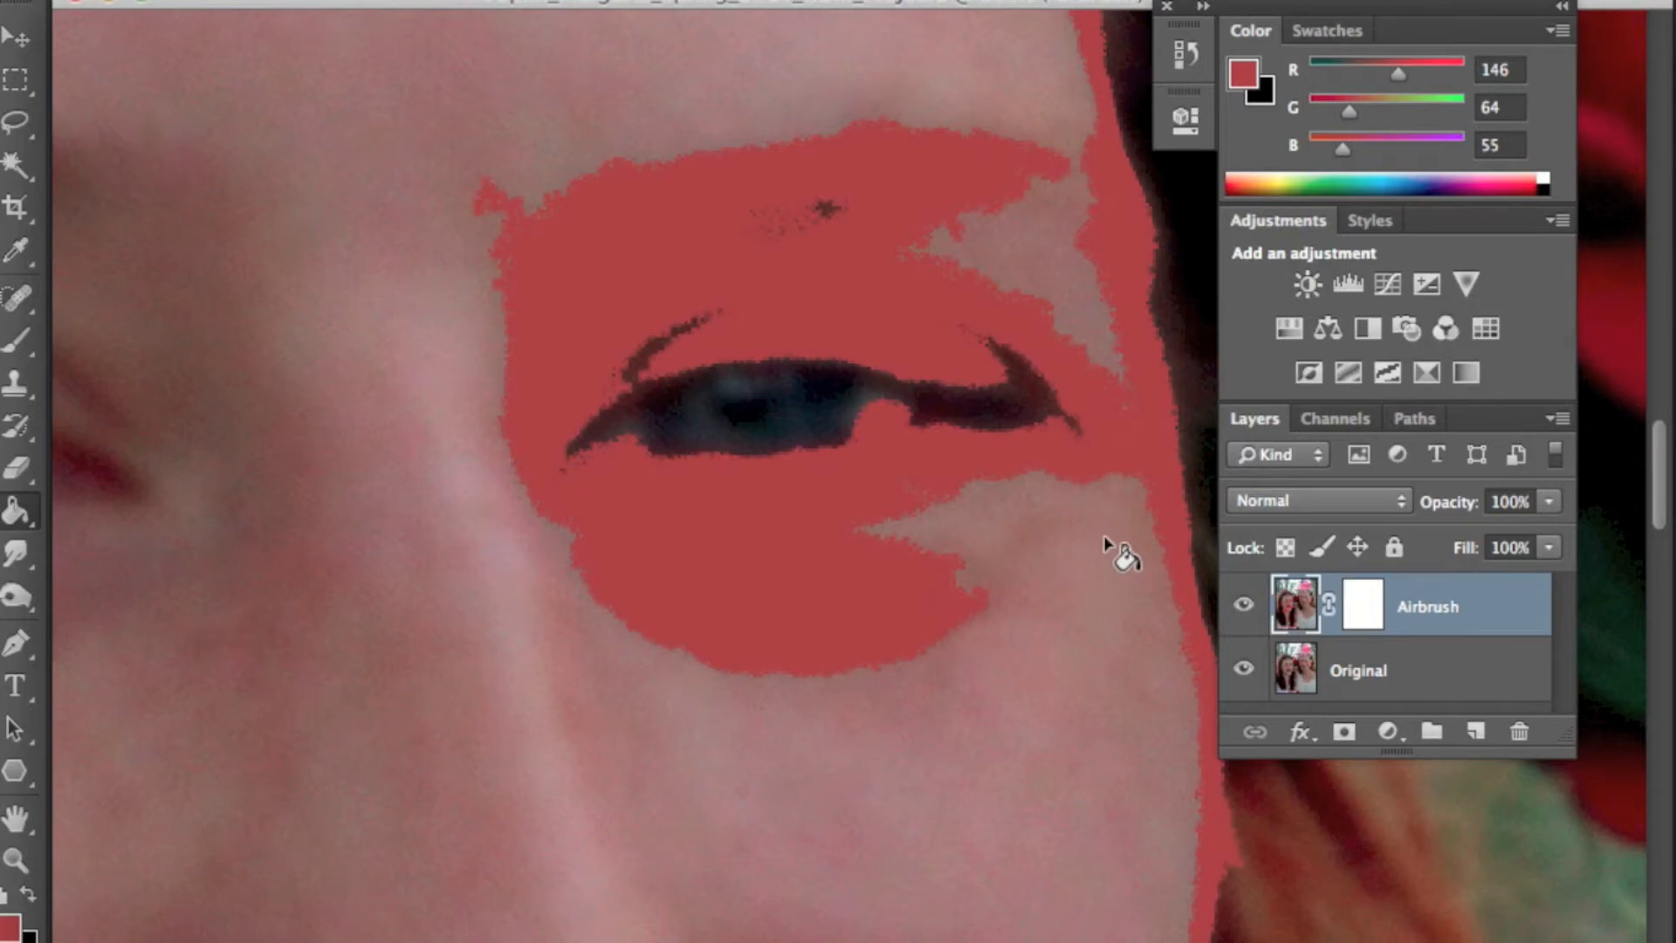
{"action": "key", "text": "super+z"}
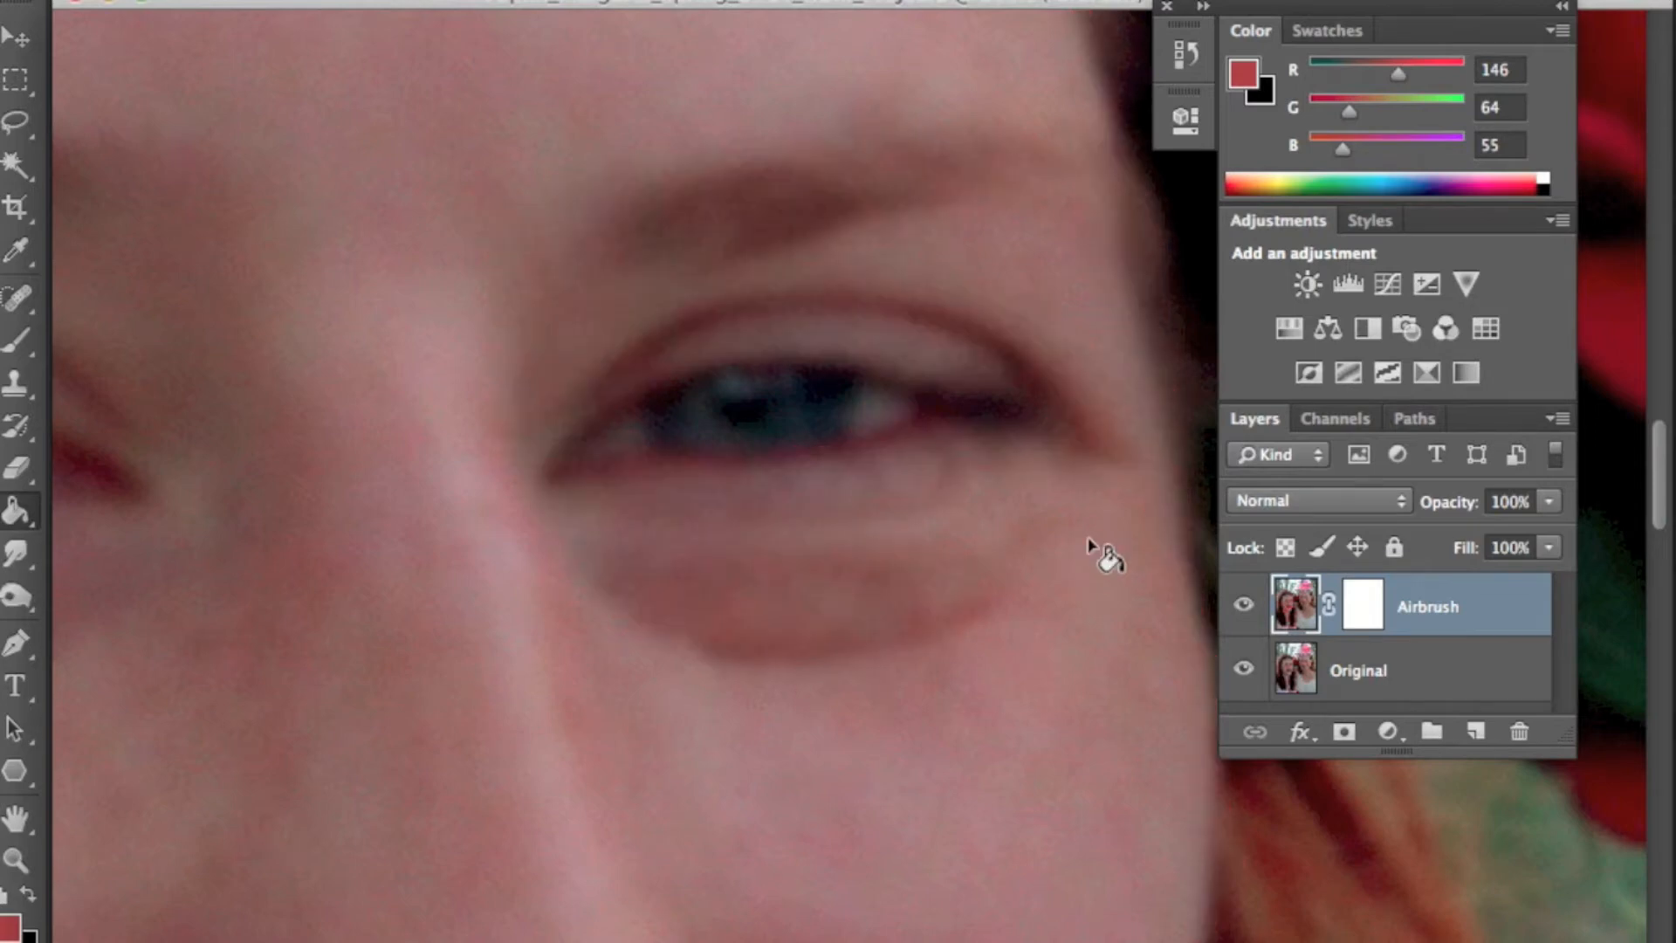
- Fill the Airbrush layer mask with black using the Paint Bucket
{"action": "left_click", "coordinate": [7, 894]}
{"action": "left_click", "coordinate": [1358, 607]}
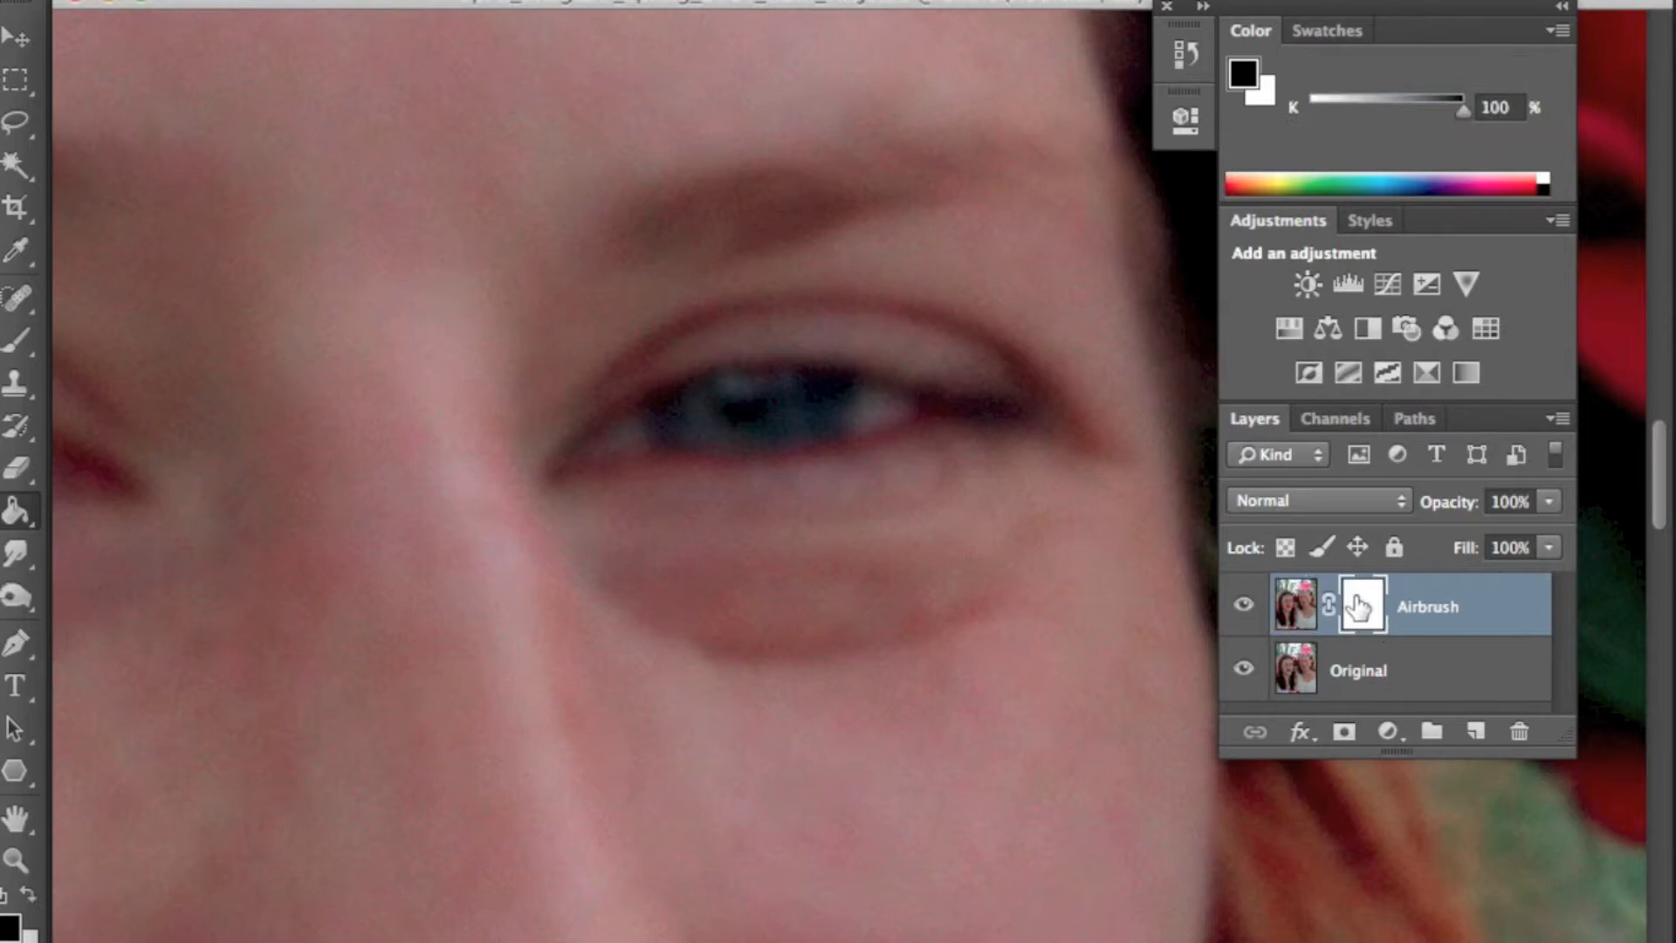
{"action": "left_click", "coordinate": [703, 220]}
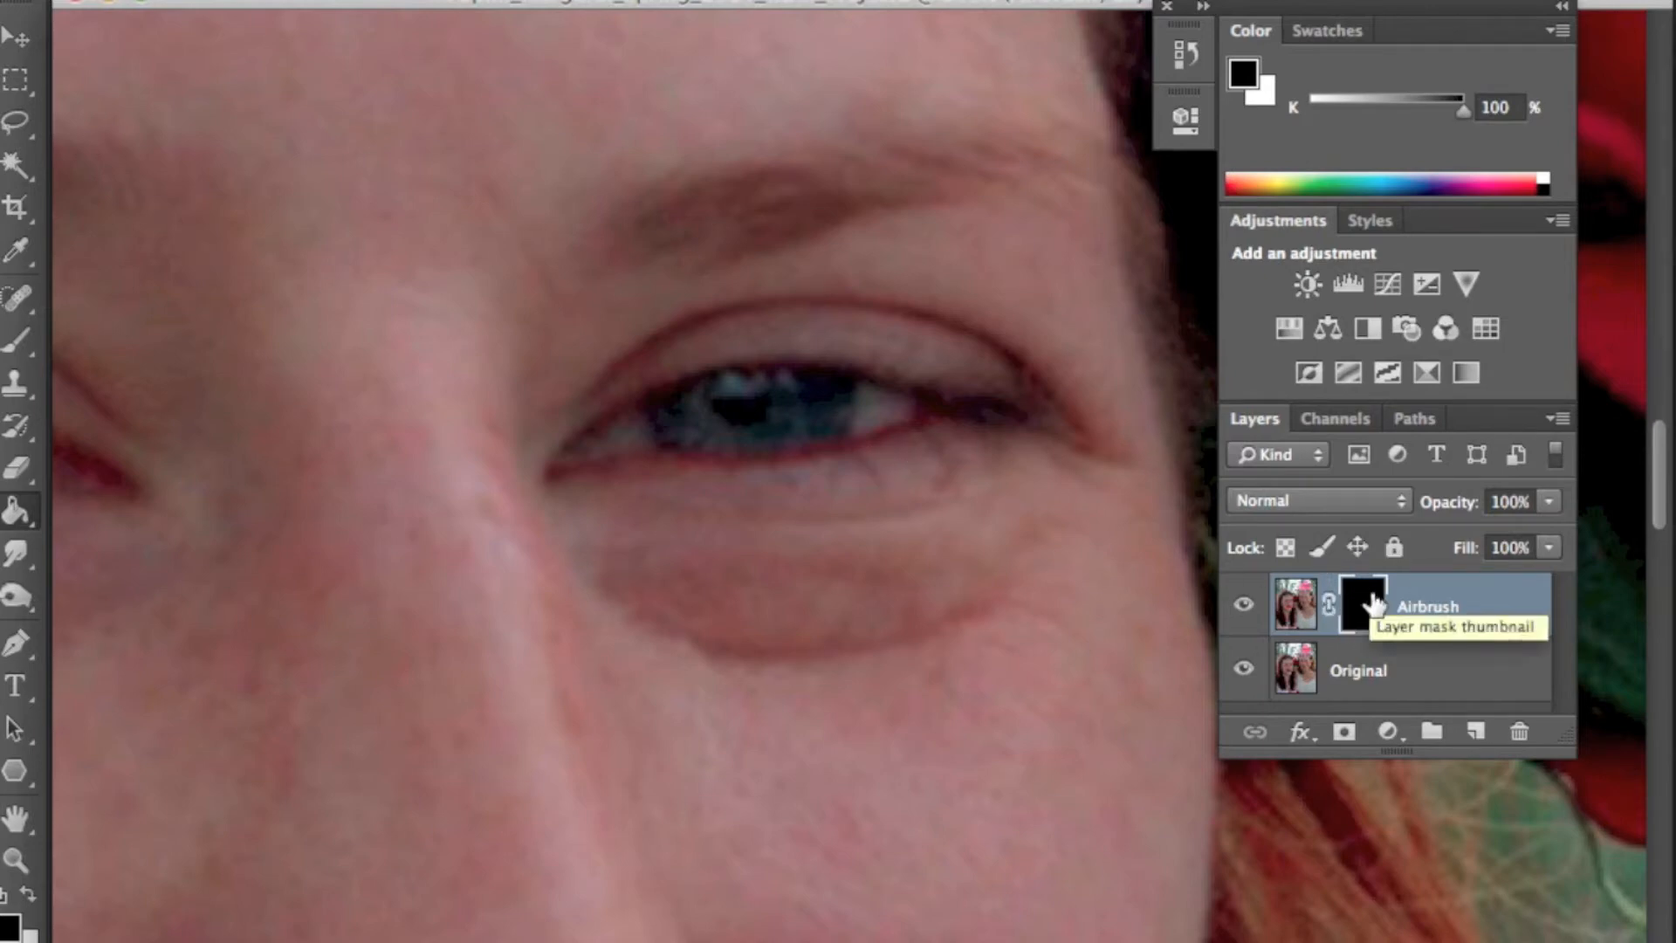
- Paint white with a soft round brush on the Airbrush mask over the skin around the eye
{"action": "key", "text": "b"}
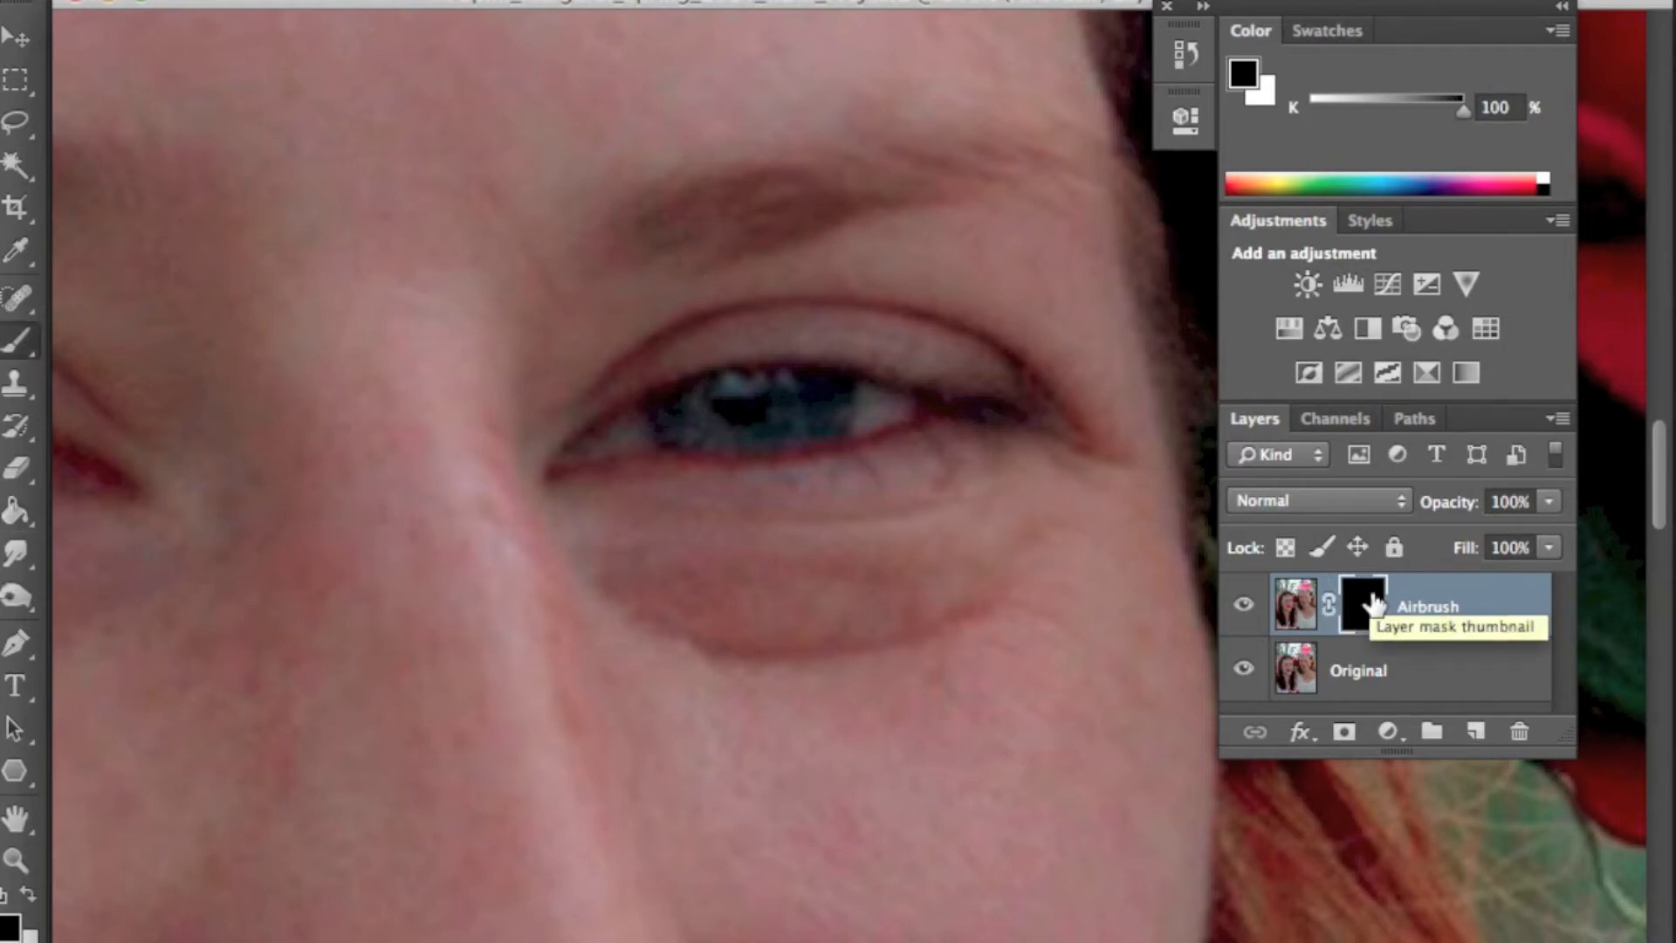
{"action": "left_click_drag", "start_coordinate": [15, 345], "coordinate": [117, 336]}
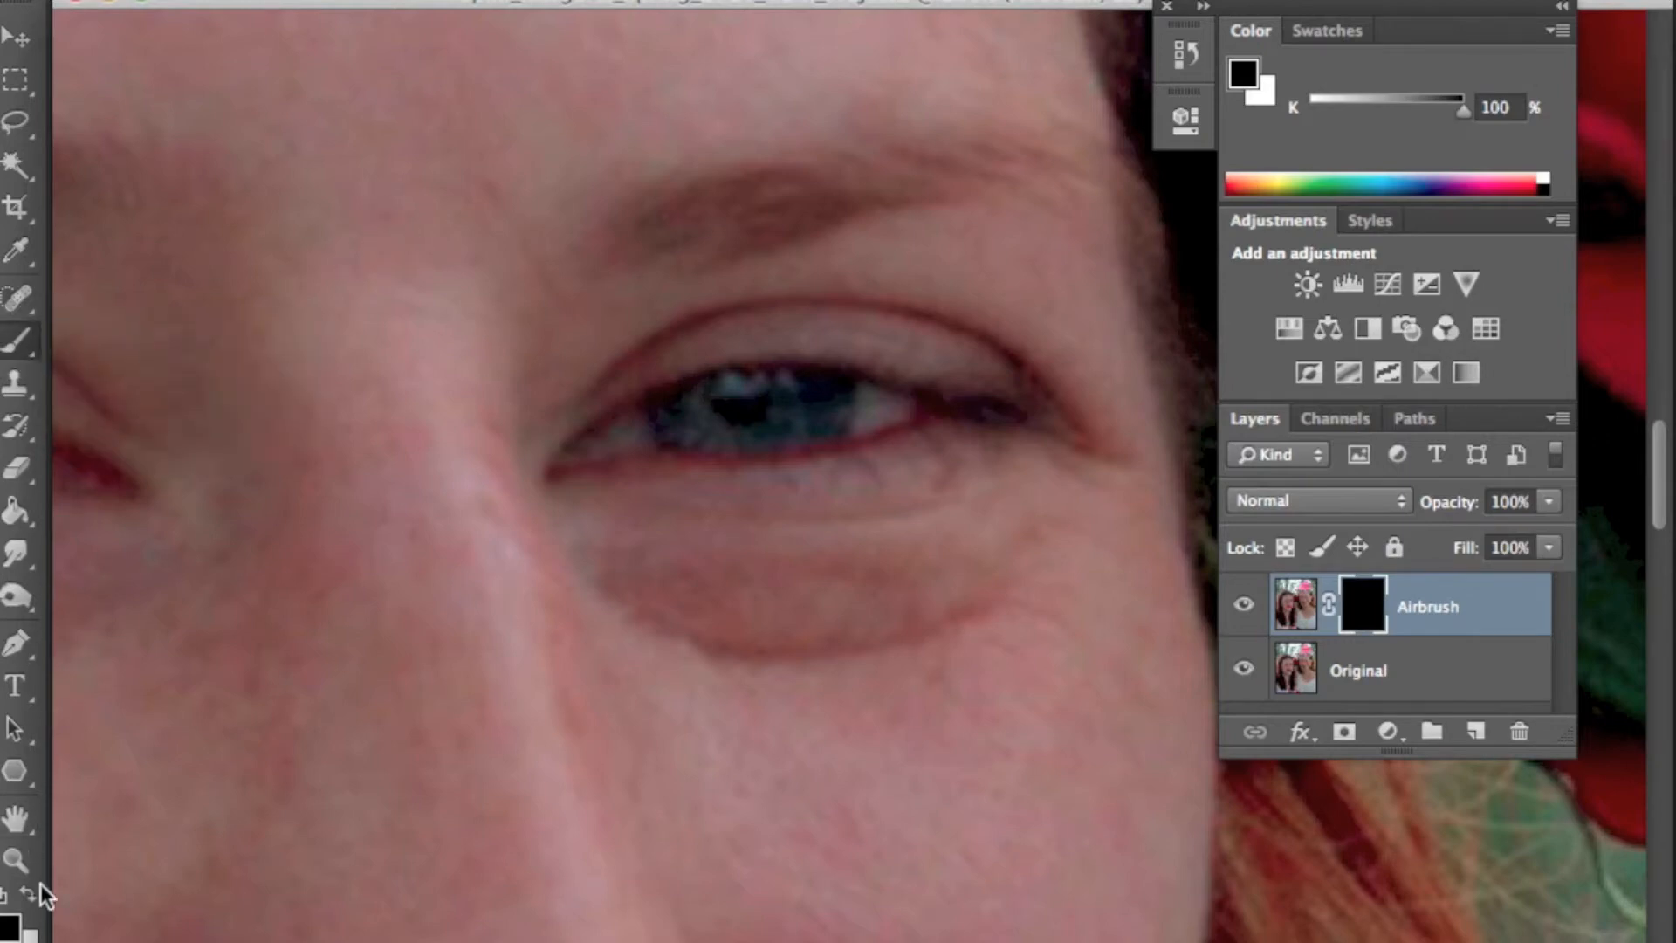
{"action": "key", "text": "x"}
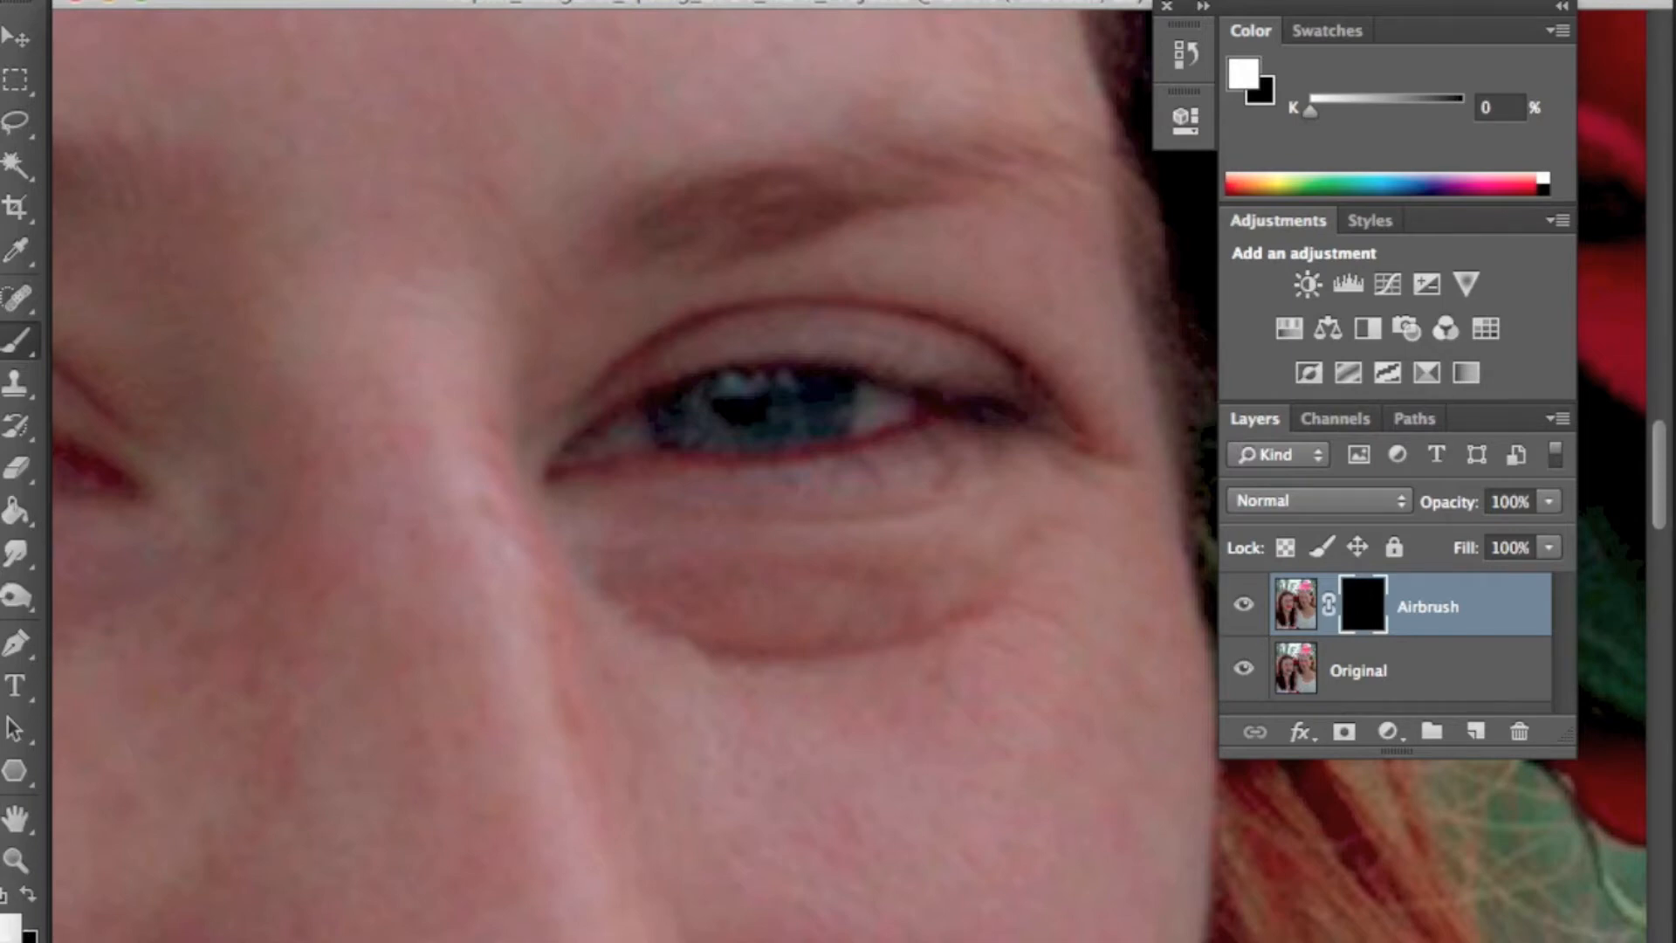
{"action": "left_click", "coordinate": [54, 2]}
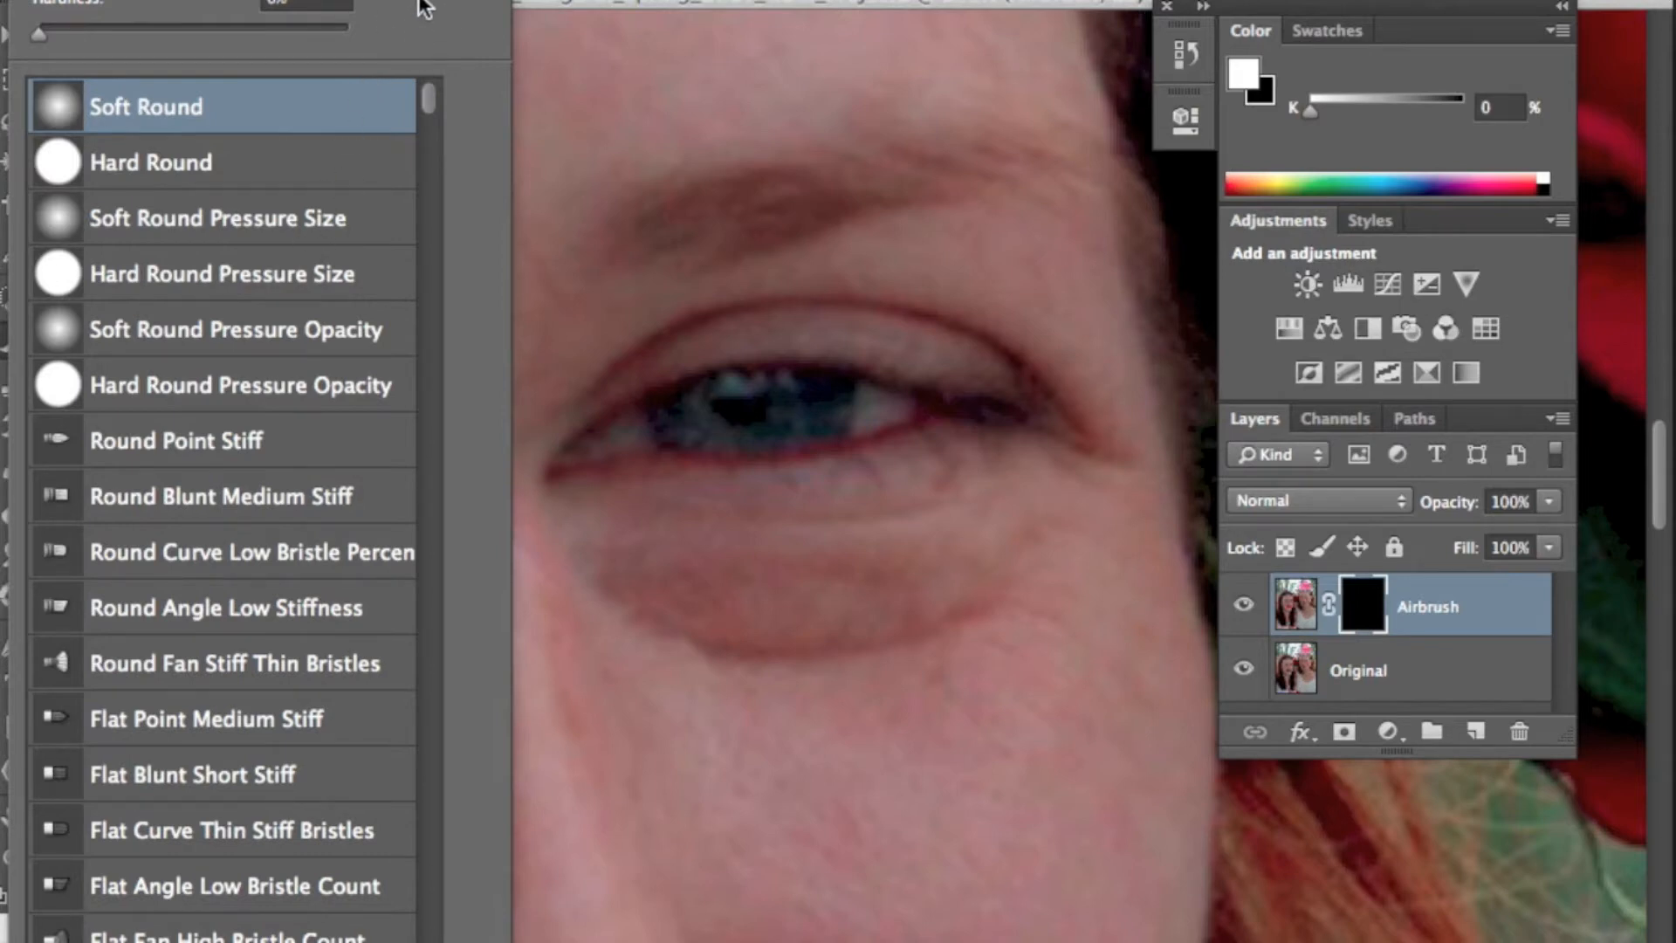
{"action": "key", "text": "Escape"}
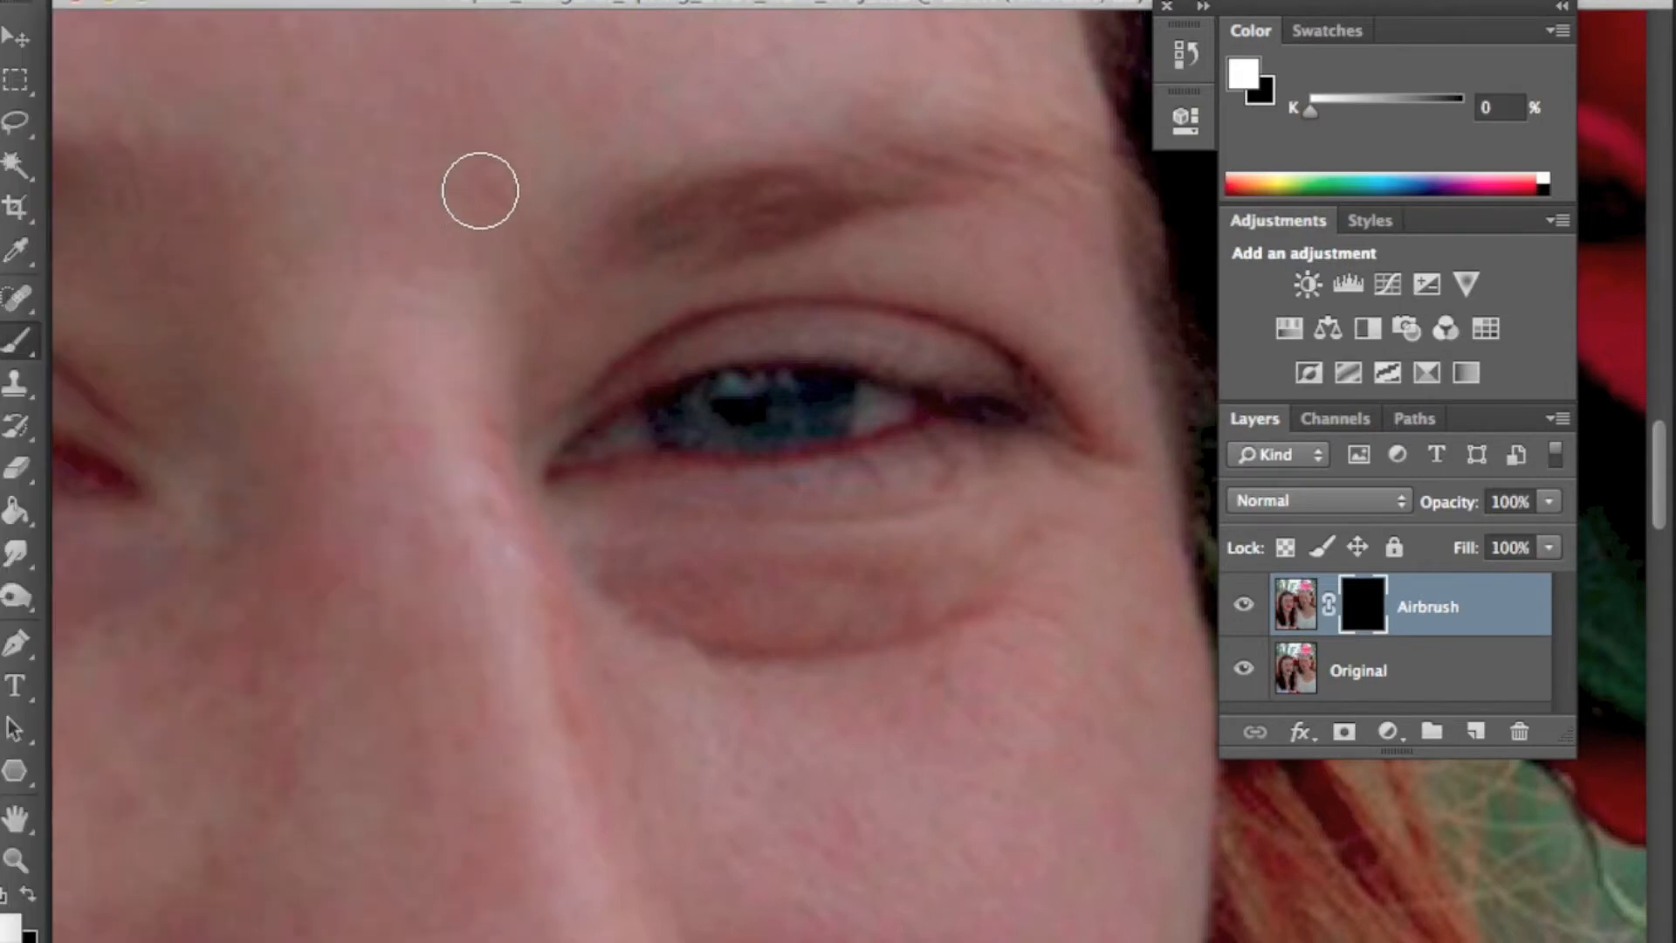
{"action": "key", "text": "bracketright"}
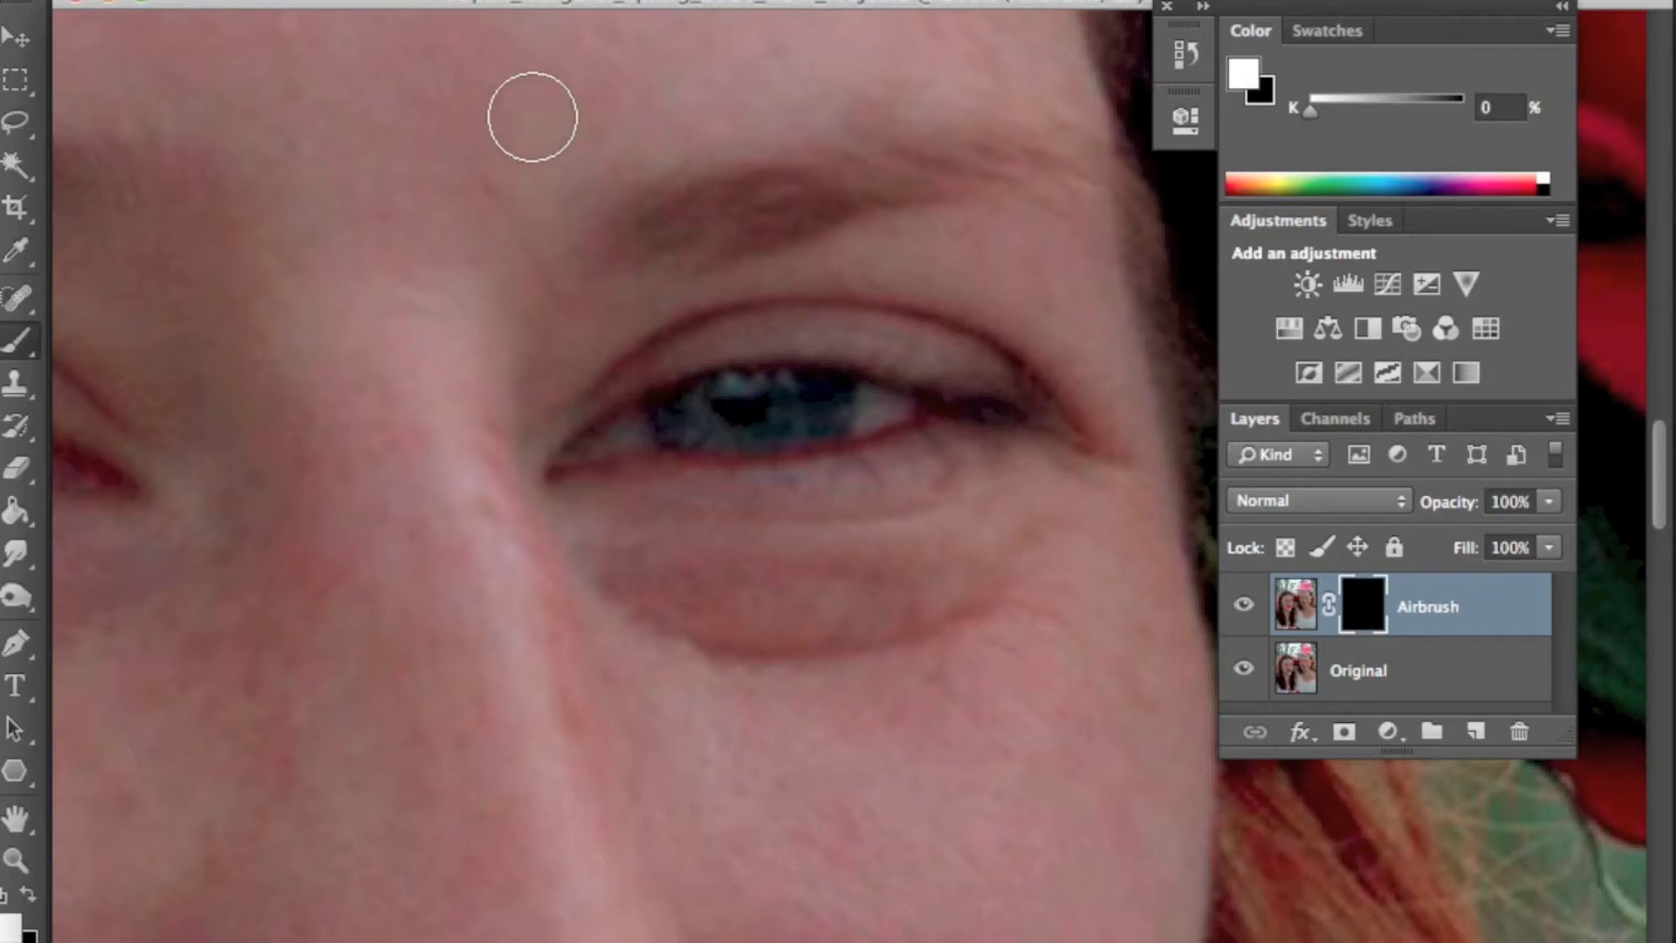
{"action": "mouse_move", "coordinate": [589, 102]}
{"action": "left_mouse_down"}
{"action": "mouse_move", "coordinate": [448, 235]}
{"action": "mouse_move", "coordinate": [524, 179]}
{"action": "mouse_move", "coordinate": [683, 116]}
{"action": "mouse_move", "coordinate": [577, 168]}
{"action": "mouse_move", "coordinate": [428, 413]}
{"action": "mouse_move", "coordinate": [477, 191]}
{"action": "mouse_move", "coordinate": [433, 616]}
{"action": "mouse_move", "coordinate": [369, 188]}
{"action": "mouse_move", "coordinate": [463, 738]}
{"action": "mouse_move", "coordinate": [415, 355]}
{"action": "mouse_move", "coordinate": [530, 707]}
{"action": "mouse_move", "coordinate": [437, 368]}
{"action": "mouse_move", "coordinate": [462, 519]}
{"action": "mouse_move", "coordinate": [556, 748]}
{"action": "mouse_move", "coordinate": [536, 537]}
{"action": "mouse_move", "coordinate": [714, 651]}
{"action": "mouse_move", "coordinate": [884, 645]}
{"action": "mouse_move", "coordinate": [934, 631]}
{"action": "mouse_move", "coordinate": [774, 650]}
{"action": "mouse_move", "coordinate": [1040, 586]}
{"action": "mouse_move", "coordinate": [981, 585]}
{"action": "mouse_move", "coordinate": [900, 548]}
{"action": "mouse_move", "coordinate": [612, 548]}
{"action": "mouse_move", "coordinate": [1036, 564]}
{"action": "mouse_move", "coordinate": [1064, 558]}
{"action": "mouse_move", "coordinate": [1108, 484]}
{"action": "mouse_move", "coordinate": [1066, 665]}
{"action": "mouse_move", "coordinate": [1082, 611]}
{"action": "left_mouse_up"}
{"action": "mouse_move", "coordinate": [1059, 344]}
{"action": "left_mouse_down"}
{"action": "mouse_move", "coordinate": [847, 318]}
{"action": "mouse_move", "coordinate": [672, 352]}
{"action": "left_mouse_up"}
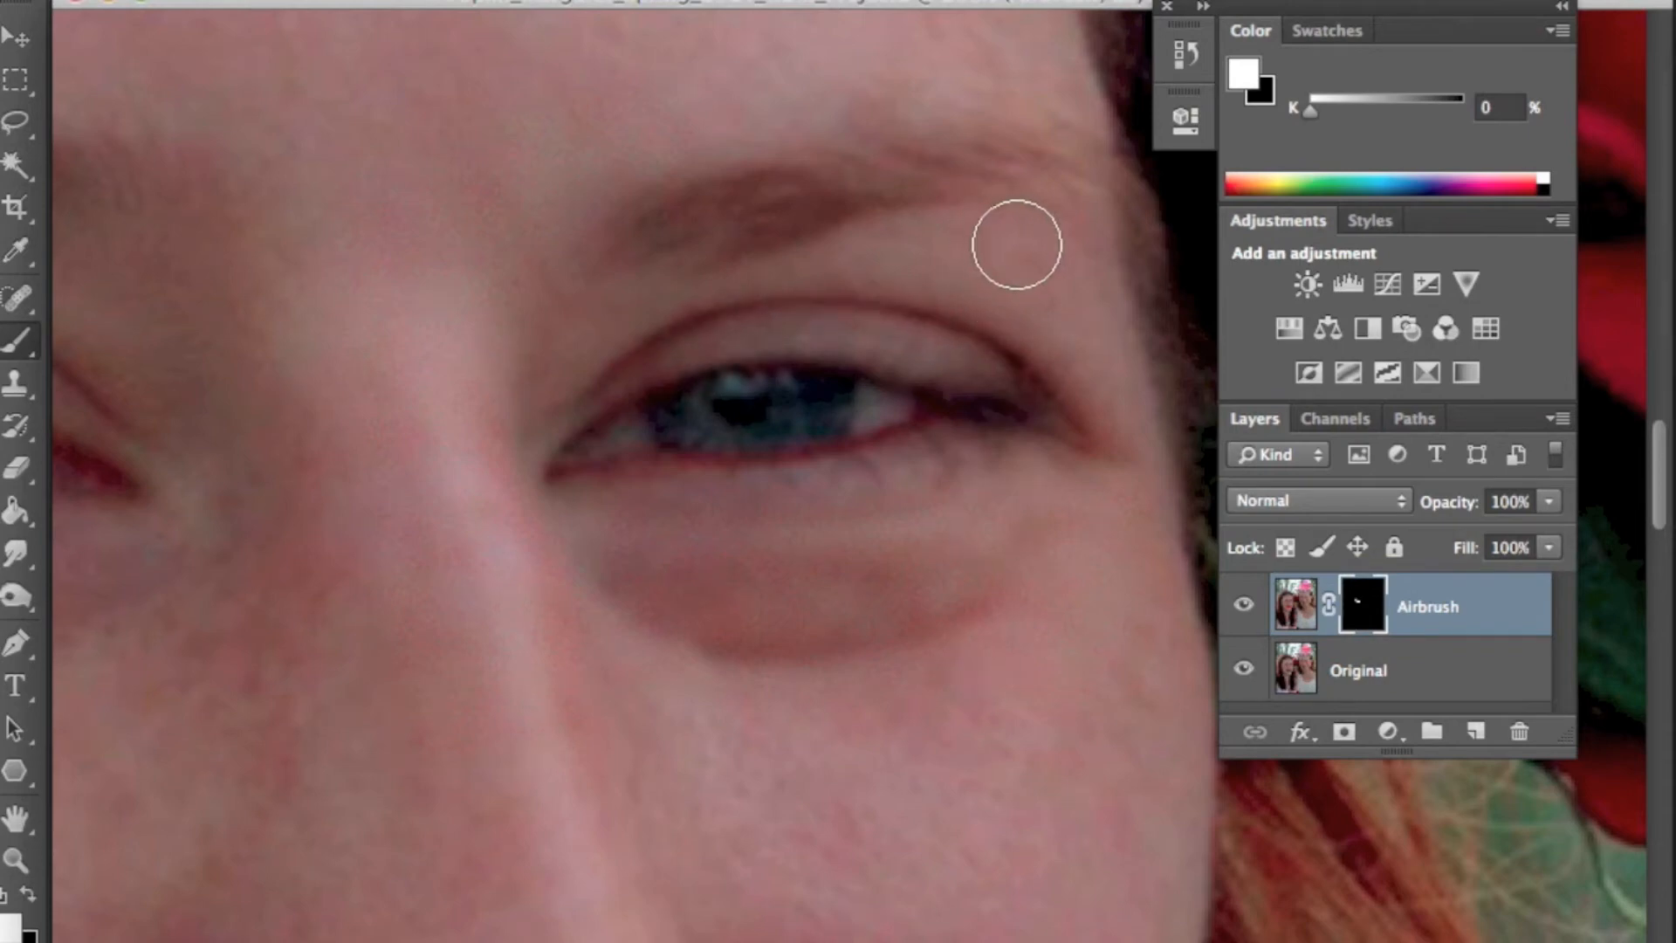
{"action": "mouse_move", "coordinate": [1098, 406]}
{"action": "left_mouse_down"}
{"action": "mouse_move", "coordinate": [1070, 363]}
{"action": "mouse_move", "coordinate": [902, 285]}
{"action": "mouse_move", "coordinate": [673, 292]}
{"action": "mouse_move", "coordinate": [550, 370]}
{"action": "mouse_move", "coordinate": [567, 332]}
{"action": "mouse_move", "coordinate": [524, 284]}
{"action": "mouse_move", "coordinate": [797, 273]}
{"action": "mouse_move", "coordinate": [977, 231]}
{"action": "mouse_move", "coordinate": [1081, 251]}
{"action": "mouse_move", "coordinate": [954, 213]}
{"action": "mouse_move", "coordinate": [1089, 265]}
{"action": "mouse_move", "coordinate": [1117, 366]}
{"action": "mouse_move", "coordinate": [987, 247]}
{"action": "mouse_move", "coordinate": [916, 247]}
{"action": "mouse_move", "coordinate": [985, 211]}
{"action": "left_mouse_up"}
- Paint the Airbrush mask white over the forehead, brow and outer eye skin
{"action": "scroll", "coordinate": [985, 210], "scroll_direction": "up", "scroll_amount": 5}
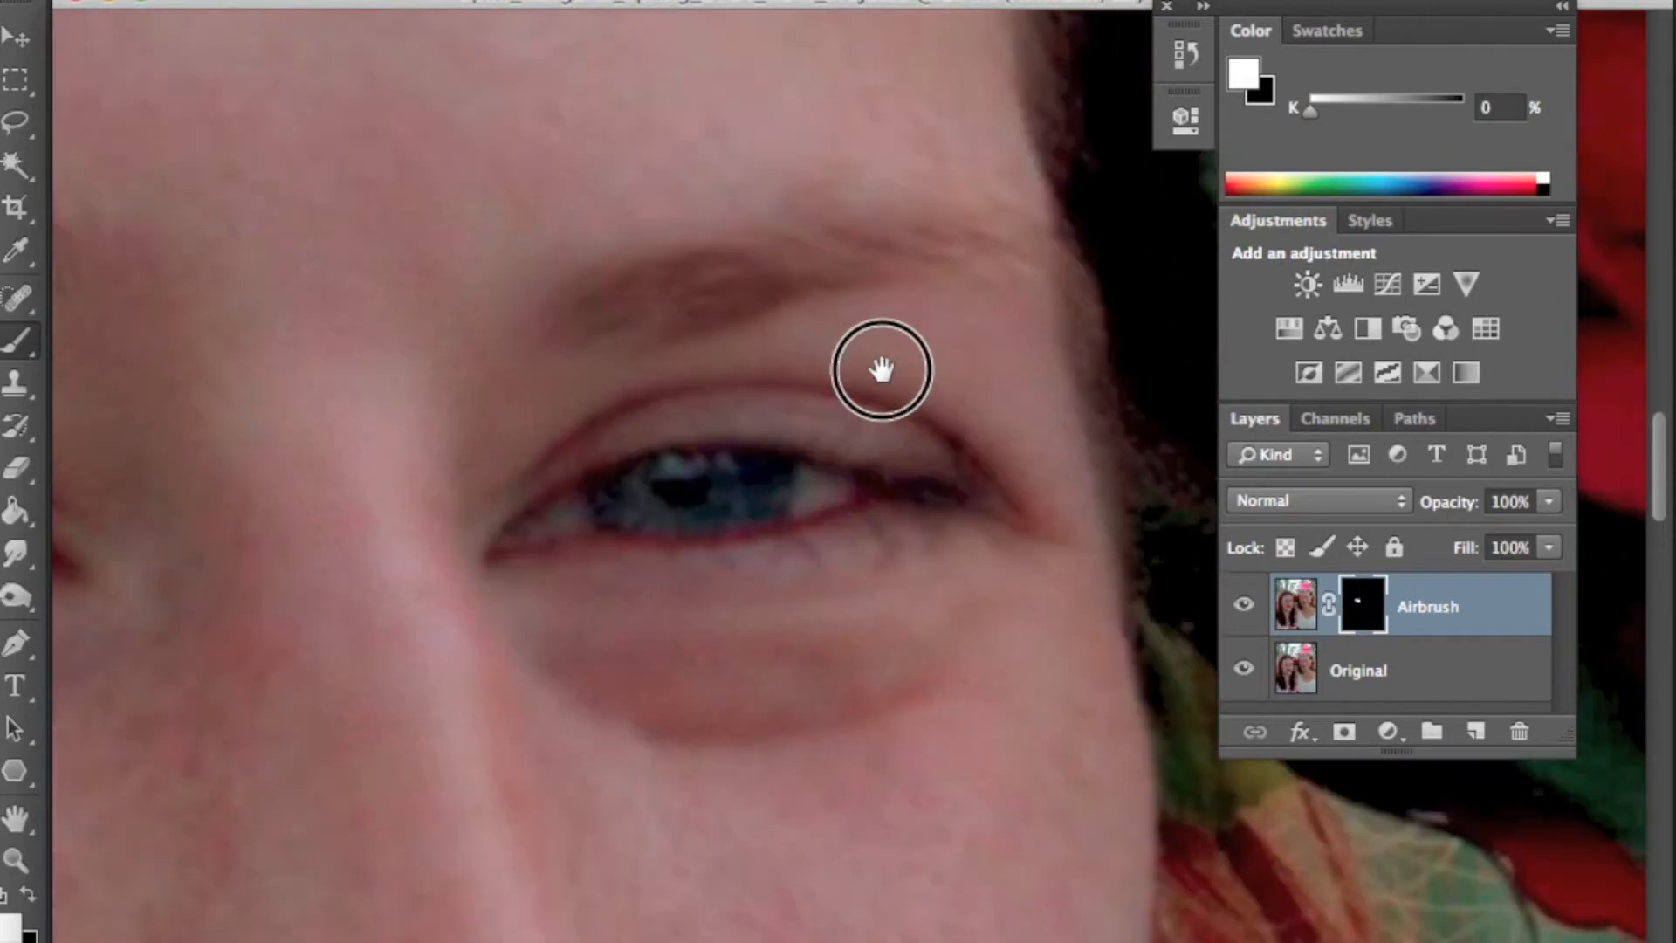
{"action": "mouse_move", "coordinate": [986, 302]}
{"action": "left_mouse_down"}
{"action": "mouse_move", "coordinate": [722, 287]}
{"action": "mouse_move", "coordinate": [538, 364]}
{"action": "mouse_move", "coordinate": [628, 313]}
{"action": "mouse_move", "coordinate": [880, 263]}
{"action": "mouse_move", "coordinate": [949, 509]}
{"action": "left_mouse_up"}
{"action": "mouse_move", "coordinate": [970, 153]}
{"action": "left_mouse_down"}
{"action": "mouse_move", "coordinate": [1007, 259]}
{"action": "mouse_move", "coordinate": [1001, 439]}
{"action": "mouse_move", "coordinate": [1003, 263]}
{"action": "mouse_move", "coordinate": [1041, 599]}
{"action": "mouse_move", "coordinate": [1017, 525]}
{"action": "mouse_move", "coordinate": [681, 539]}
{"action": "mouse_move", "coordinate": [812, 529]}
{"action": "mouse_move", "coordinate": [679, 453]}
{"action": "mouse_move", "coordinate": [847, 415]}
{"action": "mouse_move", "coordinate": [877, 426]}
{"action": "mouse_move", "coordinate": [920, 231]}
{"action": "mouse_move", "coordinate": [932, 340]}
{"action": "left_mouse_up"}
{"action": "left_click_drag", "start_coordinate": [796, 339], "coordinate": [887, 448]}
{"action": "mouse_move", "coordinate": [1045, 359]}
{"action": "left_mouse_down"}
{"action": "mouse_move", "coordinate": [995, 275]}
{"action": "mouse_move", "coordinate": [602, 135]}
{"action": "mouse_move", "coordinate": [562, 384]}
{"action": "mouse_move", "coordinate": [774, 378]}
{"action": "mouse_move", "coordinate": [792, 400]}
{"action": "left_mouse_up"}
{"action": "mouse_move", "coordinate": [715, 551]}
{"action": "left_mouse_down"}
{"action": "mouse_move", "coordinate": [909, 463]}
{"action": "mouse_move", "coordinate": [957, 374]}
{"action": "mouse_move", "coordinate": [463, 270]}
{"action": "mouse_move", "coordinate": [642, 797]}
{"action": "mouse_move", "coordinate": [741, 655]}
{"action": "mouse_move", "coordinate": [473, 314]}
{"action": "left_mouse_up"}
{"action": "left_click_drag", "start_coordinate": [667, 275], "coordinate": [712, 616]}
{"action": "mouse_move", "coordinate": [1051, 589]}
{"action": "left_mouse_down"}
{"action": "mouse_move", "coordinate": [396, 363]}
{"action": "mouse_move", "coordinate": [984, 364]}
{"action": "left_mouse_up"}
{"action": "mouse_move", "coordinate": [508, 685]}
{"action": "left_mouse_down"}
{"action": "mouse_move", "coordinate": [699, 422]}
{"action": "mouse_move", "coordinate": [914, 527]}
{"action": "left_mouse_up"}
{"action": "mouse_move", "coordinate": [1099, 793]}
{"action": "left_mouse_down"}
{"action": "mouse_move", "coordinate": [562, 710]}
{"action": "mouse_move", "coordinate": [803, 550]}
{"action": "mouse_move", "coordinate": [868, 296]}
{"action": "mouse_move", "coordinate": [592, 285]}
{"action": "mouse_move", "coordinate": [557, 232]}
{"action": "mouse_move", "coordinate": [1045, 224]}
{"action": "left_mouse_up"}
{"action": "left_click_drag", "start_coordinate": [599, 617], "coordinate": [782, 411]}
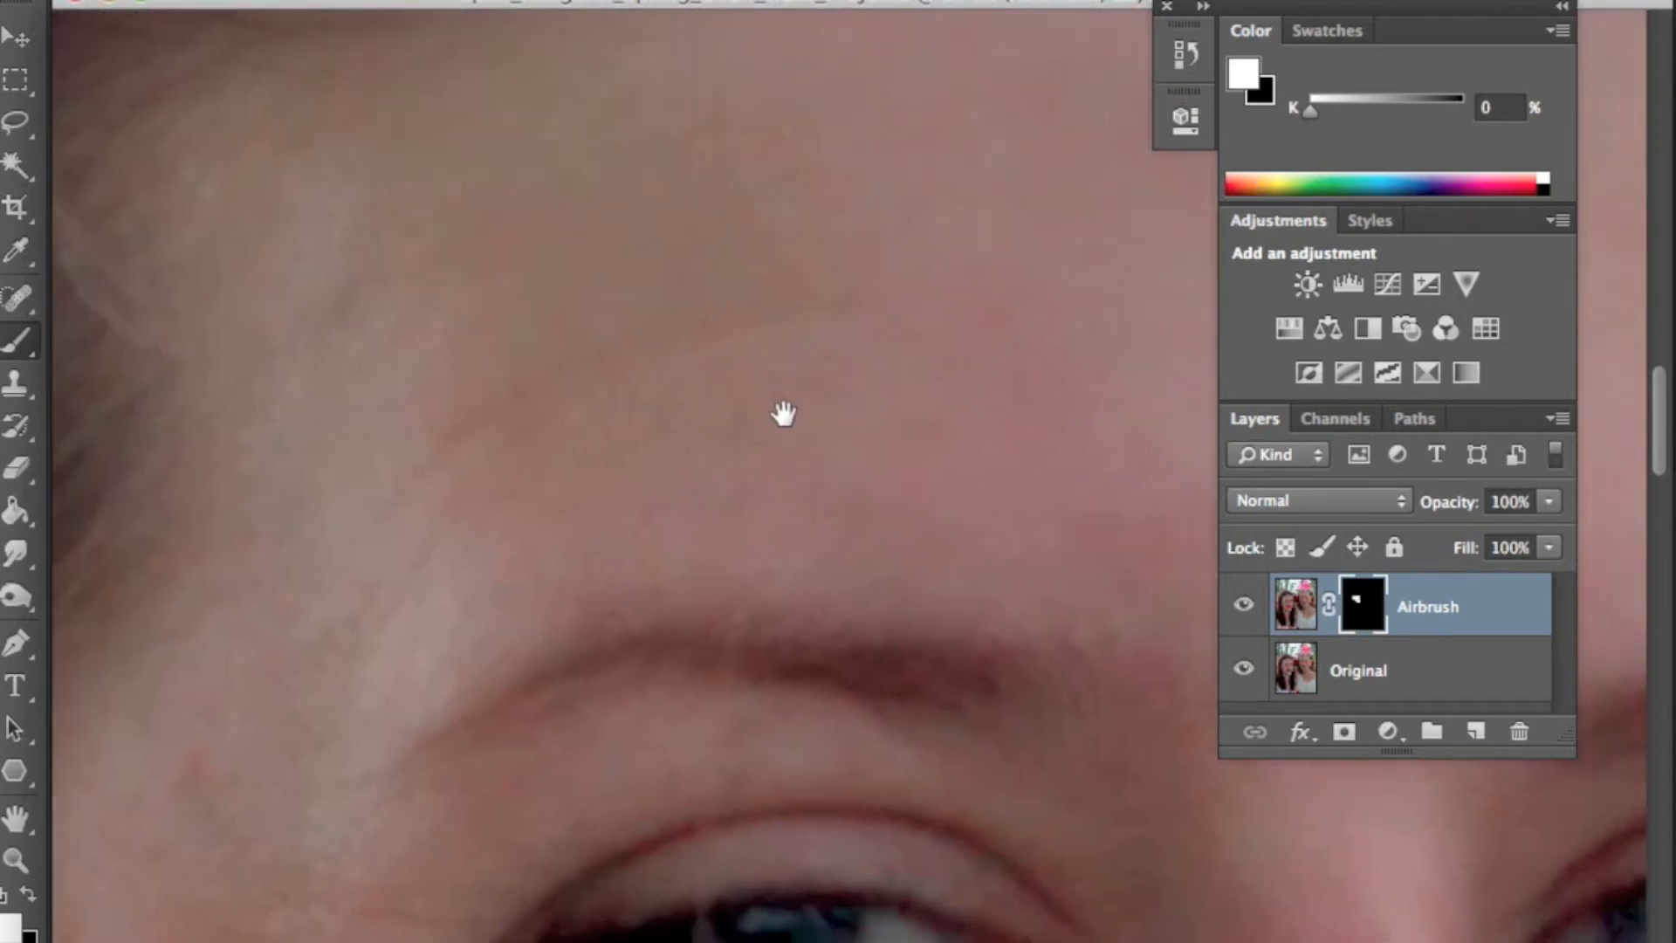
{"action": "left_click_drag", "start_coordinate": [607, 175], "coordinate": [620, 202]}
{"action": "left_click_drag", "start_coordinate": [748, 260], "coordinate": [701, 521]}
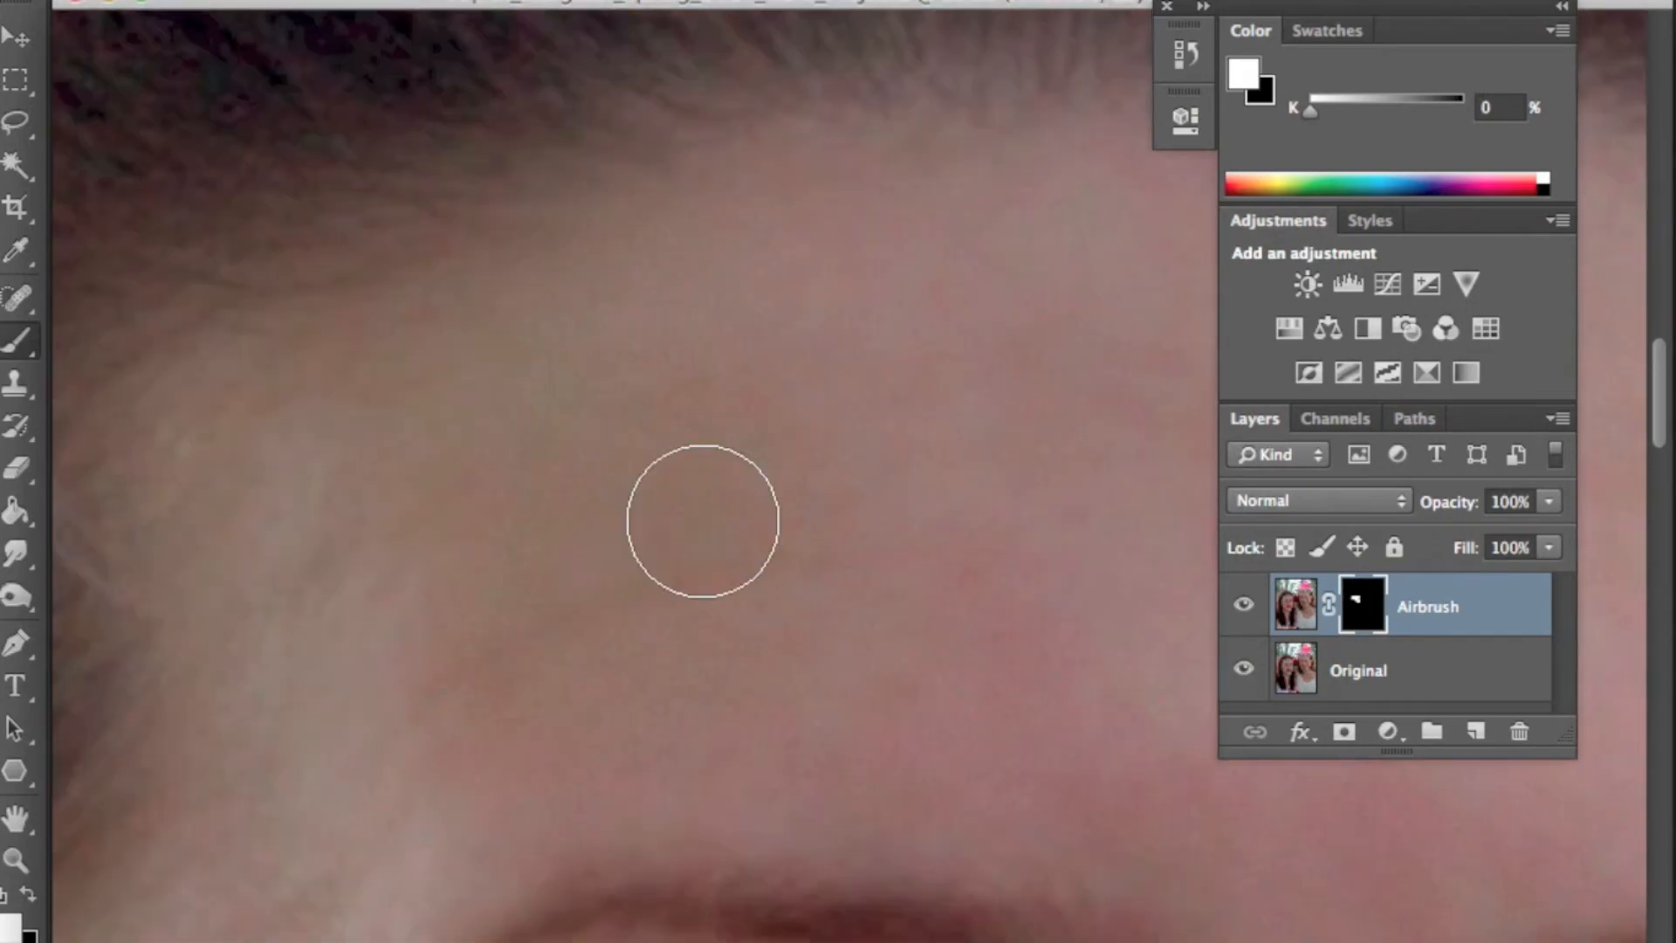
{"action": "mouse_move", "coordinate": [517, 581]}
{"action": "left_mouse_down"}
{"action": "mouse_move", "coordinate": [608, 441]}
{"action": "mouse_move", "coordinate": [644, 321]}
{"action": "mouse_move", "coordinate": [383, 406]}
{"action": "mouse_move", "coordinate": [845, 267]}
{"action": "mouse_move", "coordinate": [421, 735]}
{"action": "mouse_move", "coordinate": [864, 695]}
{"action": "mouse_move", "coordinate": [818, 720]}
{"action": "mouse_move", "coordinate": [496, 780]}
{"action": "mouse_move", "coordinate": [500, 793]}
{"action": "mouse_move", "coordinate": [735, 767]}
{"action": "mouse_move", "coordinate": [1047, 786]}
{"action": "left_mouse_up"}
{"action": "mouse_move", "coordinate": [720, 797]}
{"action": "left_mouse_down"}
{"action": "mouse_move", "coordinate": [730, 331]}
{"action": "mouse_move", "coordinate": [938, 425]}
{"action": "left_mouse_up"}
{"action": "mouse_move", "coordinate": [628, 210]}
{"action": "left_mouse_down"}
{"action": "mouse_move", "coordinate": [527, 206]}
{"action": "mouse_move", "coordinate": [510, 605]}
{"action": "left_mouse_up"}
{"action": "left_click_drag", "start_coordinate": [595, 268], "coordinate": [584, 680]}
{"action": "mouse_move", "coordinate": [654, 471]}
{"action": "left_mouse_down"}
{"action": "mouse_move", "coordinate": [557, 532]}
{"action": "mouse_move", "coordinate": [688, 157]}
{"action": "left_mouse_up"}
{"action": "mouse_move", "coordinate": [645, 873]}
{"action": "left_mouse_down"}
{"action": "mouse_move", "coordinate": [636, 487]}
{"action": "mouse_move", "coordinate": [632, 572]}
{"action": "mouse_move", "coordinate": [584, 696]}
{"action": "left_mouse_up"}
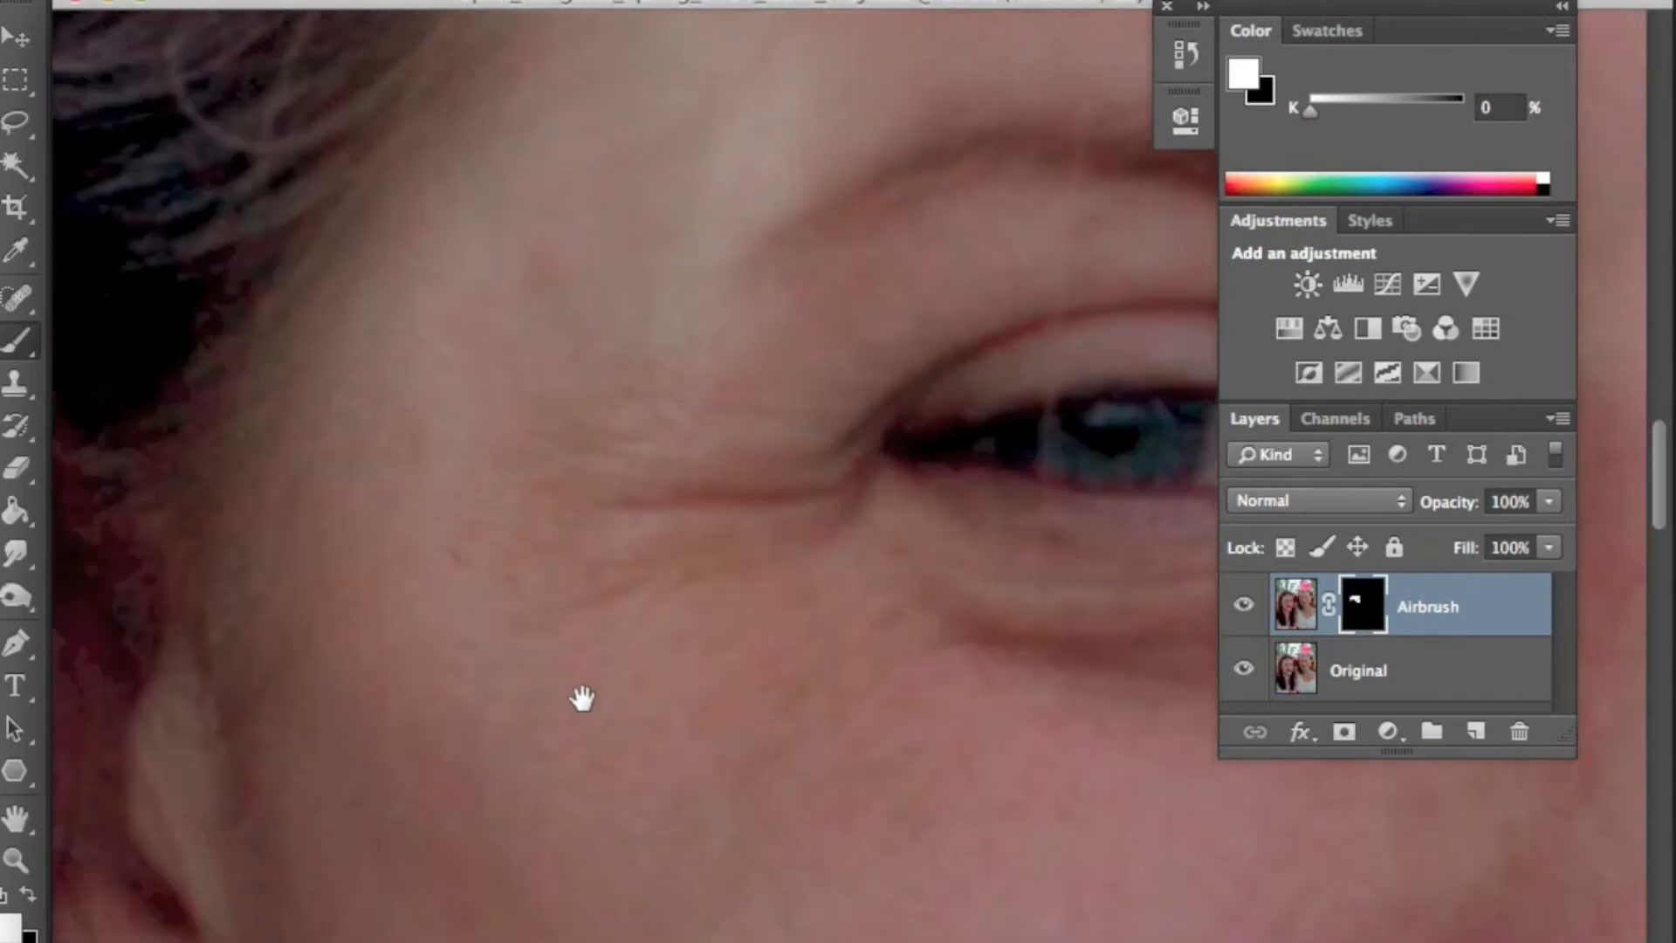
- Paint the Airbrush mask white over the under-eye area, cheek and nose
{"action": "mouse_move", "coordinate": [468, 311]}
{"action": "left_mouse_down"}
{"action": "mouse_move", "coordinate": [575, 378]}
{"action": "mouse_move", "coordinate": [764, 417]}
{"action": "mouse_move", "coordinate": [748, 407]}
{"action": "left_mouse_up"}
{"action": "left_click_drag", "start_coordinate": [756, 681], "coordinate": [620, 625]}
{"action": "left_click_drag", "start_coordinate": [838, 678], "coordinate": [741, 636]}
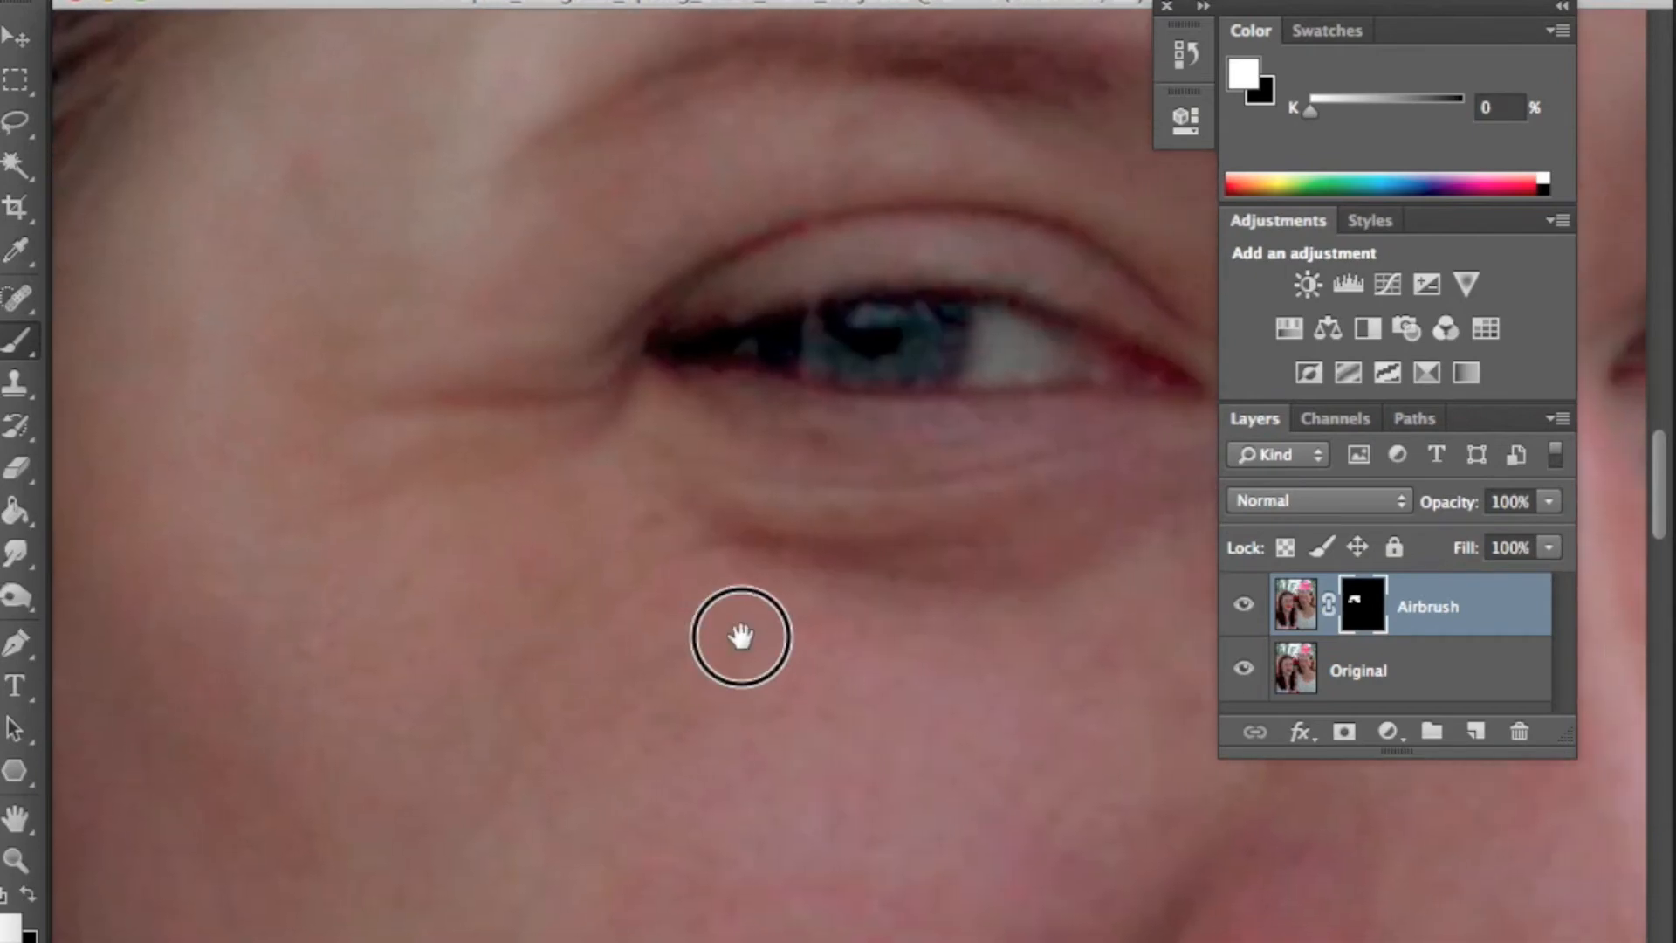
{"action": "left_click_drag", "start_coordinate": [708, 577], "coordinate": [730, 579]}
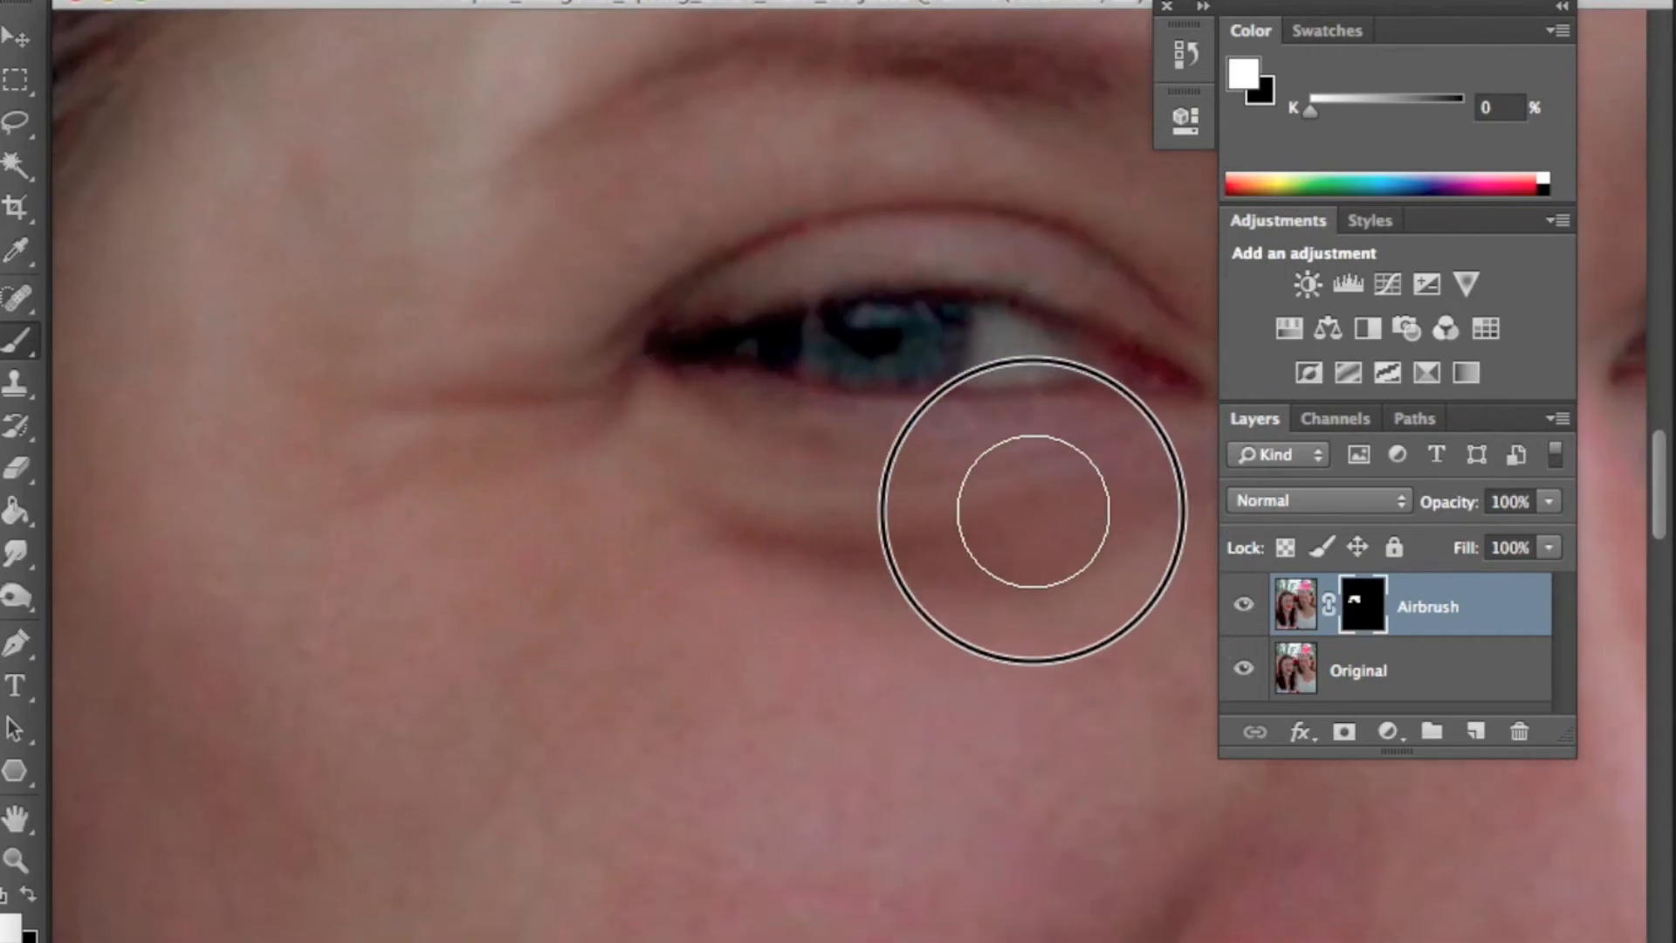
{"action": "mouse_move", "coordinate": [1033, 547]}
{"action": "left_mouse_down"}
{"action": "mouse_move", "coordinate": [744, 623]}
{"action": "mouse_move", "coordinate": [1029, 566]}
{"action": "mouse_move", "coordinate": [1050, 583]}
{"action": "mouse_move", "coordinate": [1016, 353]}
{"action": "mouse_move", "coordinate": [1011, 398]}
{"action": "mouse_move", "coordinate": [887, 304]}
{"action": "left_mouse_up"}
{"action": "mouse_move", "coordinate": [635, 220]}
{"action": "left_mouse_down"}
{"action": "mouse_move", "coordinate": [408, 250]}
{"action": "mouse_move", "coordinate": [535, 232]}
{"action": "mouse_move", "coordinate": [284, 375]}
{"action": "mouse_move", "coordinate": [389, 263]}
{"action": "left_mouse_up"}
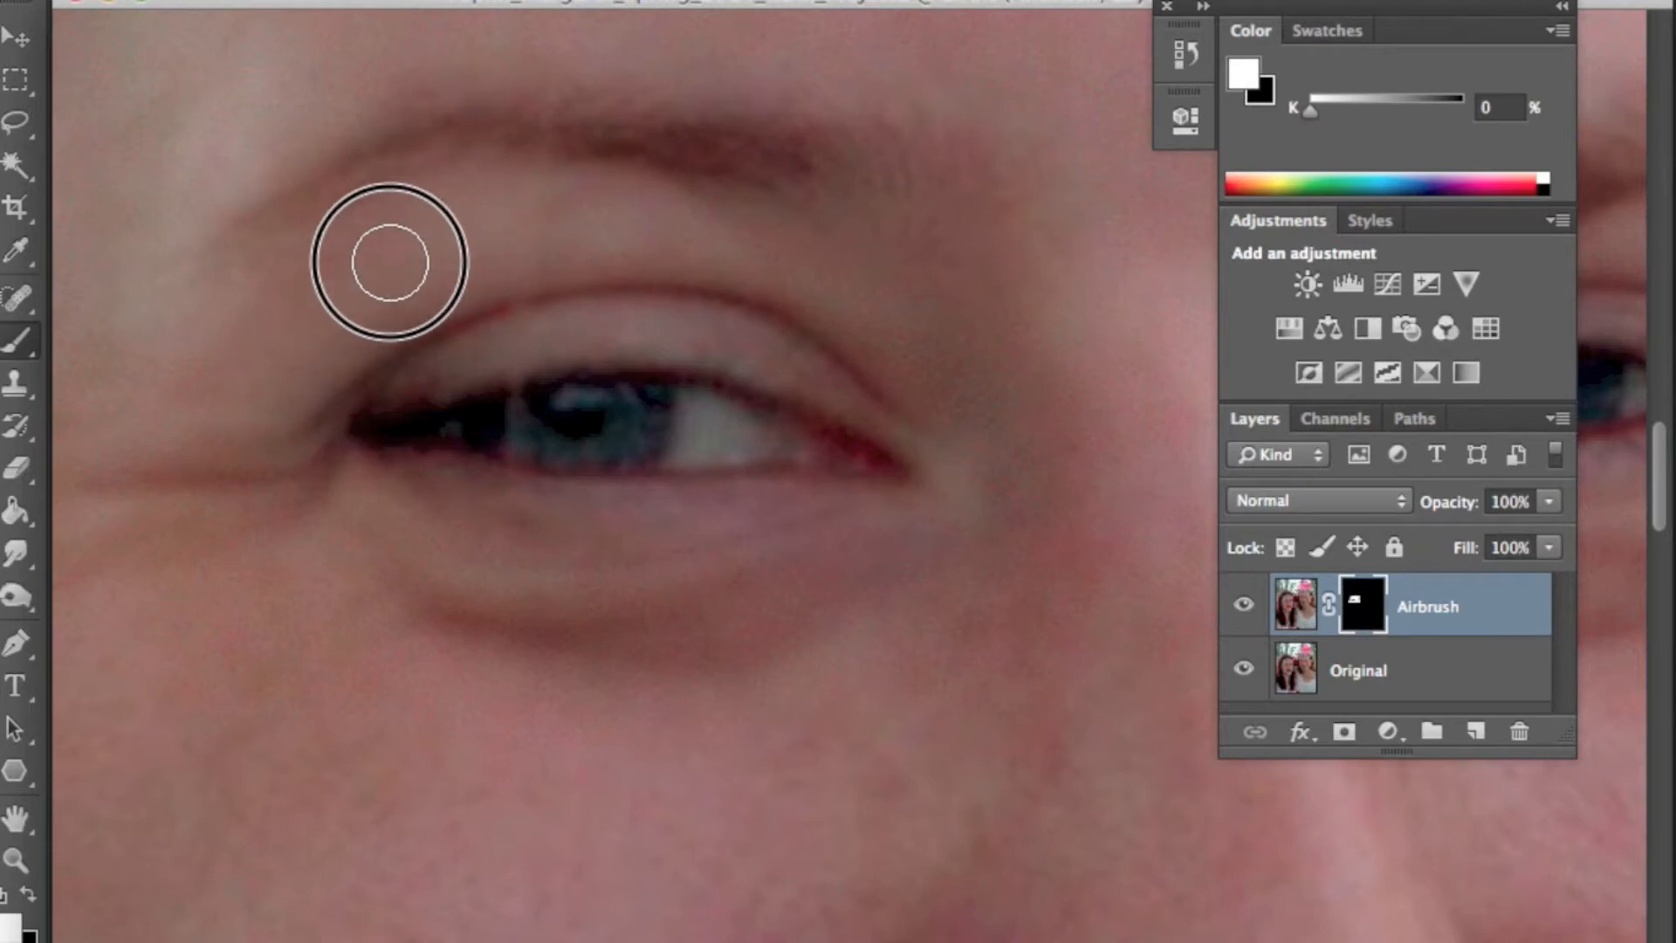
{"action": "left_click_drag", "start_coordinate": [189, 360], "coordinate": [383, 258]}
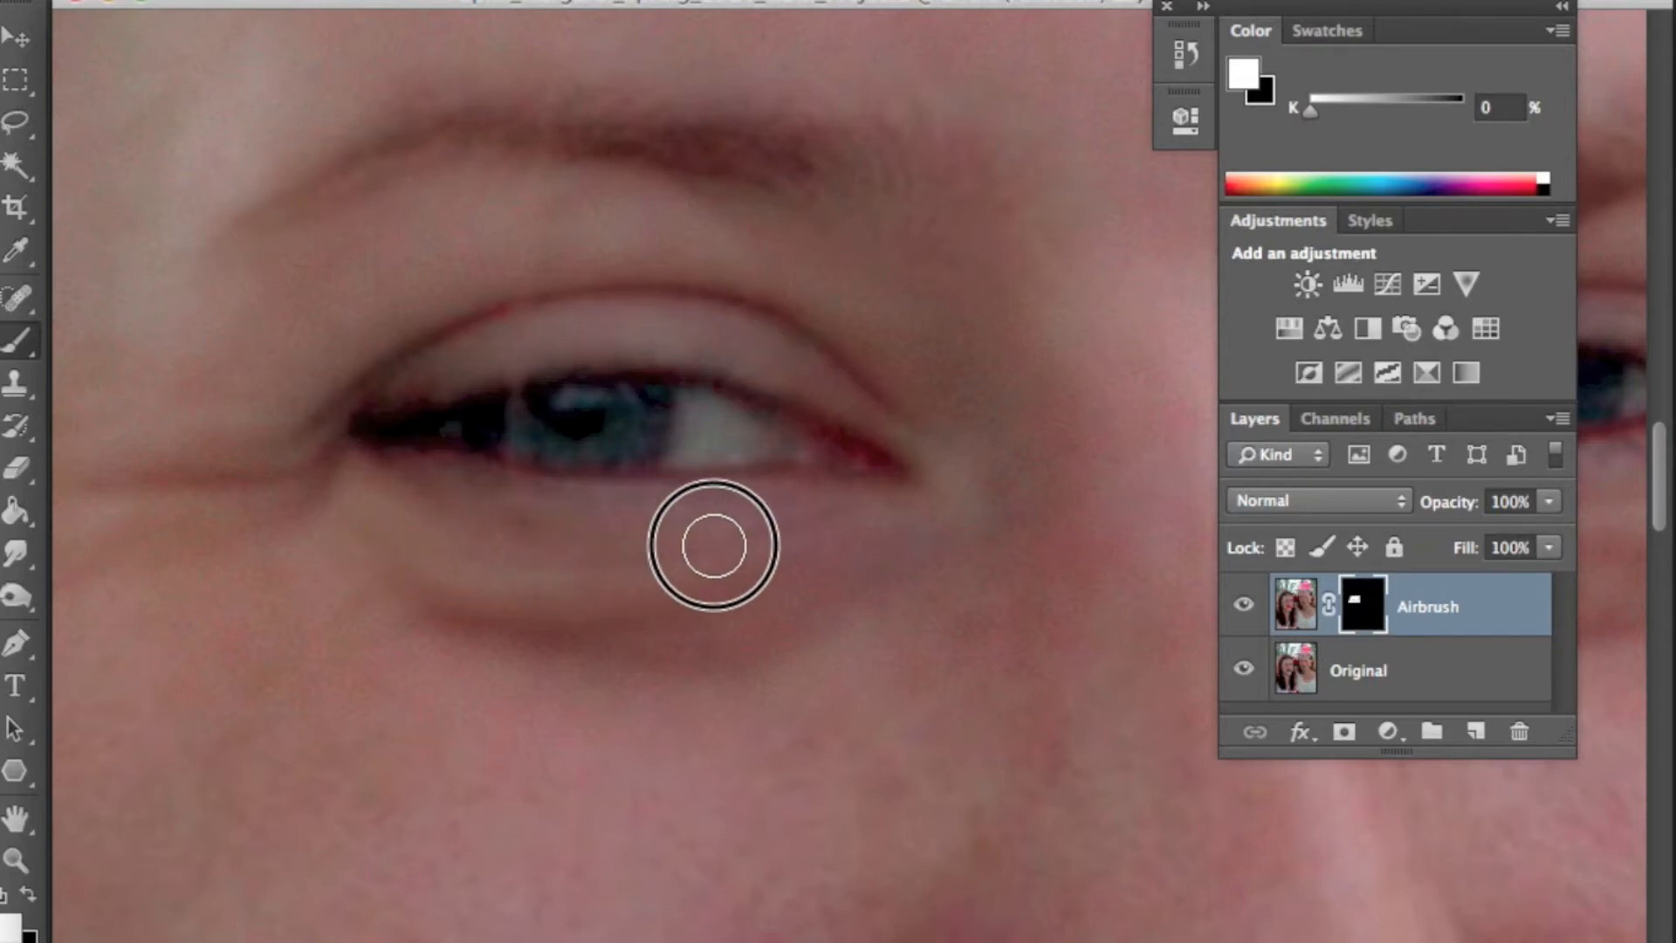
{"action": "left_click_drag", "start_coordinate": [927, 775], "coordinate": [733, 592]}
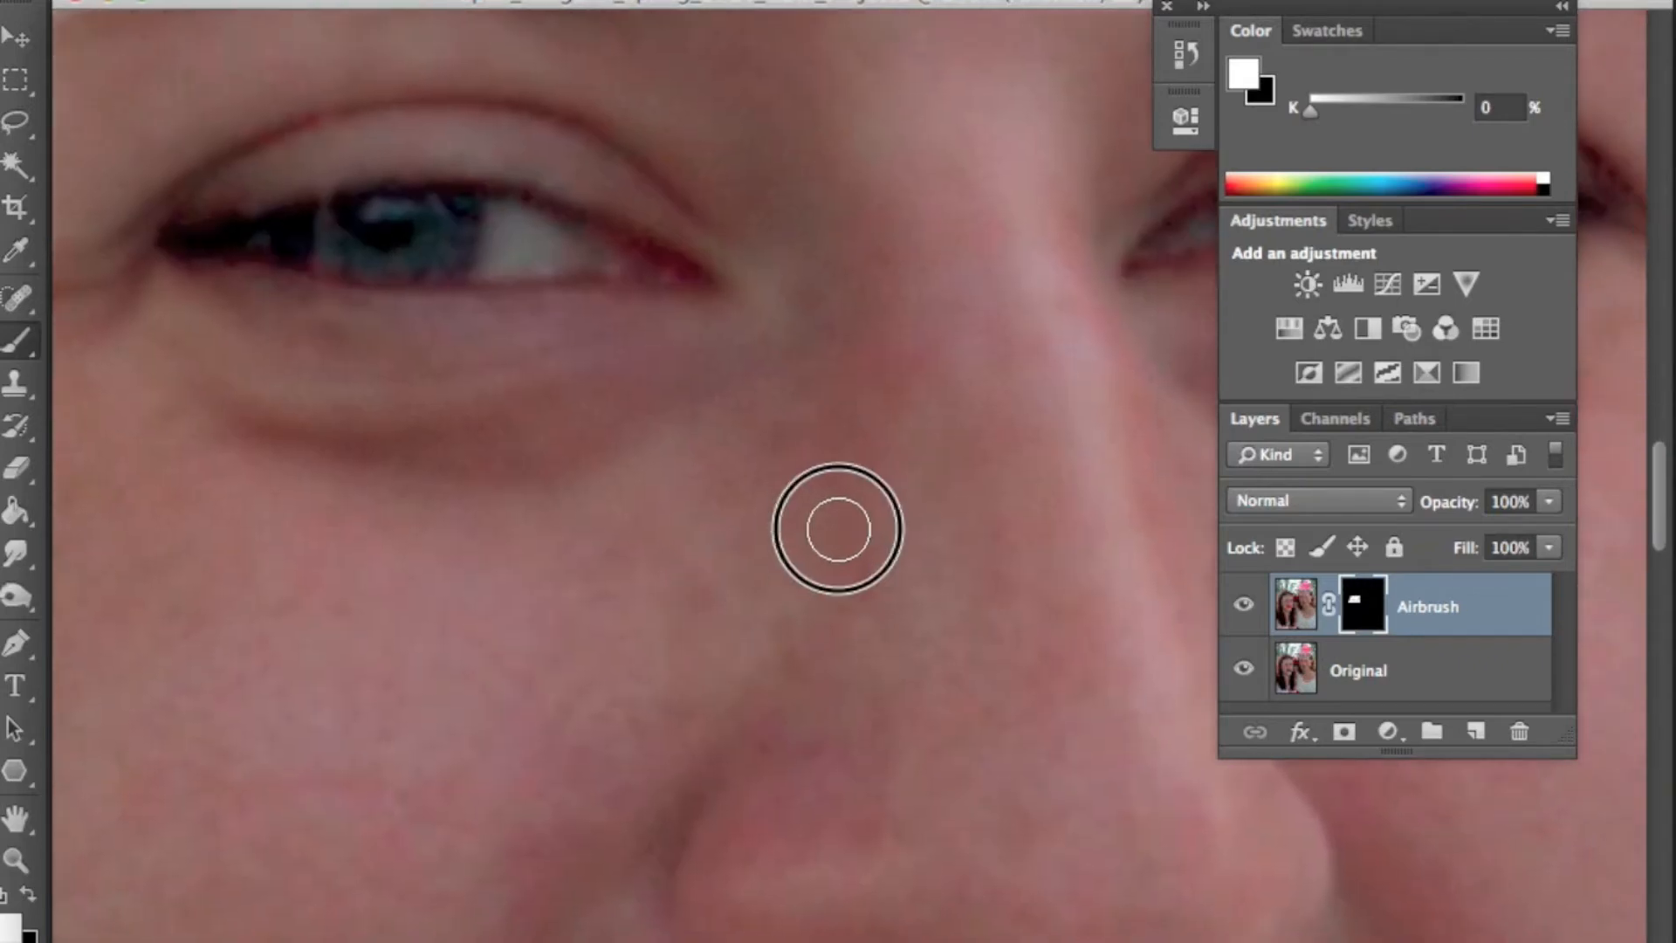
{"action": "mouse_move", "coordinate": [940, 916]}
{"action": "left_mouse_down"}
{"action": "mouse_move", "coordinate": [861, 774]}
{"action": "mouse_move", "coordinate": [802, 742]}
{"action": "left_mouse_up"}
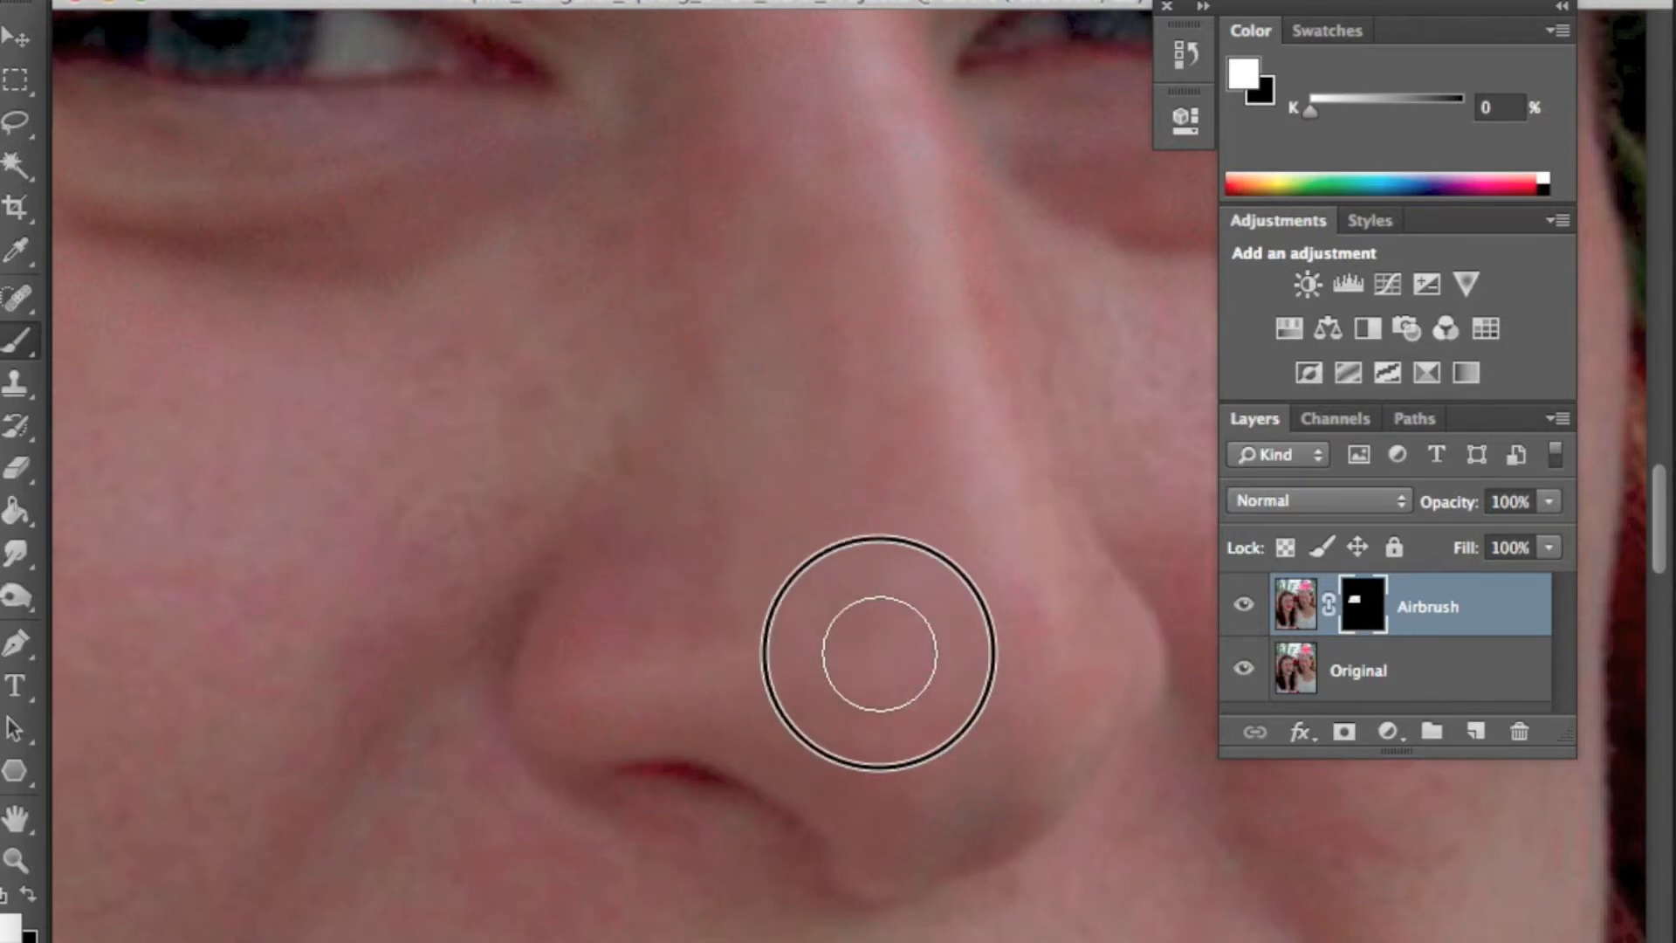
{"action": "left_click_drag", "start_coordinate": [666, 535], "coordinate": [917, 517]}
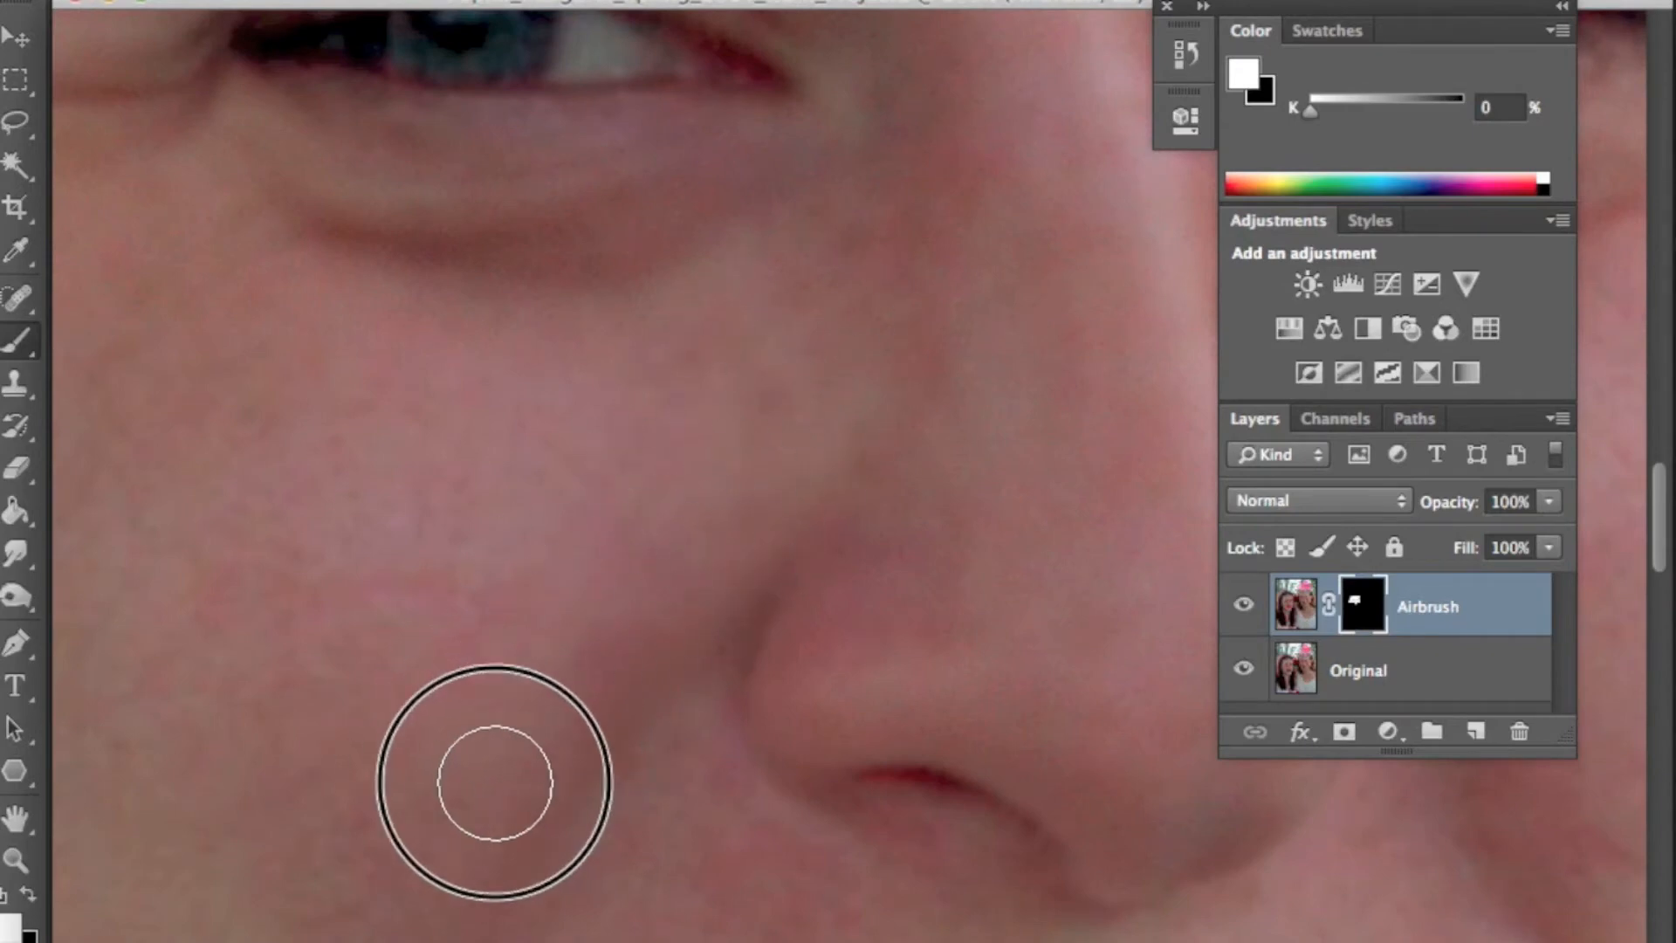
{"action": "mouse_move", "coordinate": [422, 637]}
{"action": "left_mouse_down"}
{"action": "mouse_move", "coordinate": [719, 517]}
{"action": "mouse_move", "coordinate": [748, 703]}
{"action": "left_mouse_up"}
{"action": "mouse_move", "coordinate": [320, 441]}
{"action": "left_mouse_down"}
{"action": "mouse_move", "coordinate": [713, 371]}
{"action": "mouse_move", "coordinate": [725, 488]}
{"action": "left_mouse_up"}
- Resize the brush and paint the Airbrush mask white over the lower cheek
{"action": "key", "text": "bracketright"}
{"action": "key", "text": "bracketright"}
{"action": "key", "text": "bracketright"}
{"action": "key", "text": "bracketright"}
{"action": "key", "text": "bracketright"}
{"action": "key", "text": "bracketright"}
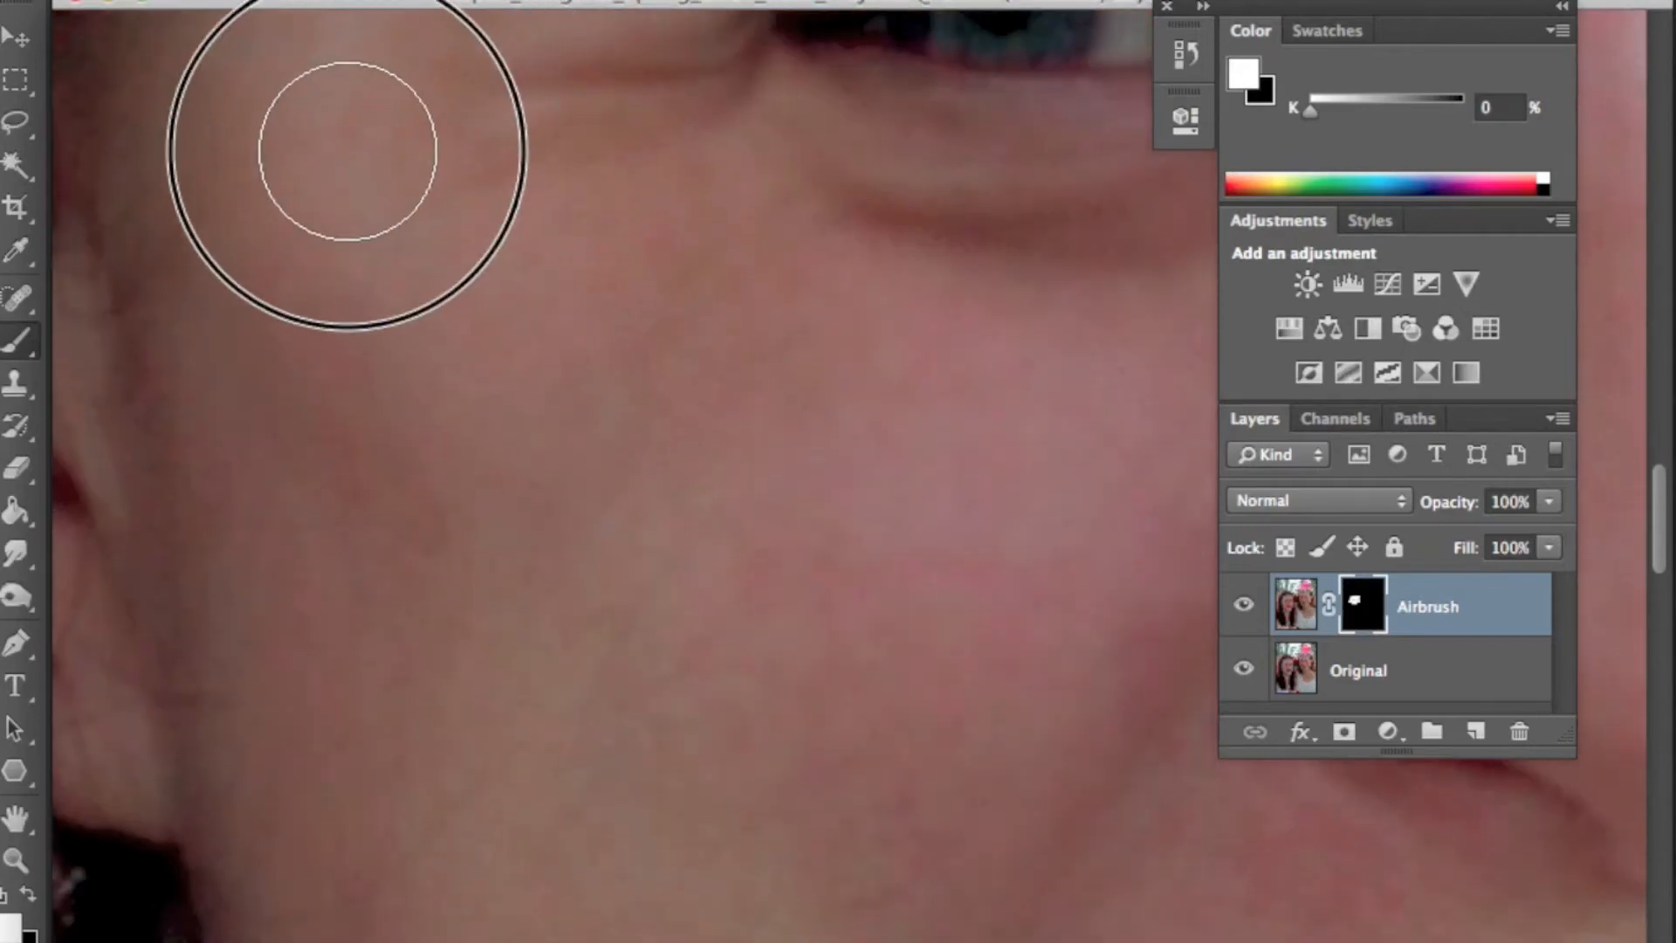
{"action": "key", "text": "bracketleft"}
{"action": "key", "text": "bracketleft"}
{"action": "key", "text": "bracketleft"}
{"action": "key", "text": "bracketleft"}
{"action": "mouse_move", "coordinate": [815, 834]}
{"action": "left_mouse_down"}
{"action": "mouse_move", "coordinate": [668, 463]}
{"action": "mouse_move", "coordinate": [676, 384]}
{"action": "left_mouse_up"}
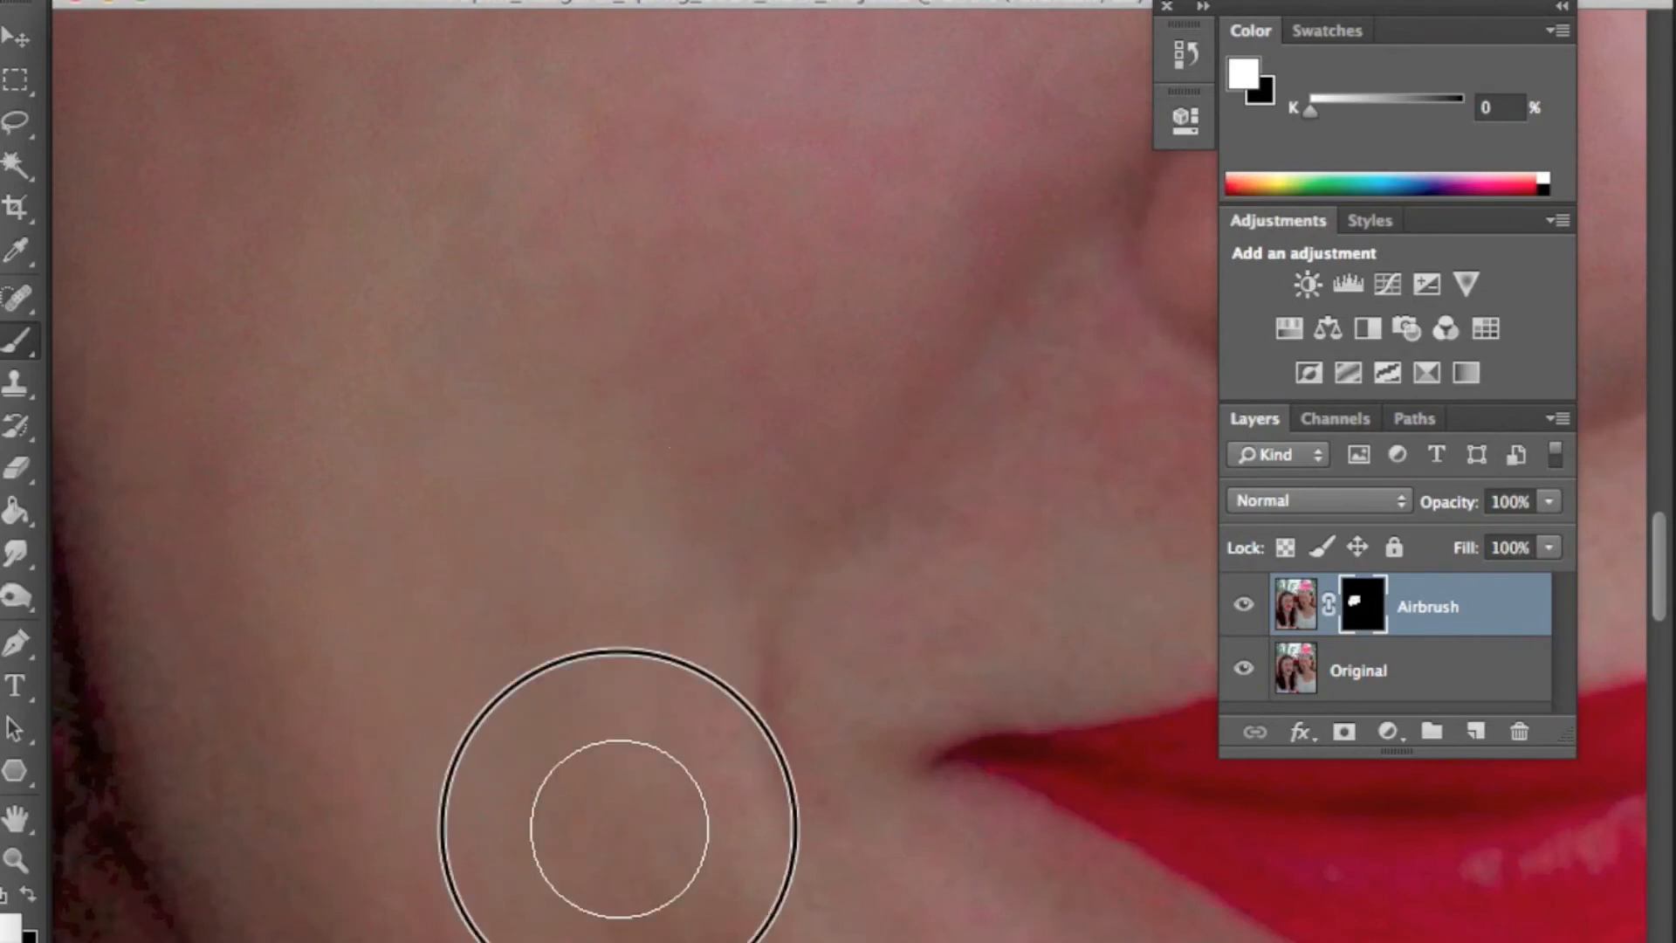
- Paint the Airbrush mask white over the skin around the mouth, chin and beside the nose
{"action": "left_click_drag", "start_coordinate": [433, 534], "coordinate": [267, 258]}
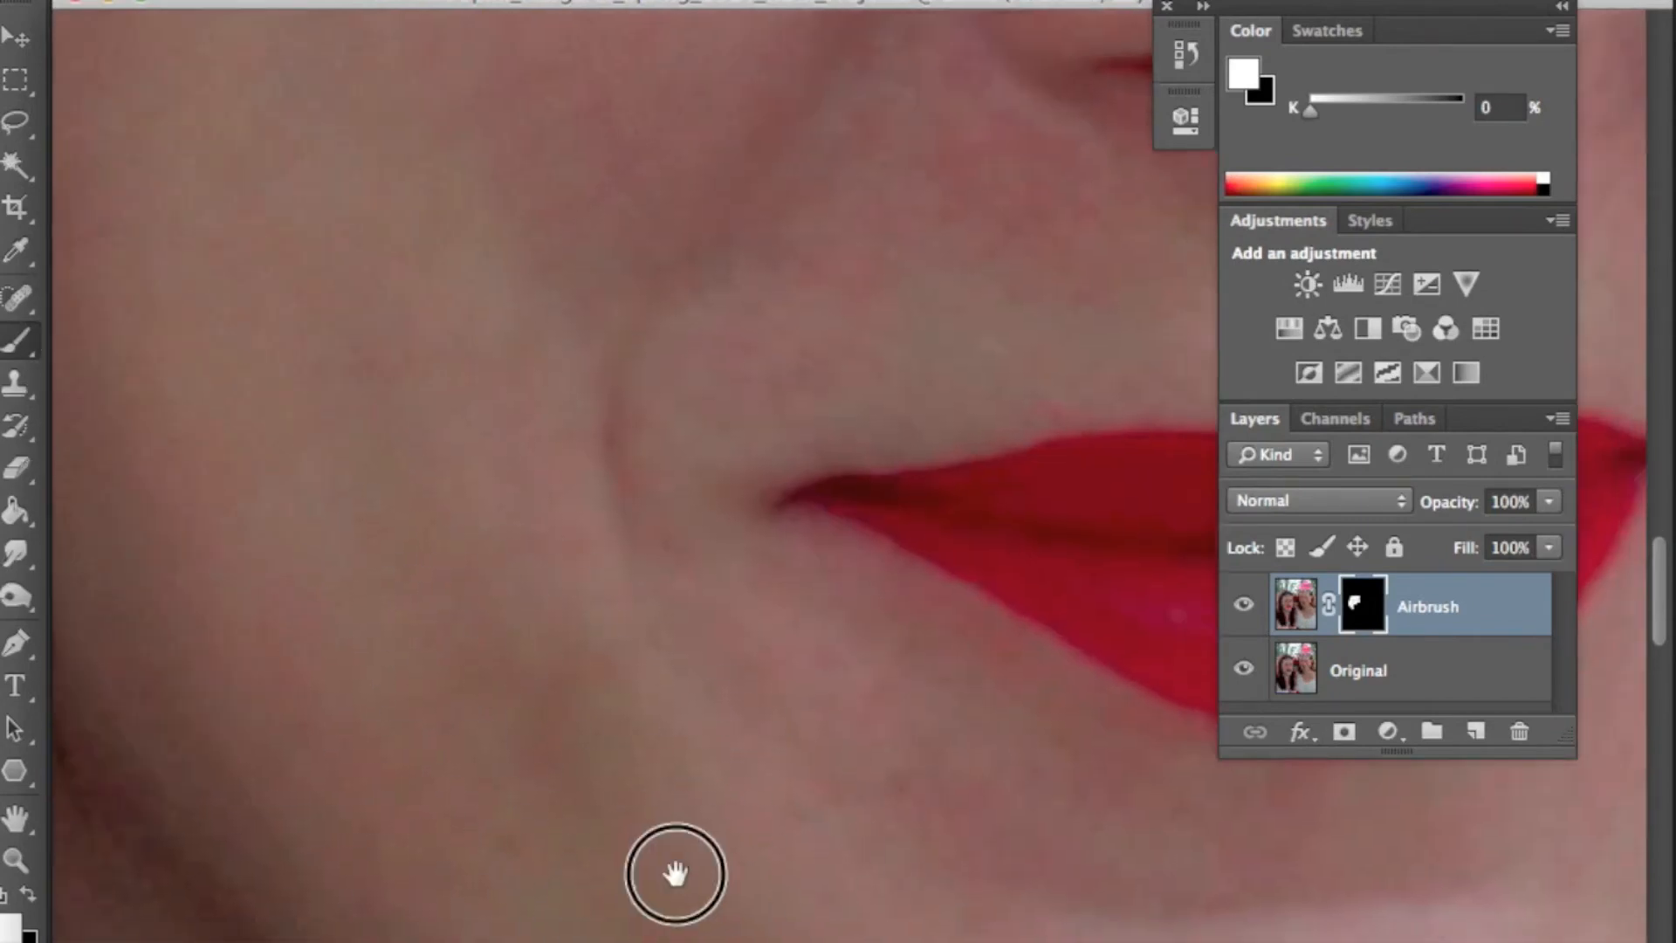
{"action": "left_click_drag", "start_coordinate": [672, 872], "coordinate": [465, 568]}
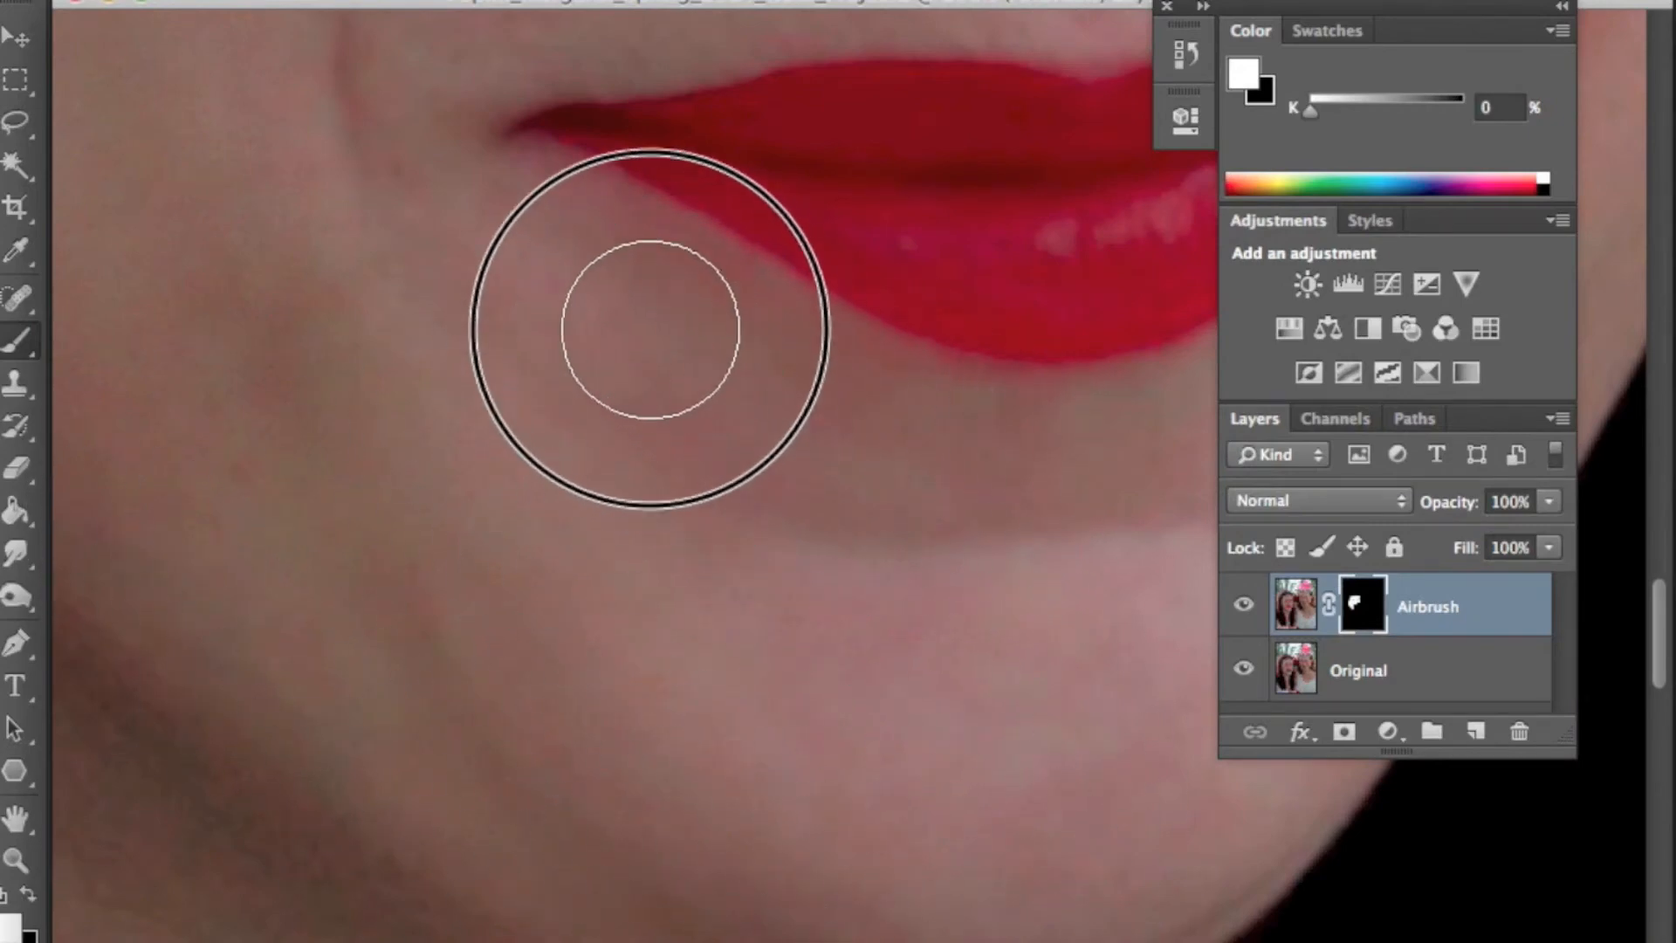
{"action": "left_click_drag", "start_coordinate": [1000, 777], "coordinate": [686, 621]}
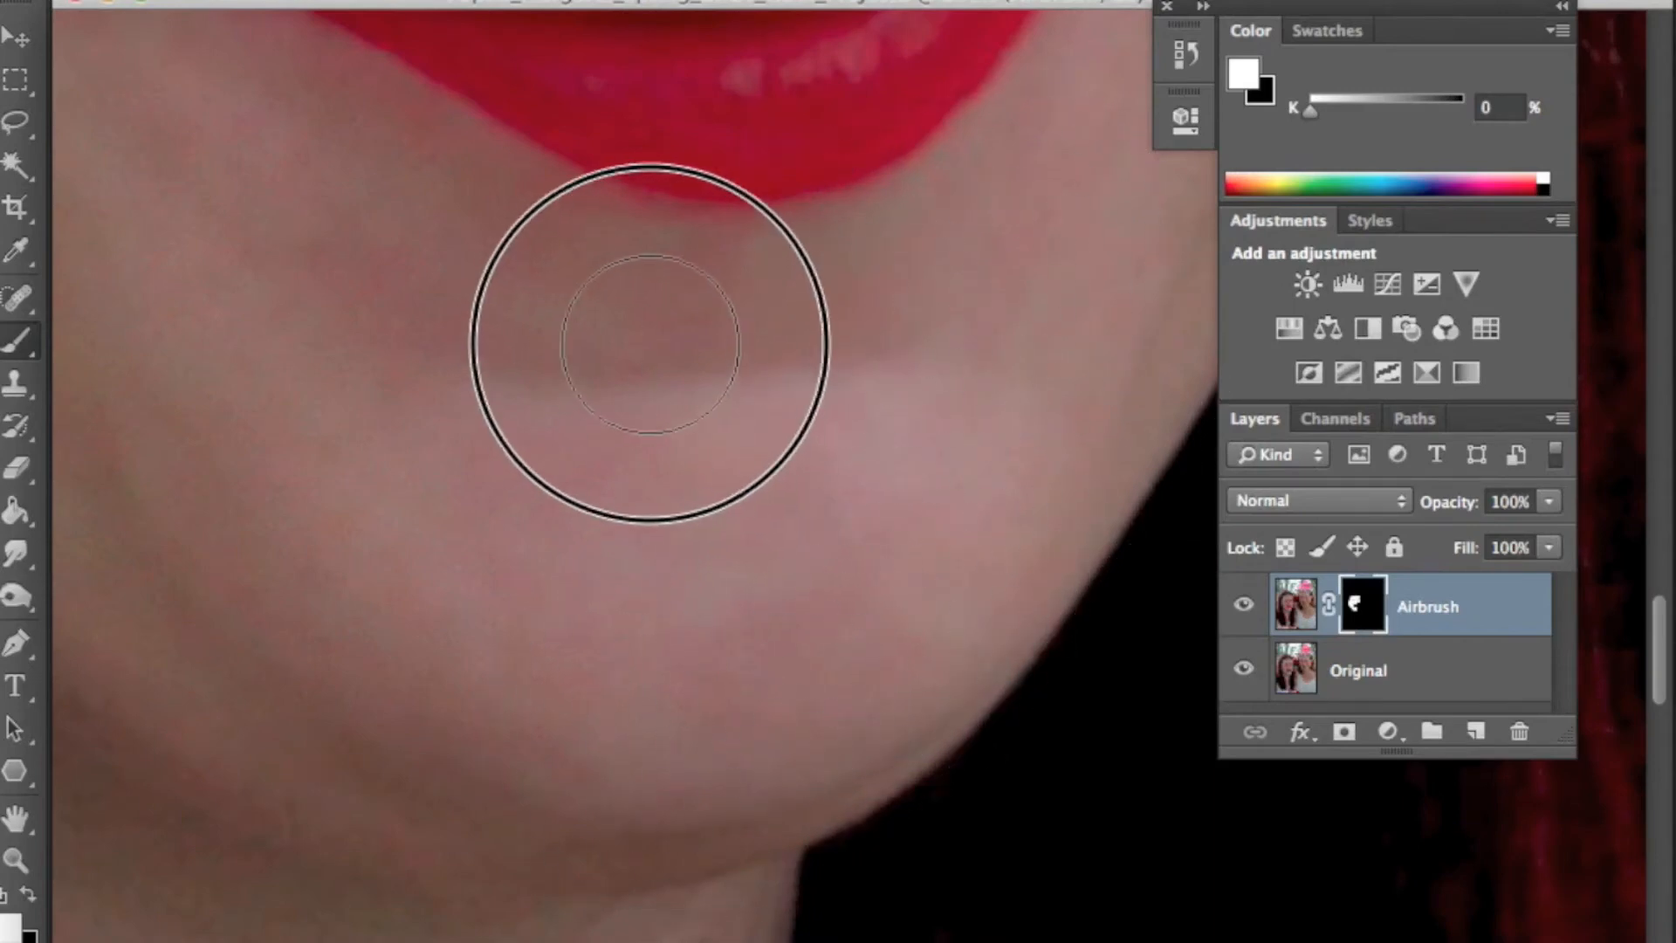
{"action": "left_click_drag", "start_coordinate": [1041, 292], "coordinate": [599, 666]}
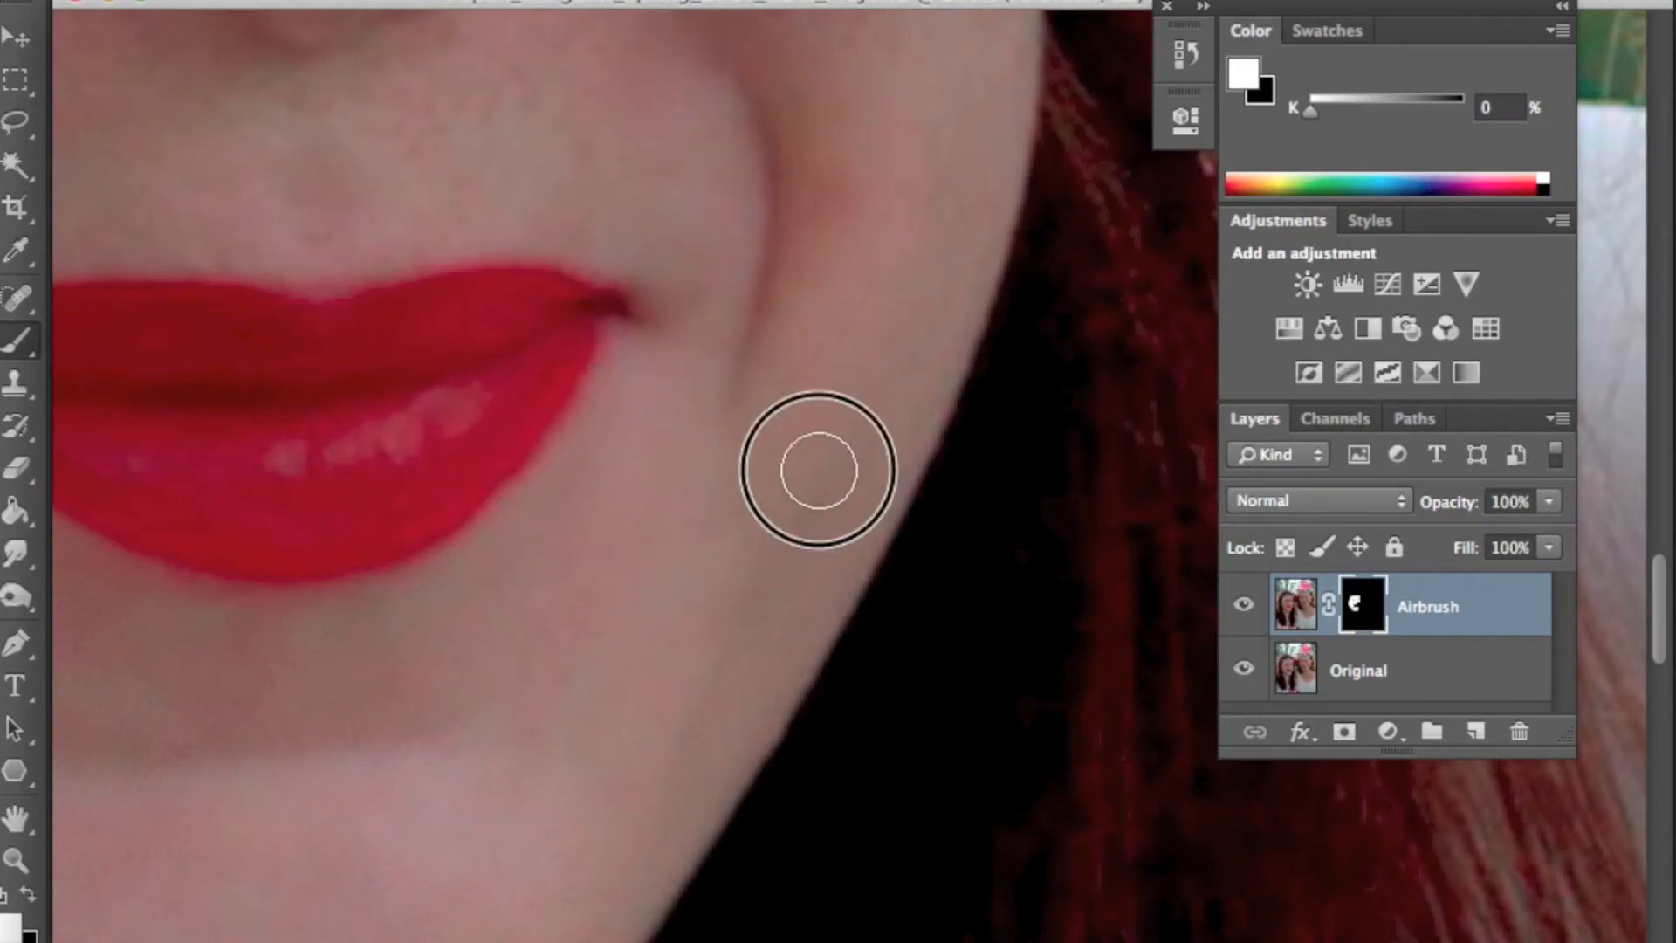
{"action": "left_click_drag", "start_coordinate": [909, 288], "coordinate": [711, 550]}
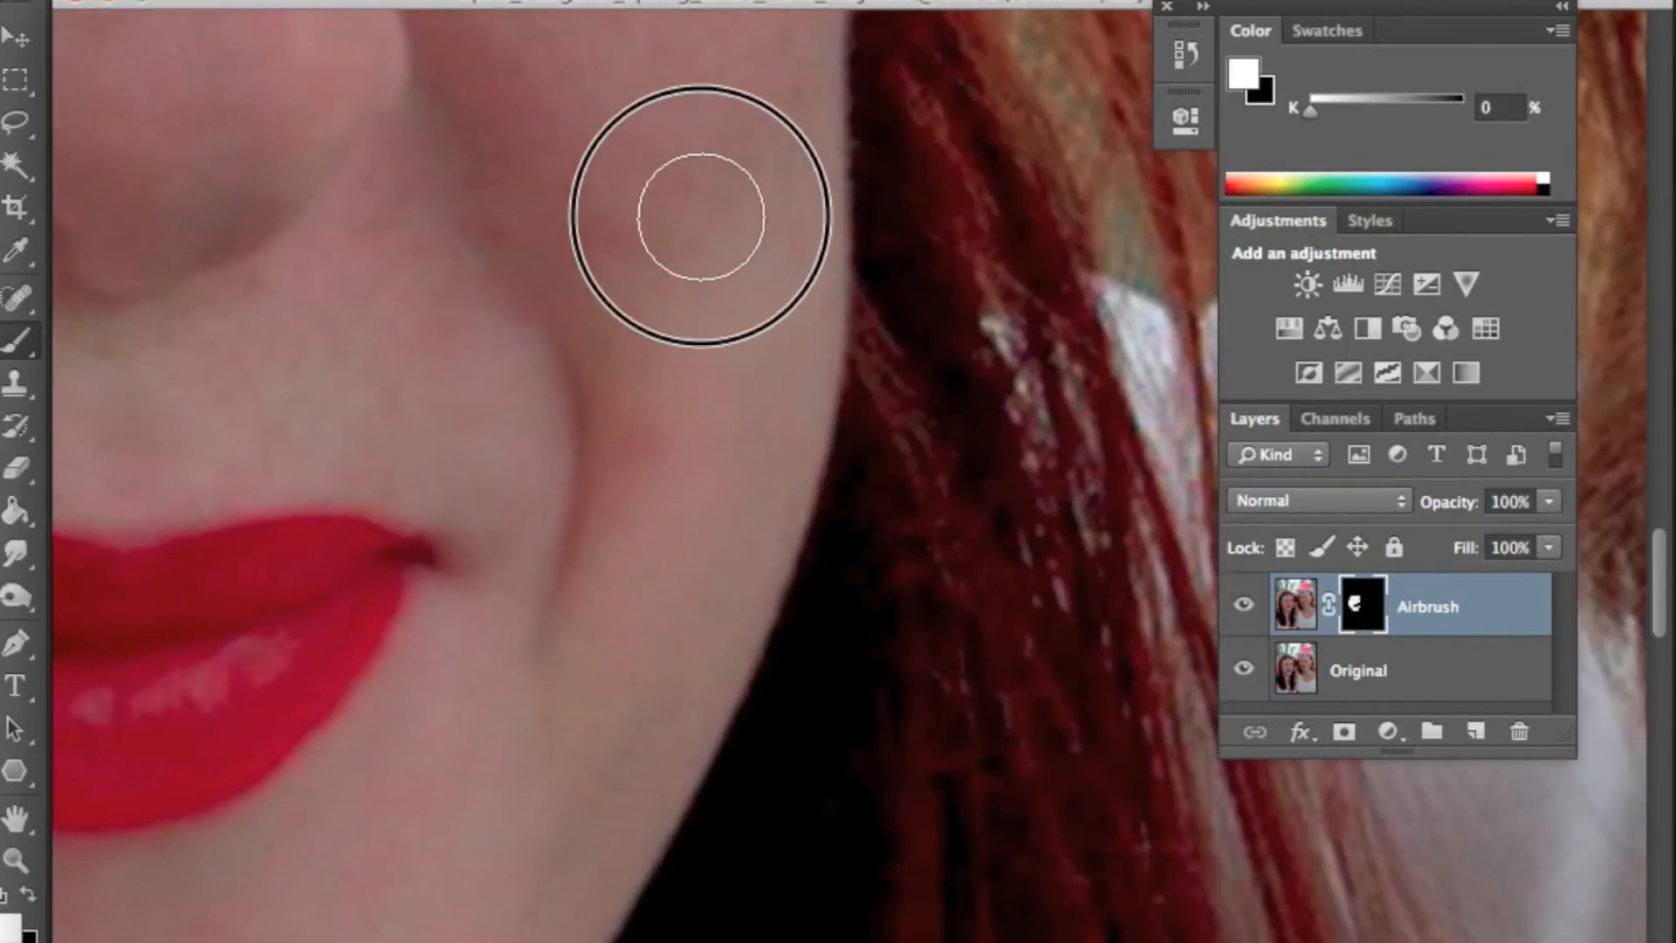
{"action": "mouse_move", "coordinate": [528, 900]}
{"action": "left_mouse_down"}
{"action": "mouse_move", "coordinate": [734, 516]}
{"action": "mouse_move", "coordinate": [766, 189]}
{"action": "left_mouse_up"}
{"action": "mouse_move", "coordinate": [661, 135]}
{"action": "left_mouse_down"}
{"action": "mouse_move", "coordinate": [730, 419]}
{"action": "mouse_move", "coordinate": [827, 347]}
{"action": "mouse_move", "coordinate": [817, 527]}
{"action": "left_mouse_up"}
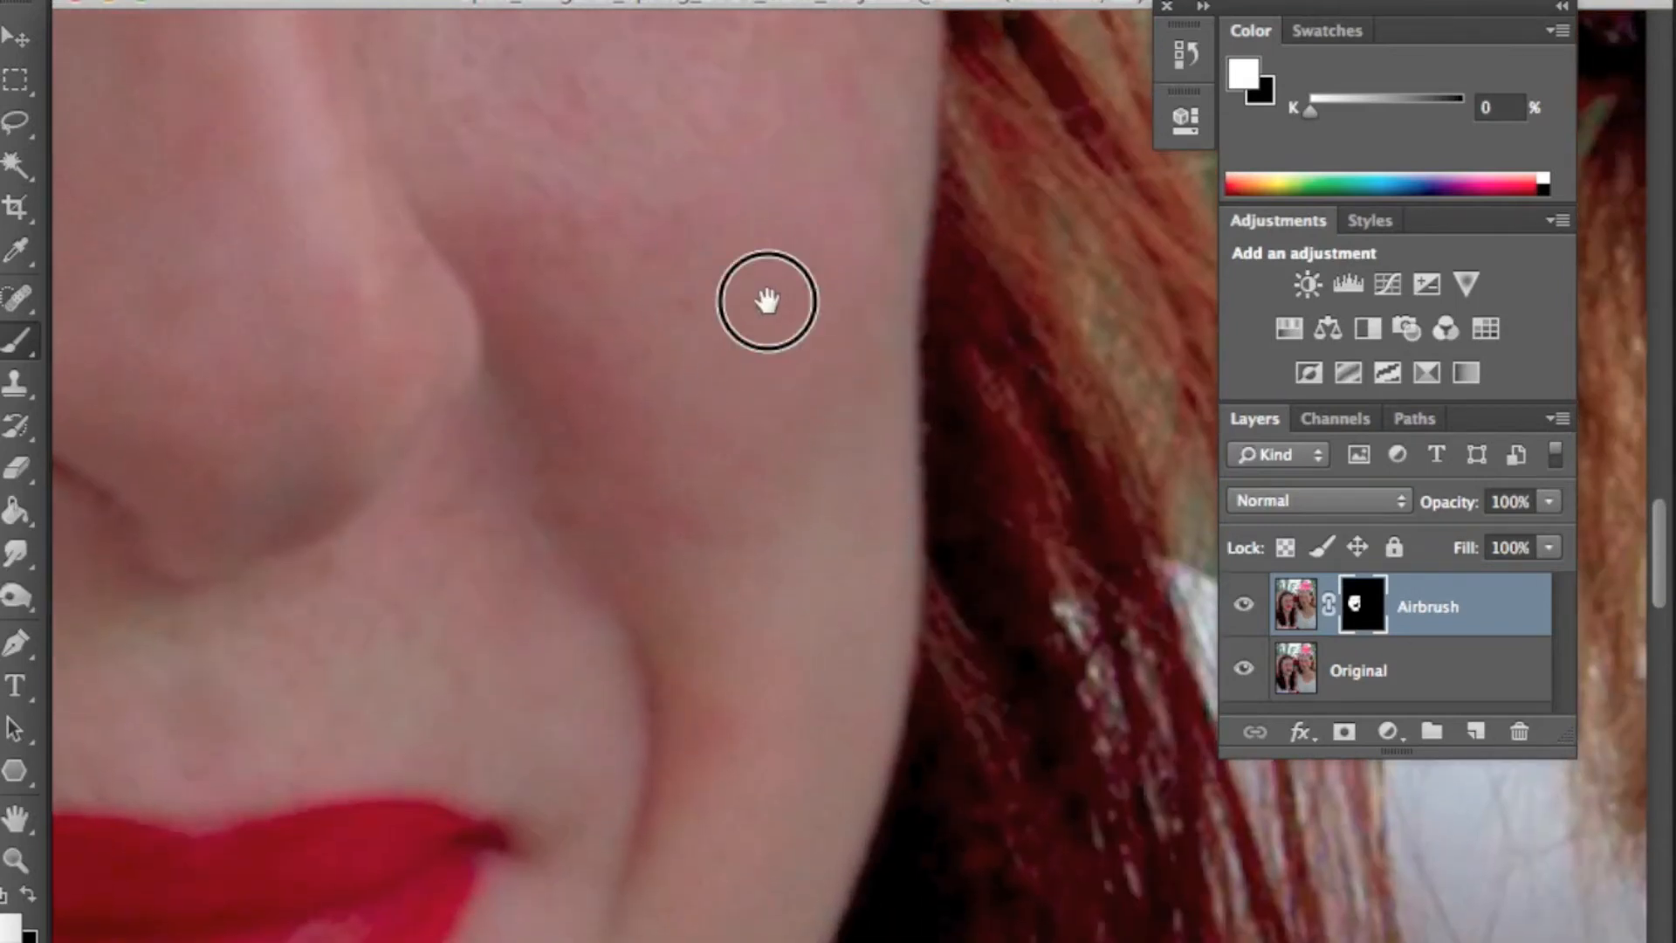
{"action": "left_click_drag", "start_coordinate": [767, 299], "coordinate": [834, 580]}
{"action": "mouse_move", "coordinate": [840, 322]}
{"action": "left_mouse_down"}
{"action": "mouse_move", "coordinate": [846, 682]}
{"action": "mouse_move", "coordinate": [916, 271]}
{"action": "mouse_move", "coordinate": [893, 376]}
{"action": "mouse_move", "coordinate": [770, 253]}
{"action": "mouse_move", "coordinate": [569, 235]}
{"action": "mouse_move", "coordinate": [797, 461]}
{"action": "mouse_move", "coordinate": [557, 262]}
{"action": "mouse_move", "coordinate": [688, 508]}
{"action": "mouse_move", "coordinate": [477, 281]}
{"action": "mouse_move", "coordinate": [565, 459]}
{"action": "mouse_move", "coordinate": [450, 261]}
{"action": "mouse_move", "coordinate": [612, 505]}
{"action": "mouse_move", "coordinate": [655, 668]}
{"action": "left_mouse_up"}
{"action": "mouse_move", "coordinate": [641, 734]}
{"action": "left_mouse_down"}
{"action": "mouse_move", "coordinate": [786, 526]}
{"action": "mouse_move", "coordinate": [863, 395]}
{"action": "left_mouse_up"}
{"action": "left_click_drag", "start_coordinate": [856, 354], "coordinate": [689, 586]}
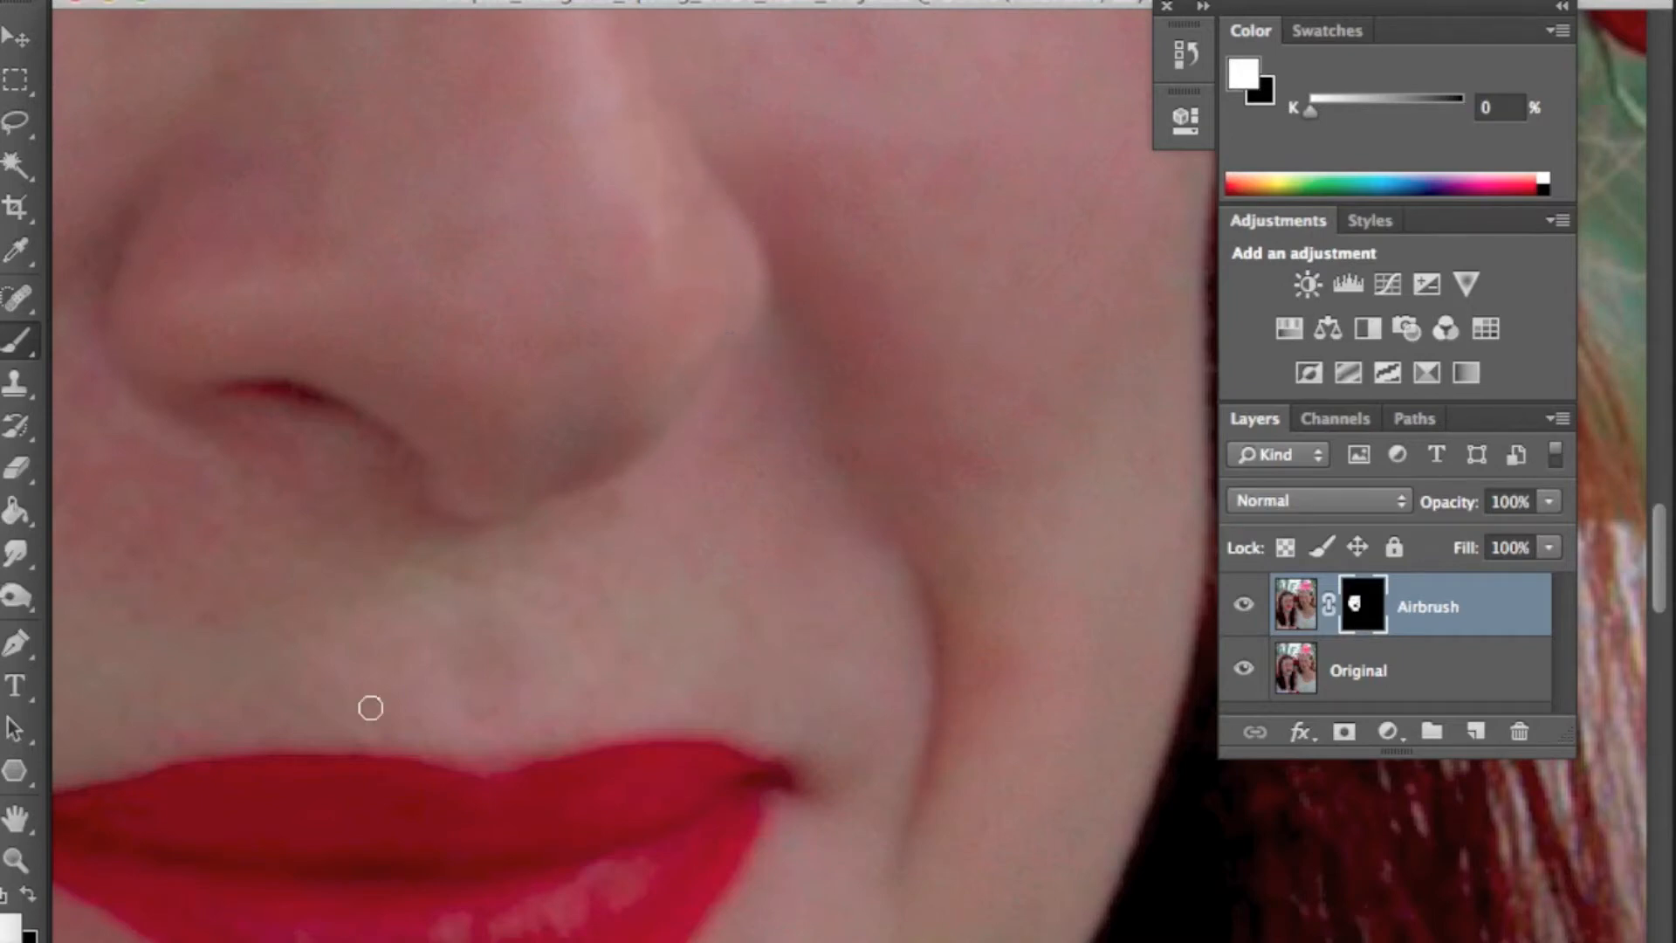
- Switch the foreground to black and paint the Airbrush mask black beside the nostril and above the lip
{"action": "left_click", "coordinate": [28, 895]}
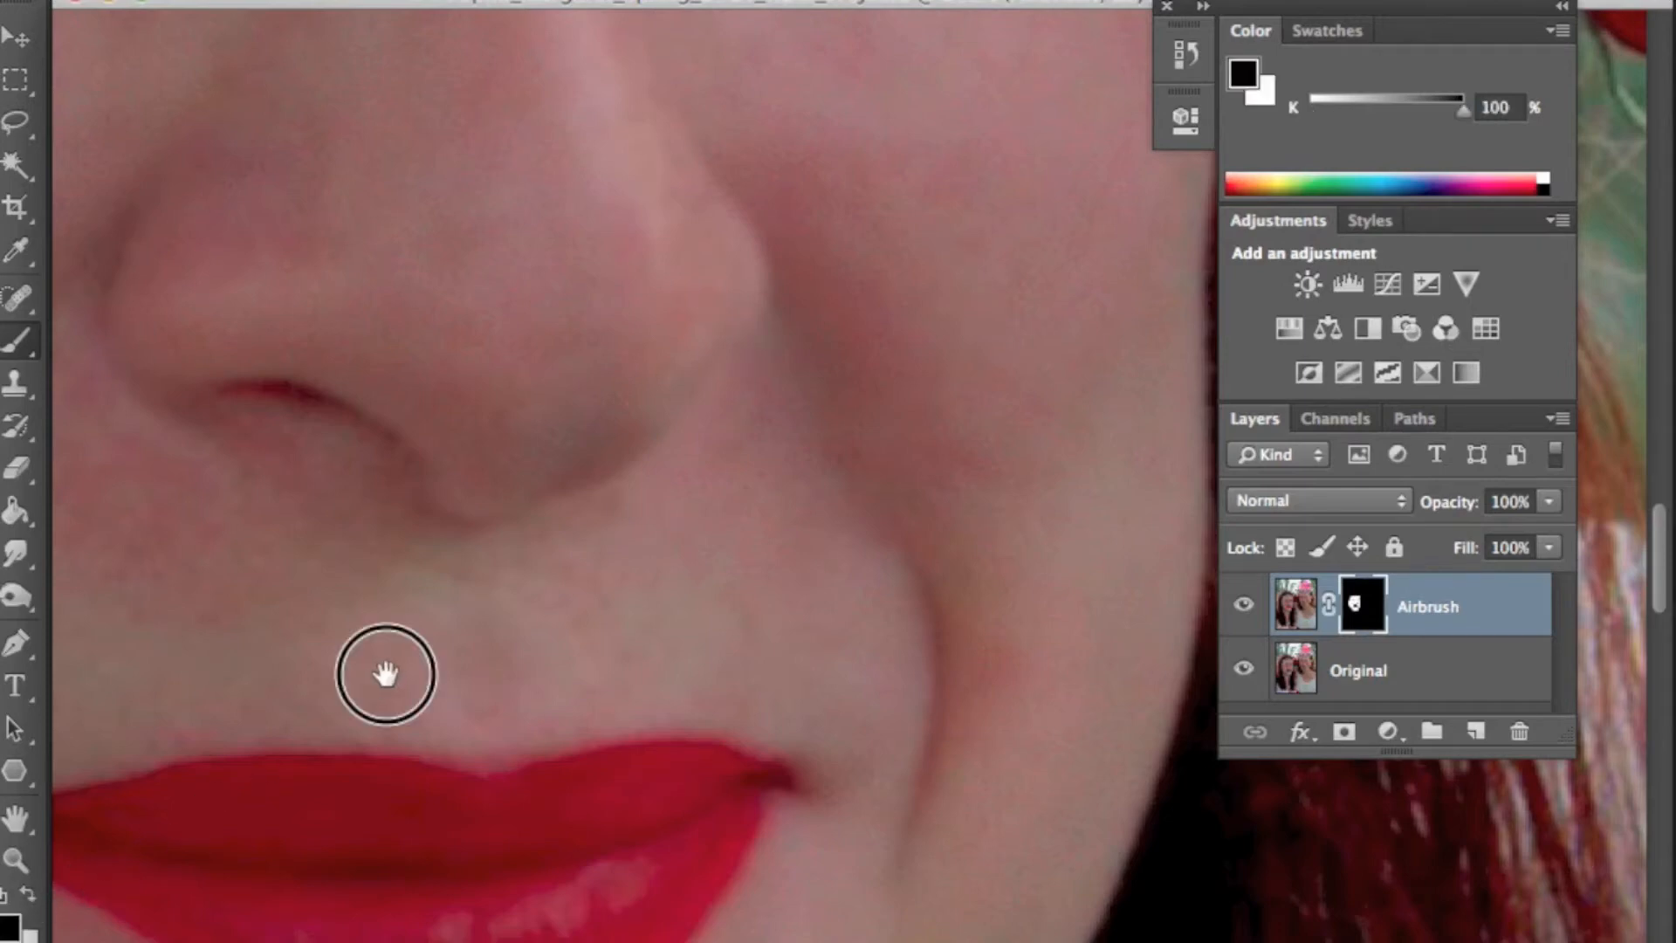
{"action": "scroll", "coordinate": [698, 694], "scroll_direction": "up", "scroll_amount": 3}
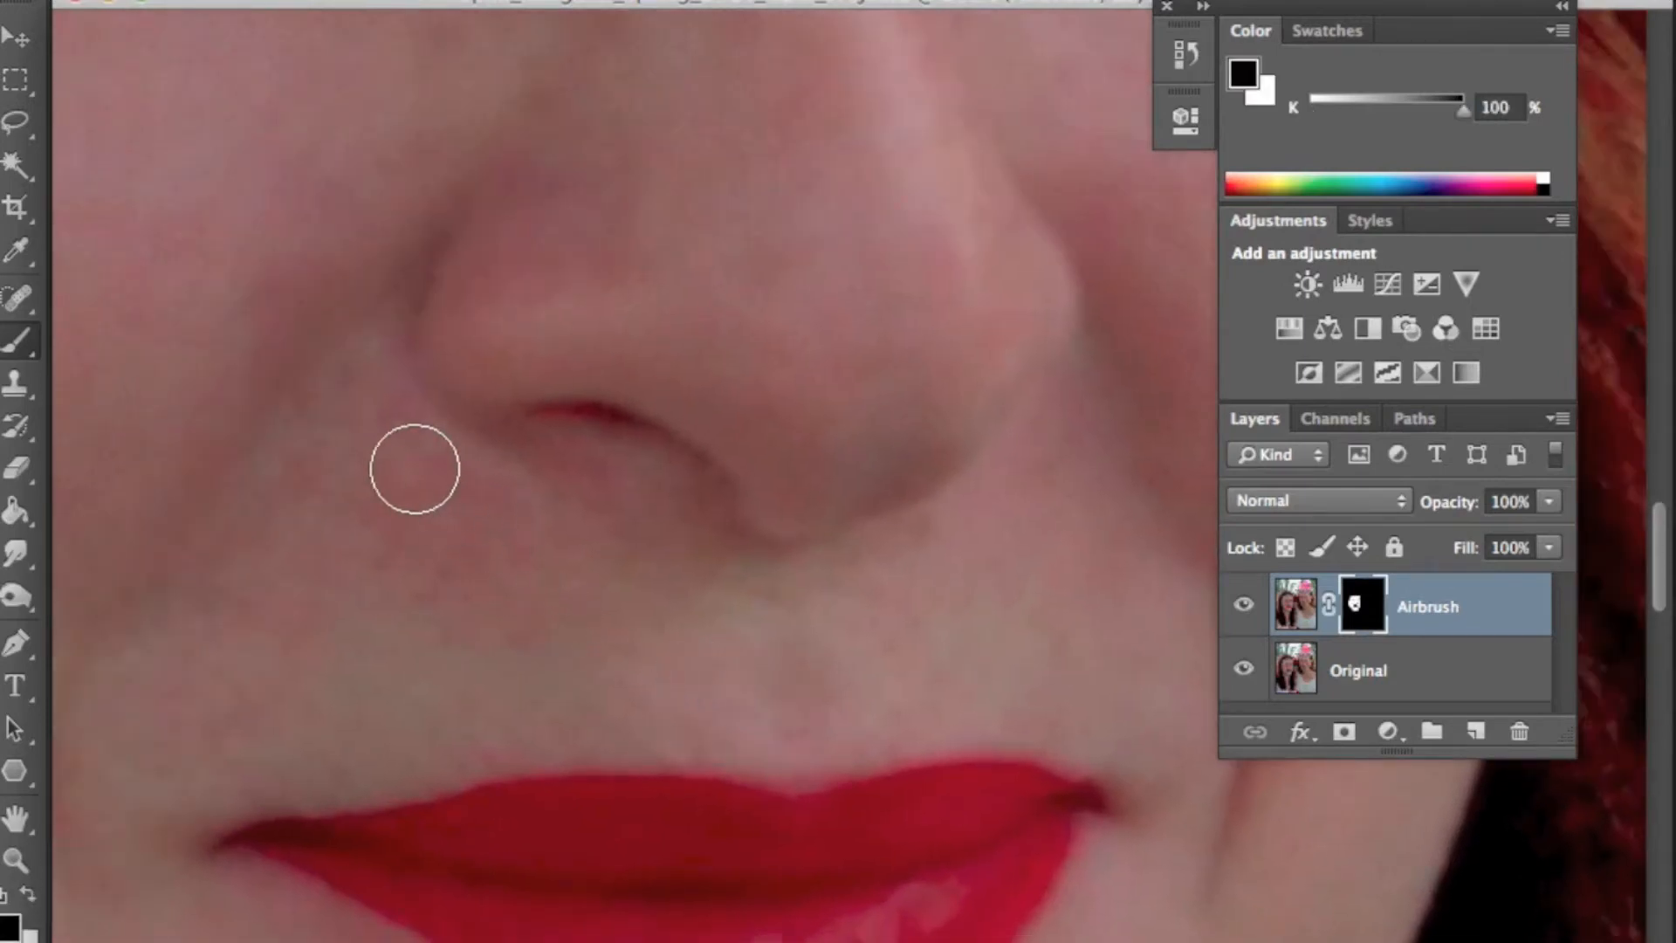
{"action": "mouse_move", "coordinate": [414, 450]}
{"action": "left_mouse_down"}
{"action": "mouse_move", "coordinate": [529, 528]}
{"action": "mouse_move", "coordinate": [662, 582]}
{"action": "mouse_move", "coordinate": [454, 512]}
{"action": "mouse_move", "coordinate": [393, 450]}
{"action": "mouse_move", "coordinate": [346, 488]}
{"action": "mouse_move", "coordinate": [234, 656]}
{"action": "mouse_move", "coordinate": [332, 514]}
{"action": "mouse_move", "coordinate": [492, 644]}
{"action": "left_mouse_up"}
{"action": "mouse_move", "coordinate": [354, 668]}
{"action": "left_mouse_down"}
{"action": "mouse_move", "coordinate": [275, 824]}
{"action": "mouse_move", "coordinate": [265, 889]}
{"action": "mouse_move", "coordinate": [315, 712]}
{"action": "mouse_move", "coordinate": [423, 686]}
{"action": "mouse_move", "coordinate": [334, 806]}
{"action": "mouse_move", "coordinate": [498, 796]}
{"action": "mouse_move", "coordinate": [840, 734]}
{"action": "mouse_move", "coordinate": [1026, 605]}
{"action": "mouse_move", "coordinate": [822, 711]}
{"action": "mouse_move", "coordinate": [941, 686]}
{"action": "mouse_move", "coordinate": [1007, 705]}
{"action": "mouse_move", "coordinate": [968, 628]}
{"action": "mouse_move", "coordinate": [675, 698]}
{"action": "mouse_move", "coordinate": [905, 578]}
{"action": "mouse_move", "coordinate": [741, 654]}
{"action": "mouse_move", "coordinate": [428, 549]}
{"action": "mouse_move", "coordinate": [534, 595]}
{"action": "mouse_move", "coordinate": [393, 573]}
{"action": "mouse_move", "coordinate": [267, 502]}
{"action": "mouse_move", "coordinate": [402, 588]}
{"action": "mouse_move", "coordinate": [337, 652]}
{"action": "mouse_move", "coordinate": [522, 661]}
{"action": "left_mouse_up"}
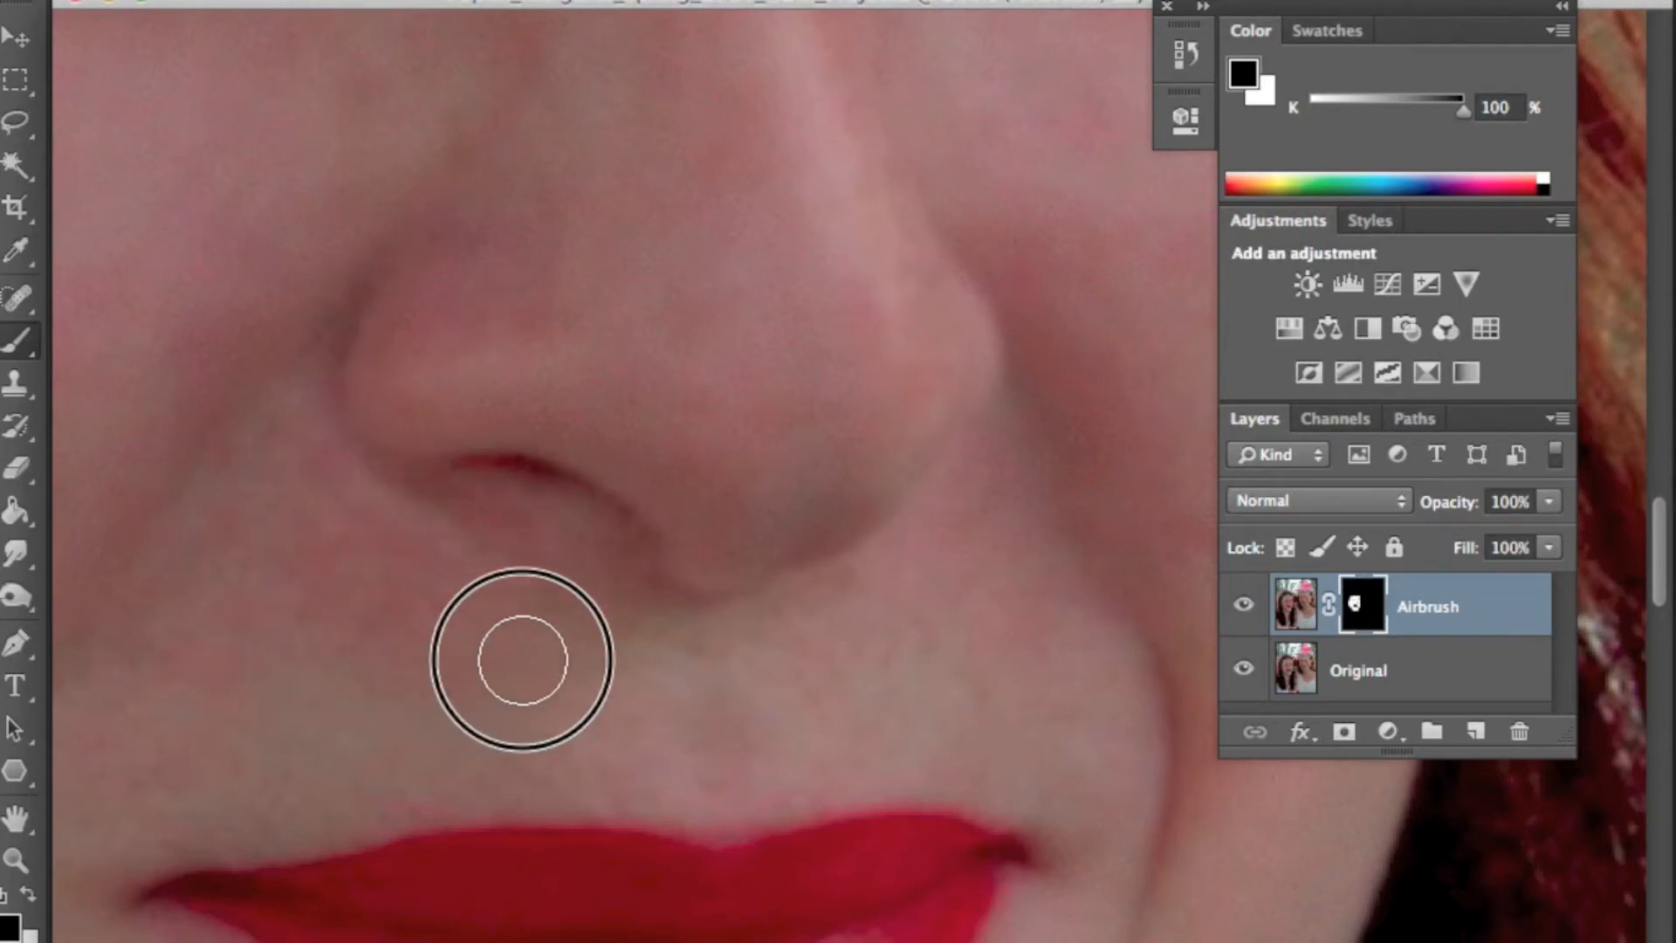
- Hide the Original layer and zoom in on the face to inspect the Airbrush mask's coverage
{"action": "key", "text": "super+0"}
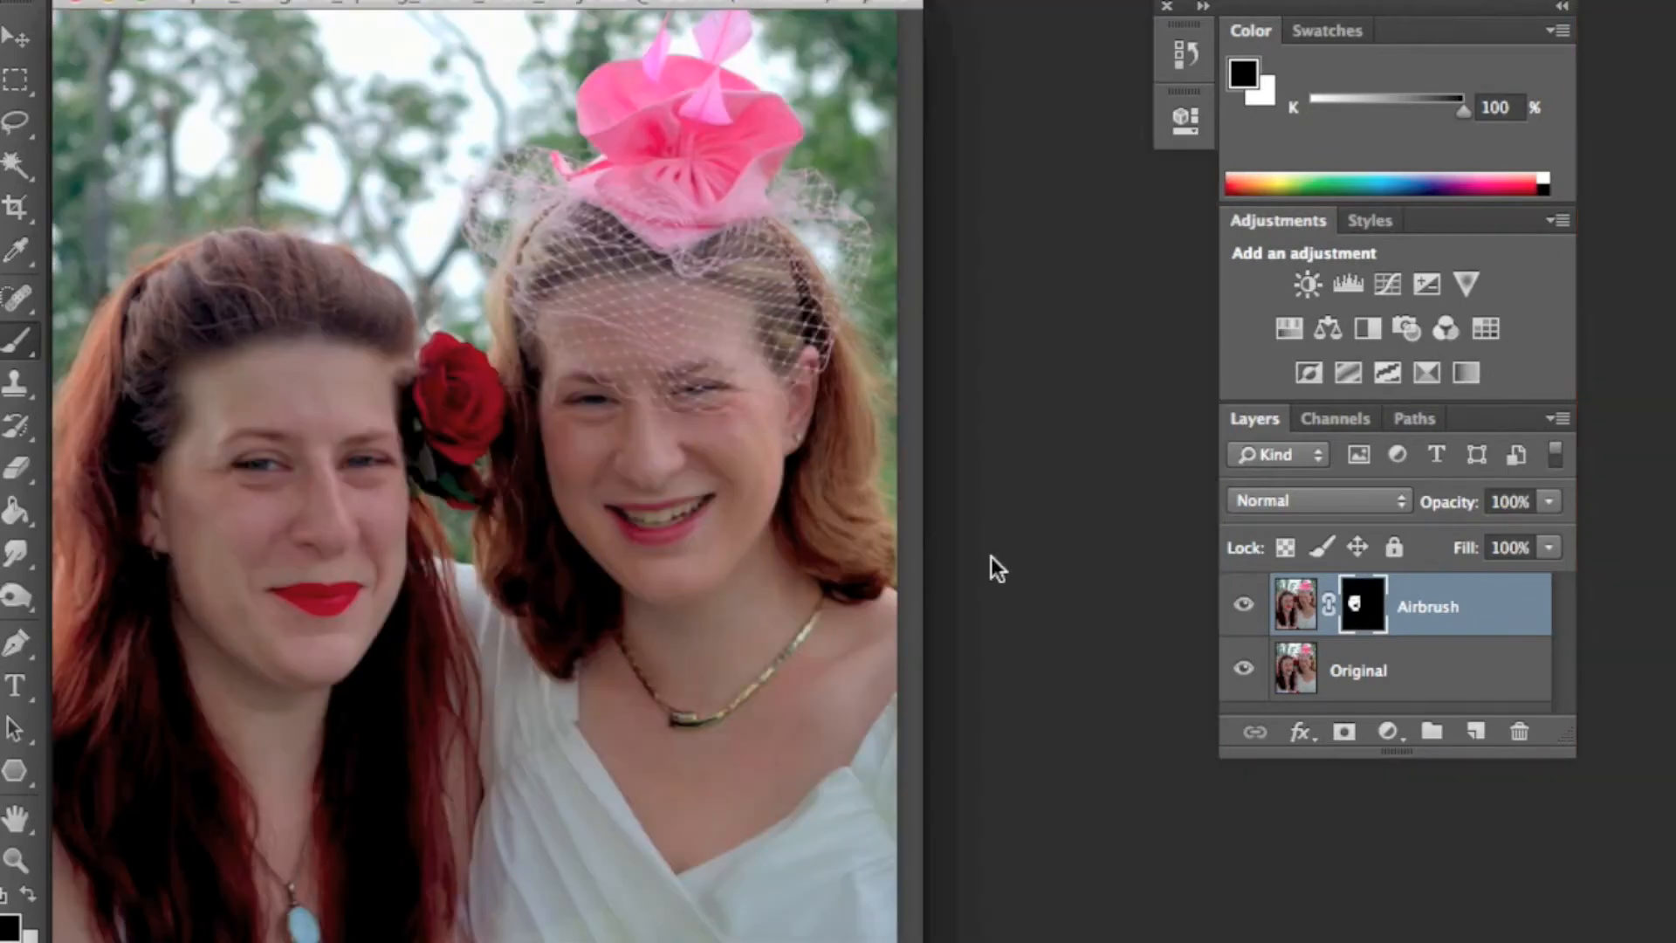
{"action": "left_click", "coordinate": [1242, 670]}
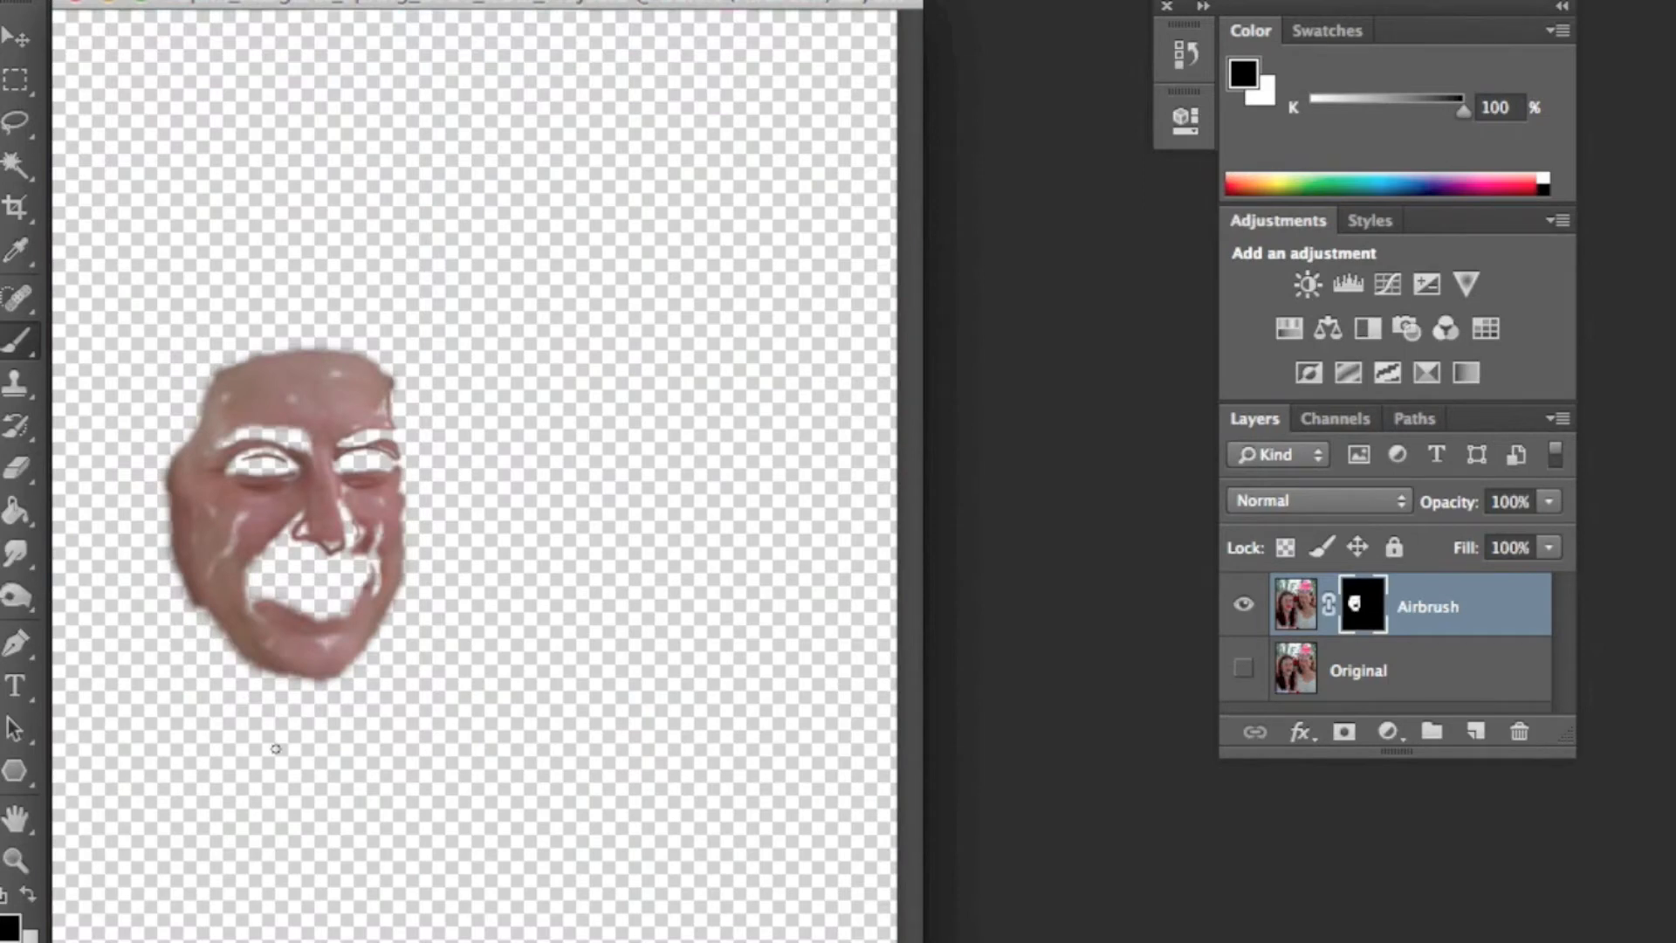
{"action": "left_click", "coordinate": [15, 863]}
{"action": "left_click", "coordinate": [307, 542]}
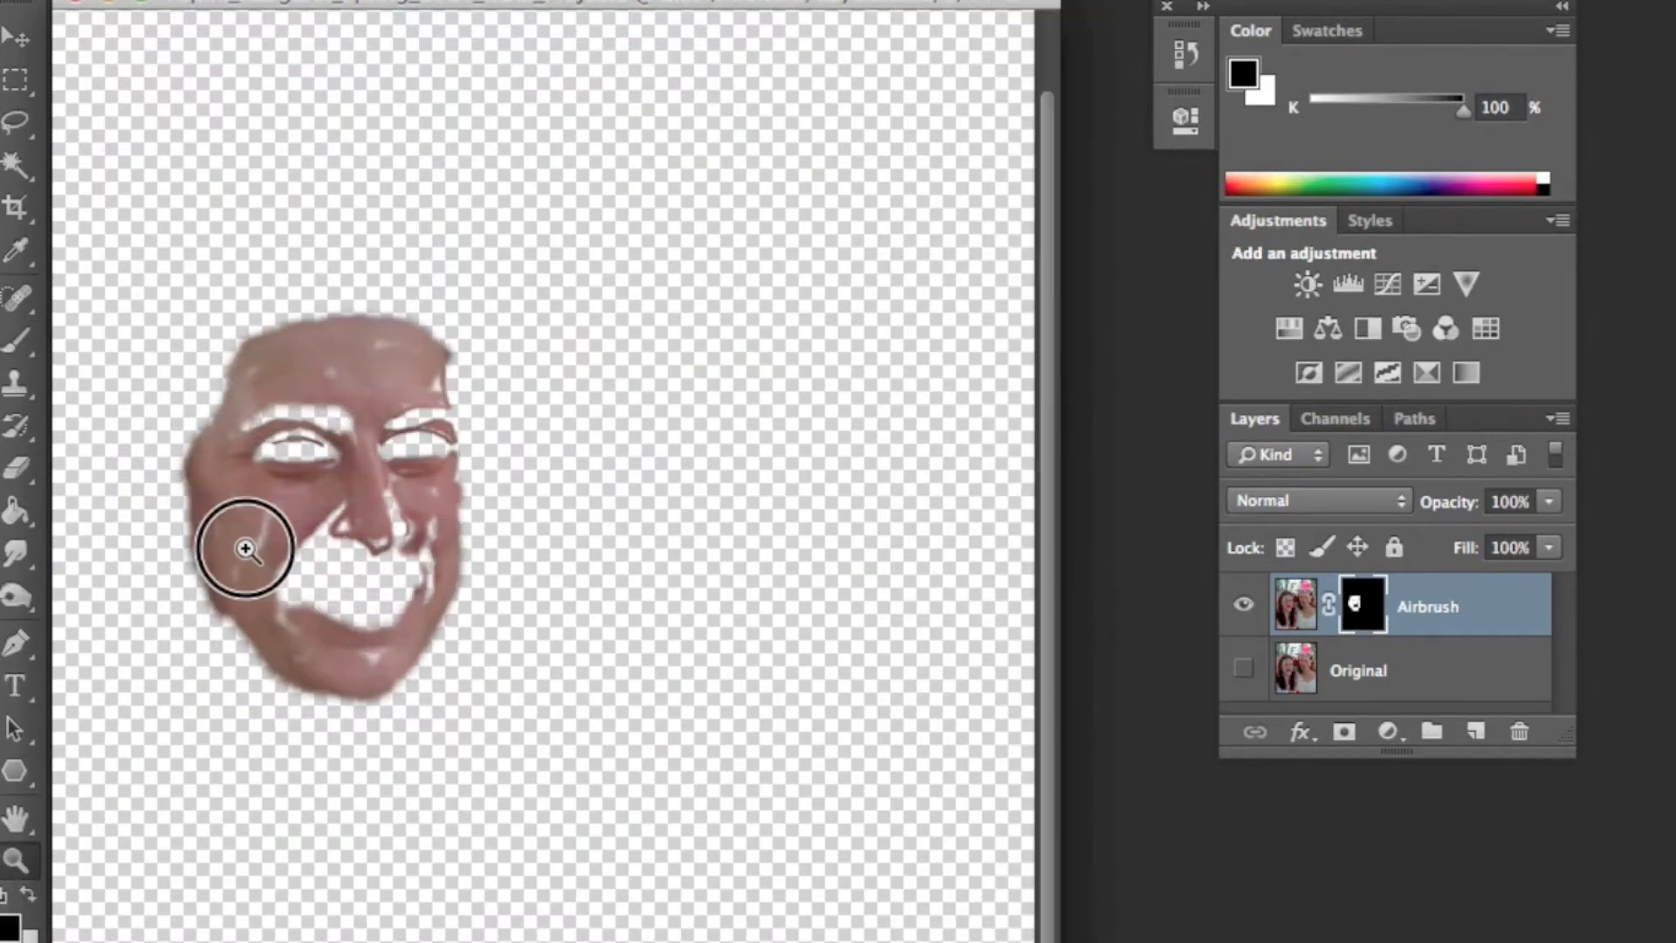
{"action": "left_click", "coordinate": [352, 540]}
{"action": "left_click", "coordinate": [352, 541]}
{"action": "left_click", "coordinate": [572, 479]}
{"action": "left_click", "coordinate": [707, 527]}
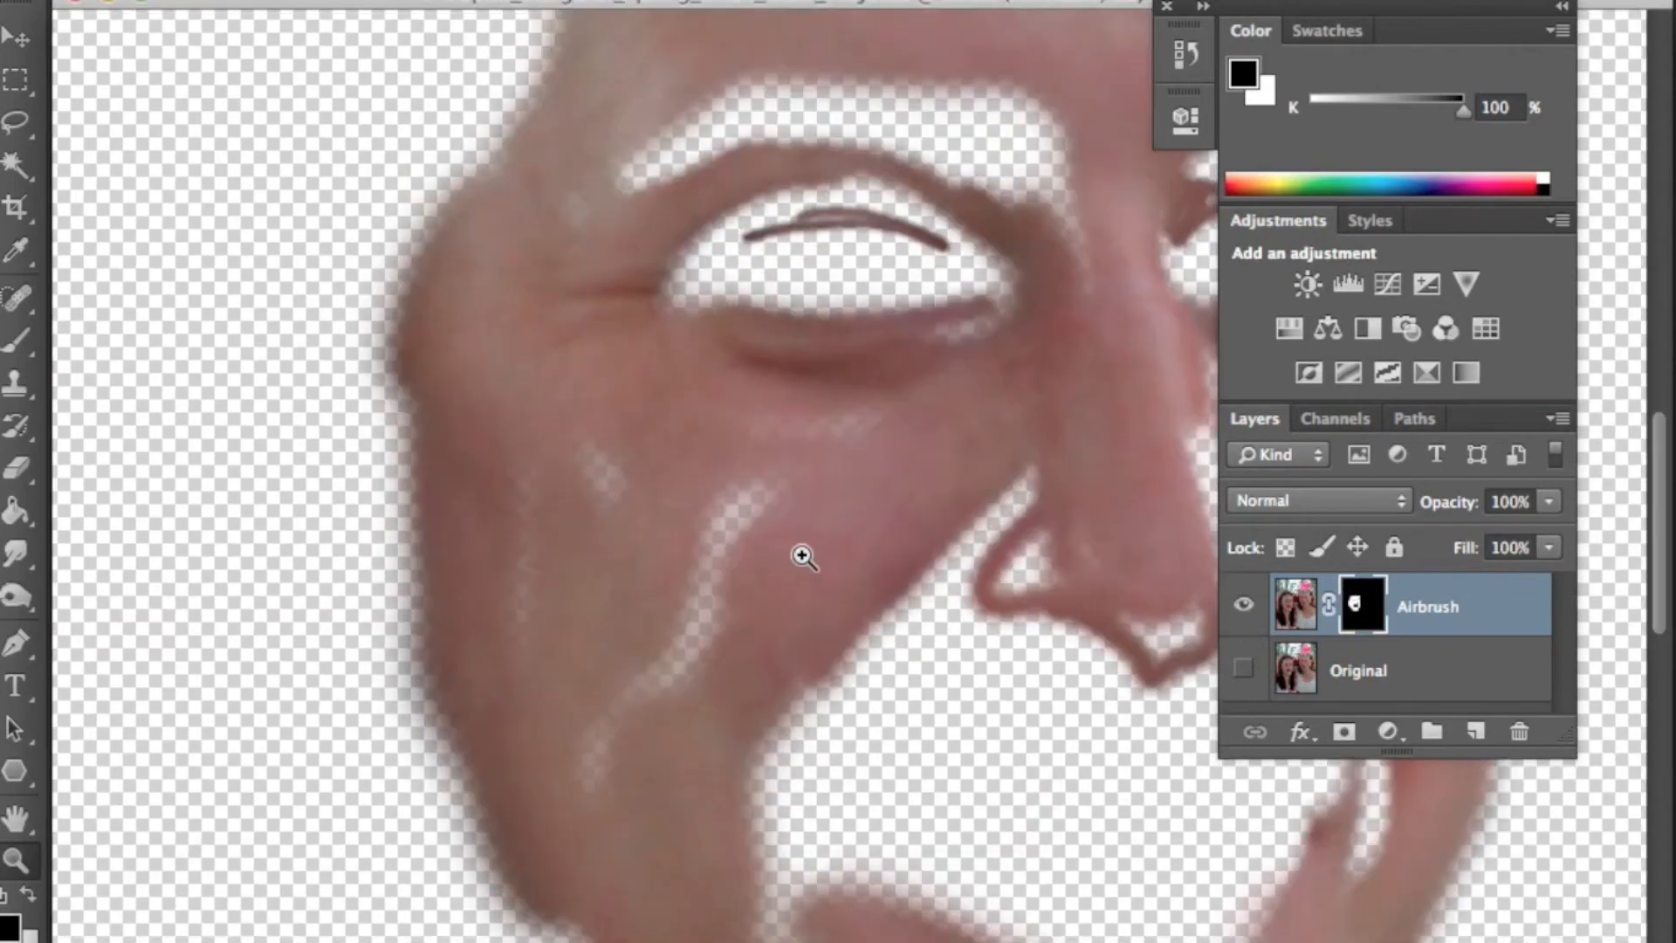
{"action": "left_click", "coordinate": [672, 496]}
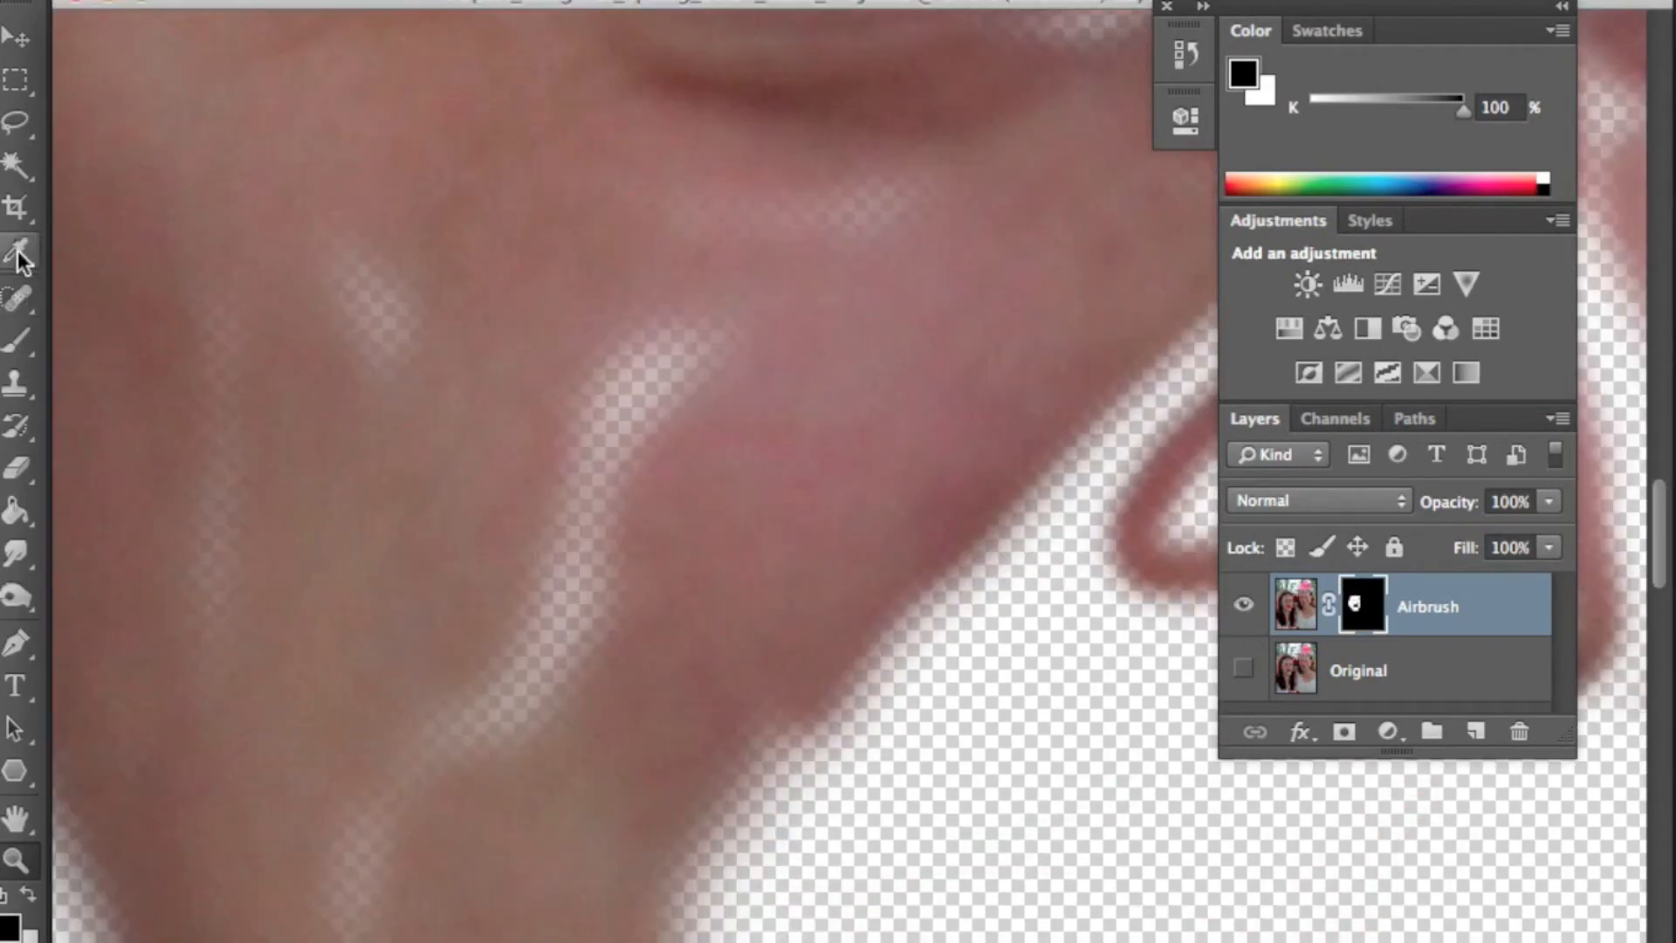
{"action": "key", "text": "]"}
{"action": "mouse_move", "coordinate": [336, 252]}
{"action": "left_mouse_down"}
{"action": "mouse_move", "coordinate": [427, 508]}
{"action": "mouse_move", "coordinate": [349, 284]}
{"action": "mouse_move", "coordinate": [418, 392]}
{"action": "mouse_move", "coordinate": [304, 292]}
{"action": "mouse_move", "coordinate": [200, 350]}
{"action": "mouse_move", "coordinate": [224, 858]}
{"action": "mouse_move", "coordinate": [491, 530]}
{"action": "mouse_move", "coordinate": [579, 673]}
{"action": "mouse_move", "coordinate": [553, 628]}
{"action": "mouse_move", "coordinate": [658, 355]}
{"action": "mouse_move", "coordinate": [761, 319]}
{"action": "mouse_move", "coordinate": [832, 239]}
{"action": "mouse_move", "coordinate": [636, 239]}
{"action": "left_mouse_up"}
{"action": "key", "text": "super+z"}
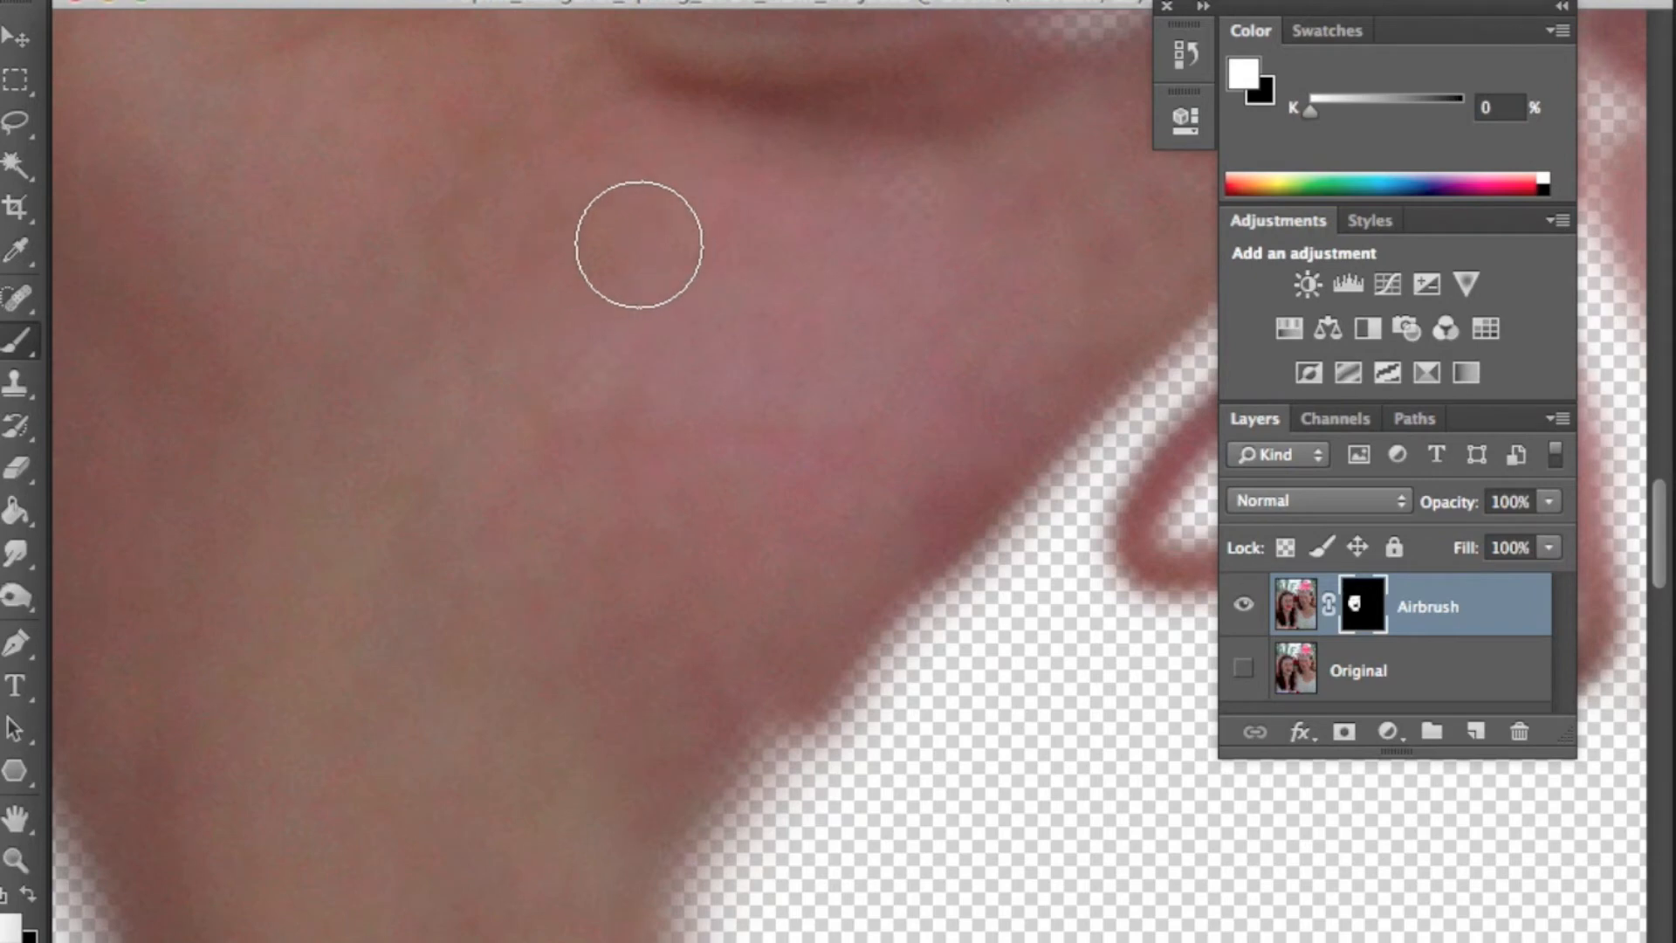
- Paint the Airbrush mask white to fill the gaps on the forehead and between the brows
{"action": "left_click_drag", "start_coordinate": [908, 206], "coordinate": [614, 655]}
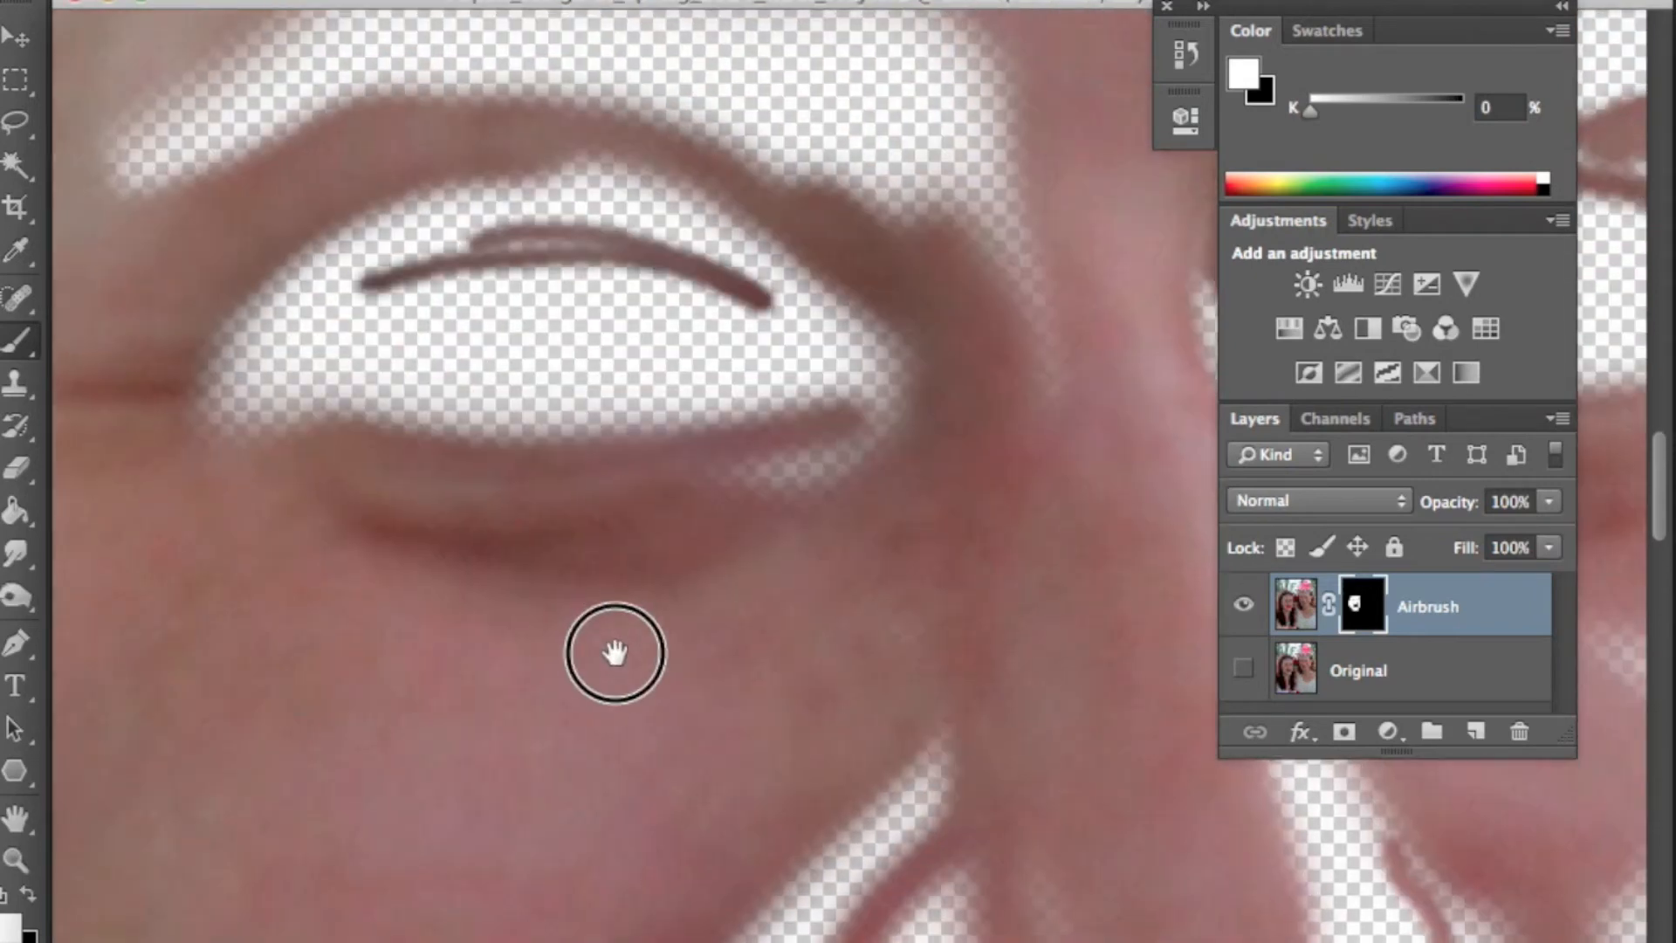
{"action": "left_click_drag", "start_coordinate": [775, 515], "coordinate": [679, 724]}
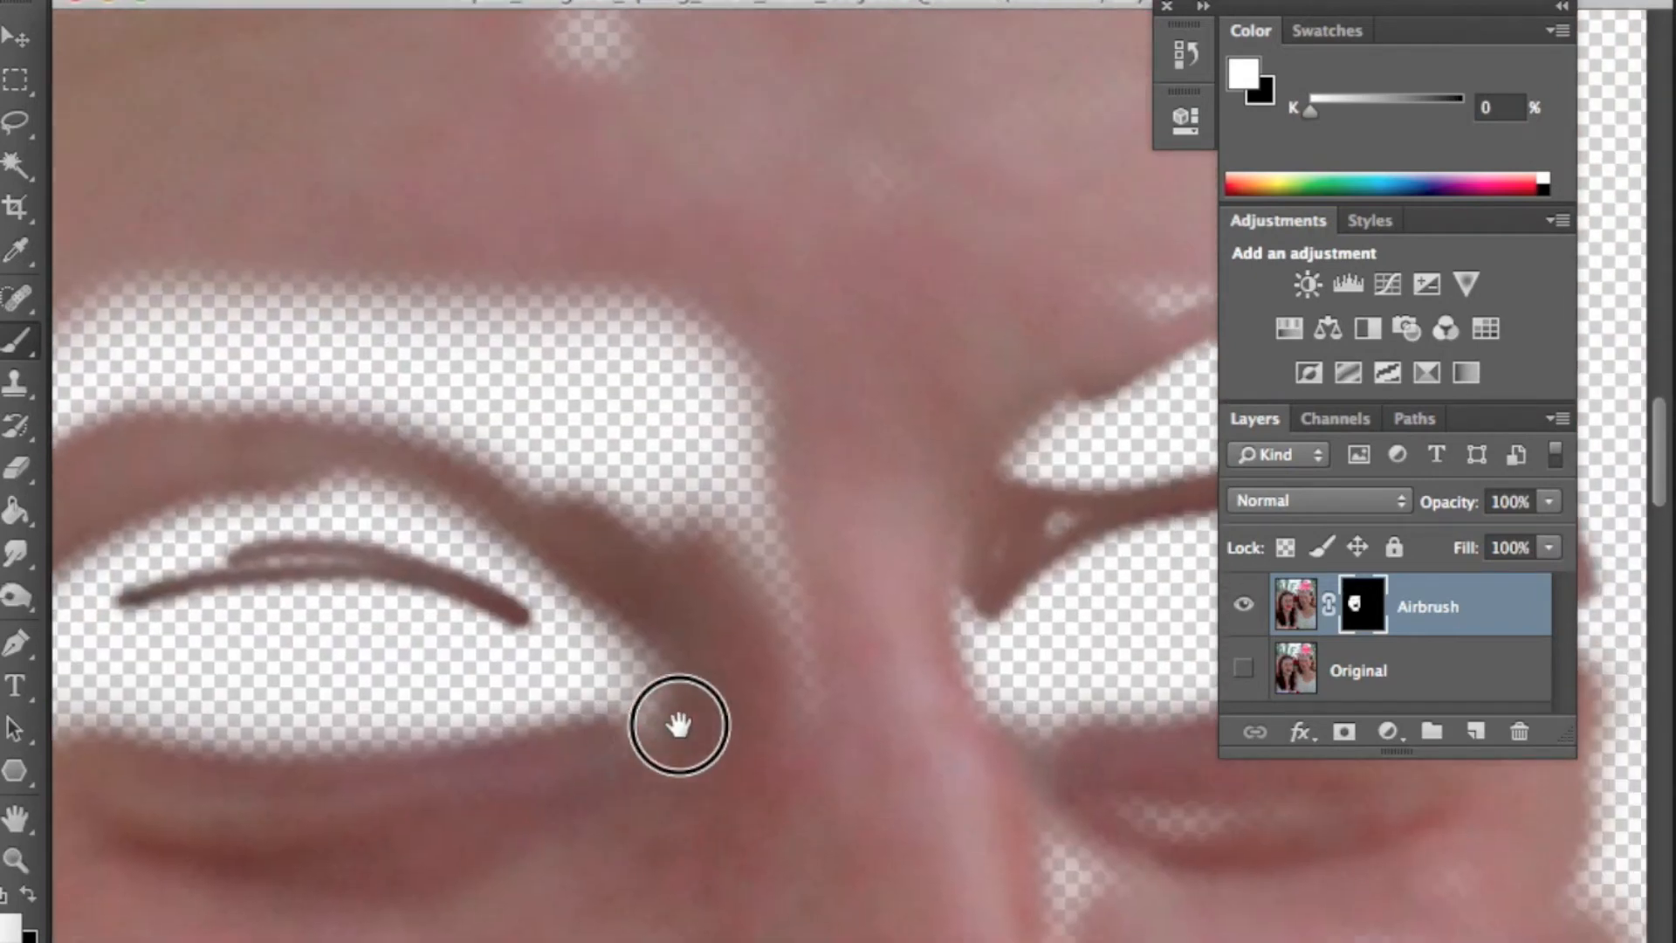
{"action": "left_click_drag", "start_coordinate": [760, 82], "coordinate": [767, 431]}
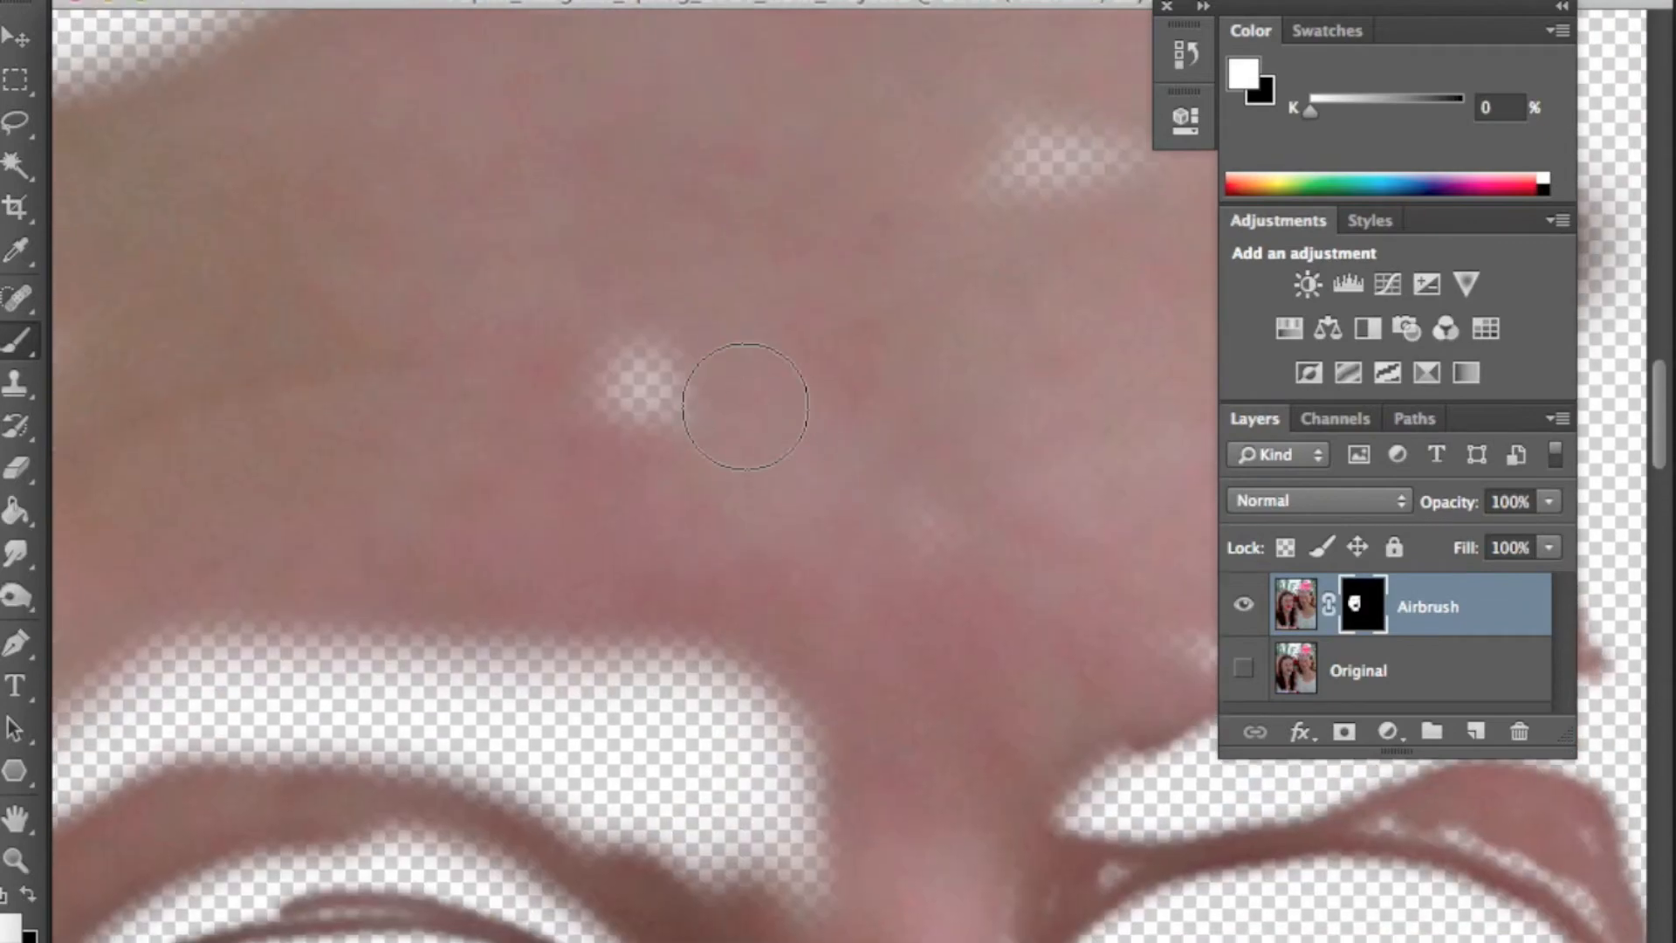
{"action": "left_click_drag", "start_coordinate": [961, 339], "coordinate": [531, 463]}
{"action": "mouse_move", "coordinate": [606, 282]}
{"action": "left_mouse_down"}
{"action": "mouse_move", "coordinate": [654, 312]}
{"action": "mouse_move", "coordinate": [889, 357]}
{"action": "left_mouse_up"}
{"action": "left_click_drag", "start_coordinate": [926, 476], "coordinate": [775, 412]}
{"action": "mouse_move", "coordinate": [888, 408]}
{"action": "left_mouse_down"}
{"action": "mouse_move", "coordinate": [882, 599]}
{"action": "mouse_move", "coordinate": [902, 628]}
{"action": "mouse_move", "coordinate": [908, 593]}
{"action": "left_mouse_up"}
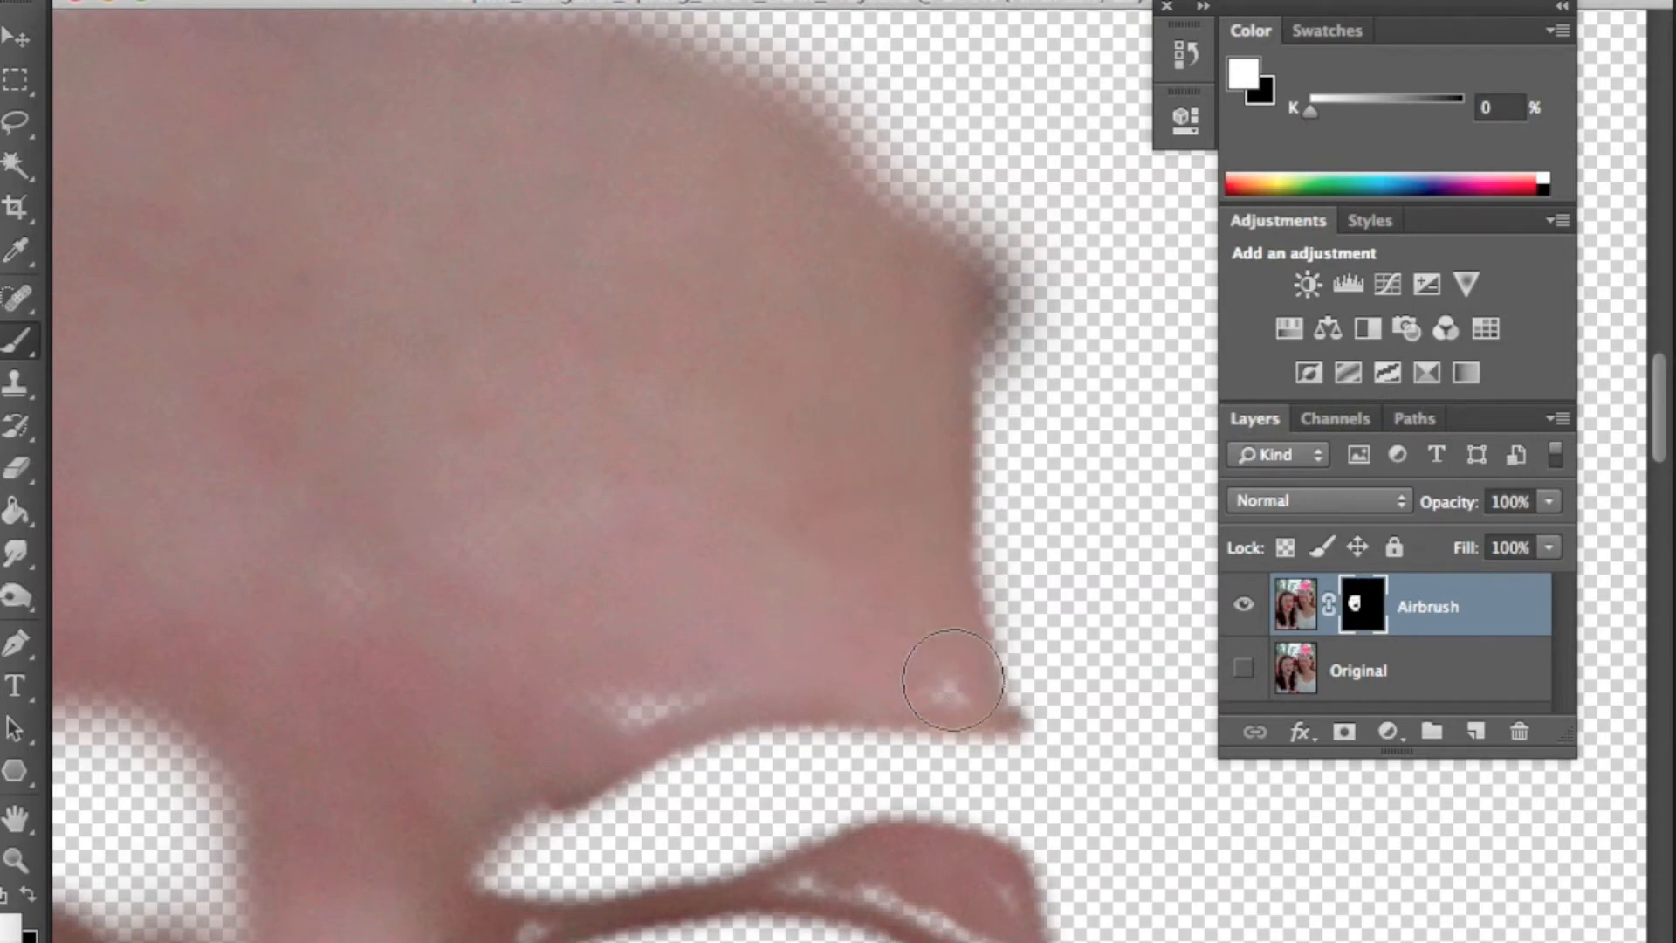
- Paint the mask white to fill gaps beside the nose bridge and under the eye
{"action": "scroll", "coordinate": [617, 261], "scroll_direction": "down", "scroll_amount": 10}
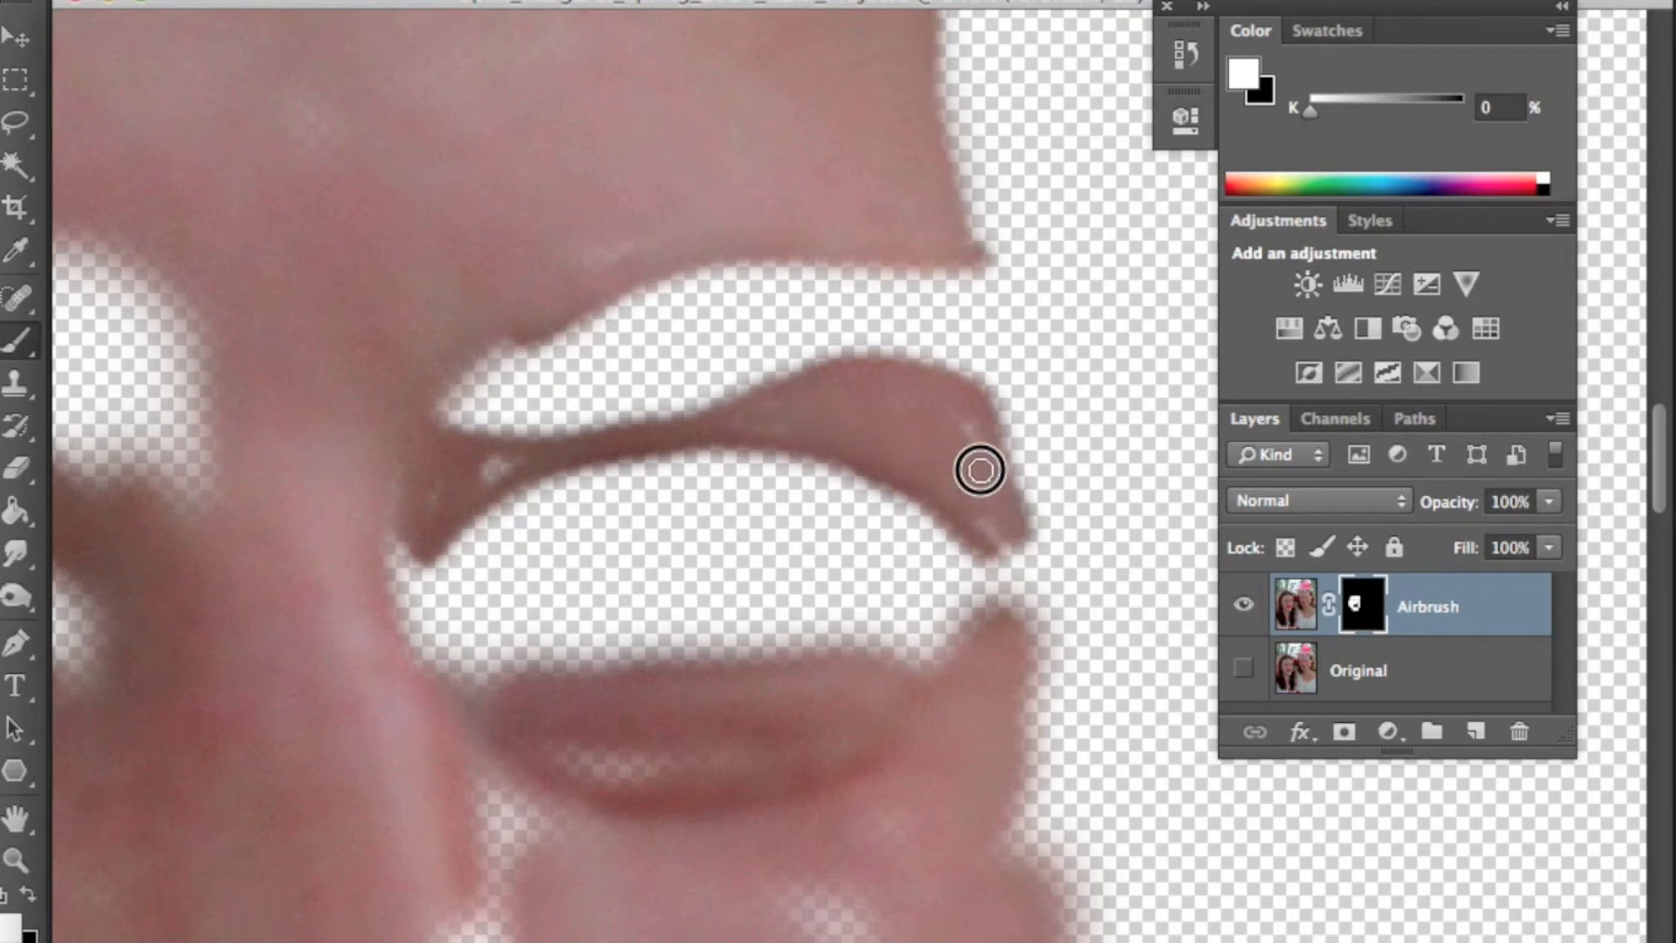
{"action": "left_click_drag", "start_coordinate": [836, 614], "coordinate": [994, 481]}
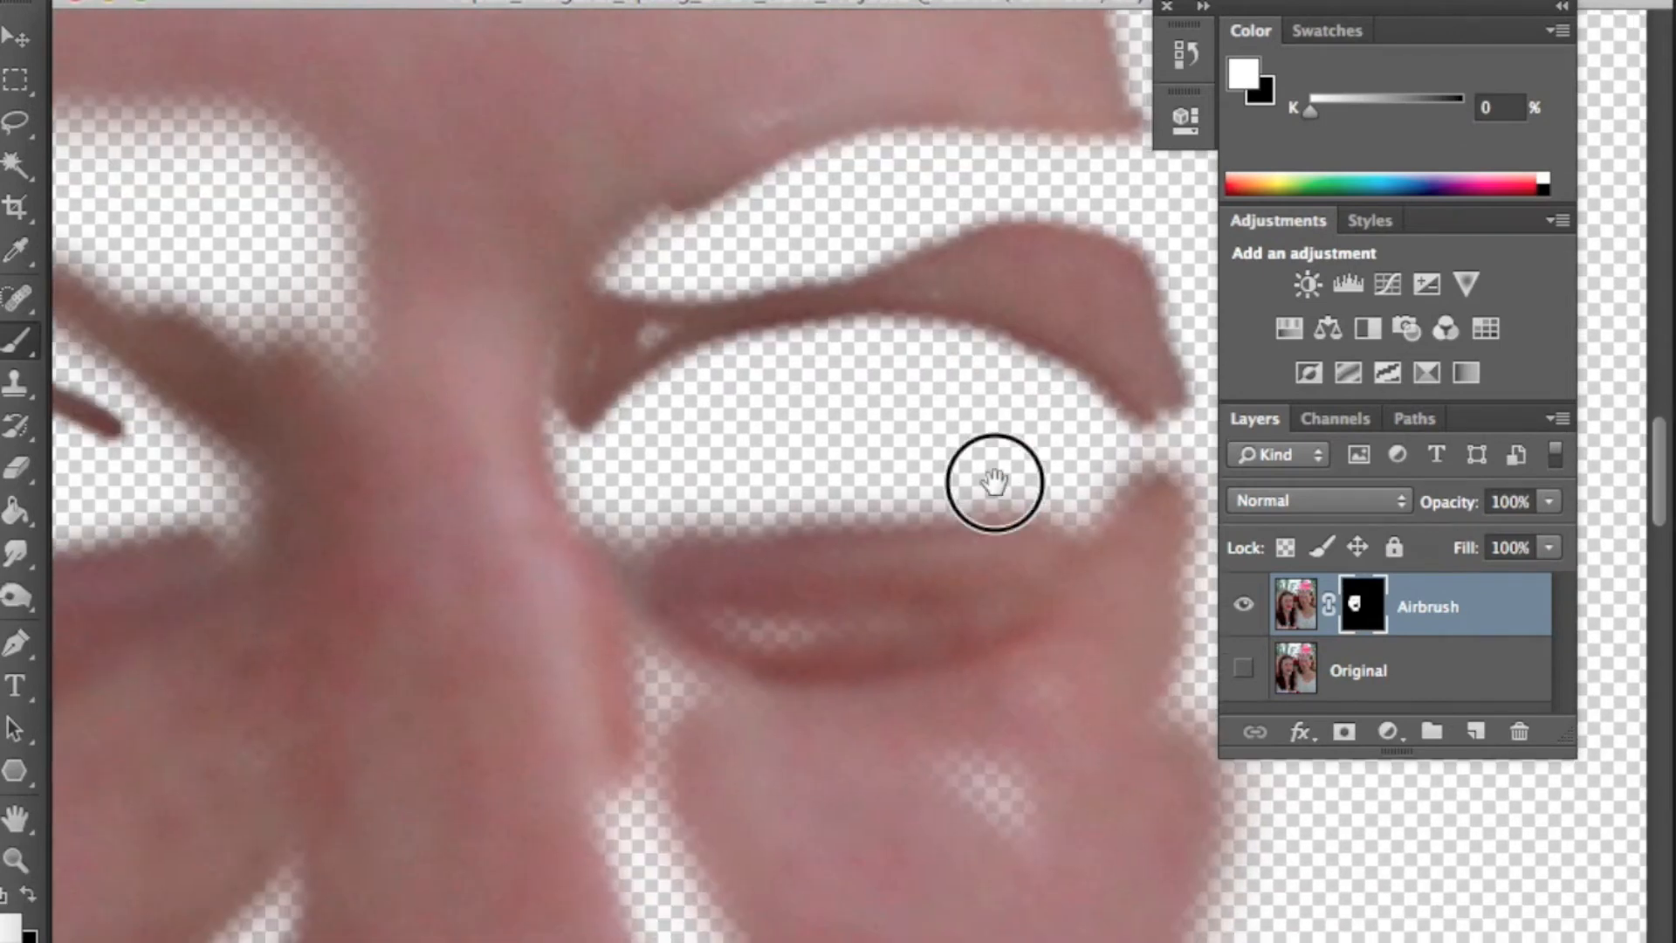
{"action": "scroll", "coordinate": [560, 339], "scroll_direction": "down", "scroll_amount": 5}
{"action": "scroll", "coordinate": [560, 339], "scroll_direction": "right", "scroll_amount": 3}
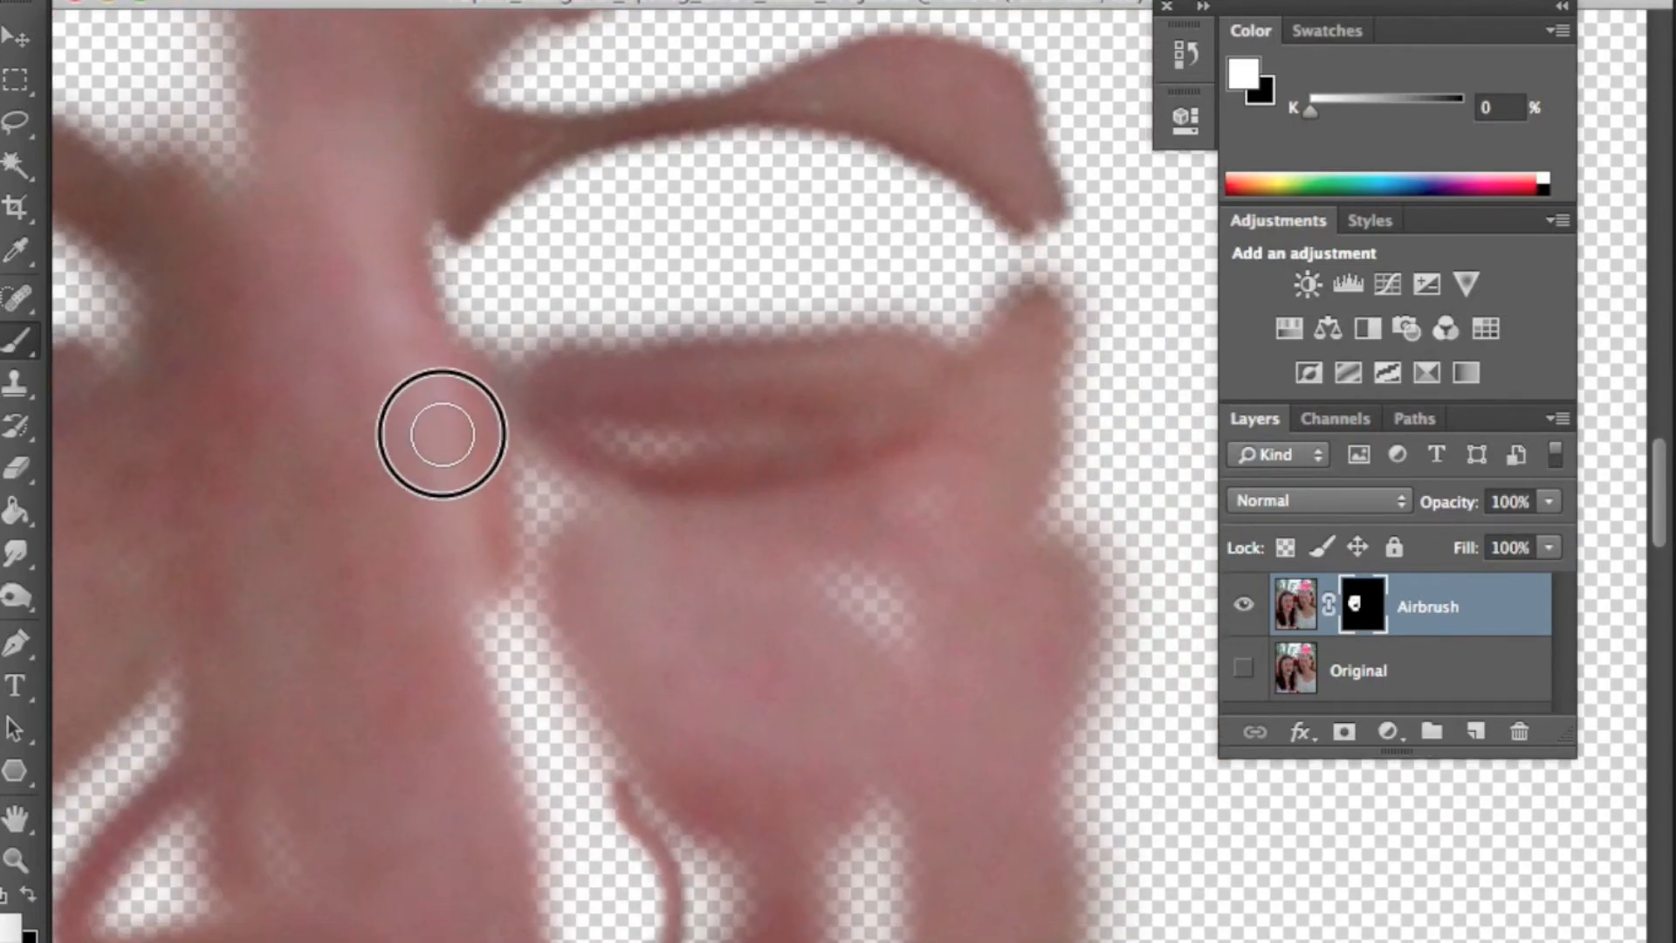
{"action": "left_click_drag", "start_coordinate": [442, 434], "coordinate": [743, 453]}
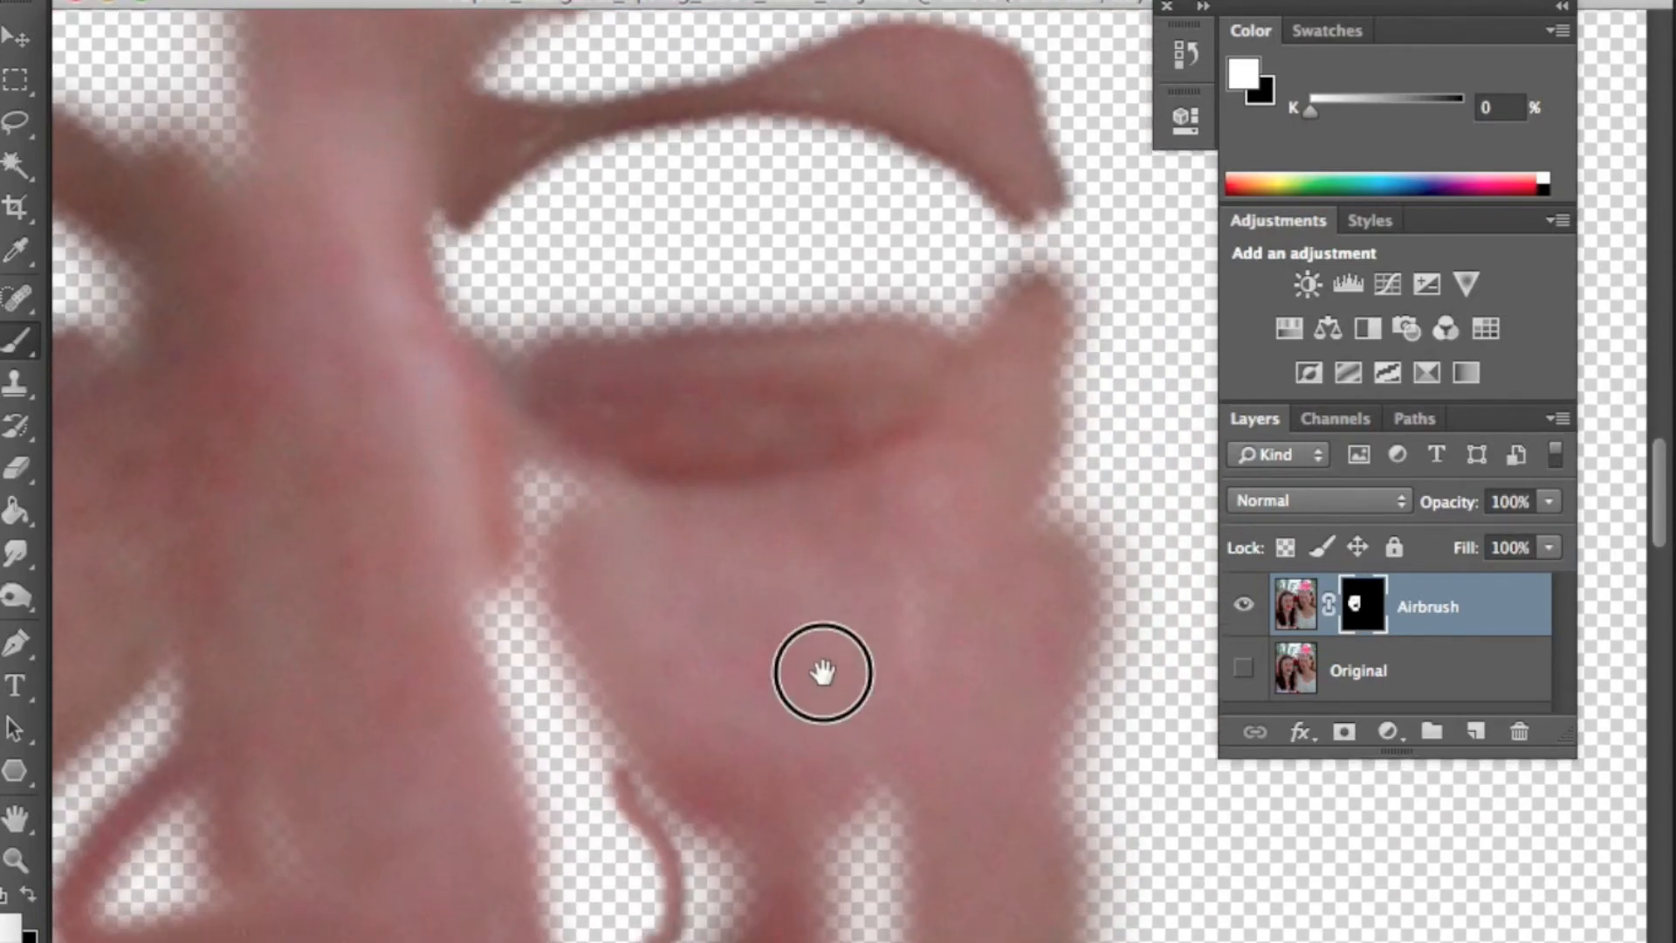
{"action": "left_click_drag", "start_coordinate": [820, 673], "coordinate": [863, 400]}
{"action": "mouse_move", "coordinate": [475, 724]}
{"action": "left_mouse_down"}
{"action": "mouse_move", "coordinate": [442, 689]}
{"action": "mouse_move", "coordinate": [168, 572]}
{"action": "mouse_move", "coordinate": [226, 525]}
{"action": "left_mouse_up"}
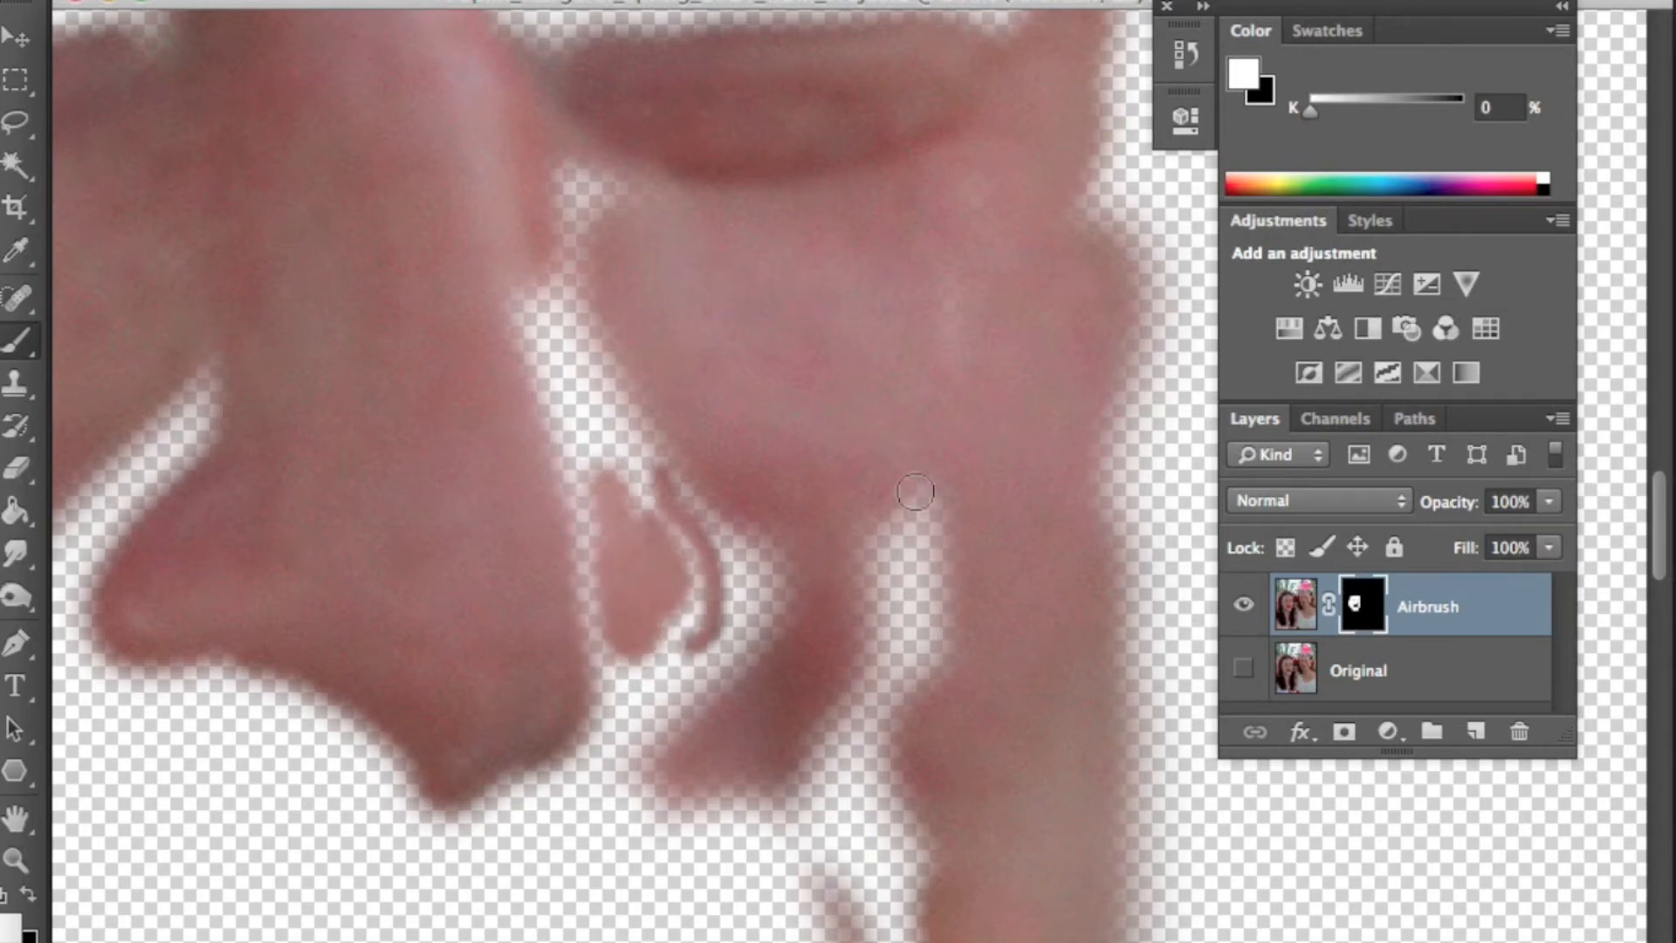
- Paint the mask white over the remaining gaps on the cheek beside the nose
{"action": "mouse_move", "coordinate": [911, 535]}
{"action": "left_mouse_down"}
{"action": "mouse_move", "coordinate": [902, 696]}
{"action": "mouse_move", "coordinate": [883, 646]}
{"action": "left_mouse_up"}
{"action": "key", "text": "space"}
{"action": "mouse_move", "coordinate": [872, 742]}
{"action": "left_mouse_down"}
{"action": "mouse_move", "coordinate": [872, 479]}
{"action": "mouse_move", "coordinate": [849, 441]}
{"action": "mouse_move", "coordinate": [882, 487]}
{"action": "mouse_move", "coordinate": [823, 434]}
{"action": "mouse_move", "coordinate": [797, 460]}
{"action": "mouse_move", "coordinate": [698, 476]}
{"action": "mouse_move", "coordinate": [797, 303]}
{"action": "left_mouse_up"}
{"action": "key", "text": "space"}
{"action": "mouse_move", "coordinate": [541, 454]}
{"action": "left_mouse_down"}
{"action": "mouse_move", "coordinate": [782, 407]}
{"action": "mouse_move", "coordinate": [908, 565]}
{"action": "left_mouse_up"}
{"action": "mouse_move", "coordinate": [690, 655]}
{"action": "left_mouse_down"}
{"action": "mouse_move", "coordinate": [872, 536]}
{"action": "mouse_move", "coordinate": [823, 435]}
{"action": "left_mouse_up"}
- Show the Original layer and paint the mask white over the upper lip and cheeks beside the mouth
{"action": "left_click", "coordinate": [1244, 672]}
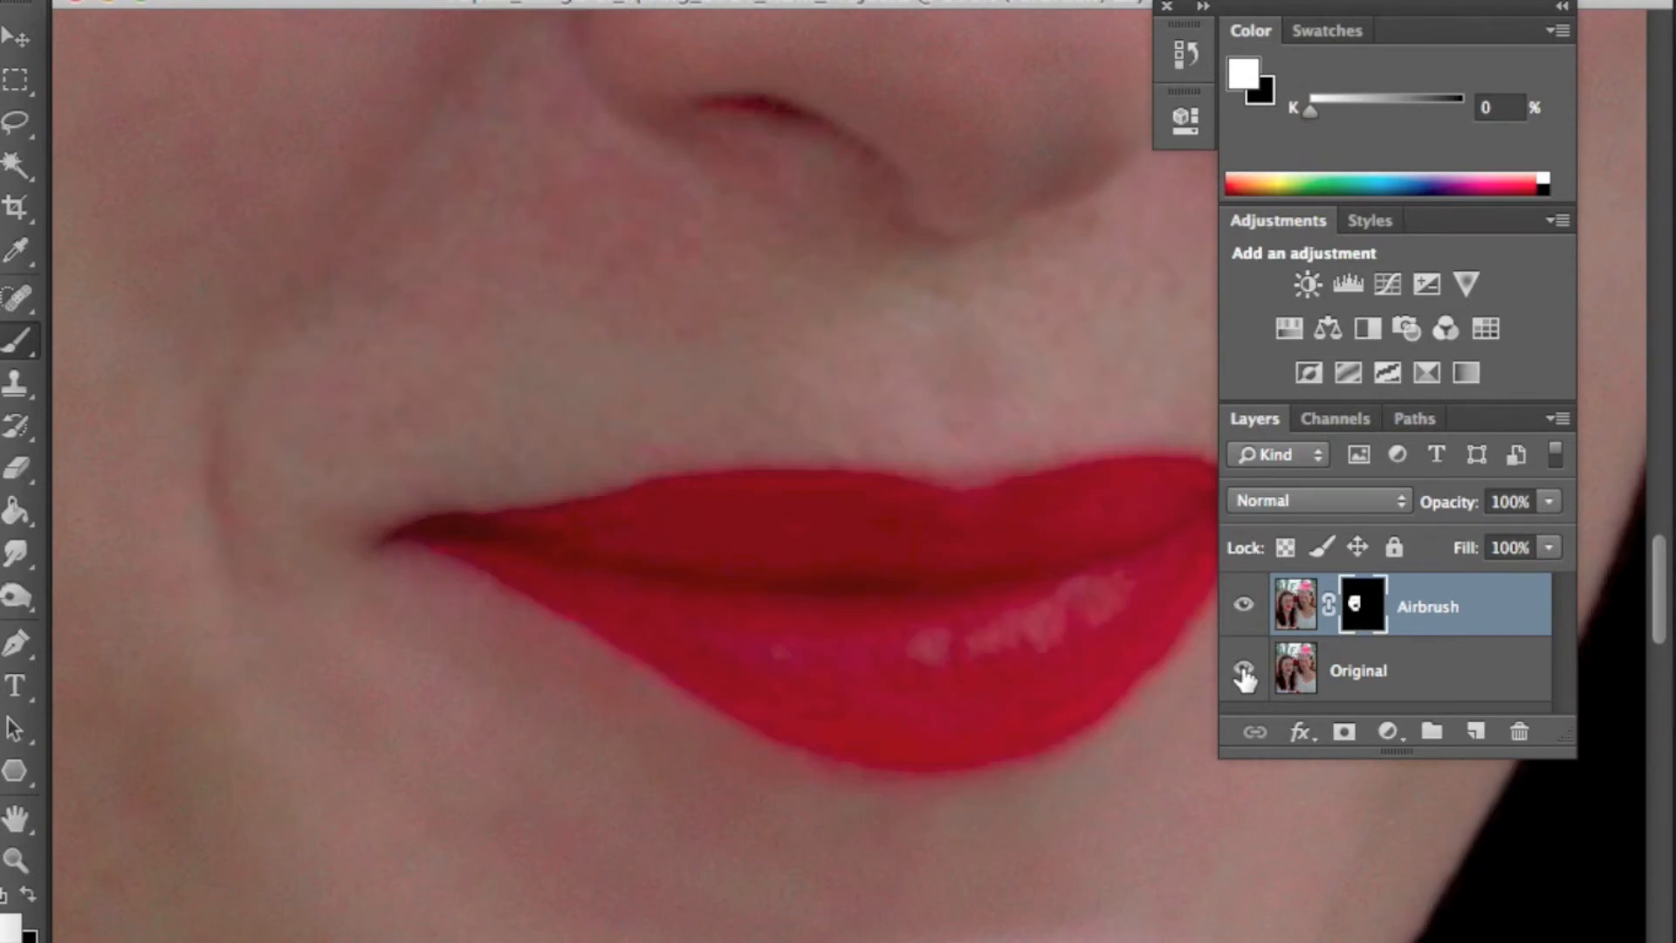
{"action": "left_click", "coordinate": [1243, 673]}
{"action": "left_click", "coordinate": [1244, 675]}
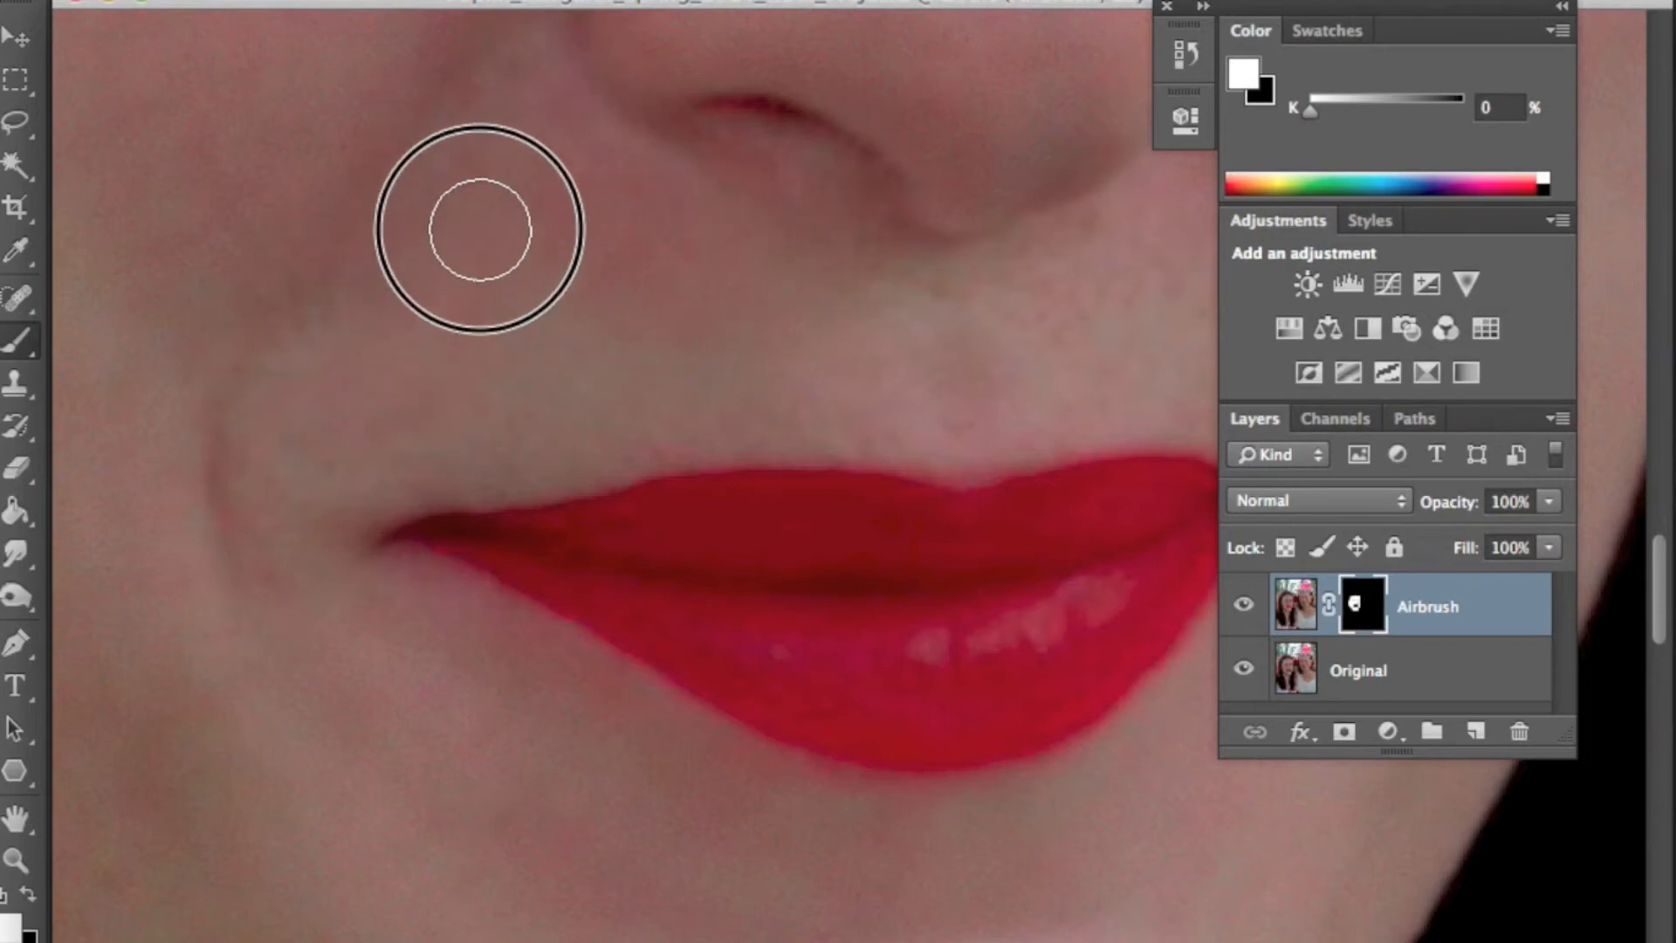
{"action": "mouse_move", "coordinate": [732, 343]}
{"action": "left_mouse_down"}
{"action": "mouse_move", "coordinate": [623, 336]}
{"action": "mouse_move", "coordinate": [655, 341]}
{"action": "left_mouse_up"}
{"action": "left_click_drag", "start_coordinate": [818, 360], "coordinate": [606, 421]}
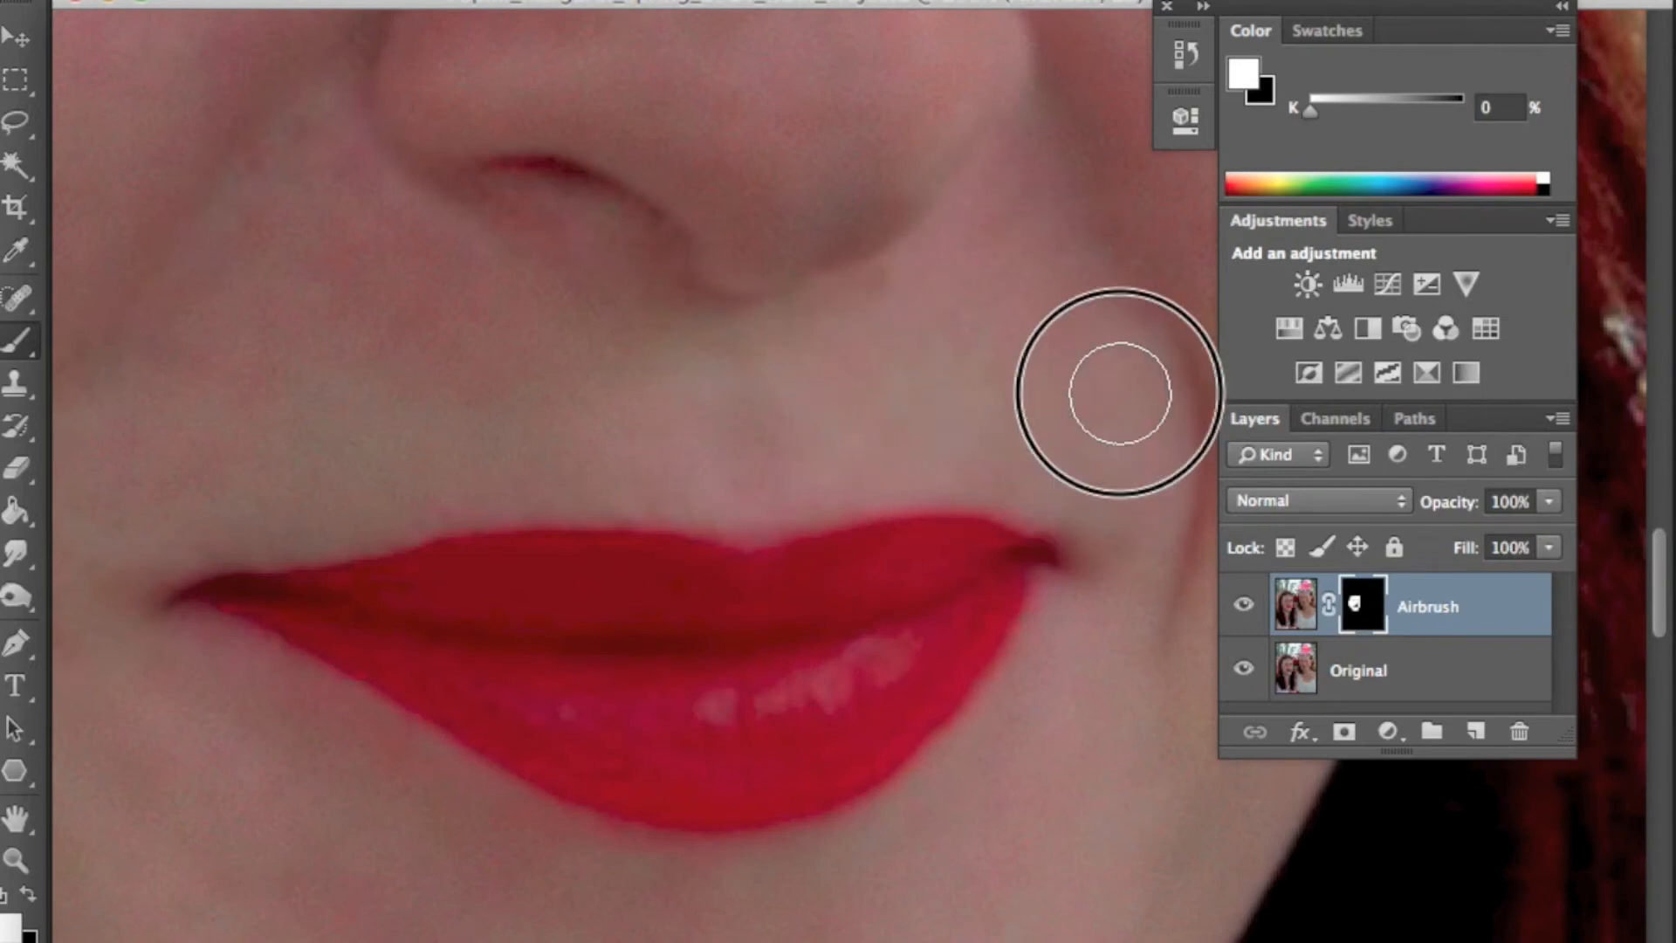
{"action": "left_click_drag", "start_coordinate": [943, 224], "coordinate": [777, 552]}
{"action": "left_click_drag", "start_coordinate": [686, 391], "coordinate": [669, 542]}
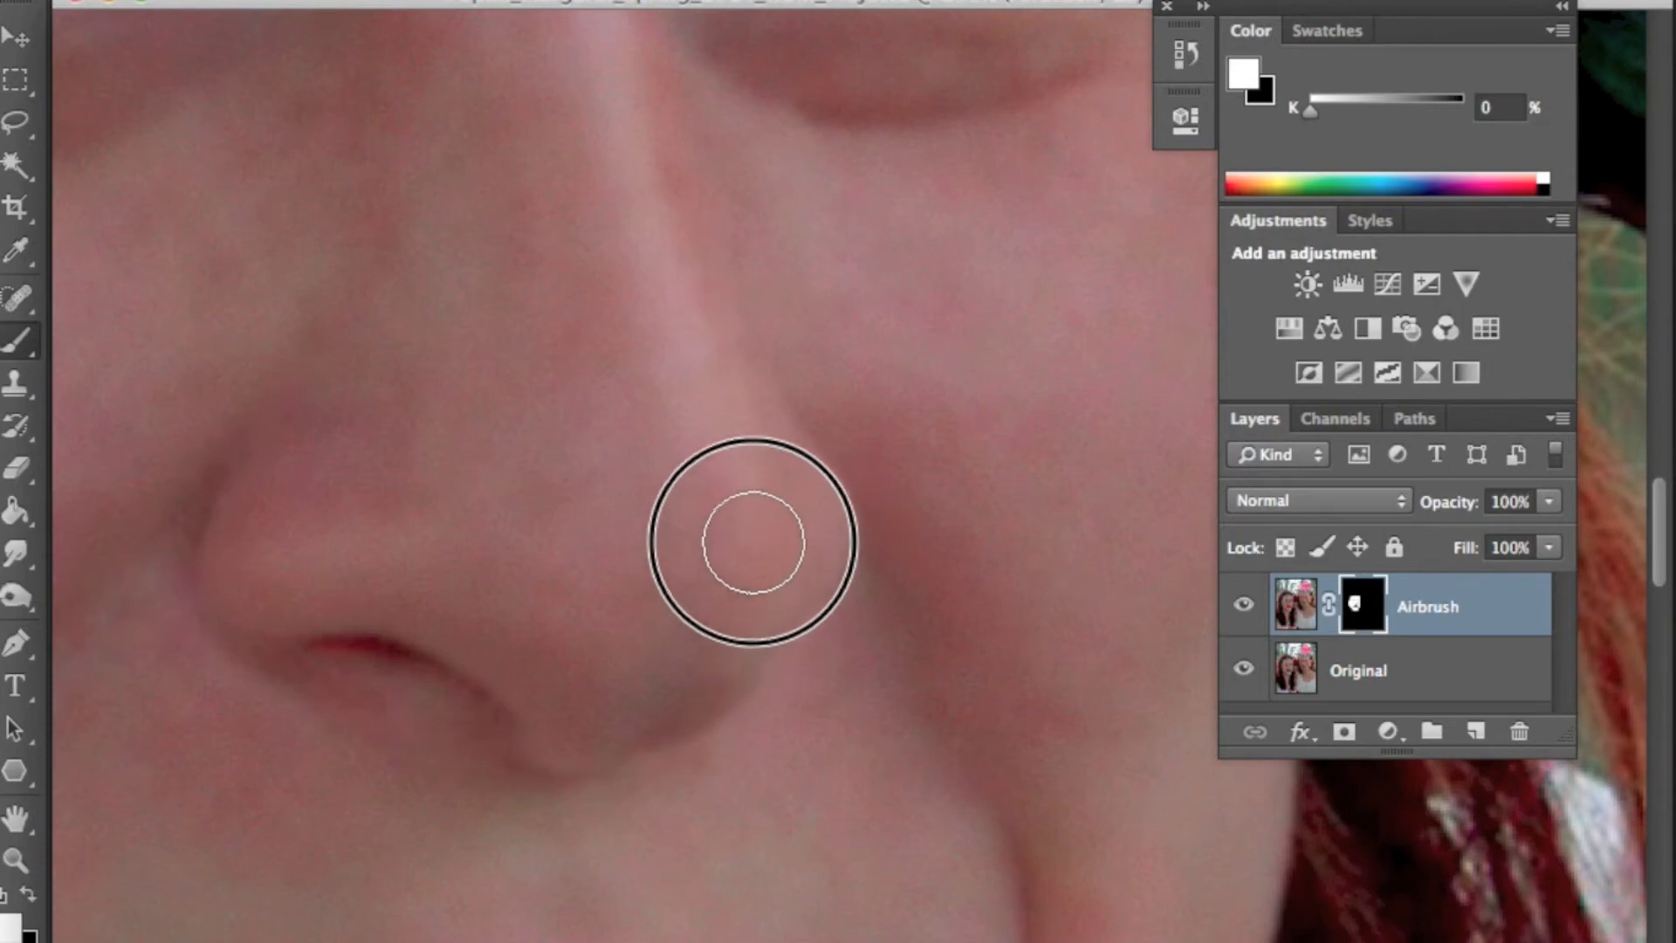
- Hide the Original layer and fill the mask gaps around the nostrils and beside the nose
{"action": "left_click", "coordinate": [1243, 668]}
{"action": "left_click", "coordinate": [1243, 668]}
{"action": "left_click", "coordinate": [1243, 668]}
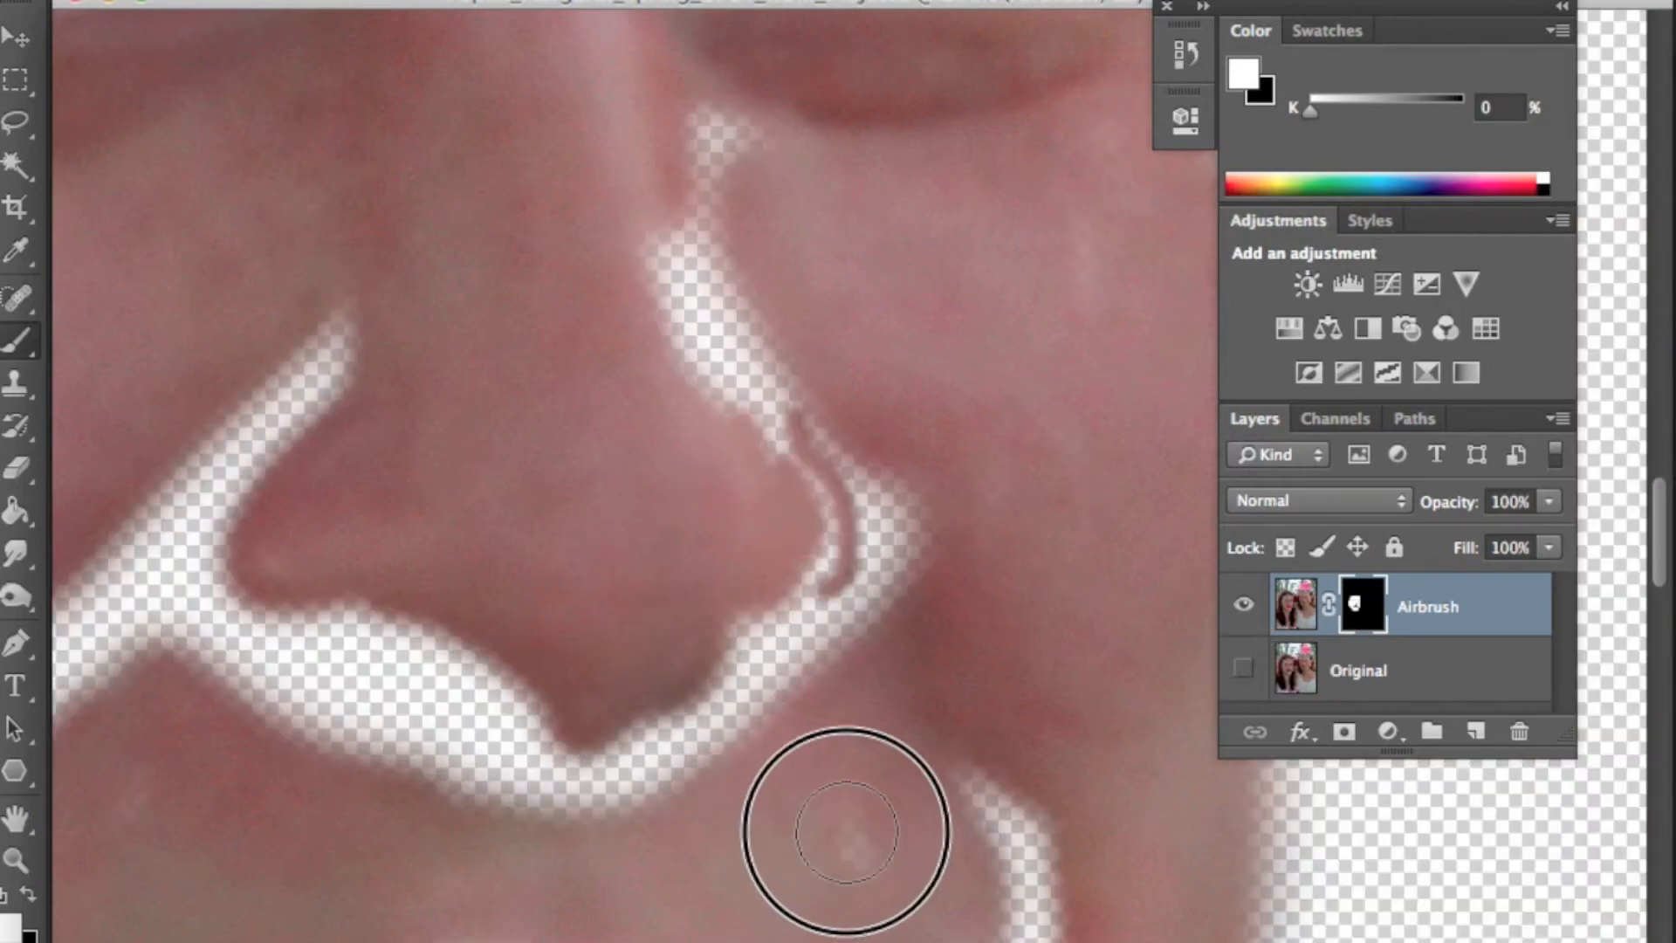
{"action": "left_click_drag", "start_coordinate": [808, 830], "coordinate": [940, 562]}
{"action": "left_click_drag", "start_coordinate": [986, 856], "coordinate": [861, 490]}
{"action": "mouse_move", "coordinate": [114, 445]}
{"action": "left_mouse_down"}
{"action": "mouse_move", "coordinate": [542, 453]}
{"action": "mouse_move", "coordinate": [616, 608]}
{"action": "left_mouse_up"}
{"action": "mouse_move", "coordinate": [794, 533]}
{"action": "left_mouse_down"}
{"action": "mouse_move", "coordinate": [607, 514]}
{"action": "mouse_move", "coordinate": [620, 430]}
{"action": "mouse_move", "coordinate": [1027, 389]}
{"action": "mouse_move", "coordinate": [820, 436]}
{"action": "mouse_move", "coordinate": [189, 523]}
{"action": "mouse_move", "coordinate": [193, 455]}
{"action": "mouse_move", "coordinate": [317, 447]}
{"action": "mouse_move", "coordinate": [647, 576]}
{"action": "left_mouse_up"}
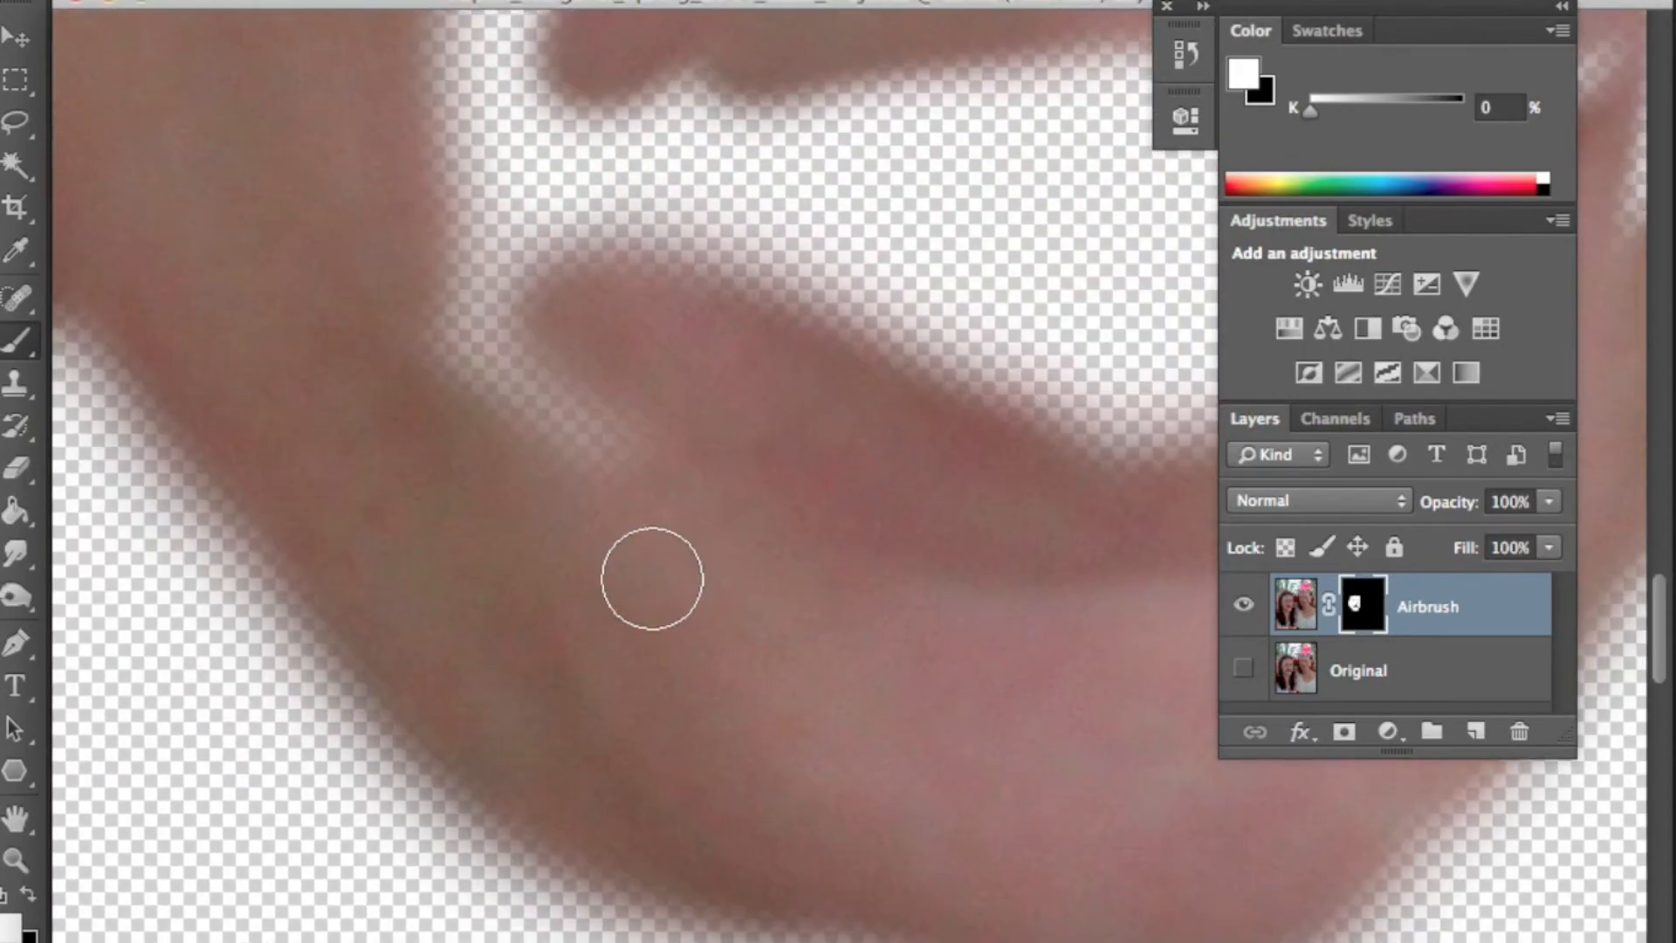
- Paint the mask white over the remaining gaps on the lower cheek and jaw
{"action": "left_click_drag", "start_coordinate": [844, 661], "coordinate": [789, 494]}
{"action": "mouse_move", "coordinate": [1091, 349]}
{"action": "left_mouse_down"}
{"action": "mouse_move", "coordinate": [773, 423]}
{"action": "mouse_move", "coordinate": [628, 760]}
{"action": "left_mouse_up"}
{"action": "mouse_move", "coordinate": [598, 262]}
{"action": "left_mouse_down"}
{"action": "mouse_move", "coordinate": [464, 516]}
{"action": "mouse_move", "coordinate": [1030, 698]}
{"action": "left_mouse_up"}
{"action": "mouse_move", "coordinate": [349, 515]}
{"action": "left_mouse_down"}
{"action": "mouse_move", "coordinate": [654, 681]}
{"action": "mouse_move", "coordinate": [710, 806]}
{"action": "left_mouse_up"}
{"action": "left_click_drag", "start_coordinate": [841, 530], "coordinate": [660, 665]}
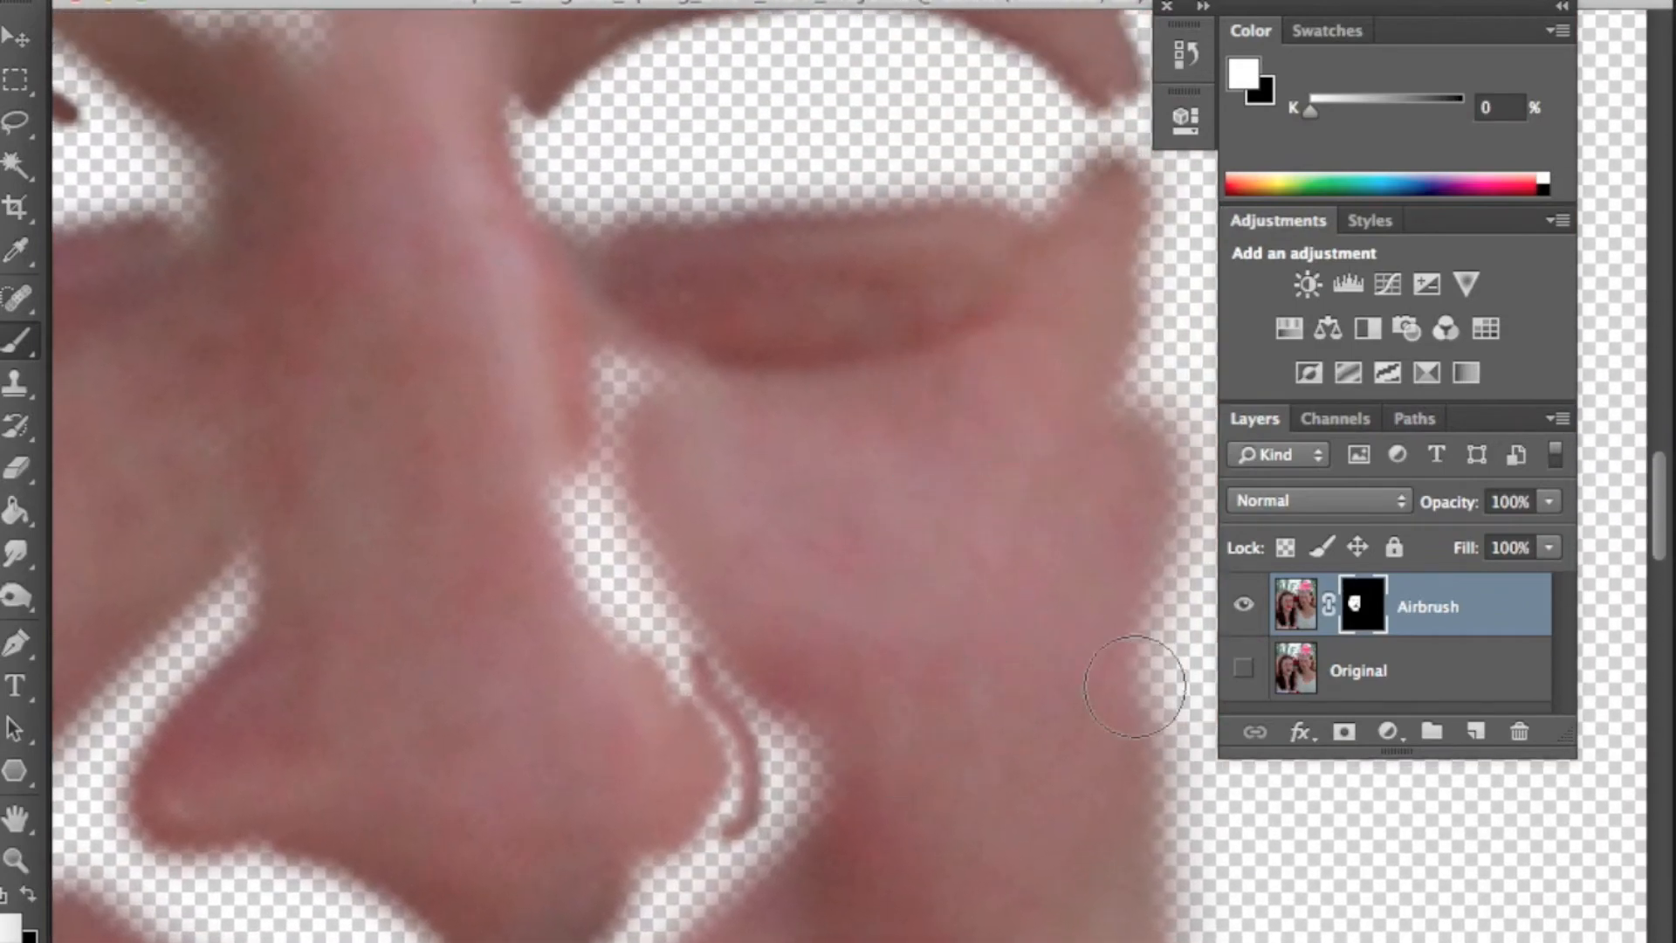
- Show the Original layer, enlarge the brush, and paint the Airbrush mask white on the upper neck
{"action": "left_click", "coordinate": [1253, 612]}
{"action": "left_click", "coordinate": [1243, 605]}
{"action": "left_click", "coordinate": [1244, 666]}
{"action": "mouse_move", "coordinate": [991, 687]}
{"action": "left_mouse_down"}
{"action": "mouse_move", "coordinate": [860, 449]}
{"action": "mouse_move", "coordinate": [866, 424]}
{"action": "mouse_move", "coordinate": [932, 745]}
{"action": "mouse_move", "coordinate": [825, 685]}
{"action": "left_mouse_up"}
{"action": "key", "text": "]"}
{"action": "key", "text": "]"}
{"action": "mouse_move", "coordinate": [558, 440]}
{"action": "left_mouse_down"}
{"action": "mouse_move", "coordinate": [708, 618]}
{"action": "mouse_move", "coordinate": [884, 389]}
{"action": "mouse_move", "coordinate": [839, 403]}
{"action": "left_mouse_up"}
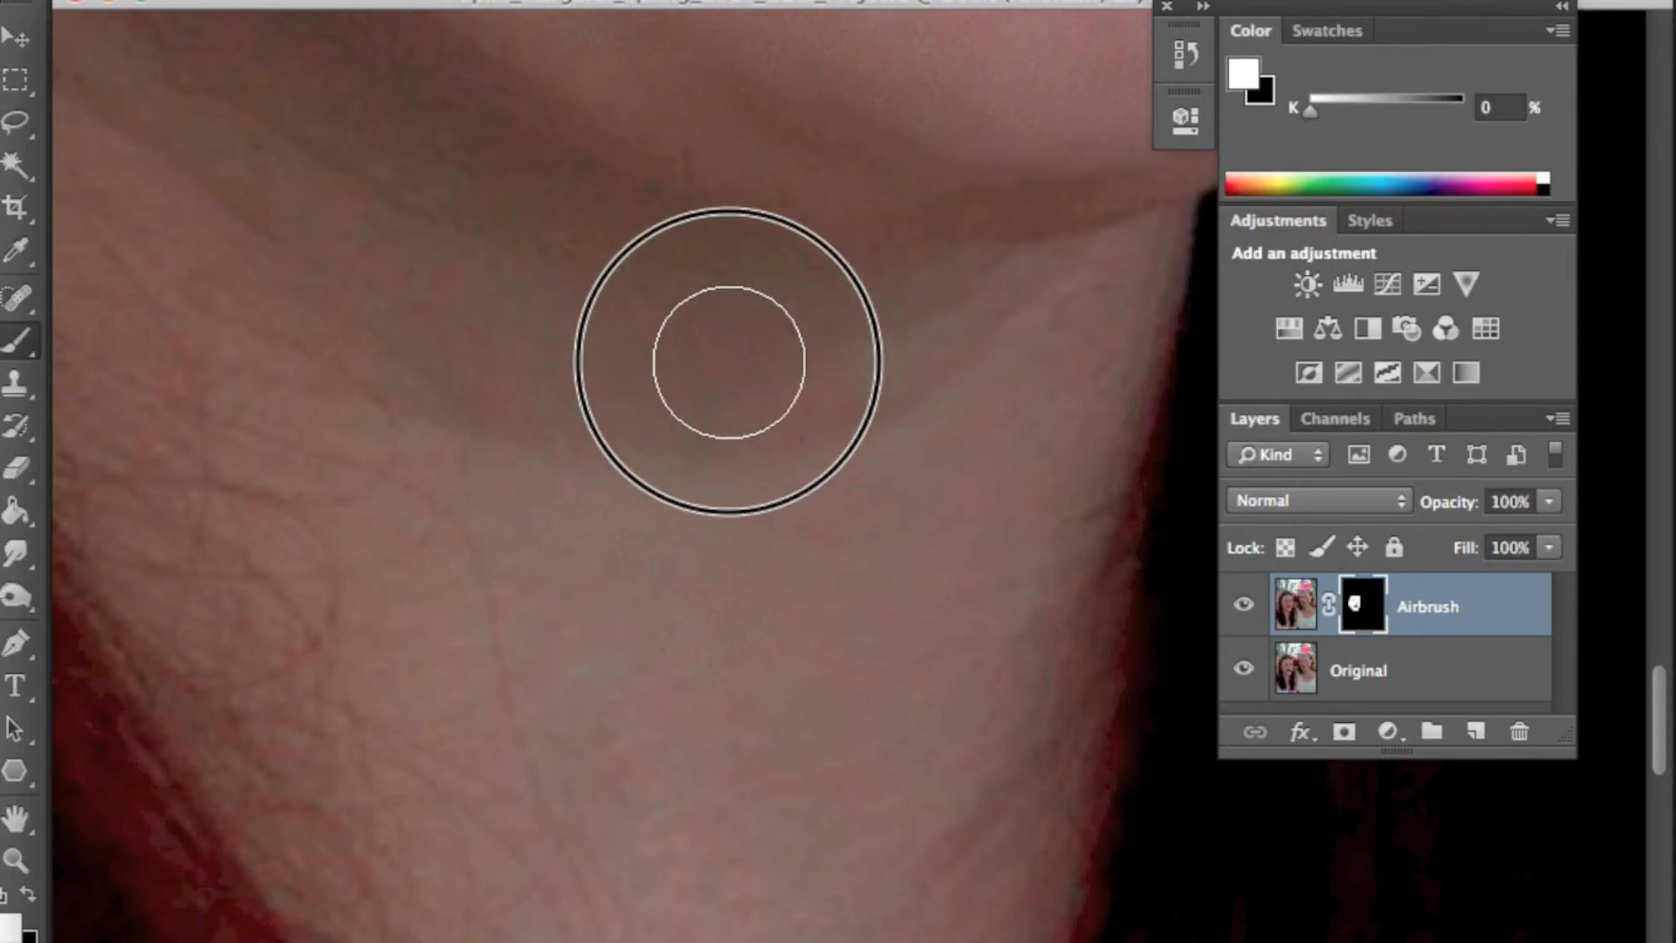
- Paint the Airbrush mask white across the rest of the neck and throat
{"action": "left_click_drag", "start_coordinate": [468, 317], "coordinate": [928, 684]}
{"action": "mouse_move", "coordinate": [422, 228]}
{"action": "left_mouse_down"}
{"action": "mouse_move", "coordinate": [634, 625]}
{"action": "mouse_move", "coordinate": [712, 689]}
{"action": "left_mouse_up"}
{"action": "left_click_drag", "start_coordinate": [863, 751], "coordinate": [629, 490]}
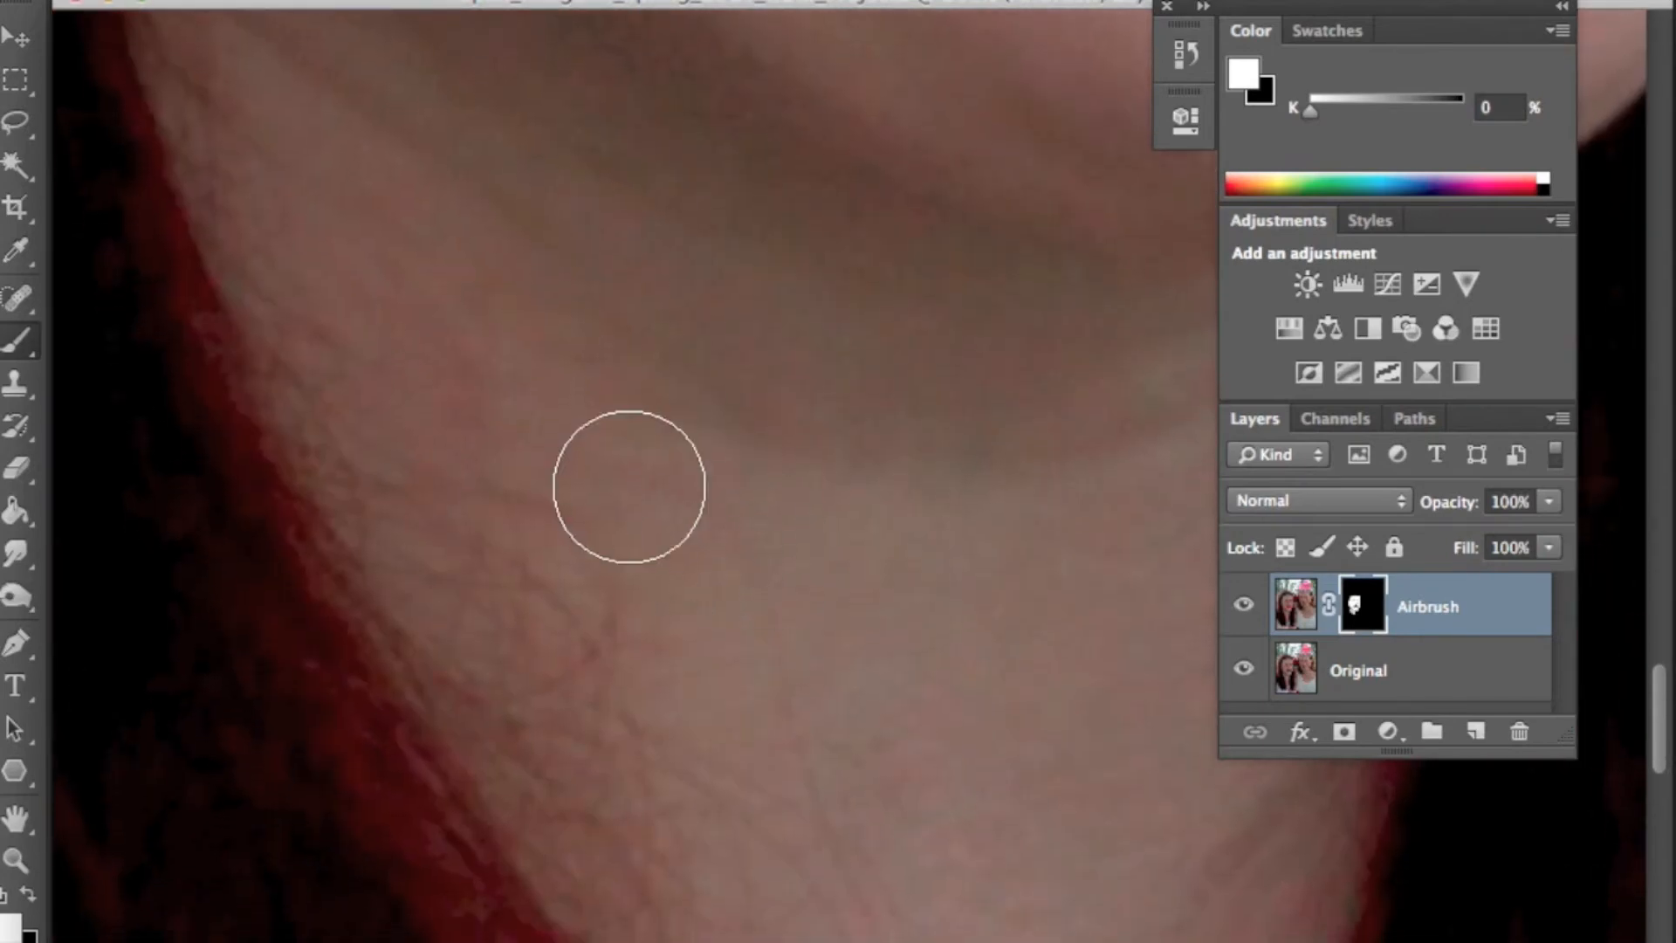
{"action": "left_click_drag", "start_coordinate": [960, 750], "coordinate": [611, 646]}
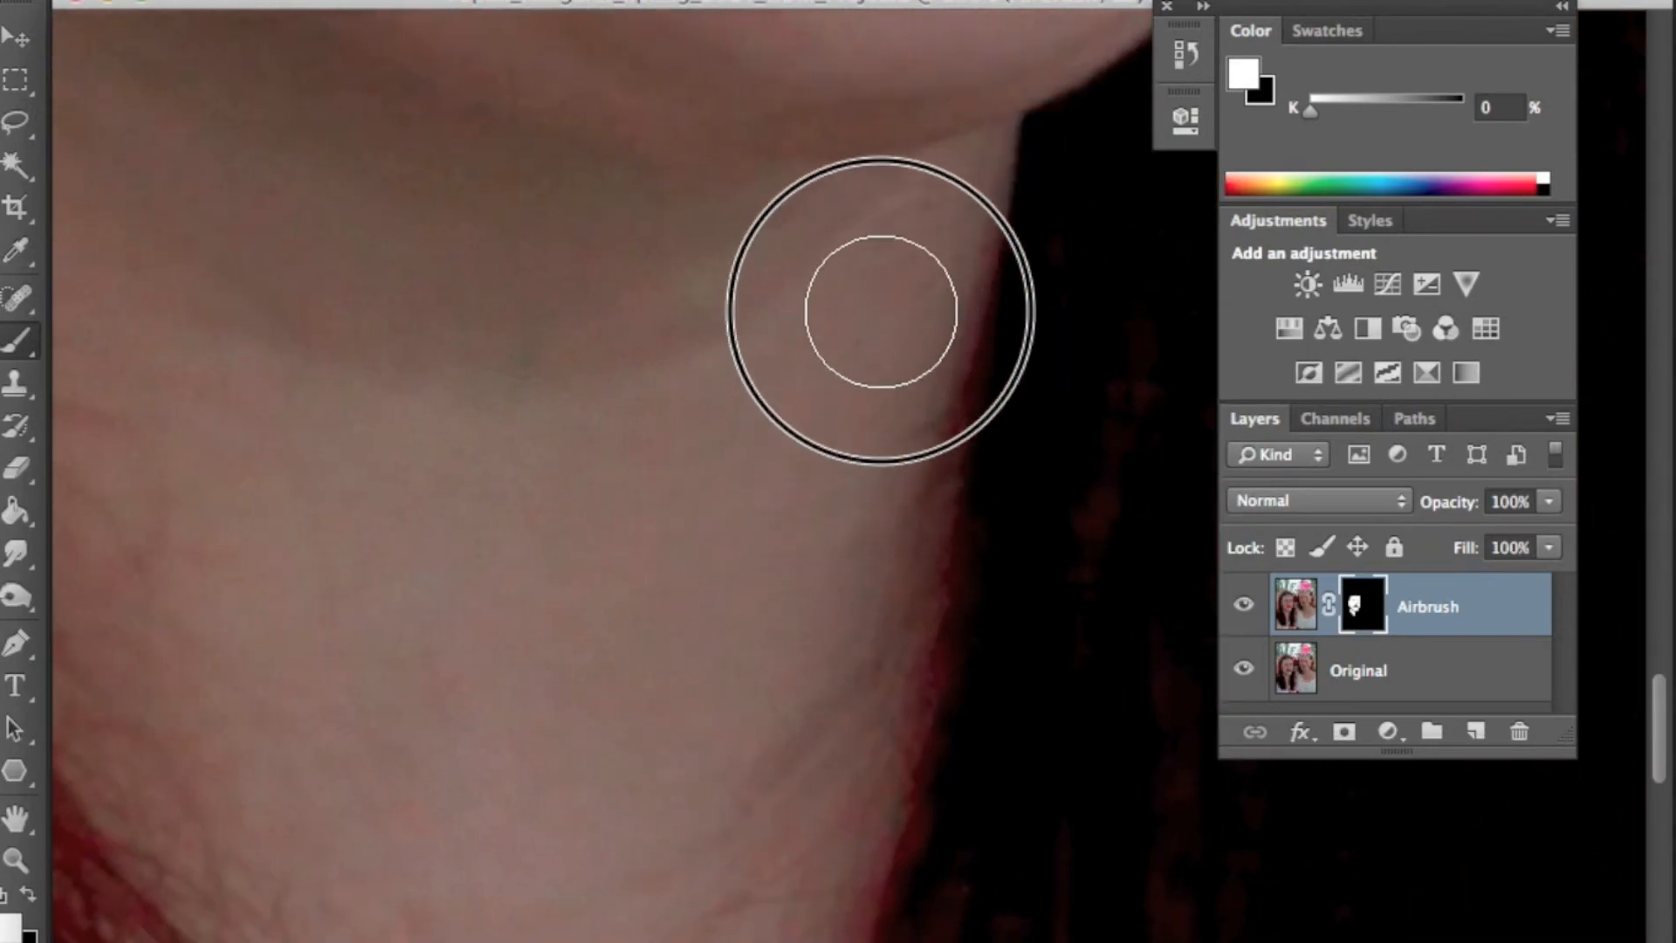
{"action": "mouse_move", "coordinate": [784, 828]}
{"action": "left_mouse_down"}
{"action": "mouse_move", "coordinate": [927, 599]}
{"action": "mouse_move", "coordinate": [934, 541]}
{"action": "mouse_move", "coordinate": [815, 270]}
{"action": "left_mouse_up"}
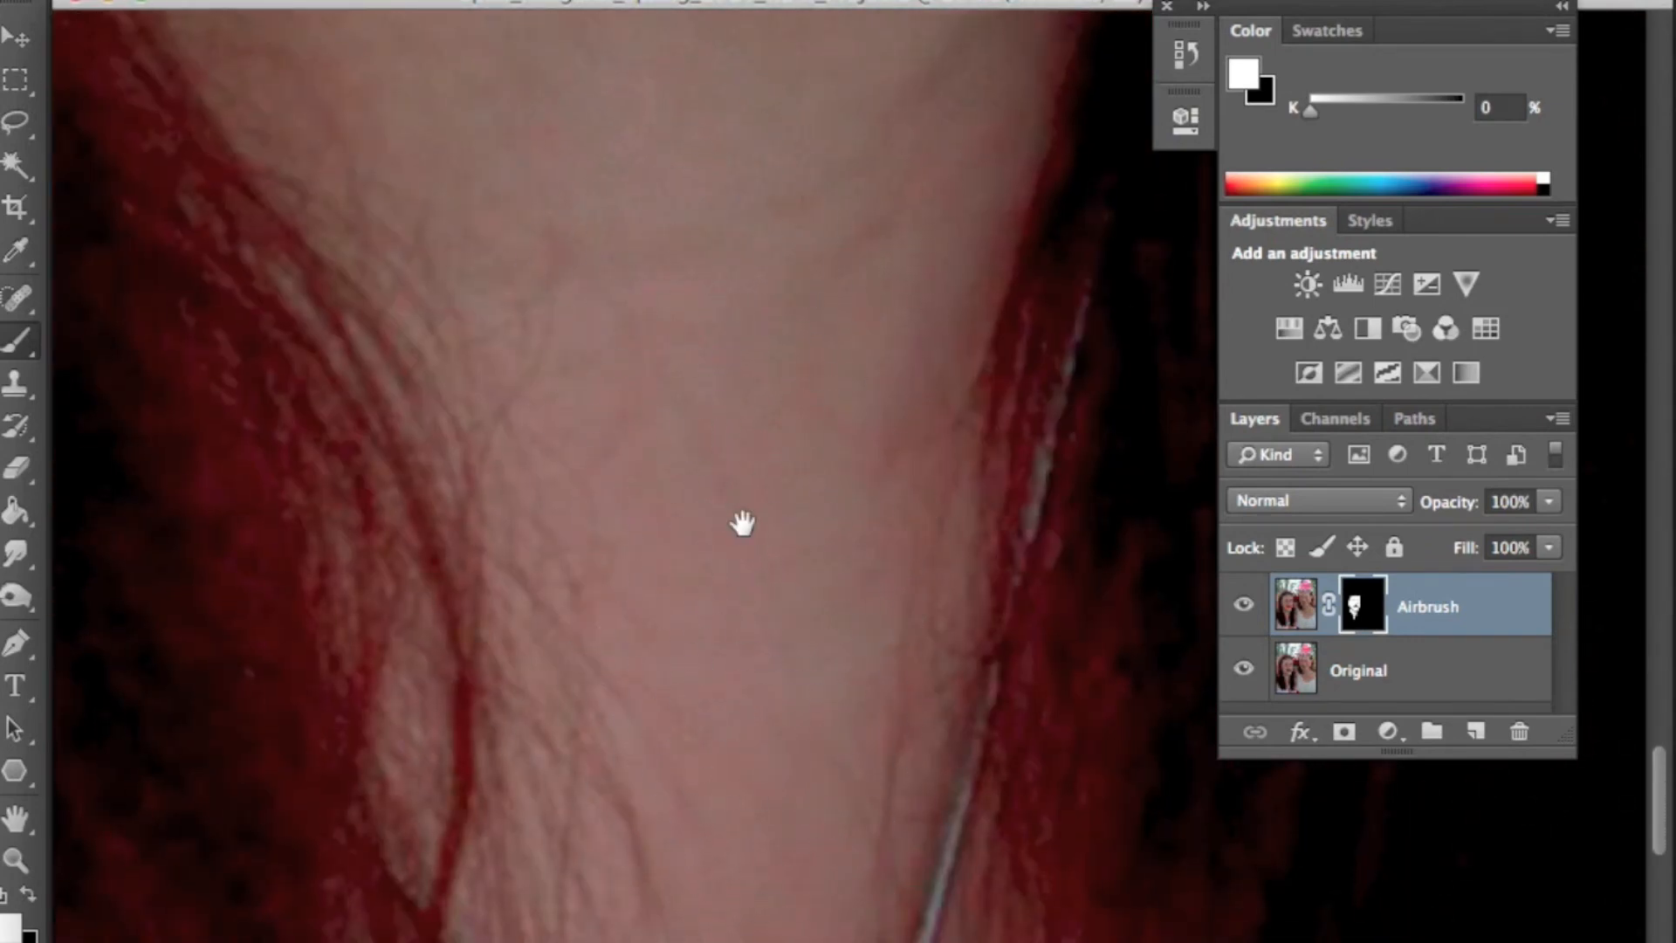
{"action": "scroll", "coordinate": [748, 625], "scroll_direction": "up", "scroll_amount": 5}
{"action": "left_click_drag", "start_coordinate": [704, 487], "coordinate": [790, 717]}
{"action": "mouse_move", "coordinate": [438, 437]}
{"action": "left_mouse_down"}
{"action": "mouse_move", "coordinate": [603, 841]}
{"action": "mouse_move", "coordinate": [744, 737]}
{"action": "mouse_move", "coordinate": [768, 752]}
{"action": "left_mouse_up"}
{"action": "left_click_drag", "start_coordinate": [603, 525], "coordinate": [748, 748]}
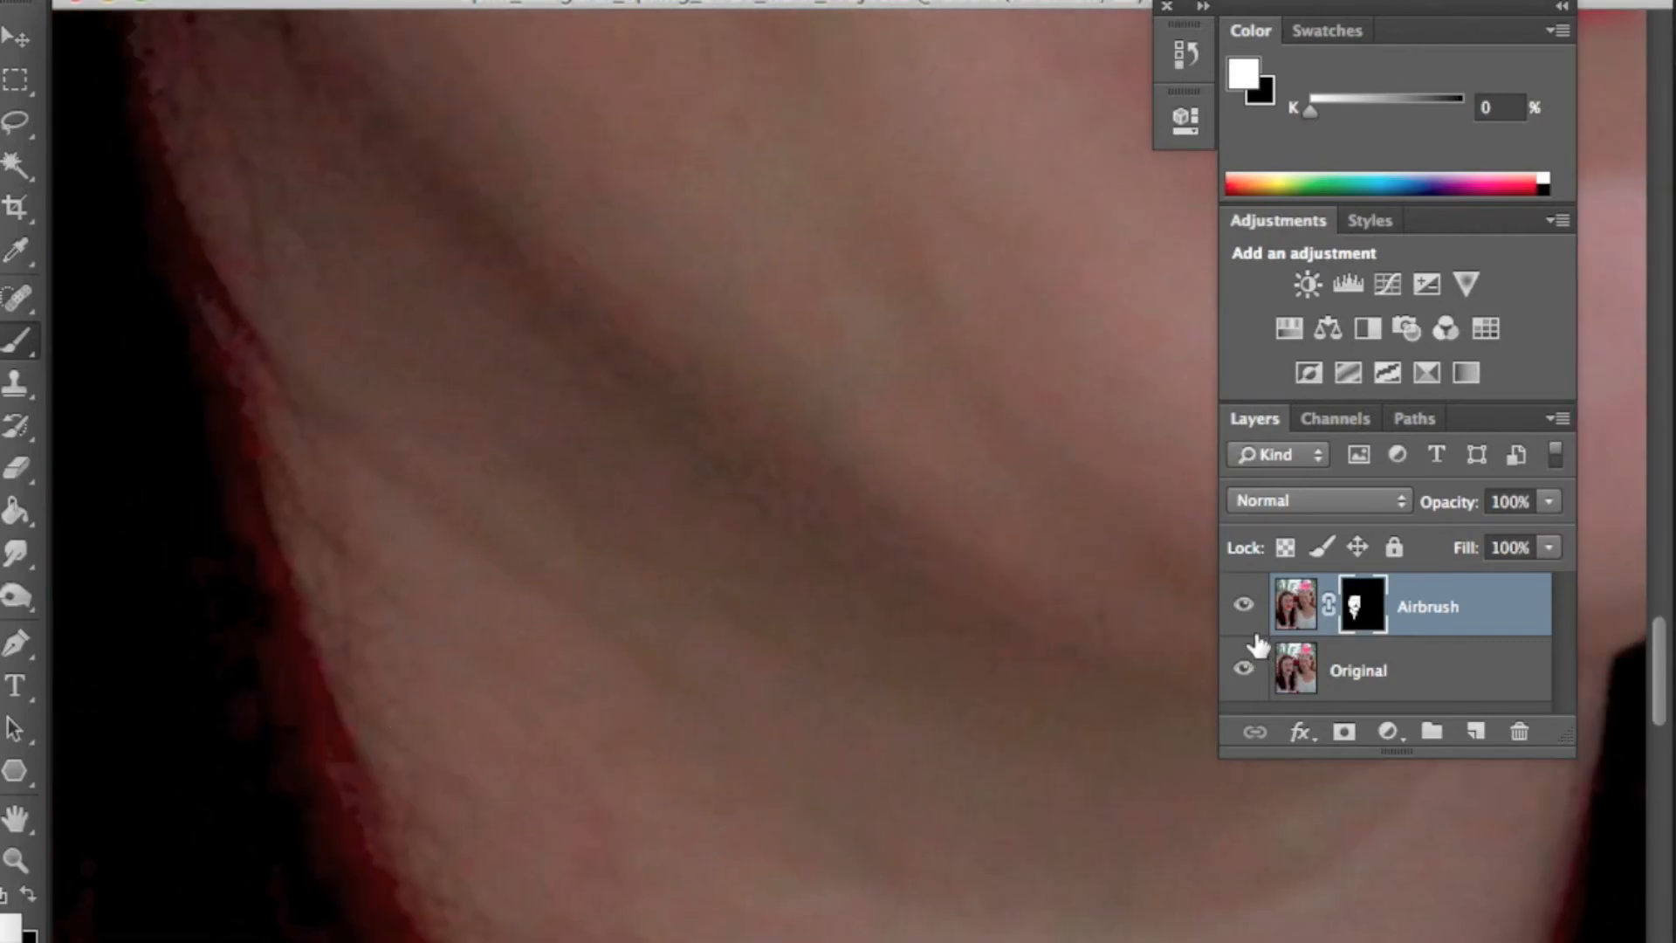
- Paint the mask white over the remaining neck patches near the chest, then fit the image on screen
{"action": "left_click", "coordinate": [1242, 668]}
{"action": "left_click_drag", "start_coordinate": [766, 565], "coordinate": [685, 318]}
{"action": "mouse_move", "coordinate": [479, 375]}
{"action": "left_mouse_down"}
{"action": "mouse_move", "coordinate": [910, 463]}
{"action": "mouse_move", "coordinate": [966, 447]}
{"action": "mouse_move", "coordinate": [714, 755]}
{"action": "mouse_move", "coordinate": [606, 650]}
{"action": "left_mouse_up"}
{"action": "left_click", "coordinate": [1243, 669]}
{"action": "left_click_drag", "start_coordinate": [966, 545], "coordinate": [783, 645]}
{"action": "key", "text": "super+0"}
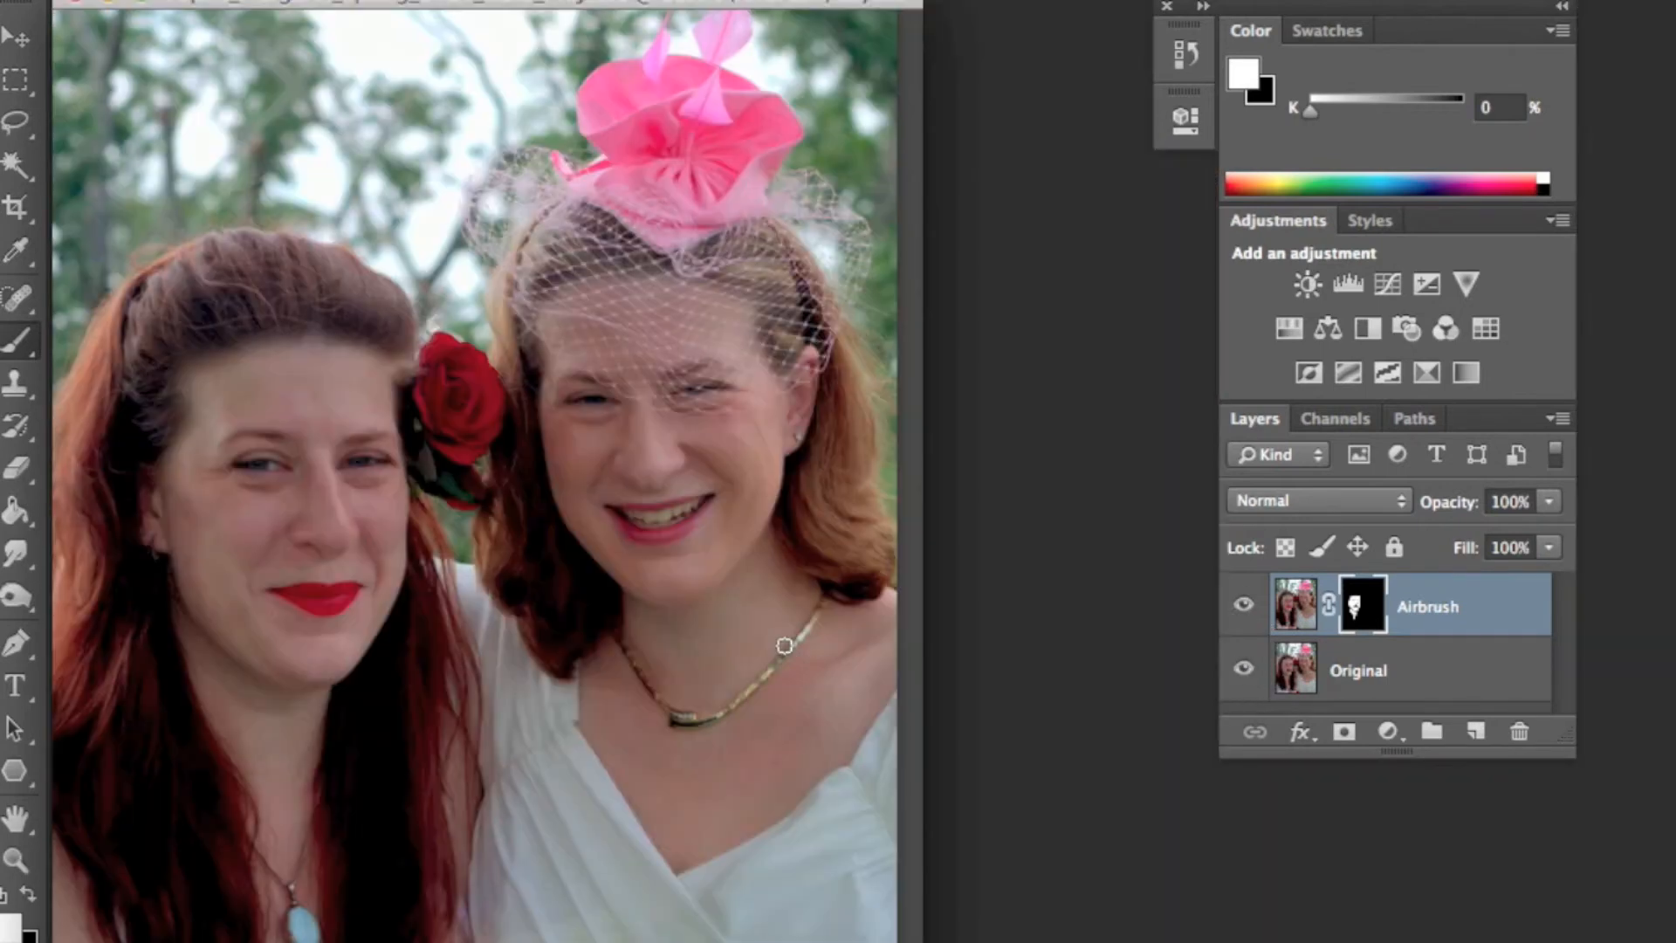
- Zoom in on the other woman's face and toggle the Airbrush layer to compare before and after
{"action": "left_click", "coordinate": [16, 860]}
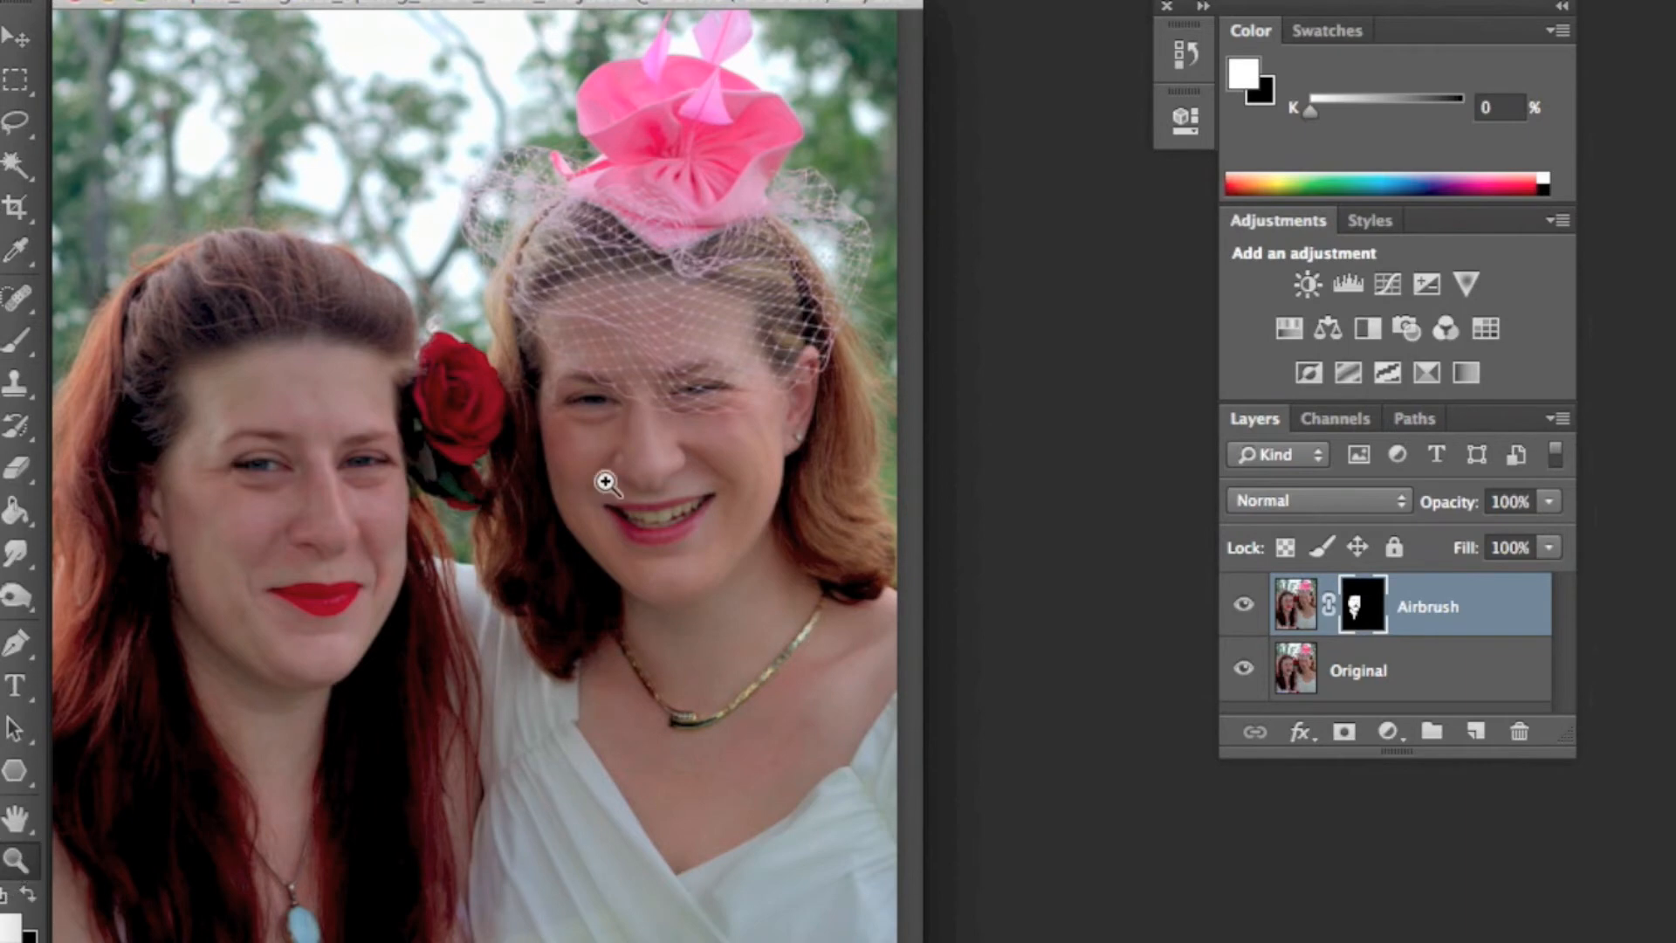
{"action": "left_click", "coordinate": [509, 451]}
{"action": "left_click", "coordinate": [602, 618]}
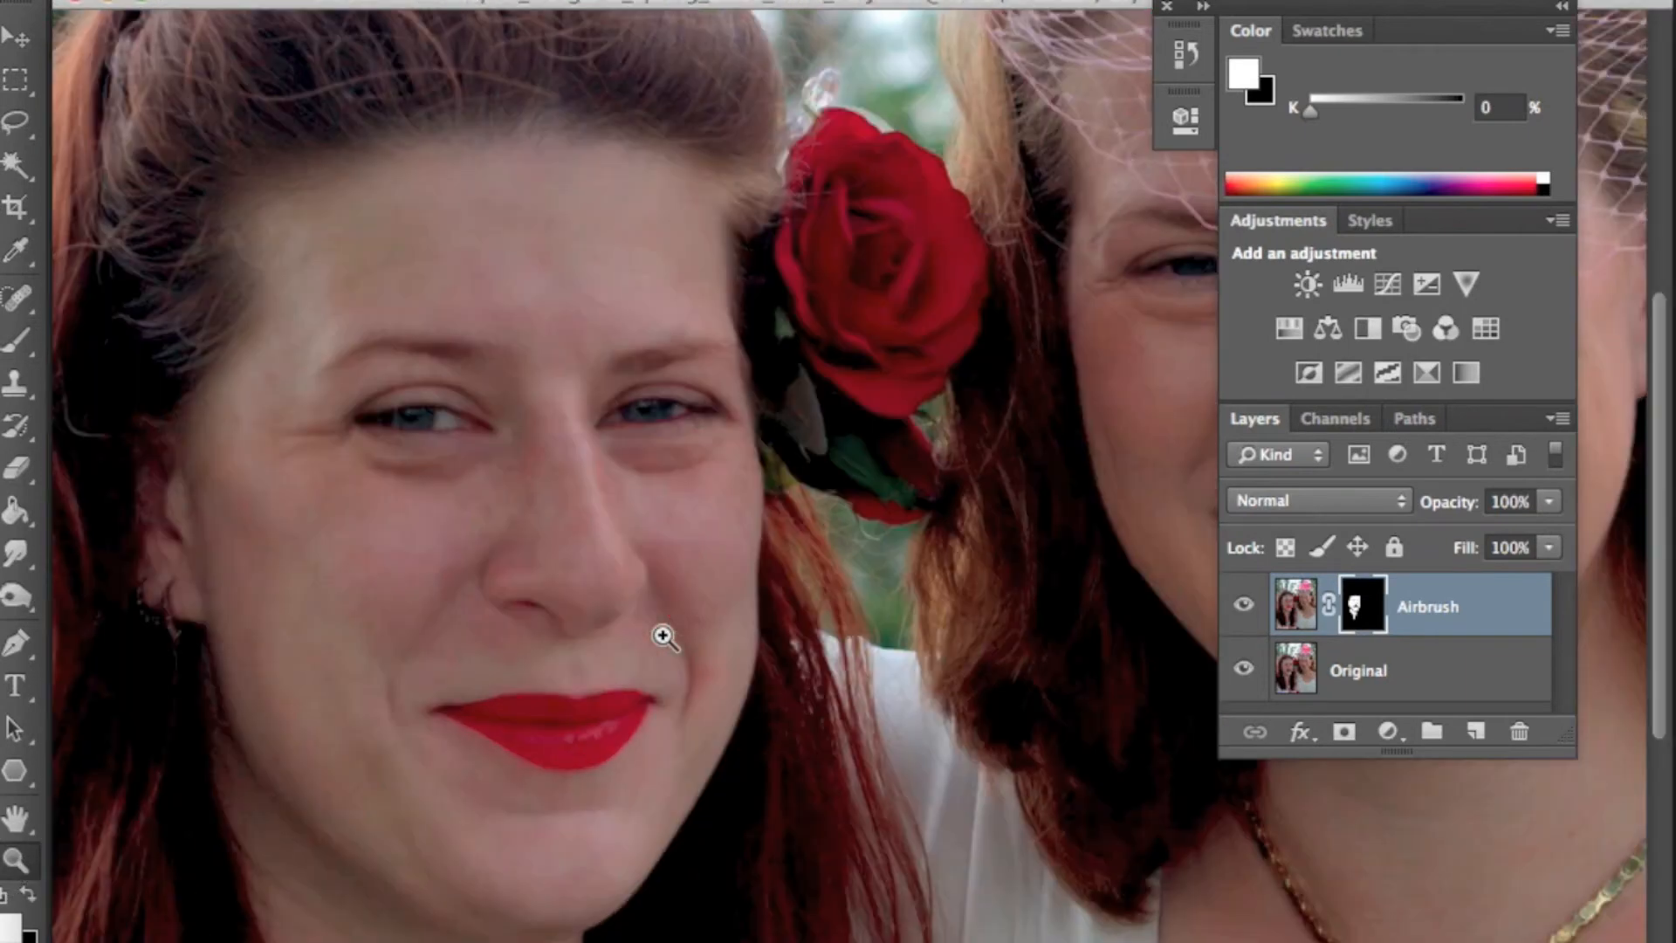
{"action": "left_click", "coordinate": [893, 551]}
{"action": "left_click_drag", "start_coordinate": [918, 546], "coordinate": [871, 624]}
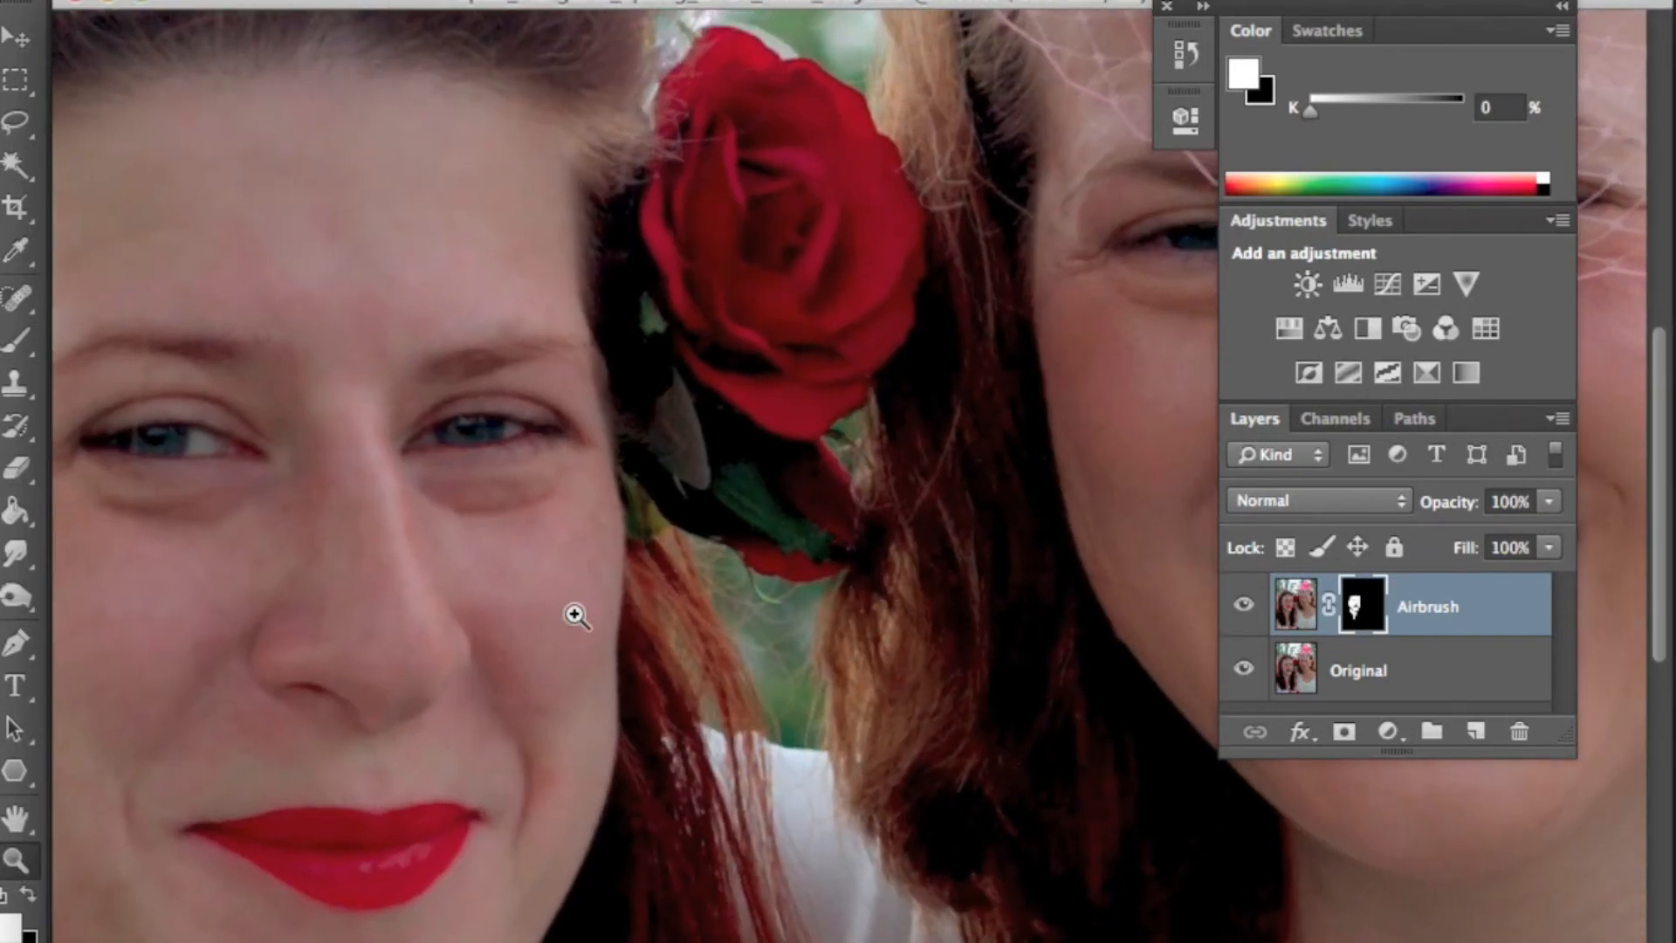
{"action": "left_click", "coordinate": [1242, 609]}
{"action": "left_click", "coordinate": [1243, 609]}
{"action": "left_click", "coordinate": [1243, 608]}
{"action": "left_click", "coordinate": [1243, 608]}
{"action": "left_click", "coordinate": [1243, 609]}
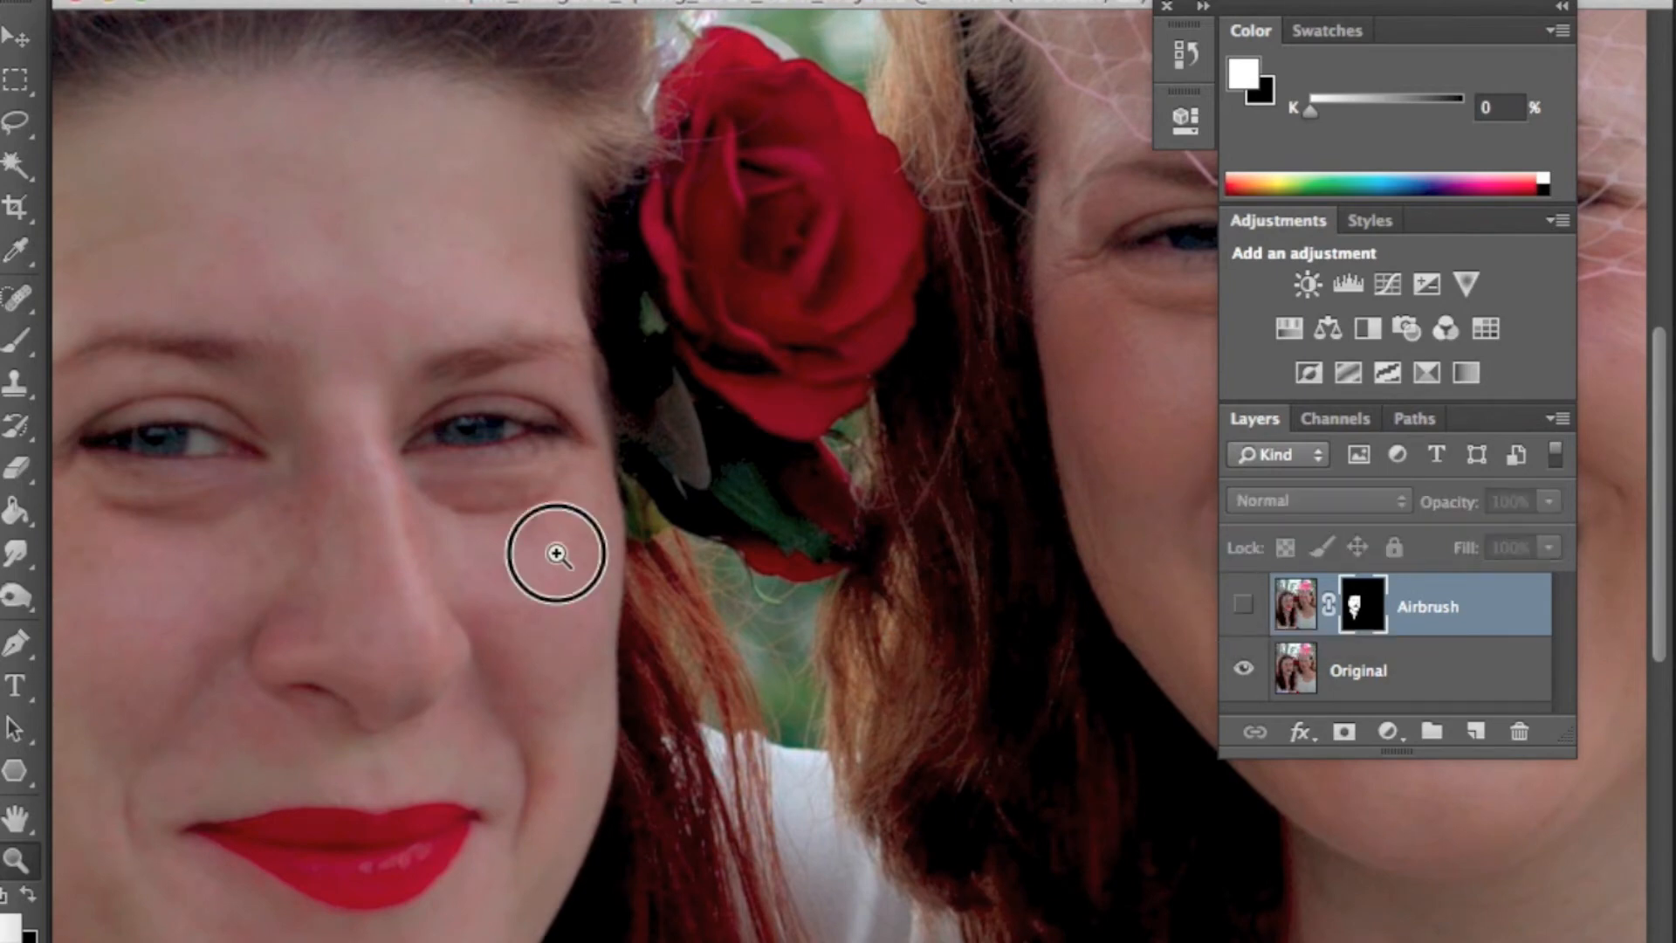
{"action": "left_click", "coordinate": [556, 554]}
{"action": "left_click", "coordinate": [1242, 605]}
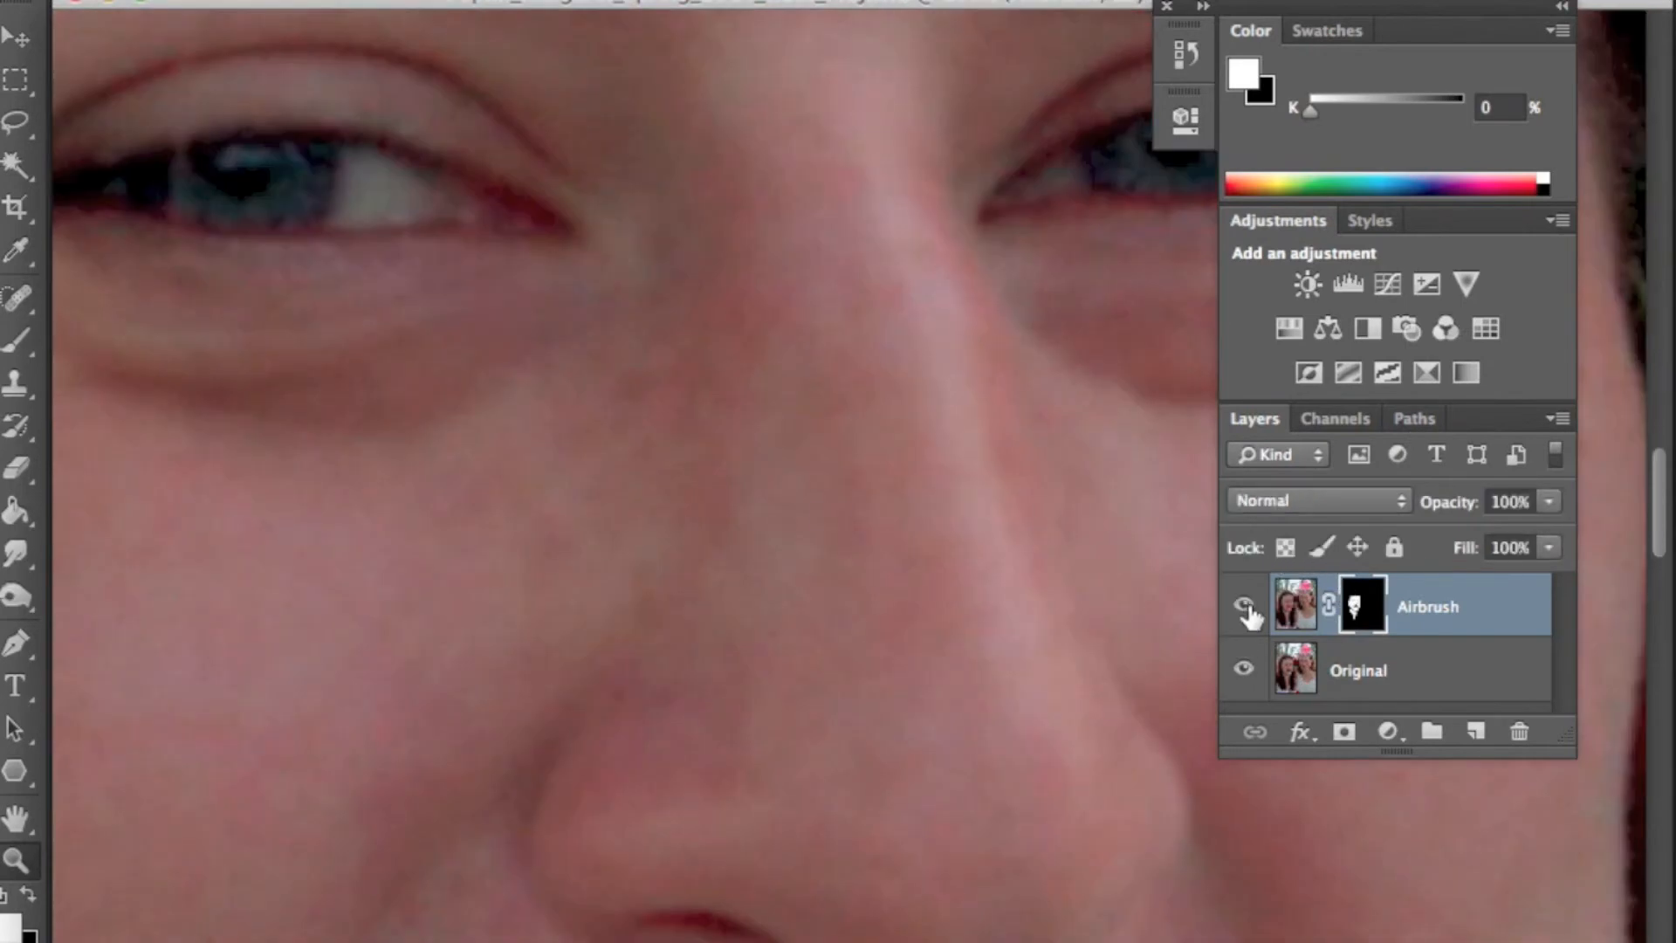
- Toggle the Airbrush layer's visibility repeatedly to compare, leave it hidden, and fit the image on screen
{"action": "left_click", "coordinate": [1244, 607]}
{"action": "left_click", "coordinate": [1244, 606]}
{"action": "left_click", "coordinate": [1246, 609]}
{"action": "left_click", "coordinate": [1246, 608]}
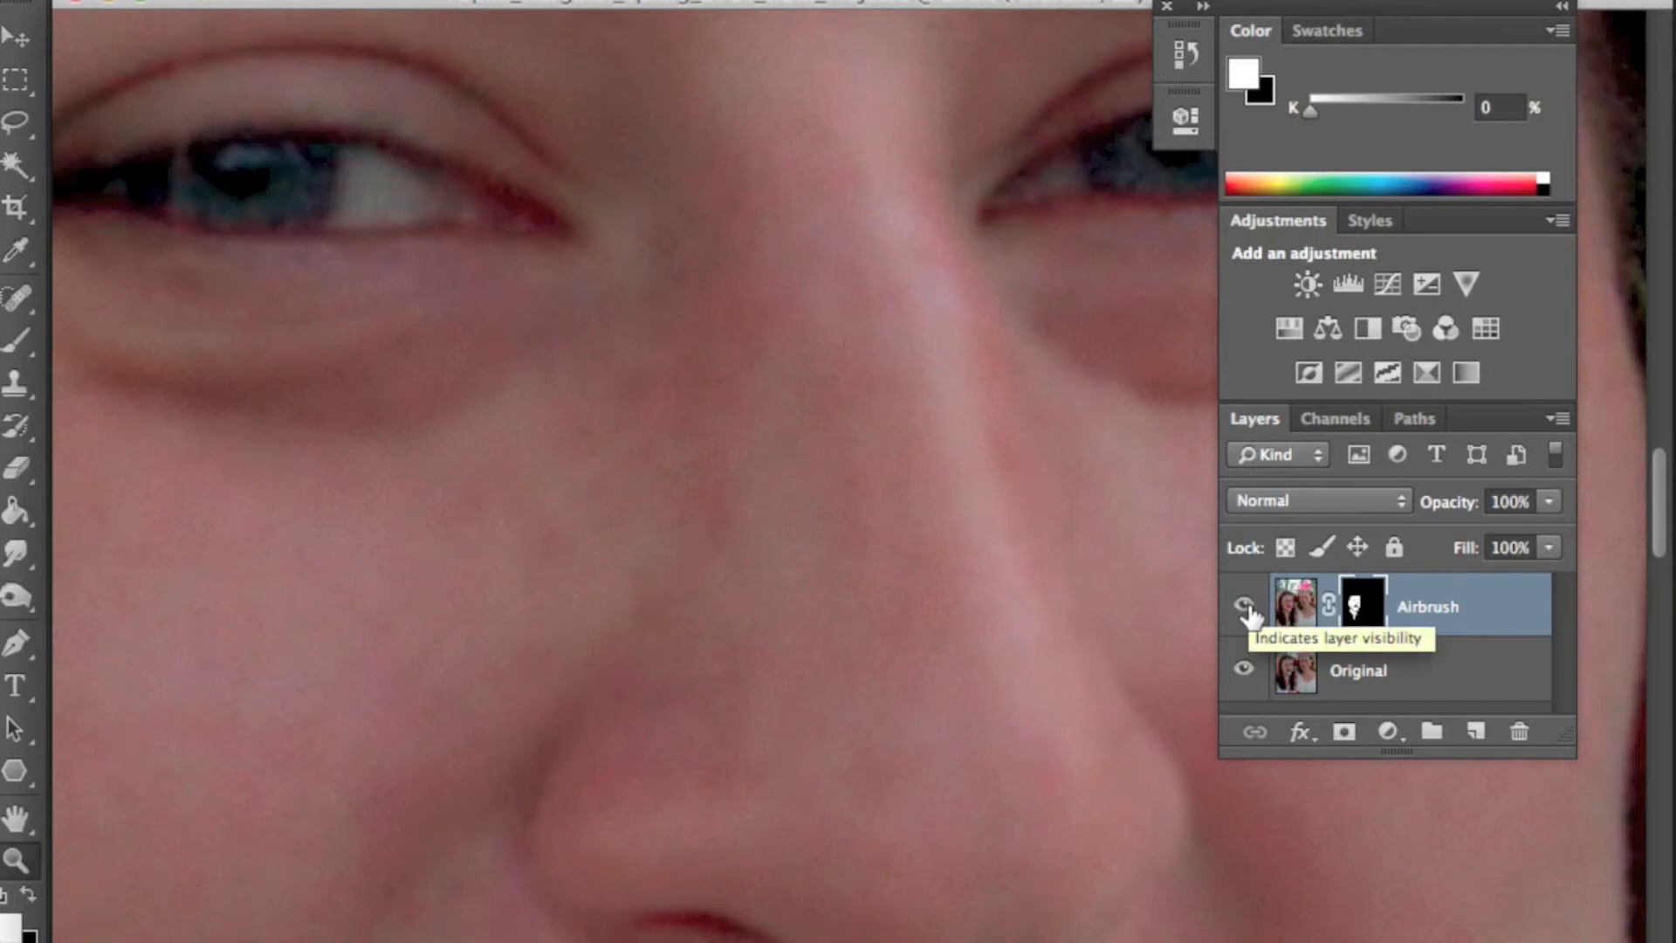
{"action": "left_click", "coordinate": [1245, 608]}
{"action": "left_click", "coordinate": [1245, 609]}
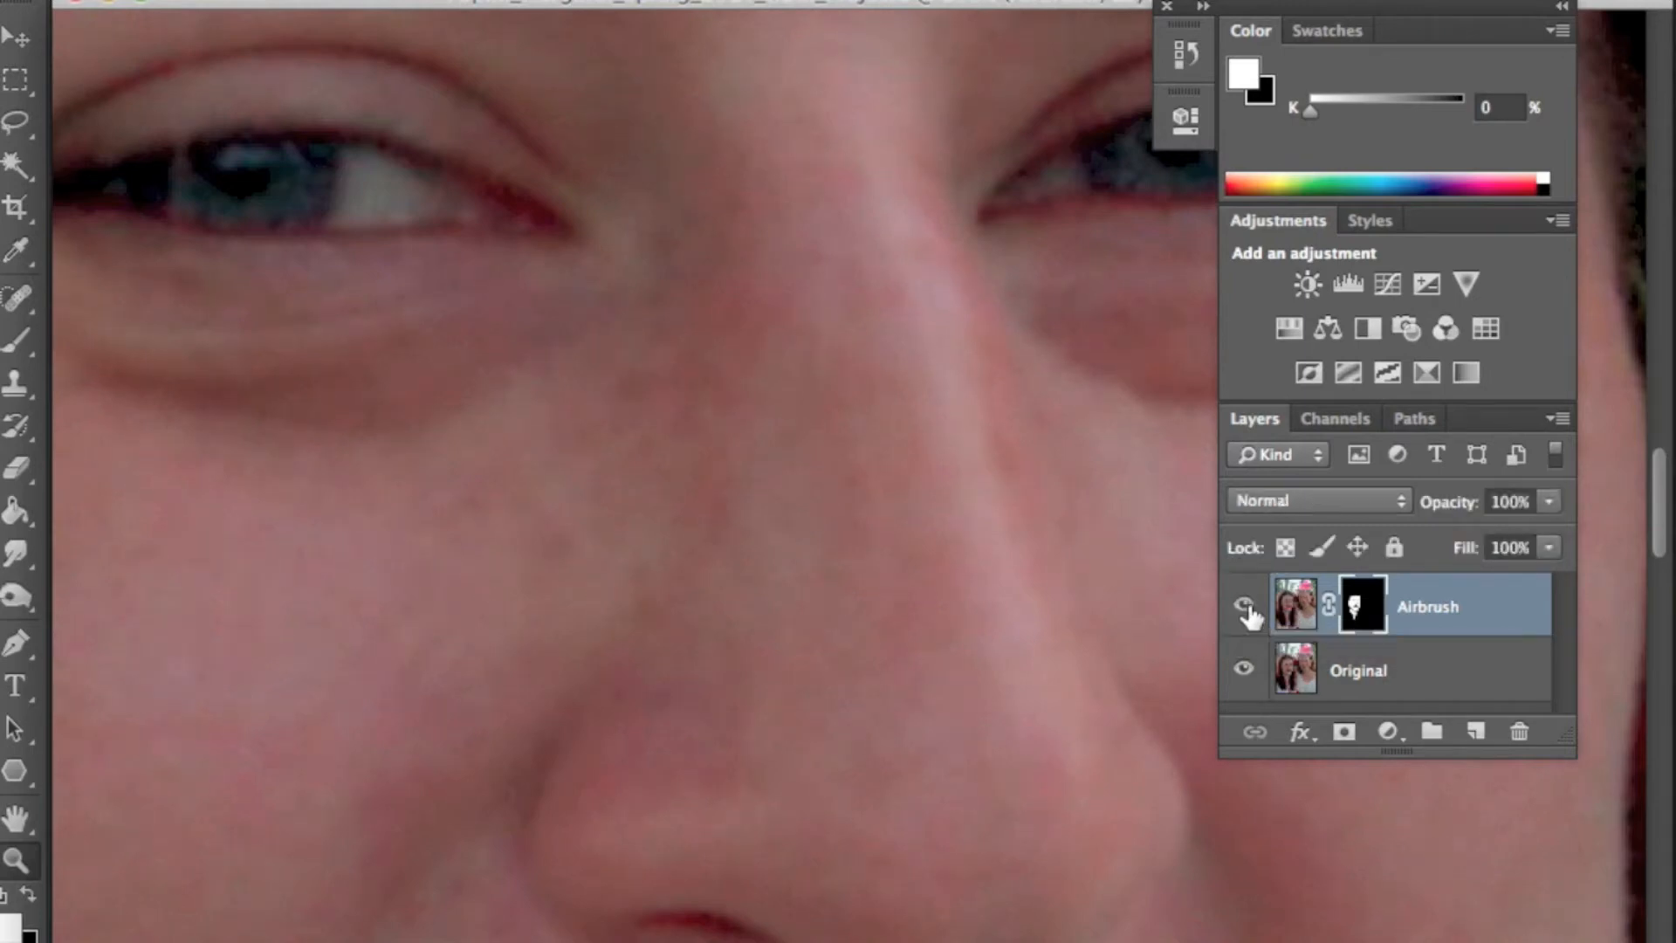
{"action": "left_click", "coordinate": [1246, 608]}
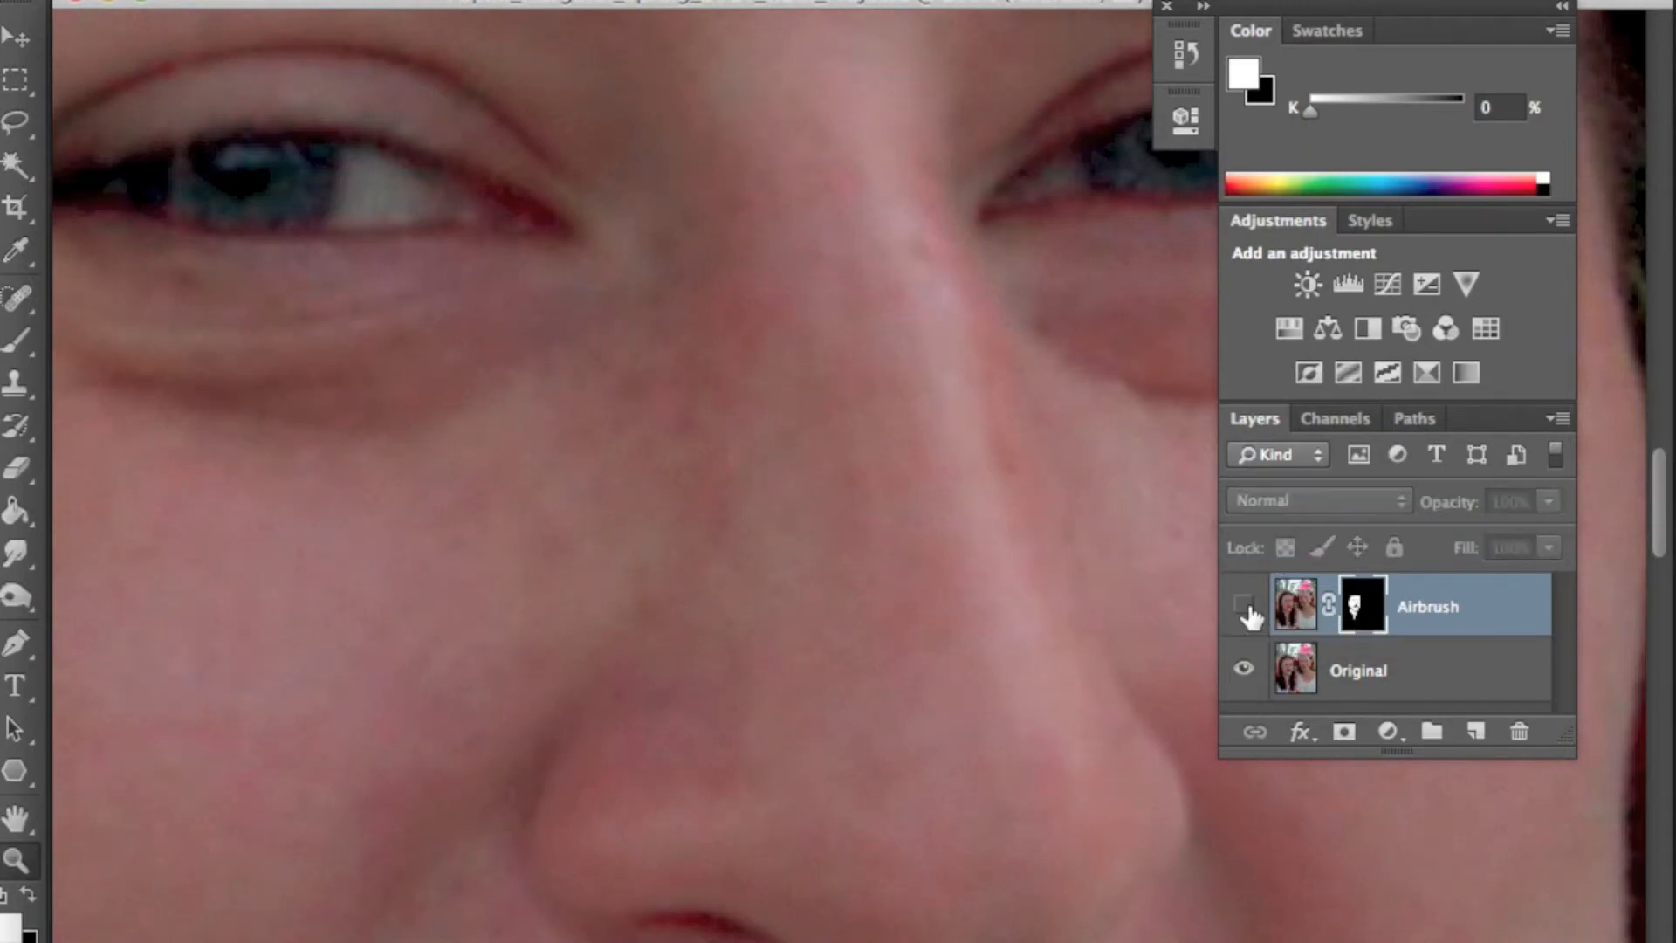
{"action": "key", "text": "super+0"}
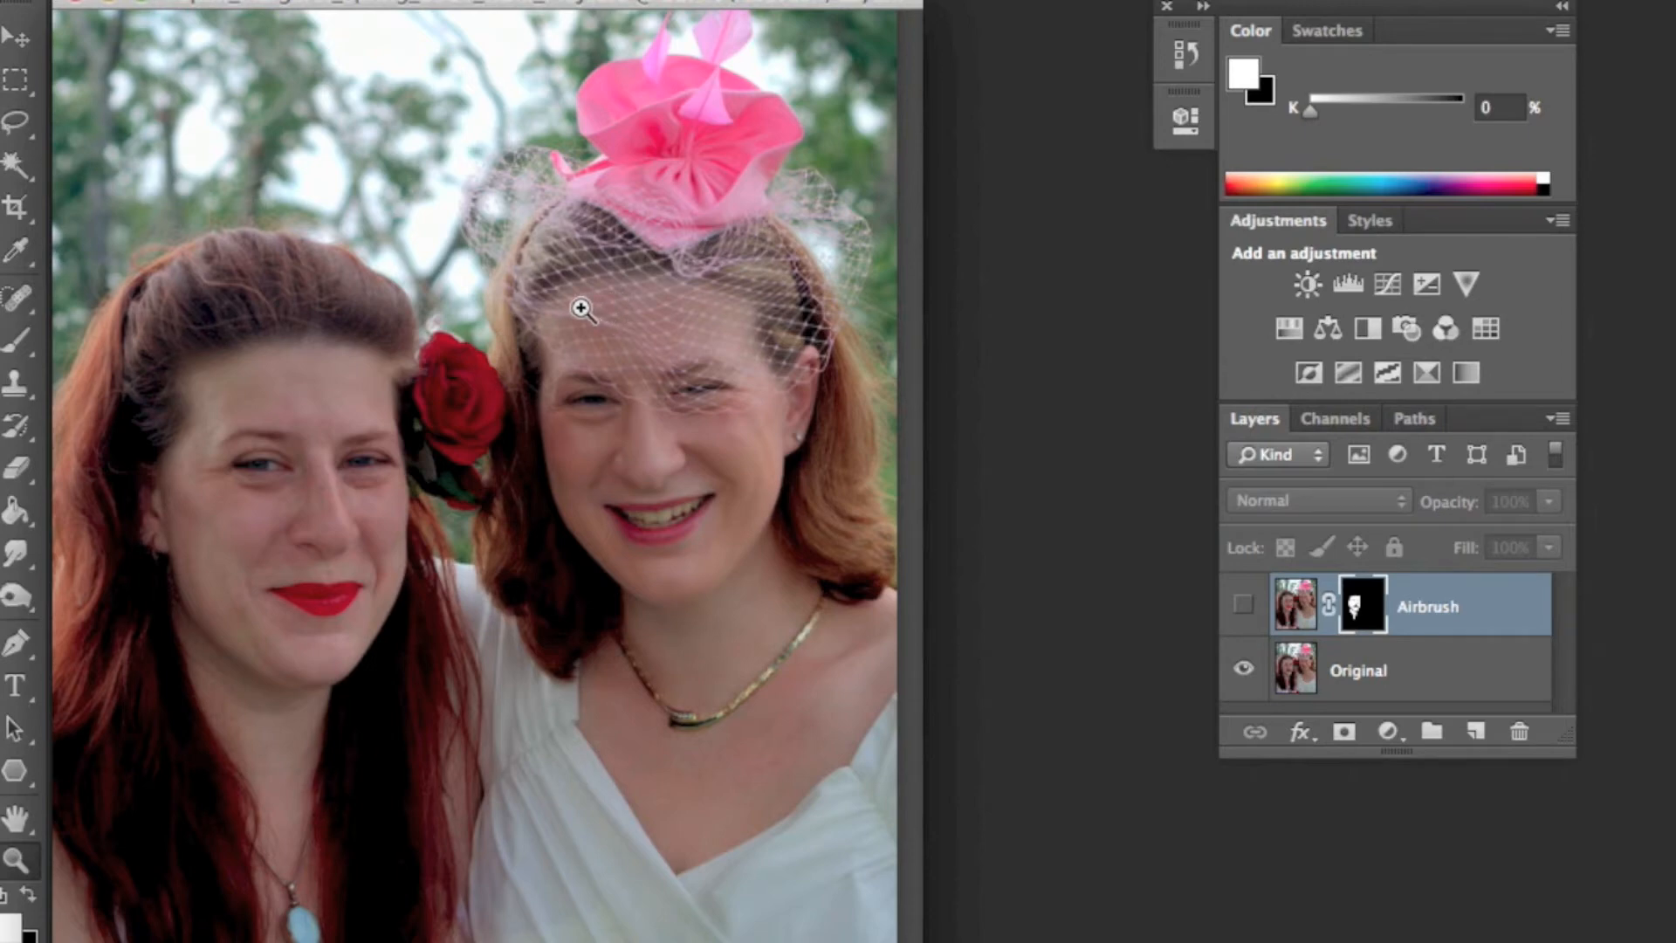
- Add a Photo Filter adjustment layer using Warming Filter (85) and raise its density to 85%
{"action": "left_click", "coordinate": [1388, 731]}
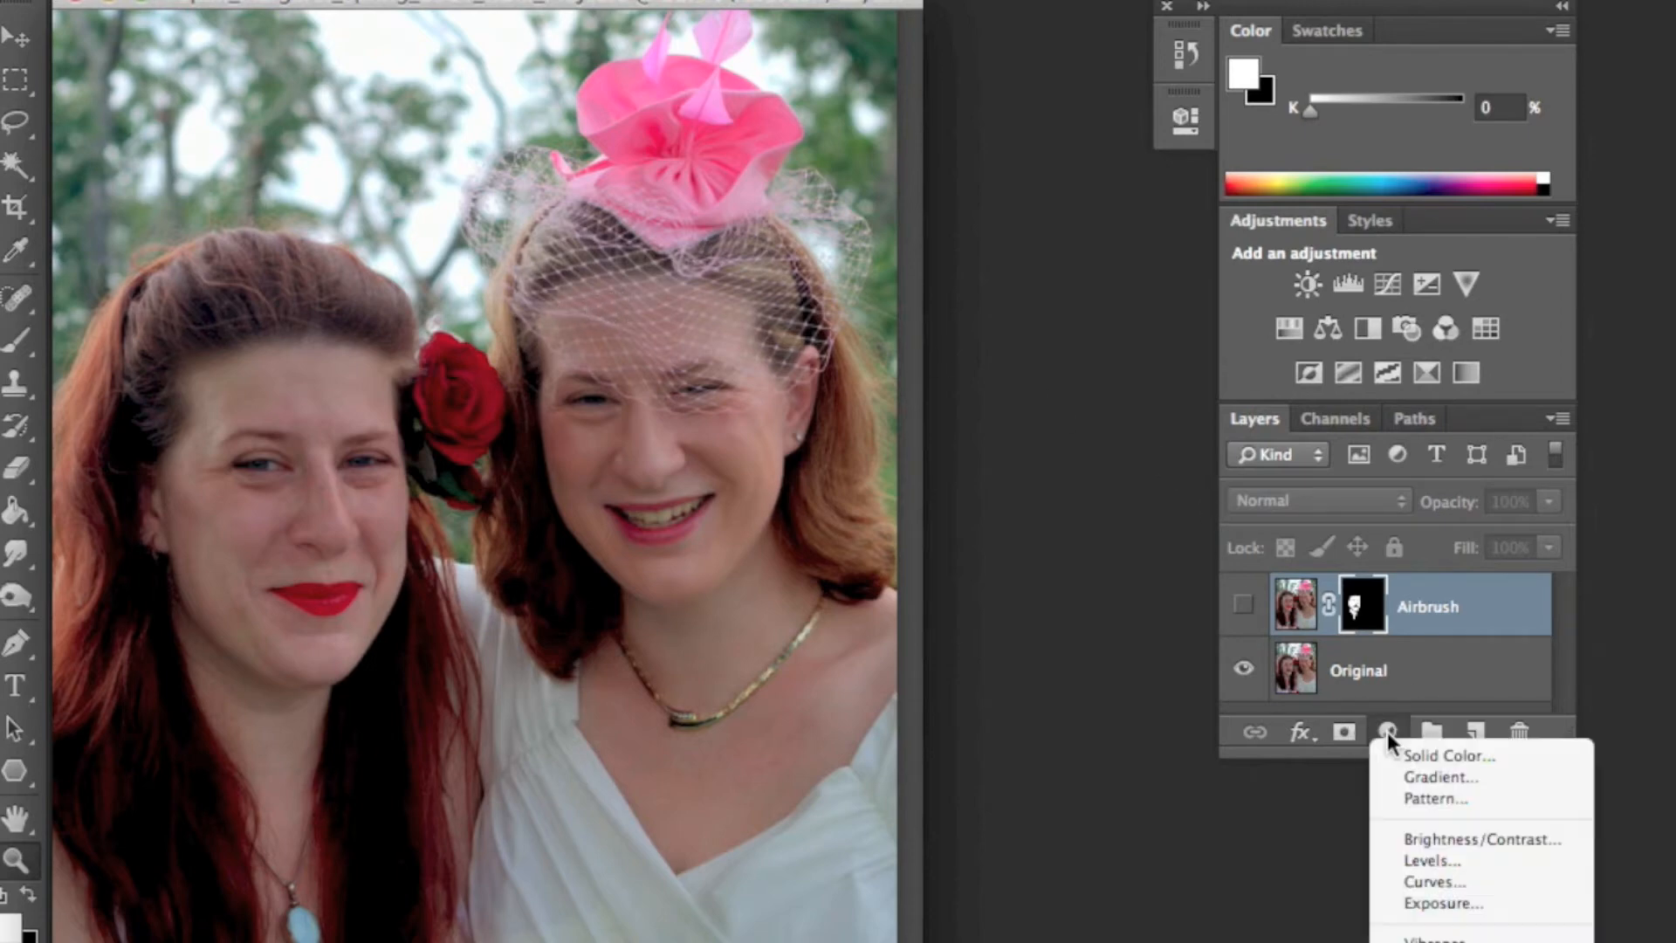
{"action": "scroll", "coordinate": [1481, 829], "scroll_direction": "down", "scroll_amount": 5}
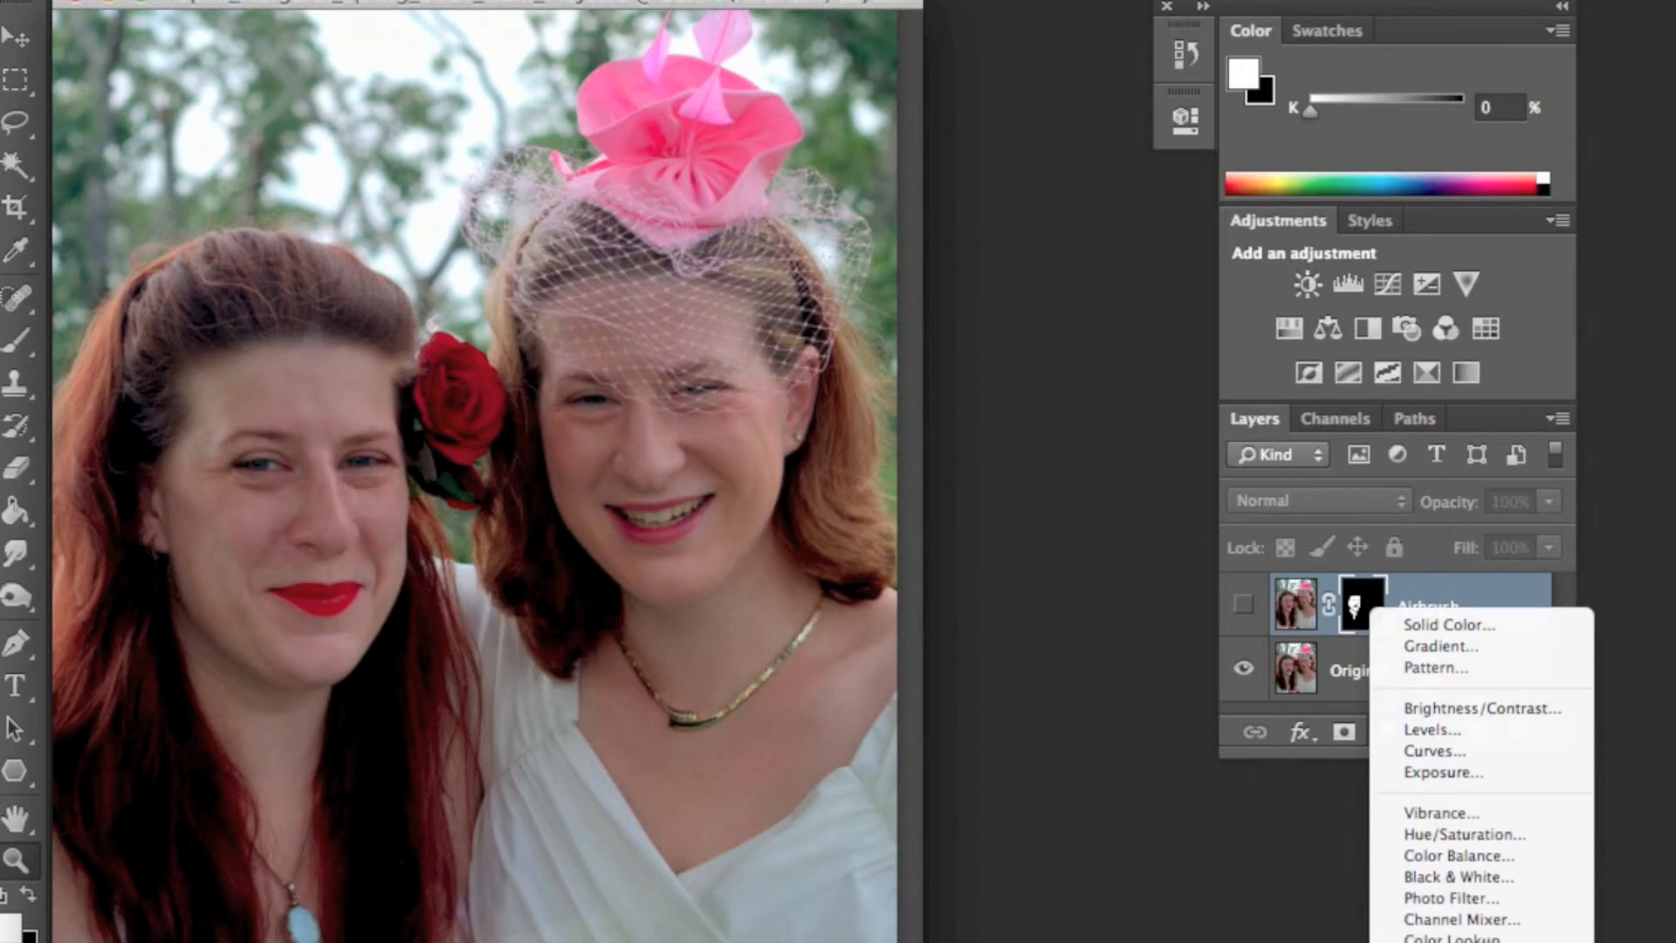
{"action": "left_click", "coordinate": [1464, 904]}
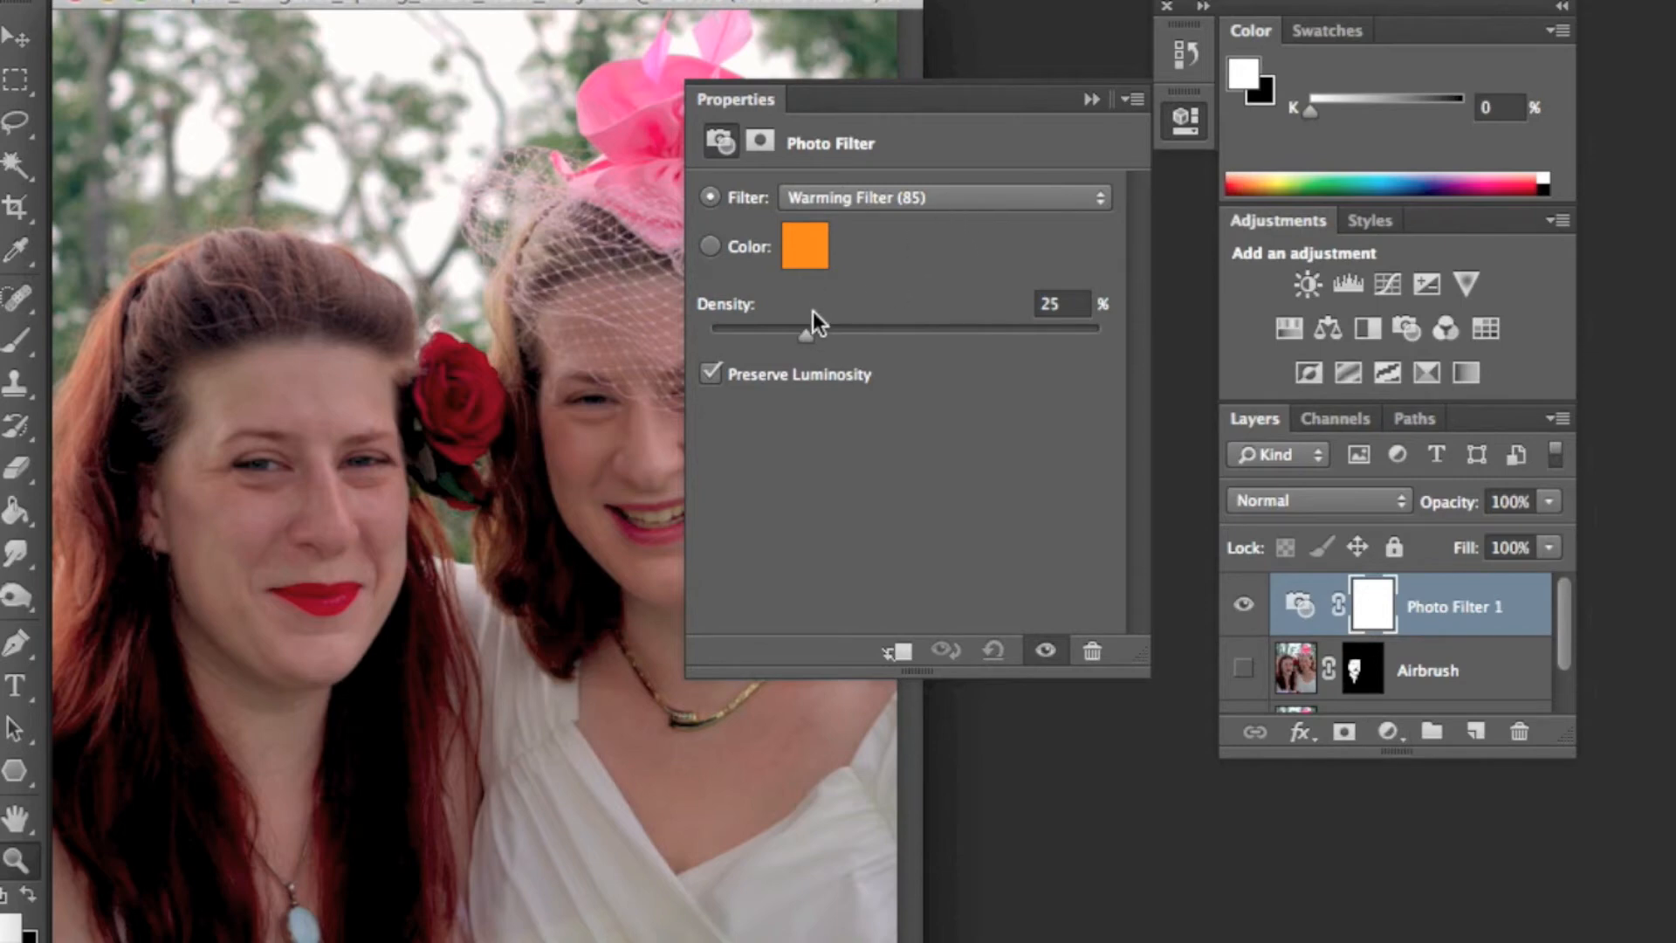
{"action": "left_click_drag", "start_coordinate": [818, 335], "coordinate": [878, 335]}
{"action": "left_click", "coordinate": [1093, 99]}
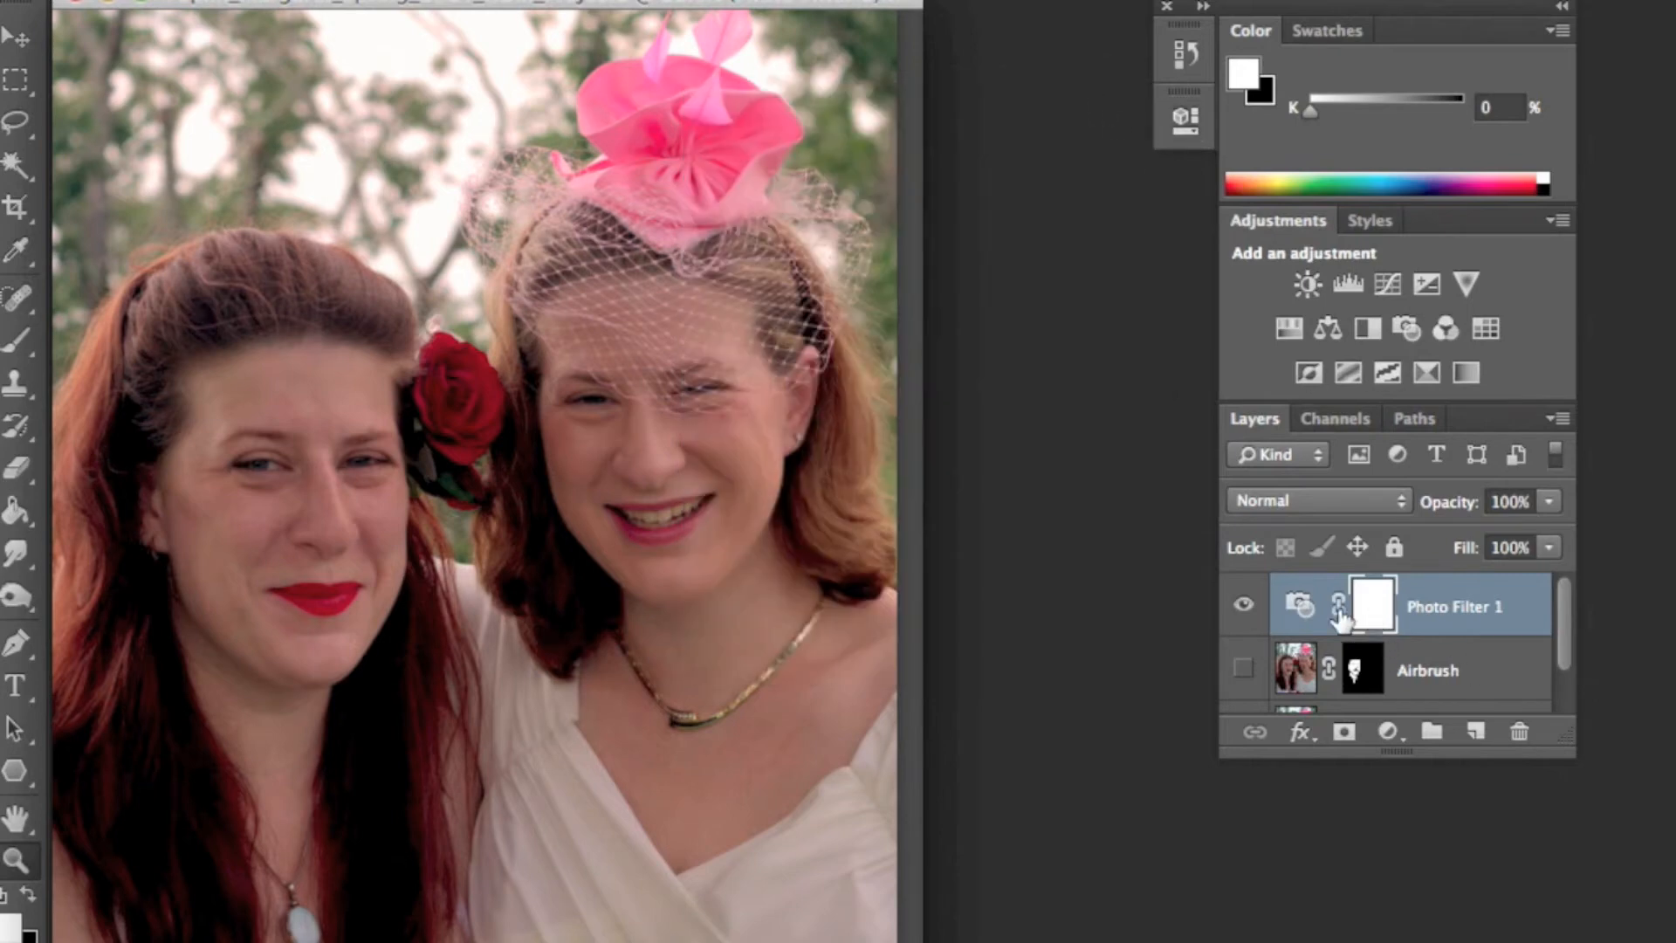
- Delete the layer mask from the Photo Filter 1 layer
{"action": "left_click_drag", "start_coordinate": [1375, 624], "coordinate": [1519, 732]}
{"action": "left_click", "coordinate": [1045, 336]}
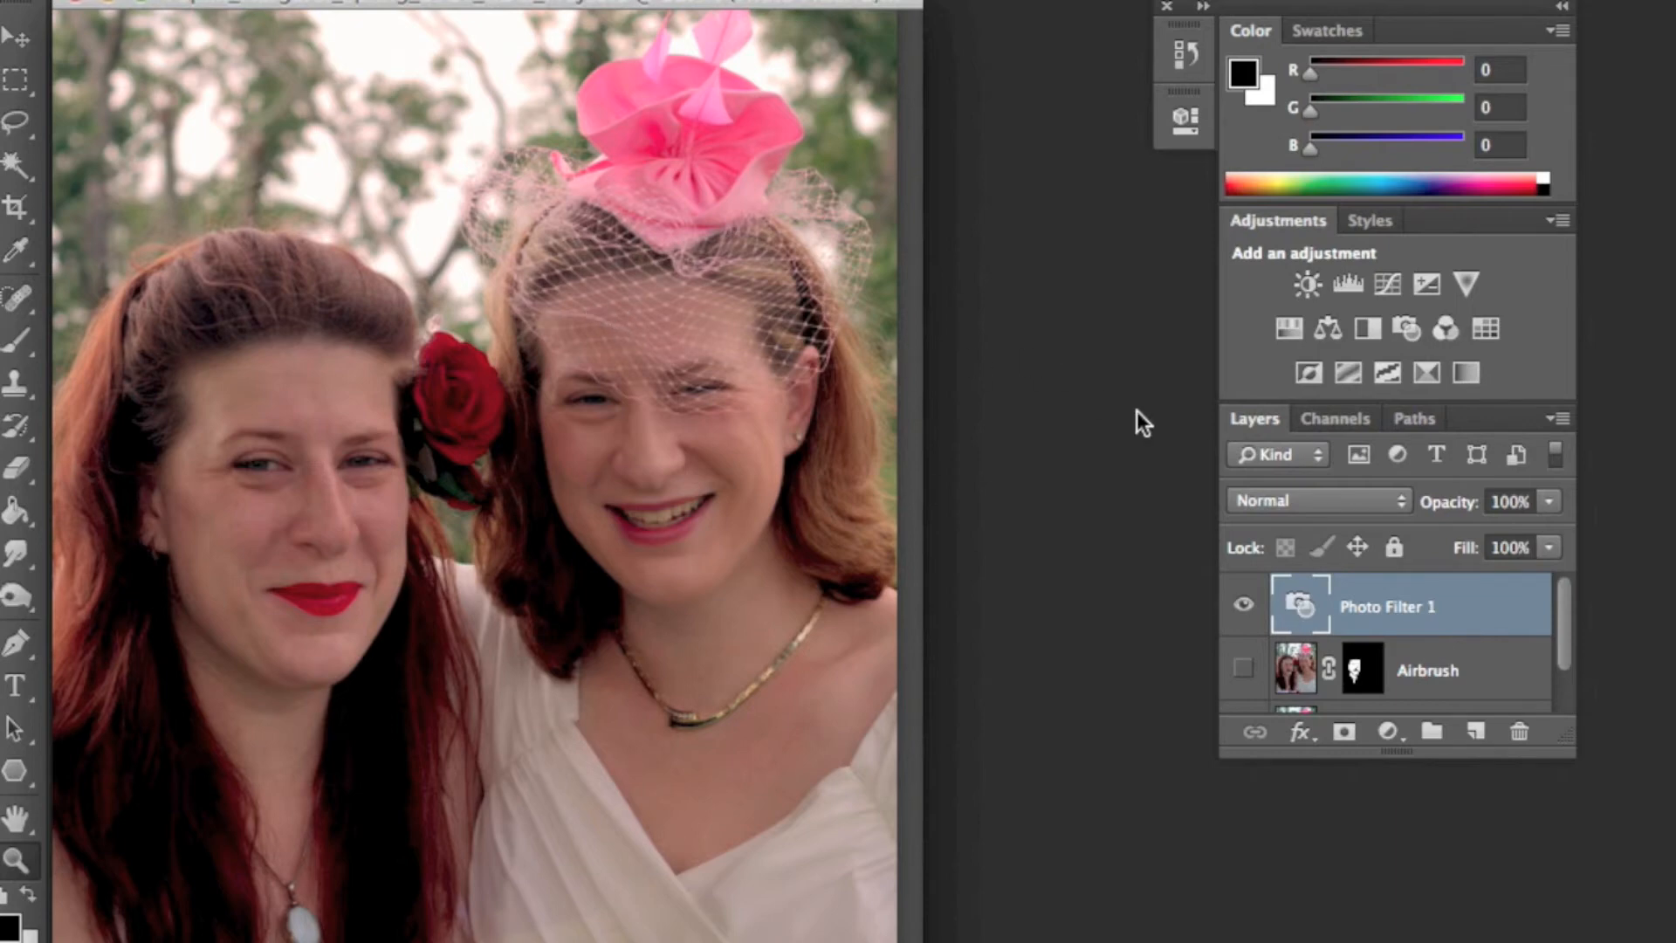
{"action": "double_click", "coordinate": [1448, 606]}
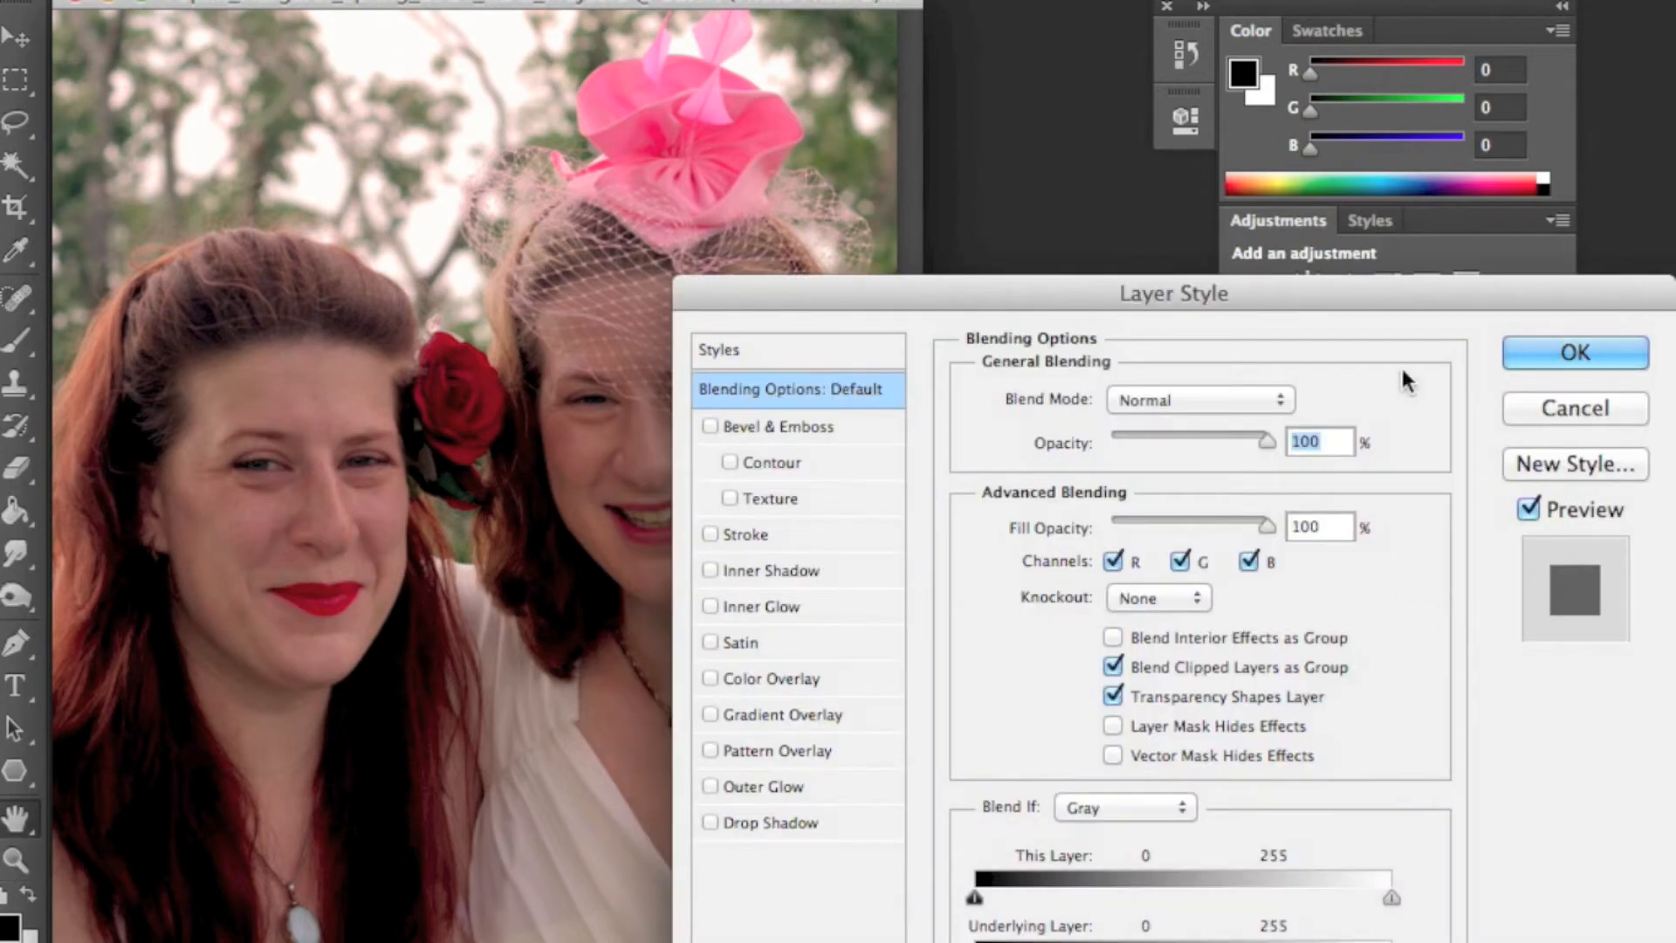
{"action": "left_click", "coordinate": [1546, 408]}
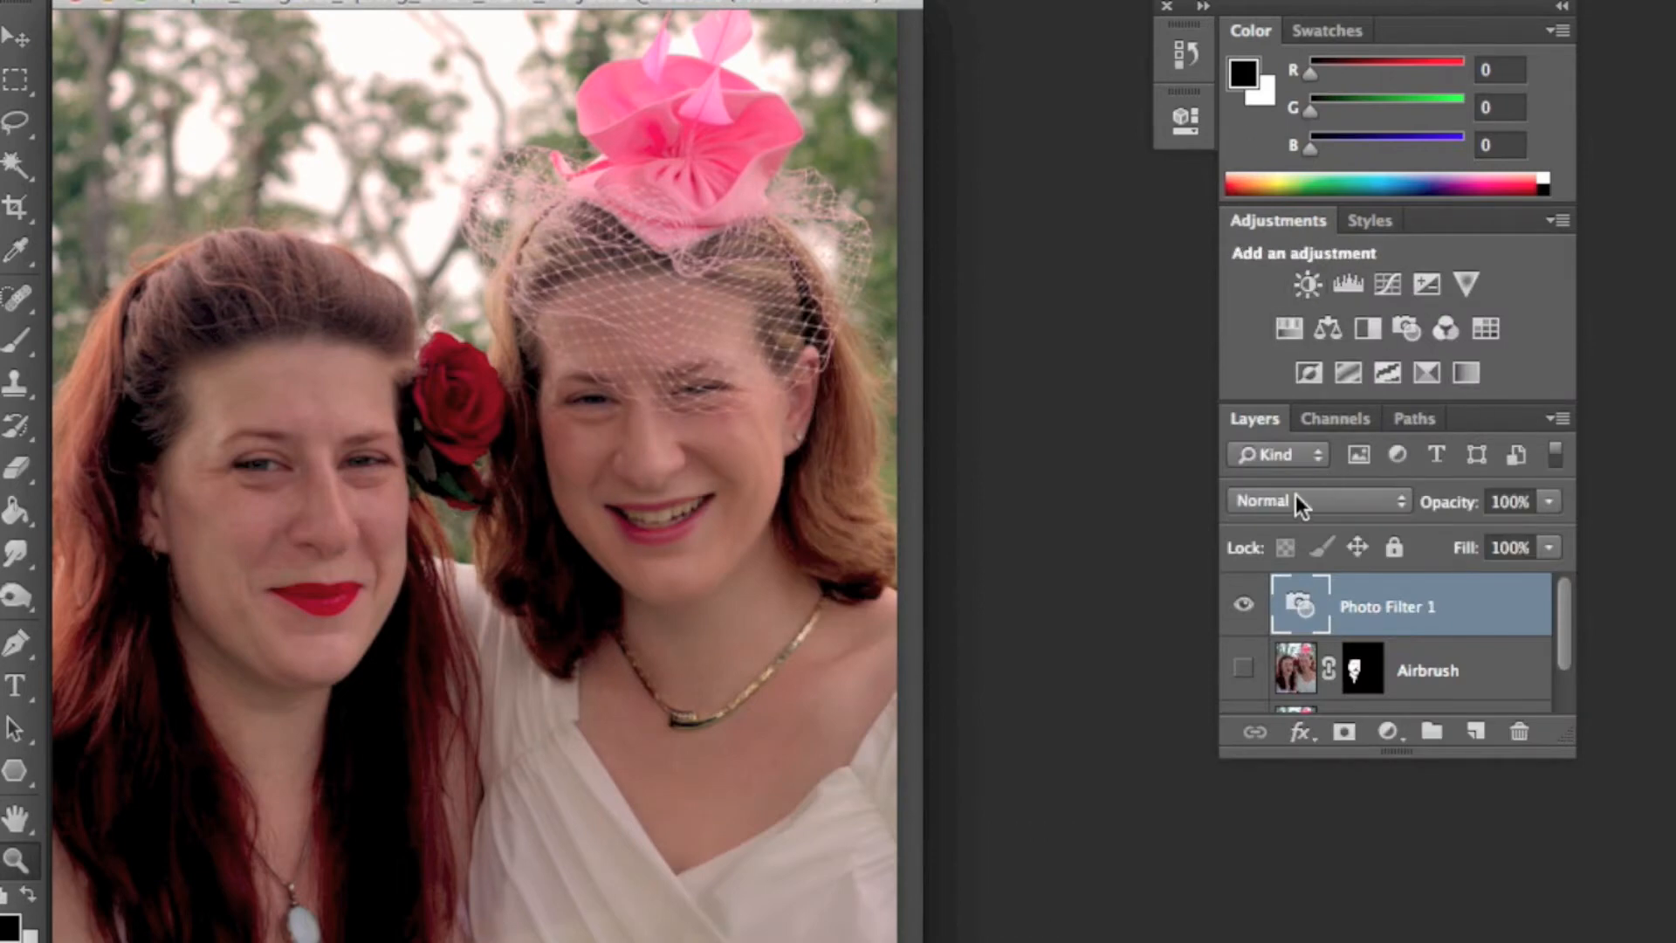
- Change the Photo Filter's filter to Sepia
{"action": "double_click", "coordinate": [1286, 597]}
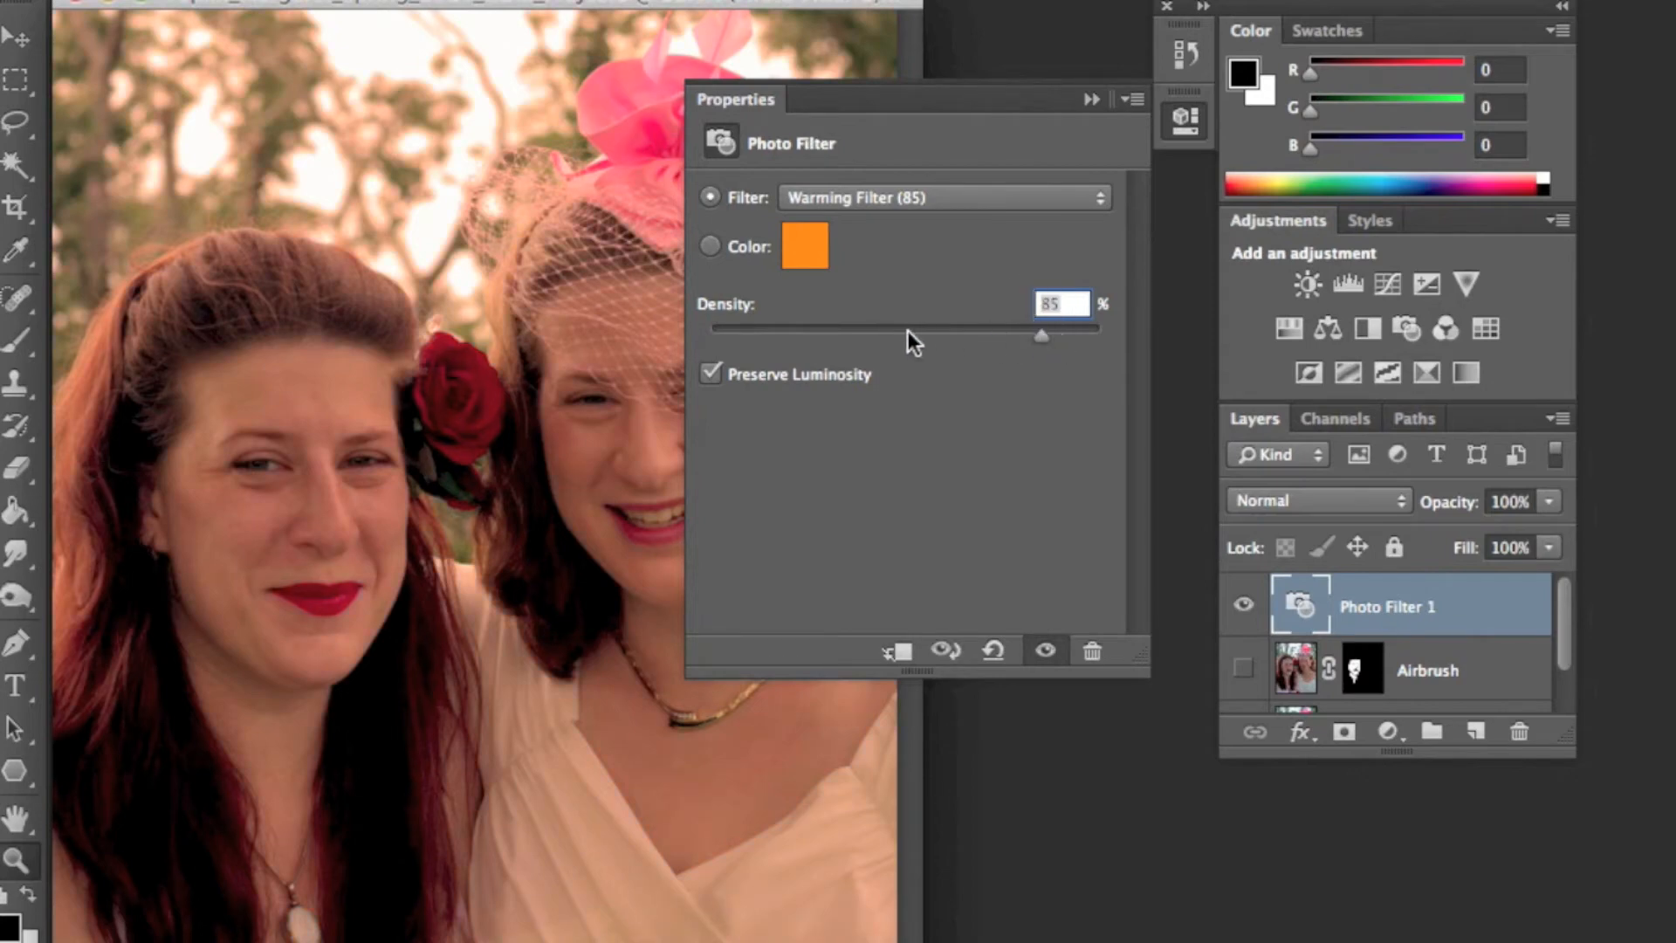
{"action": "left_click", "coordinate": [857, 209]}
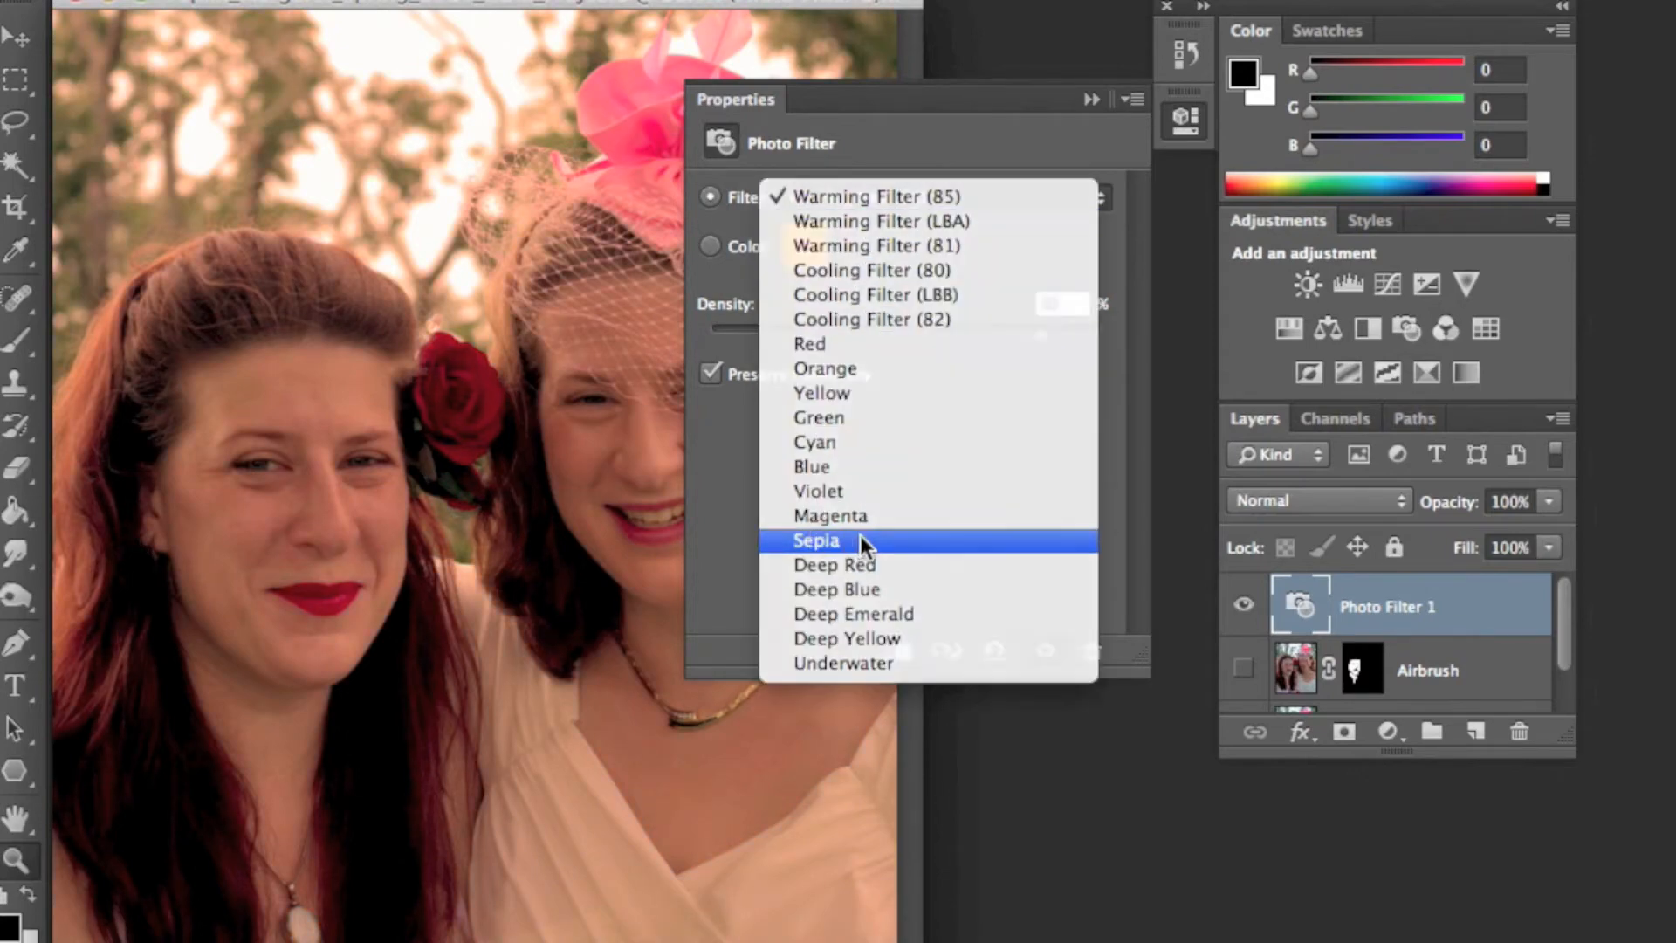
{"action": "left_click", "coordinate": [861, 536]}
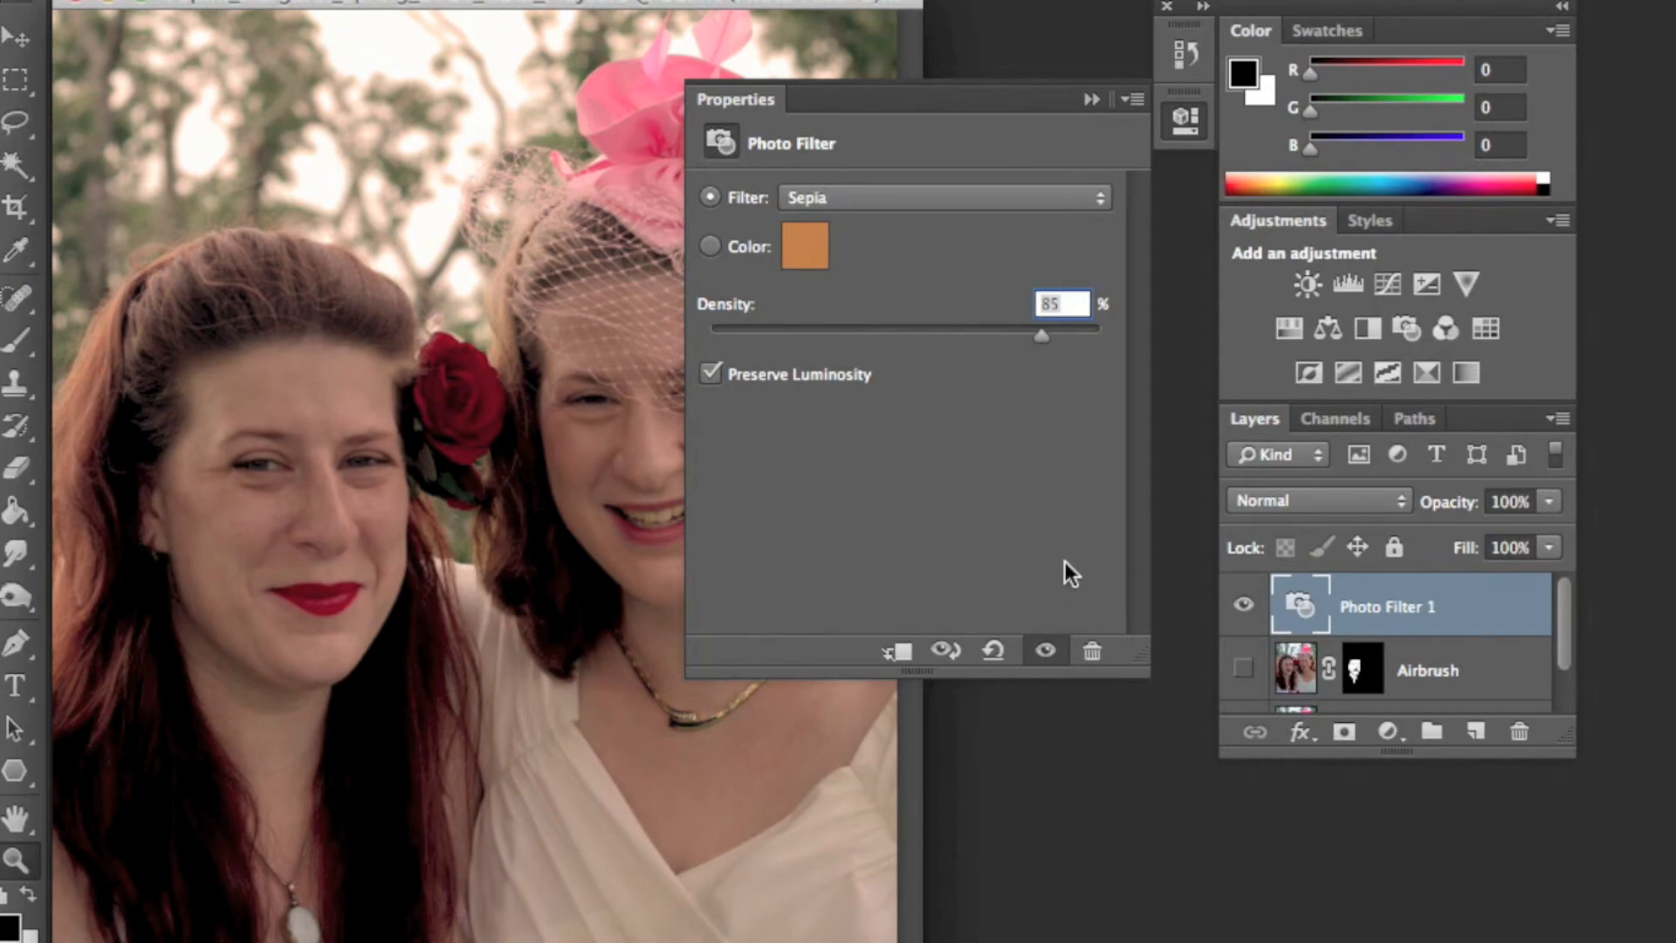
{"action": "left_click", "coordinate": [1086, 101]}
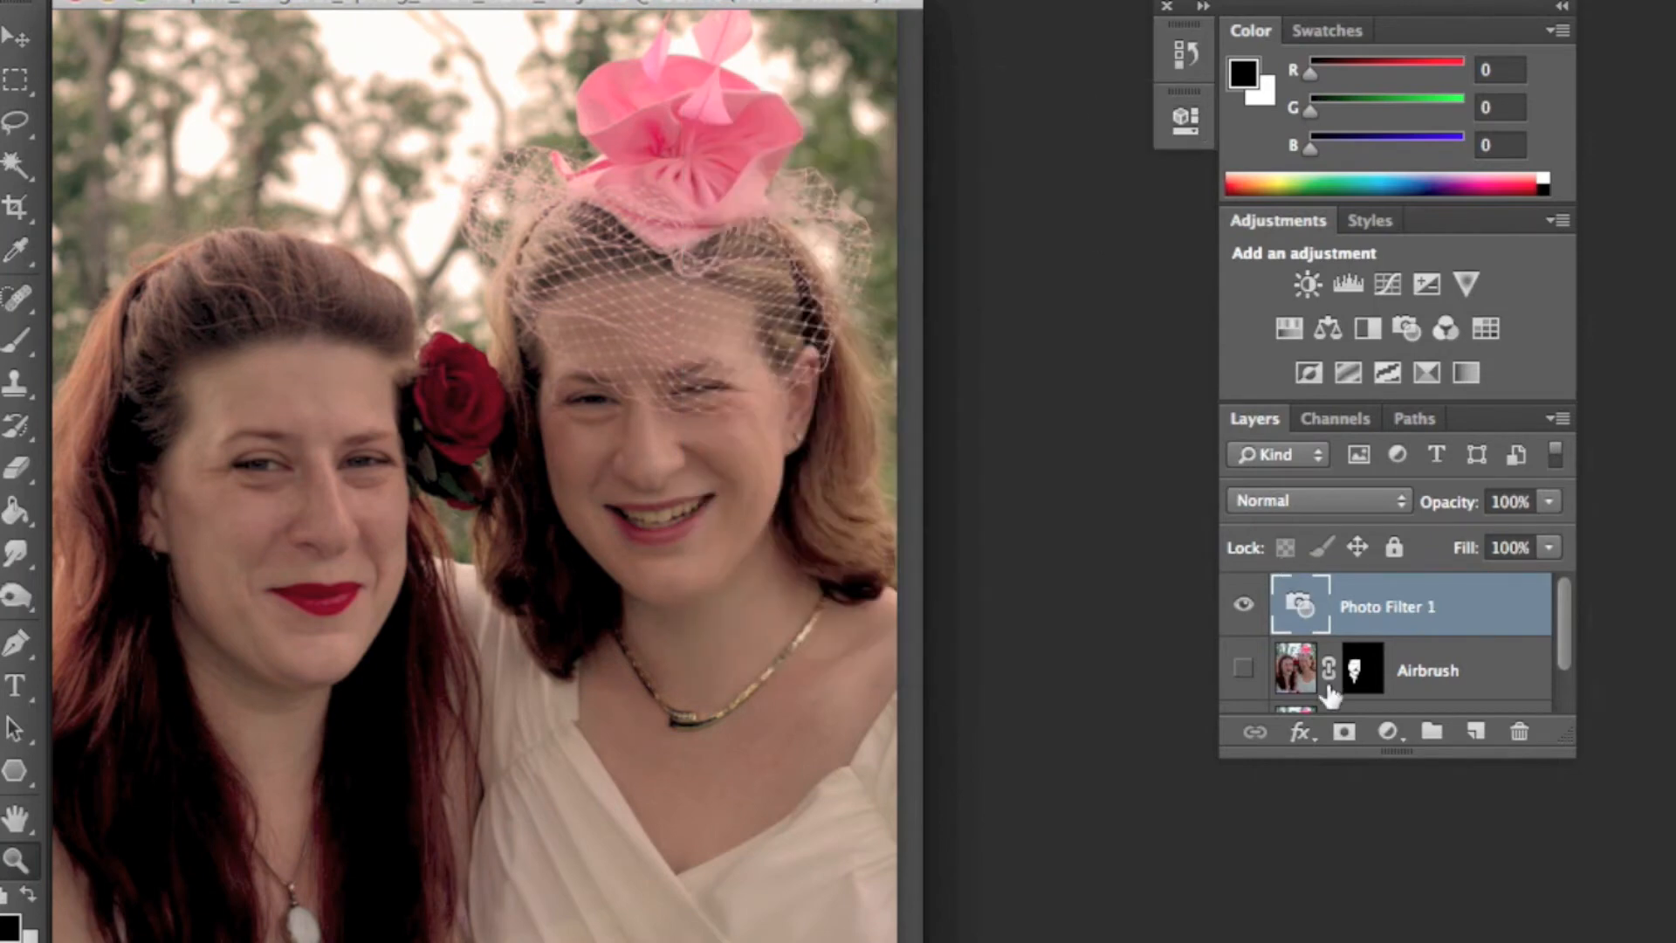
- Select the Original layer, zoom in on an eye, and brighten the iris and eye whites with the Dodge tool
{"action": "scroll", "coordinate": [1447, 656], "scroll_direction": "down", "scroll_amount": 2}
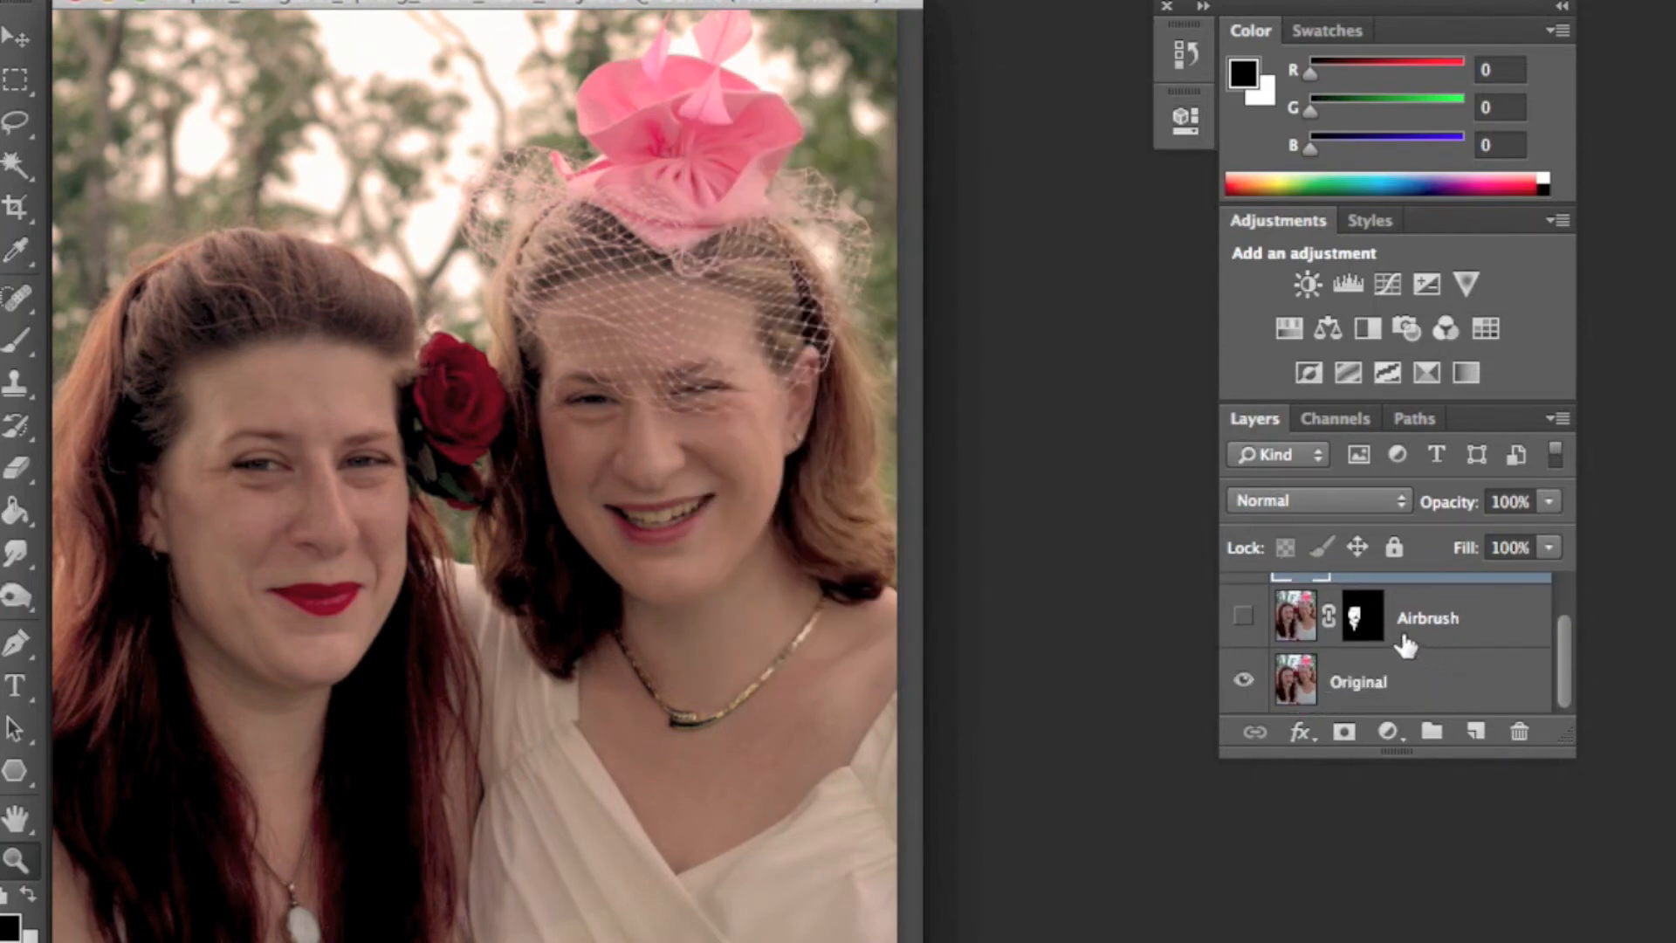
{"action": "left_click", "coordinate": [1301, 686]}
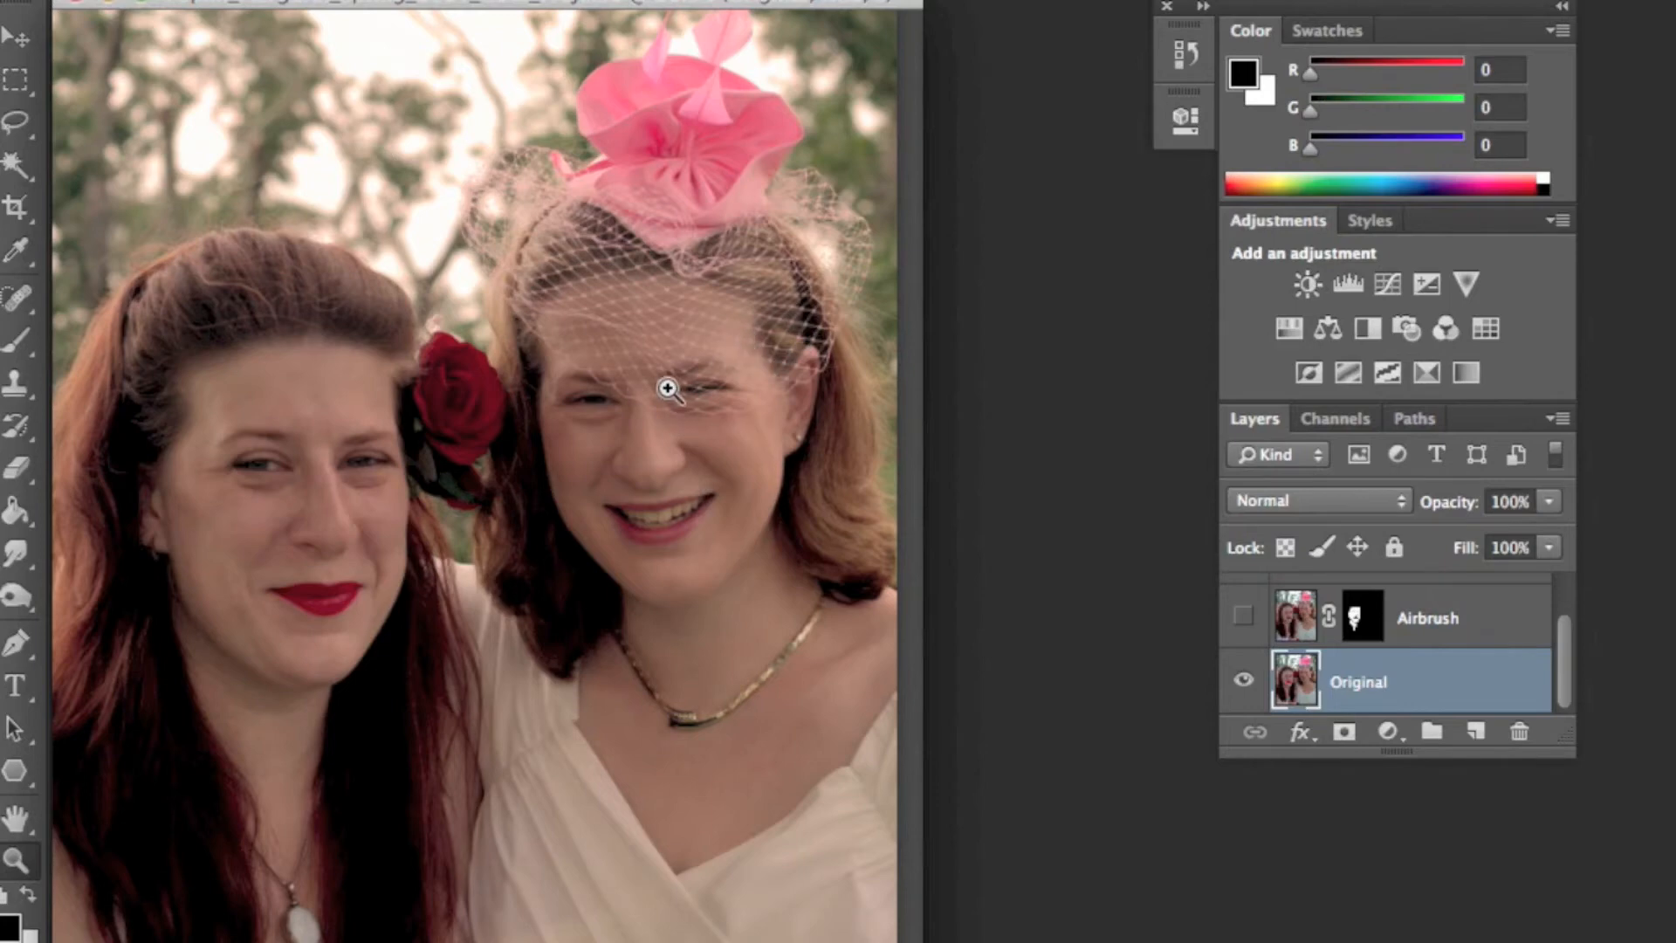
{"action": "left_click_drag", "start_coordinate": [316, 494], "coordinate": [731, 369]}
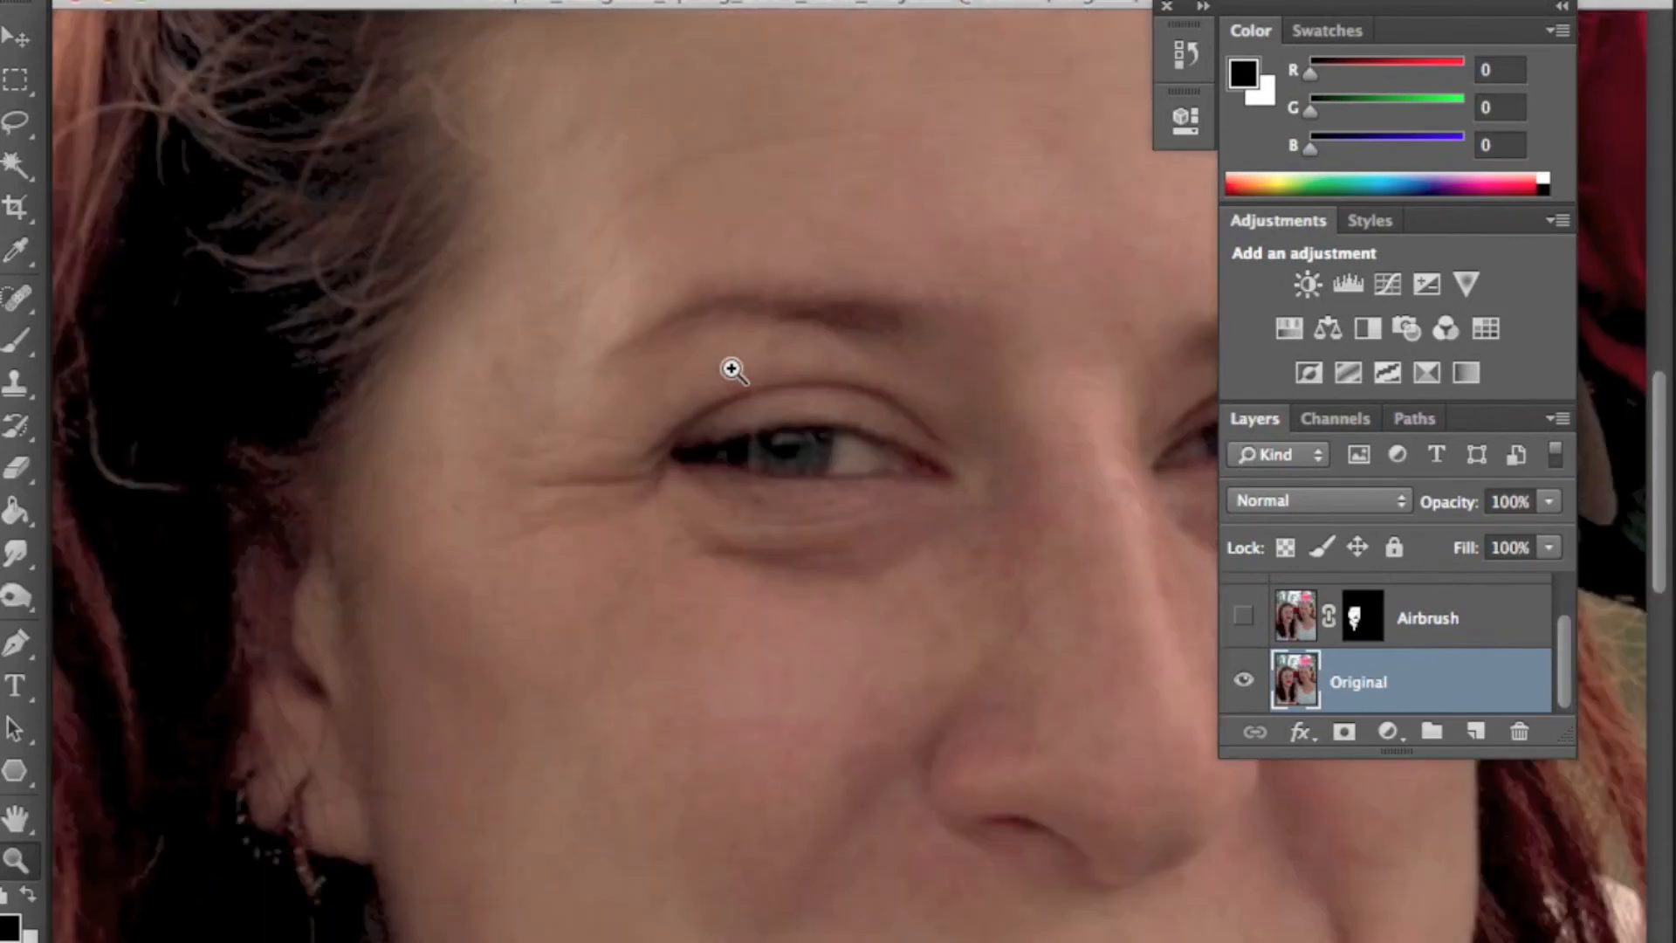
{"action": "left_click_drag", "start_coordinate": [851, 469], "coordinate": [851, 470]}
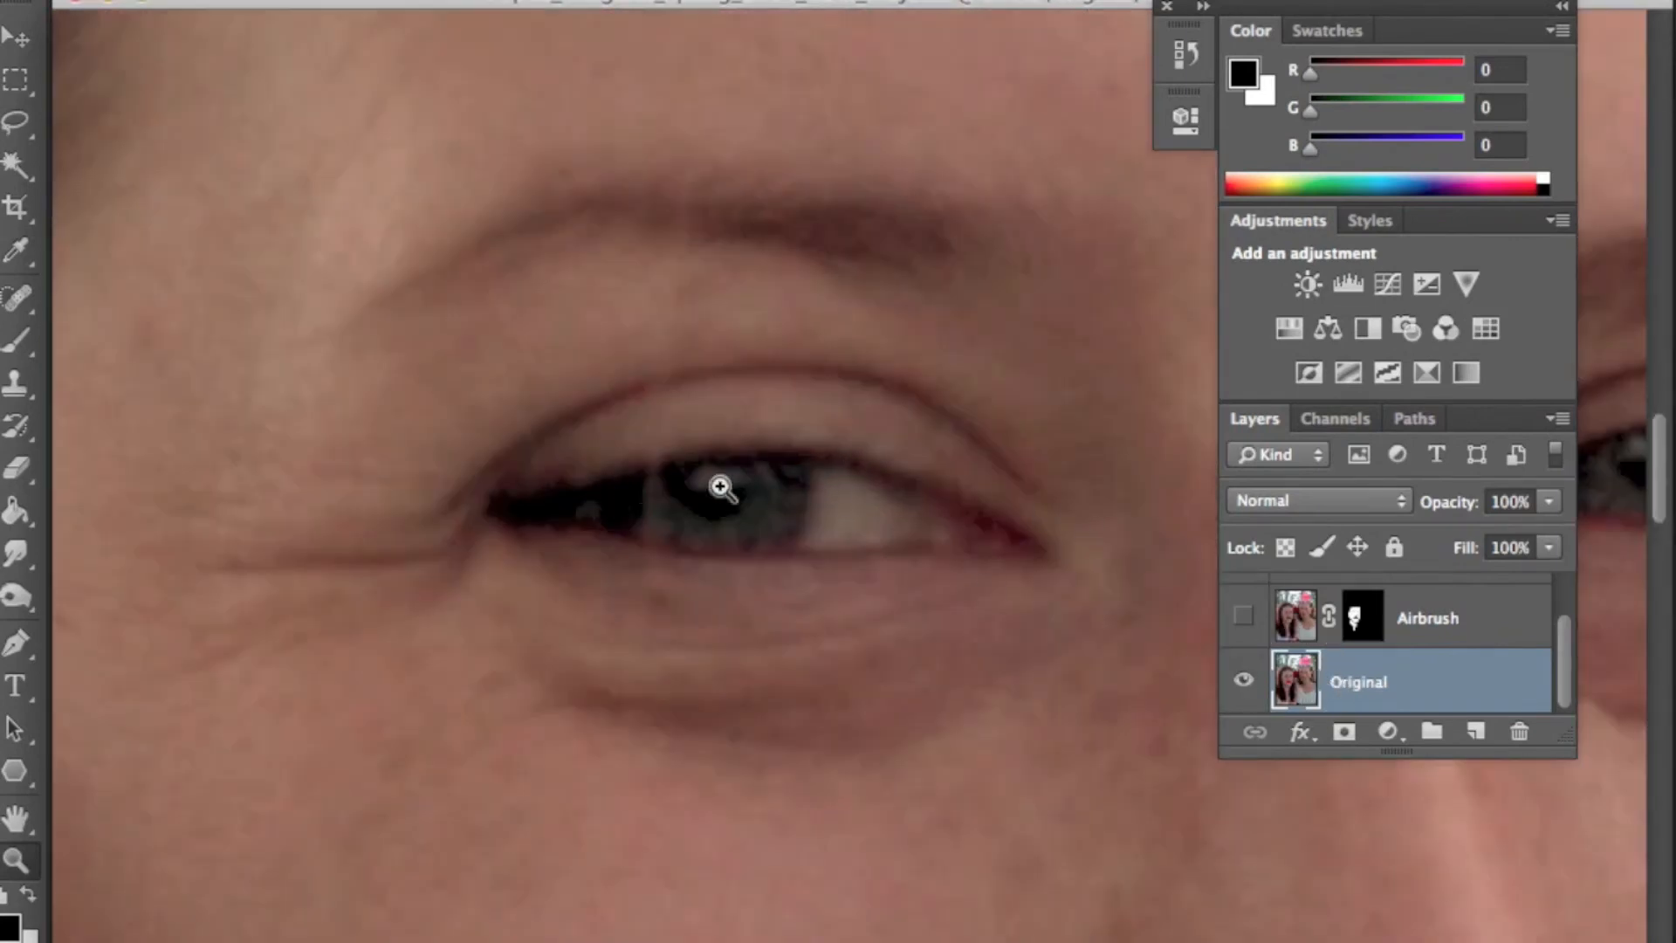
{"action": "mouse_move", "coordinate": [17, 553]}
{"action": "left_mouse_down"}
{"action": "mouse_move", "coordinate": [65, 547]}
{"action": "mouse_move", "coordinate": [135, 608]}
{"action": "mouse_move", "coordinate": [17, 495]}
{"action": "mouse_move", "coordinate": [16, 471]}
{"action": "mouse_move", "coordinate": [14, 609]}
{"action": "mouse_move", "coordinate": [103, 606]}
{"action": "mouse_move", "coordinate": [134, 628]}
{"action": "left_mouse_up"}
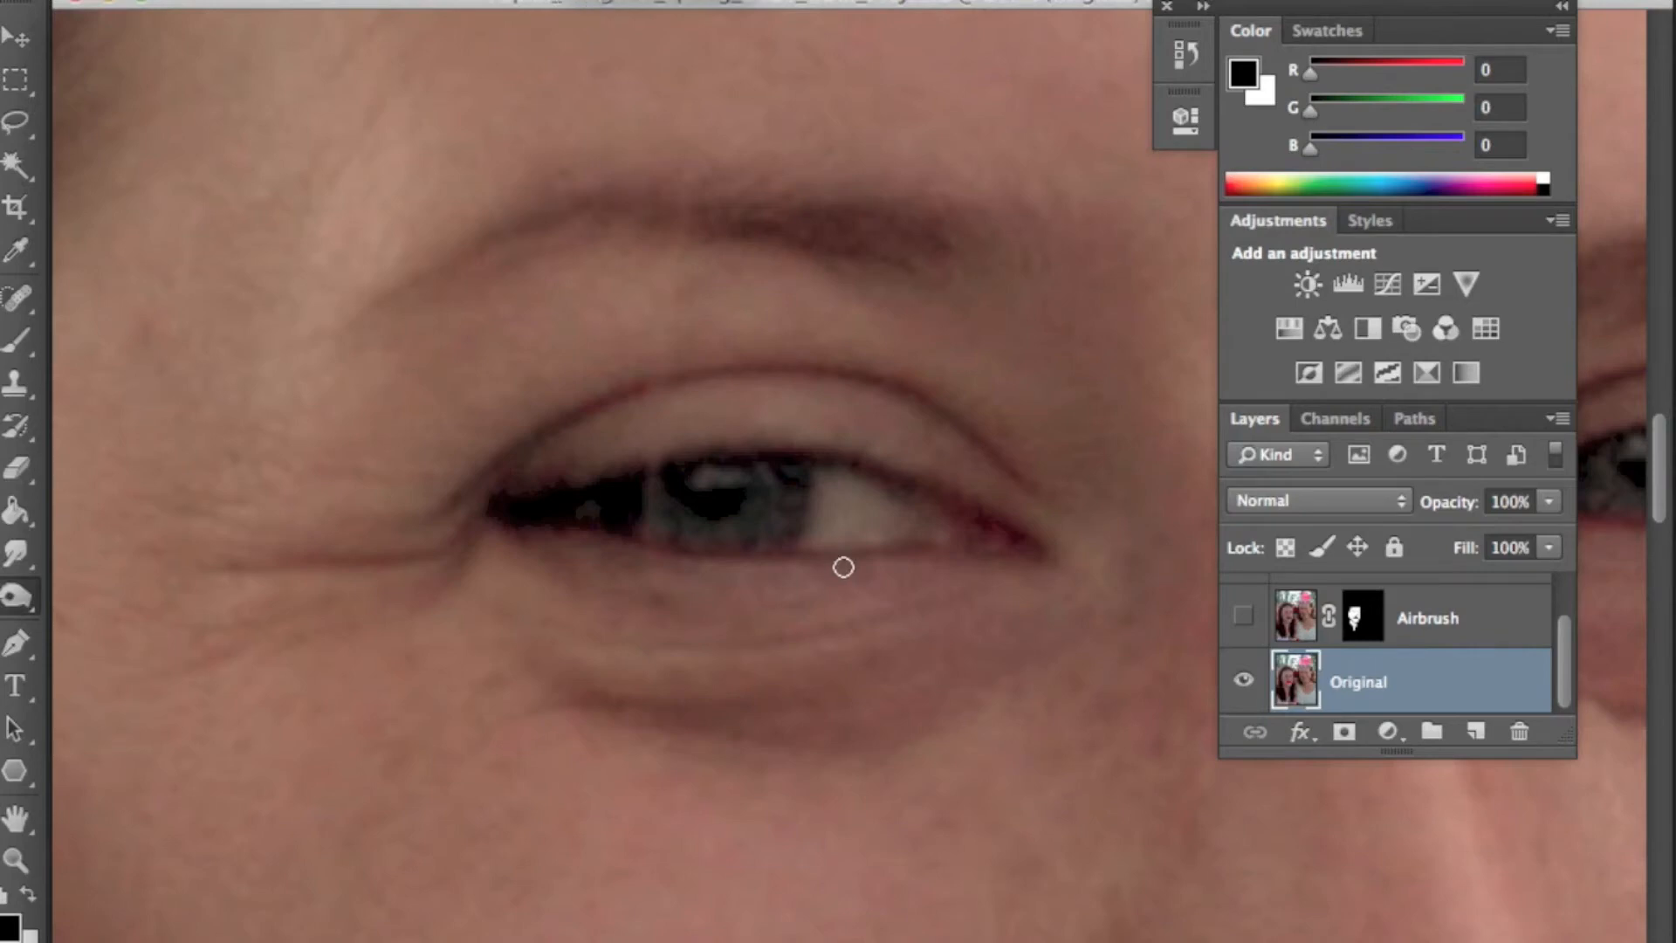
{"action": "mouse_move", "coordinate": [1016, 543]}
{"action": "left_mouse_down"}
{"action": "mouse_move", "coordinate": [931, 494]}
{"action": "mouse_move", "coordinate": [762, 460]}
{"action": "mouse_move", "coordinate": [528, 500]}
{"action": "mouse_move", "coordinate": [680, 470]}
{"action": "mouse_move", "coordinate": [875, 473]}
{"action": "mouse_move", "coordinate": [1025, 532]}
{"action": "mouse_move", "coordinate": [823, 446]}
{"action": "mouse_move", "coordinate": [704, 443]}
{"action": "mouse_move", "coordinate": [589, 462]}
{"action": "mouse_move", "coordinate": [538, 492]}
{"action": "mouse_move", "coordinate": [663, 559]}
{"action": "mouse_move", "coordinate": [1029, 562]}
{"action": "mouse_move", "coordinate": [685, 560]}
{"action": "mouse_move", "coordinate": [563, 521]}
{"action": "mouse_move", "coordinate": [699, 572]}
{"action": "mouse_move", "coordinate": [1043, 565]}
{"action": "left_mouse_up"}
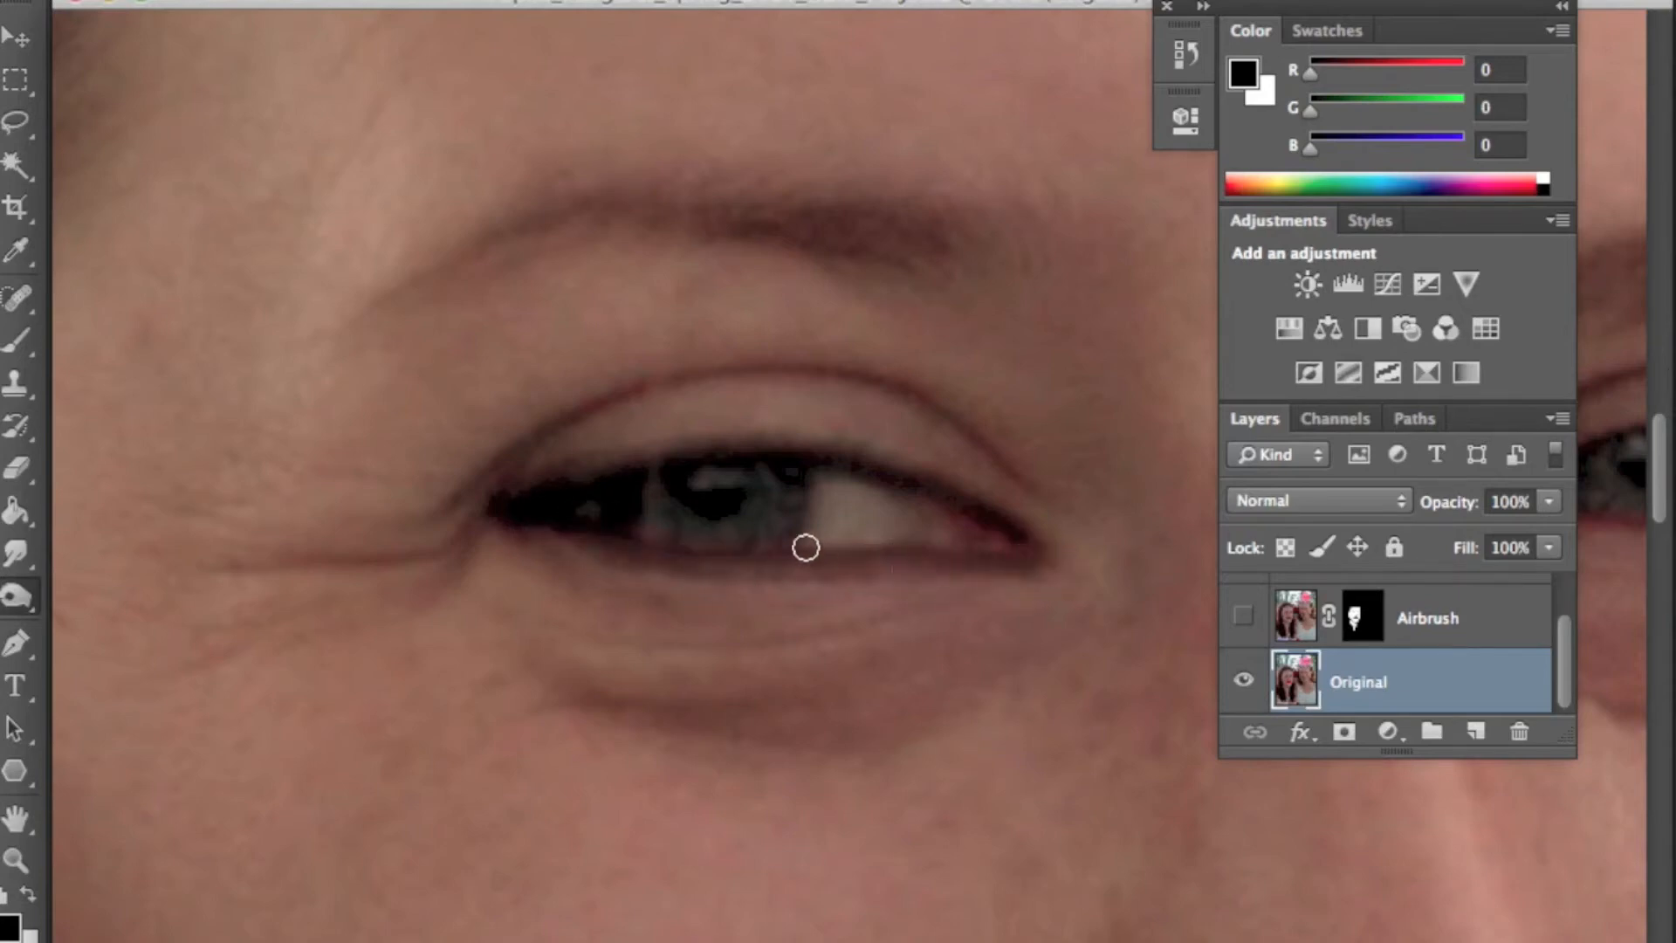
{"action": "key", "text": "]"}
{"action": "left_click", "coordinate": [711, 483]}
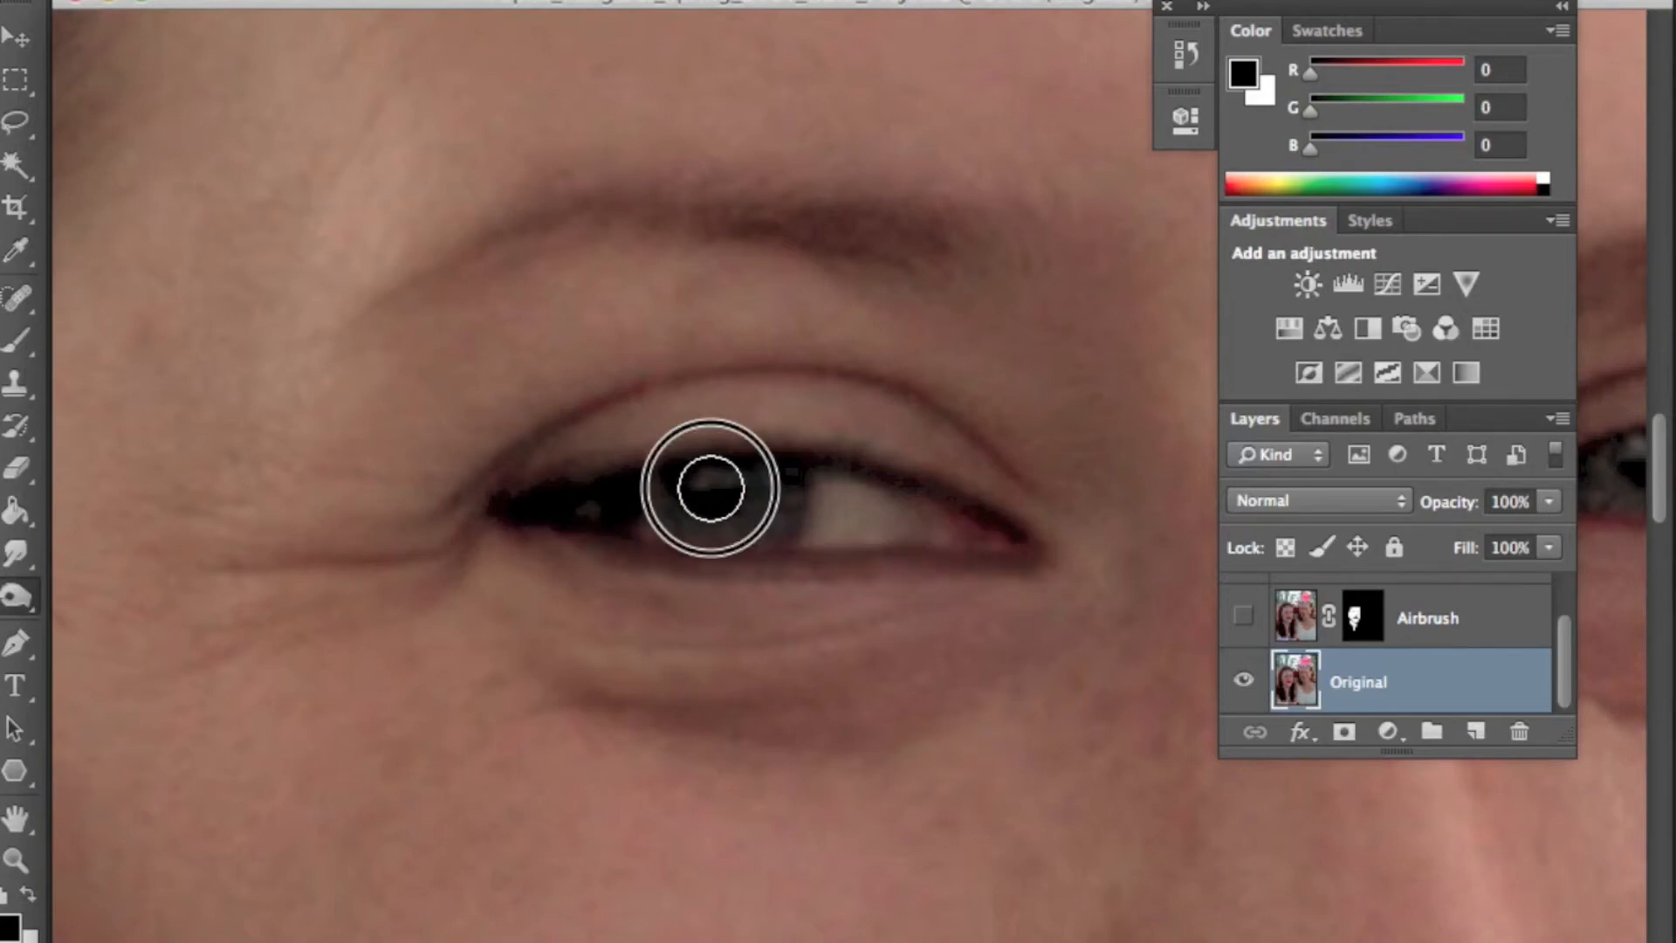
{"action": "mouse_move", "coordinate": [1009, 490]}
{"action": "left_mouse_down"}
{"action": "mouse_move", "coordinate": [980, 434]}
{"action": "mouse_move", "coordinate": [696, 378]}
{"action": "mouse_move", "coordinate": [475, 486]}
{"action": "mouse_move", "coordinate": [520, 506]}
{"action": "left_mouse_up"}
- Dodge the iris and whites of the neighbouring eye, then touch up the first eye again
{"action": "left_click", "coordinate": [1243, 616]}
{"action": "left_click_drag", "start_coordinate": [1122, 599], "coordinate": [931, 513]}
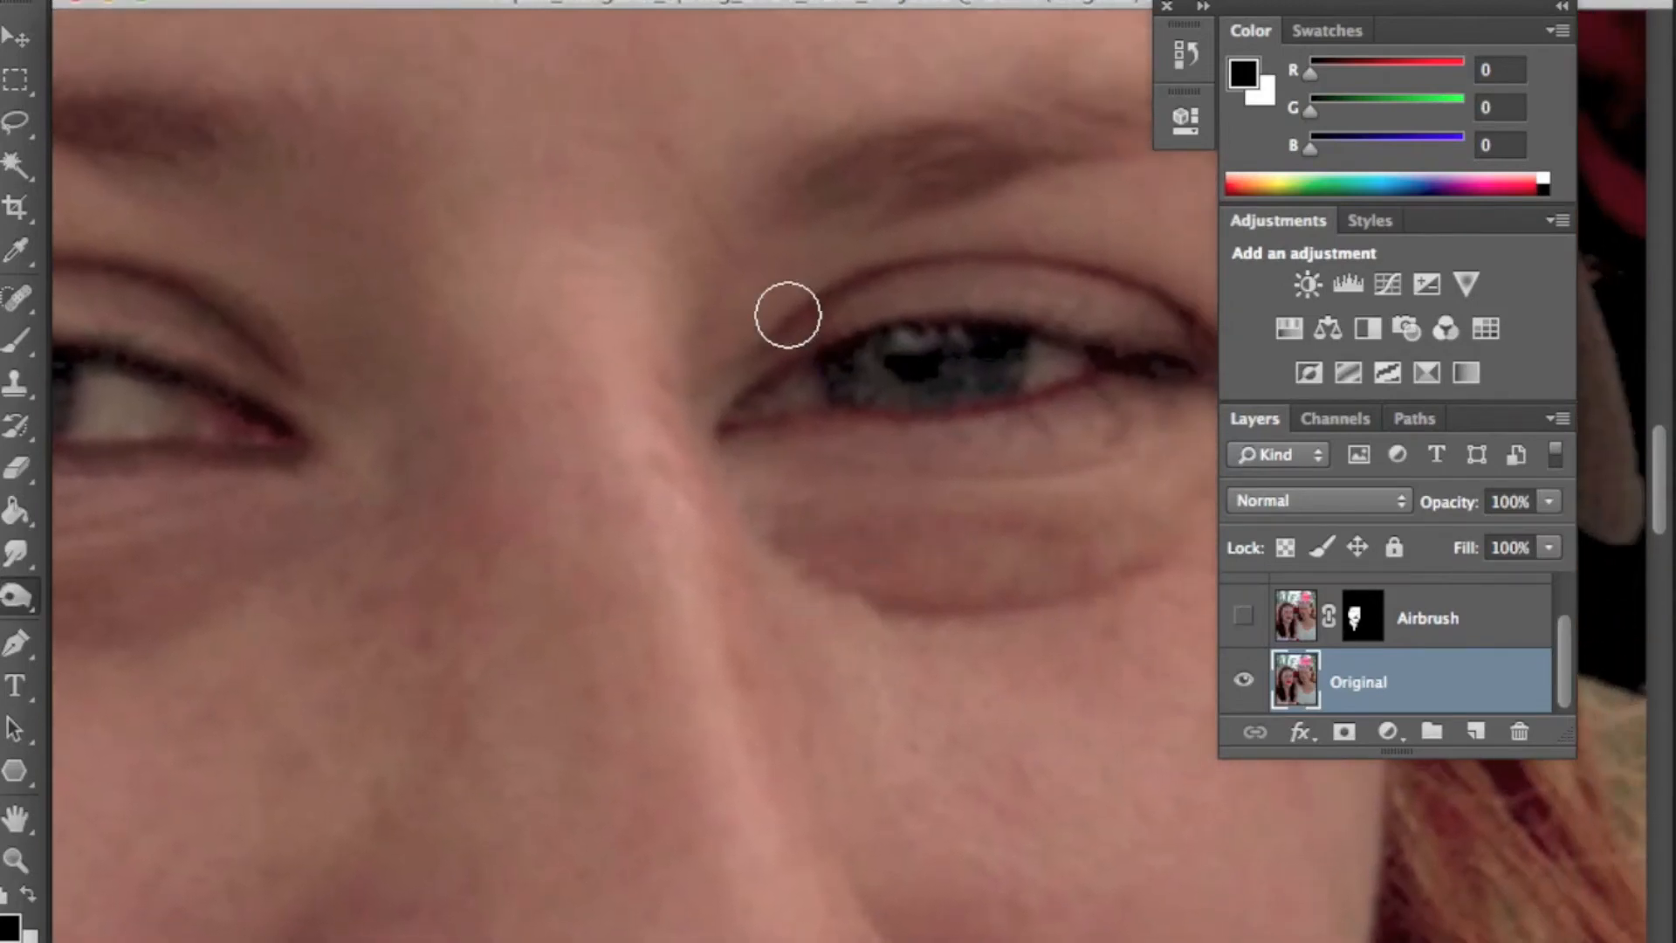
{"action": "mouse_move", "coordinate": [1148, 416]}
{"action": "left_mouse_down"}
{"action": "mouse_move", "coordinate": [972, 411]}
{"action": "mouse_move", "coordinate": [961, 364]}
{"action": "mouse_move", "coordinate": [883, 277]}
{"action": "mouse_move", "coordinate": [695, 258]}
{"action": "mouse_move", "coordinate": [541, 366]}
{"action": "left_mouse_up"}
{"action": "left_click", "coordinate": [728, 297]}
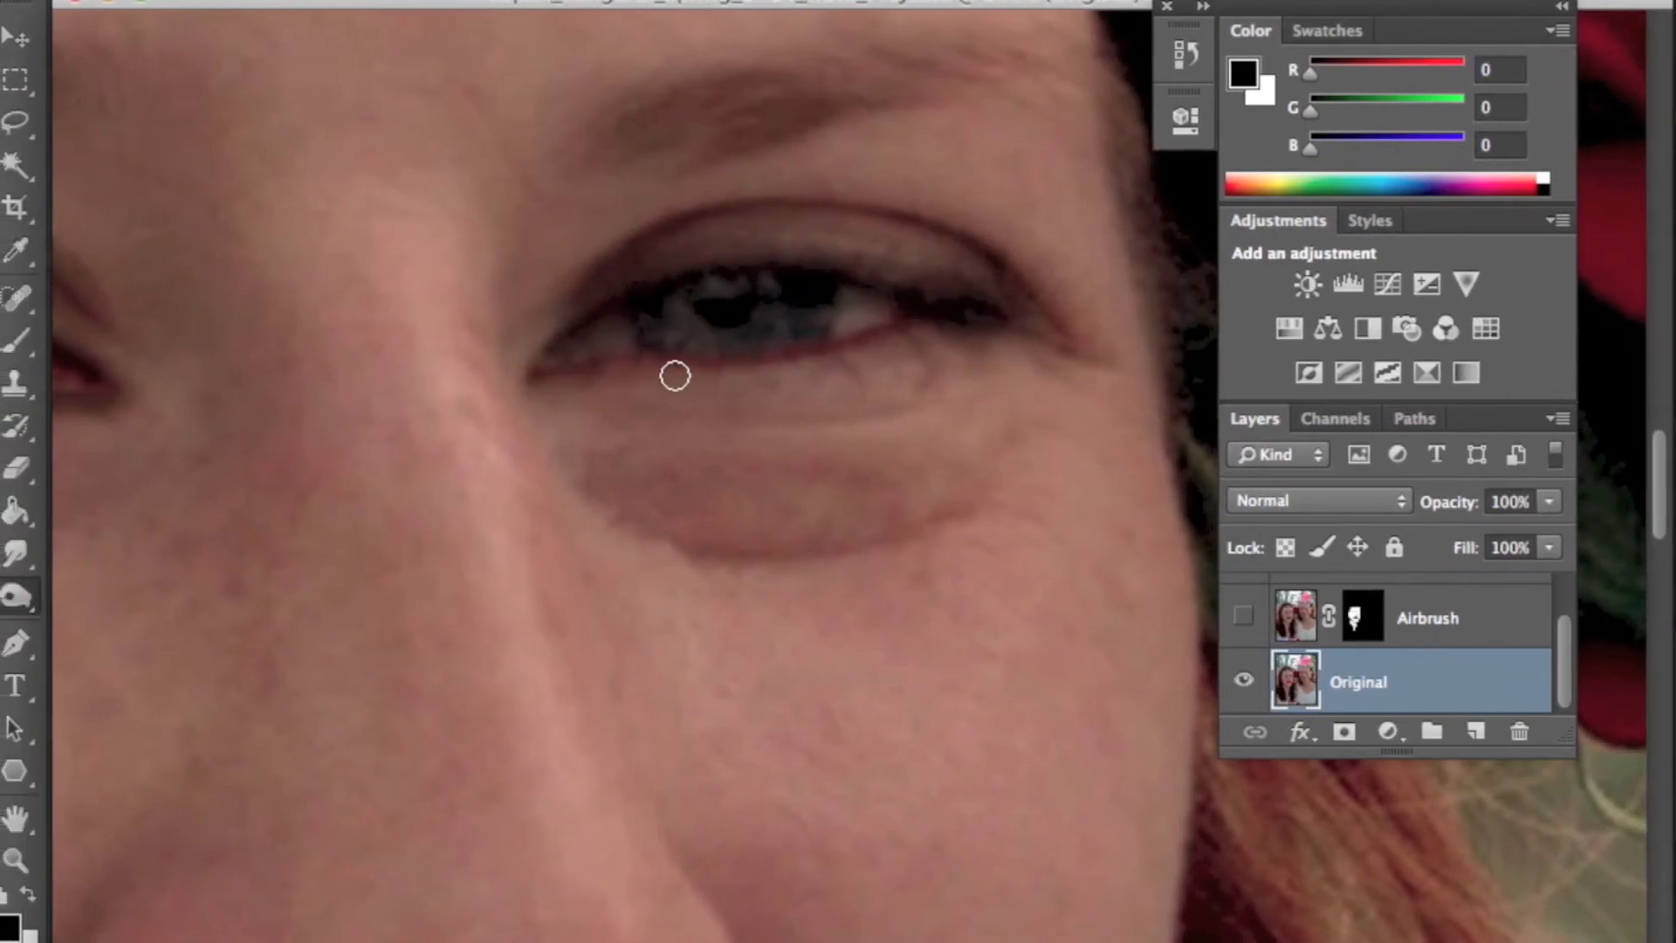
{"action": "mouse_move", "coordinate": [572, 374]}
{"action": "left_mouse_down"}
{"action": "mouse_move", "coordinate": [818, 370]}
{"action": "mouse_move", "coordinate": [938, 317]}
{"action": "mouse_move", "coordinate": [875, 350]}
{"action": "mouse_move", "coordinate": [577, 384]}
{"action": "left_mouse_up"}
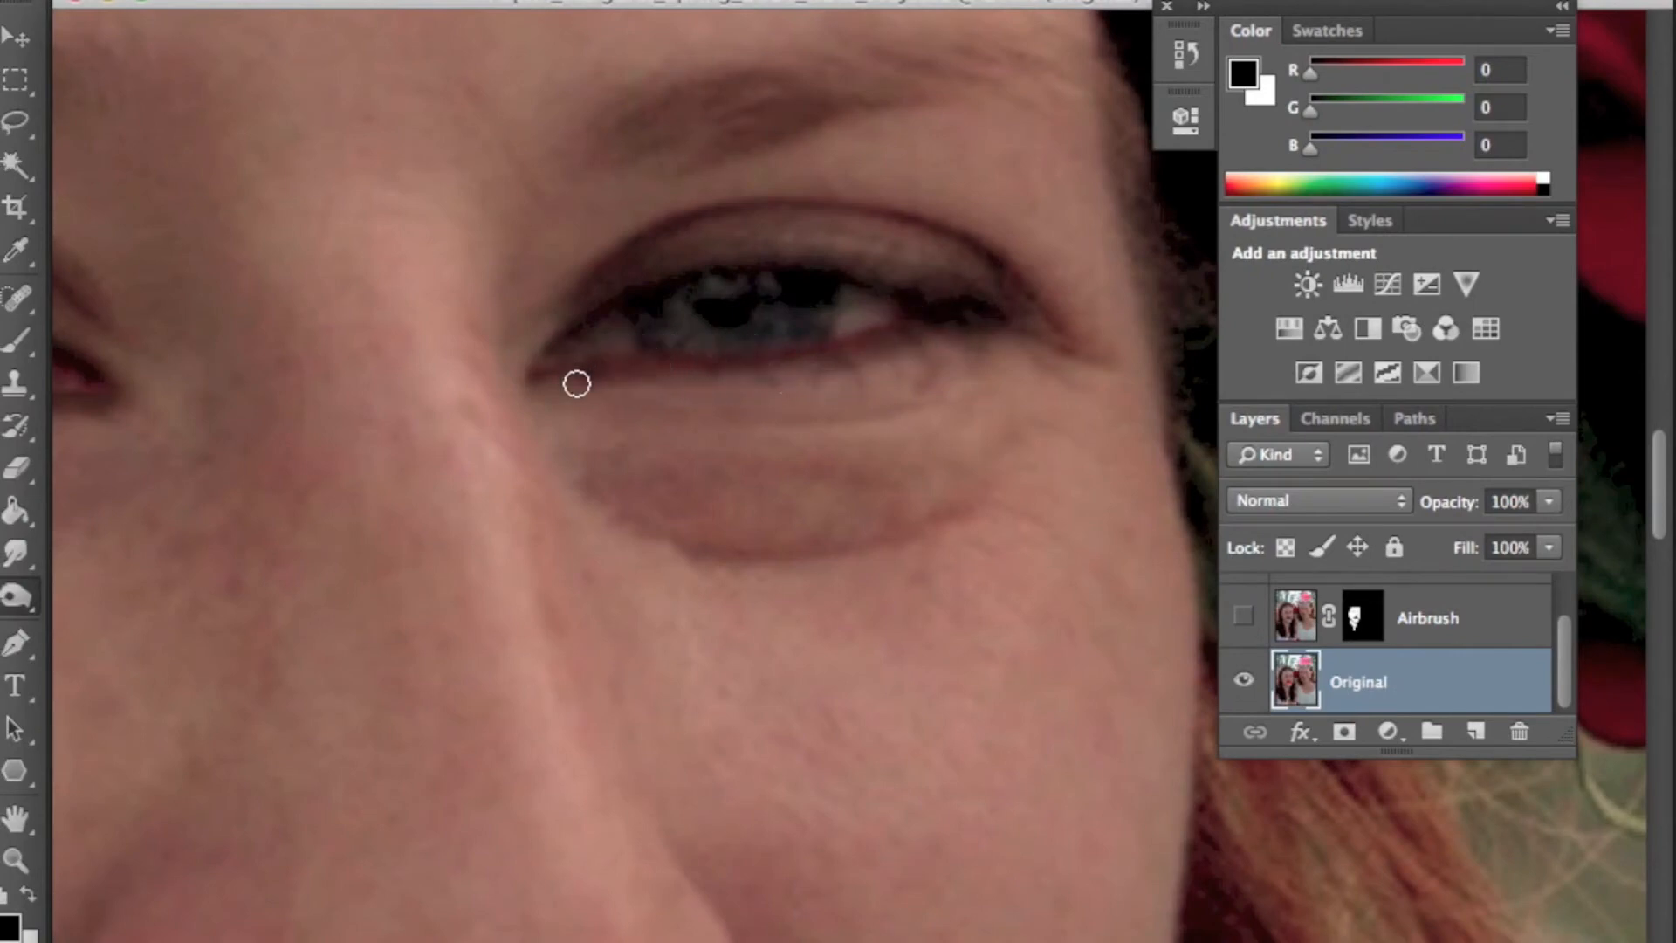
{"action": "mouse_move", "coordinate": [633, 305]}
{"action": "left_mouse_down"}
{"action": "mouse_move", "coordinate": [808, 445]}
{"action": "mouse_move", "coordinate": [1165, 305]}
{"action": "left_mouse_up"}
{"action": "left_click_drag", "start_coordinate": [620, 603], "coordinate": [828, 413]}
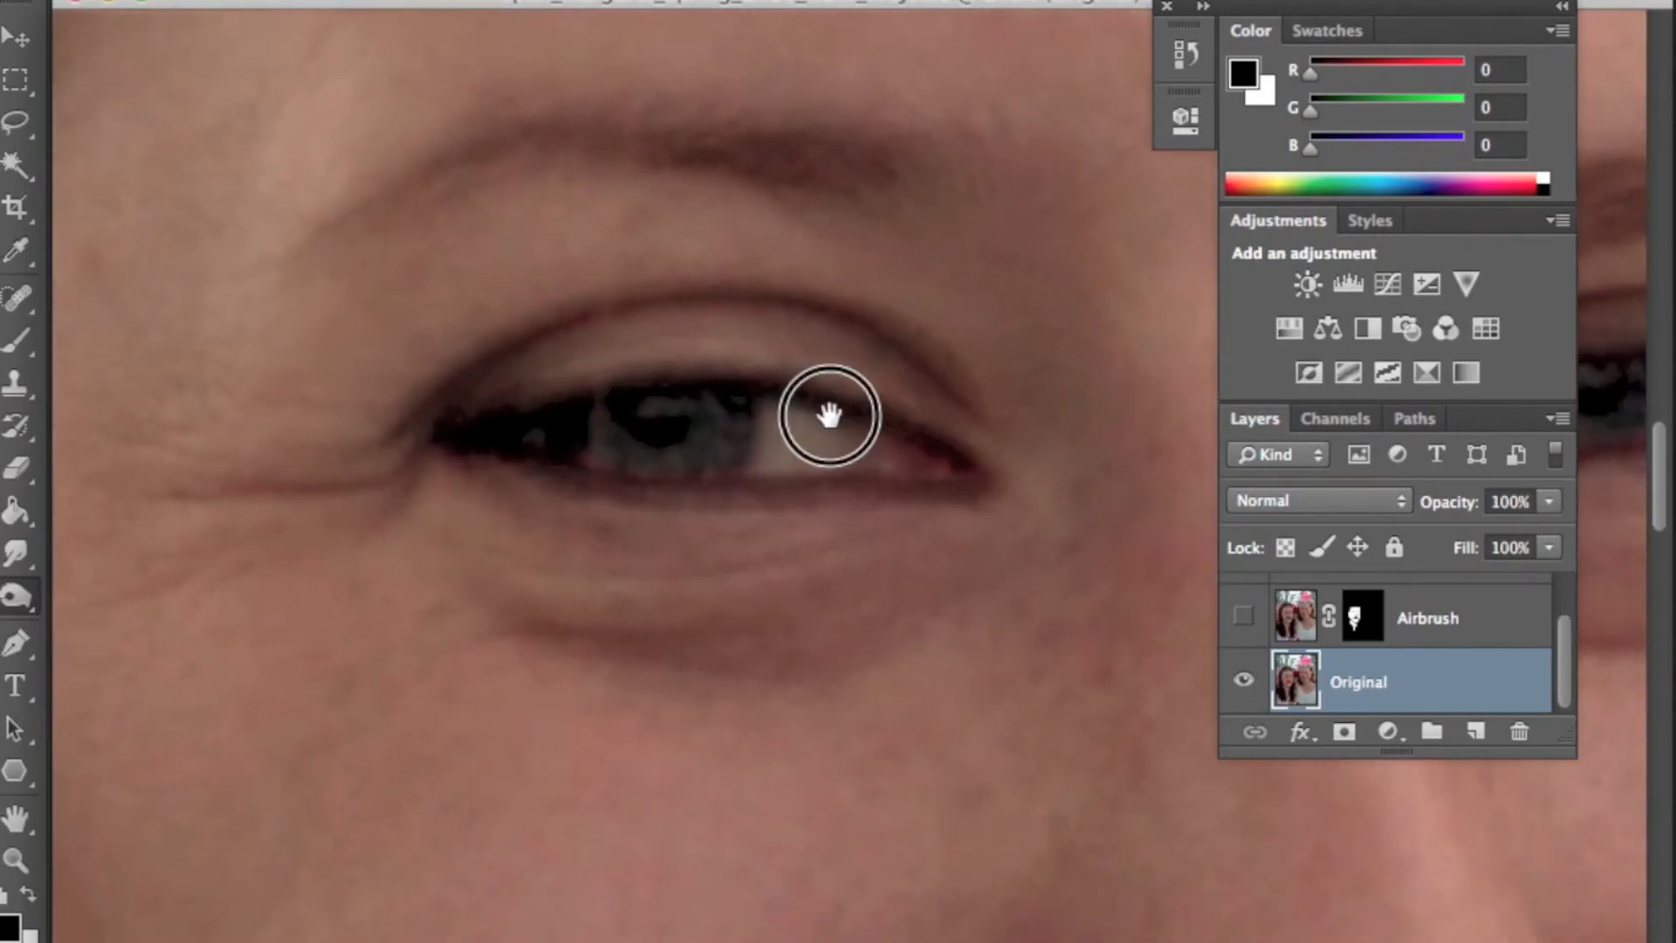
{"action": "left_click_drag", "start_coordinate": [803, 535], "coordinate": [789, 497]}
{"action": "left_click_drag", "start_coordinate": [887, 537], "coordinate": [830, 532]}
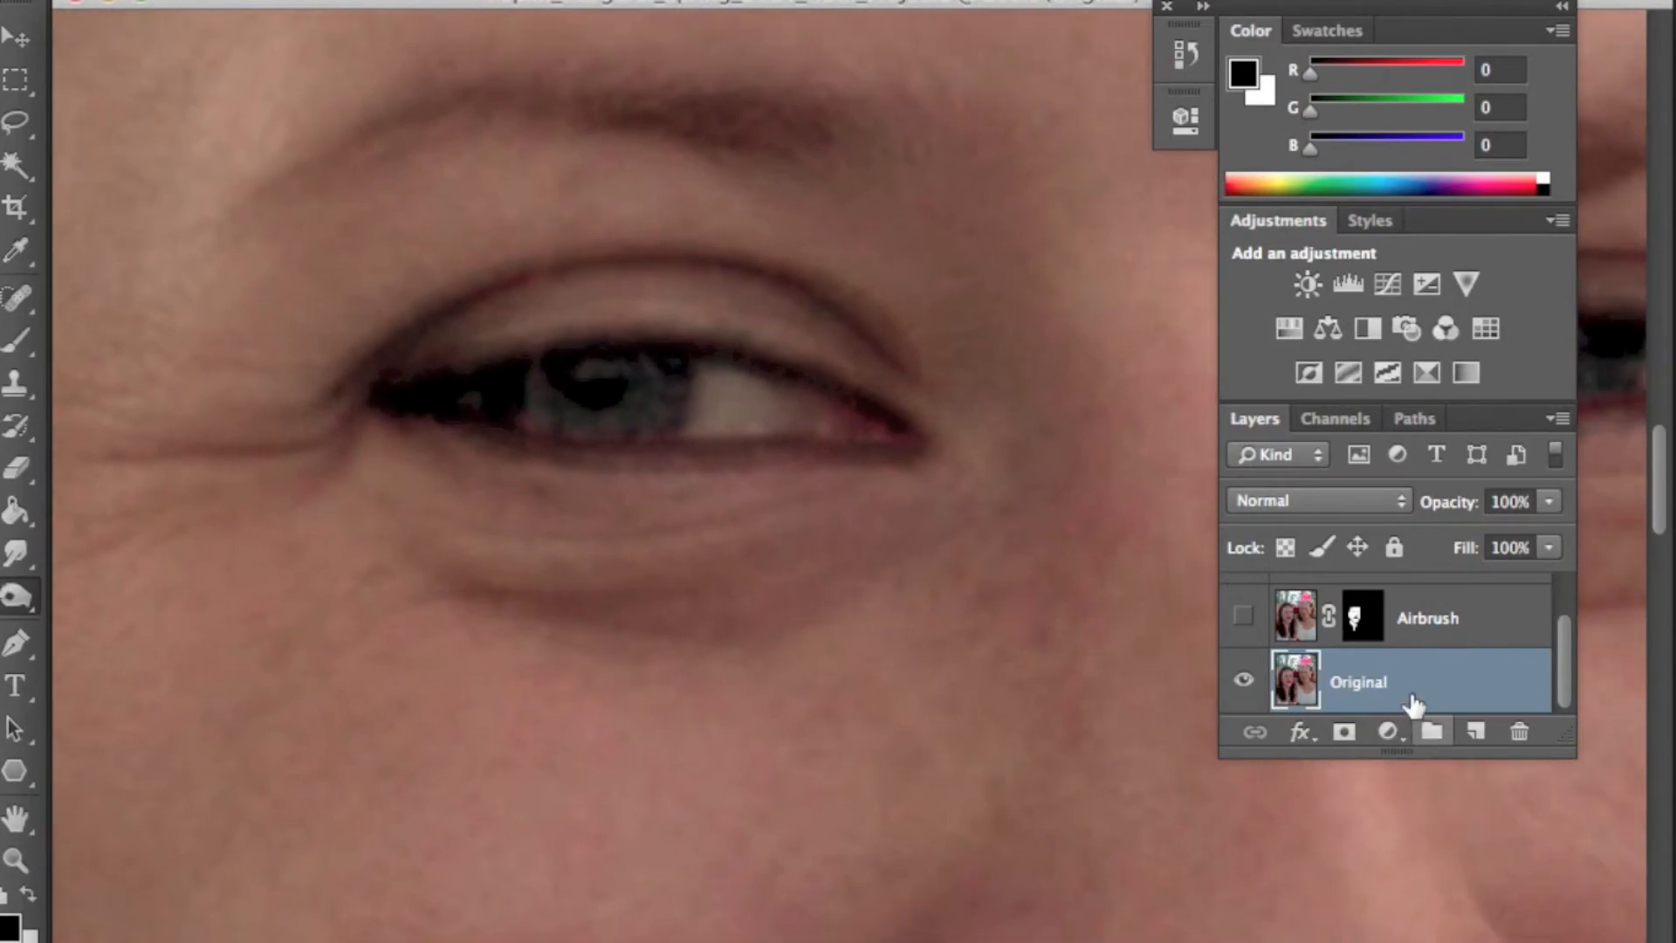
- Add a new empty layer above Airbrush and name it eye lights
{"action": "scroll", "coordinate": [1414, 698], "scroll_direction": "up", "scroll_amount": 2}
{"action": "left_click", "coordinate": [1453, 676]}
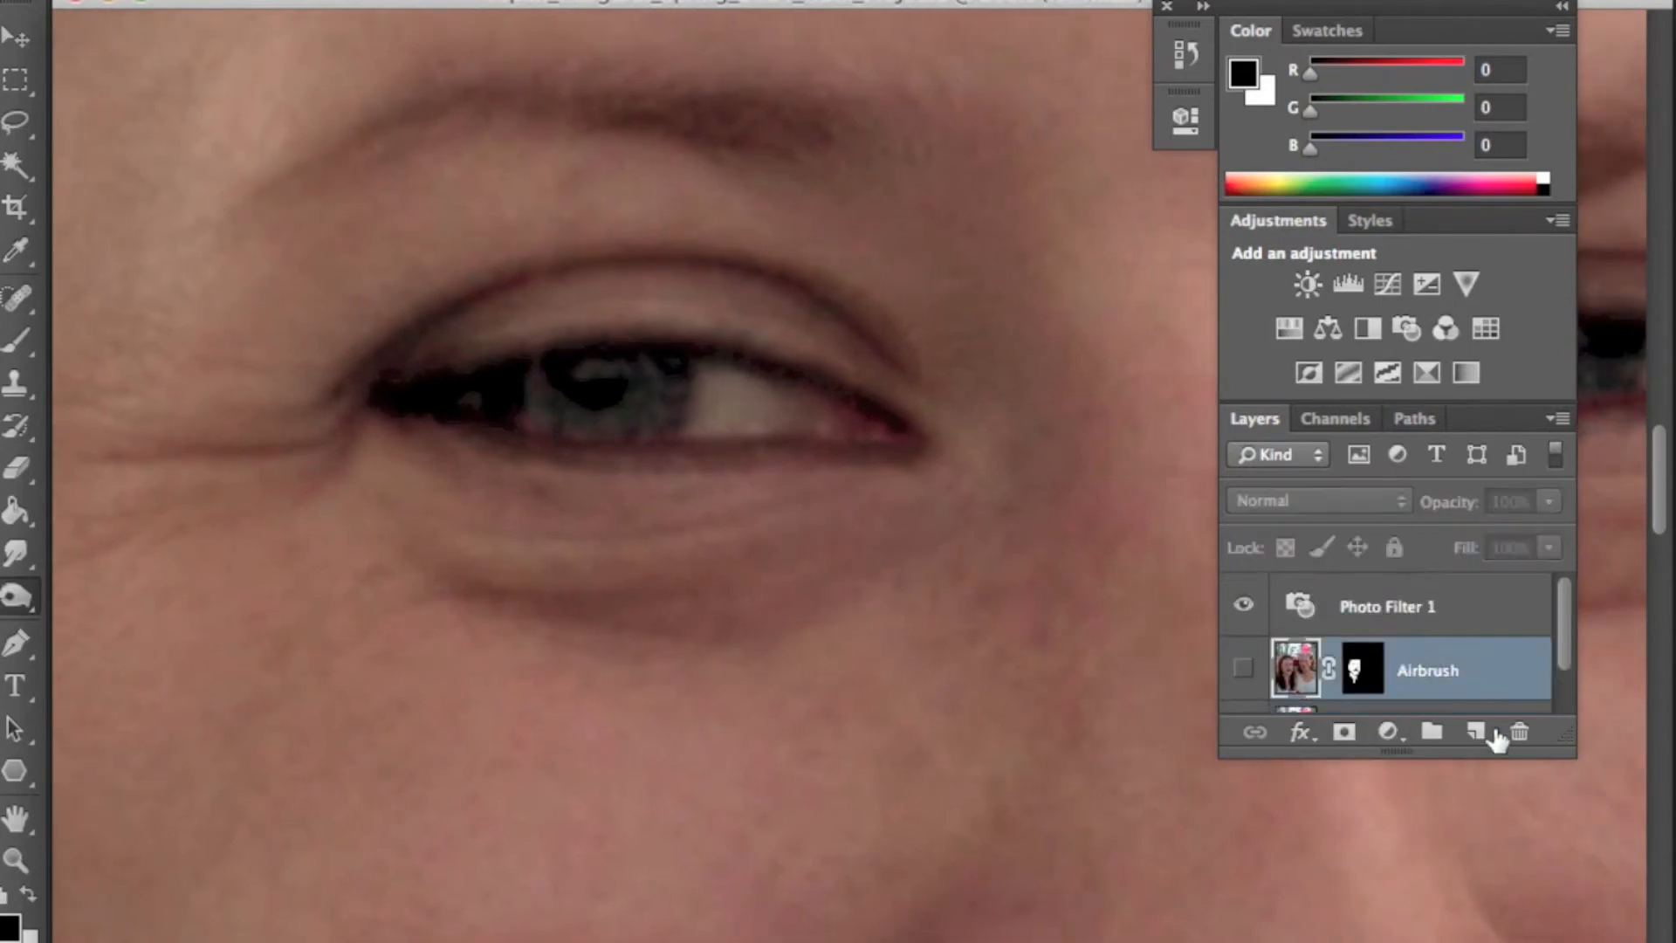
{"action": "left_click", "coordinate": [1475, 732]}
{"action": "double_click", "coordinate": [1359, 671]}
{"action": "type", "text": "eye lights"}
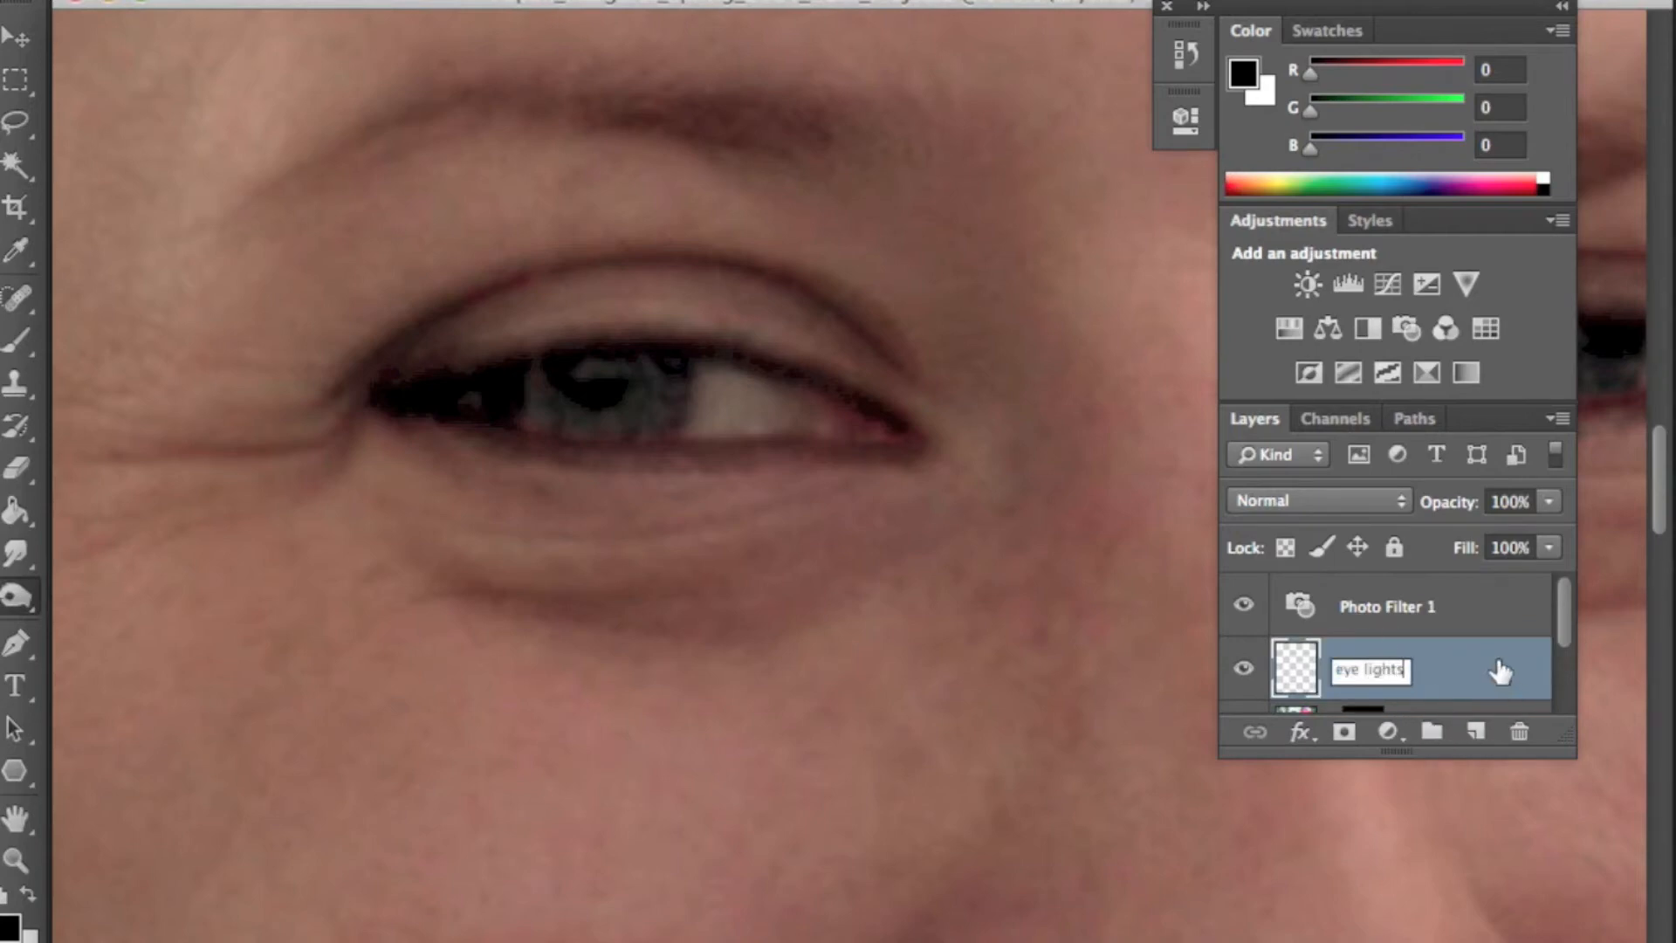
{"action": "key", "text": "Return"}
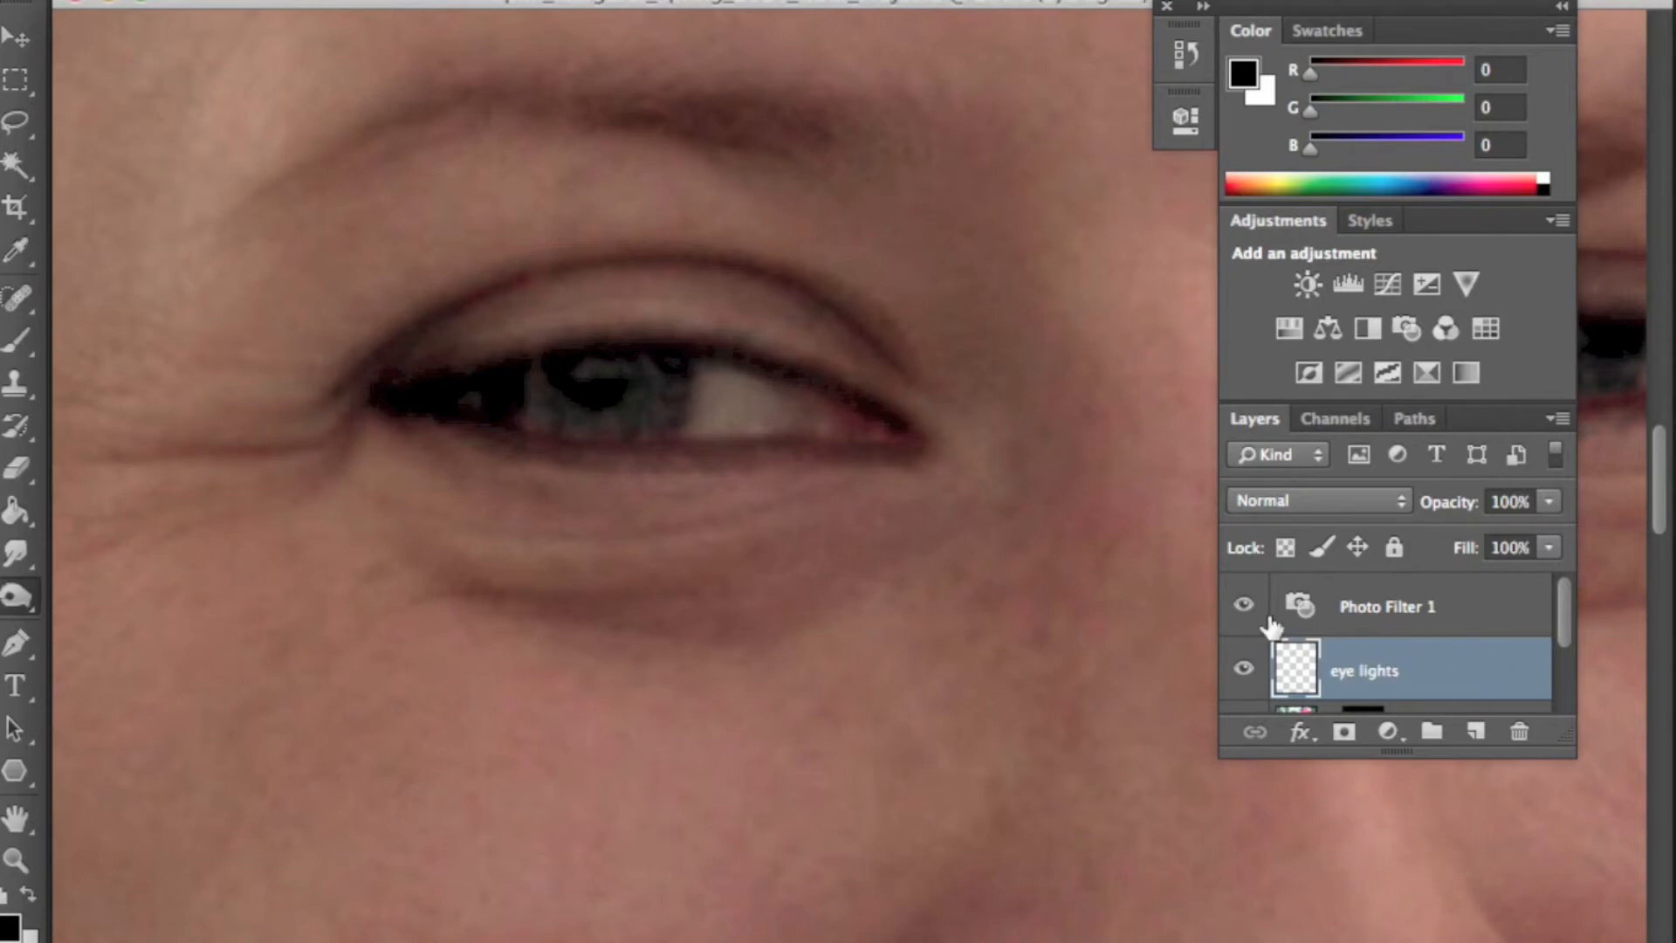
- Pick white and a small Brush, and paint catchlight dots into the eye on the eye lights layer
{"action": "key", "text": "x"}
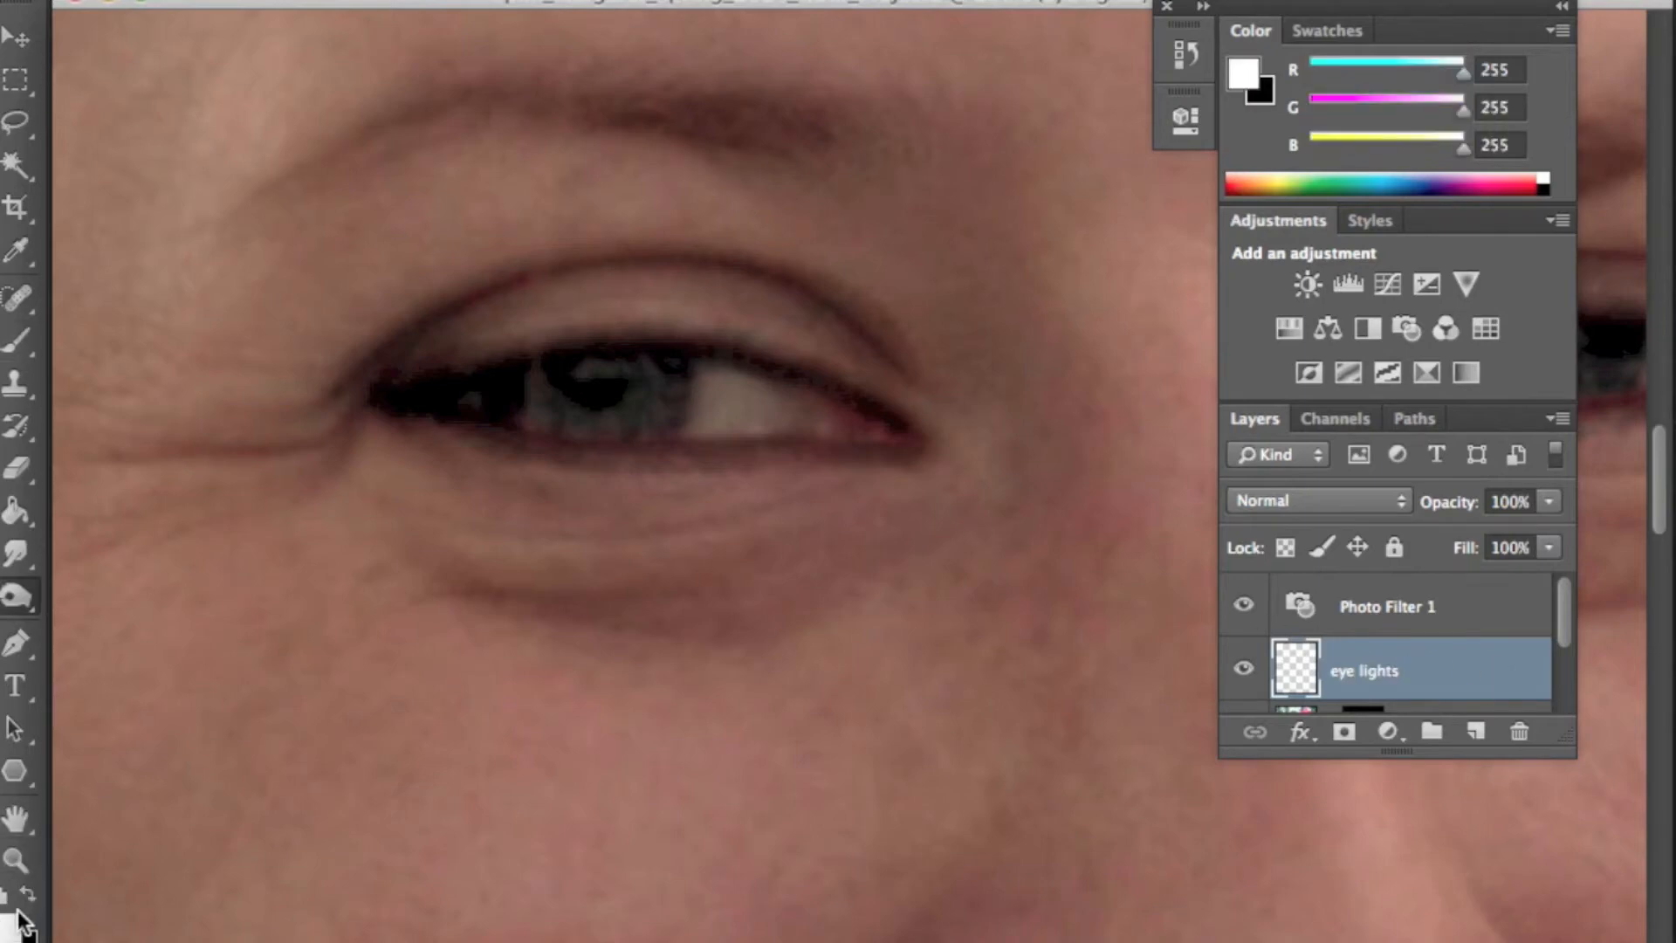
{"action": "left_click", "coordinate": [15, 341]}
{"action": "key", "text": "bracketleft"}
{"action": "key", "text": "bracketleft"}
{"action": "key", "text": "bracketleft"}
{"action": "key", "text": "bracketleft"}
{"action": "key", "text": "bracketleft"}
{"action": "key", "text": "bracketleft"}
{"action": "key", "text": "bracketleft"}
{"action": "key", "text": "bracketleft"}
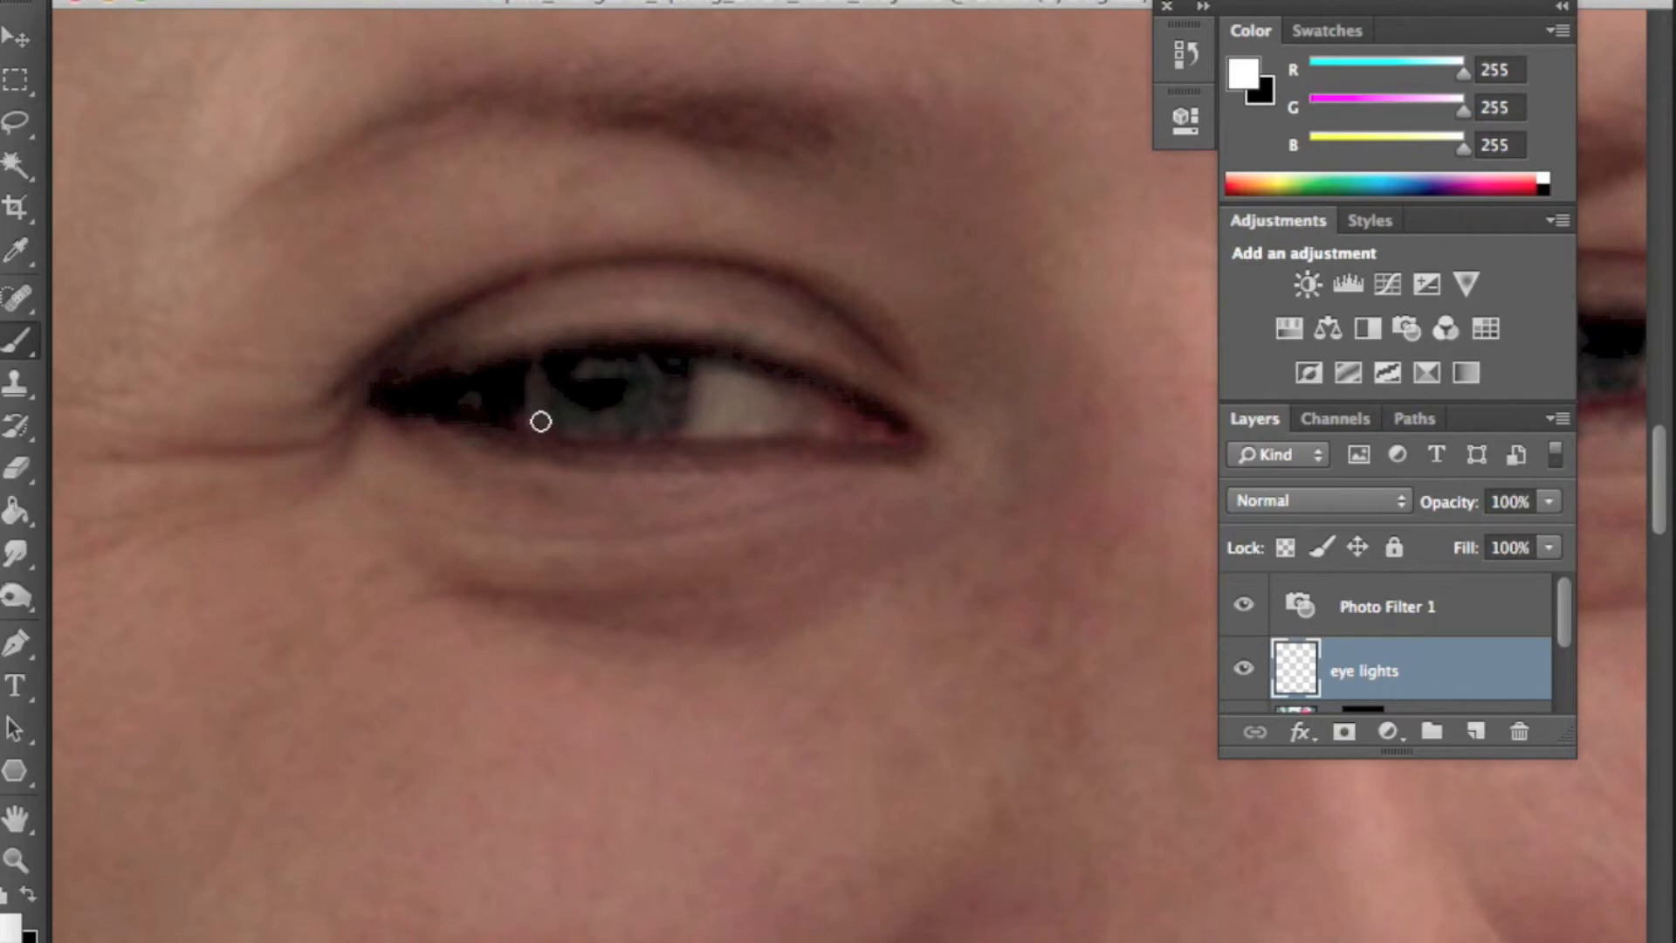
{"action": "left_click_drag", "start_coordinate": [581, 368], "coordinate": [640, 382]}
{"action": "left_click", "coordinate": [724, 405]}
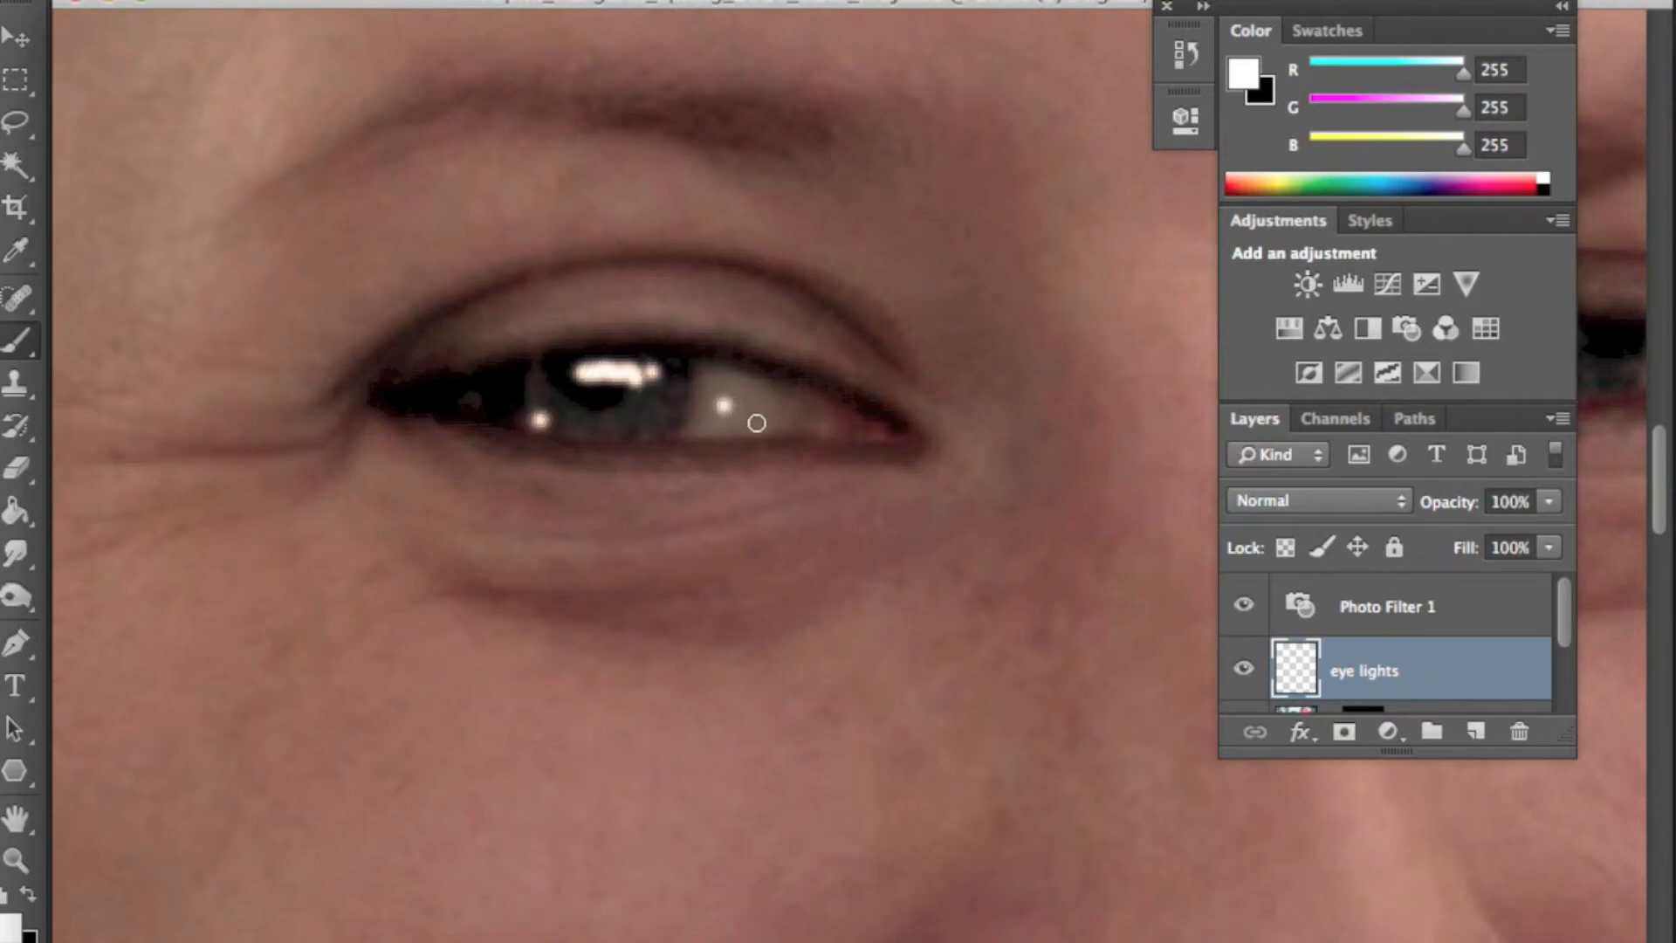
- Paint white catchlight dots into the veiled woman's eye on the eye lights layer
{"action": "left_click_drag", "start_coordinate": [1157, 410], "coordinate": [651, 453]}
{"action": "mouse_move", "coordinate": [1026, 445]}
{"action": "left_mouse_down"}
{"action": "mouse_move", "coordinate": [636, 460]}
{"action": "mouse_move", "coordinate": [625, 408]}
{"action": "mouse_move", "coordinate": [695, 416]}
{"action": "left_mouse_up"}
{"action": "left_click", "coordinate": [727, 427]}
{"action": "left_click_drag", "start_coordinate": [885, 488], "coordinate": [366, 482]}
{"action": "left_click_drag", "start_coordinate": [1074, 442], "coordinate": [419, 419]}
{"action": "left_click_drag", "start_coordinate": [1018, 370], "coordinate": [721, 750]}
{"action": "left_click_drag", "start_coordinate": [865, 331], "coordinate": [862, 377]}
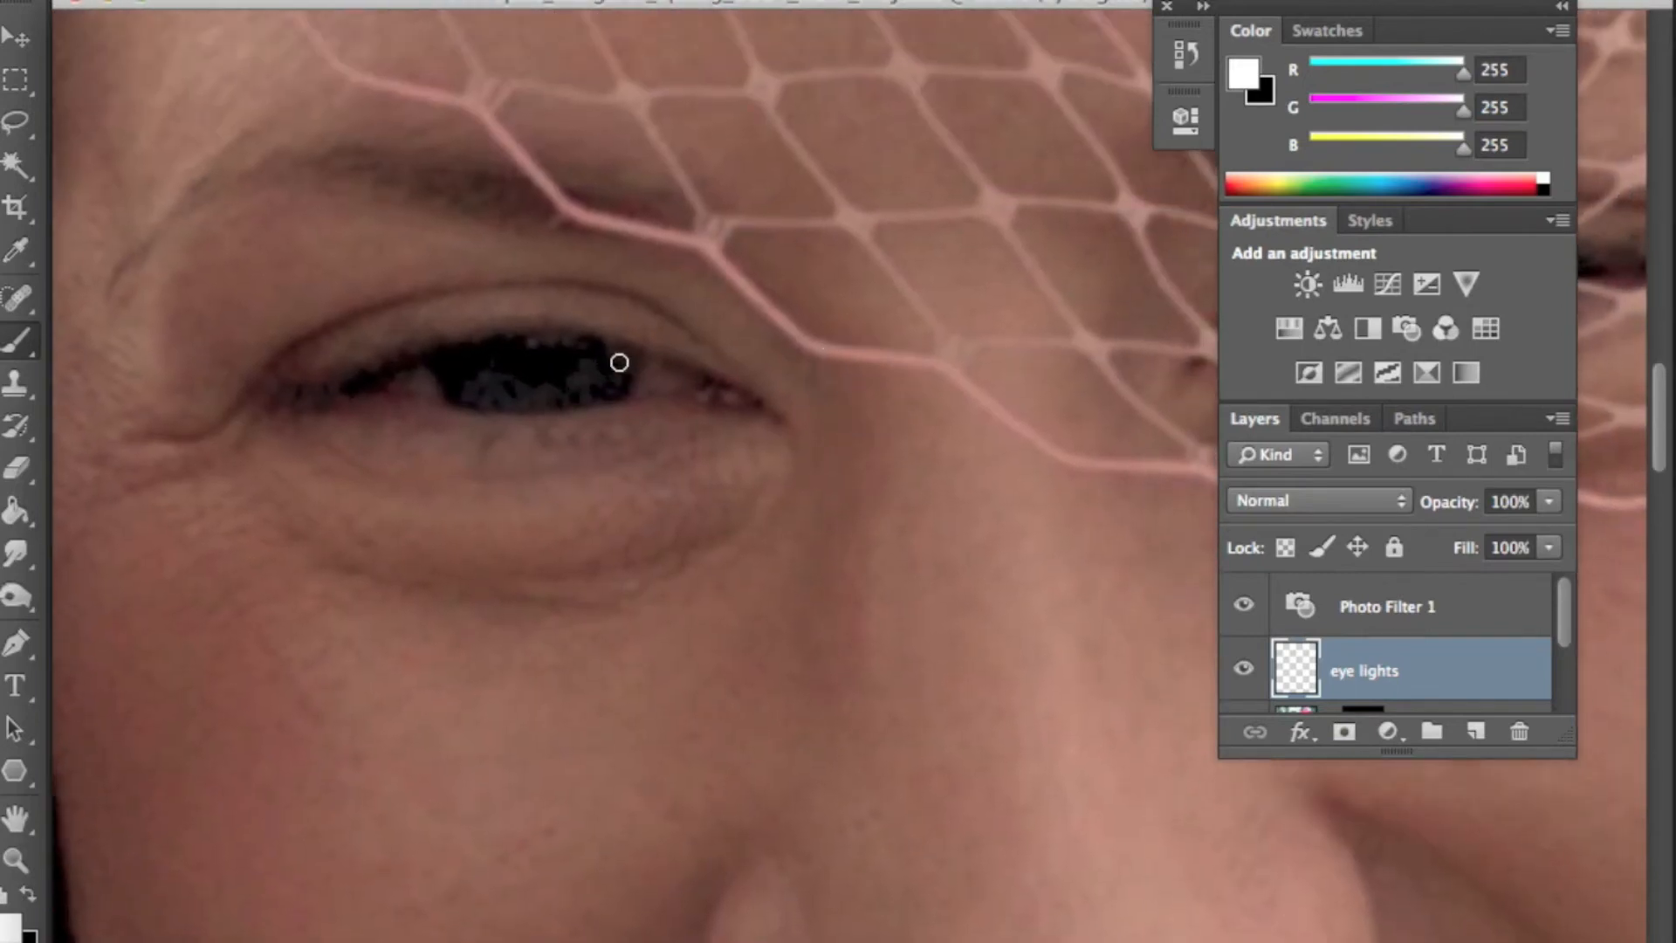
{"action": "left_click_drag", "start_coordinate": [517, 356], "coordinate": [520, 354]}
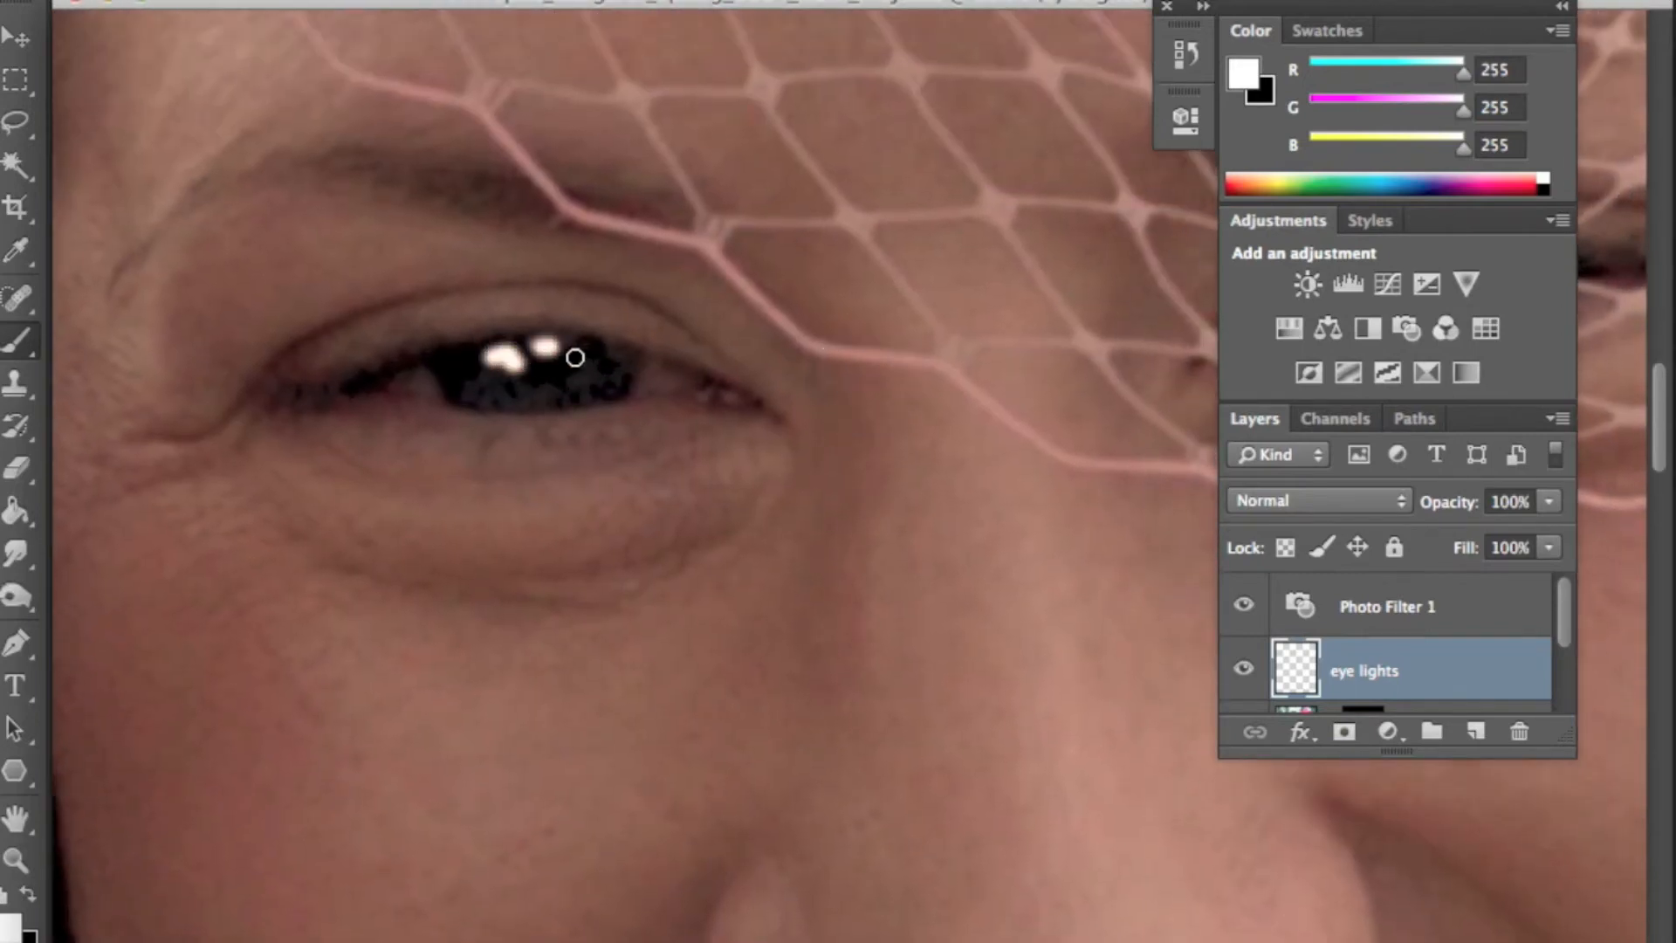
- Paint one more catchlight dot into the veiled woman's eye on the eye lights layer
{"action": "left_click_drag", "start_coordinate": [954, 408], "coordinate": [546, 445]}
{"action": "left_click_drag", "start_coordinate": [549, 332], "coordinate": [558, 337]}
{"action": "left_click_drag", "start_coordinate": [215, 394], "coordinate": [1024, 318]}
{"action": "left_click_drag", "start_coordinate": [524, 551], "coordinate": [1135, 210]}
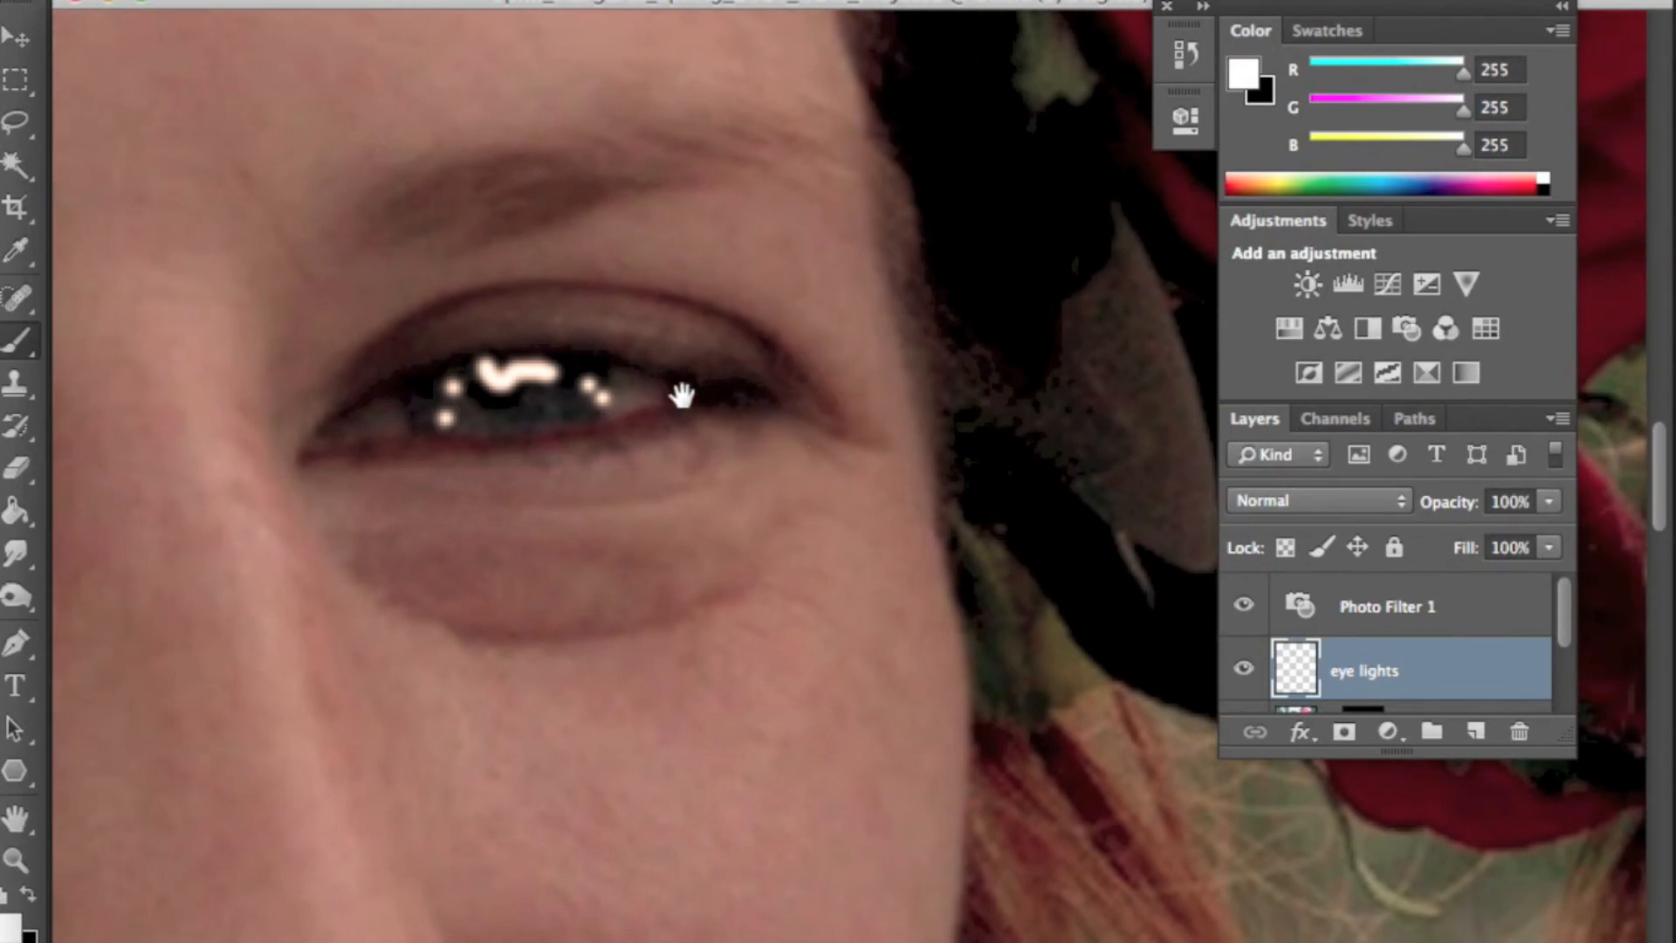
{"action": "left_click_drag", "start_coordinate": [684, 385], "coordinate": [824, 350]}
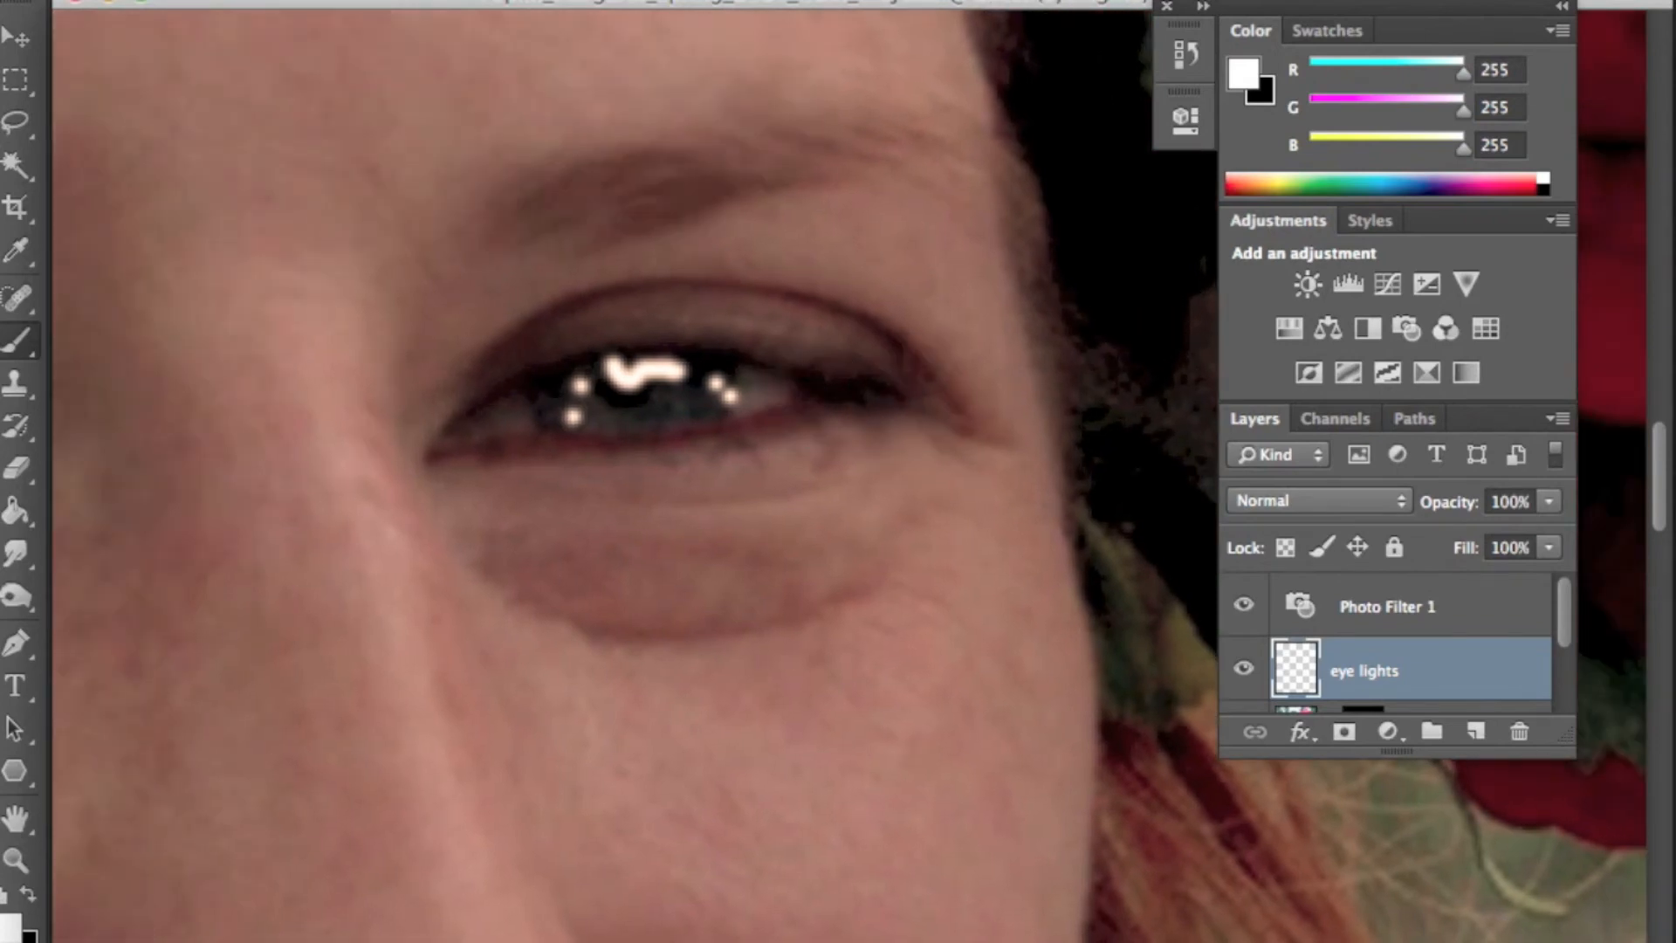
- Apply a Gaussian Blur with a 2.0 pixel radius to the eye lights layer
{"action": "left_click", "coordinate": [768, 2]}
{"action": "mouse_move", "coordinate": [845, 247]}
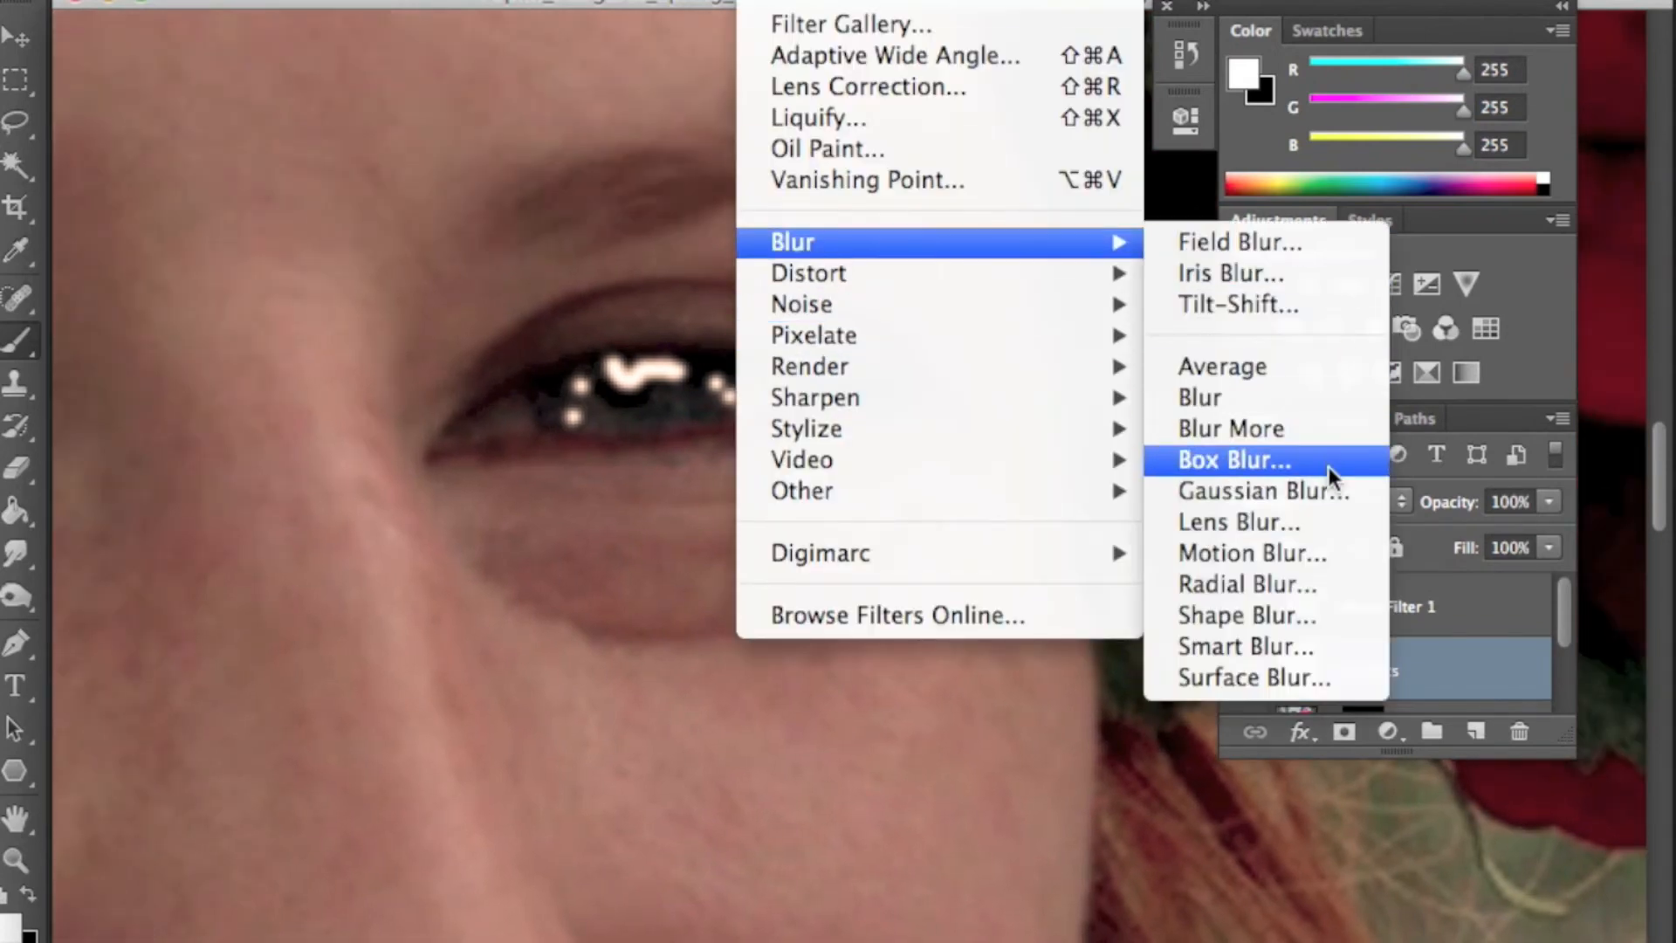
{"action": "left_click", "coordinate": [1325, 489]}
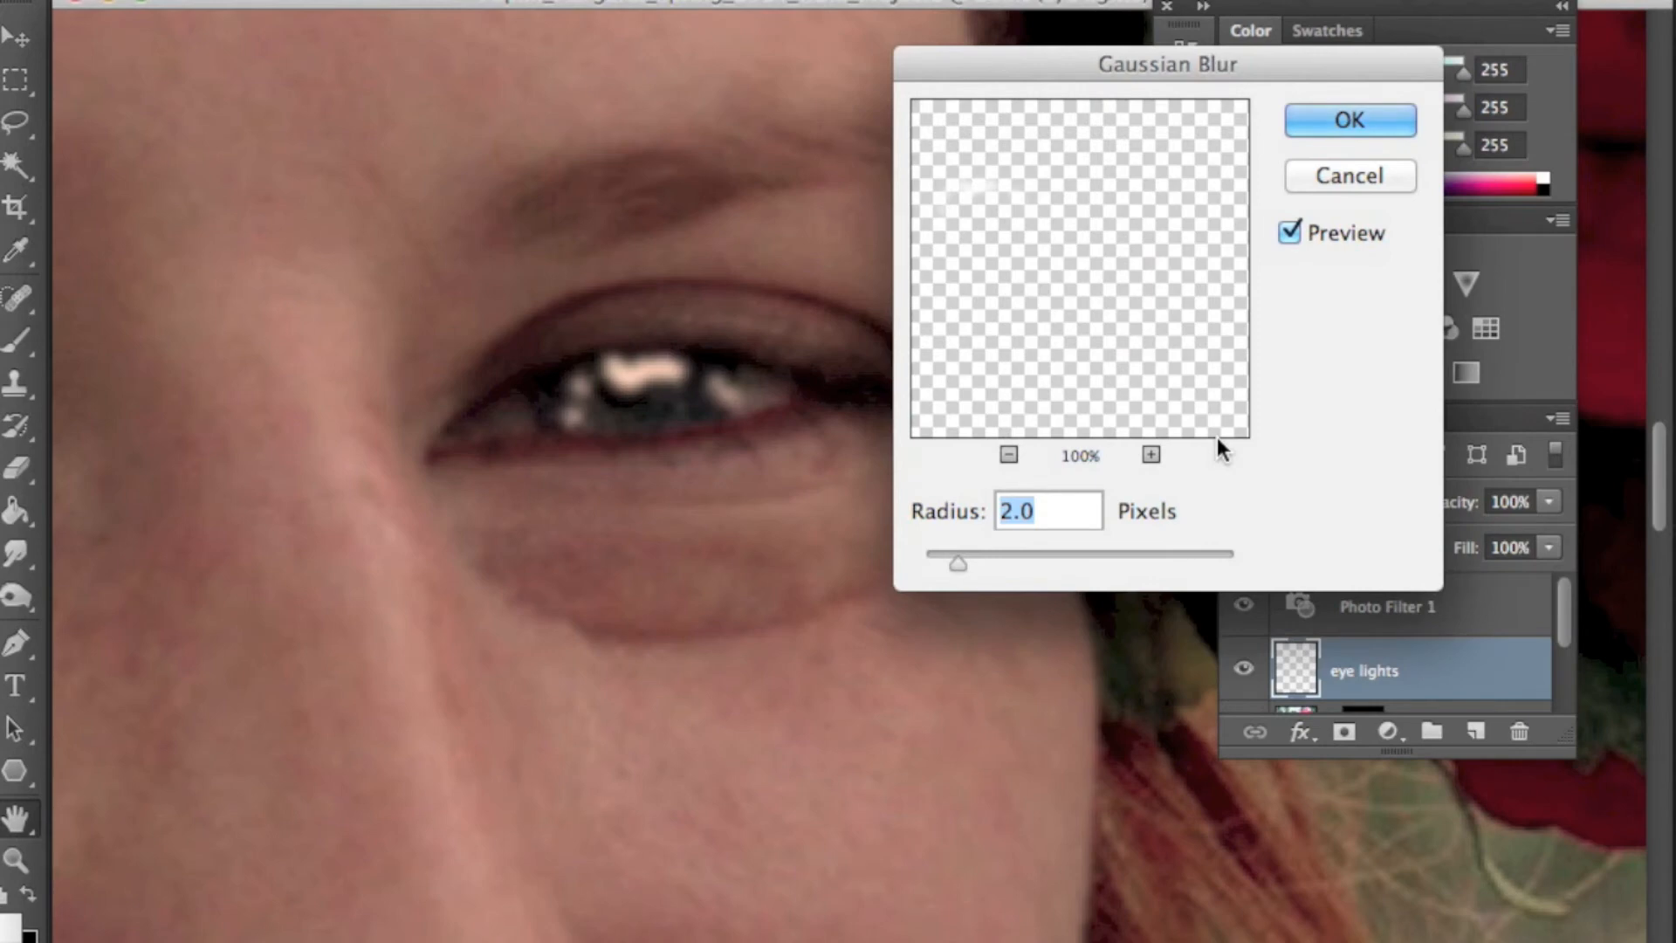
{"action": "left_click", "coordinate": [1344, 123]}
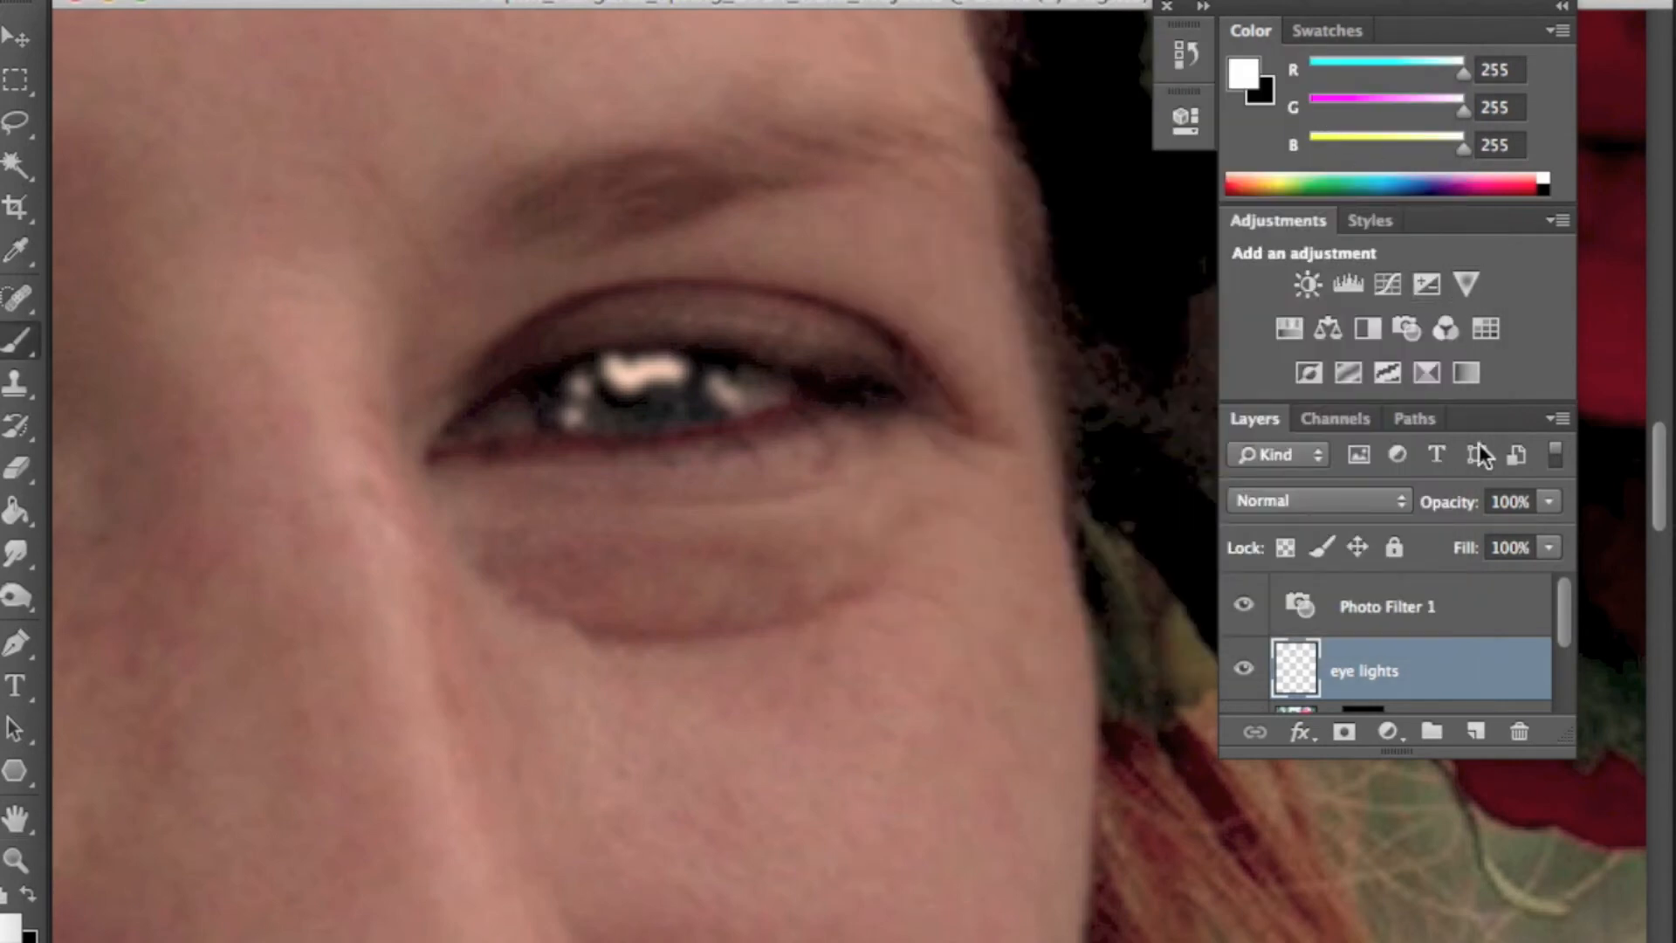
- Lower the eye lights layer's opacity to 46%
{"action": "left_click_drag", "start_coordinate": [1548, 504], "coordinate": [1467, 536]}
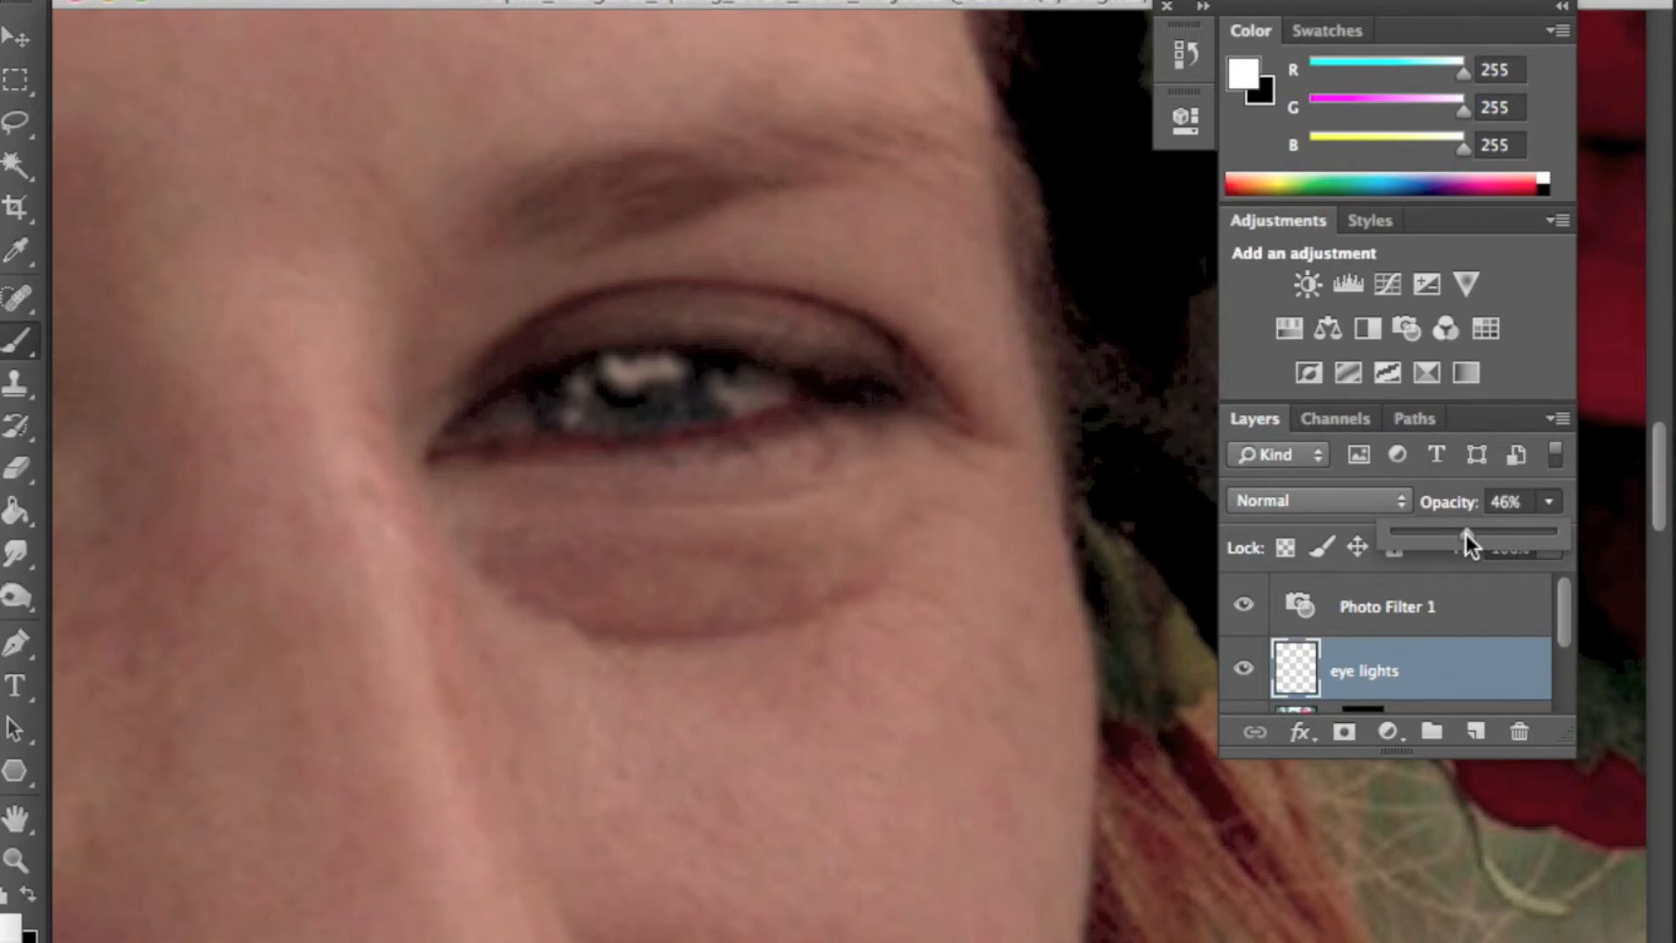
{"action": "left_click", "coordinate": [1460, 686]}
- Zoom in on the first woman's face and toggle the eye lights layer to compare the eyes with and without catchlights
{"action": "key", "text": "super+0"}
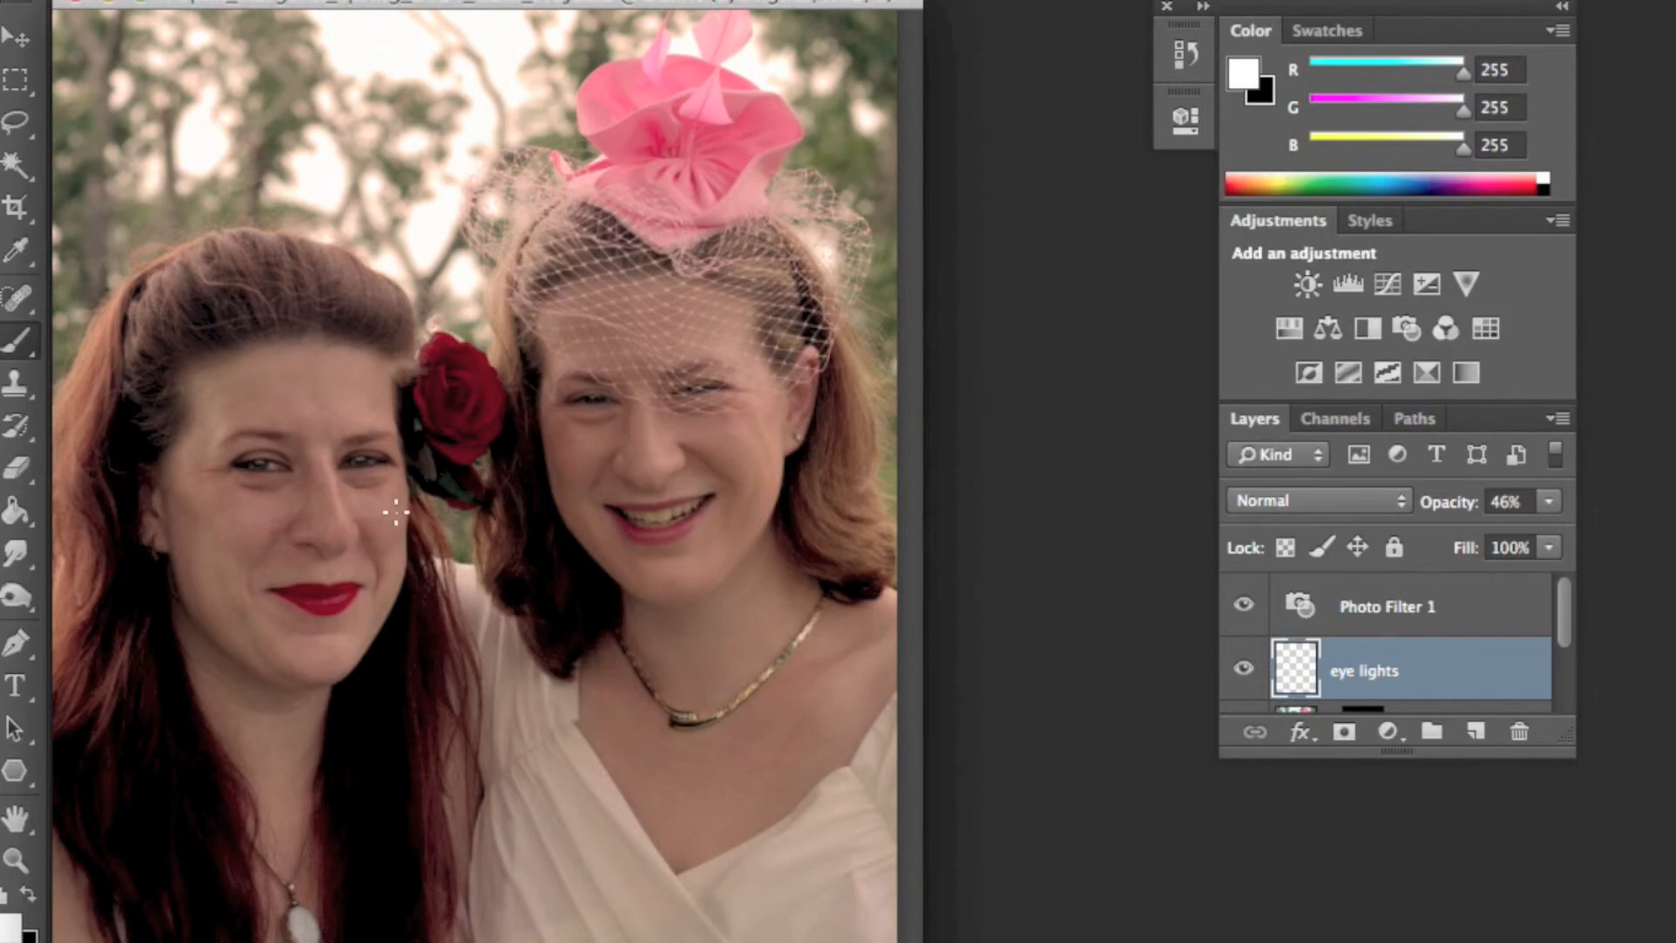
{"action": "left_click", "coordinate": [15, 859]}
{"action": "left_click", "coordinate": [294, 480]}
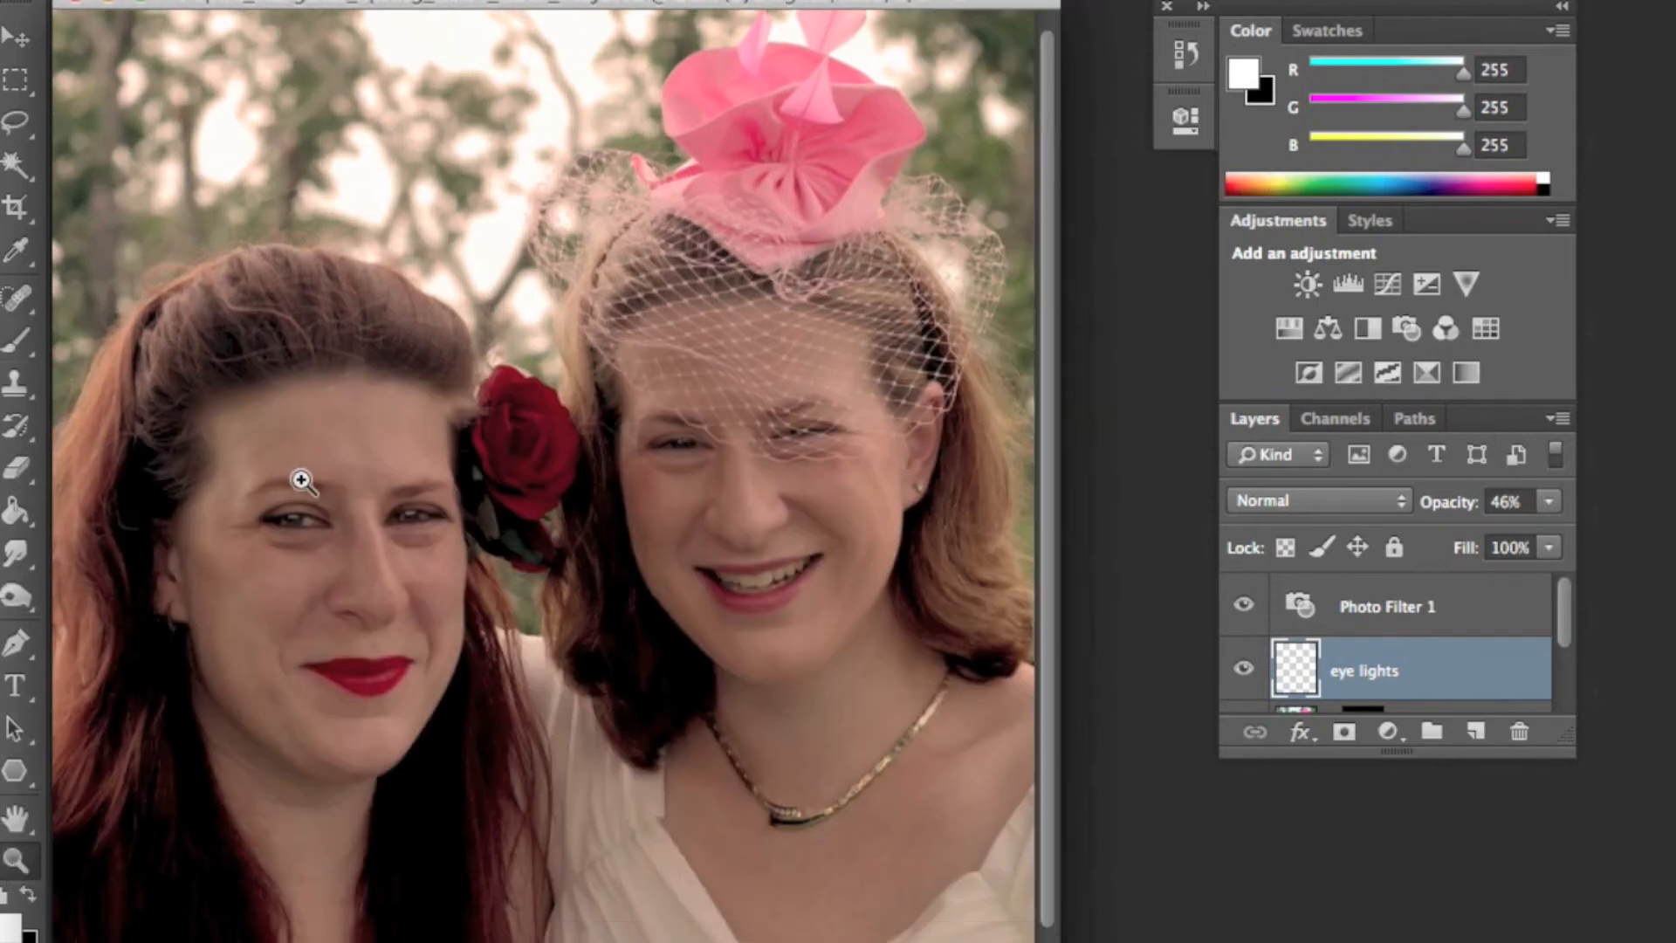
{"action": "left_click", "coordinate": [366, 506]}
{"action": "left_click", "coordinate": [326, 611]}
{"action": "left_click", "coordinate": [442, 610]}
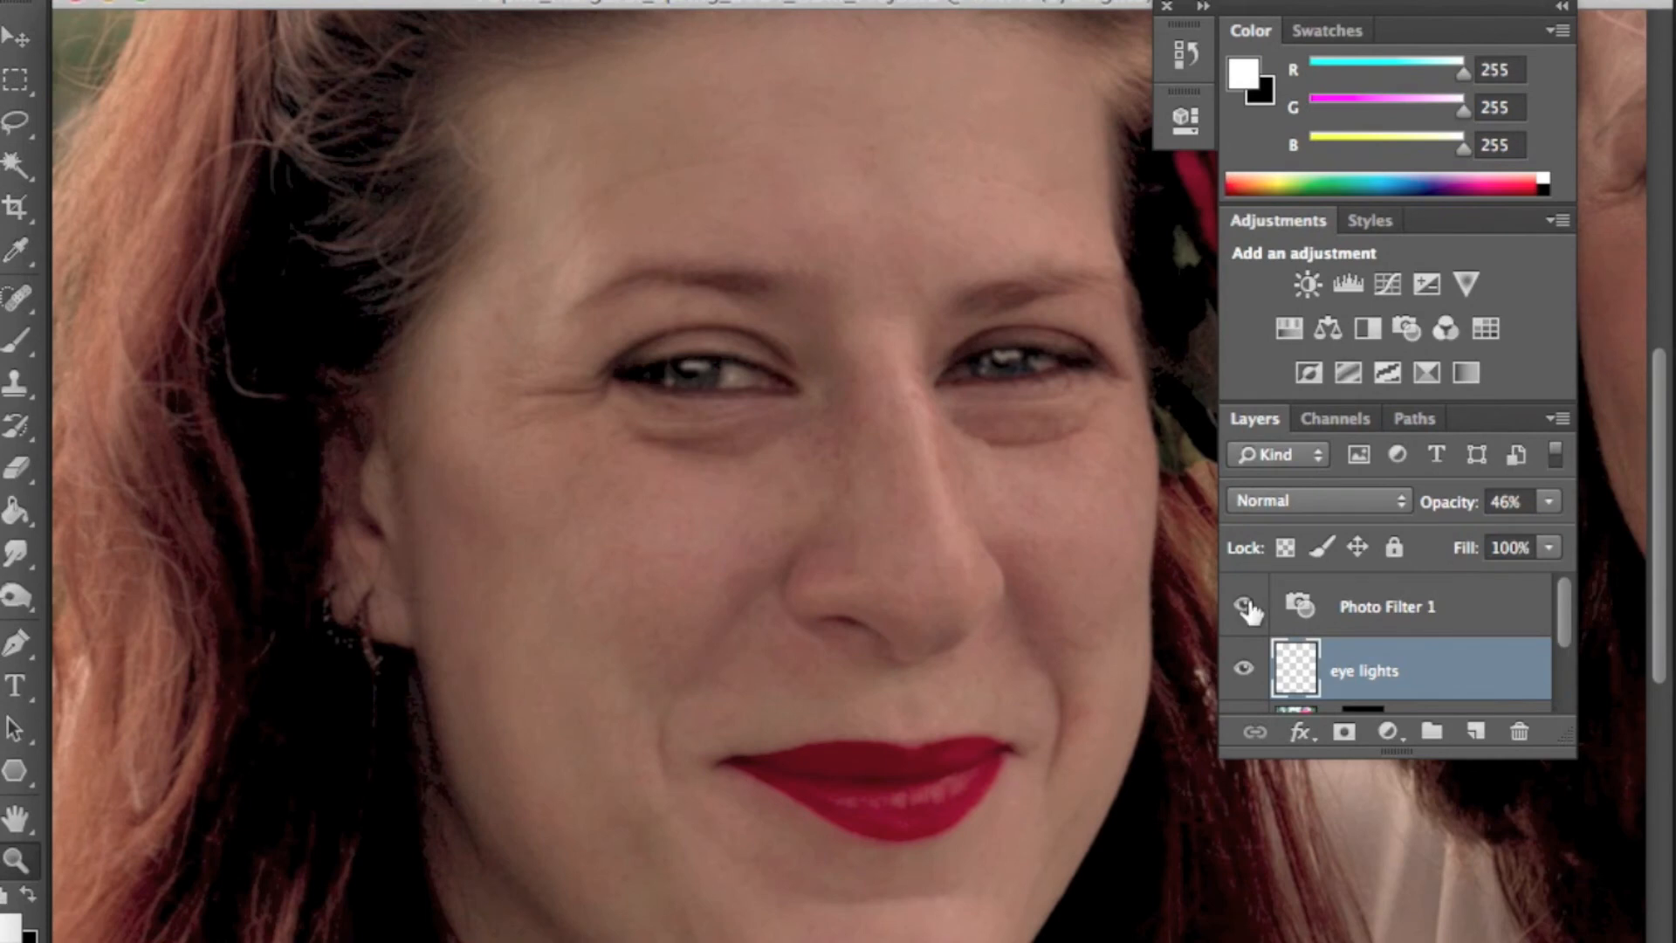
{"action": "left_click", "coordinate": [1241, 669]}
{"action": "left_click", "coordinate": [1240, 671]}
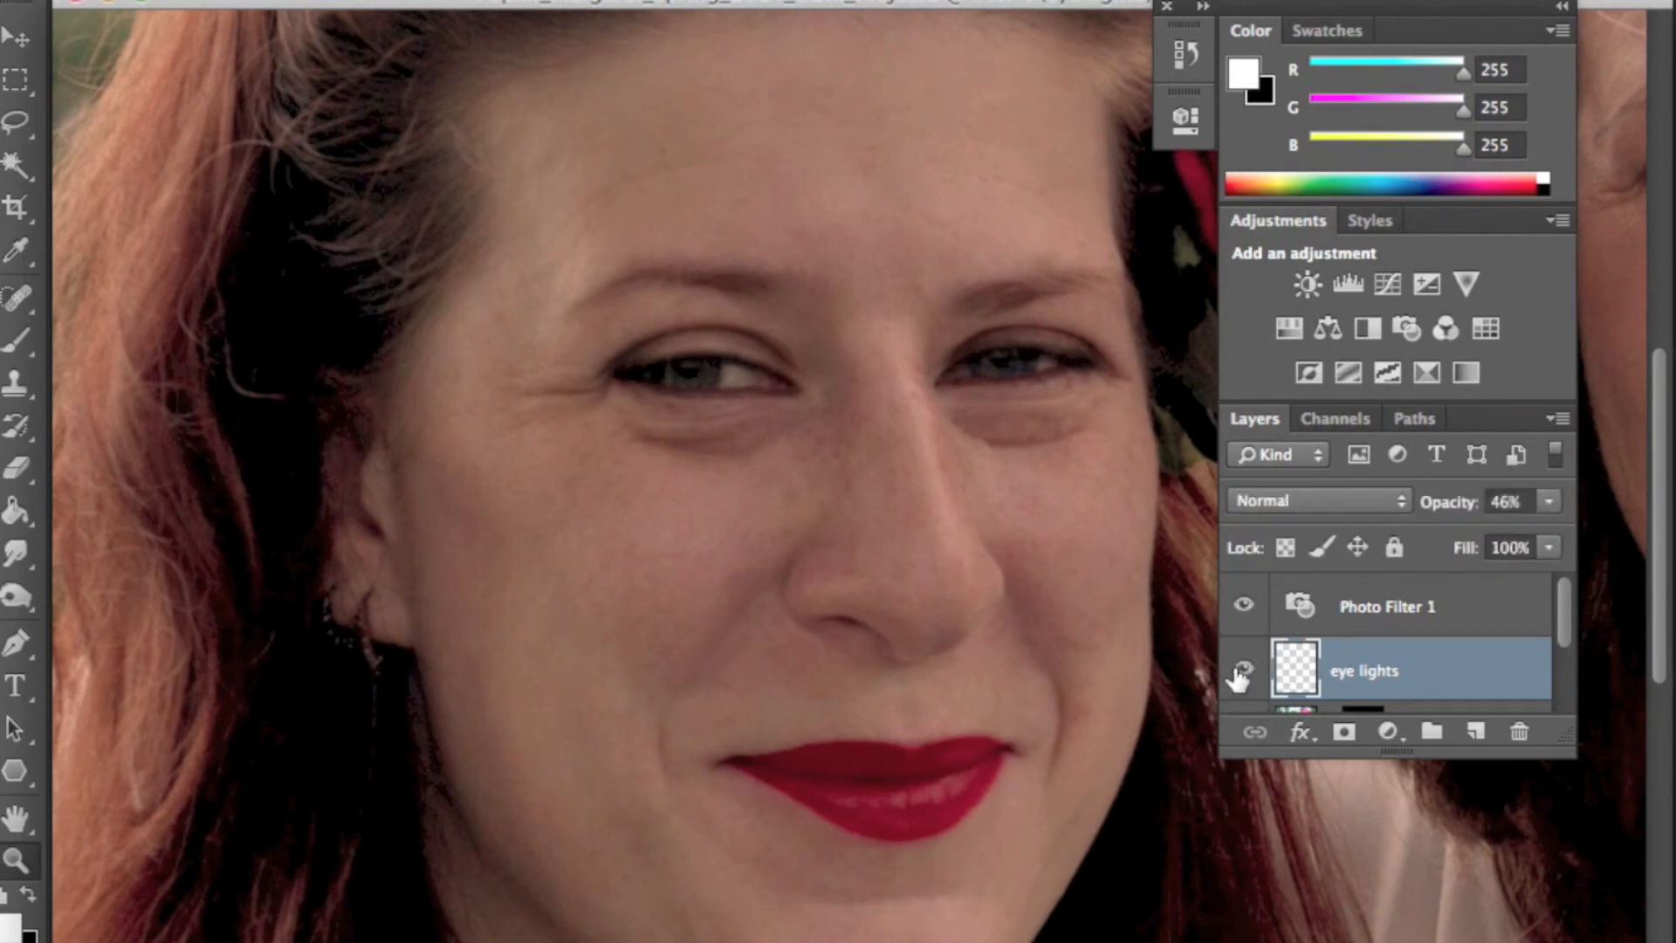
{"action": "left_click", "coordinate": [1240, 670]}
{"action": "left_click", "coordinate": [1240, 670]}
{"action": "left_click", "coordinate": [1241, 671]}
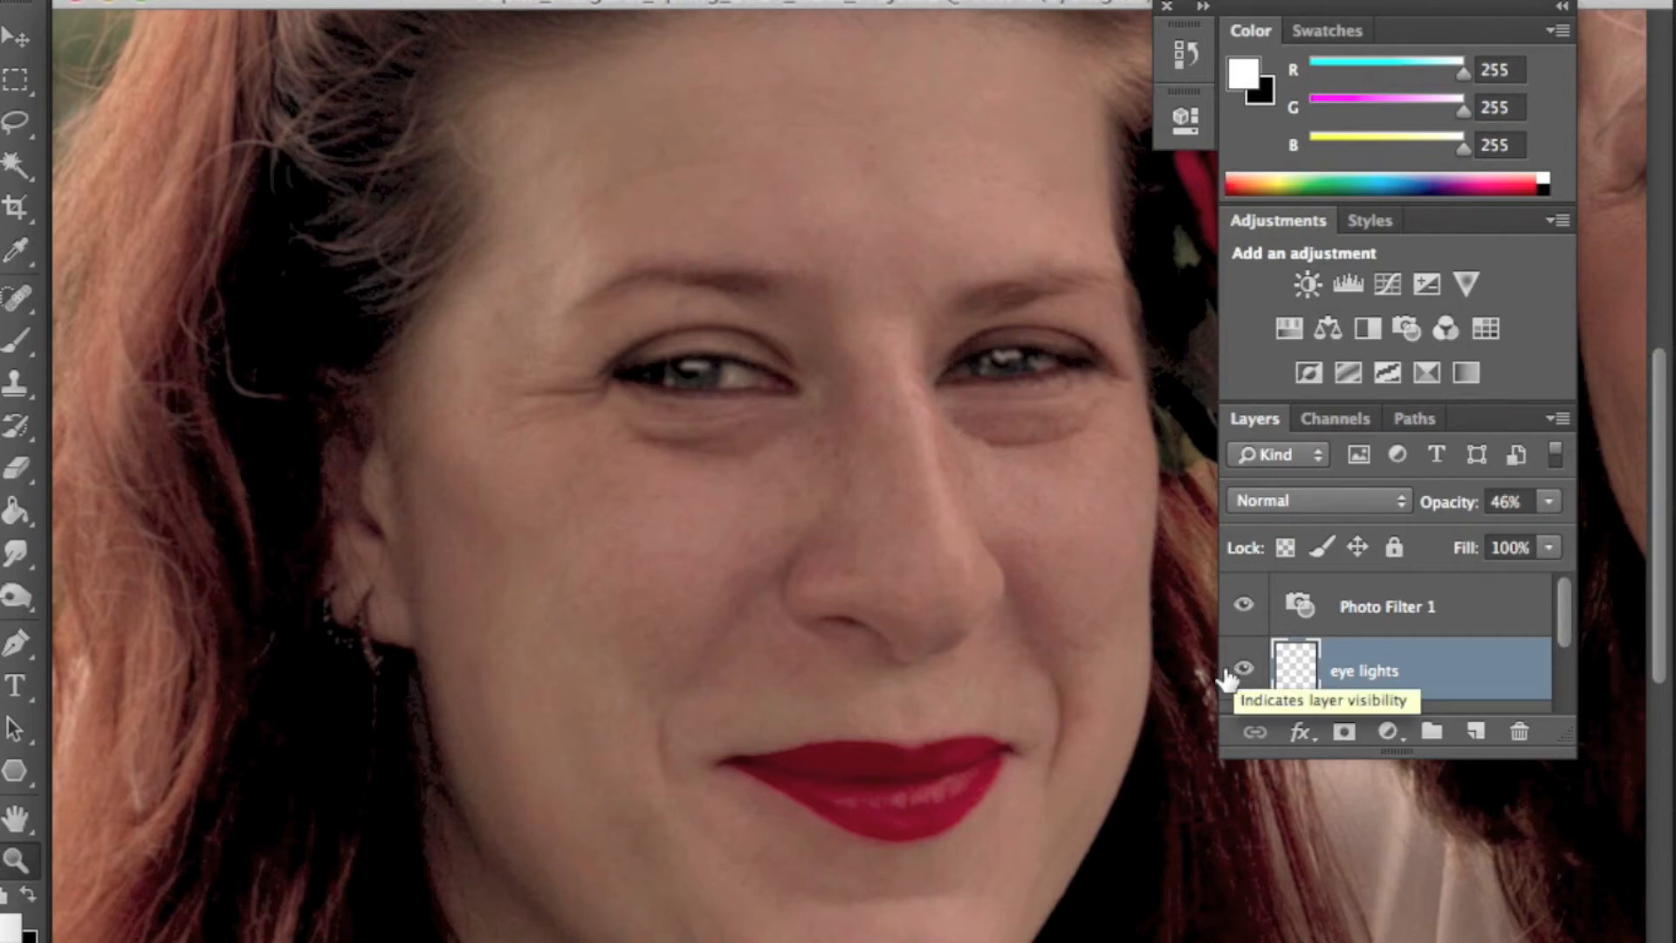
- Add a new empty layer above eye lights and name it white of eye
{"action": "left_click", "coordinate": [776, 376]}
{"action": "left_click", "coordinate": [841, 554]}
{"action": "left_click", "coordinate": [844, 559]}
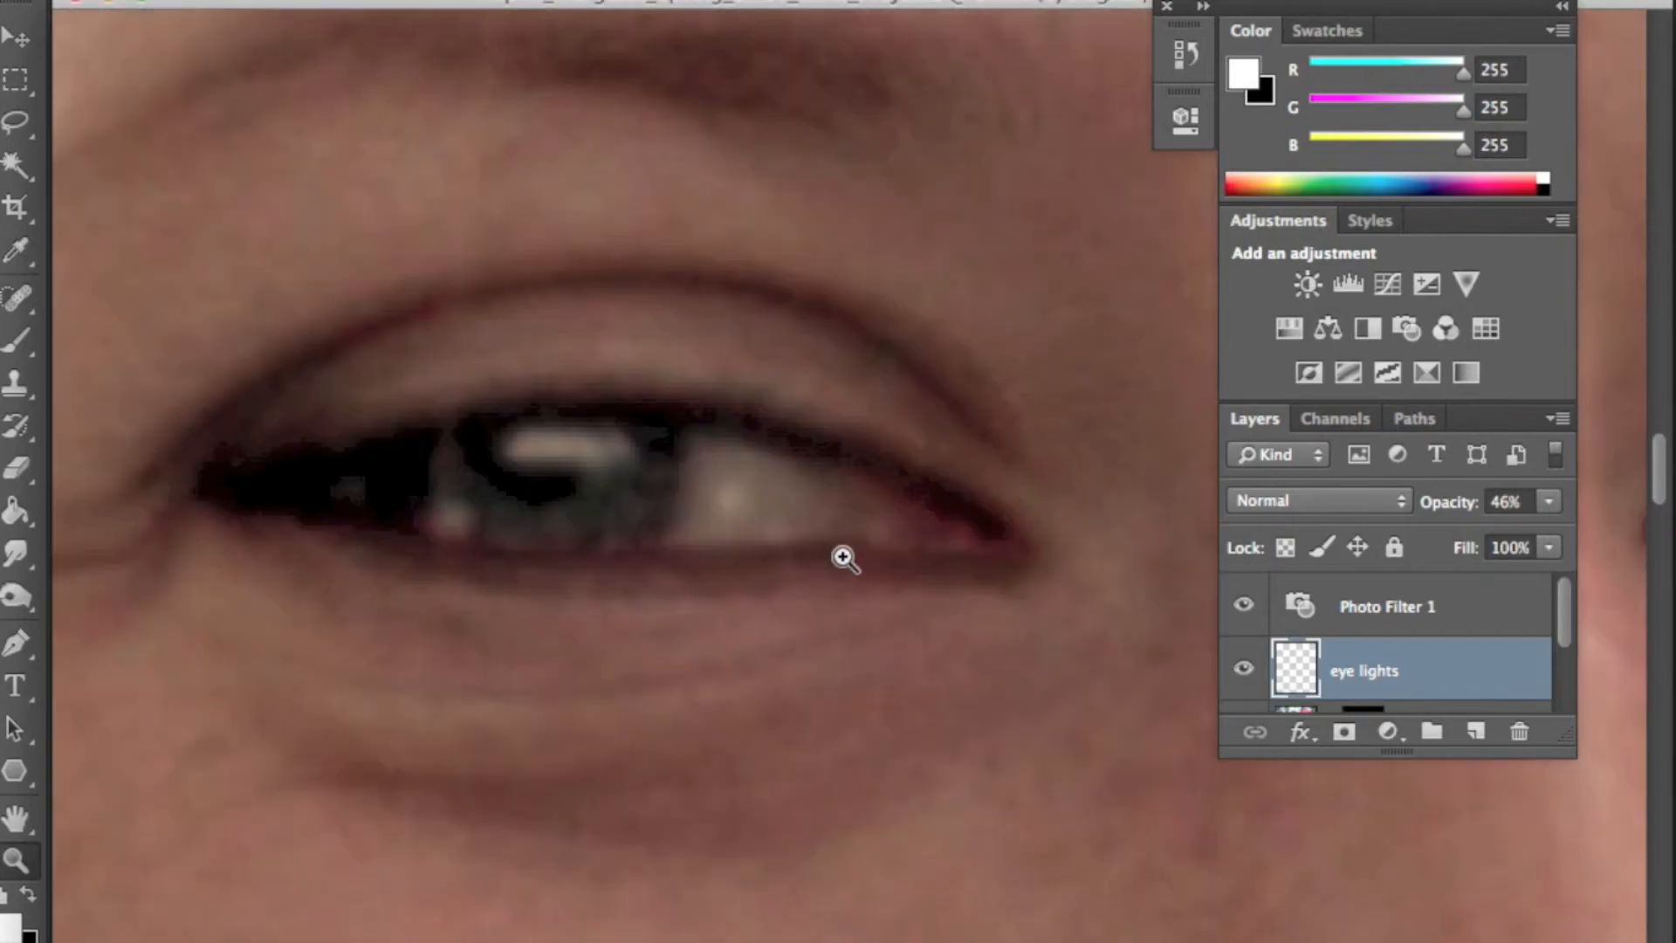
{"action": "left_click", "coordinate": [1476, 730]}
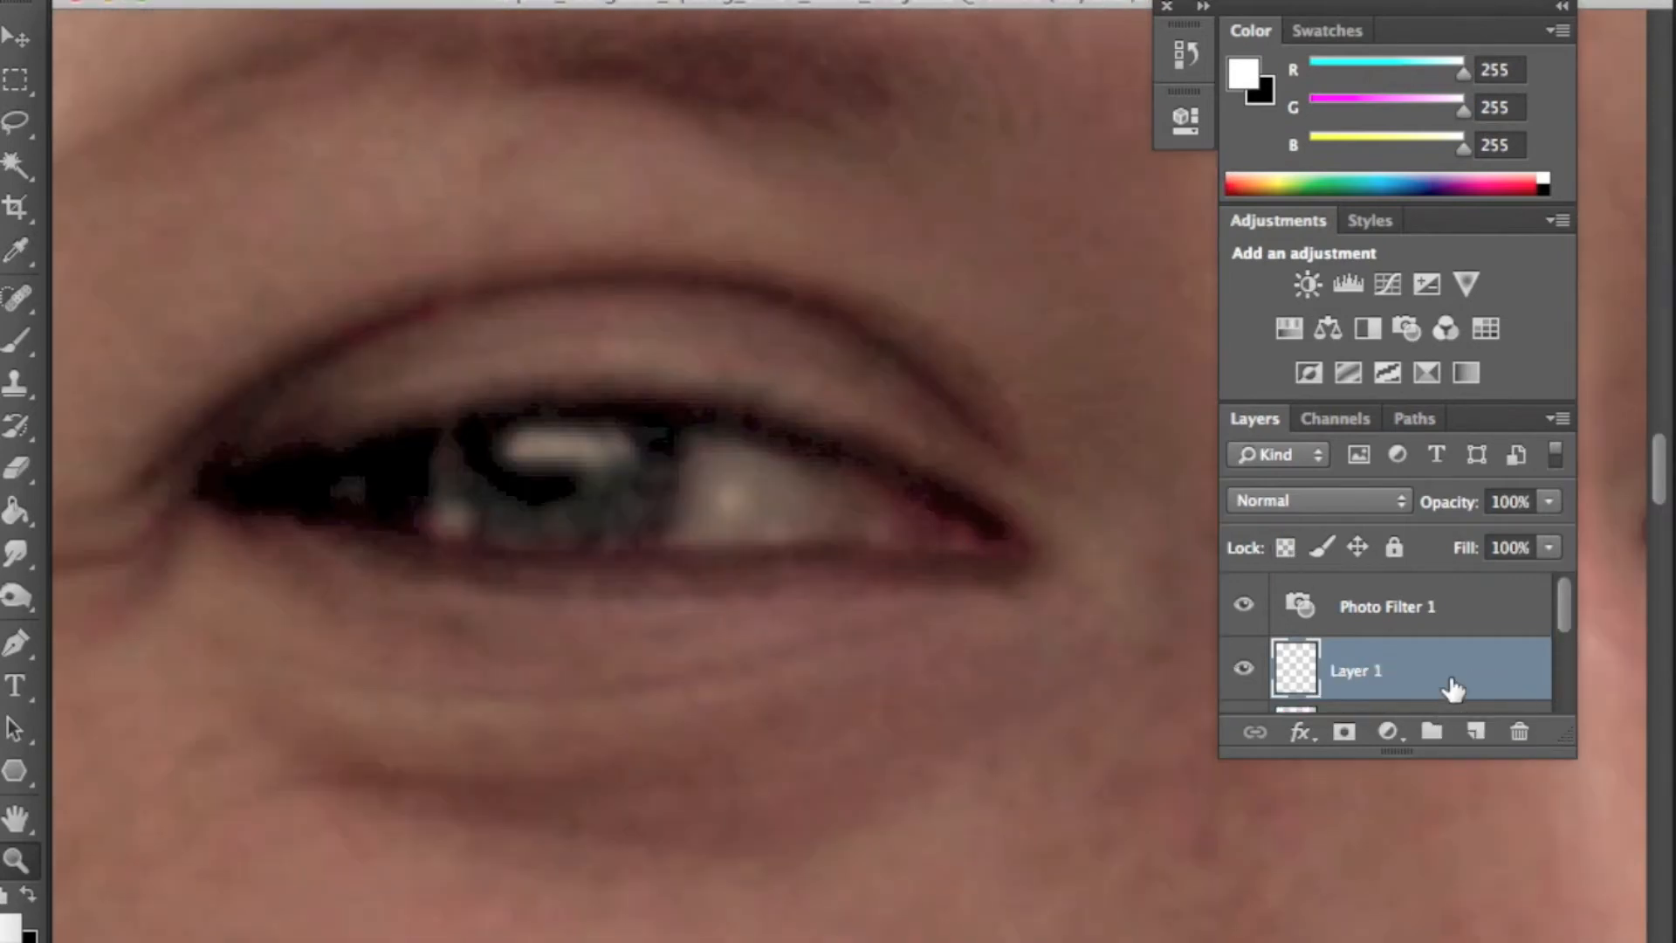
{"action": "scroll", "coordinate": [1451, 663], "scroll_direction": "down", "scroll_amount": 3}
{"action": "scroll", "coordinate": [1440, 647], "scroll_direction": "up", "scroll_amount": 1}
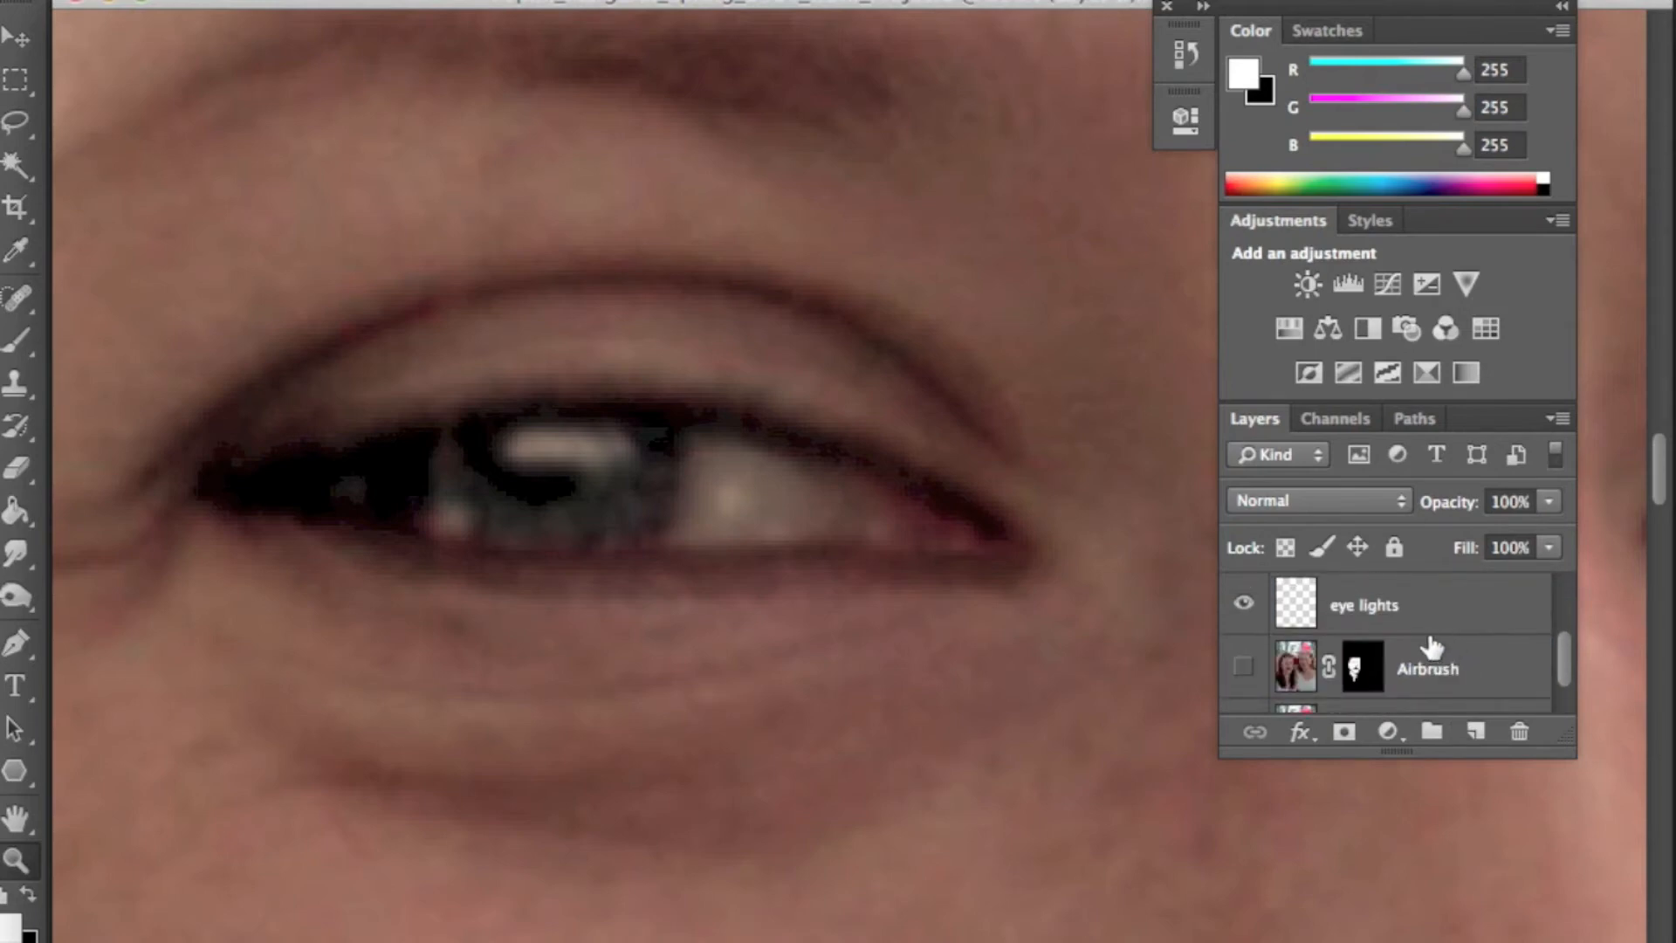
{"action": "scroll", "coordinate": [1394, 622], "scroll_direction": "up", "scroll_amount": 3}
{"action": "double_click", "coordinate": [1363, 685]}
{"action": "type", "text": "Wh"}
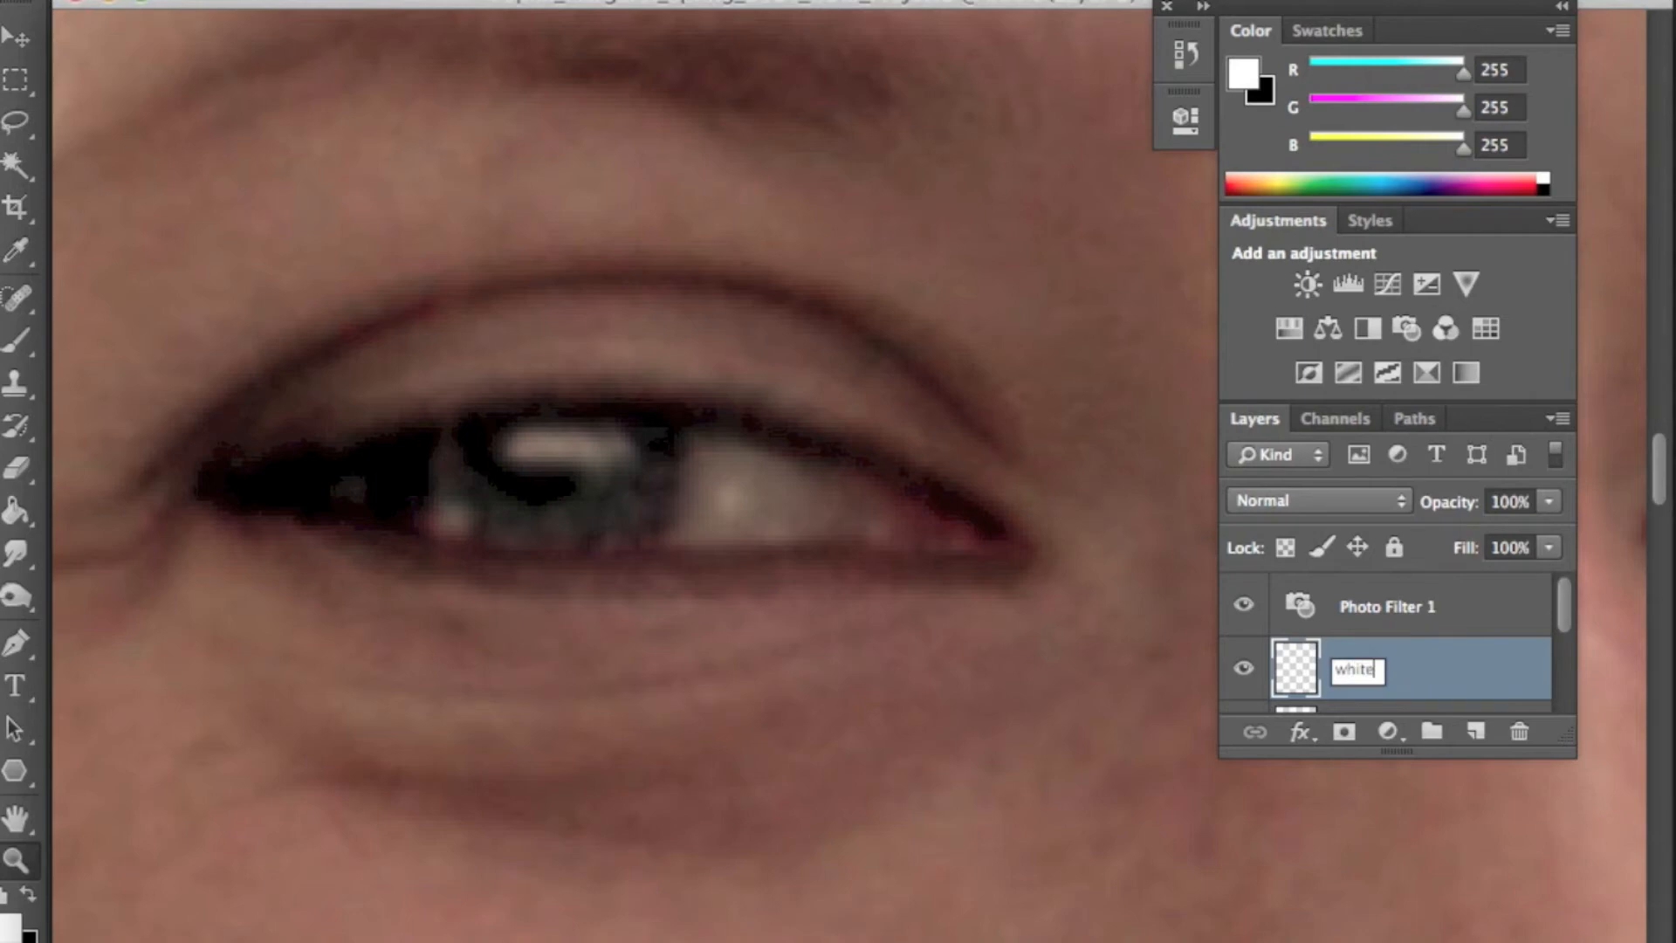
{"action": "key", "text": "Return"}
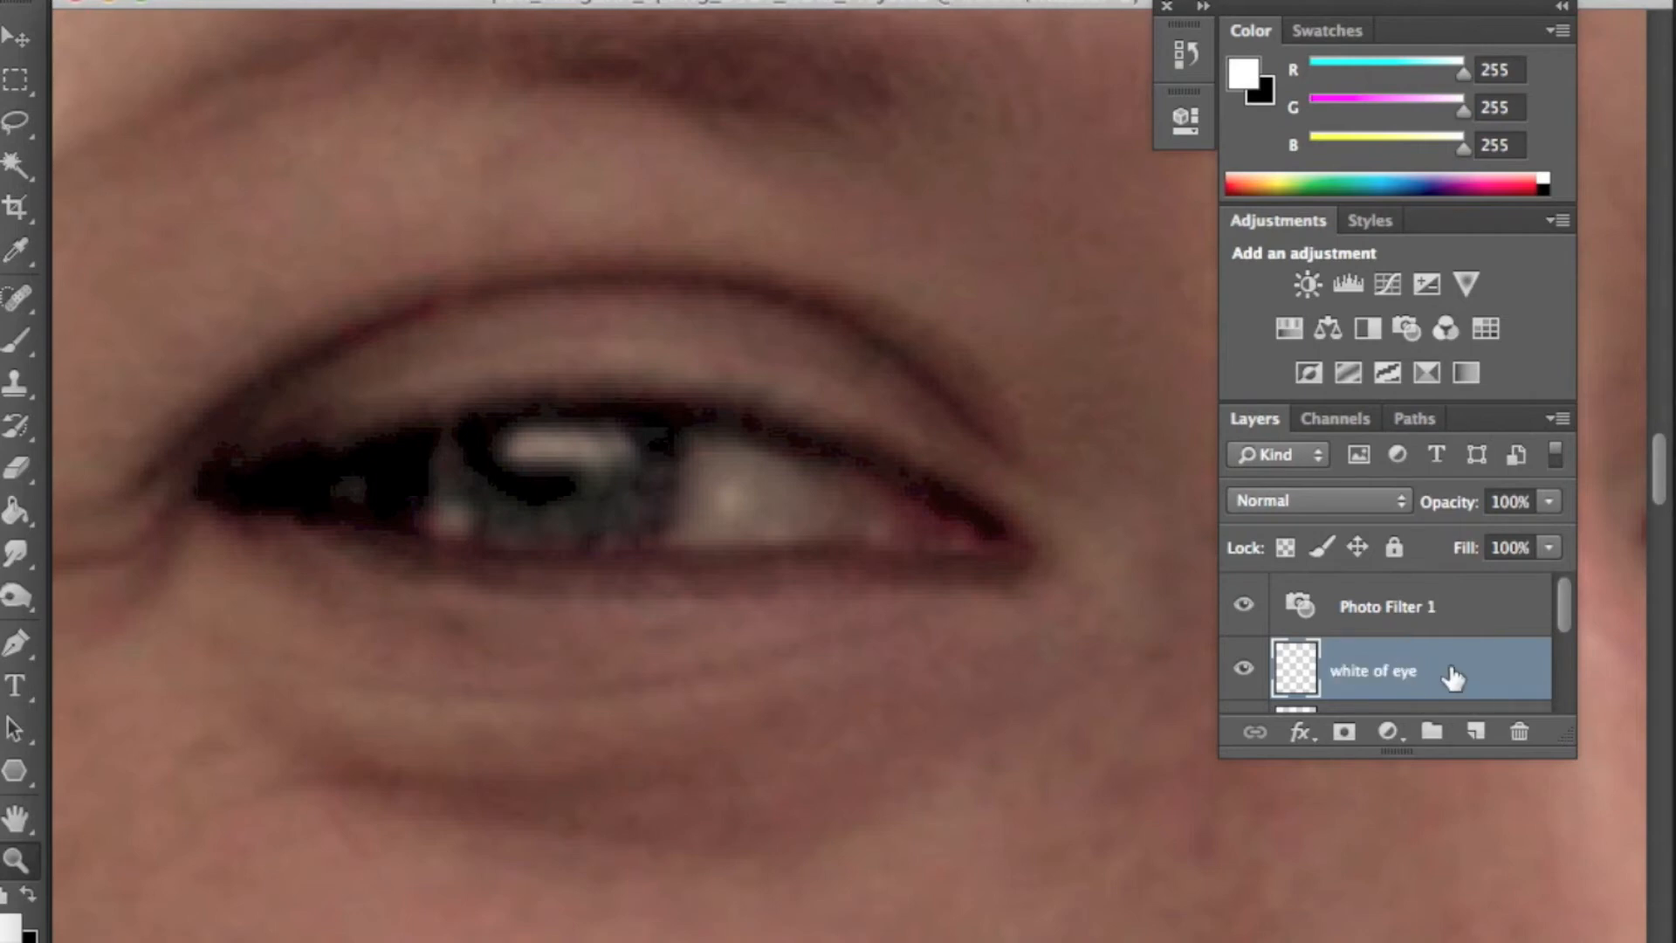
- Paint white over the whites of the first woman's eye on the white of eye layer with the Brush
{"action": "scroll", "coordinate": [1453, 677], "scroll_direction": "down", "scroll_amount": 3}
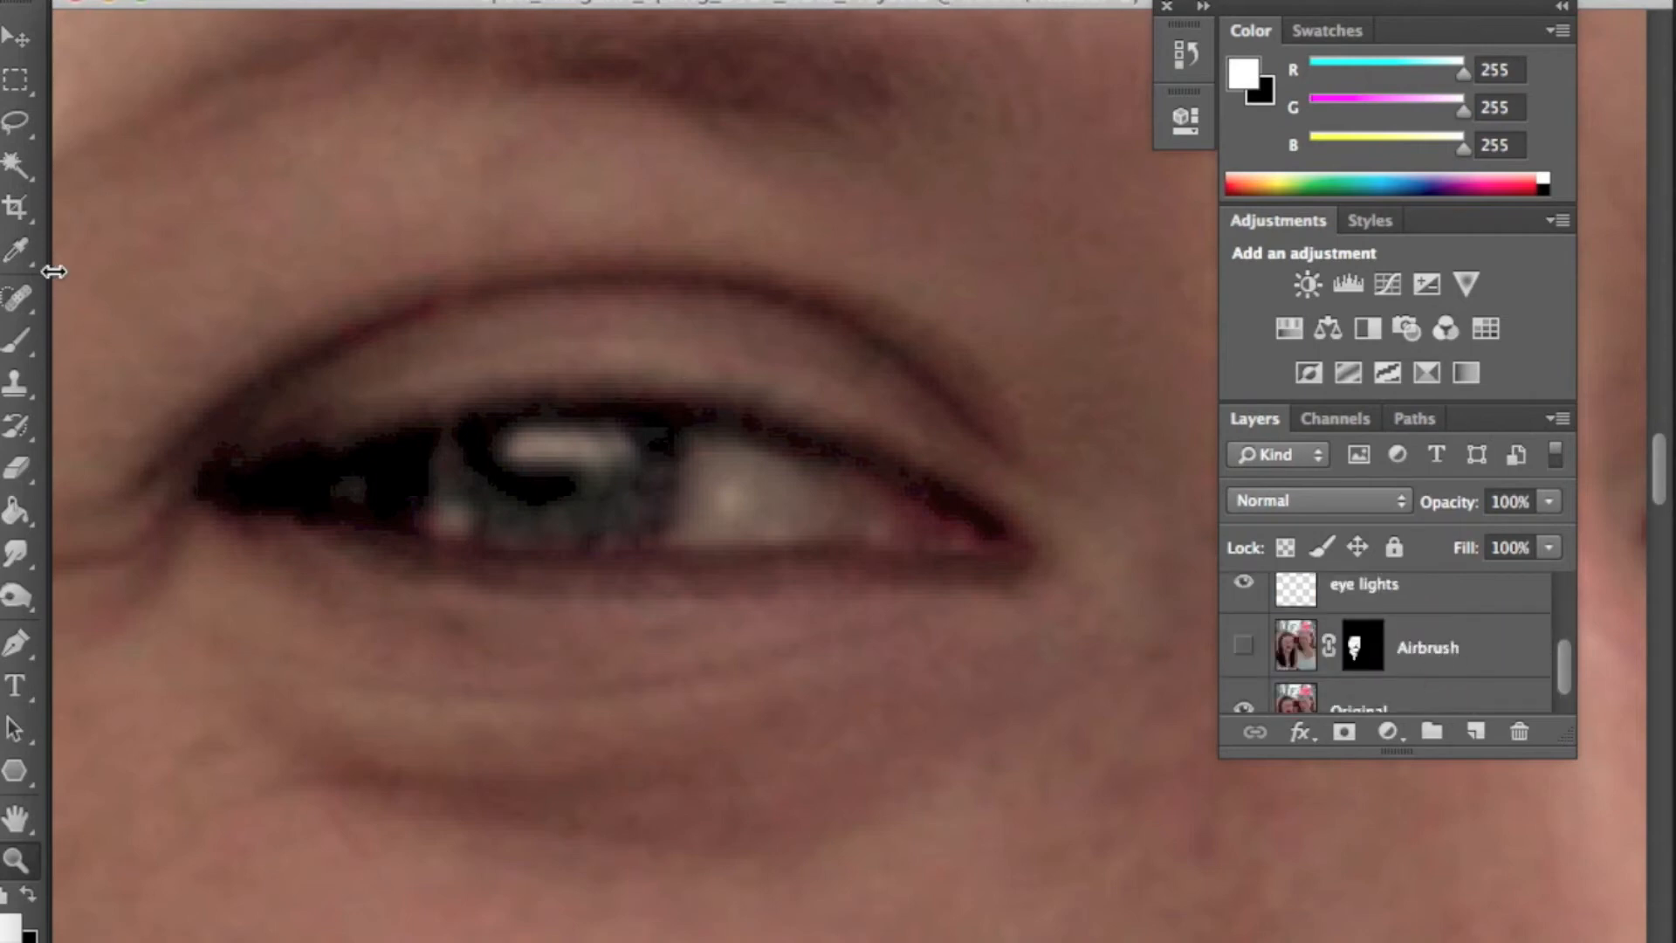
{"action": "left_click", "coordinate": [15, 340]}
{"action": "mouse_move", "coordinate": [697, 456]}
{"action": "left_mouse_down"}
{"action": "mouse_move", "coordinate": [684, 530]}
{"action": "mouse_move", "coordinate": [849, 522]}
{"action": "mouse_move", "coordinate": [720, 451]}
{"action": "mouse_move", "coordinate": [714, 506]}
{"action": "mouse_move", "coordinate": [746, 490]}
{"action": "mouse_move", "coordinate": [715, 518]}
{"action": "mouse_move", "coordinate": [732, 494]}
{"action": "mouse_move", "coordinate": [804, 512]}
{"action": "mouse_move", "coordinate": [744, 491]}
{"action": "mouse_move", "coordinate": [764, 488]}
{"action": "mouse_move", "coordinate": [808, 507]}
{"action": "mouse_move", "coordinate": [726, 523]}
{"action": "mouse_move", "coordinate": [731, 470]}
{"action": "mouse_move", "coordinate": [824, 517]}
{"action": "mouse_move", "coordinate": [722, 509]}
{"action": "left_mouse_up"}
{"action": "scroll", "coordinate": [593, 497], "scroll_direction": "left", "scroll_amount": 3}
{"action": "left_click", "coordinate": [412, 492]}
{"action": "scroll", "coordinate": [403, 491], "scroll_direction": "right", "scroll_amount": 2}
{"action": "left_click_drag", "start_coordinate": [353, 481], "coordinate": [332, 486]}
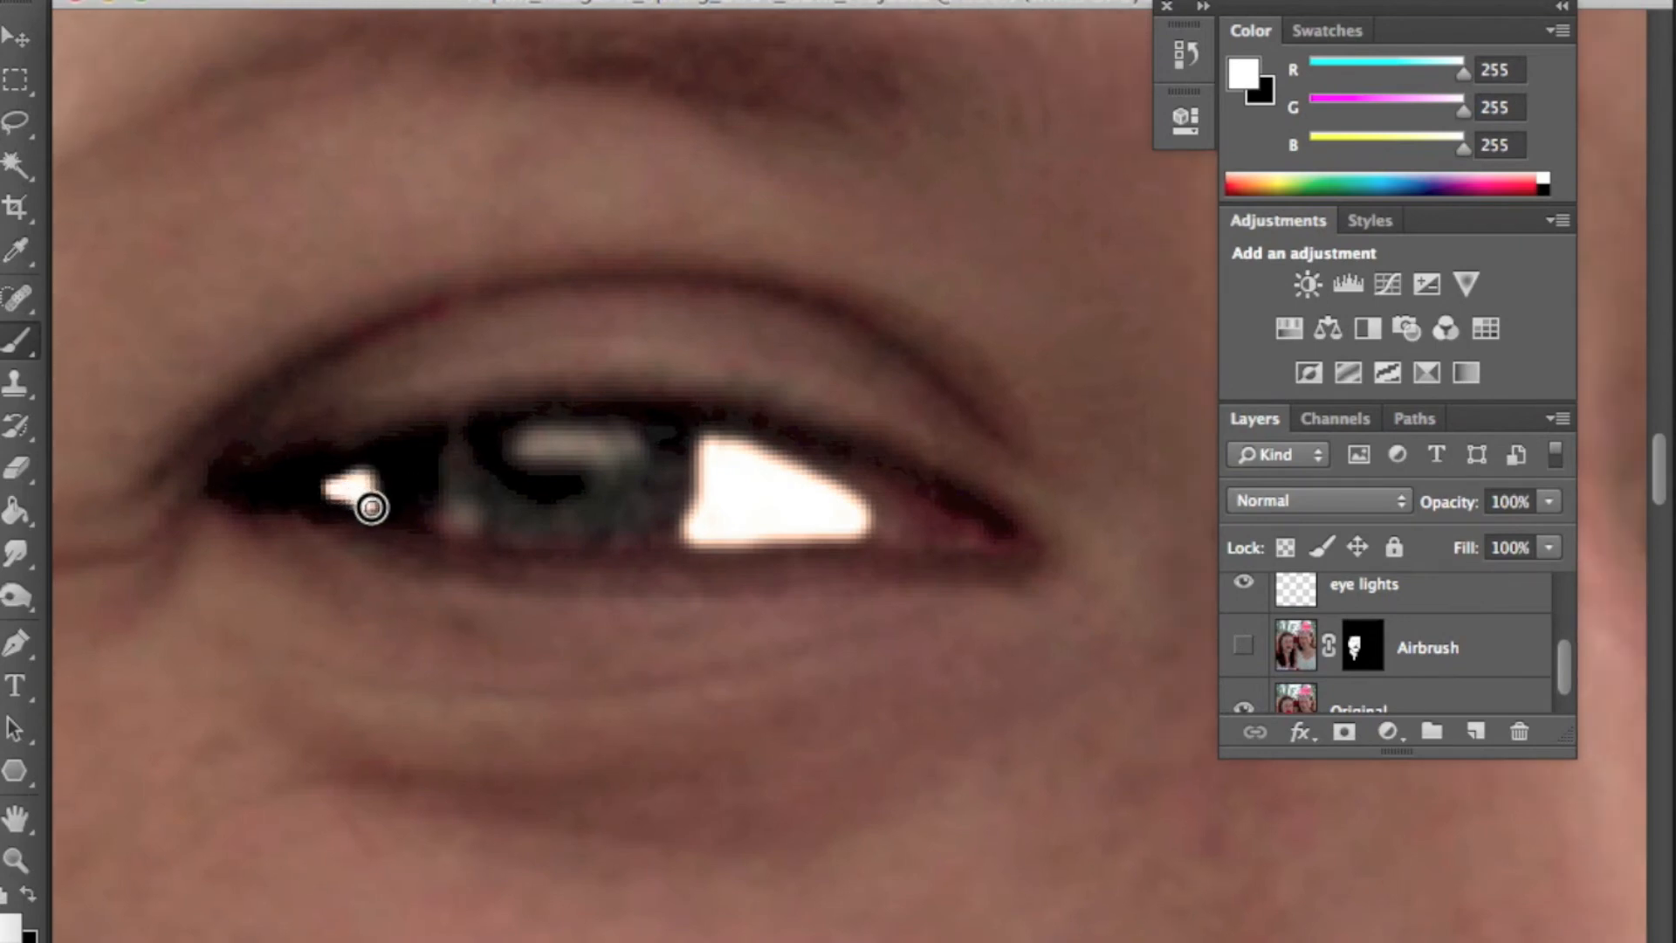
{"action": "mouse_move", "coordinate": [371, 507]}
{"action": "left_mouse_down"}
{"action": "mouse_move", "coordinate": [368, 471]}
{"action": "mouse_move", "coordinate": [373, 505]}
{"action": "left_mouse_up"}
- Paint white over the whites of the other eye on the white of eye layer
{"action": "key", "text": "space"}
{"action": "left_click_drag", "start_coordinate": [883, 534], "coordinate": [620, 545]}
{"action": "left_click_drag", "start_coordinate": [425, 550], "coordinate": [435, 553]}
{"action": "mouse_move", "coordinate": [291, 499]}
{"action": "left_mouse_down"}
{"action": "mouse_move", "coordinate": [307, 539]}
{"action": "mouse_move", "coordinate": [226, 547]}
{"action": "mouse_move", "coordinate": [235, 522]}
{"action": "mouse_move", "coordinate": [277, 496]}
{"action": "mouse_move", "coordinate": [240, 528]}
{"action": "mouse_move", "coordinate": [273, 529]}
{"action": "mouse_move", "coordinate": [295, 502]}
{"action": "mouse_move", "coordinate": [281, 496]}
{"action": "mouse_move", "coordinate": [282, 534]}
{"action": "mouse_move", "coordinate": [282, 518]}
{"action": "mouse_move", "coordinate": [244, 537]}
{"action": "mouse_move", "coordinate": [285, 532]}
{"action": "left_mouse_up"}
{"action": "left_click_drag", "start_coordinate": [563, 534], "coordinate": [531, 556]}
{"action": "mouse_move", "coordinate": [601, 488]}
{"action": "left_mouse_down"}
{"action": "mouse_move", "coordinate": [596, 539]}
{"action": "mouse_move", "coordinate": [665, 513]}
{"action": "mouse_move", "coordinate": [600, 485]}
{"action": "mouse_move", "coordinate": [636, 513]}
{"action": "mouse_move", "coordinate": [608, 531]}
{"action": "mouse_move", "coordinate": [619, 499]}
{"action": "mouse_move", "coordinate": [635, 508]}
{"action": "mouse_move", "coordinate": [602, 529]}
{"action": "left_mouse_up"}
{"action": "mouse_move", "coordinate": [648, 532]}
{"action": "left_mouse_down"}
{"action": "mouse_move", "coordinate": [696, 532]}
{"action": "mouse_move", "coordinate": [712, 568]}
{"action": "left_mouse_up"}
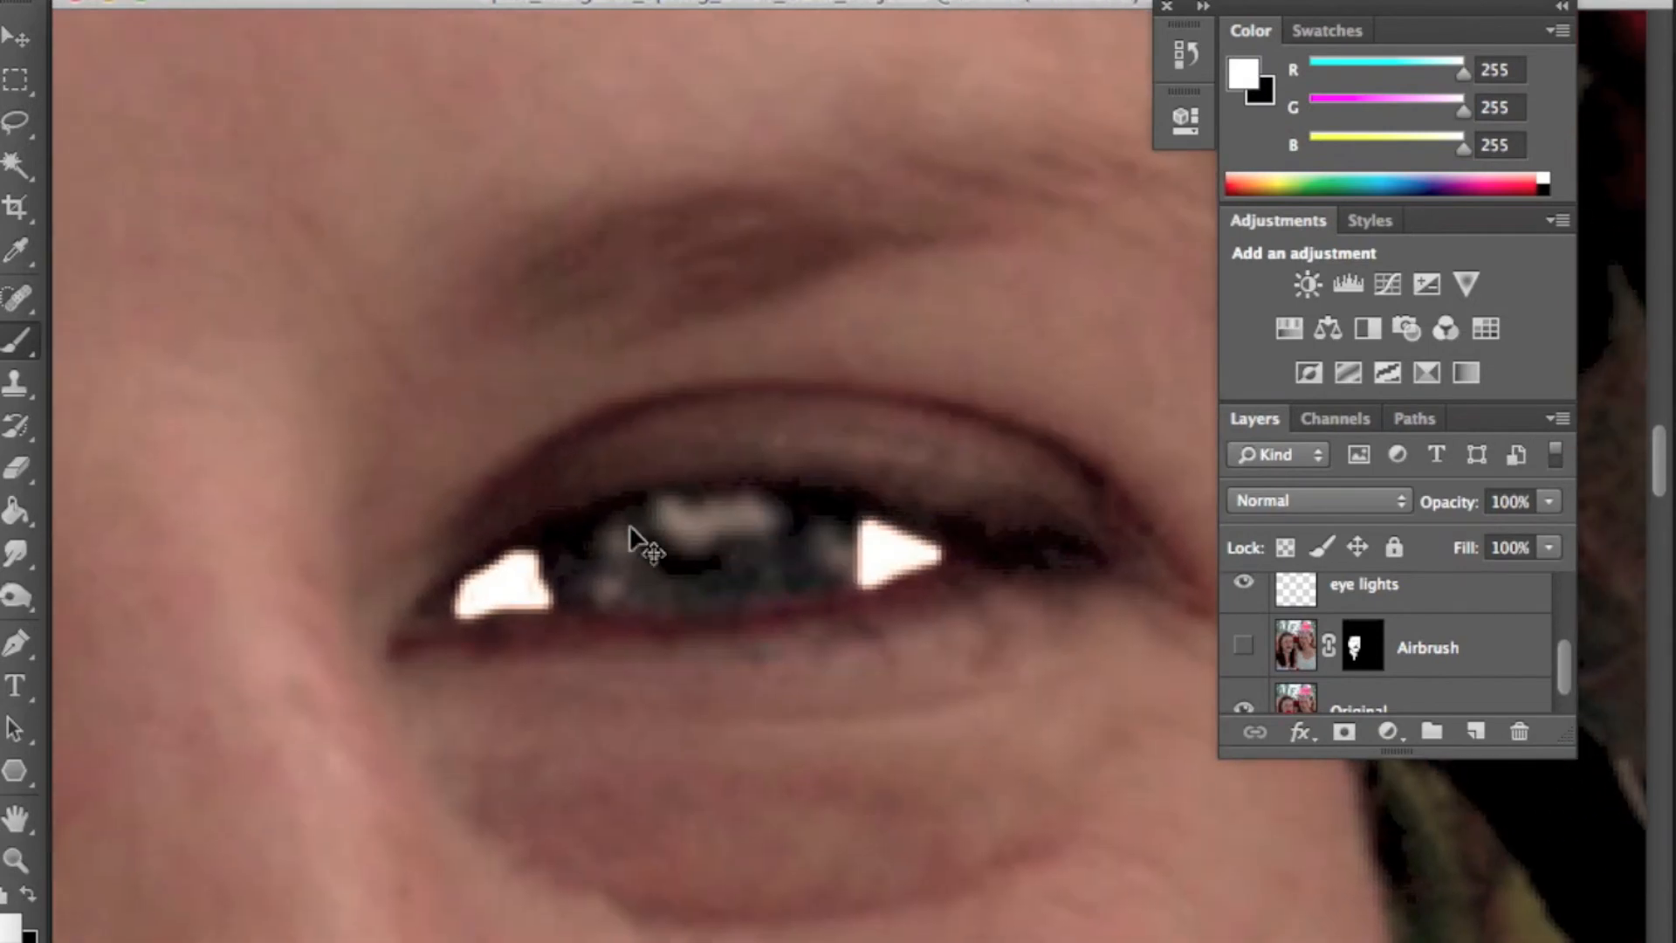
- Set the white of eye layer's blending mode to Overlay
{"action": "key", "text": "super+0"}
{"action": "left_click", "coordinate": [773, 0]}
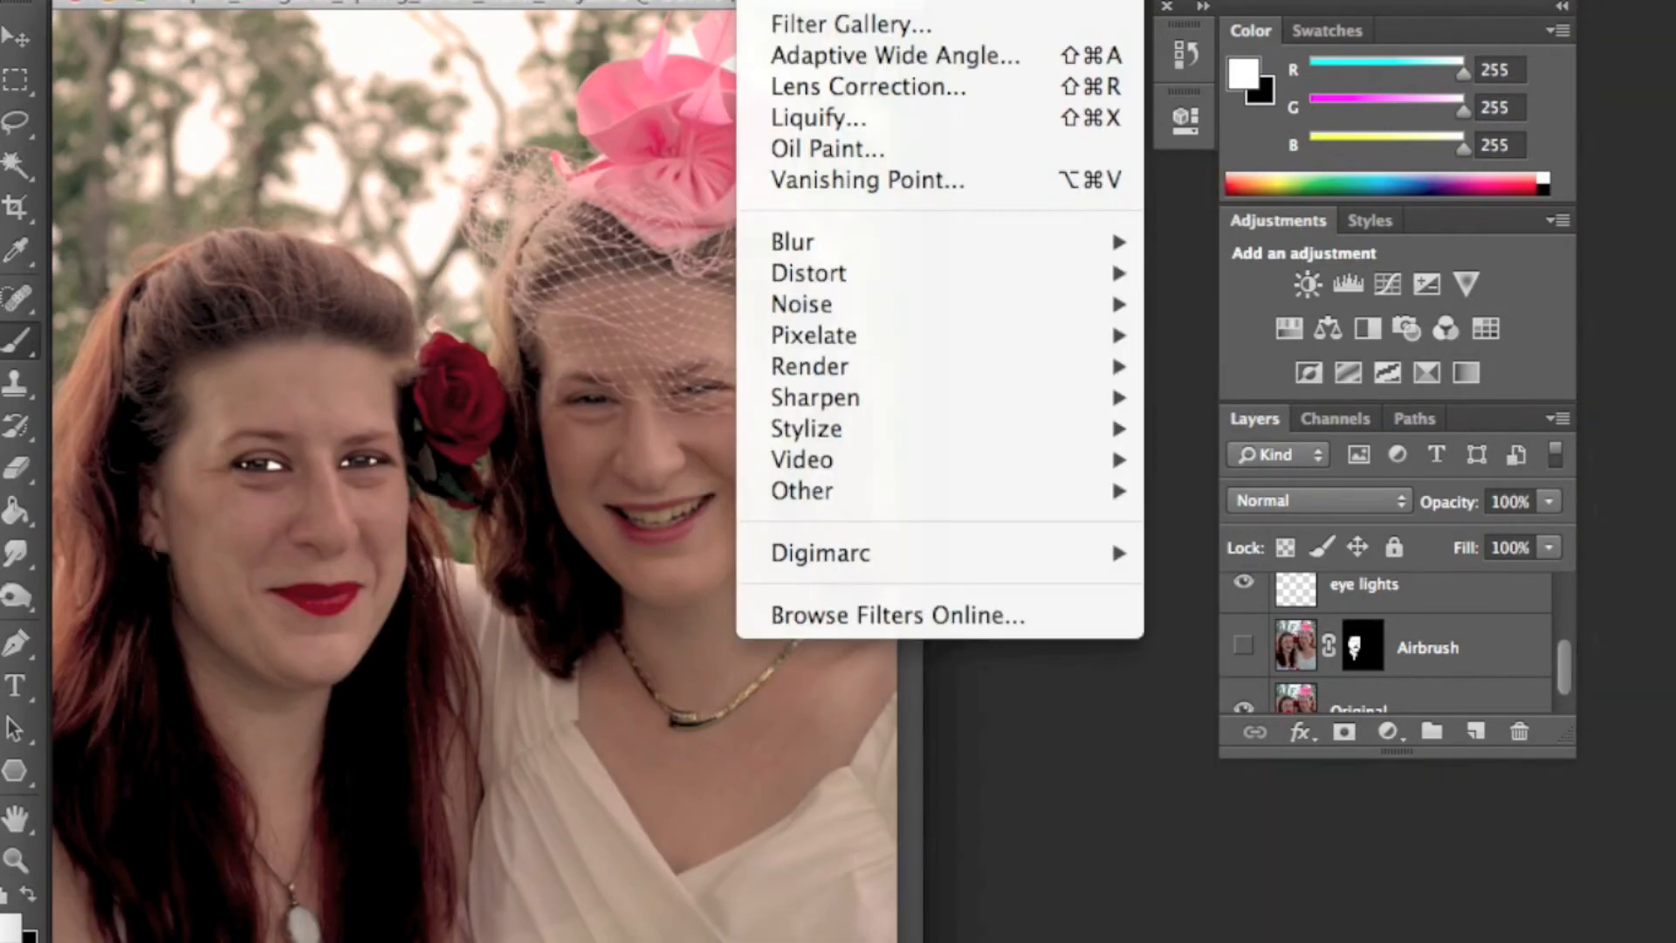
{"action": "key", "text": "Escape"}
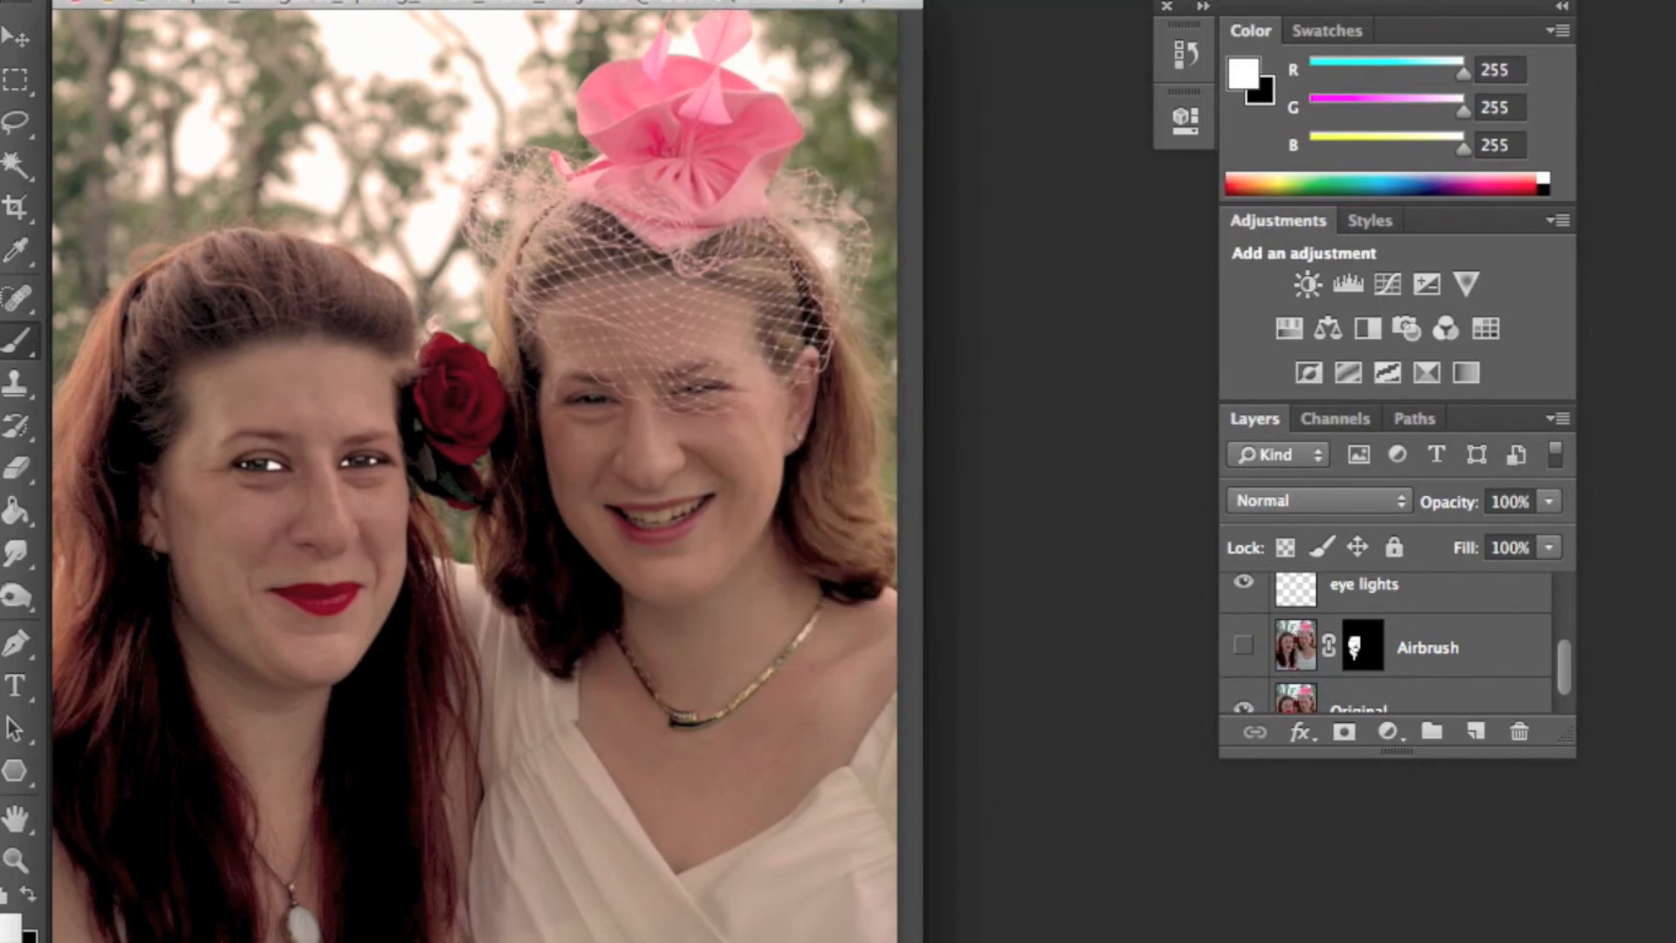
{"action": "left_click", "coordinate": [1346, 500]}
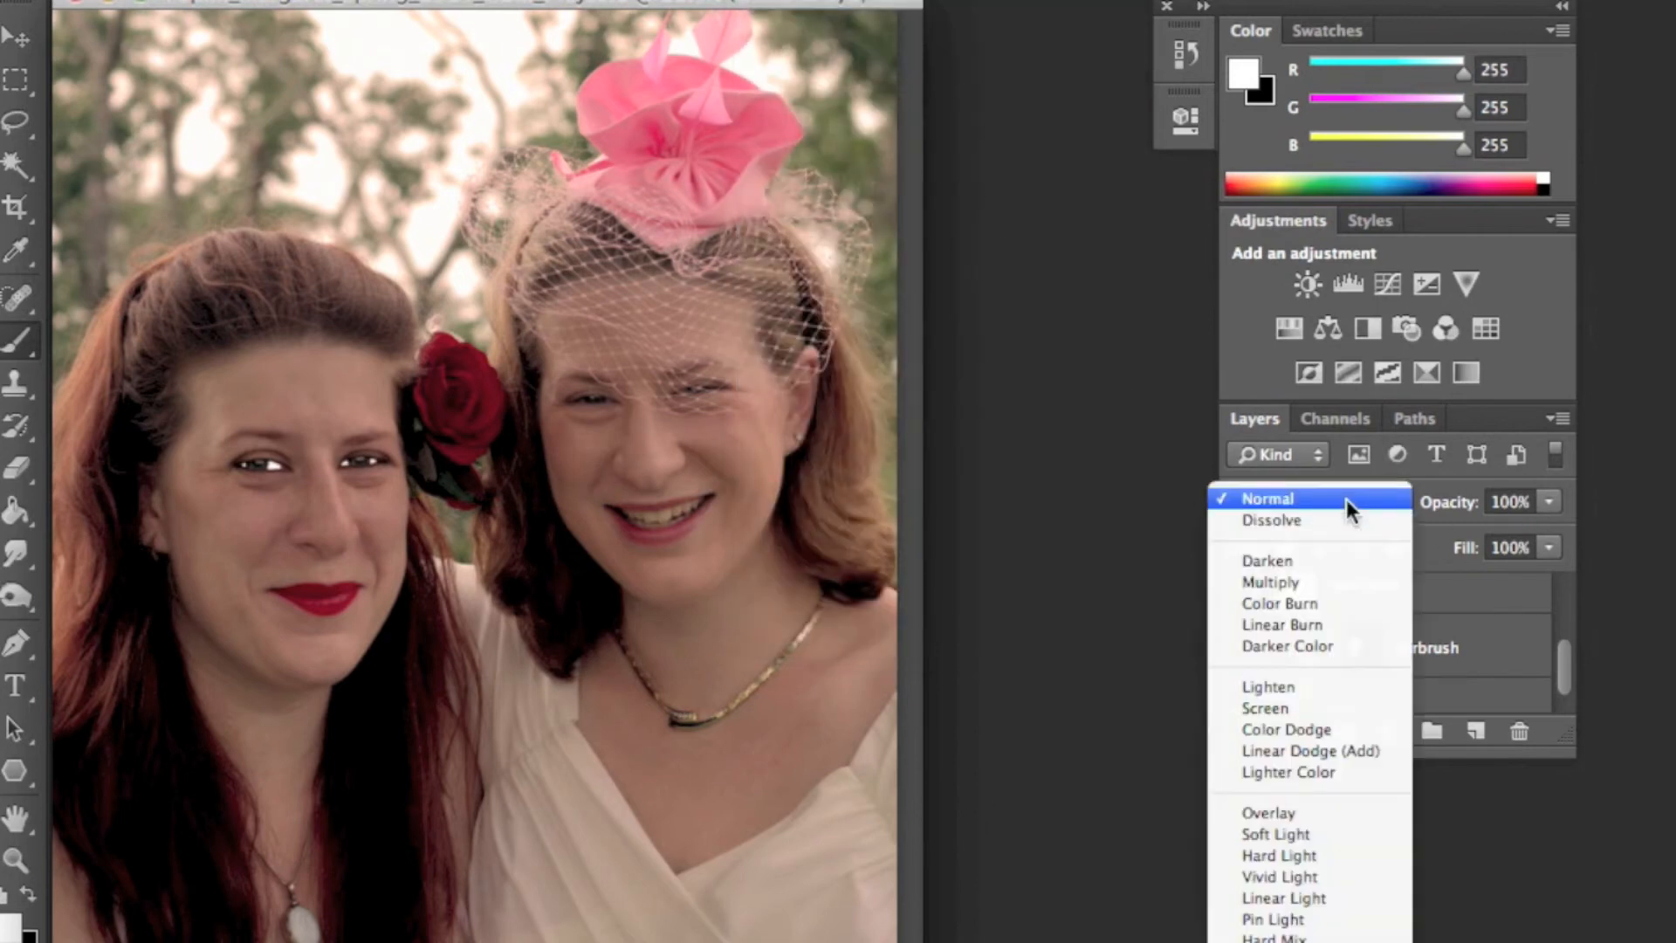
{"action": "left_click", "coordinate": [1300, 814]}
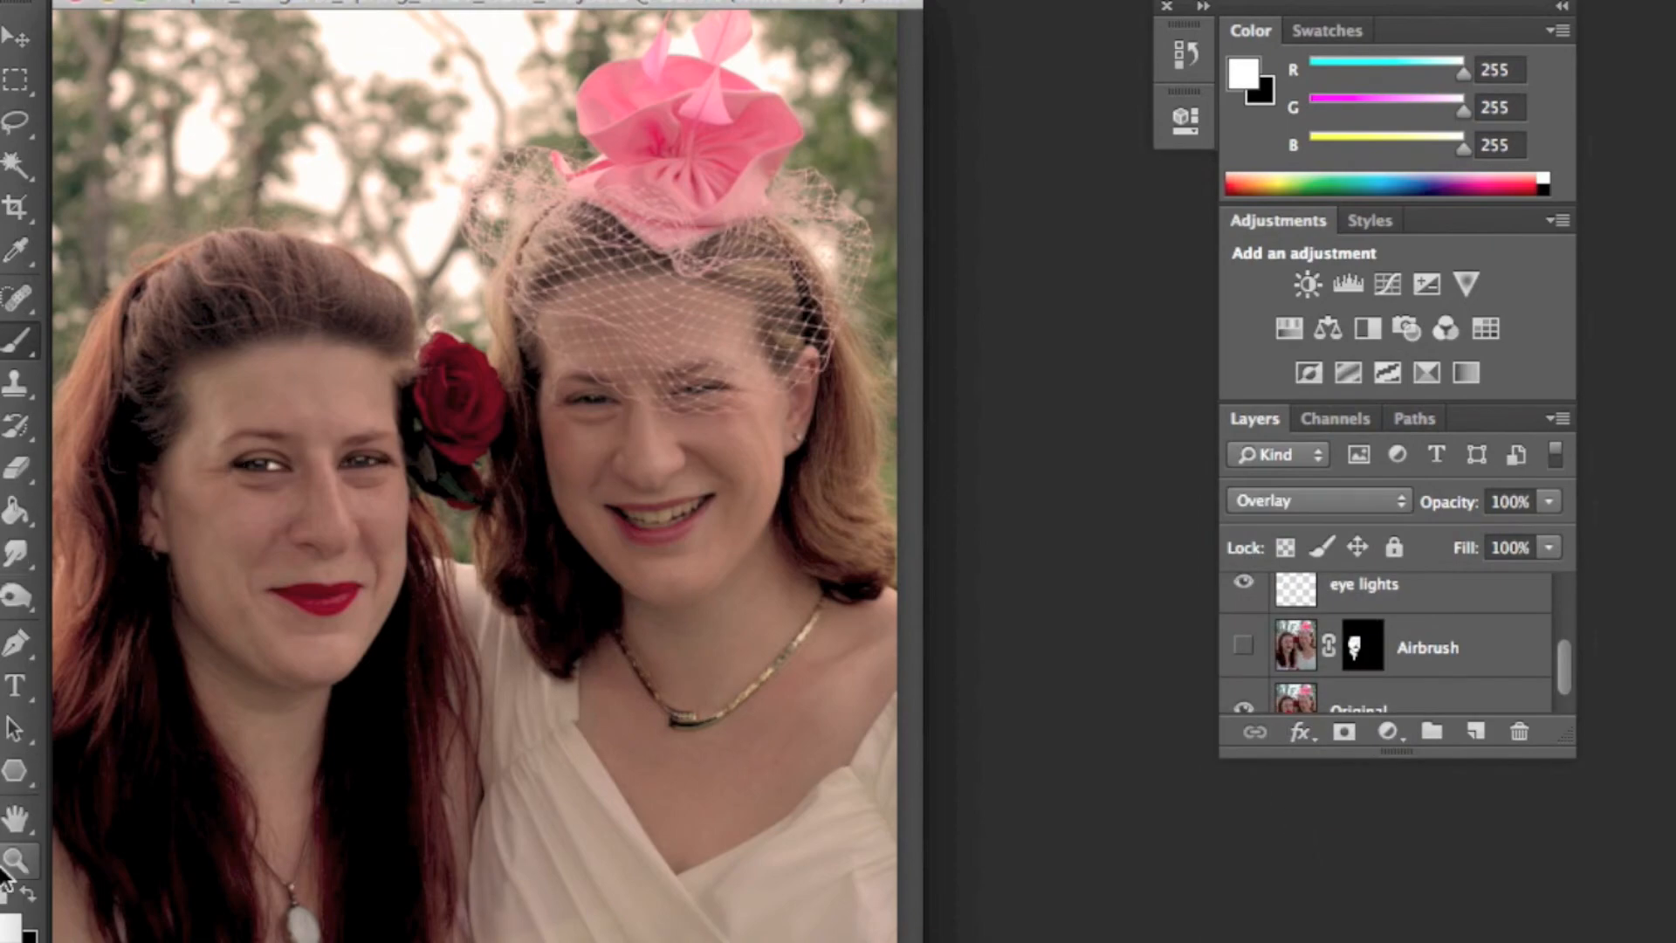
- Zoom in on the eyes and lower the white of eye layer's opacity to 37%
{"action": "left_click", "coordinate": [15, 860]}
{"action": "left_click", "coordinate": [364, 480]}
{"action": "left_click", "coordinate": [358, 529]}
{"action": "left_click", "coordinate": [434, 605]}
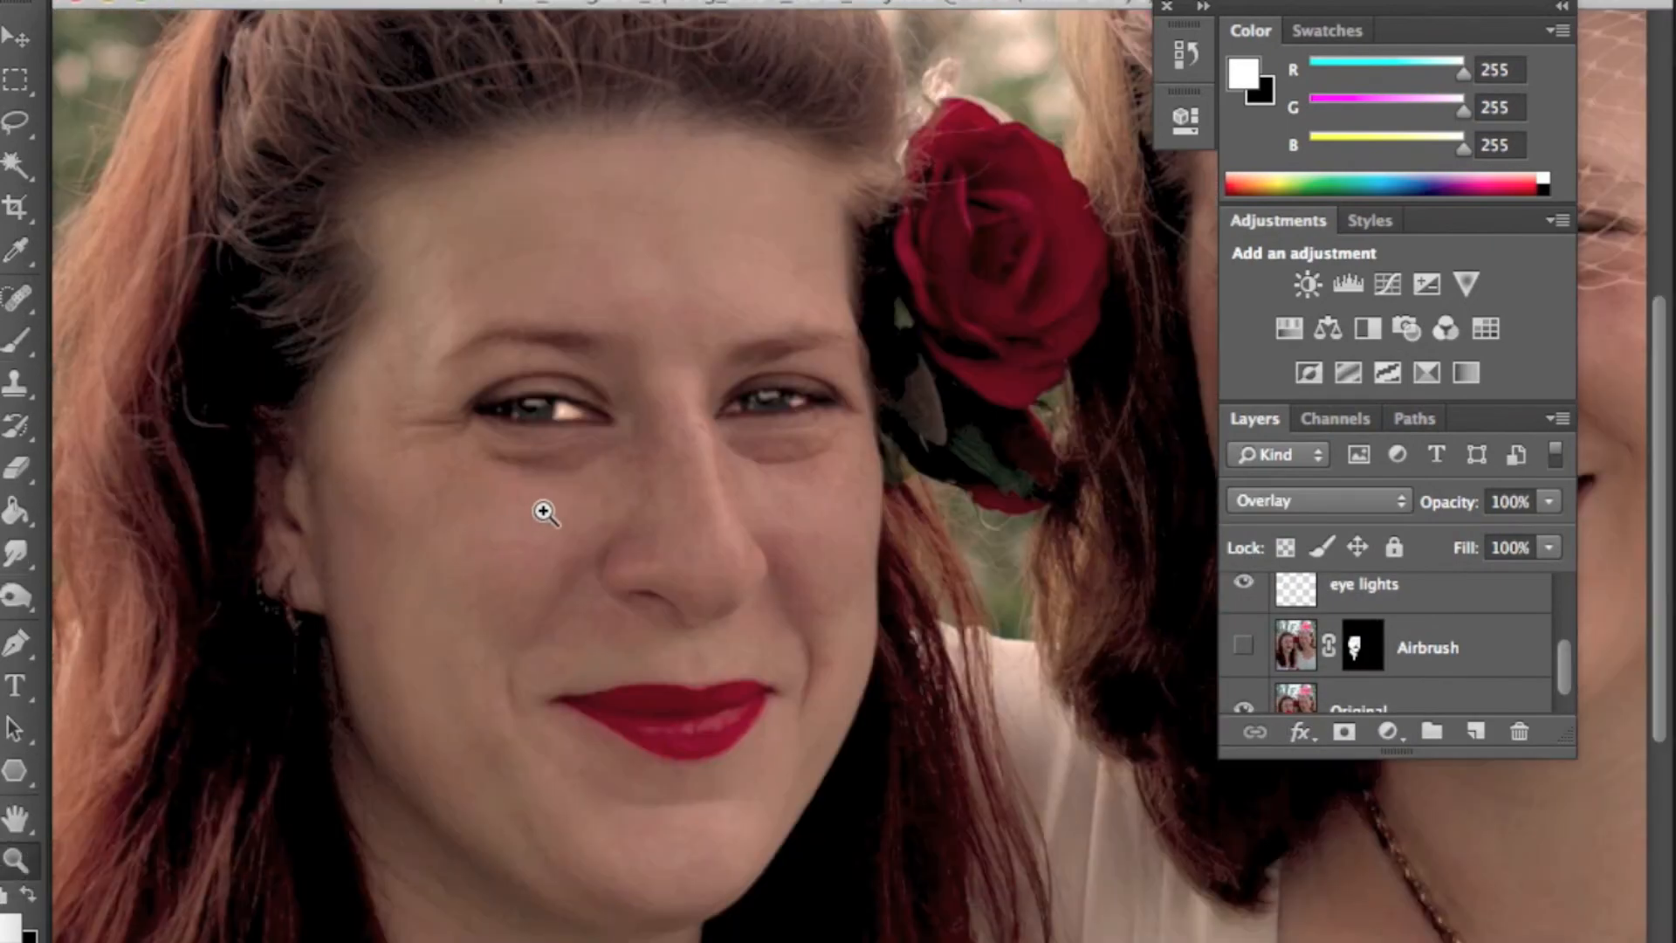
{"action": "left_click", "coordinate": [535, 512]}
{"action": "left_click", "coordinate": [851, 466]}
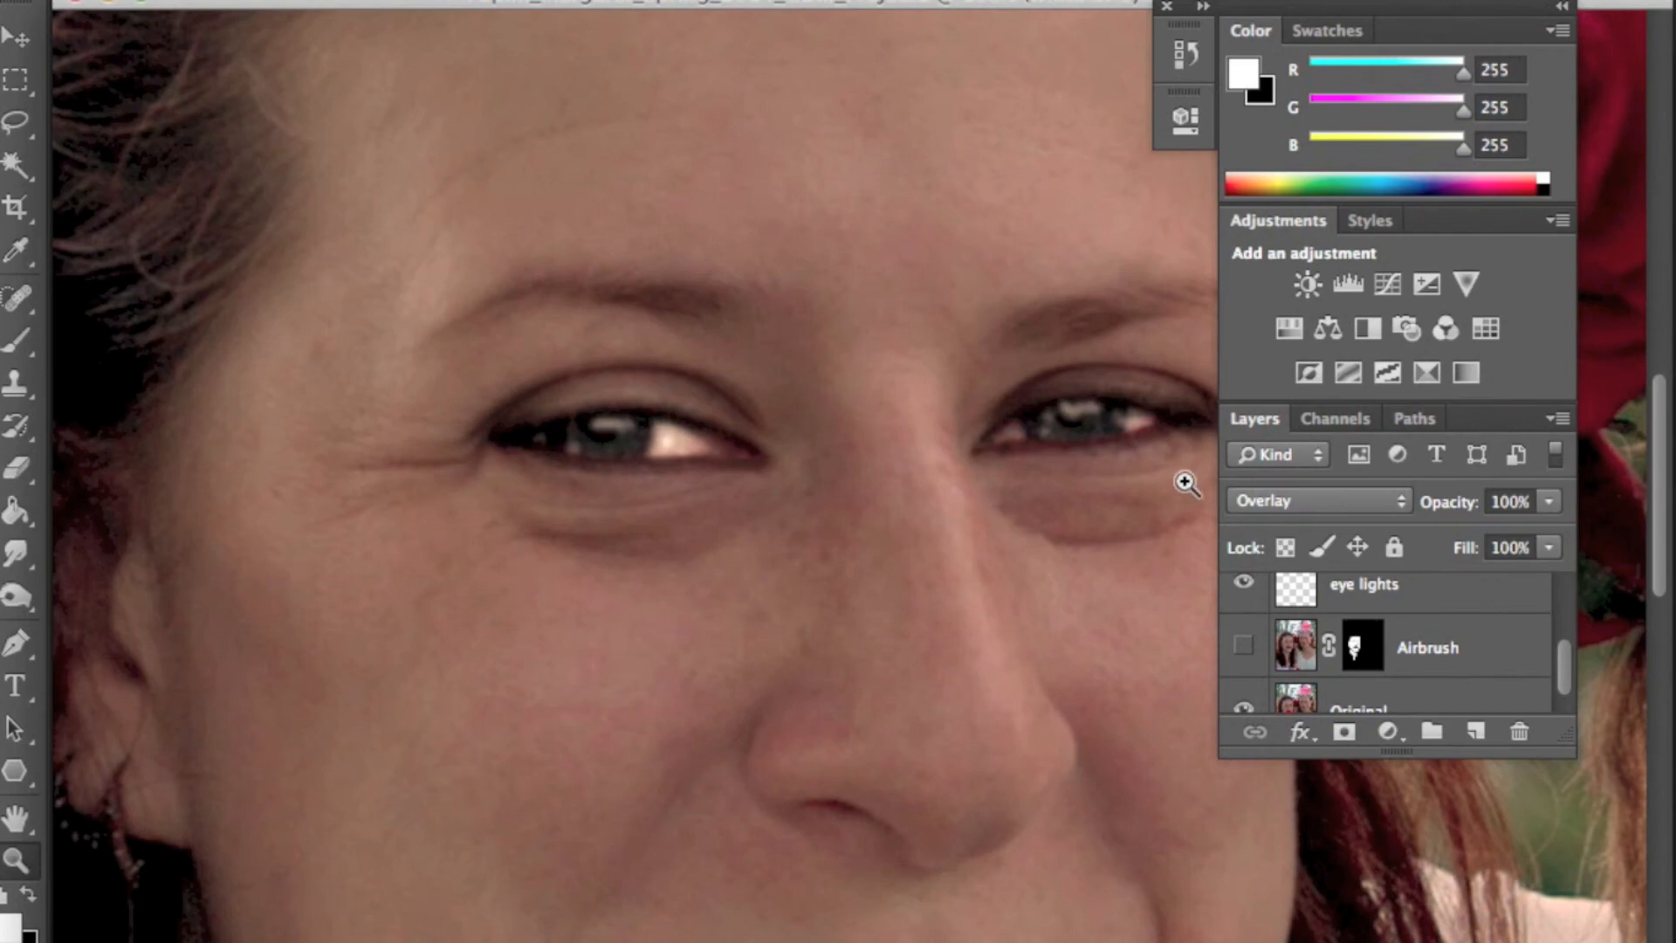
{"action": "left_click_drag", "start_coordinate": [1547, 505], "coordinate": [1503, 525]}
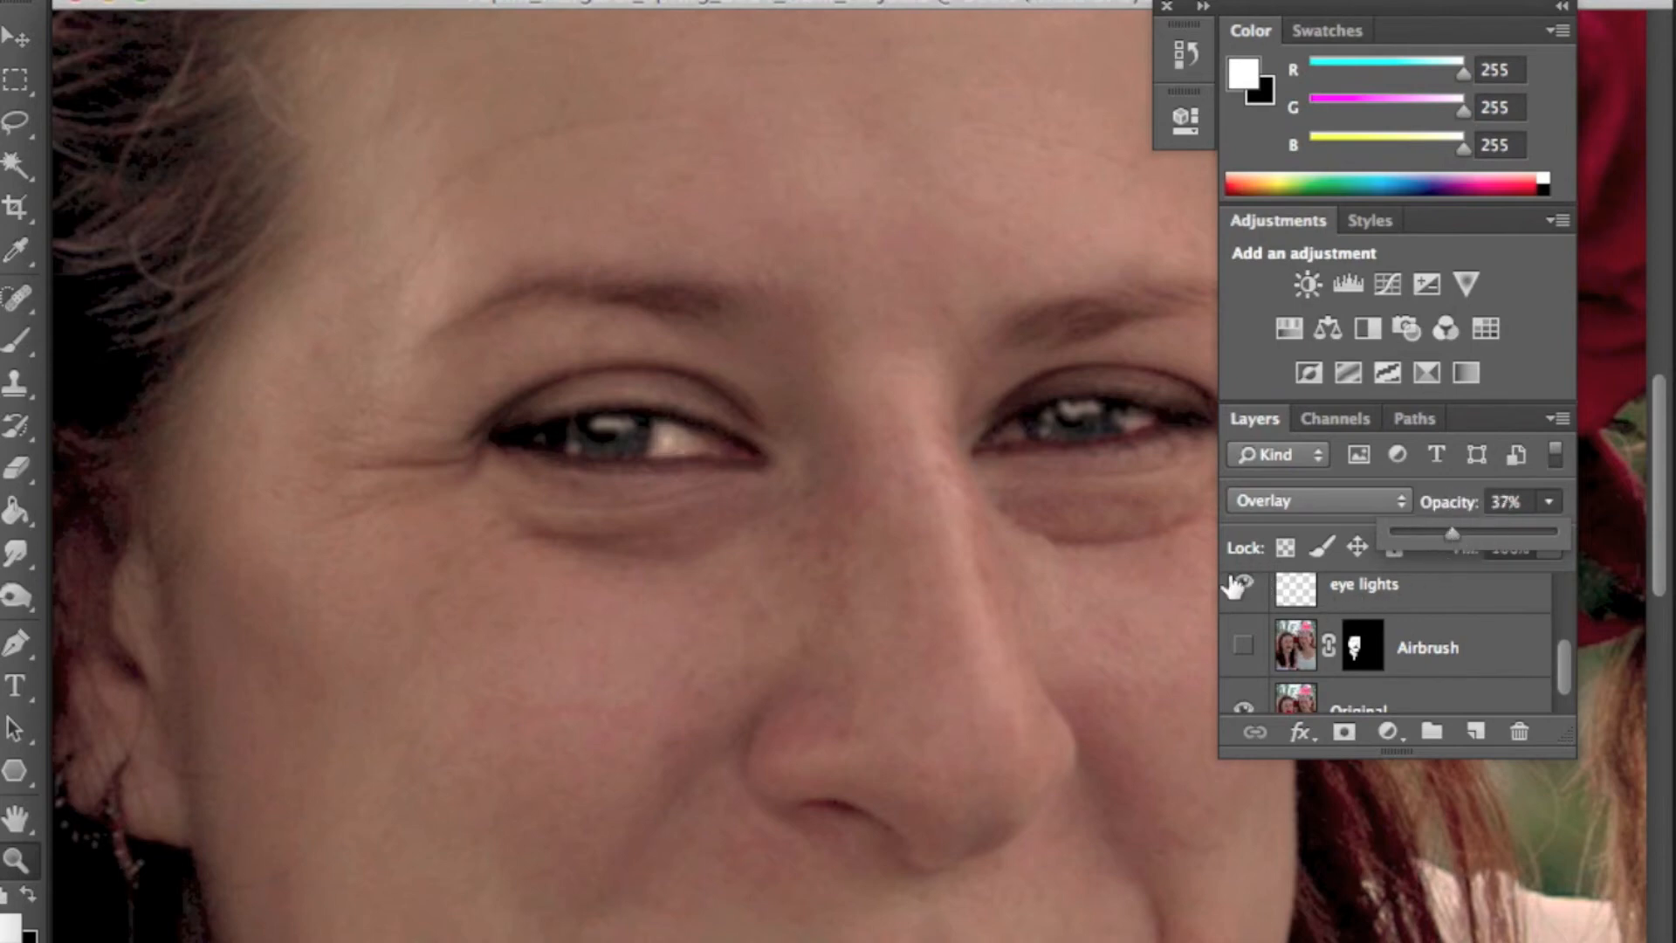
- Toggle the white of eye layer's visibility to compare the eye whites before and after
{"action": "scroll", "coordinate": [1263, 630], "scroll_direction": "up", "scroll_amount": 5}
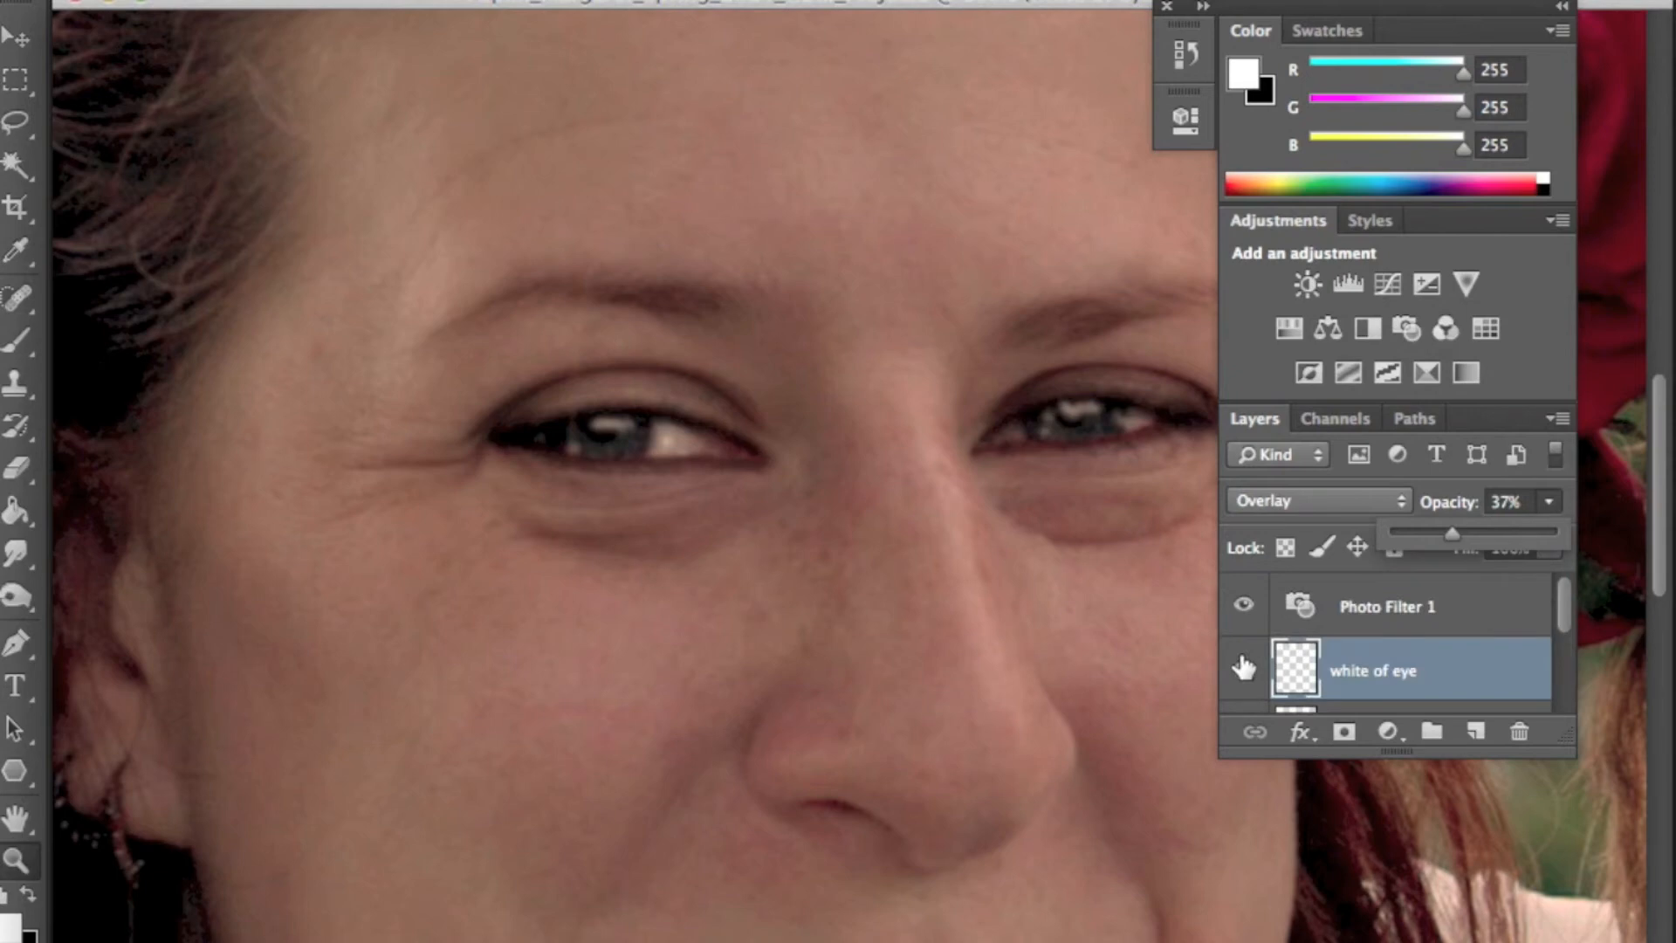
{"action": "left_click", "coordinate": [1241, 666]}
{"action": "left_click", "coordinate": [1239, 668]}
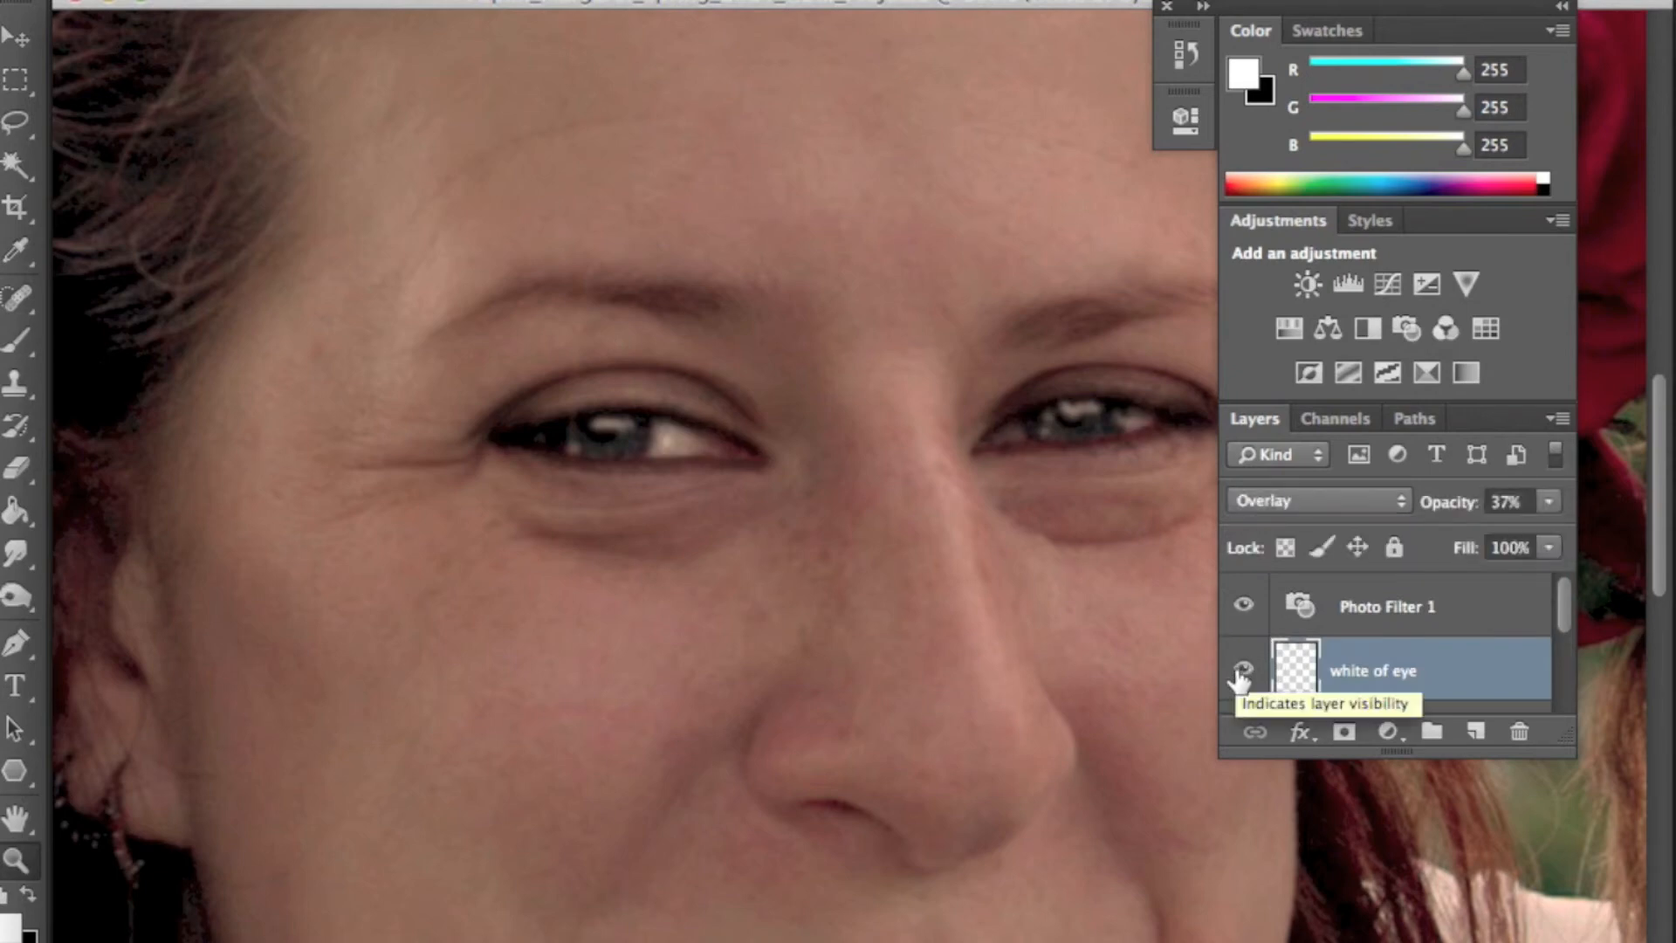
{"action": "left_click", "coordinate": [1239, 672]}
{"action": "left_click", "coordinate": [1240, 674]}
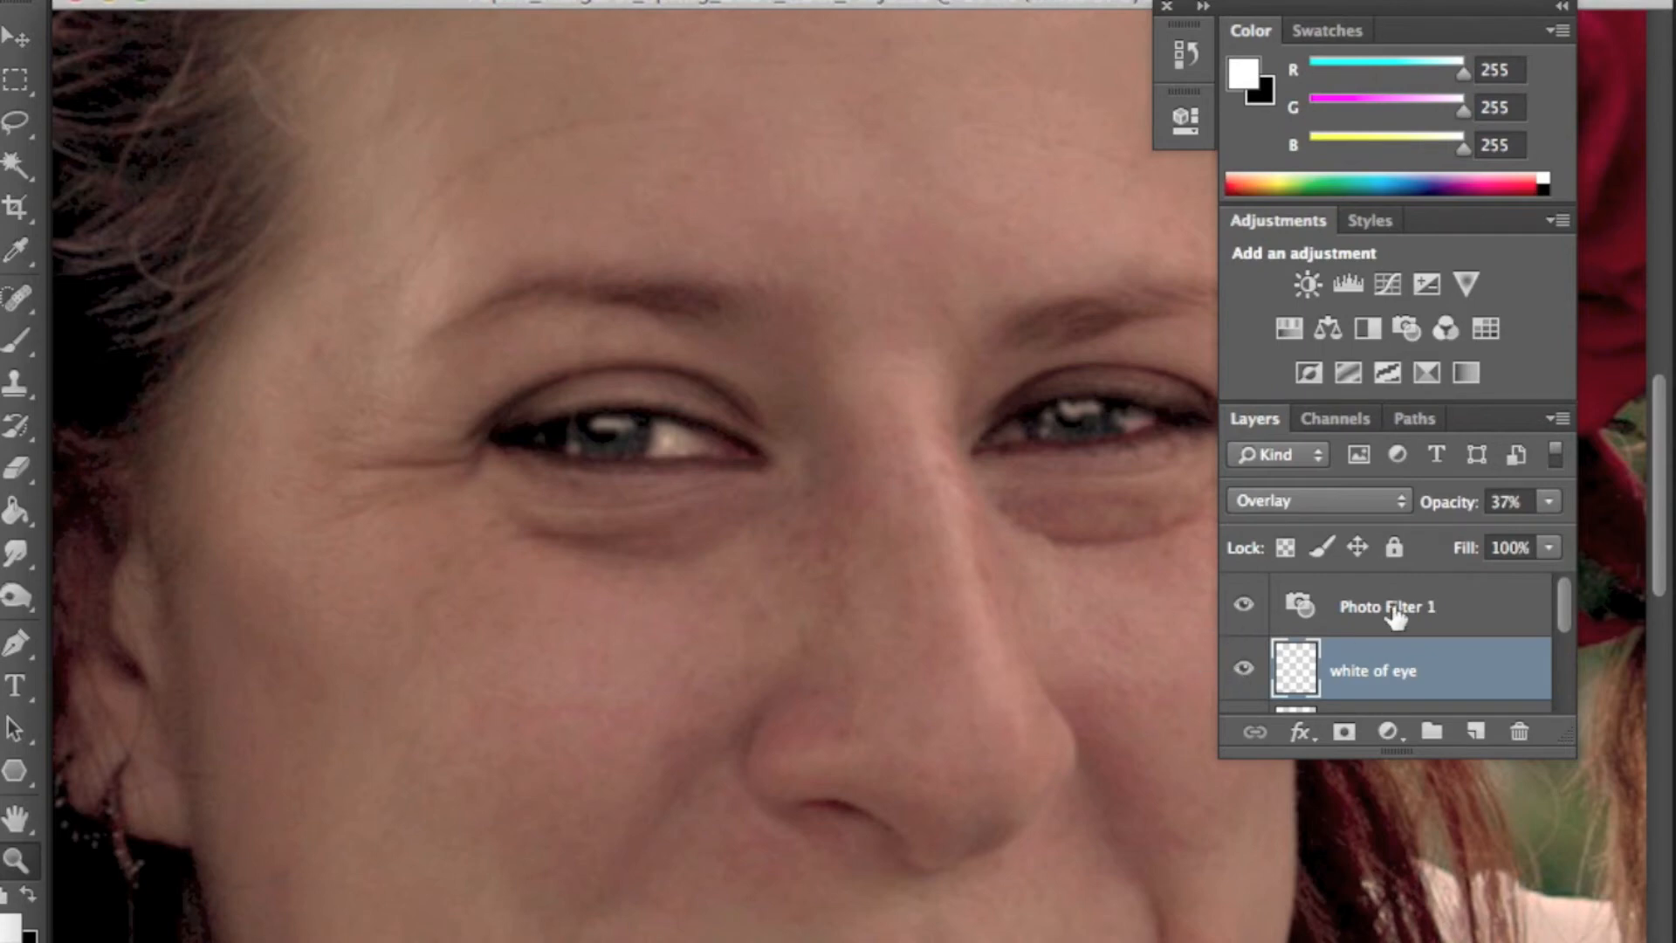
- Select the Original layer, zoom in on the lips, and darken the upper lip with the Burn tool
{"action": "scroll", "coordinate": [1394, 614], "scroll_direction": "down", "scroll_amount": 3}
{"action": "left_click", "coordinate": [1323, 694]}
{"action": "scroll", "coordinate": [939, 407], "scroll_direction": "down", "scroll_amount": 10}
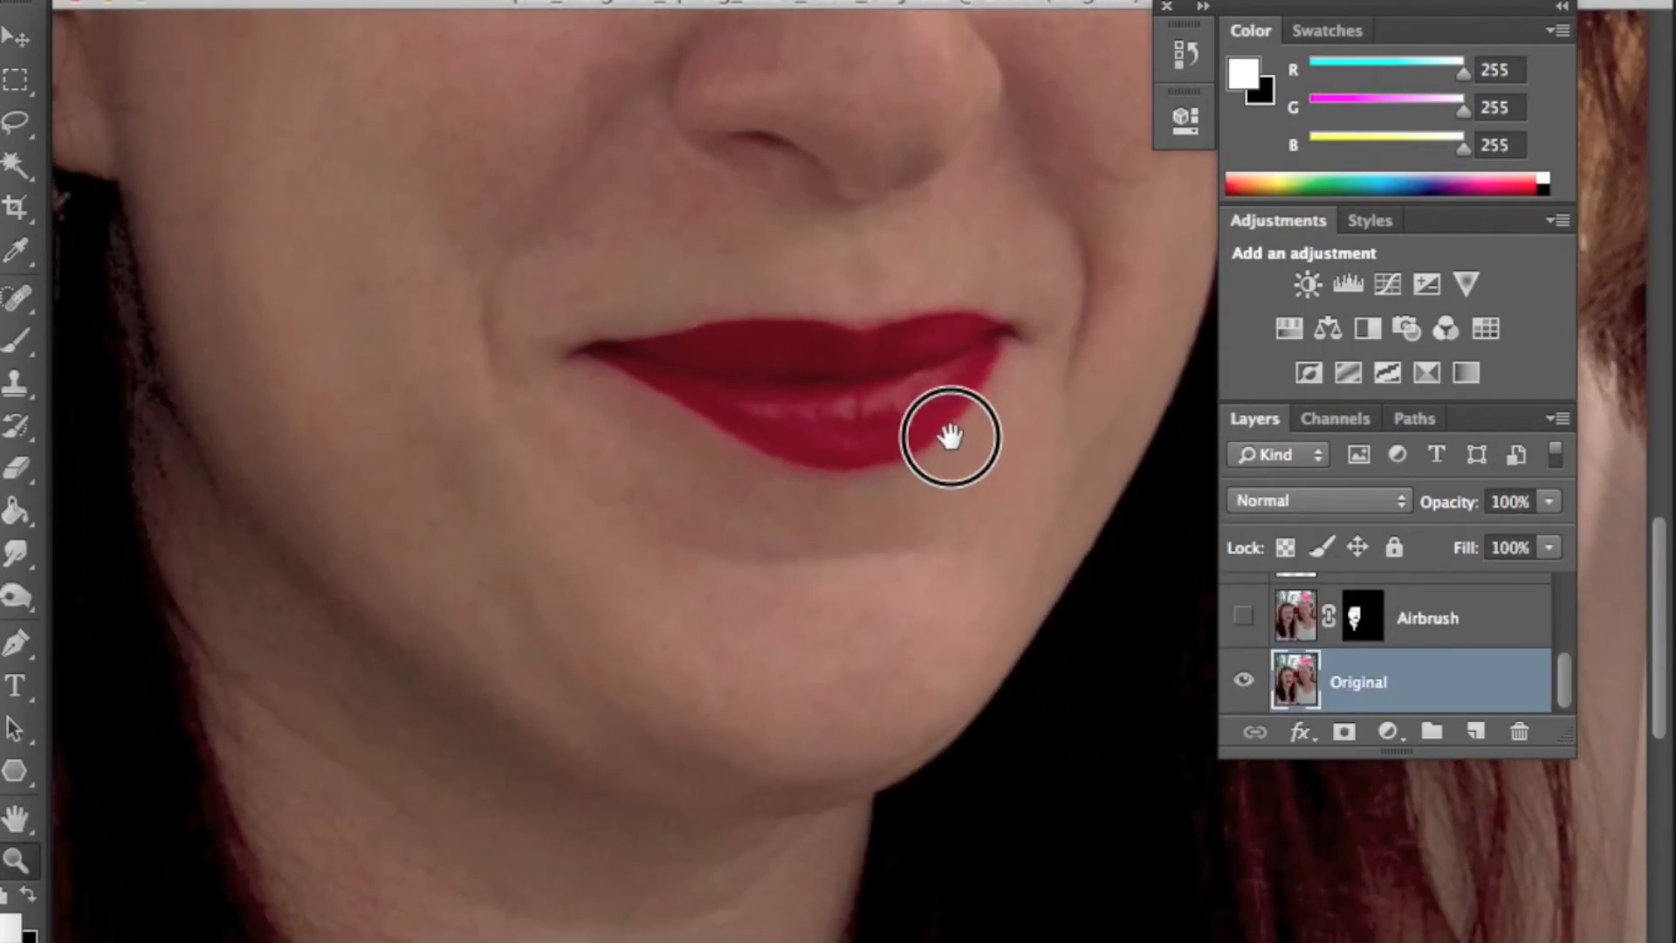
{"action": "left_click", "coordinate": [841, 383]}
{"action": "left_click", "coordinate": [870, 475]}
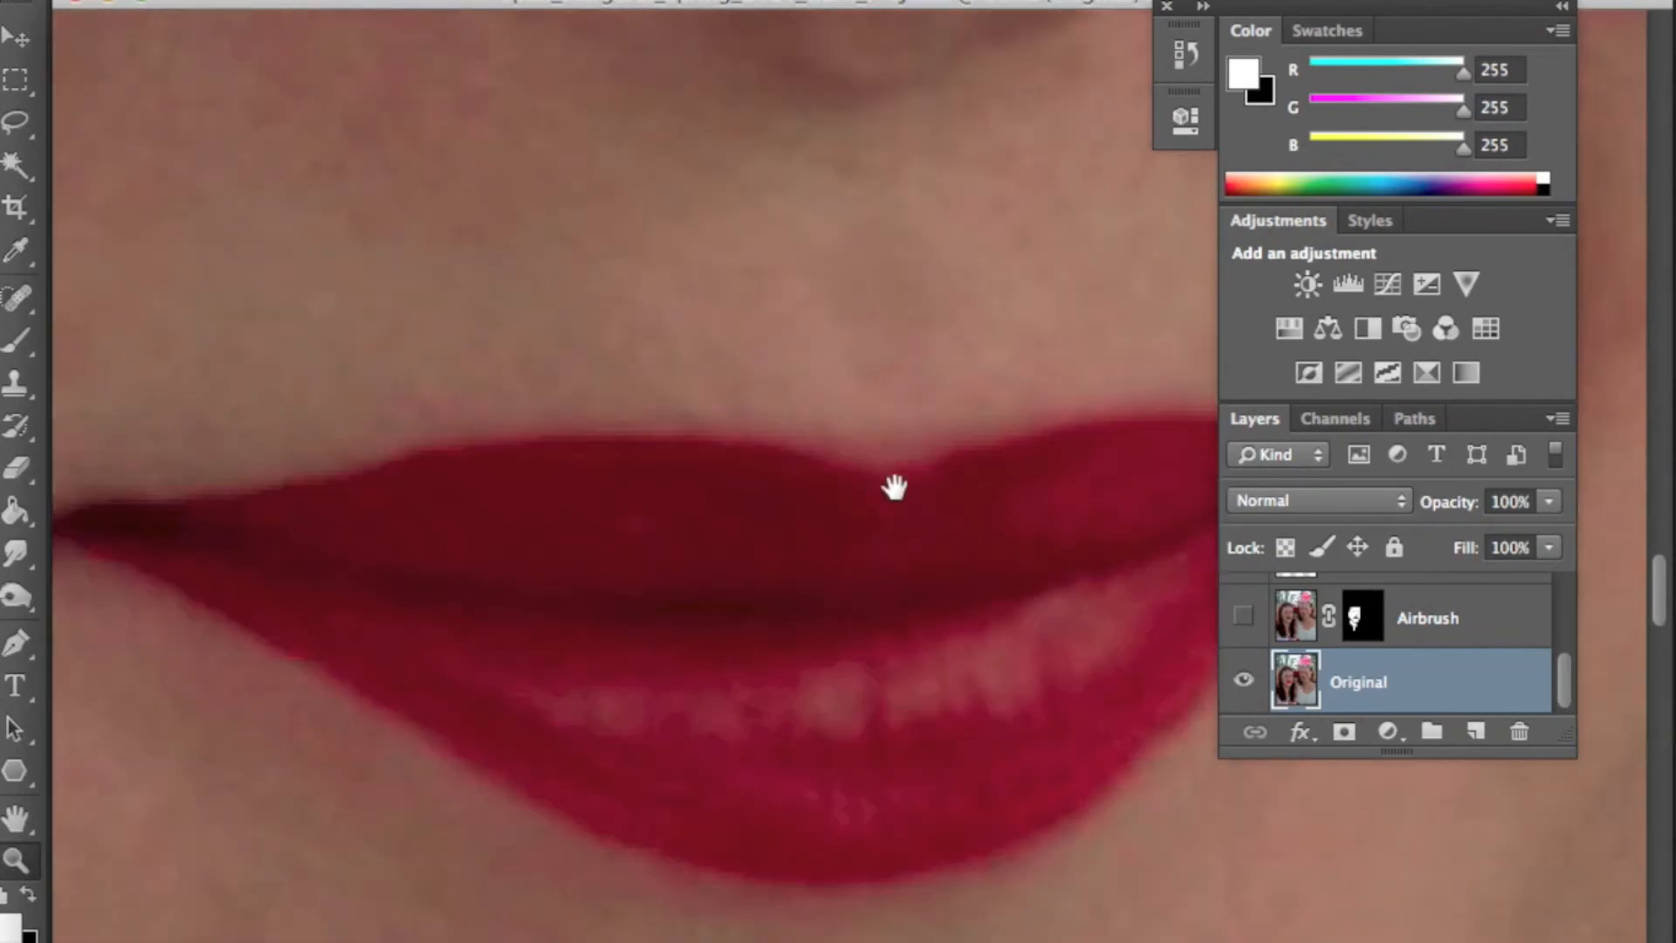
{"action": "left_click_drag", "start_coordinate": [874, 478], "coordinate": [823, 423]}
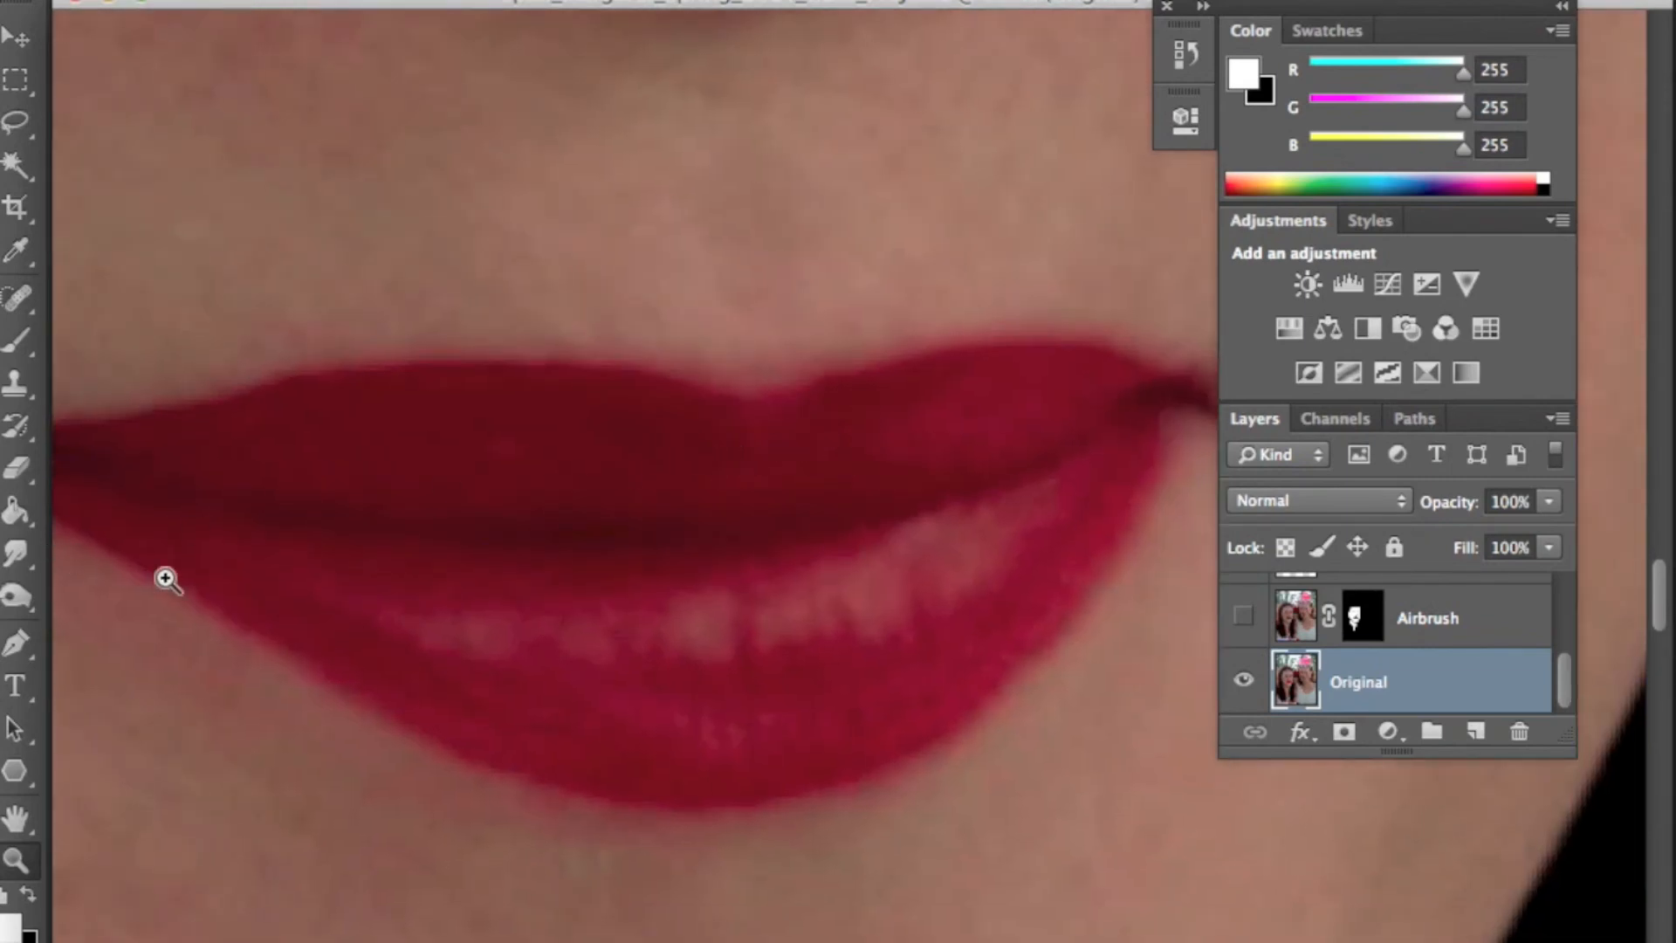
{"action": "left_click", "coordinate": [568, 588], "text": "alt"}
{"action": "left_click_drag", "start_coordinate": [999, 600], "coordinate": [877, 620]}
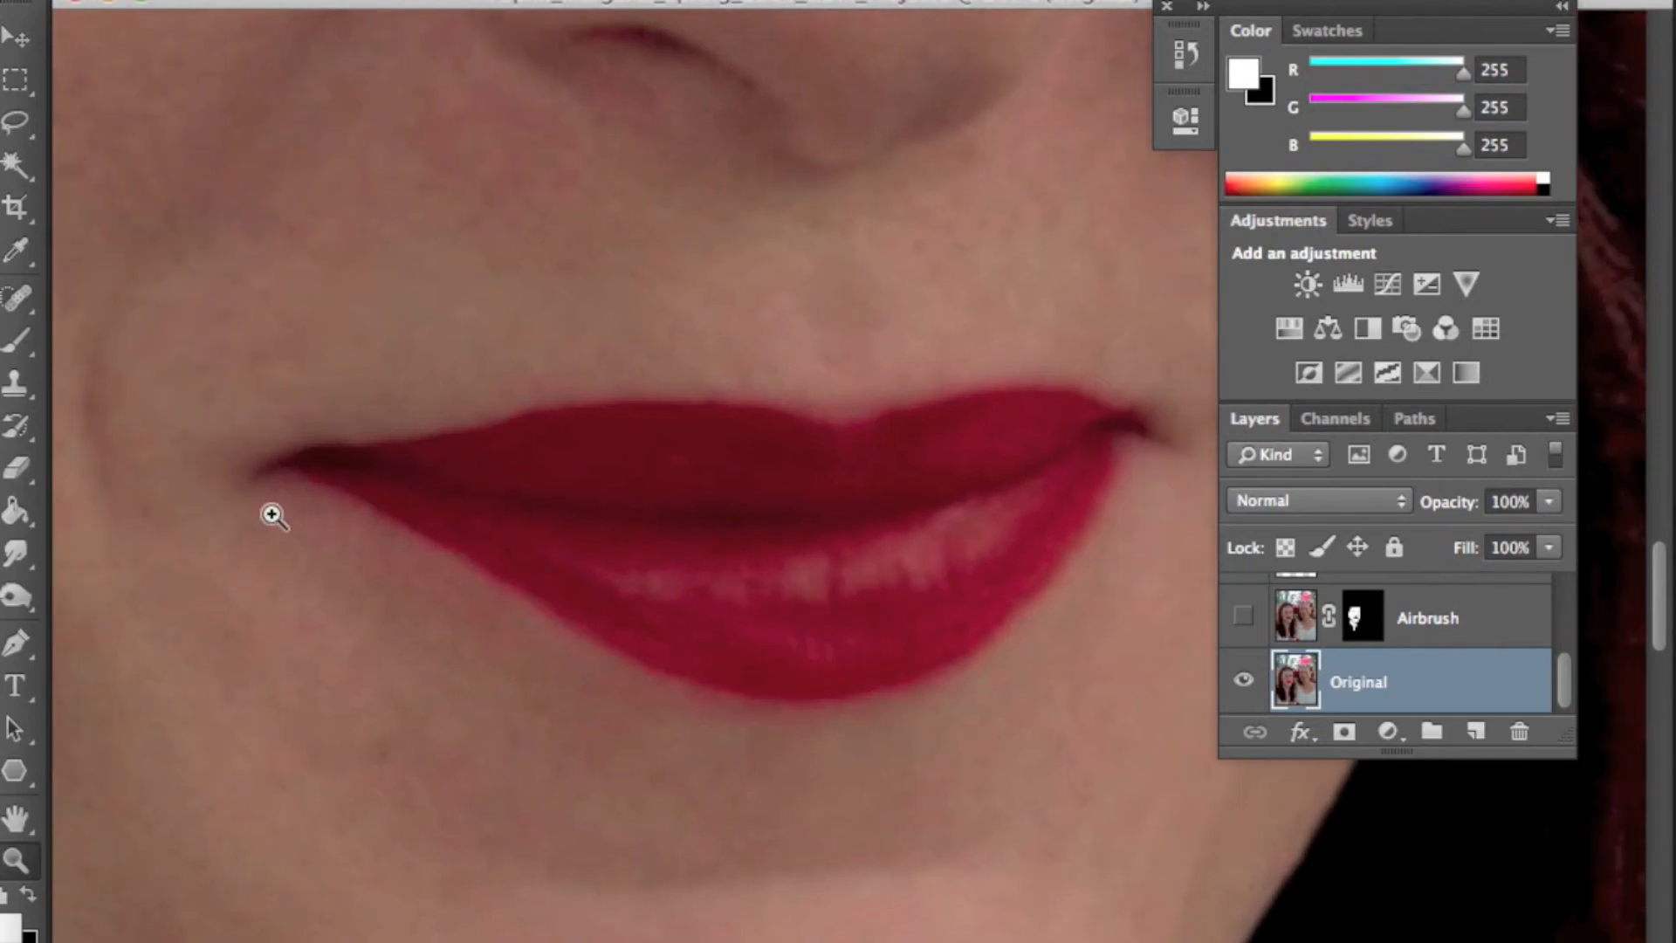
{"action": "left_click", "coordinate": [14, 556]}
{"action": "mouse_move", "coordinate": [13, 596]}
{"action": "left_mouse_down"}
{"action": "mouse_move", "coordinate": [109, 592]}
{"action": "mouse_move", "coordinate": [131, 649]}
{"action": "left_mouse_up"}
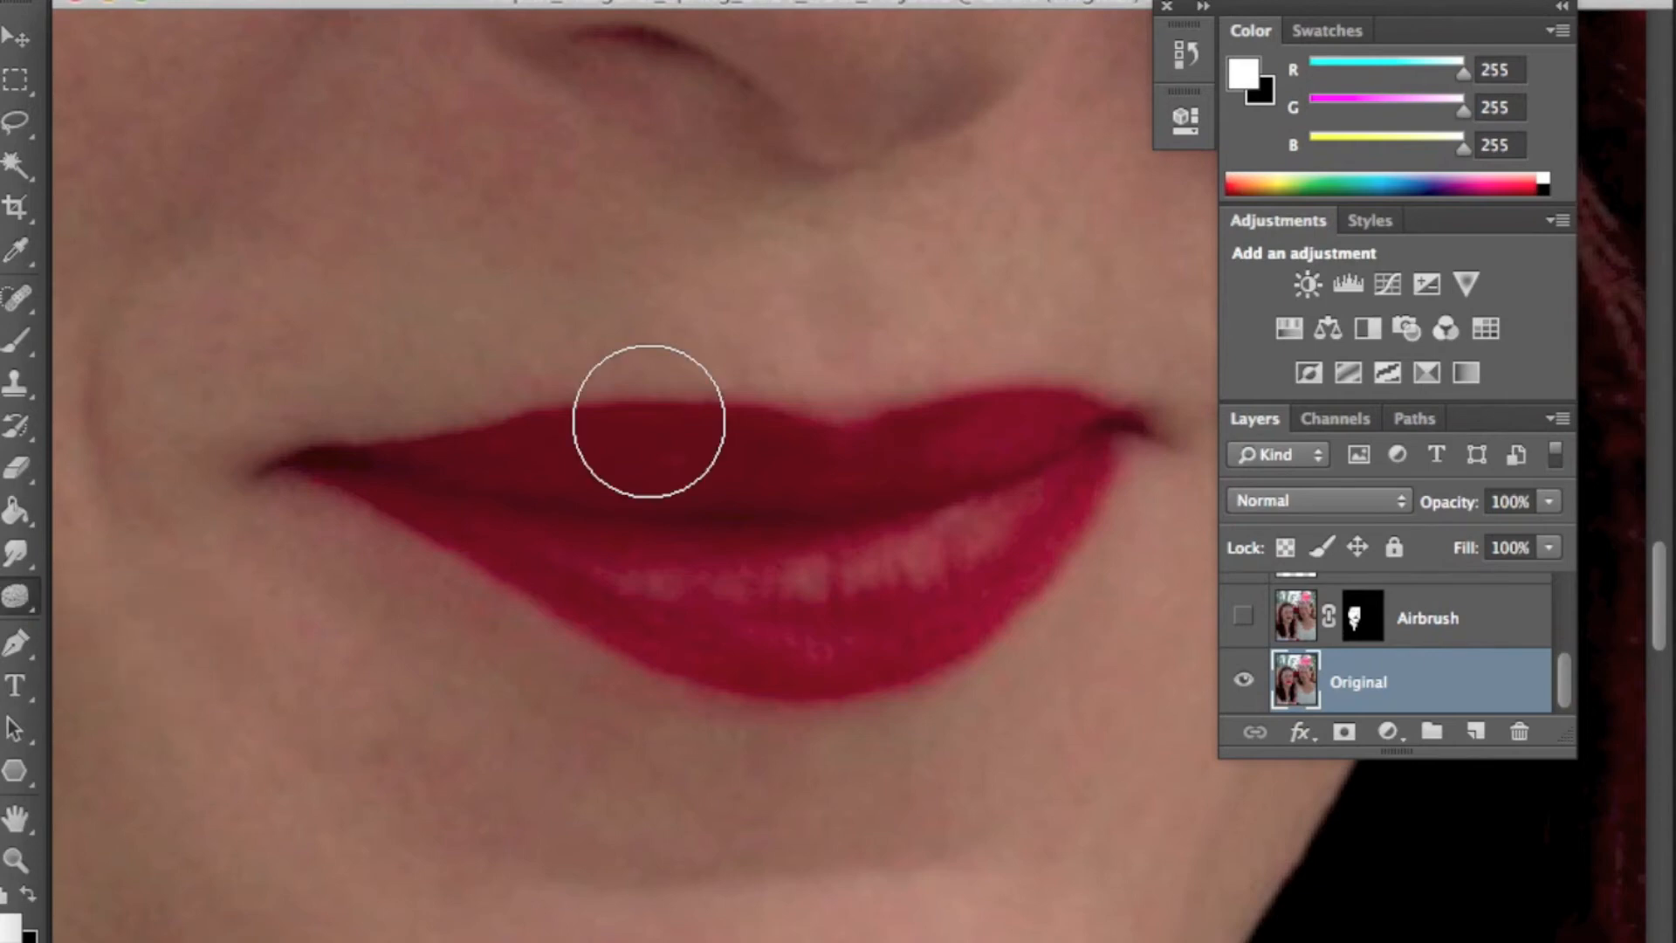
{"action": "mouse_move", "coordinate": [685, 593]}
{"action": "left_mouse_down"}
{"action": "mouse_move", "coordinate": [927, 543]}
{"action": "mouse_move", "coordinate": [825, 591]}
{"action": "mouse_move", "coordinate": [699, 569]}
{"action": "mouse_move", "coordinate": [1020, 525]}
{"action": "mouse_move", "coordinate": [807, 495]}
{"action": "mouse_move", "coordinate": [638, 495]}
{"action": "mouse_move", "coordinate": [1064, 489]}
{"action": "mouse_move", "coordinate": [498, 504]}
{"action": "left_mouse_up"}
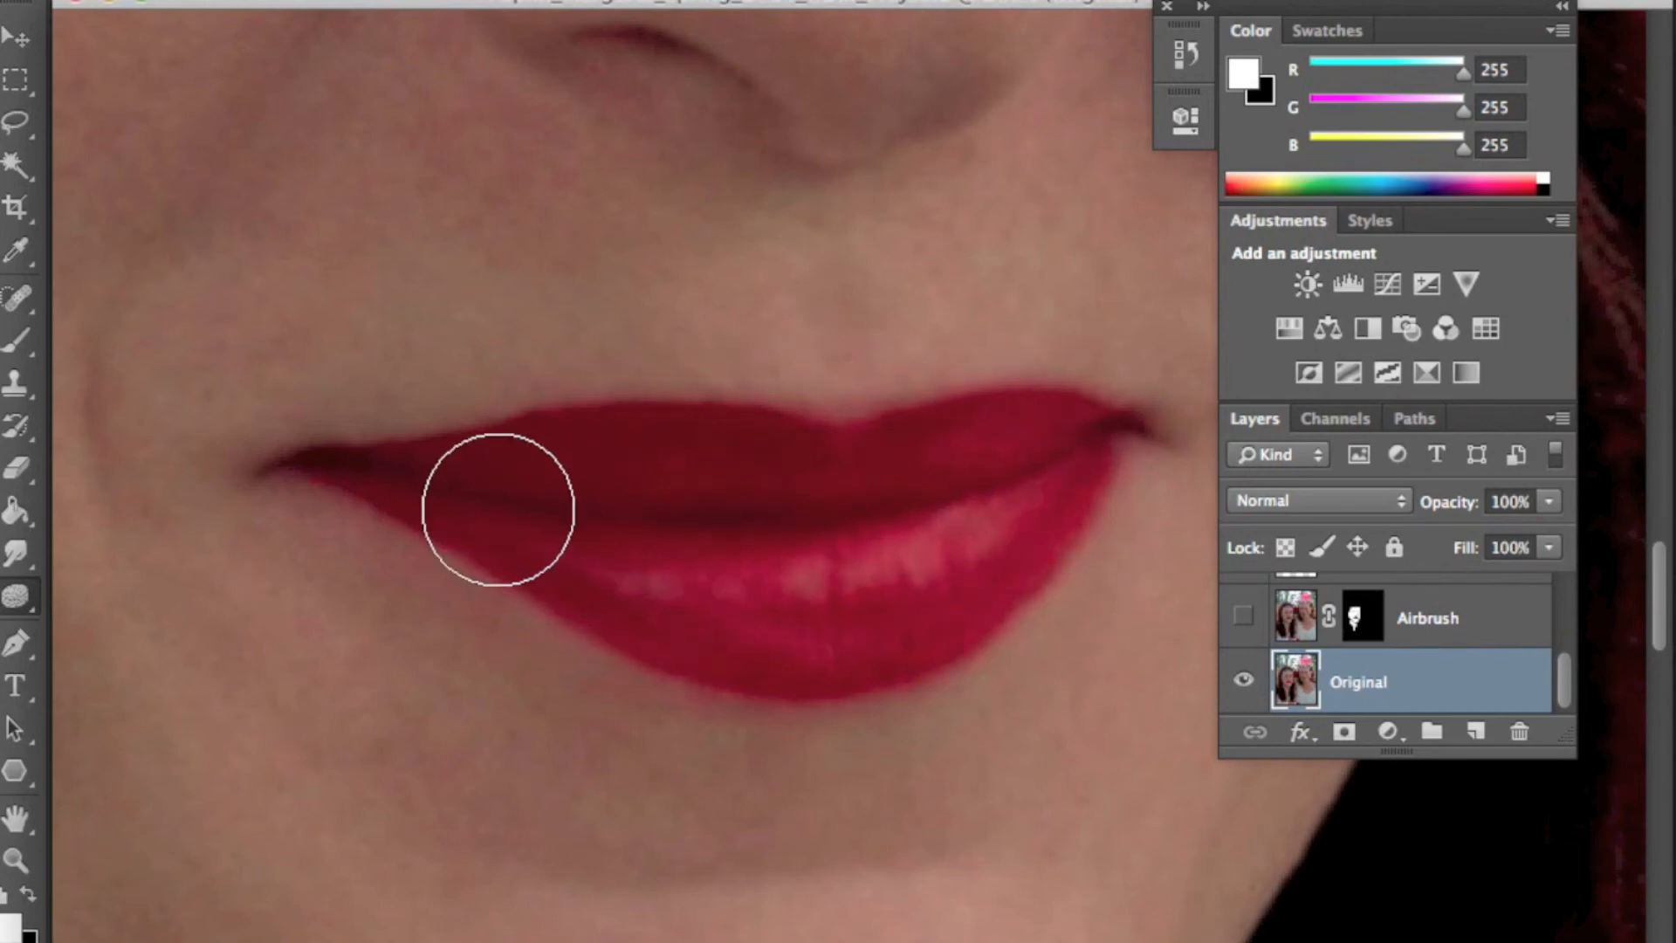
- Brighten the highlights on the lower lip with the Dodge tool using a smaller brush
{"action": "left_click", "coordinate": [29, 604]}
{"action": "left_click", "coordinate": [120, 590]}
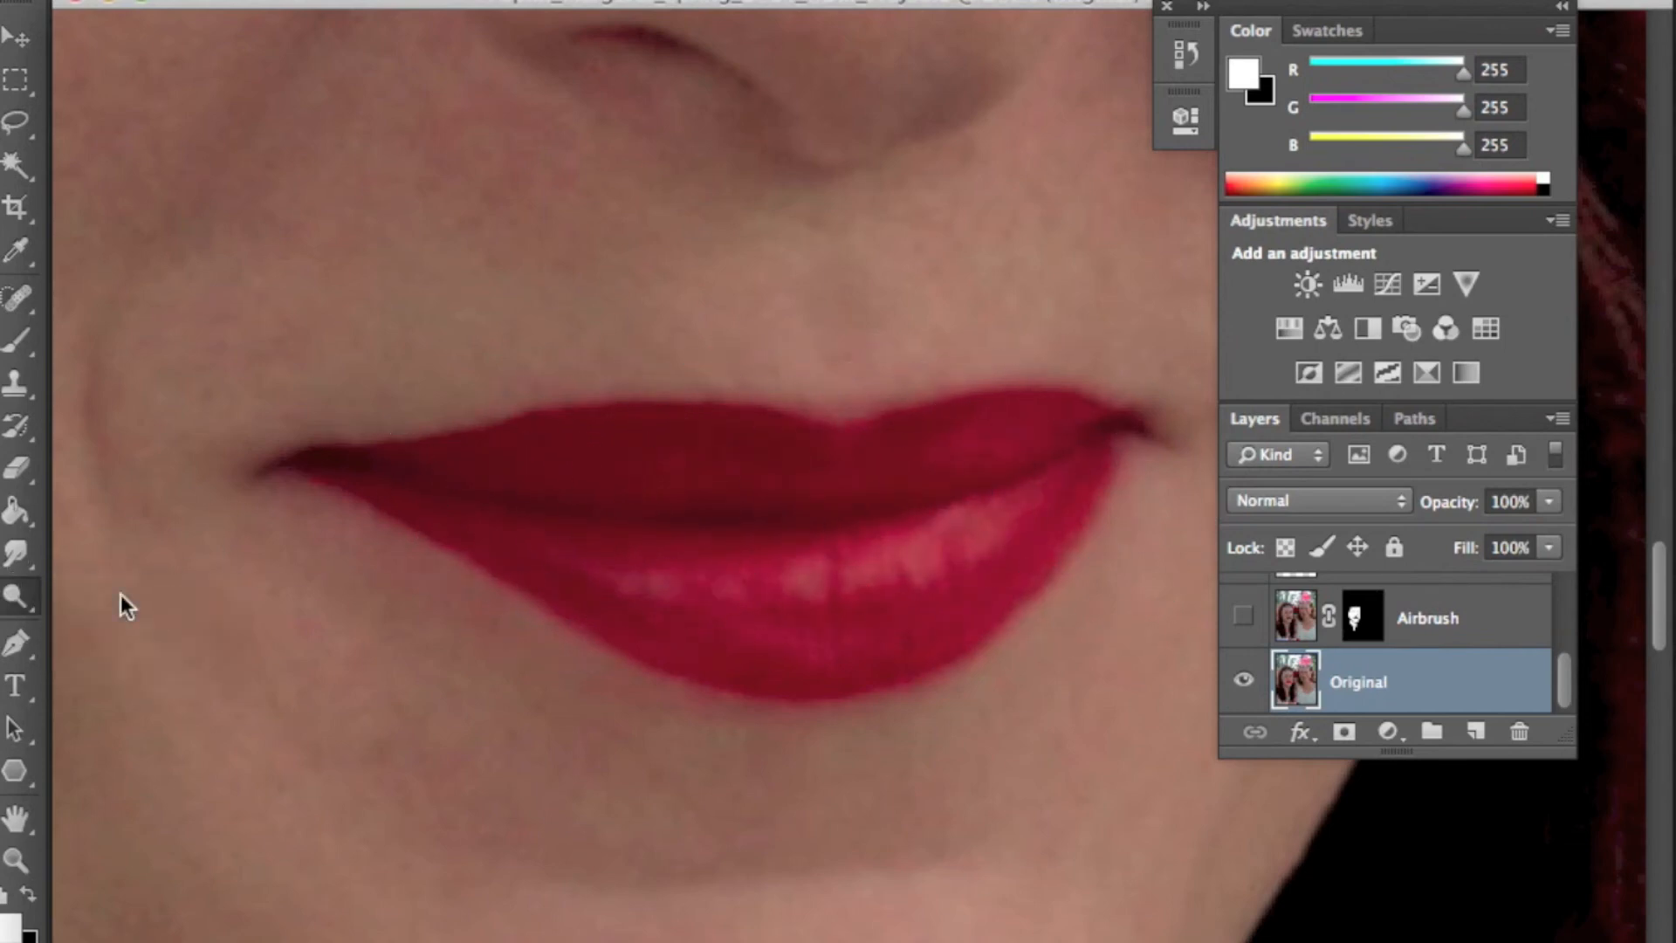
{"action": "key", "text": "p"}
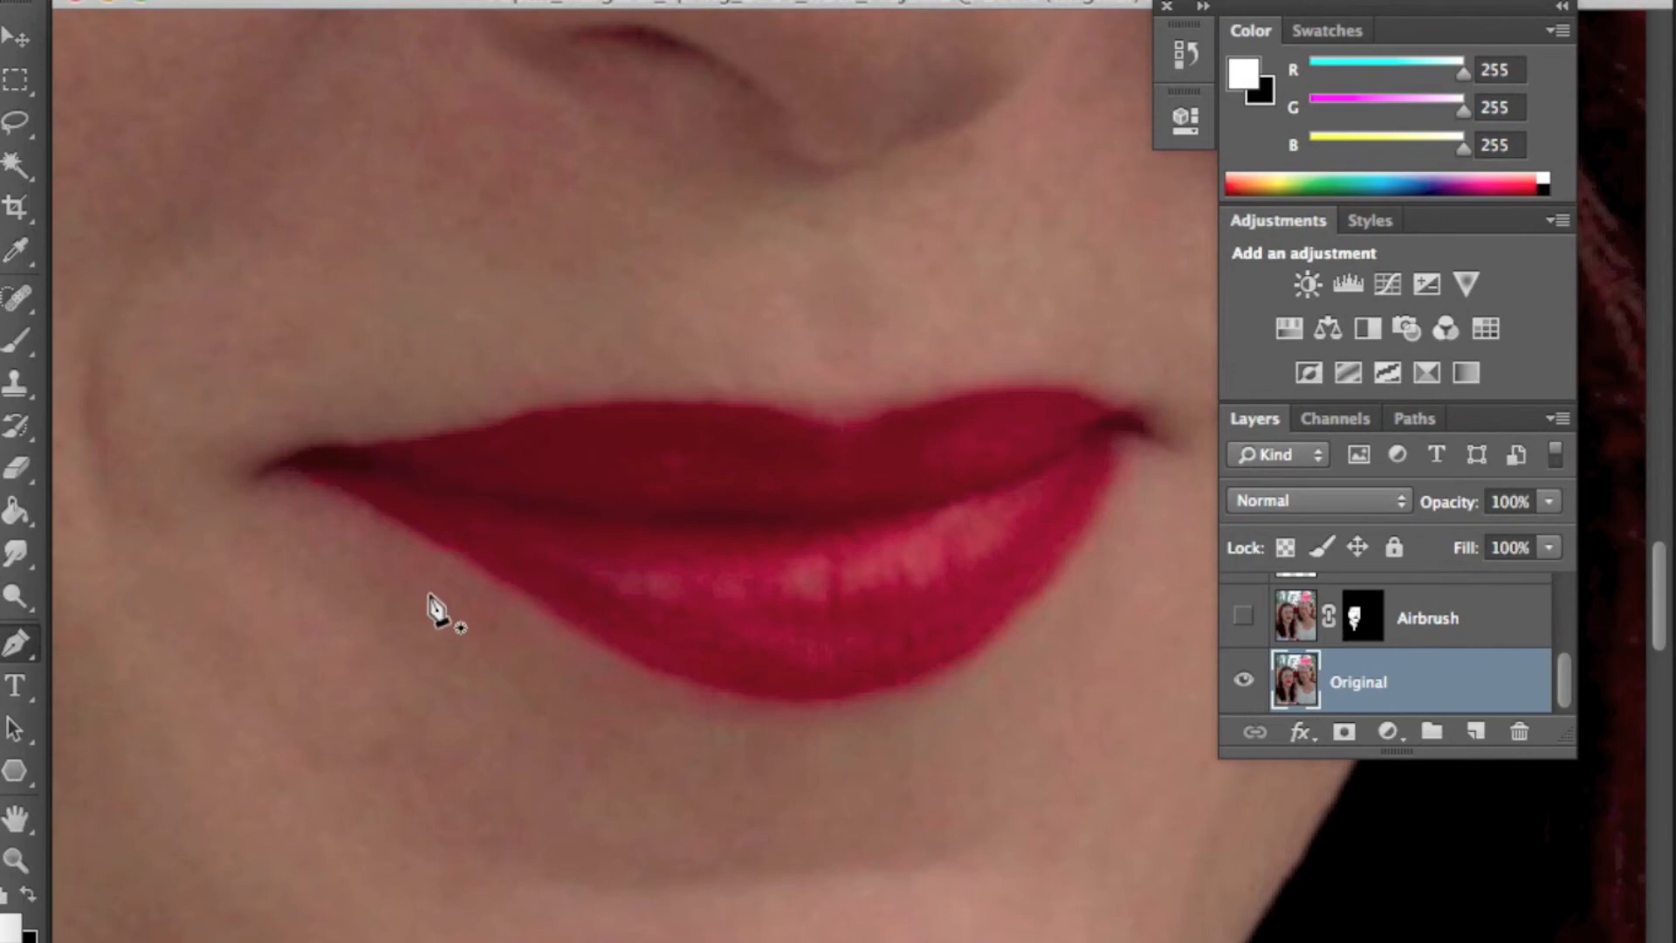
{"action": "left_click", "coordinate": [14, 595]}
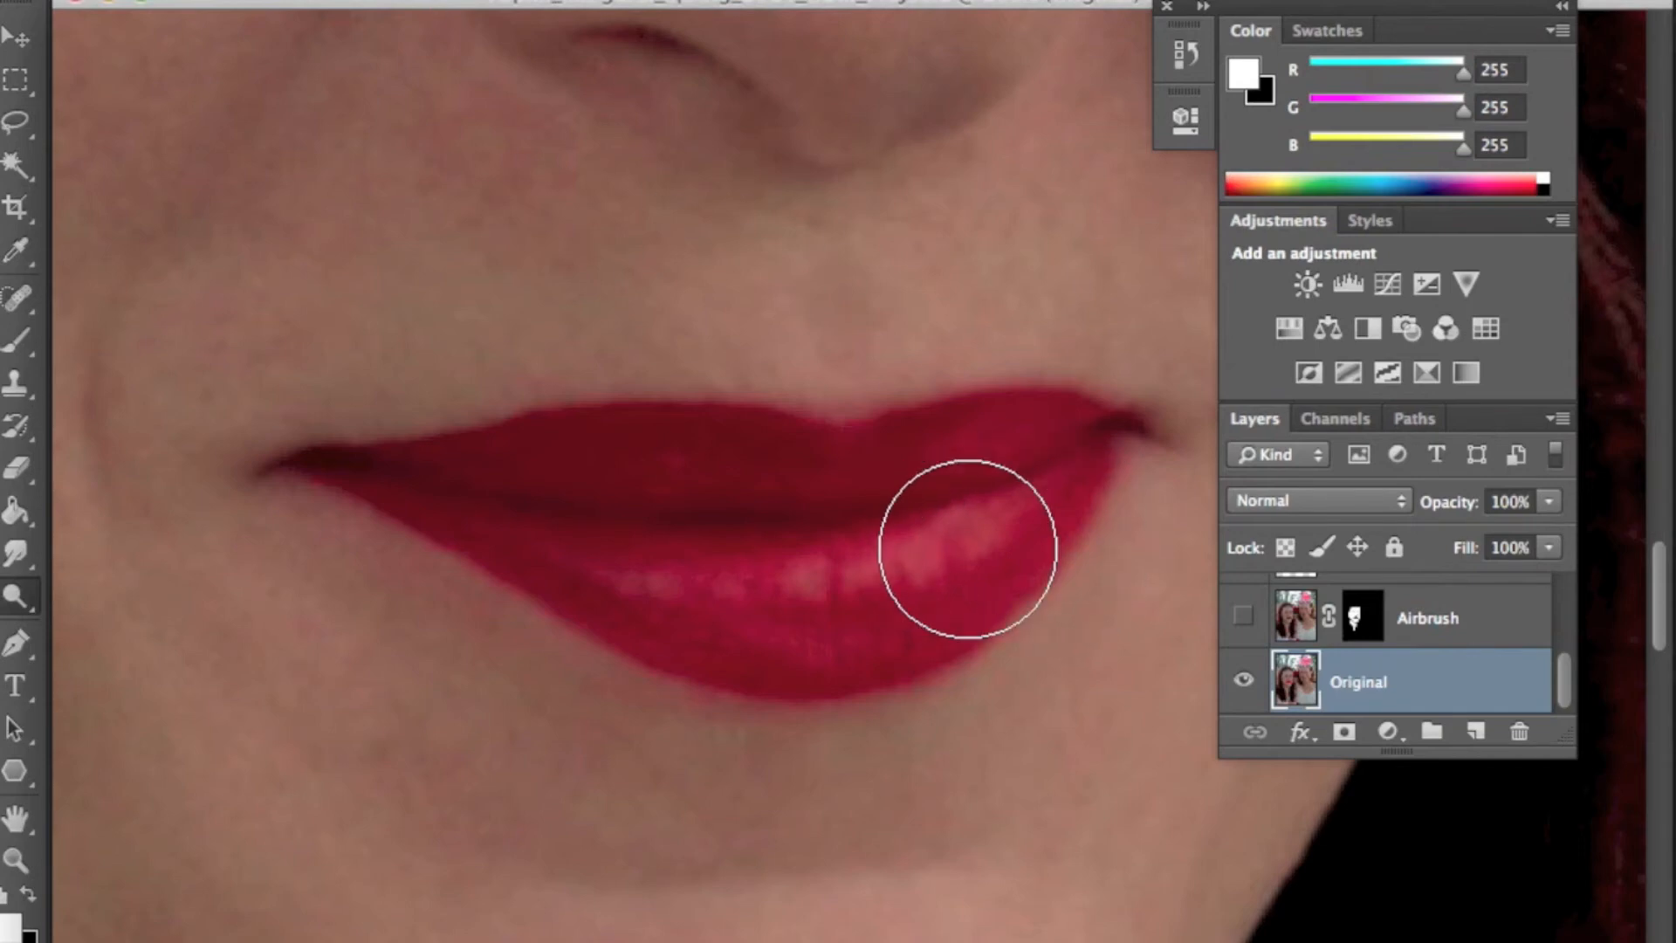
{"action": "key", "text": "["}
{"action": "mouse_move", "coordinate": [954, 556]}
{"action": "left_mouse_down"}
{"action": "mouse_move", "coordinate": [894, 576]}
{"action": "mouse_move", "coordinate": [921, 535]}
{"action": "left_mouse_up"}
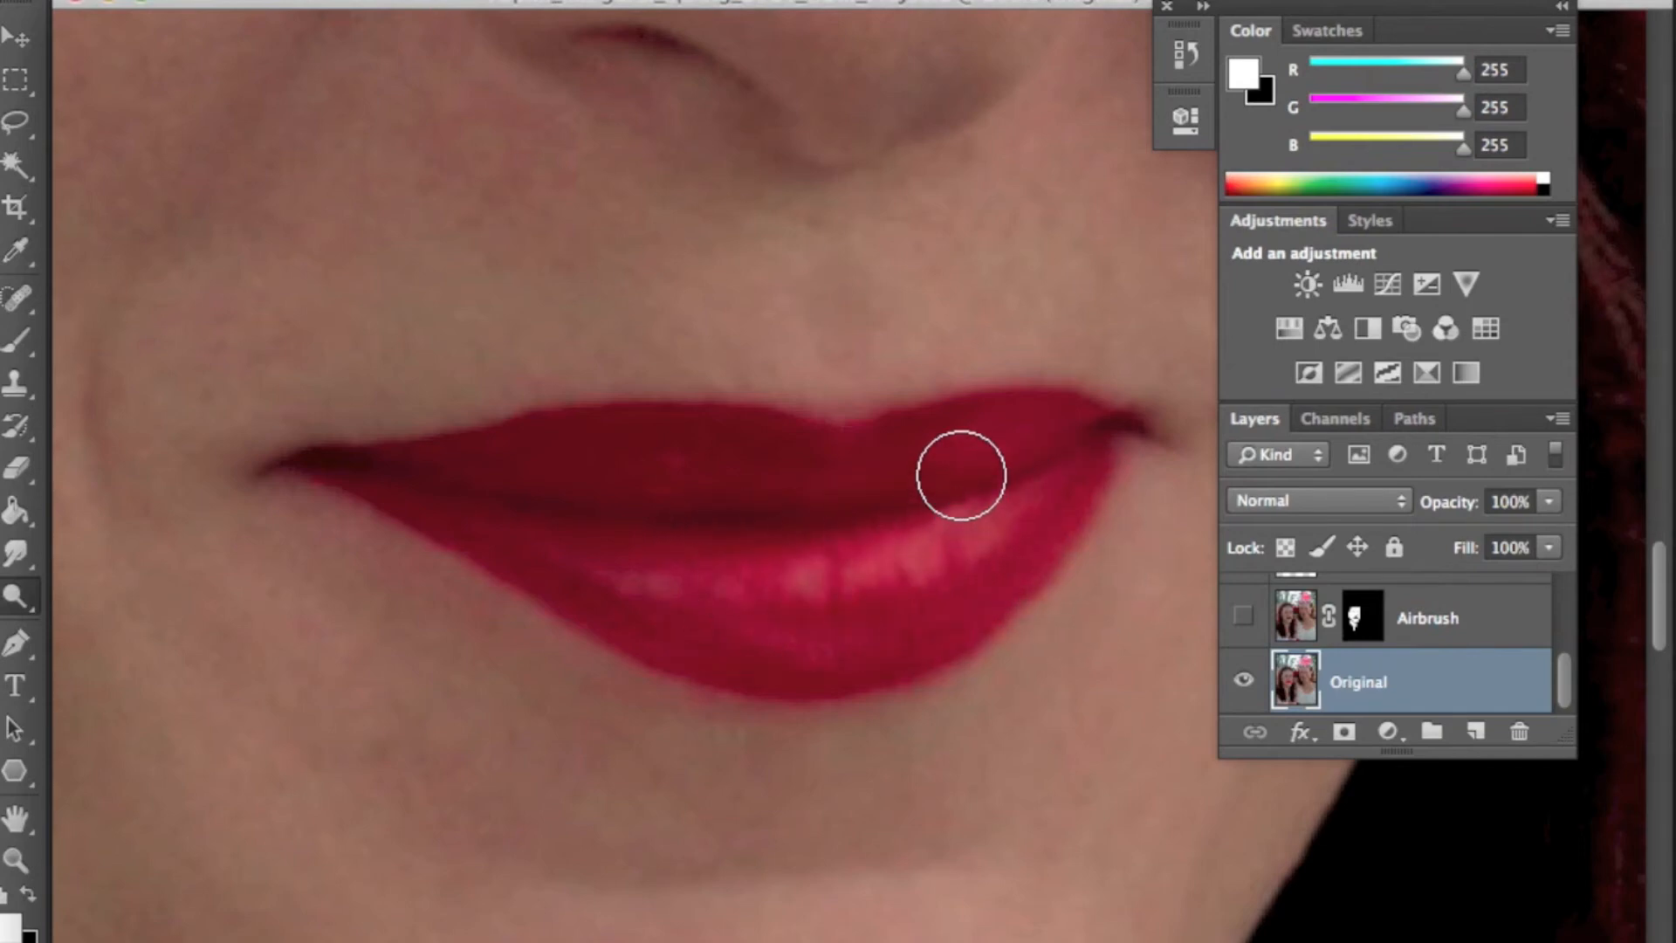
{"action": "left_click_drag", "start_coordinate": [912, 476], "coordinate": [812, 479]}
{"action": "left_click_drag", "start_coordinate": [1003, 458], "coordinate": [665, 491]}
{"action": "left_click_drag", "start_coordinate": [940, 550], "coordinate": [674, 576]}
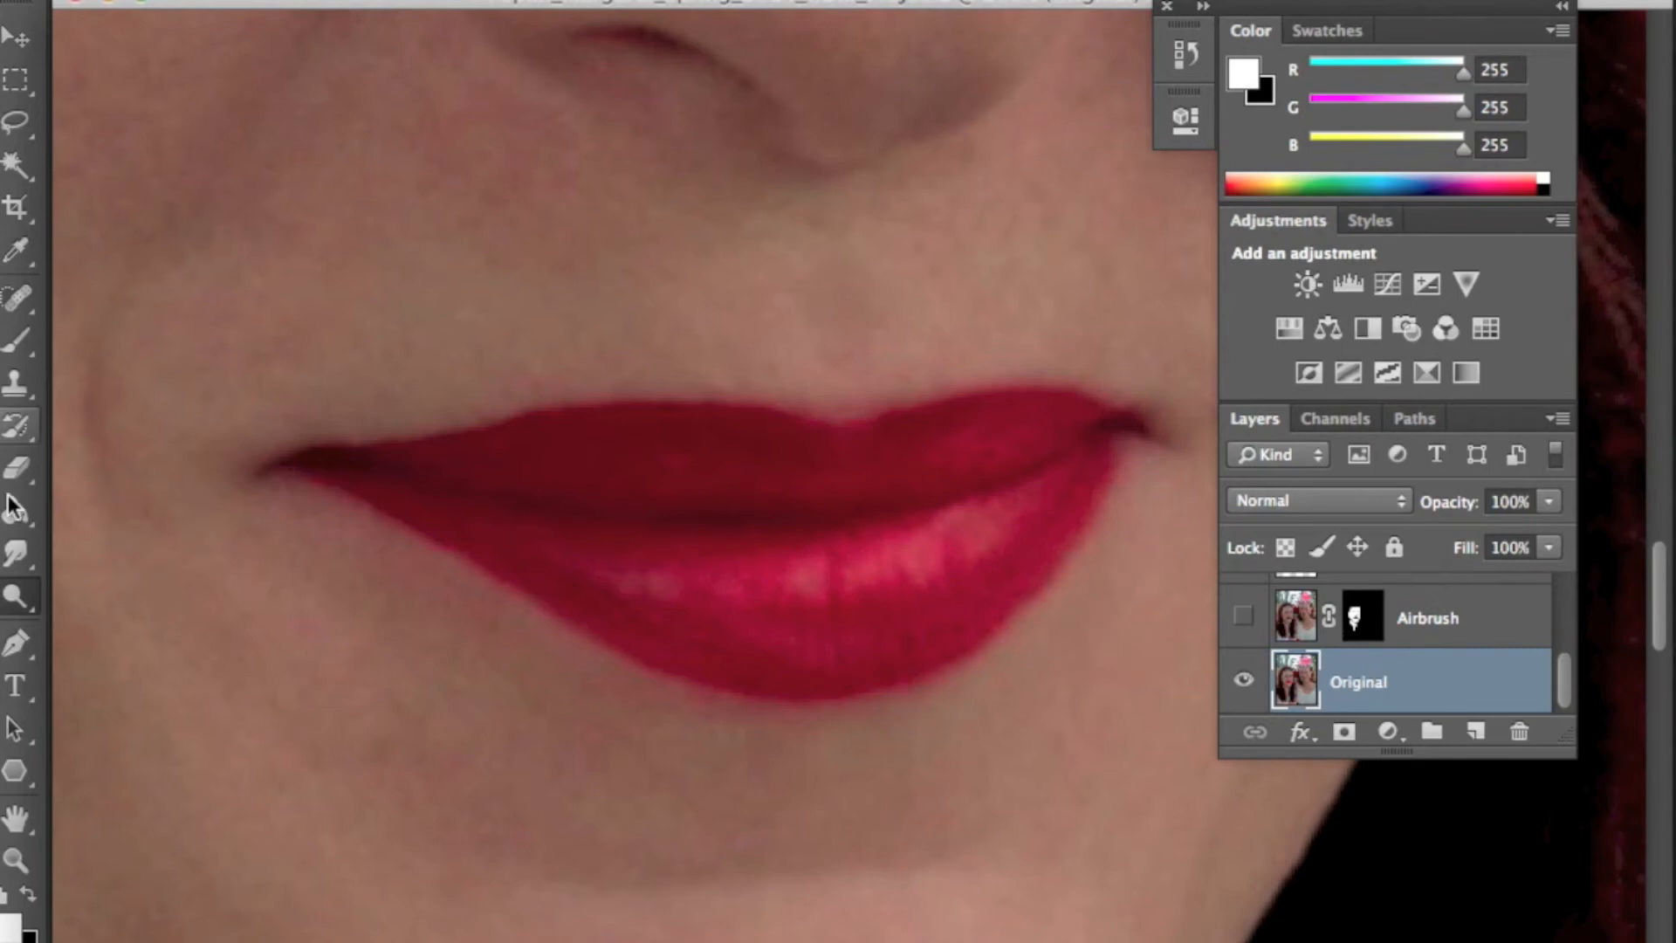
- Deepen the colour along the whole upper lip with one more toning stroke
{"action": "left_click_drag", "start_coordinate": [28, 602], "coordinate": [108, 625]}
{"action": "mouse_move", "coordinate": [378, 468]}
{"action": "left_mouse_down"}
{"action": "mouse_move", "coordinate": [623, 501]}
{"action": "mouse_move", "coordinate": [899, 509]}
{"action": "mouse_move", "coordinate": [1103, 428]}
{"action": "left_mouse_up"}
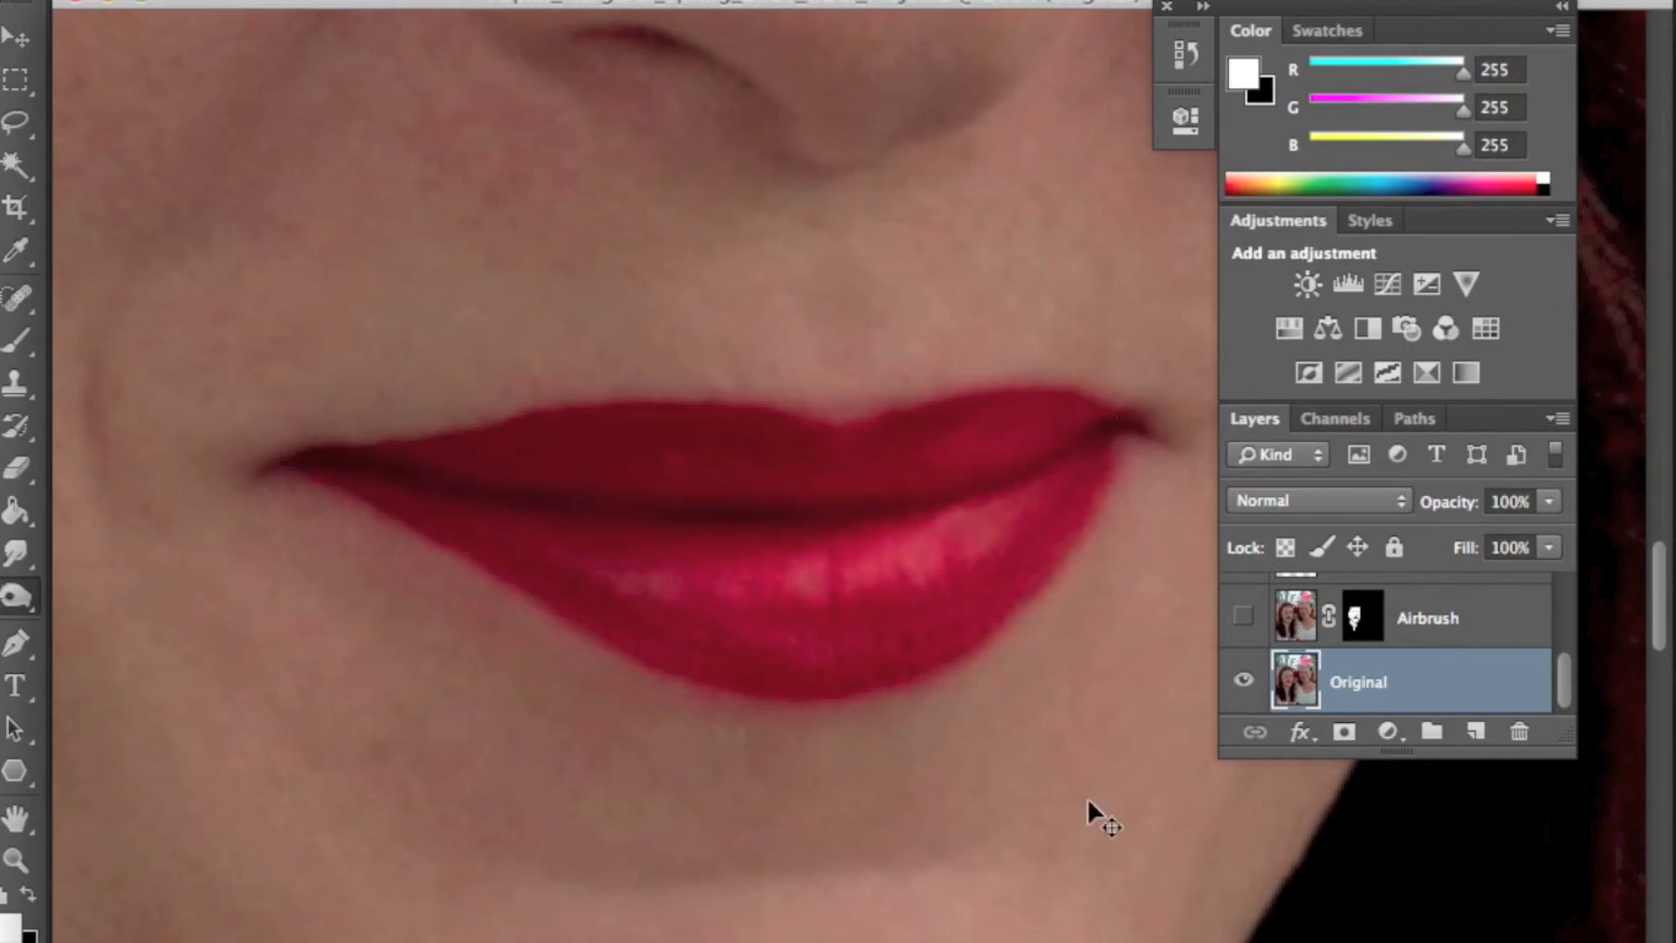
{"action": "key", "text": "super+0"}
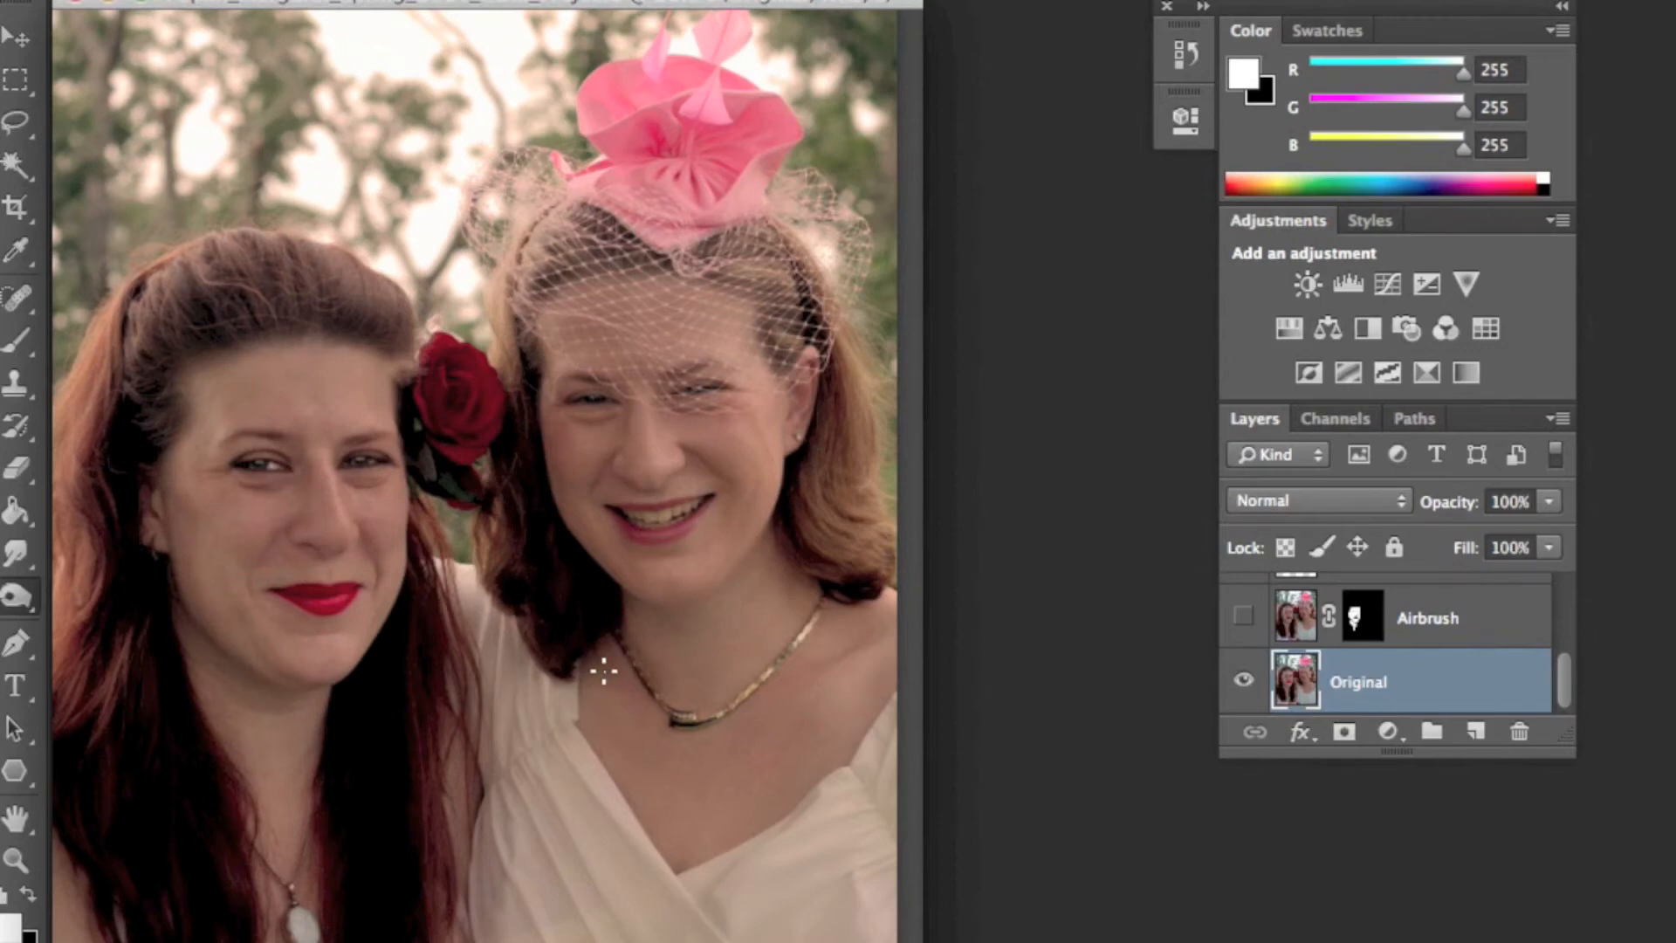
- Reset the default colours, zoom in on the left woman's face, and add a new layer named eyeshadow above the white of eye layer
{"action": "left_click", "coordinate": [21, 887]}
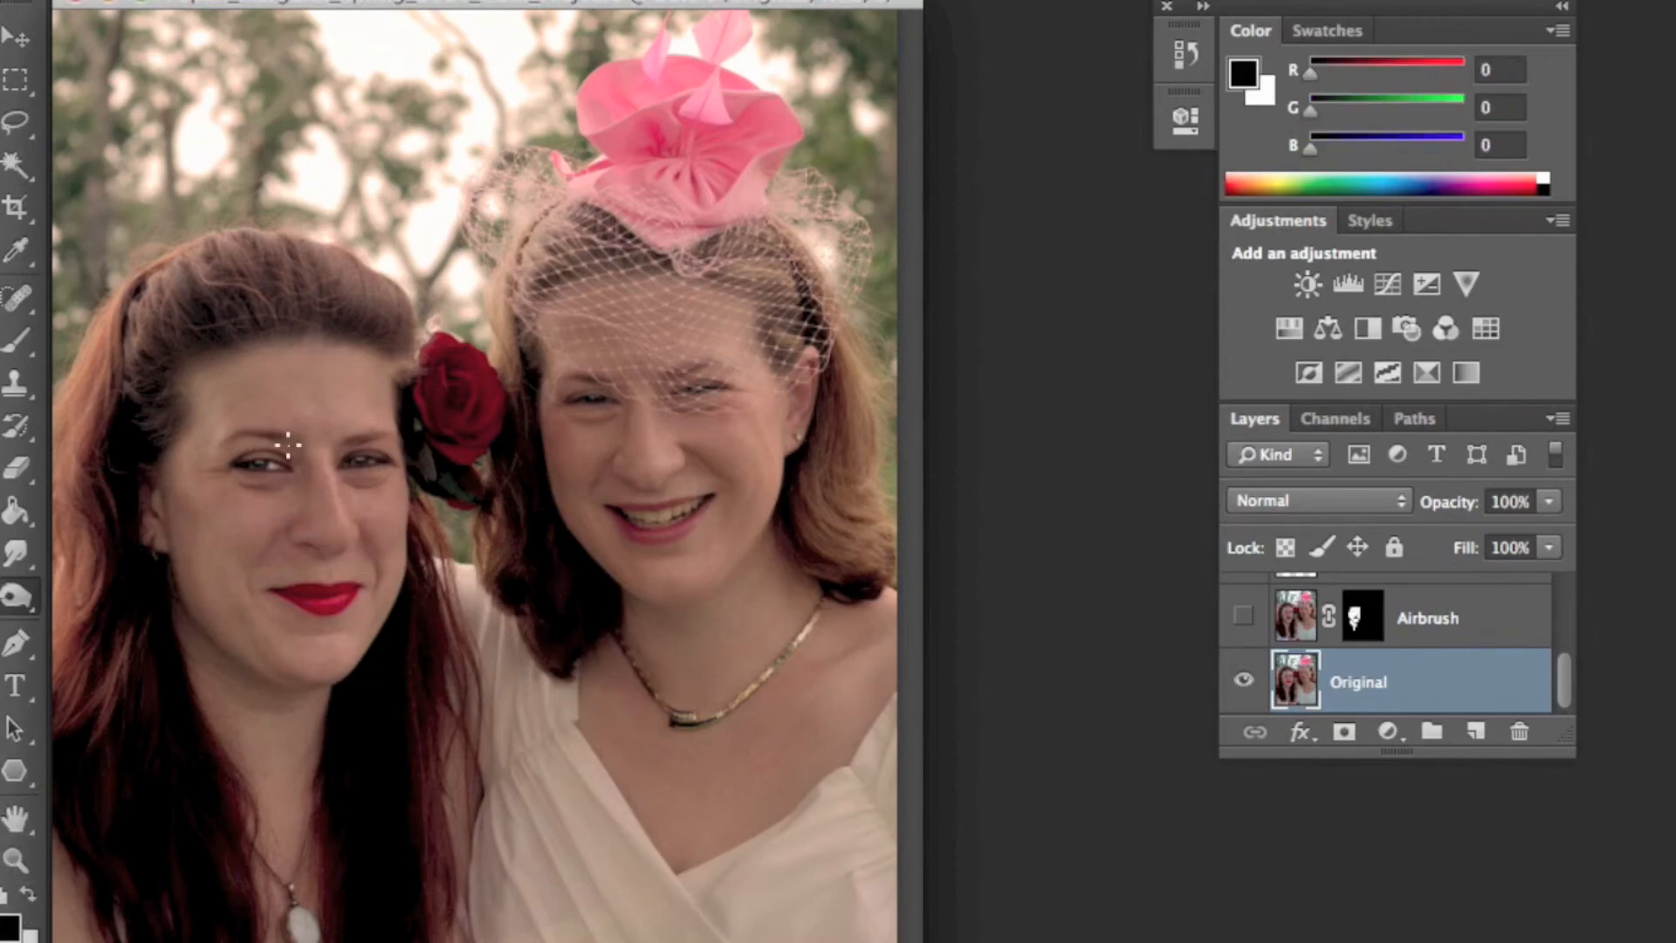
{"action": "left_click", "coordinate": [17, 860]}
{"action": "left_click", "coordinate": [294, 468]}
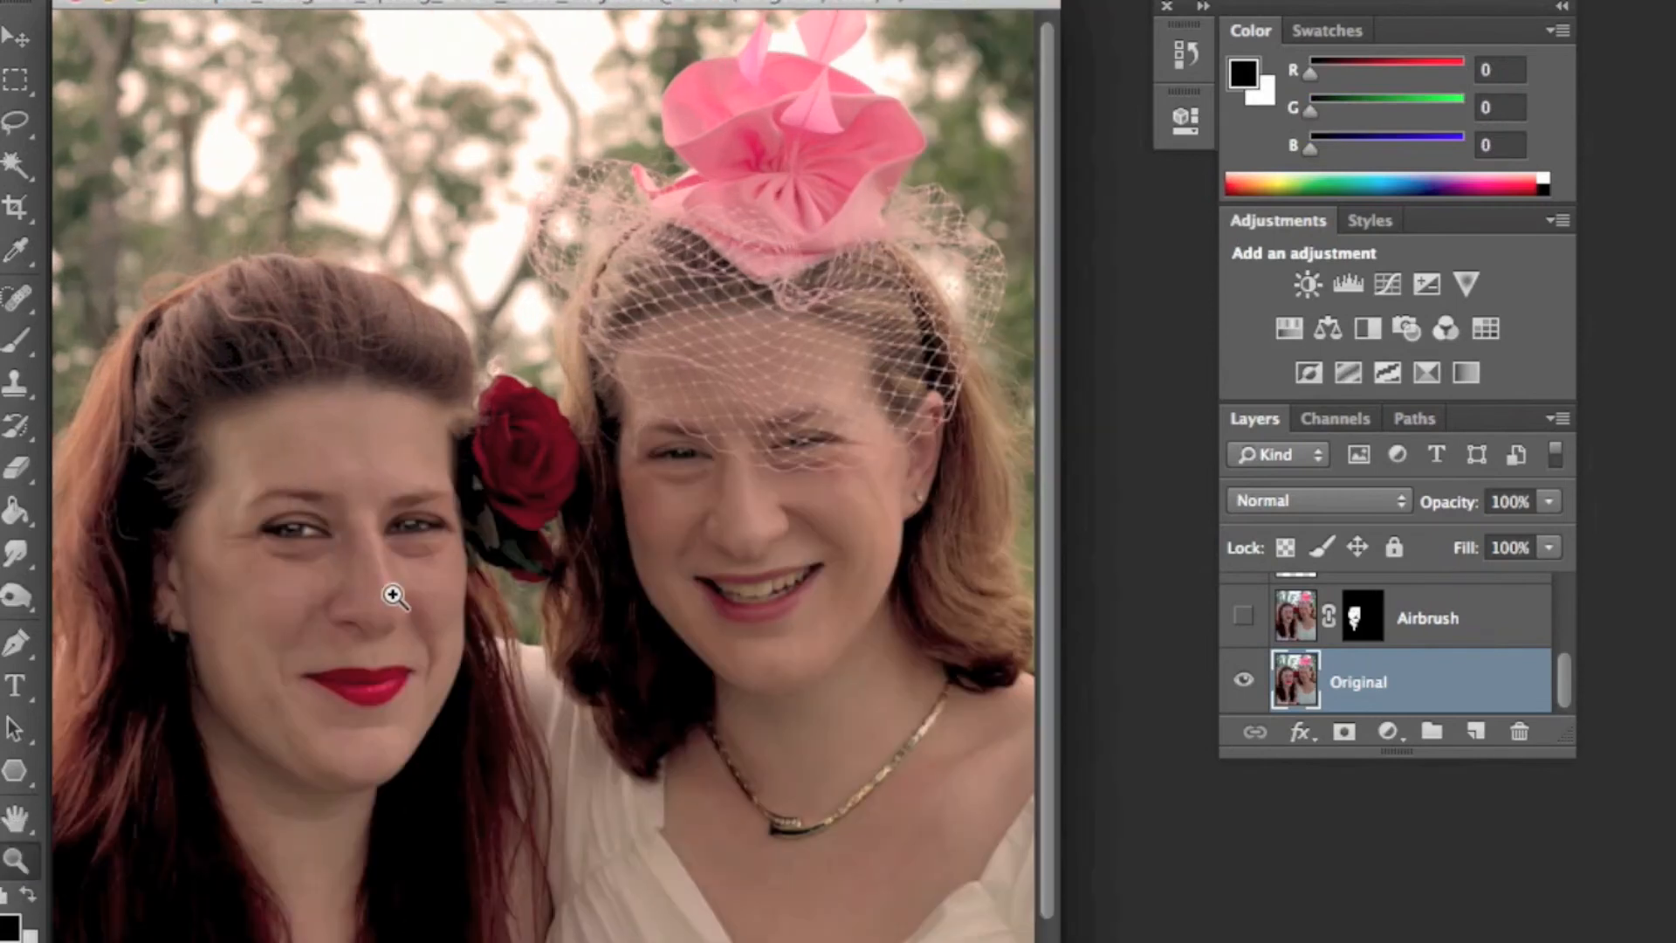
{"action": "left_click", "coordinate": [389, 592]}
{"action": "left_click", "coordinate": [411, 618]}
{"action": "left_click", "coordinate": [460, 439]}
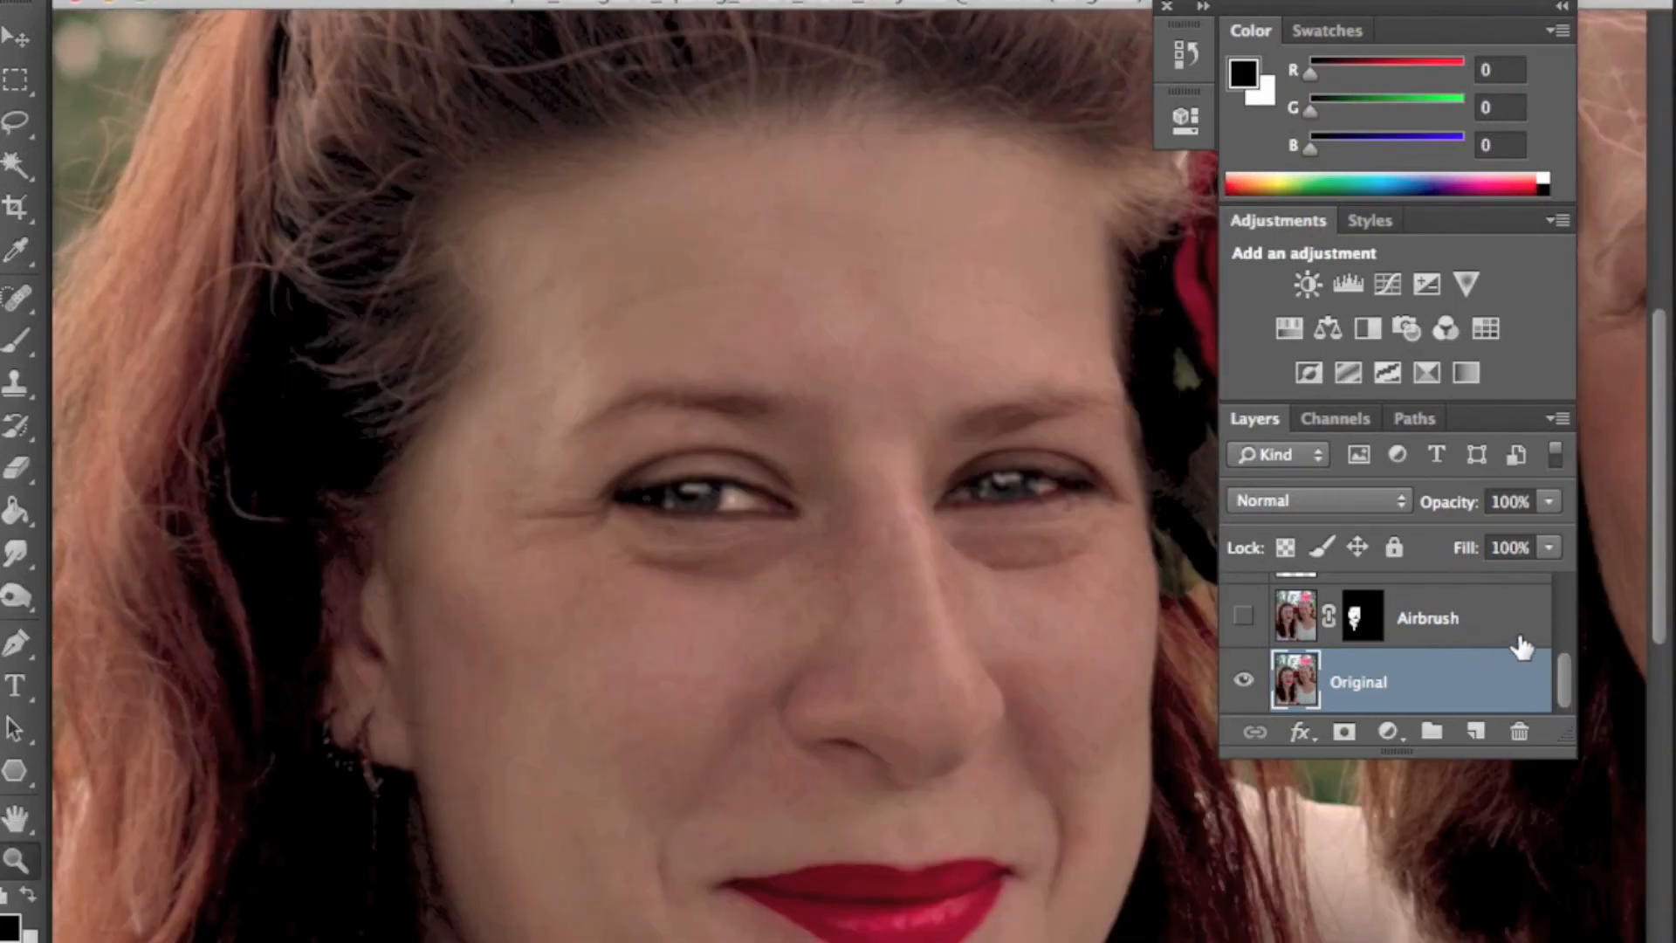
{"action": "scroll", "coordinate": [1520, 646], "scroll_direction": "up", "scroll_amount": 5}
{"action": "left_click_drag", "start_coordinate": [1555, 732], "coordinate": [1571, 941]}
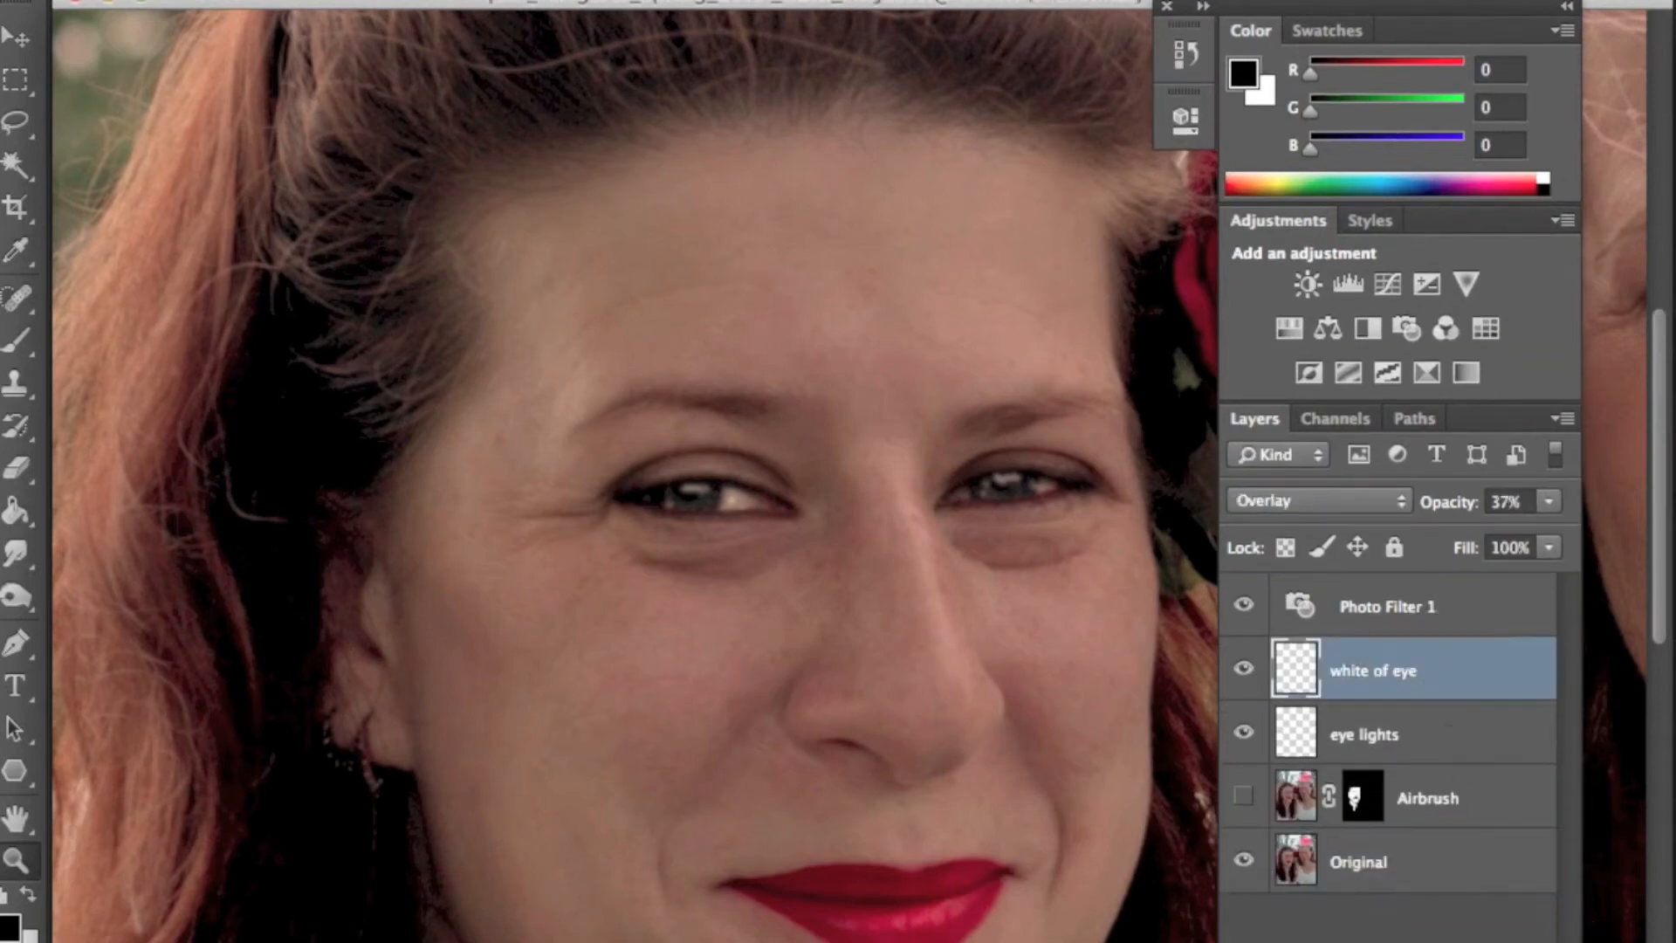
{"action": "key", "text": "alt+shift+super+n"}
{"action": "double_click", "coordinate": [1362, 672]}
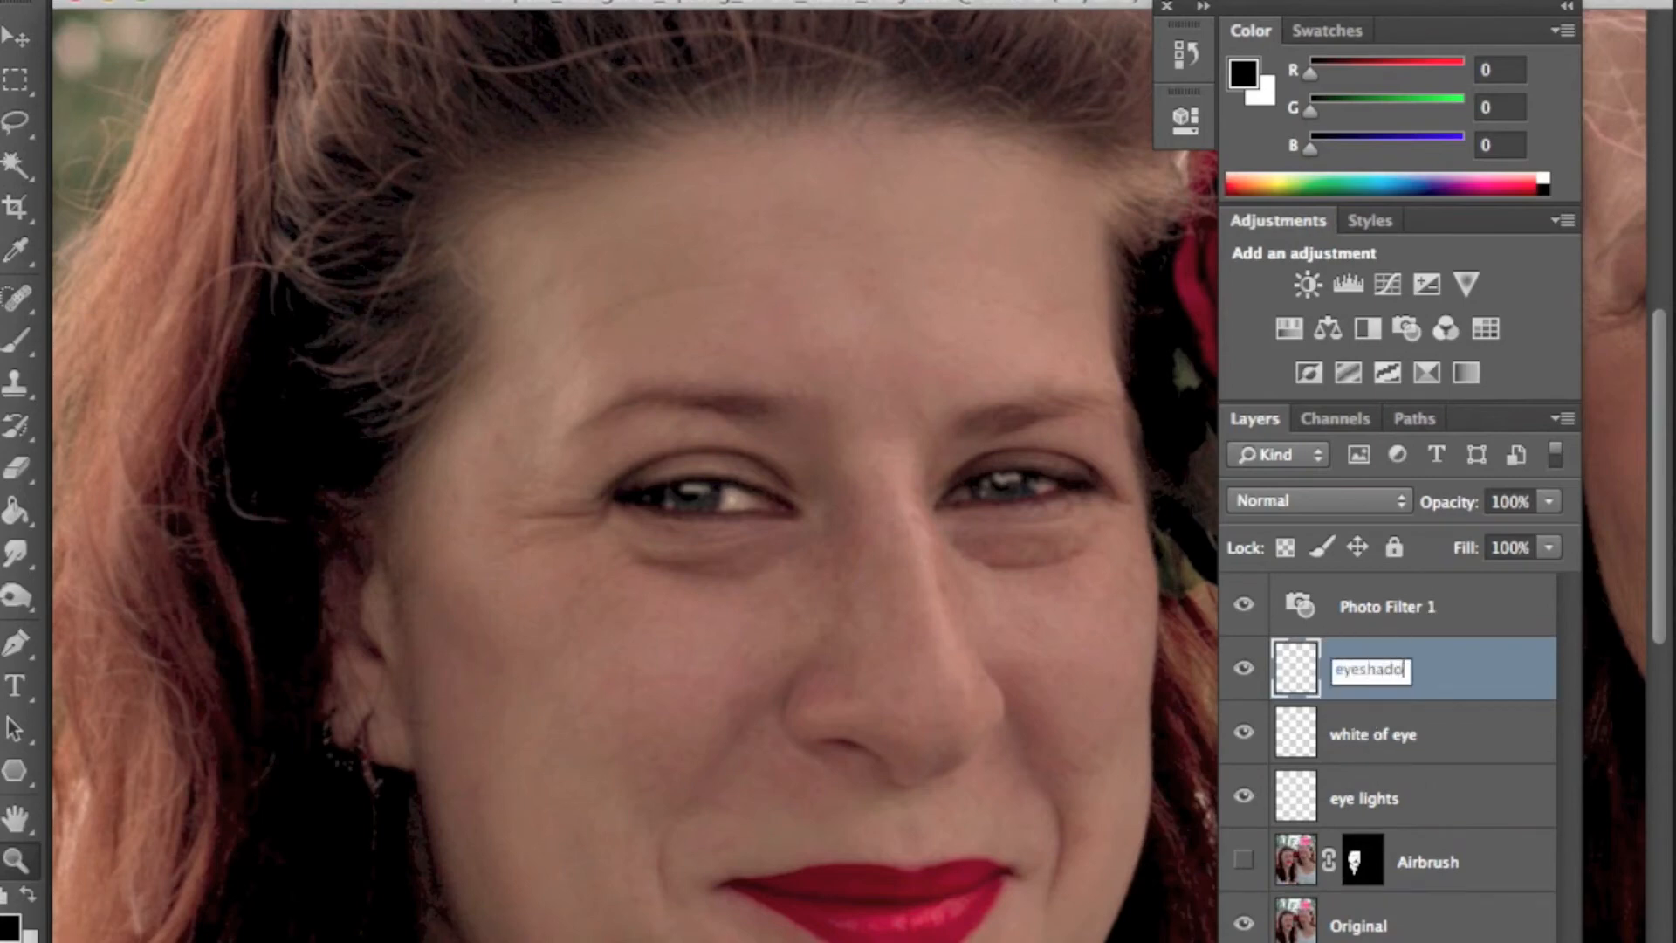
- Zoom in on her left eye and set the Brush tool's foreground colour to a brown (R85 G60 B31)
{"action": "left_click", "coordinate": [755, 475]}
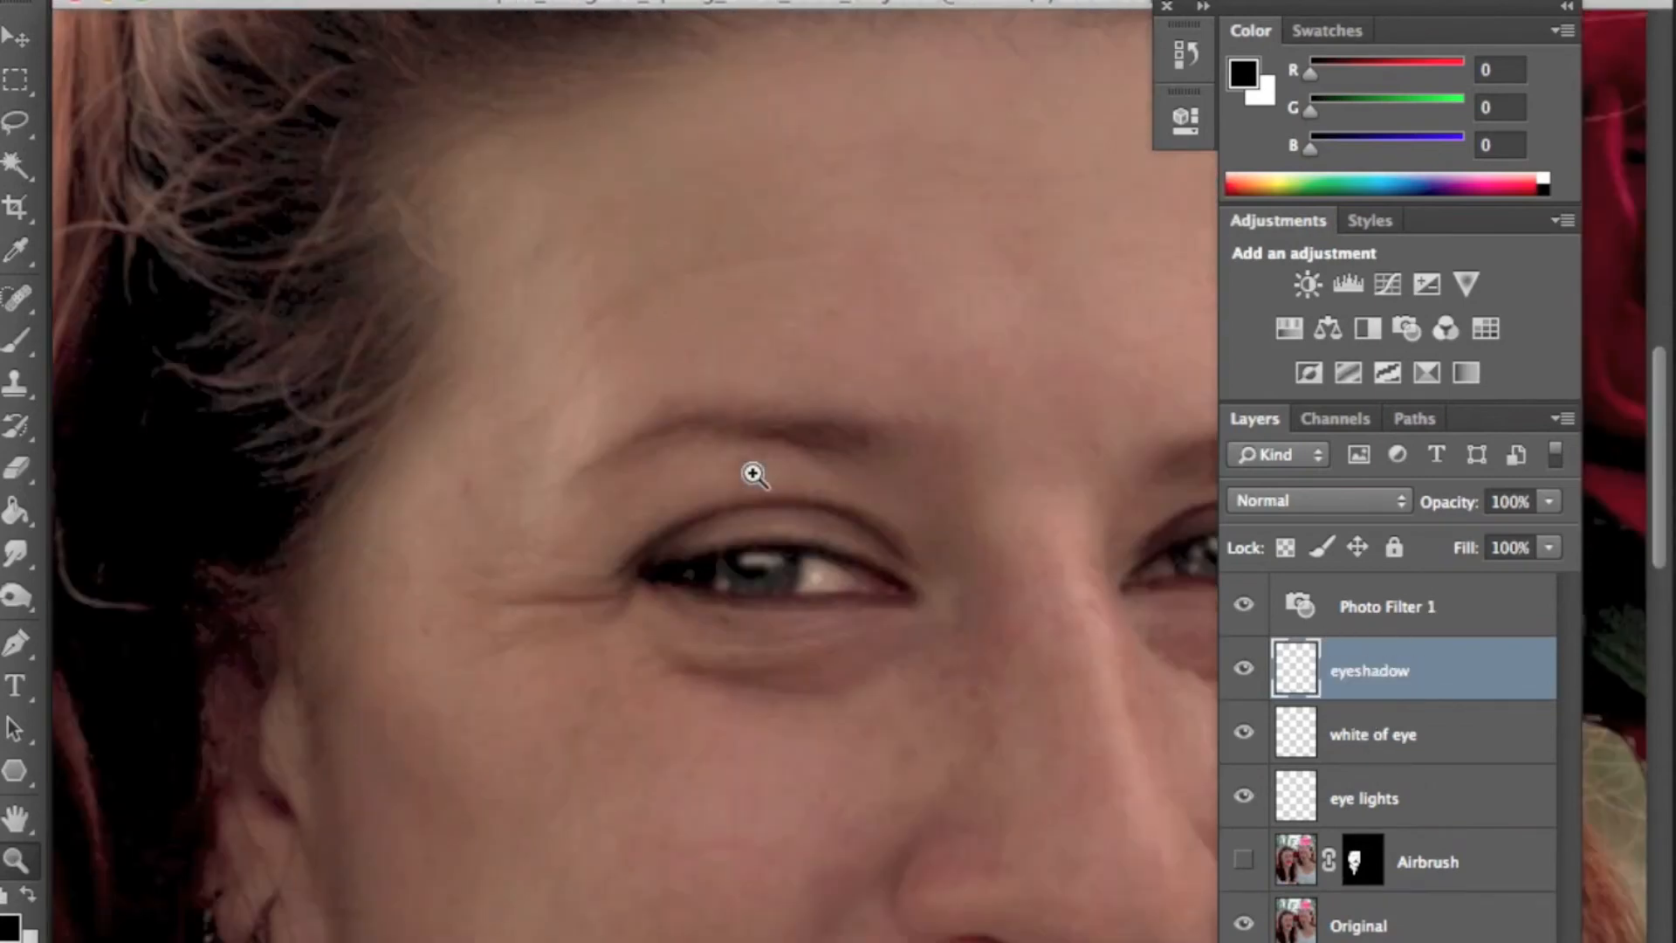
{"action": "left_click", "coordinate": [772, 508]}
{"action": "left_click", "coordinate": [899, 583]}
{"action": "left_click", "coordinate": [1018, 583]}
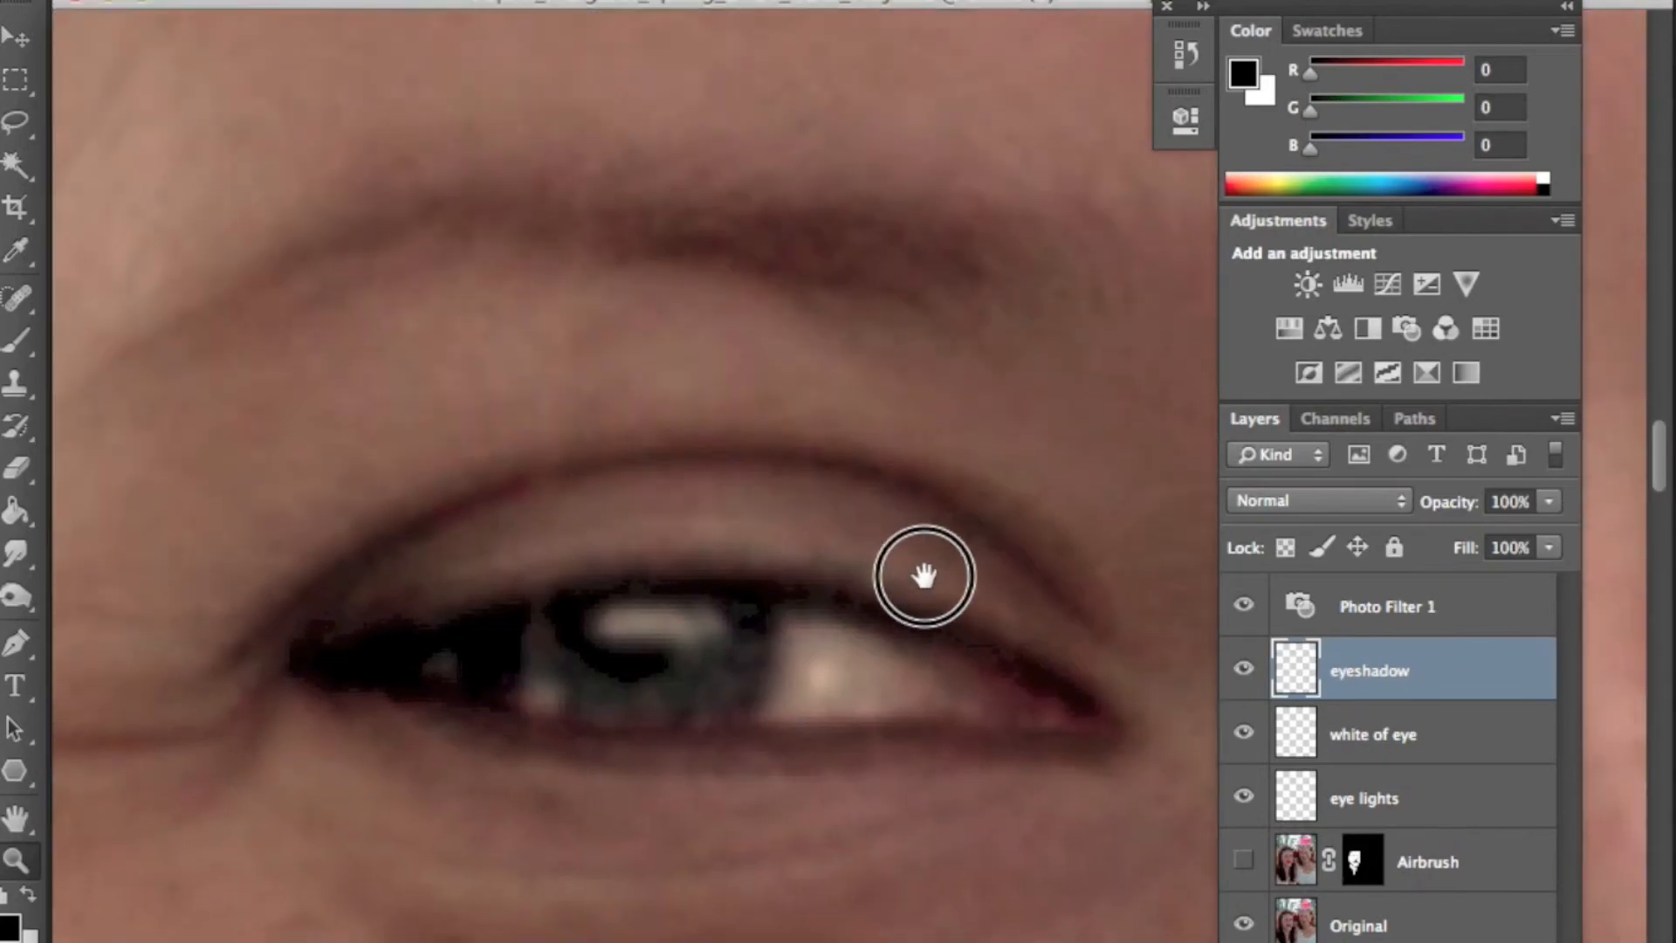
{"action": "left_click", "coordinate": [19, 342]}
{"action": "left_click", "coordinate": [11, 923]}
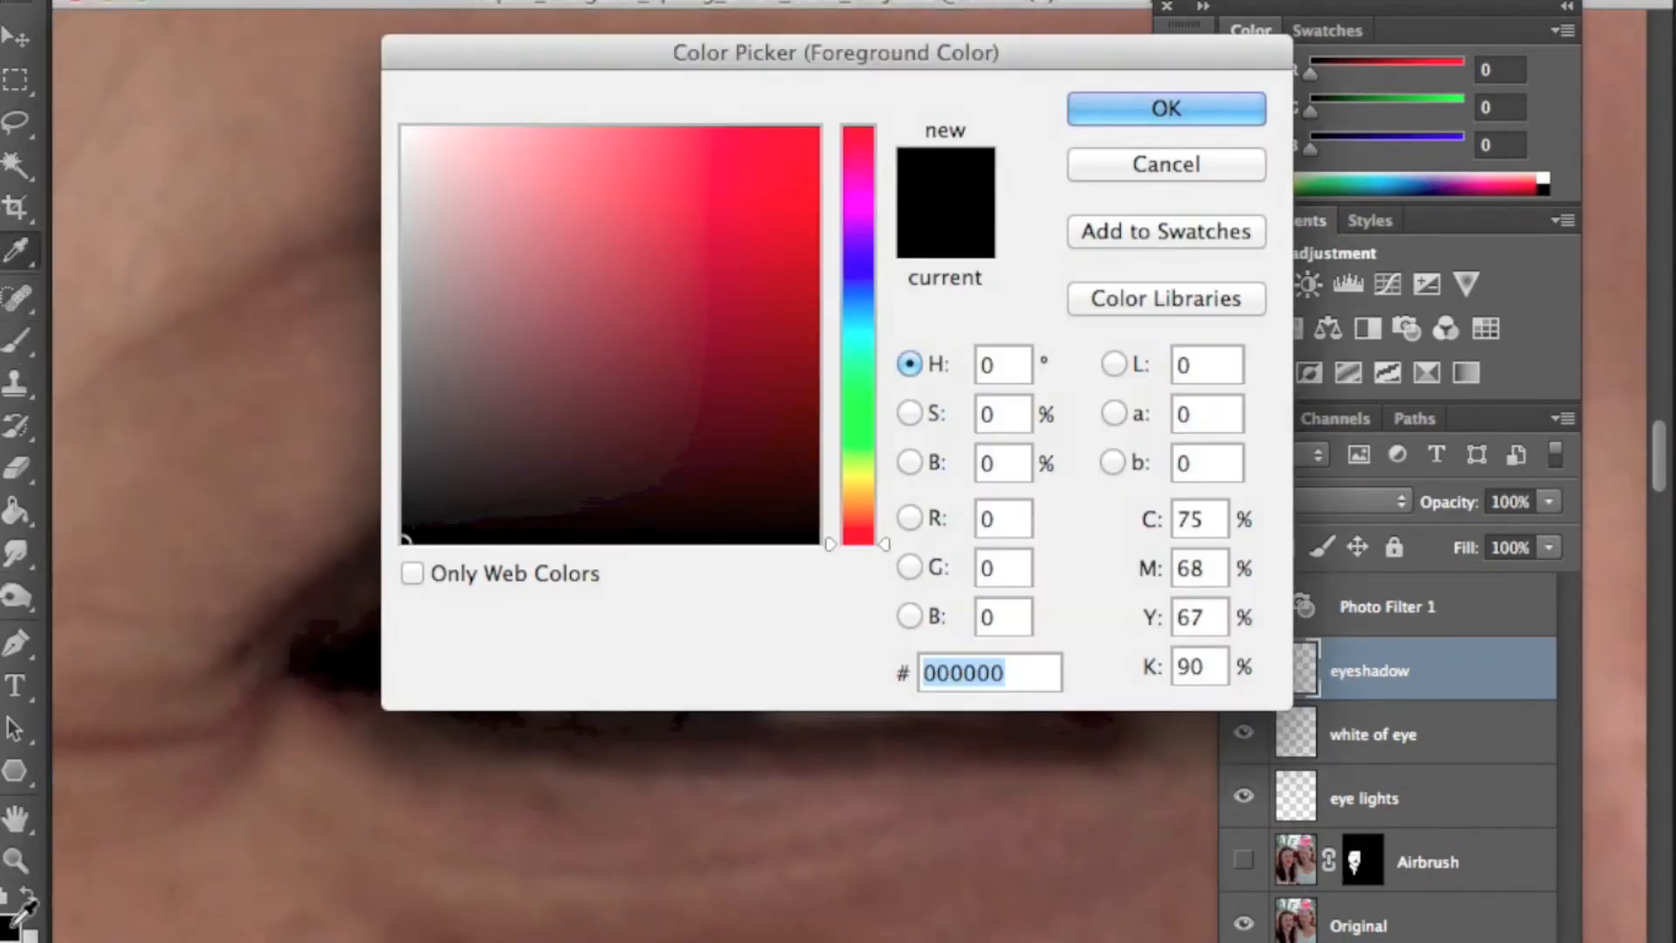
{"action": "left_click", "coordinate": [867, 507]}
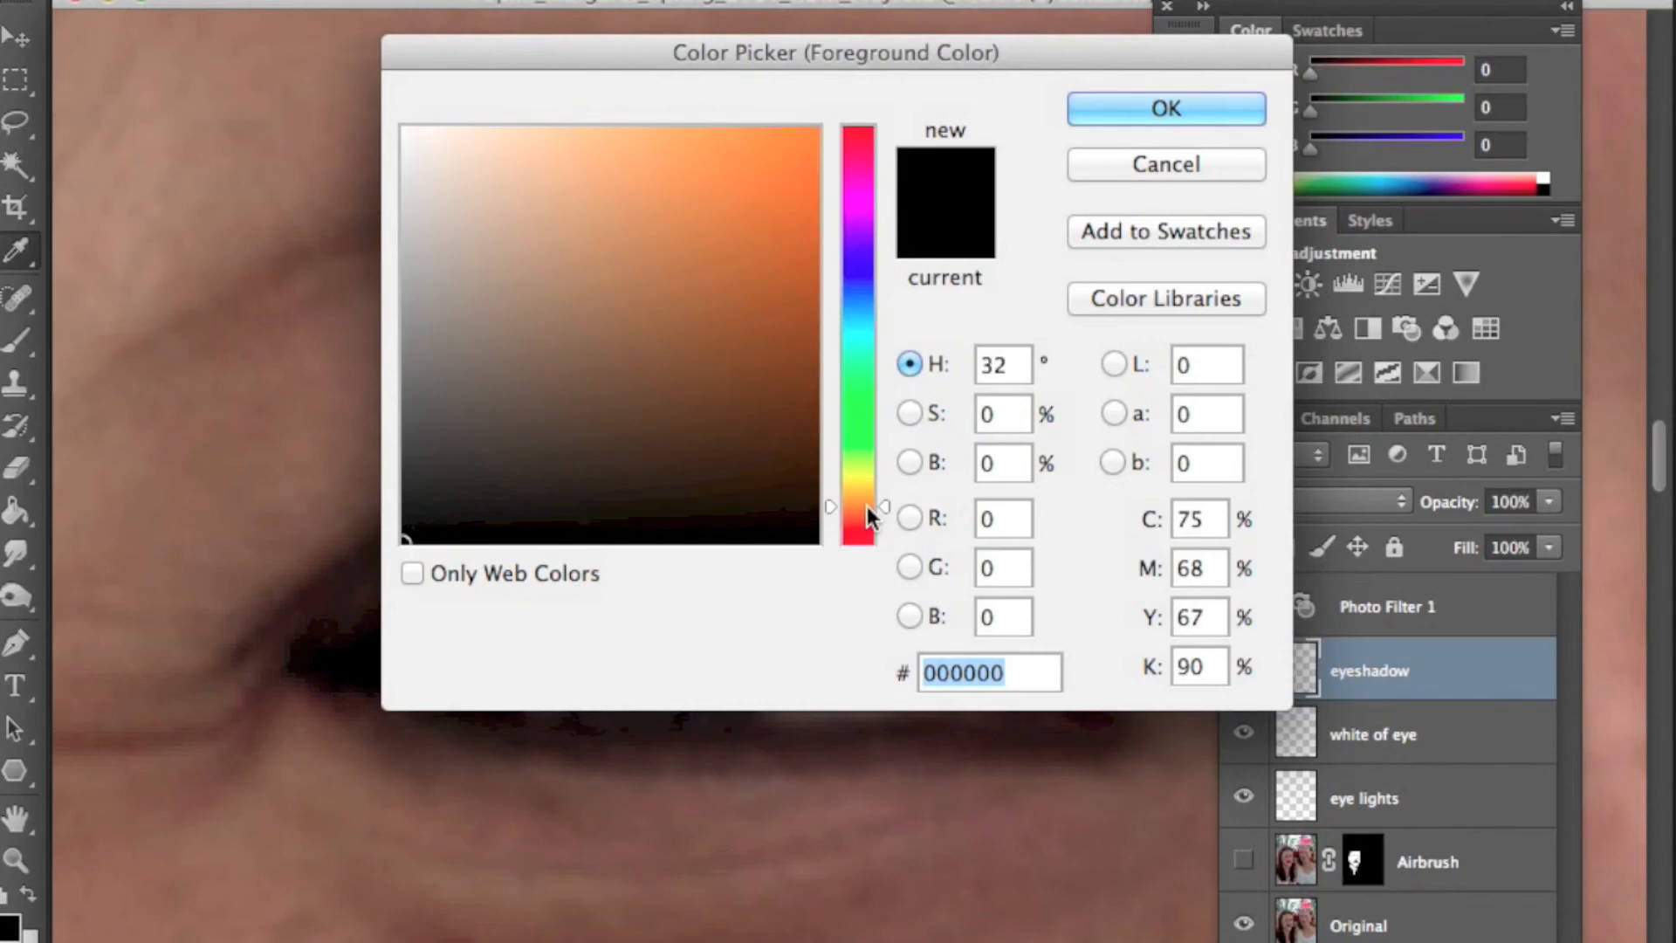
{"action": "left_click", "coordinate": [669, 405]}
{"action": "left_click", "coordinate": [1079, 105]}
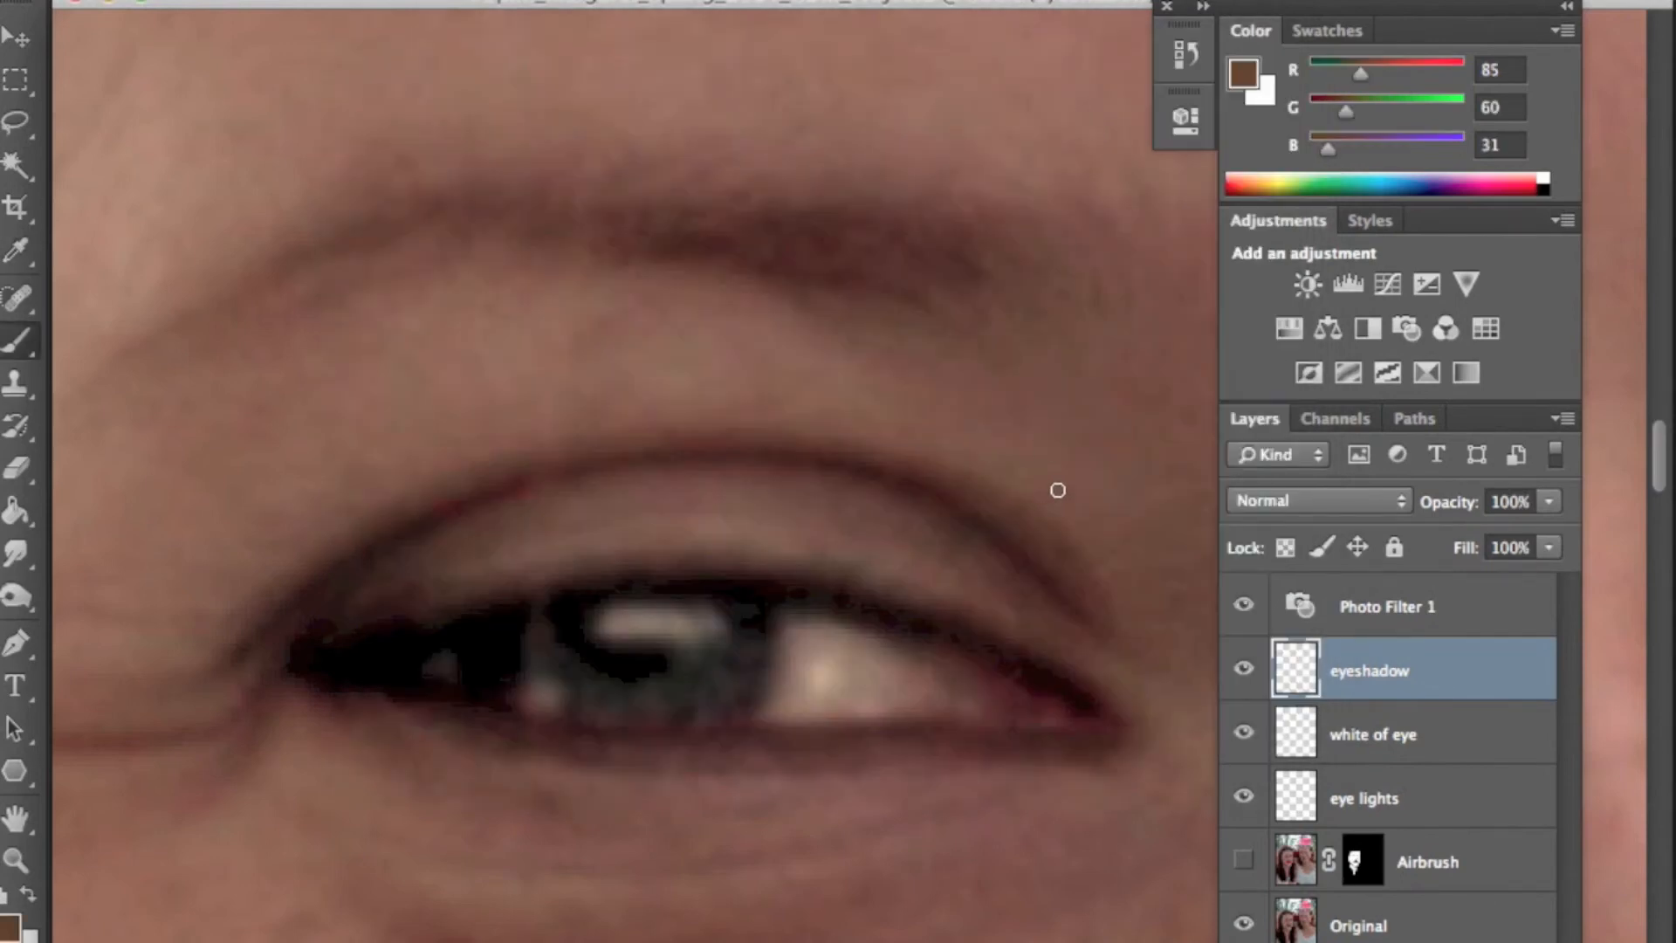
- Paint brown eyeshadow over both upper eyelids on the eyeshadow layer
{"action": "mouse_move", "coordinate": [1133, 690]}
{"action": "left_mouse_down"}
{"action": "mouse_move", "coordinate": [1018, 617]}
{"action": "mouse_move", "coordinate": [764, 540]}
{"action": "mouse_move", "coordinate": [603, 536]}
{"action": "mouse_move", "coordinate": [233, 612]}
{"action": "left_mouse_up"}
{"action": "left_click_drag", "start_coordinate": [362, 576], "coordinate": [506, 536]}
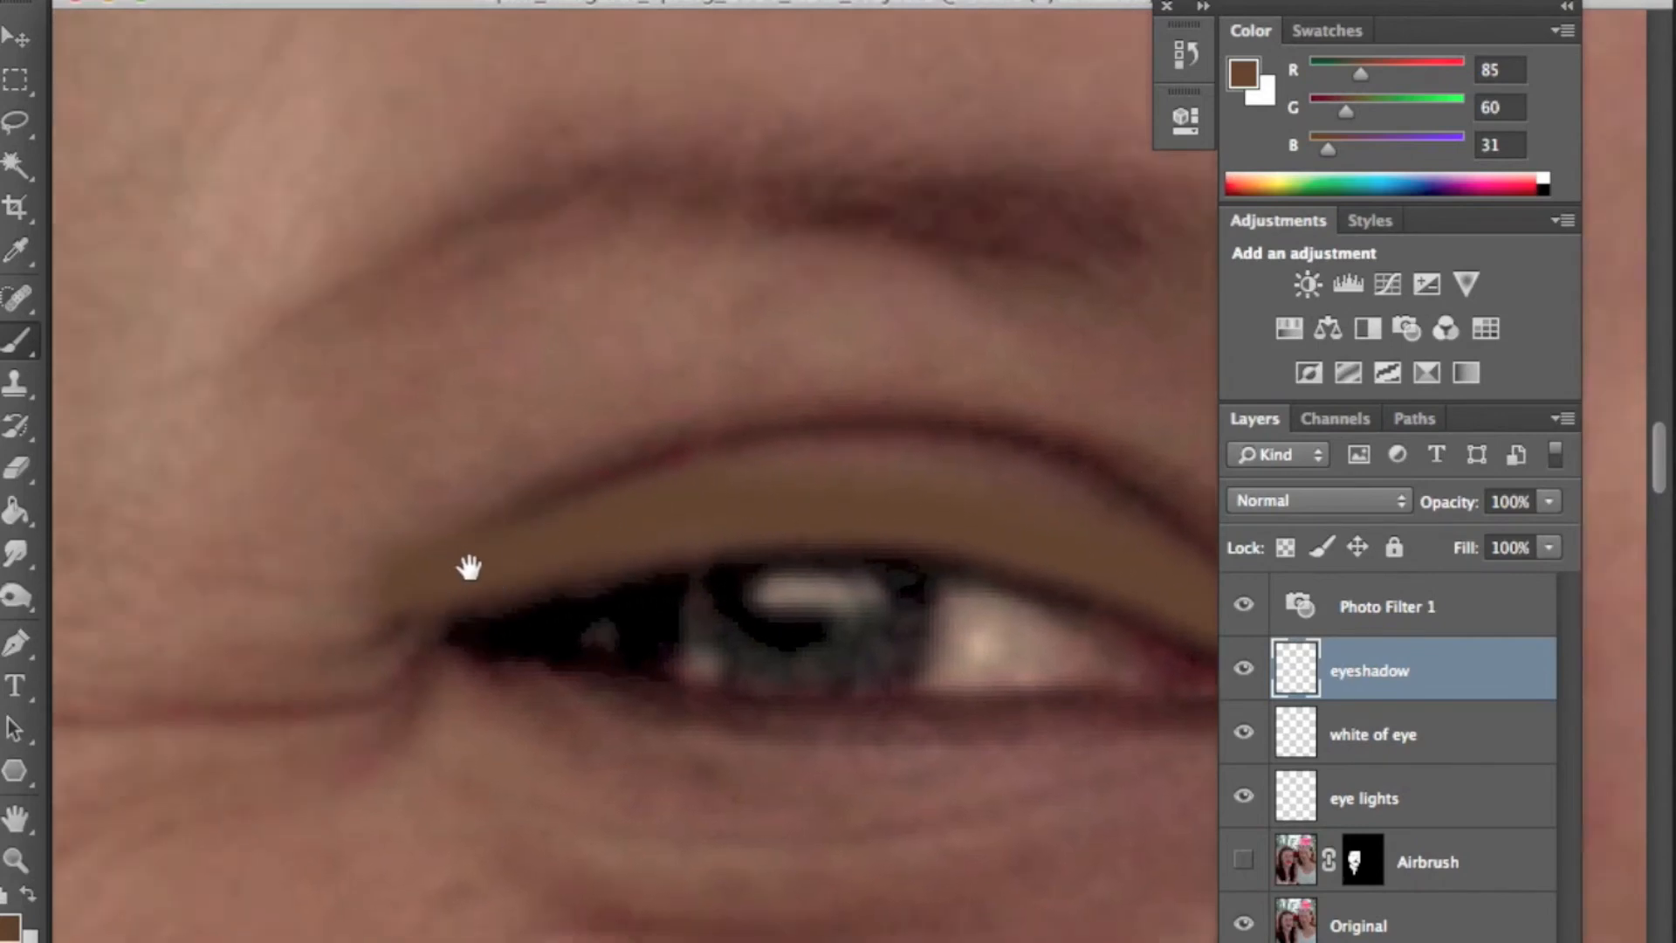
{"action": "mouse_move", "coordinate": [411, 587]}
{"action": "left_mouse_down"}
{"action": "mouse_move", "coordinate": [274, 606]}
{"action": "mouse_move", "coordinate": [193, 513]}
{"action": "mouse_move", "coordinate": [374, 367]}
{"action": "mouse_move", "coordinate": [588, 280]}
{"action": "mouse_move", "coordinate": [348, 370]}
{"action": "mouse_move", "coordinate": [433, 314]}
{"action": "mouse_move", "coordinate": [677, 269]}
{"action": "mouse_move", "coordinate": [902, 273]}
{"action": "mouse_move", "coordinate": [1039, 349]}
{"action": "left_mouse_up"}
{"action": "left_click_drag", "start_coordinate": [1081, 404], "coordinate": [880, 394]}
{"action": "mouse_move", "coordinate": [768, 285]}
{"action": "left_mouse_down"}
{"action": "mouse_move", "coordinate": [994, 435]}
{"action": "mouse_move", "coordinate": [1068, 532]}
{"action": "mouse_move", "coordinate": [1099, 620]}
{"action": "mouse_move", "coordinate": [934, 460]}
{"action": "mouse_move", "coordinate": [722, 387]}
{"action": "mouse_move", "coordinate": [712, 332]}
{"action": "mouse_move", "coordinate": [903, 377]}
{"action": "mouse_move", "coordinate": [596, 299]}
{"action": "left_mouse_up"}
{"action": "mouse_move", "coordinate": [635, 360]}
{"action": "left_mouse_down"}
{"action": "mouse_move", "coordinate": [746, 347]}
{"action": "mouse_move", "coordinate": [601, 266]}
{"action": "mouse_move", "coordinate": [301, 412]}
{"action": "mouse_move", "coordinate": [606, 299]}
{"action": "mouse_move", "coordinate": [303, 435]}
{"action": "mouse_move", "coordinate": [270, 431]}
{"action": "mouse_move", "coordinate": [210, 533]}
{"action": "mouse_move", "coordinate": [458, 425]}
{"action": "mouse_move", "coordinate": [307, 515]}
{"action": "mouse_move", "coordinate": [561, 387]}
{"action": "mouse_move", "coordinate": [460, 470]}
{"action": "mouse_move", "coordinate": [854, 346]}
{"action": "mouse_move", "coordinate": [620, 327]}
{"action": "mouse_move", "coordinate": [659, 362]}
{"action": "left_mouse_up"}
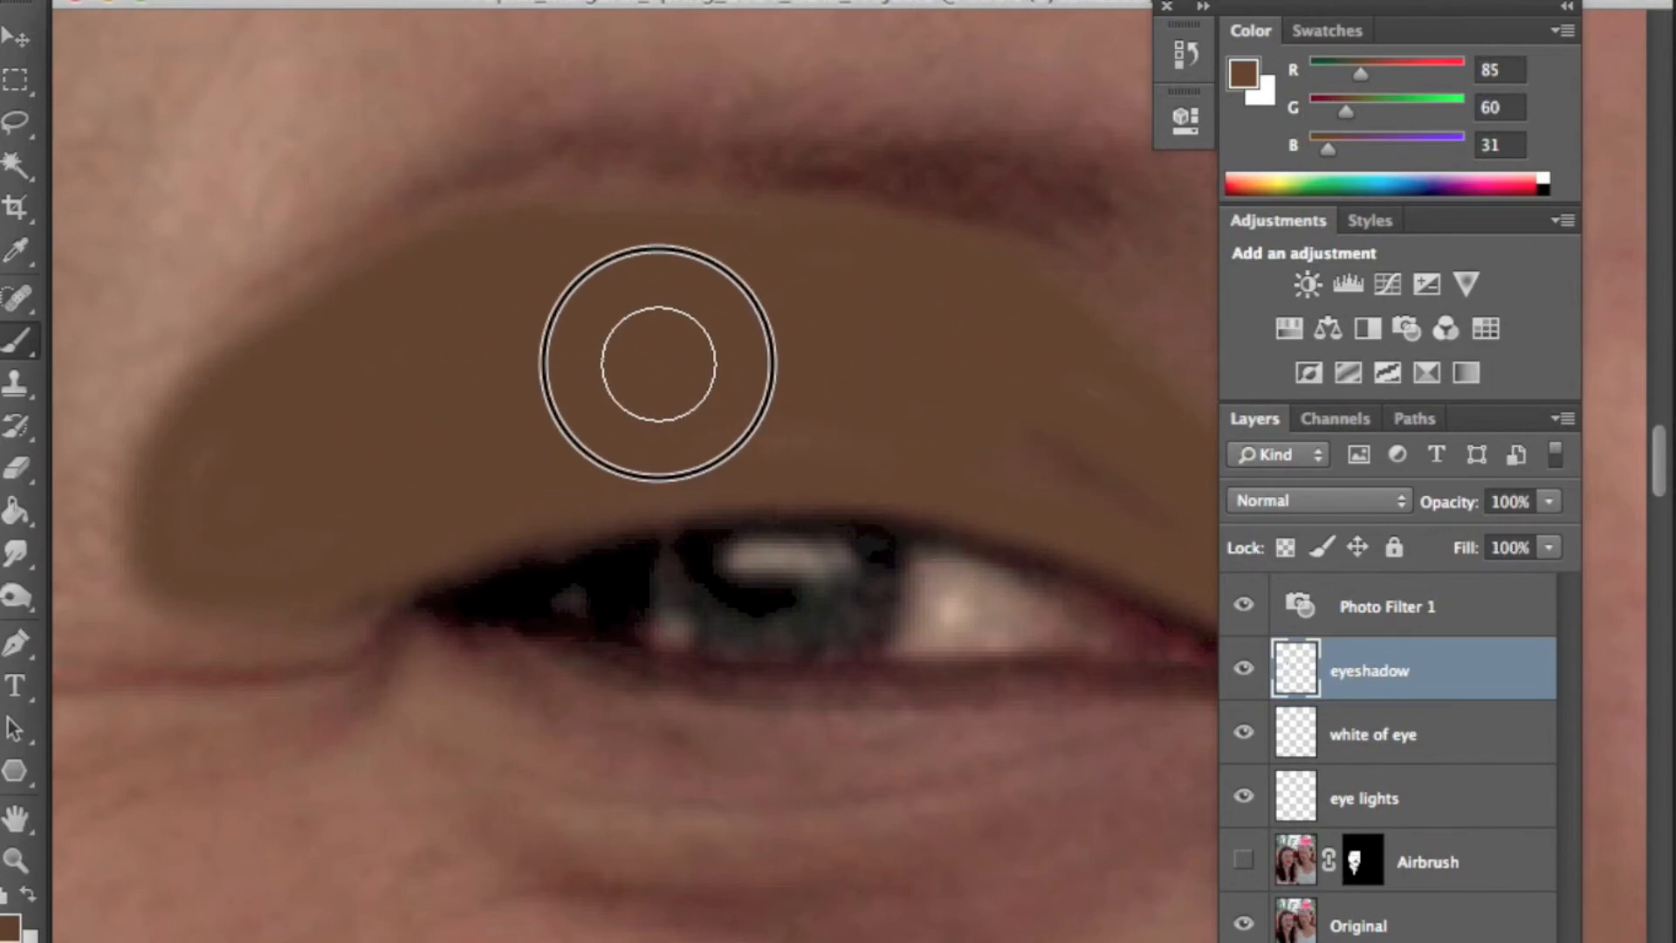
{"action": "left_click_drag", "start_coordinate": [1088, 498], "coordinate": [684, 437]}
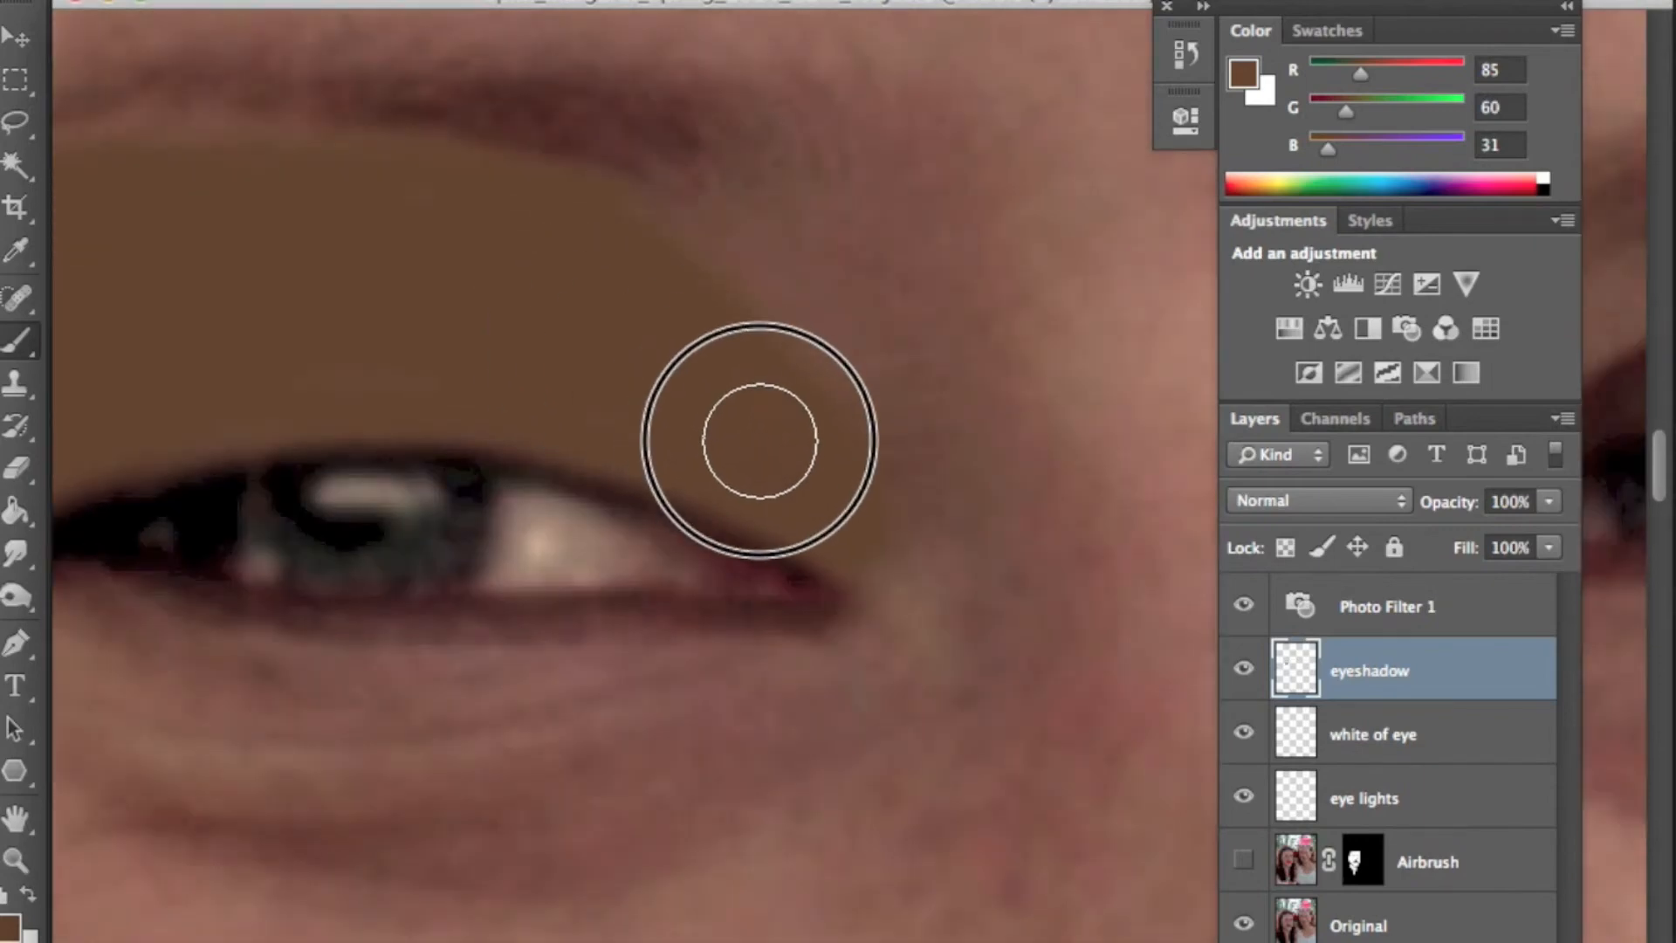
{"action": "mouse_move", "coordinate": [943, 448]}
{"action": "left_mouse_down"}
{"action": "mouse_move", "coordinate": [995, 415]}
{"action": "mouse_move", "coordinate": [677, 460]}
{"action": "mouse_move", "coordinate": [775, 431]}
{"action": "left_mouse_up"}
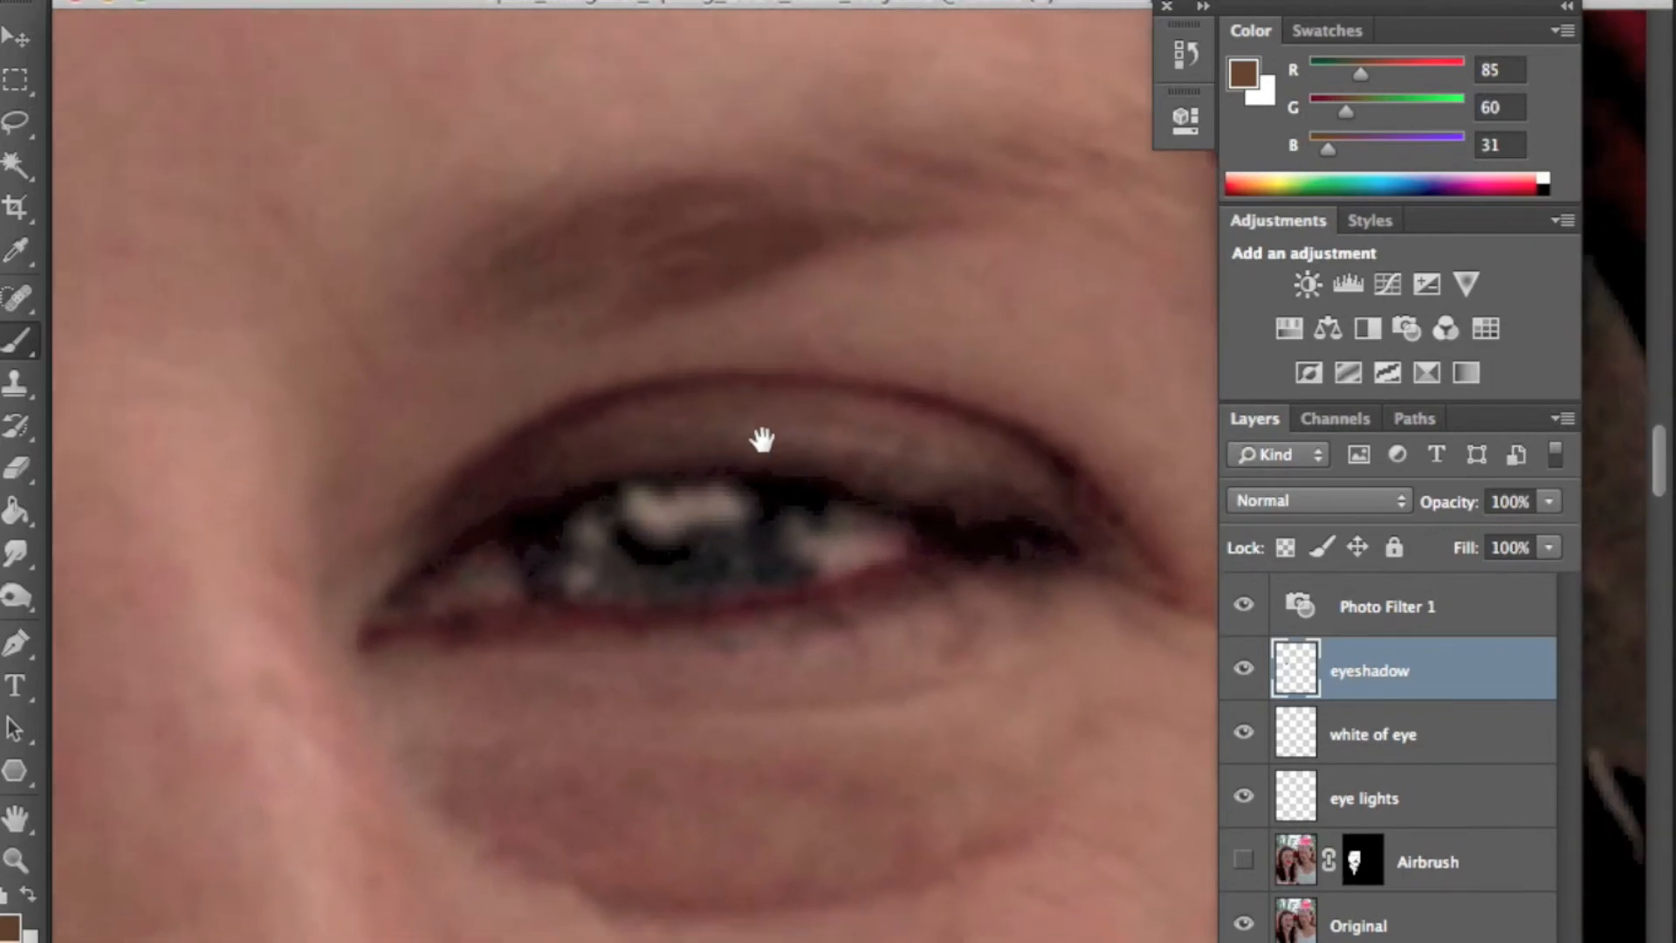
{"action": "mouse_move", "coordinate": [1009, 429]}
{"action": "left_mouse_down"}
{"action": "mouse_move", "coordinate": [901, 438]}
{"action": "mouse_move", "coordinate": [1108, 577]}
{"action": "mouse_move", "coordinate": [1104, 383]}
{"action": "mouse_move", "coordinate": [1051, 309]}
{"action": "mouse_move", "coordinate": [959, 272]}
{"action": "mouse_move", "coordinate": [637, 333]}
{"action": "mouse_move", "coordinate": [450, 399]}
{"action": "mouse_move", "coordinate": [319, 482]}
{"action": "mouse_move", "coordinate": [284, 561]}
{"action": "mouse_move", "coordinate": [357, 503]}
{"action": "mouse_move", "coordinate": [582, 443]}
{"action": "mouse_move", "coordinate": [793, 452]}
{"action": "mouse_move", "coordinate": [980, 497]}
{"action": "mouse_move", "coordinate": [775, 417]}
{"action": "mouse_move", "coordinate": [440, 432]}
{"action": "mouse_move", "coordinate": [637, 406]}
{"action": "mouse_move", "coordinate": [459, 406]}
{"action": "mouse_move", "coordinate": [374, 442]}
{"action": "mouse_move", "coordinate": [784, 377]}
{"action": "mouse_move", "coordinate": [919, 392]}
{"action": "mouse_move", "coordinate": [821, 362]}
{"action": "mouse_move", "coordinate": [926, 341]}
{"action": "mouse_move", "coordinate": [706, 352]}
{"action": "mouse_move", "coordinate": [925, 317]}
{"action": "mouse_move", "coordinate": [1030, 359]}
{"action": "mouse_move", "coordinate": [1062, 485]}
{"action": "mouse_move", "coordinate": [955, 386]}
{"action": "mouse_move", "coordinate": [1002, 369]}
{"action": "mouse_move", "coordinate": [1071, 442]}
{"action": "mouse_move", "coordinate": [1076, 503]}
{"action": "mouse_move", "coordinate": [1039, 331]}
{"action": "mouse_move", "coordinate": [919, 306]}
{"action": "mouse_move", "coordinate": [1039, 370]}
{"action": "mouse_move", "coordinate": [1027, 433]}
{"action": "mouse_move", "coordinate": [875, 382]}
{"action": "left_mouse_up"}
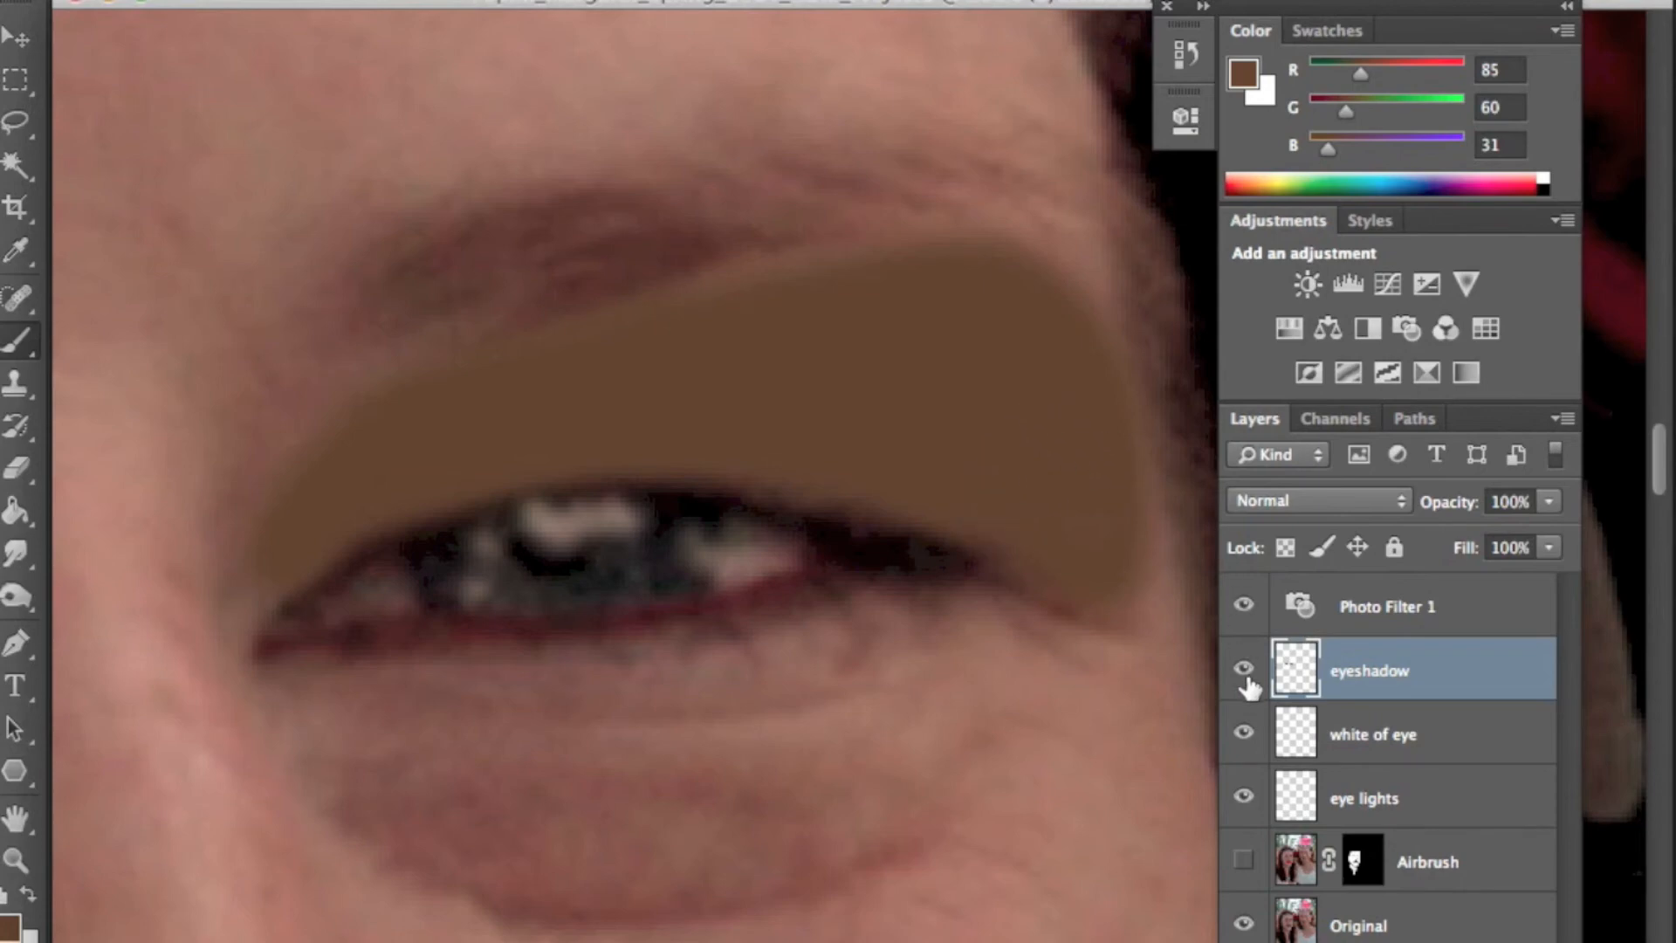
- Lock the eyeshadow layer's transparent pixels and set the foreground colour to a light peach (R221 G188 B149)
{"action": "left_click", "coordinate": [1283, 550]}
{"action": "left_click", "coordinate": [10, 925]}
{"action": "left_click", "coordinate": [595, 278]}
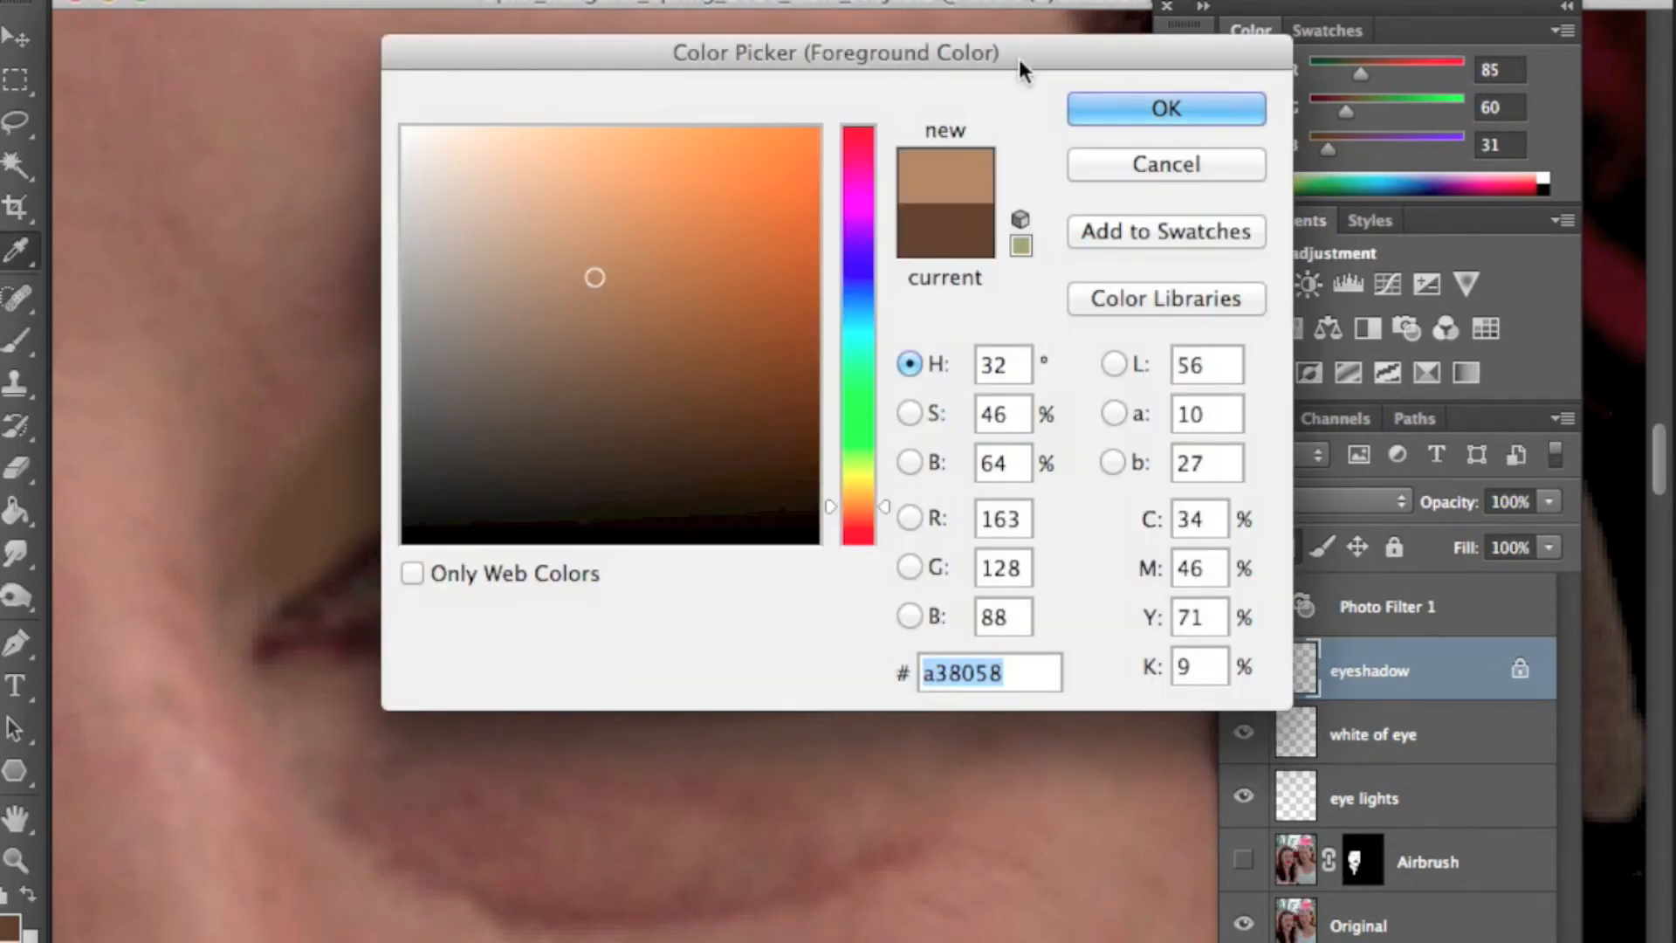
{"action": "left_click", "coordinate": [539, 180]}
{"action": "left_click", "coordinate": [1176, 108]}
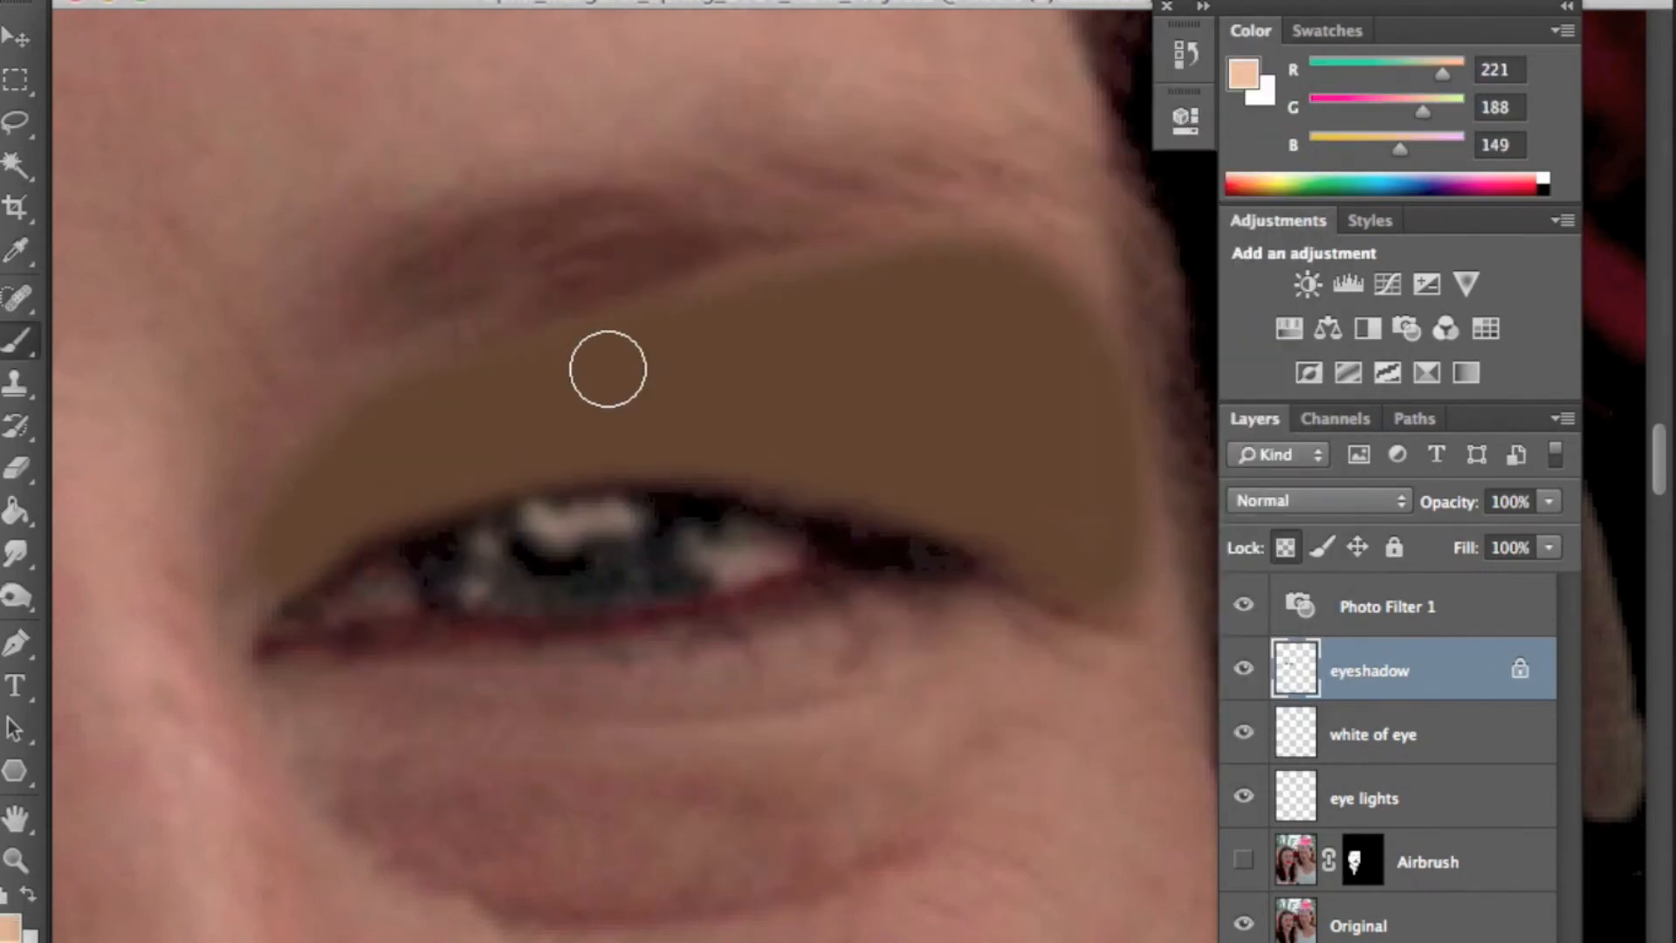
- Enlarge the brush and paint a peach highlight along the upper edge of the eyeshadow on both eyes
{"action": "key", "text": "bracketright"}
{"action": "key", "text": "bracketright"}
{"action": "mouse_move", "coordinate": [1115, 365]}
{"action": "left_mouse_down"}
{"action": "mouse_move", "coordinate": [696, 273]}
{"action": "mouse_move", "coordinate": [439, 365]}
{"action": "mouse_move", "coordinate": [218, 546]}
{"action": "mouse_move", "coordinate": [199, 598]}
{"action": "left_mouse_up"}
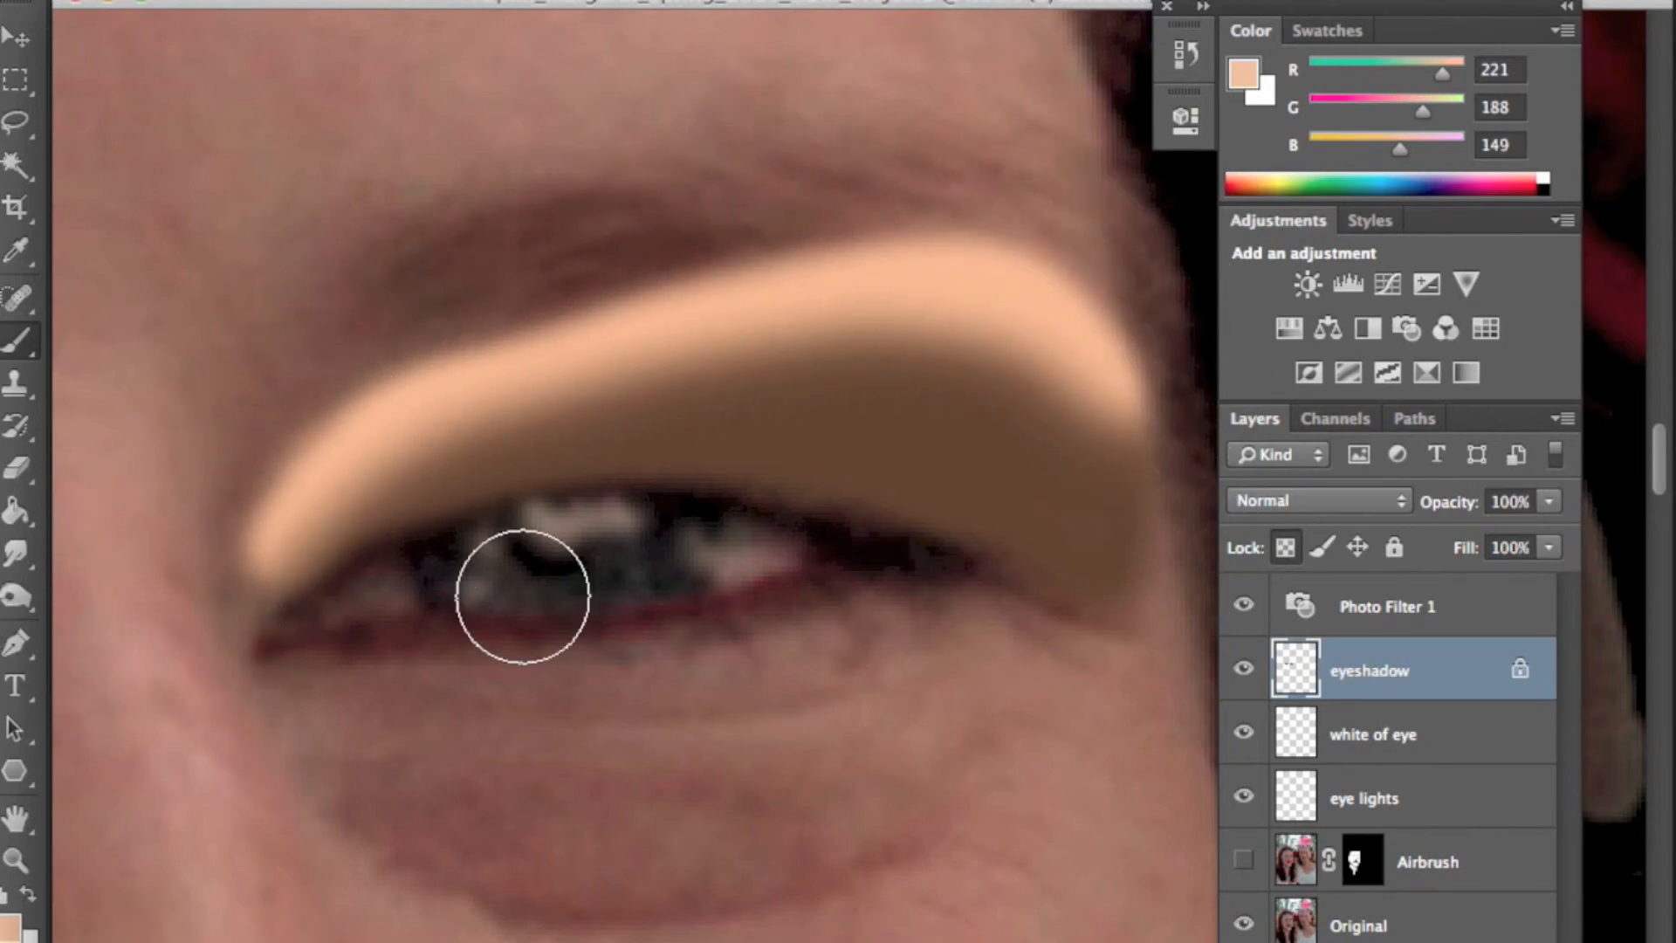
{"action": "key", "text": "space"}
{"action": "left_click_drag", "start_coordinate": [422, 574], "coordinate": [950, 561]}
{"action": "left_click_drag", "start_coordinate": [366, 559], "coordinate": [767, 543]}
{"action": "left_click_drag", "start_coordinate": [584, 239], "coordinate": [841, 419]}
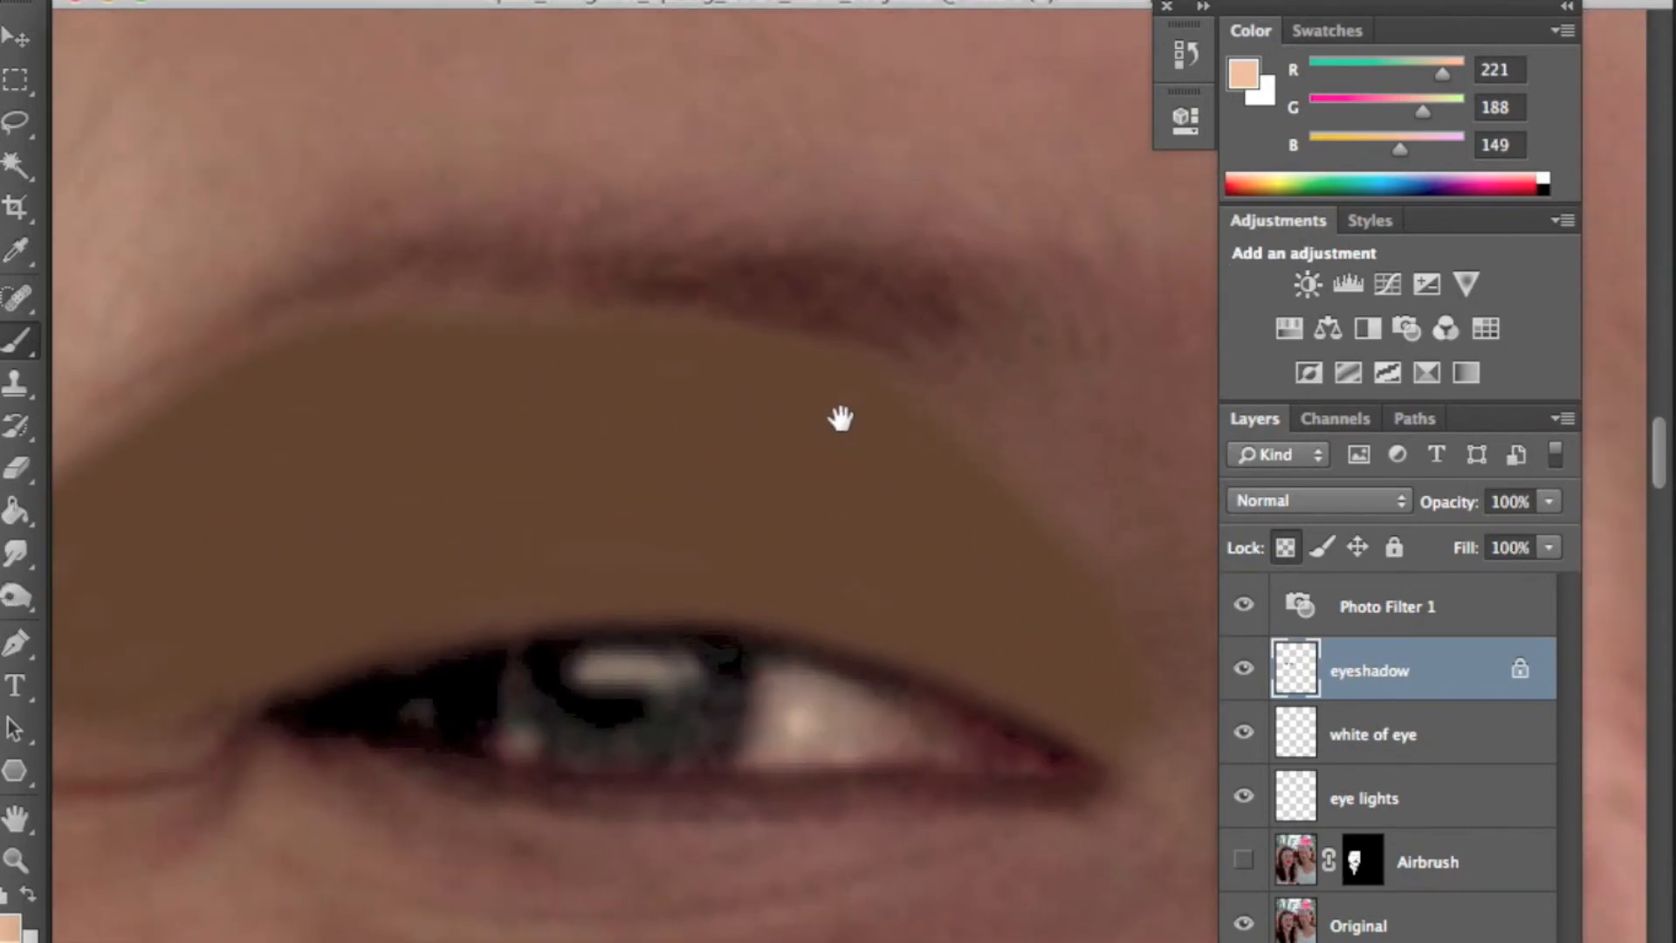
{"action": "mouse_move", "coordinate": [1121, 681]}
{"action": "left_mouse_down"}
{"action": "mouse_move", "coordinate": [1068, 509]}
{"action": "mouse_move", "coordinate": [699, 349]}
{"action": "mouse_move", "coordinate": [377, 356]}
{"action": "left_mouse_up"}
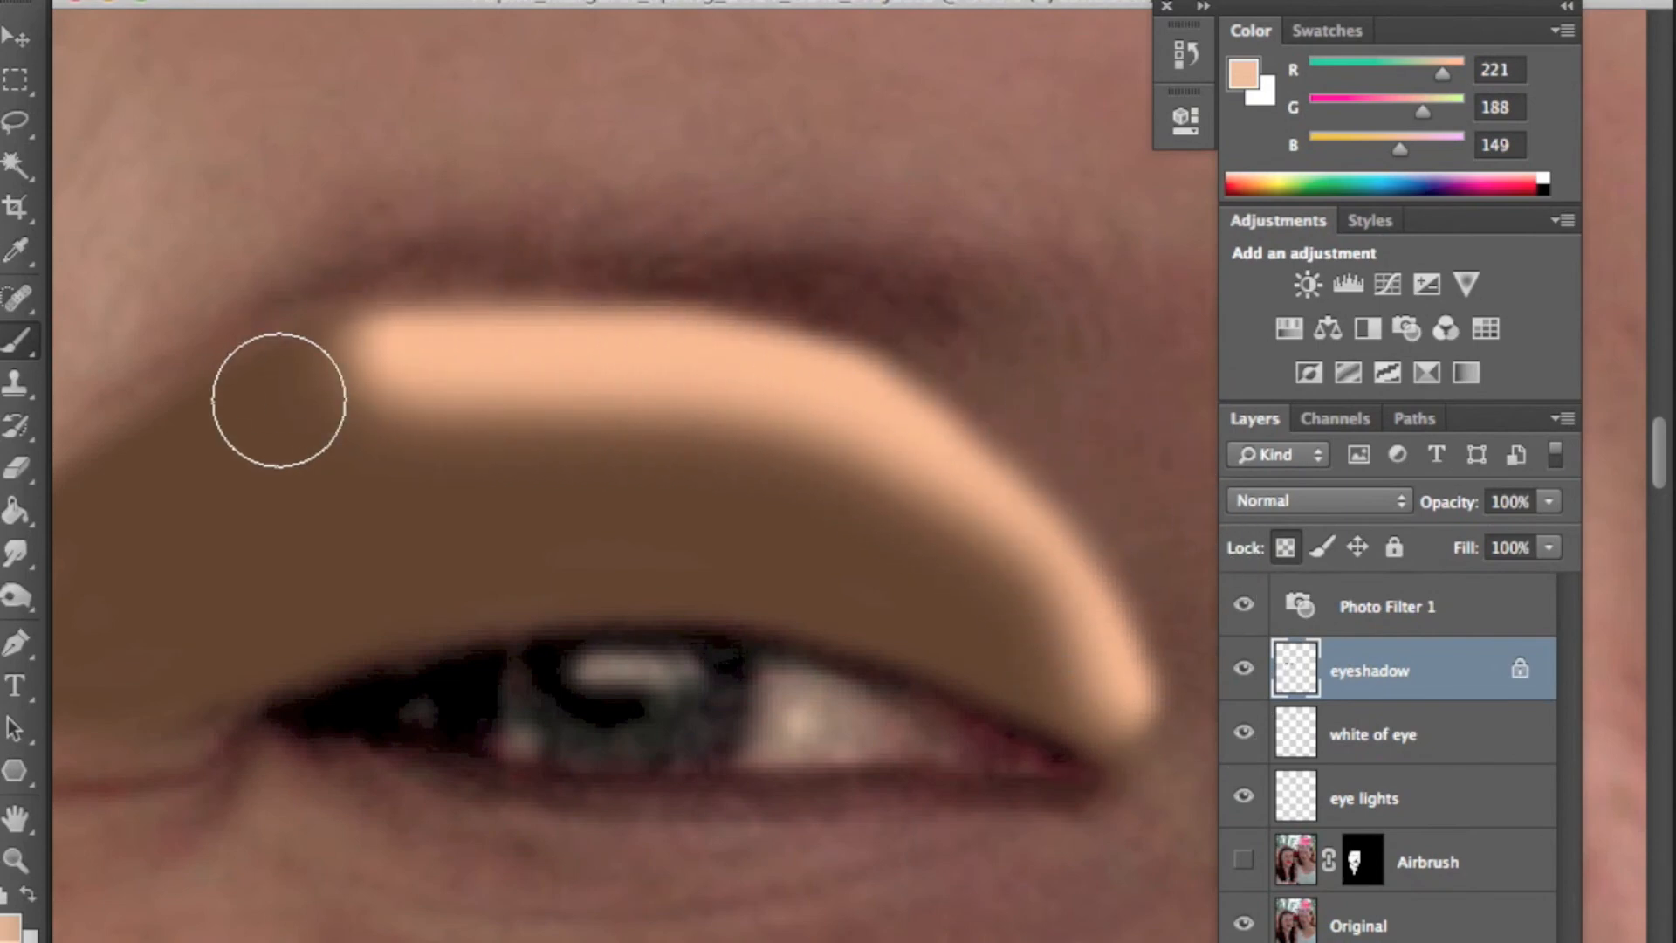
{"action": "key", "text": "space"}
{"action": "mouse_move", "coordinate": [304, 407]}
{"action": "left_mouse_down"}
{"action": "mouse_move", "coordinate": [460, 399]}
{"action": "mouse_move", "coordinate": [736, 385]}
{"action": "left_mouse_up"}
{"action": "mouse_move", "coordinate": [902, 327]}
{"action": "left_mouse_down"}
{"action": "mouse_move", "coordinate": [759, 339]}
{"action": "mouse_move", "coordinate": [575, 392]}
{"action": "mouse_move", "coordinate": [418, 490]}
{"action": "mouse_move", "coordinate": [336, 685]}
{"action": "left_mouse_up"}
{"action": "key", "text": "space"}
{"action": "left_click_drag", "start_coordinate": [628, 729], "coordinate": [268, 609]}
{"action": "mouse_move", "coordinate": [1010, 617]}
{"action": "left_mouse_down"}
{"action": "mouse_move", "coordinate": [853, 546]}
{"action": "mouse_move", "coordinate": [547, 490]}
{"action": "mouse_move", "coordinate": [288, 594]}
{"action": "left_mouse_up"}
{"action": "left_click_drag", "start_coordinate": [1405, 657], "coordinate": [862, 600]}
{"action": "left_click", "coordinate": [1124, 332]}
{"action": "key", "text": "space"}
{"action": "left_click_drag", "start_coordinate": [1003, 522], "coordinate": [663, 487]}
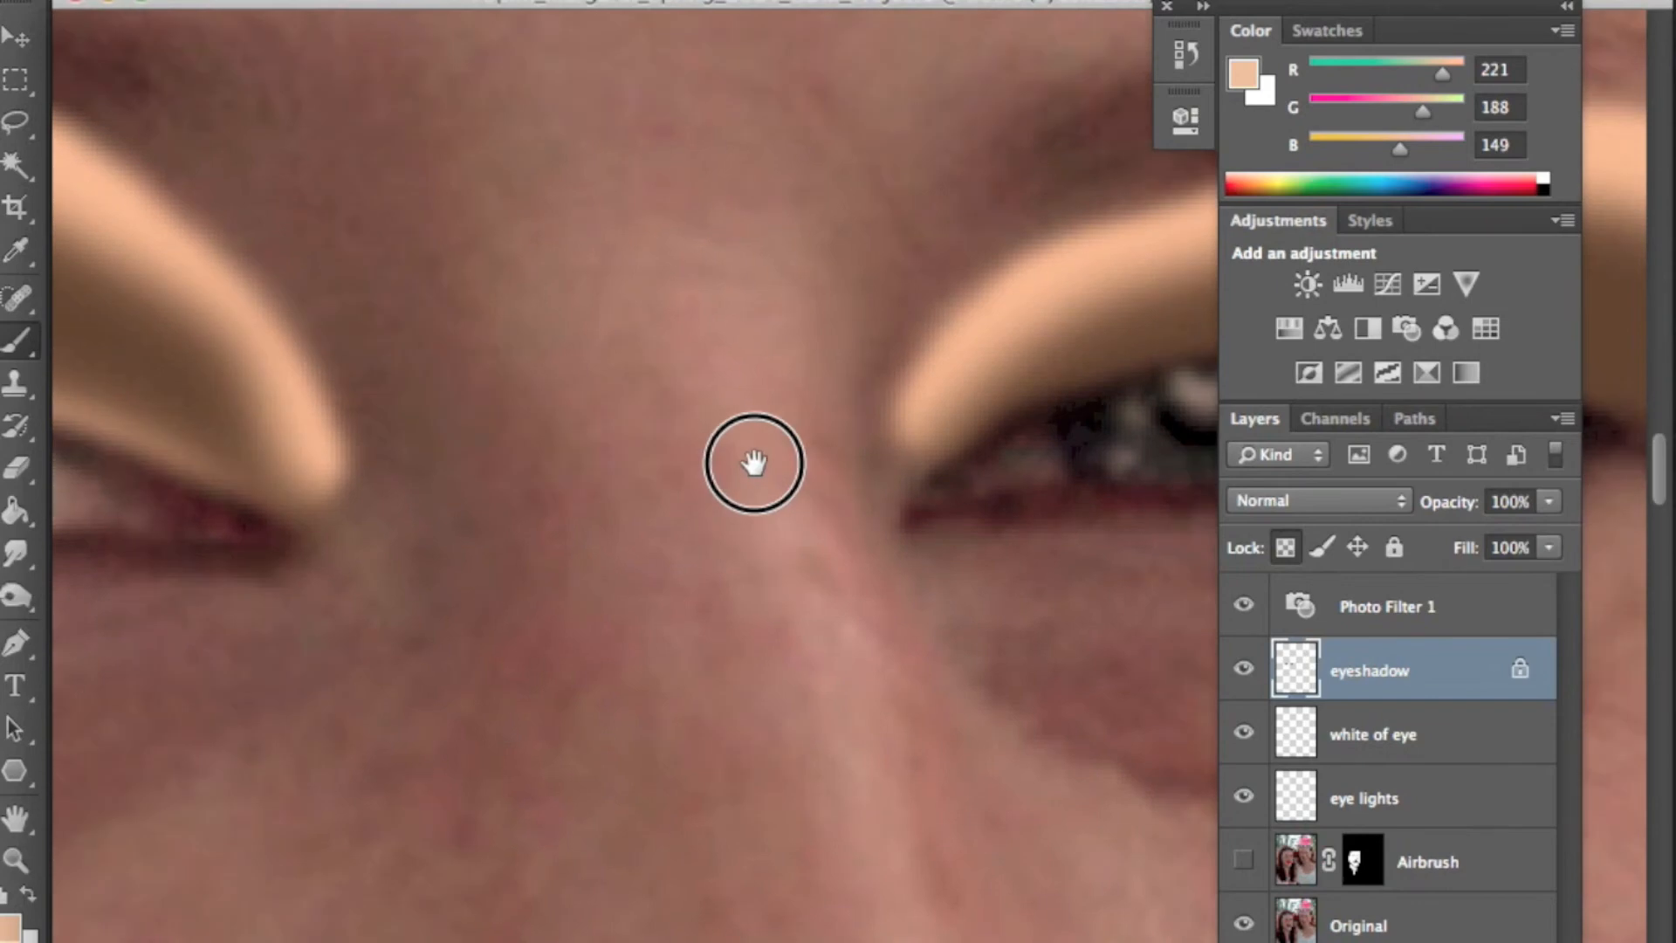
{"action": "mouse_move", "coordinate": [752, 460]}
{"action": "left_mouse_down"}
{"action": "mouse_move", "coordinate": [815, 422]}
{"action": "mouse_move", "coordinate": [736, 430]}
{"action": "left_mouse_up"}
{"action": "mouse_move", "coordinate": [943, 524]}
{"action": "left_mouse_down"}
{"action": "mouse_move", "coordinate": [774, 457]}
{"action": "mouse_move", "coordinate": [579, 419]}
{"action": "mouse_move", "coordinate": [300, 479]}
{"action": "mouse_move", "coordinate": [245, 538]}
{"action": "left_mouse_up"}
- Sample the brown eyeshadow and set a darker brown foreground colour (R53 G34 B14)
{"action": "left_click", "coordinate": [887, 327], "text": "alt"}
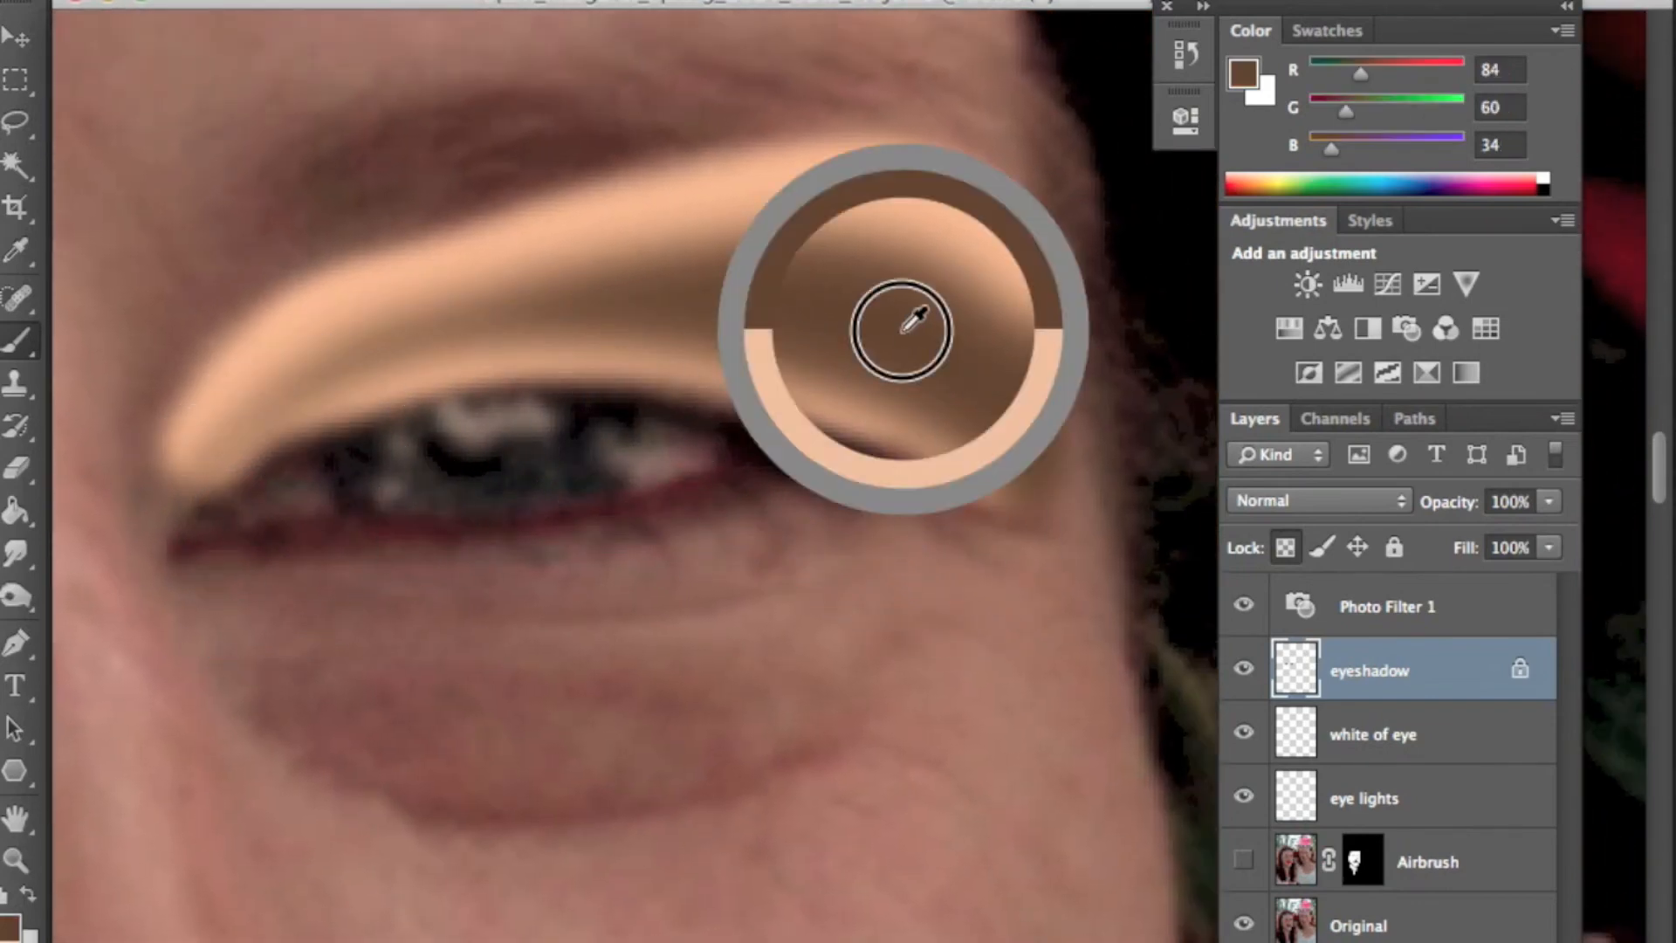
{"action": "left_click", "coordinate": [10, 925]}
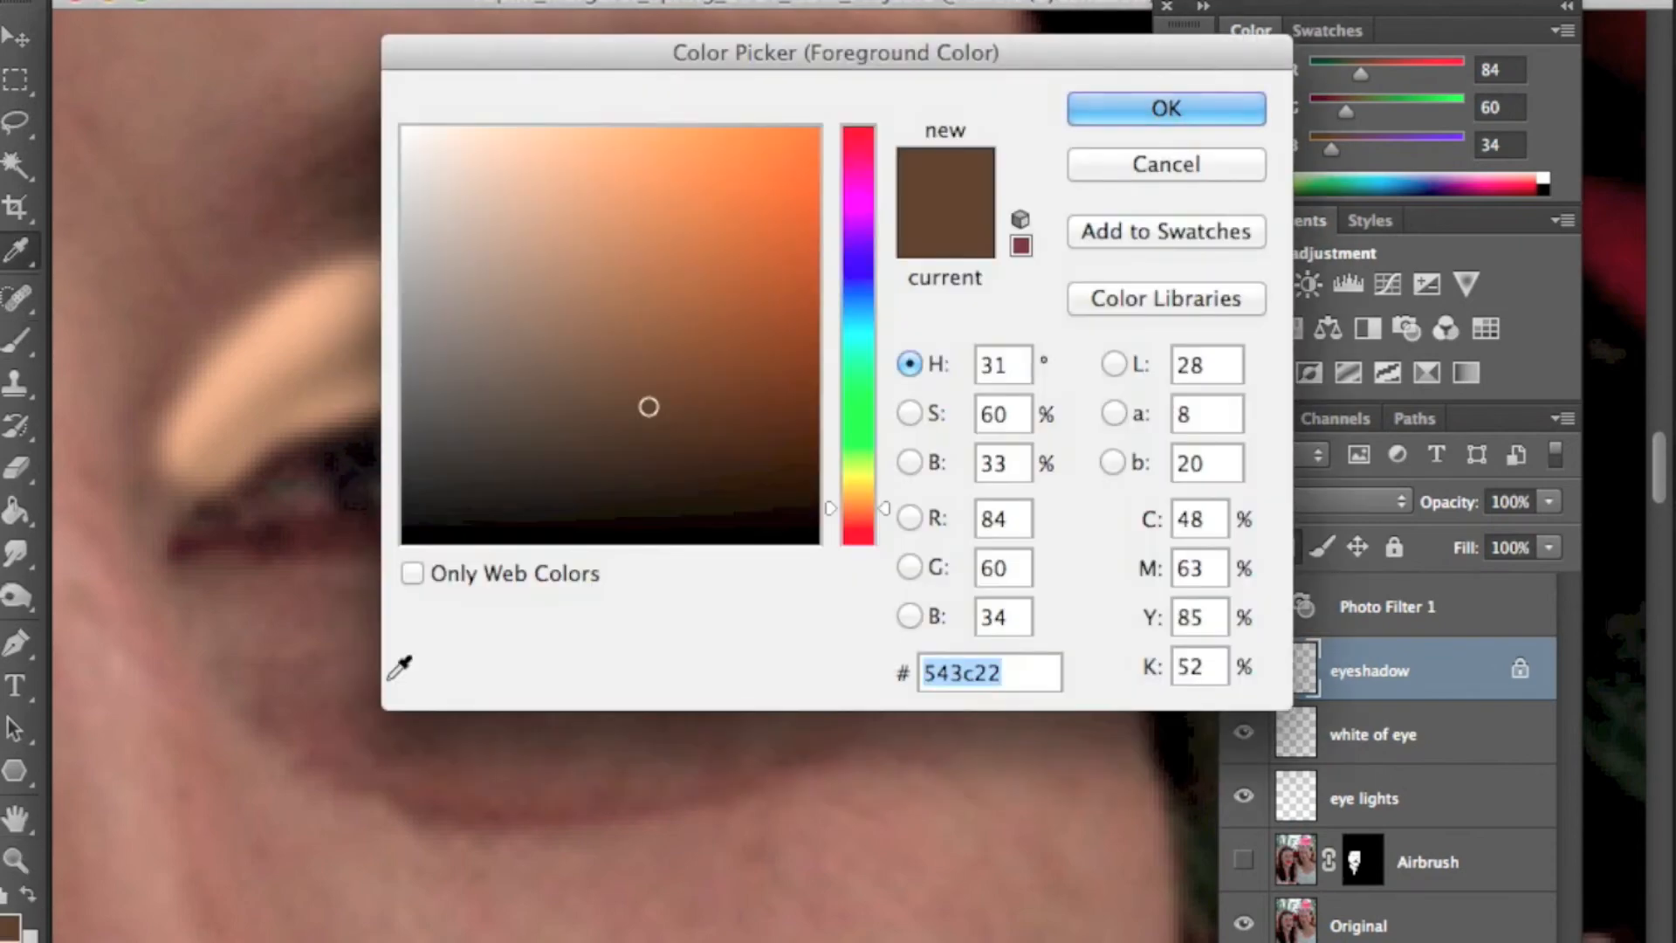
{"action": "left_click", "coordinate": [710, 456]}
{"action": "left_click", "coordinate": [1107, 108]}
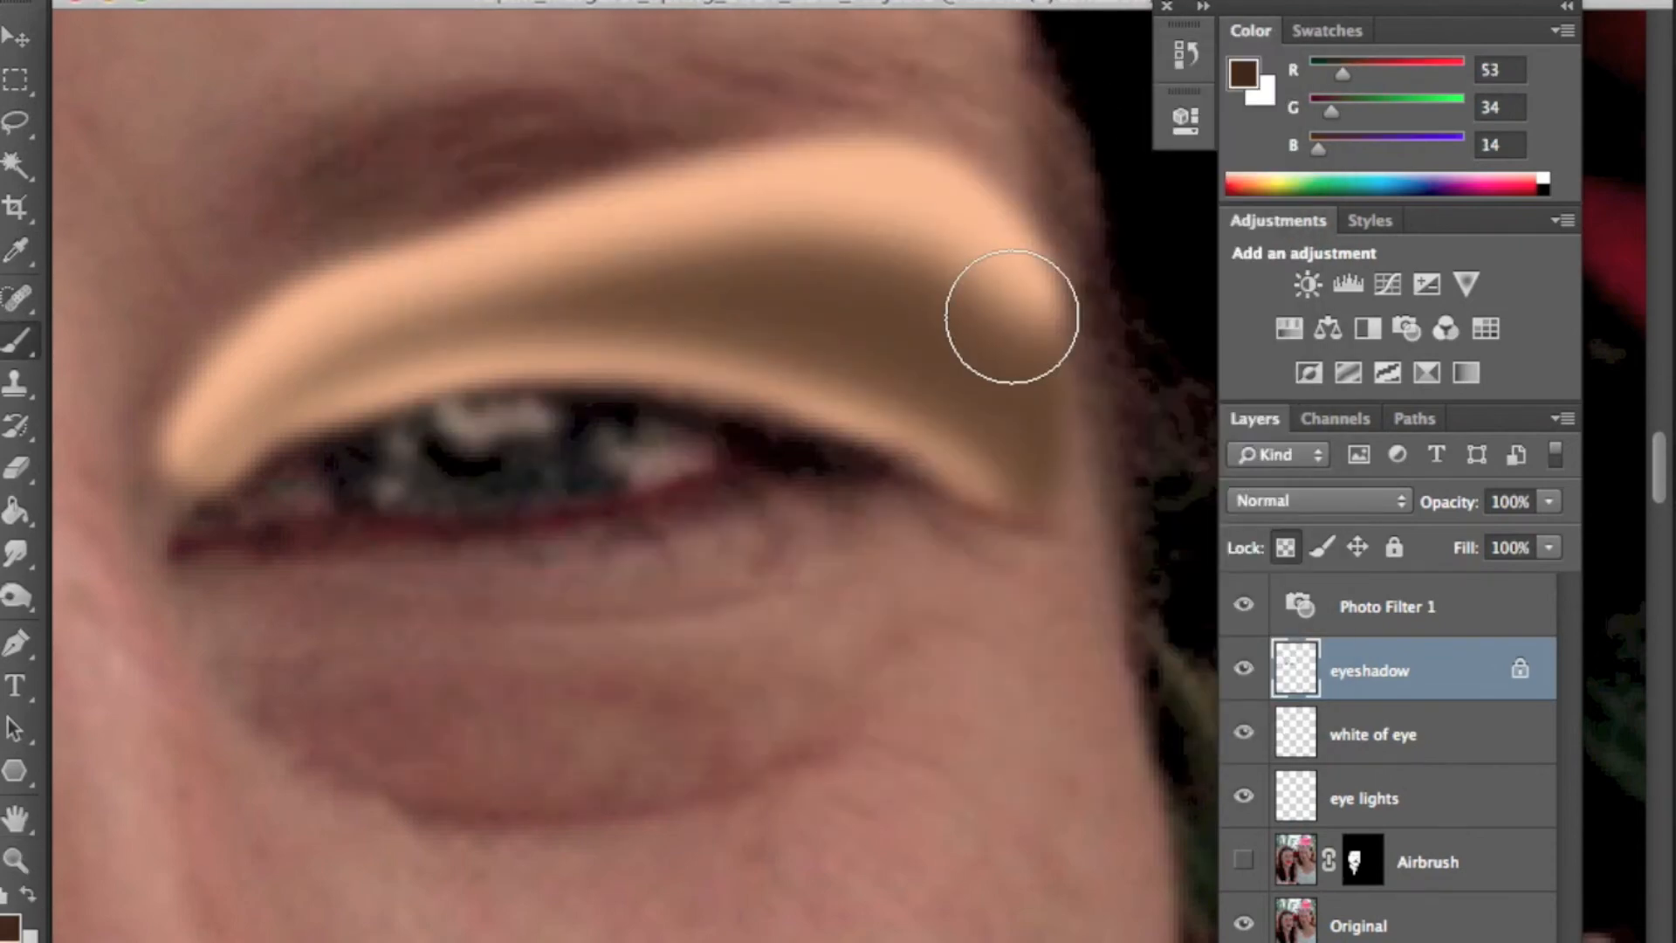
- Shrink the brush and paint dark brown crease lines through the eyeshadow on both eyes
{"action": "key", "text": "bracketleft"}
{"action": "key", "text": "bracketleft"}
{"action": "mouse_move", "coordinate": [979, 397]}
{"action": "left_mouse_down"}
{"action": "mouse_move", "coordinate": [909, 348]}
{"action": "mouse_move", "coordinate": [710, 306]}
{"action": "mouse_move", "coordinate": [513, 303]}
{"action": "mouse_move", "coordinate": [364, 341]}
{"action": "mouse_move", "coordinate": [221, 442]}
{"action": "left_mouse_up"}
{"action": "left_click_drag", "start_coordinate": [544, 586], "coordinate": [1152, 463]}
{"action": "mouse_move", "coordinate": [279, 563]}
{"action": "left_mouse_down"}
{"action": "mouse_move", "coordinate": [800, 605]}
{"action": "mouse_move", "coordinate": [1121, 690]}
{"action": "left_mouse_up"}
{"action": "mouse_move", "coordinate": [1031, 469]}
{"action": "left_mouse_down"}
{"action": "mouse_move", "coordinate": [768, 348]}
{"action": "mouse_move", "coordinate": [587, 325]}
{"action": "mouse_move", "coordinate": [395, 334]}
{"action": "mouse_move", "coordinate": [239, 385]}
{"action": "mouse_move", "coordinate": [198, 471]}
{"action": "mouse_move", "coordinate": [564, 475]}
{"action": "mouse_move", "coordinate": [596, 456]}
{"action": "left_mouse_up"}
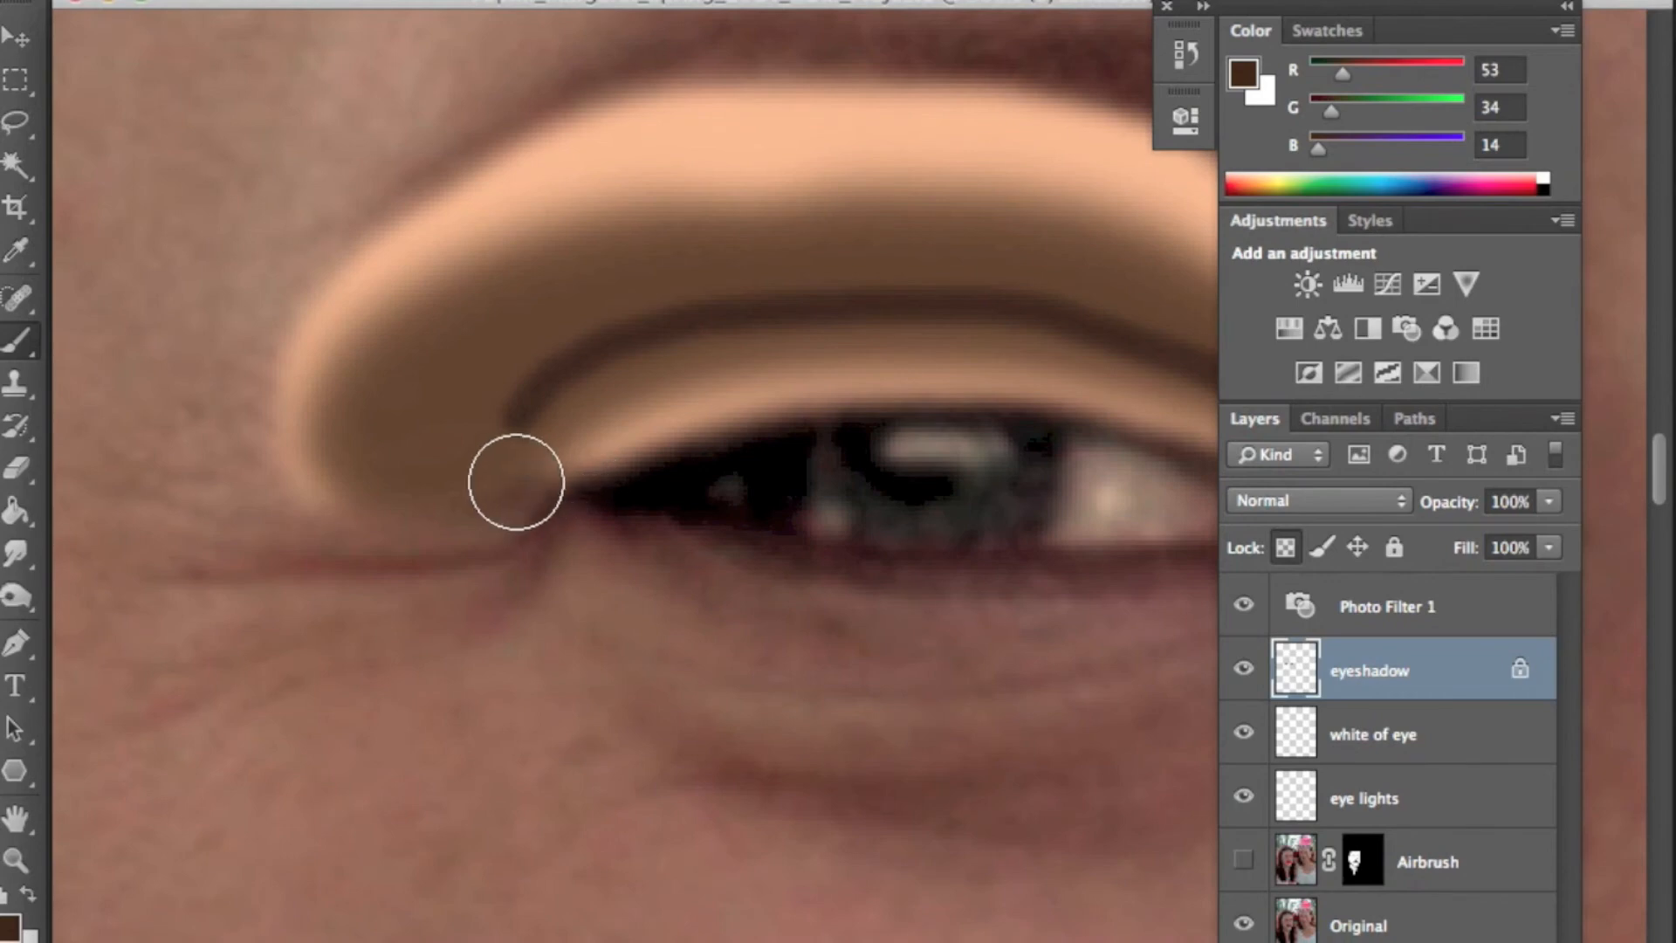
{"action": "mouse_move", "coordinate": [509, 491]}
{"action": "left_mouse_down"}
{"action": "mouse_move", "coordinate": [359, 531]}
{"action": "mouse_move", "coordinate": [456, 503]}
{"action": "mouse_move", "coordinate": [520, 446]}
{"action": "mouse_move", "coordinate": [435, 522]}
{"action": "mouse_move", "coordinate": [564, 402]}
{"action": "mouse_move", "coordinate": [677, 343]}
{"action": "mouse_move", "coordinate": [752, 329]}
{"action": "mouse_move", "coordinate": [889, 353]}
{"action": "mouse_move", "coordinate": [769, 328]}
{"action": "mouse_move", "coordinate": [867, 317]}
{"action": "mouse_move", "coordinate": [1037, 332]}
{"action": "left_mouse_up"}
{"action": "scroll", "coordinate": [801, 428], "scroll_direction": "right", "scroll_amount": 1}
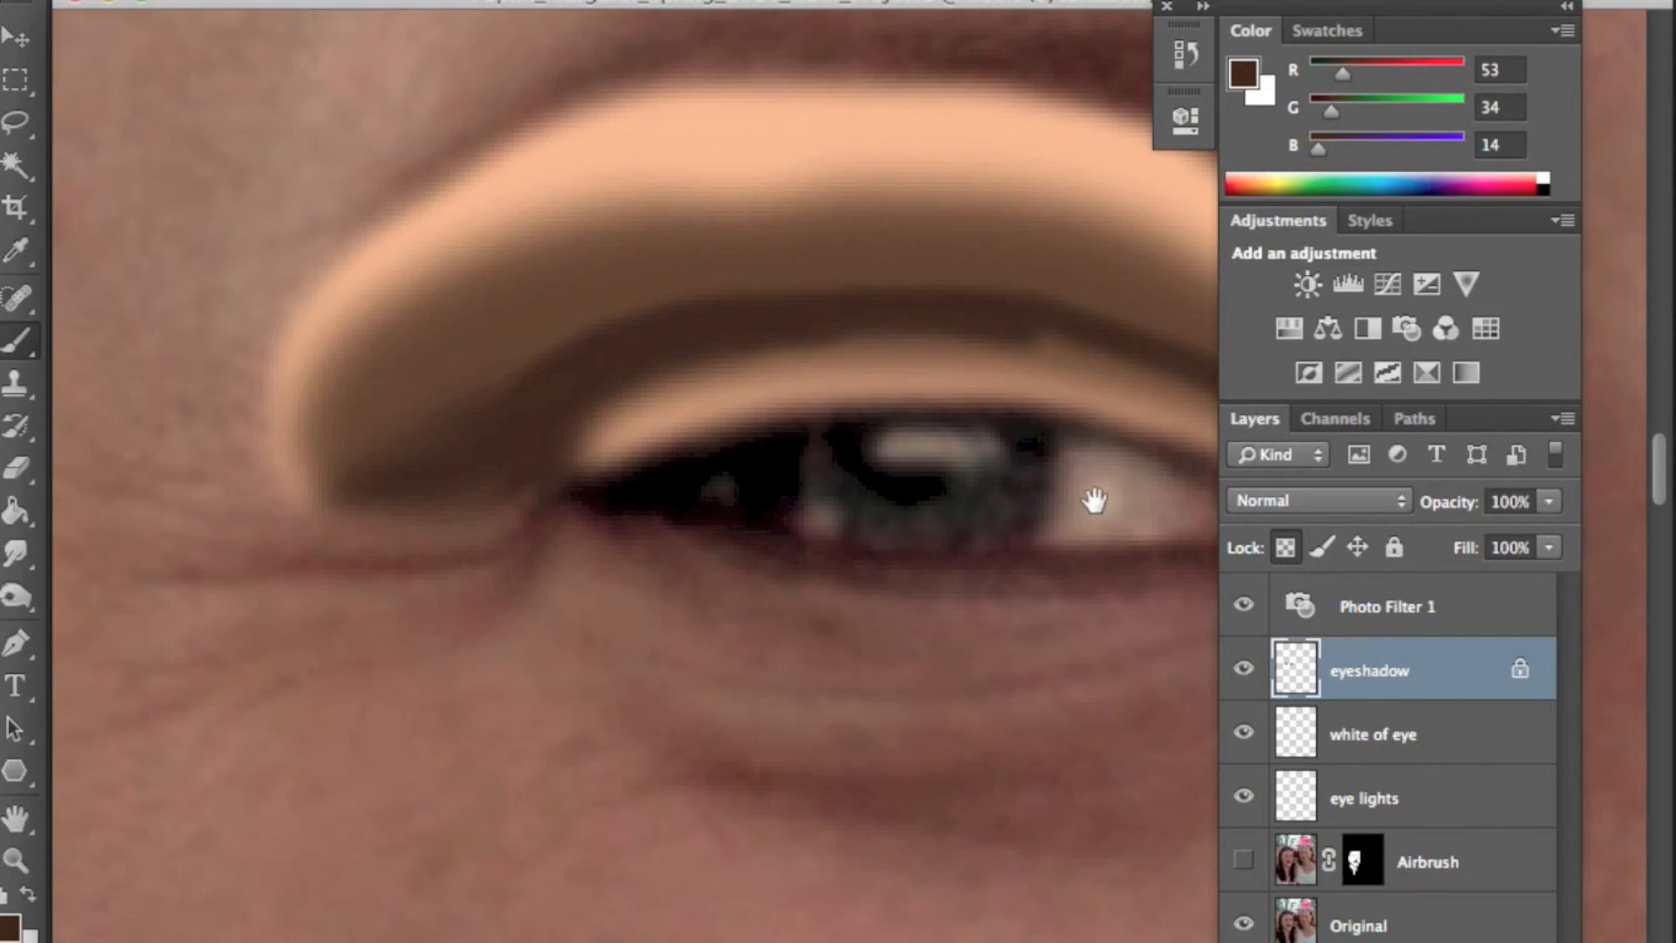
{"action": "left_click_drag", "start_coordinate": [1093, 500], "coordinate": [666, 490]}
{"action": "mouse_move", "coordinate": [603, 330]}
{"action": "left_mouse_down"}
{"action": "mouse_move", "coordinate": [792, 387]}
{"action": "mouse_move", "coordinate": [898, 446]}
{"action": "mouse_move", "coordinate": [966, 514]}
{"action": "left_mouse_up"}
{"action": "mouse_move", "coordinate": [1013, 572]}
{"action": "left_mouse_down"}
{"action": "mouse_move", "coordinate": [234, 571]}
{"action": "mouse_move", "coordinate": [623, 557]}
{"action": "left_mouse_up"}
{"action": "left_click_drag", "start_coordinate": [432, 388], "coordinate": [344, 474]}
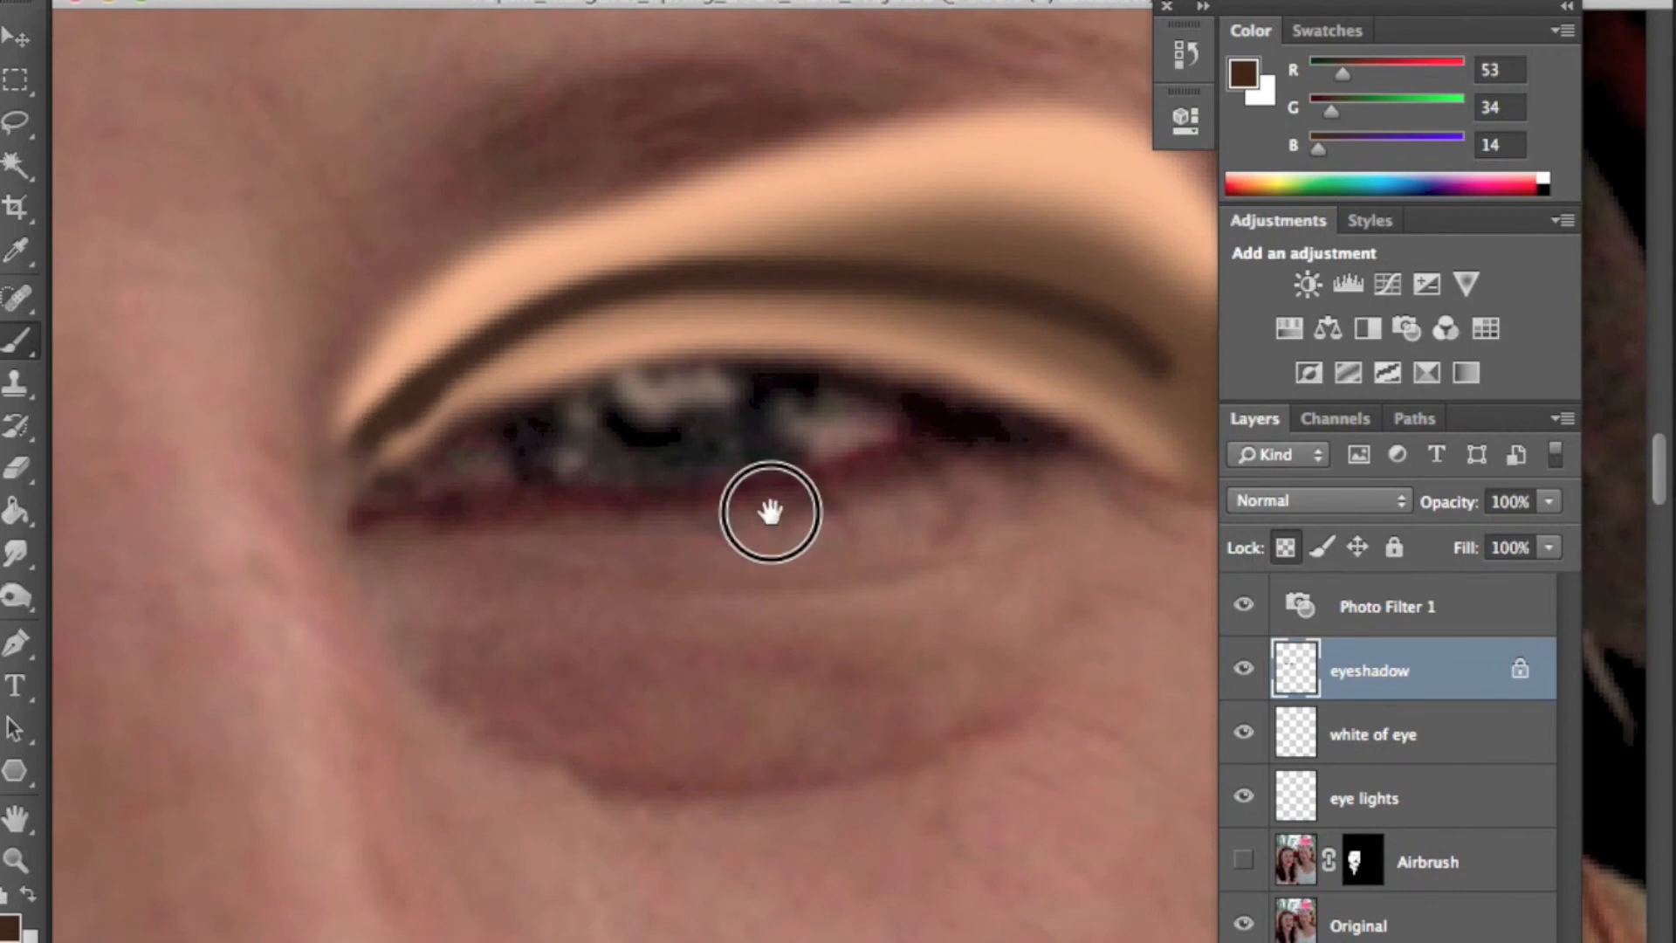
{"action": "left_click_drag", "start_coordinate": [767, 508], "coordinate": [404, 497]}
{"action": "mouse_move", "coordinate": [669, 296]}
{"action": "left_mouse_down"}
{"action": "mouse_move", "coordinate": [823, 364]}
{"action": "mouse_move", "coordinate": [845, 448]}
{"action": "mouse_move", "coordinate": [773, 375]}
{"action": "mouse_move", "coordinate": [629, 288]}
{"action": "mouse_move", "coordinate": [456, 270]}
{"action": "mouse_move", "coordinate": [587, 292]}
{"action": "mouse_move", "coordinate": [800, 374]}
{"action": "mouse_move", "coordinate": [782, 282]}
{"action": "left_mouse_up"}
- Apply a Gaussian Blur with a 4.0 pixel radius to the eyeshadow layer
{"action": "left_click", "coordinate": [768, 2]}
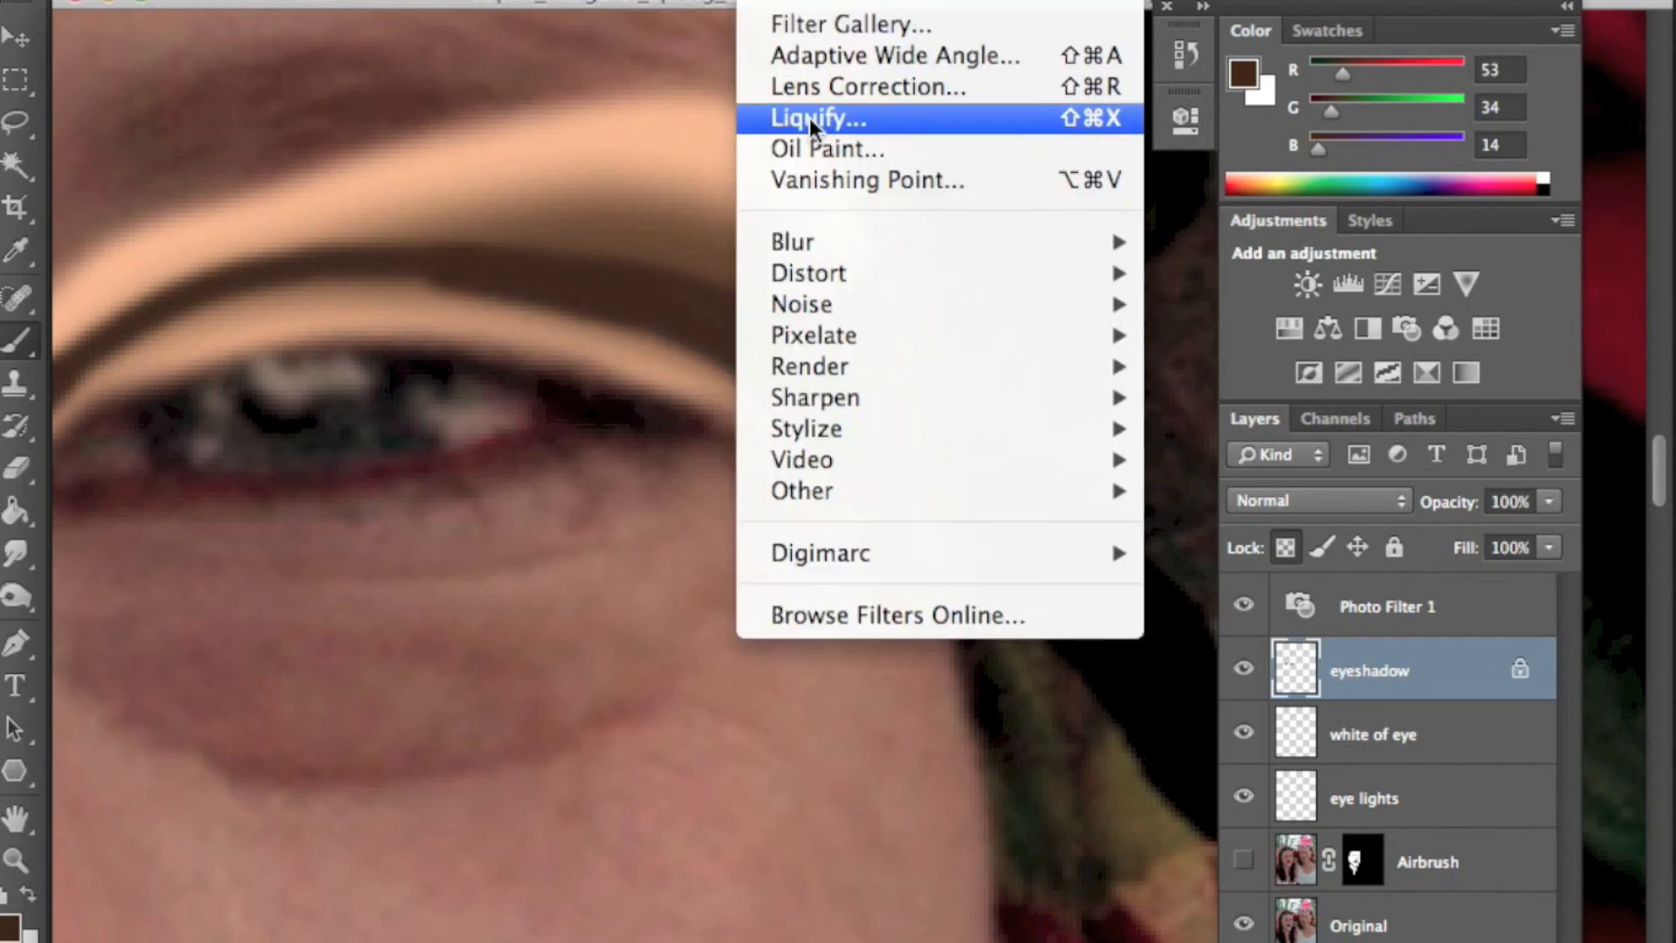
{"action": "mouse_move", "coordinate": [808, 244]}
{"action": "left_click", "coordinate": [1204, 489]}
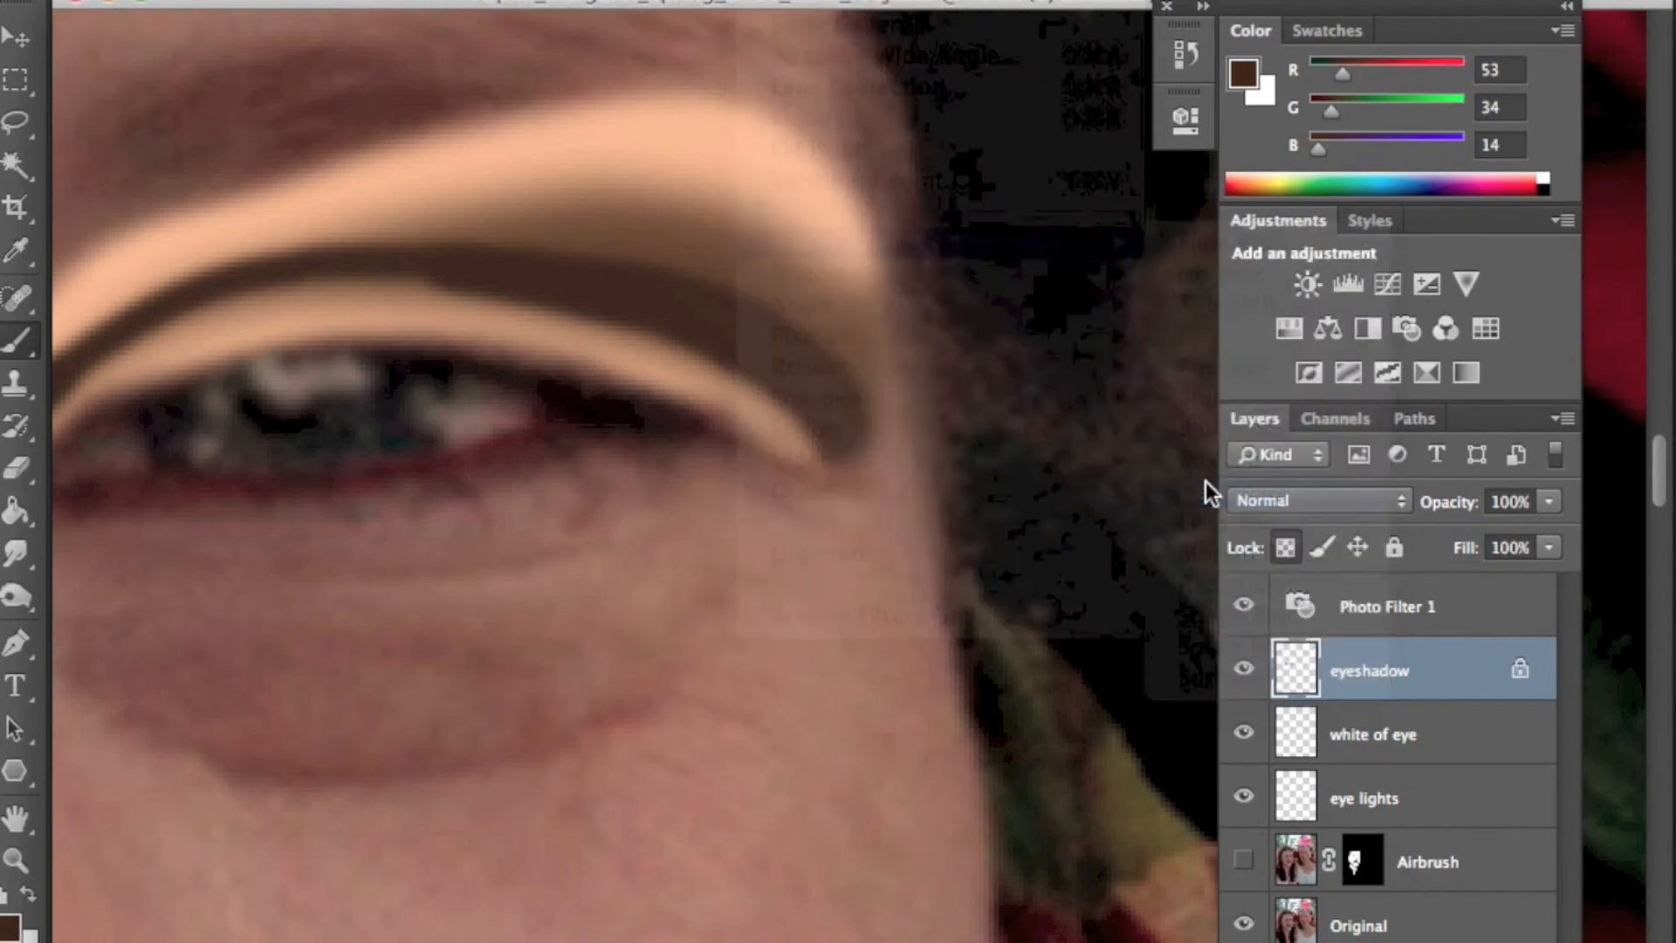
{"action": "left_click", "coordinate": [991, 563]}
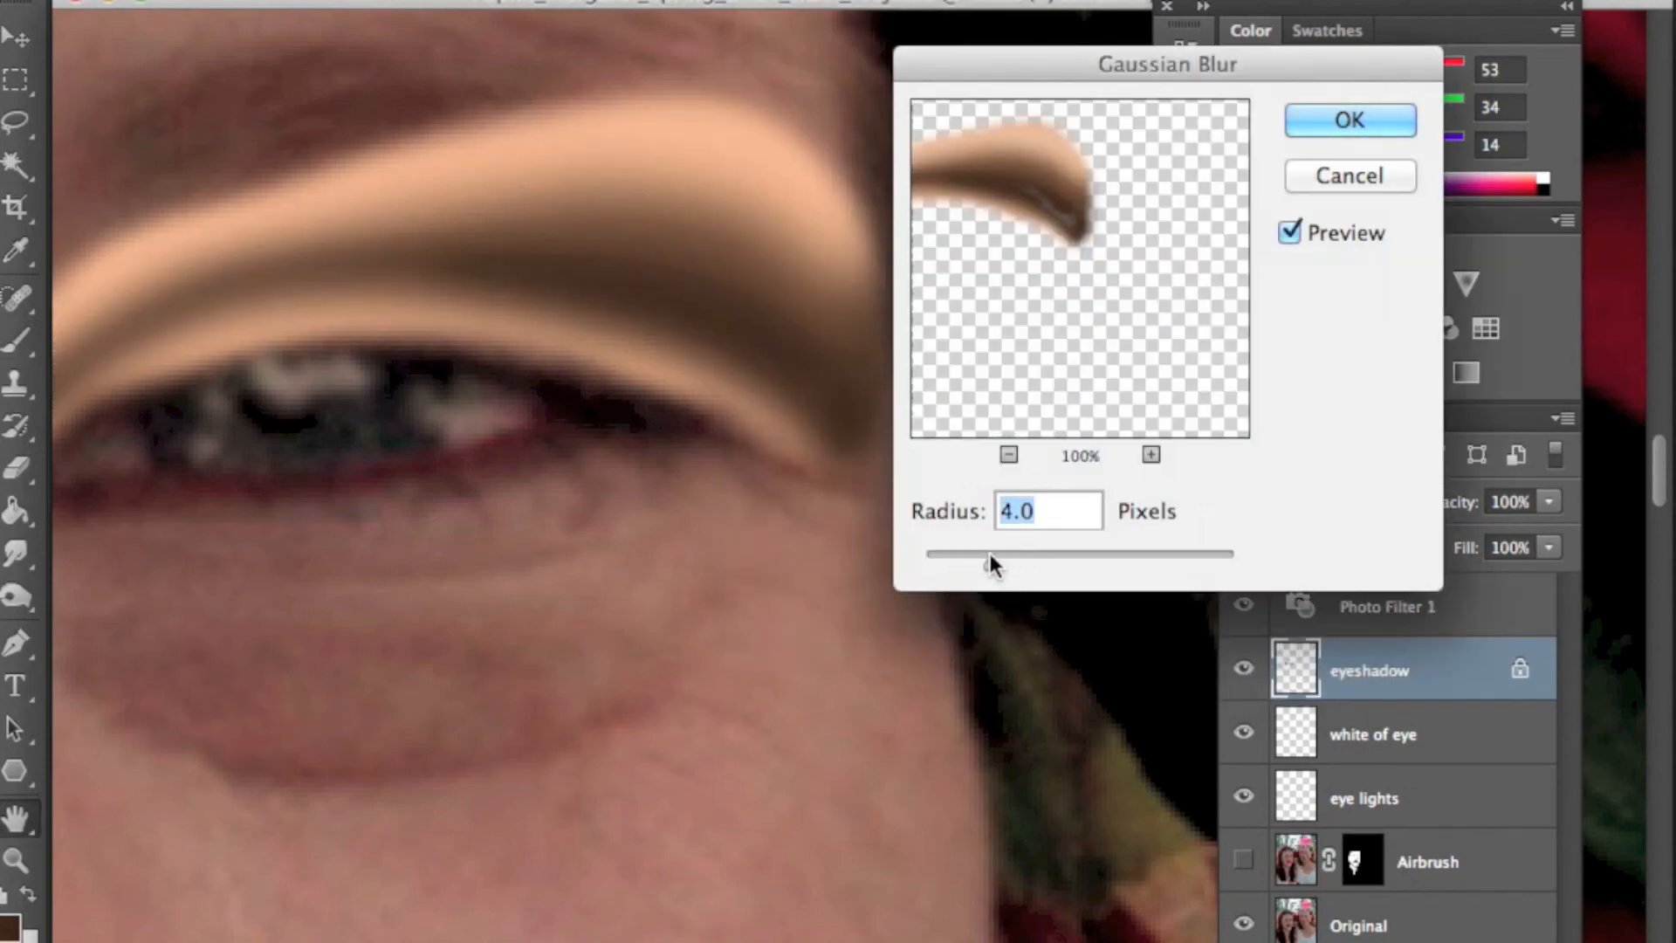
{"action": "left_click", "coordinate": [1348, 120]}
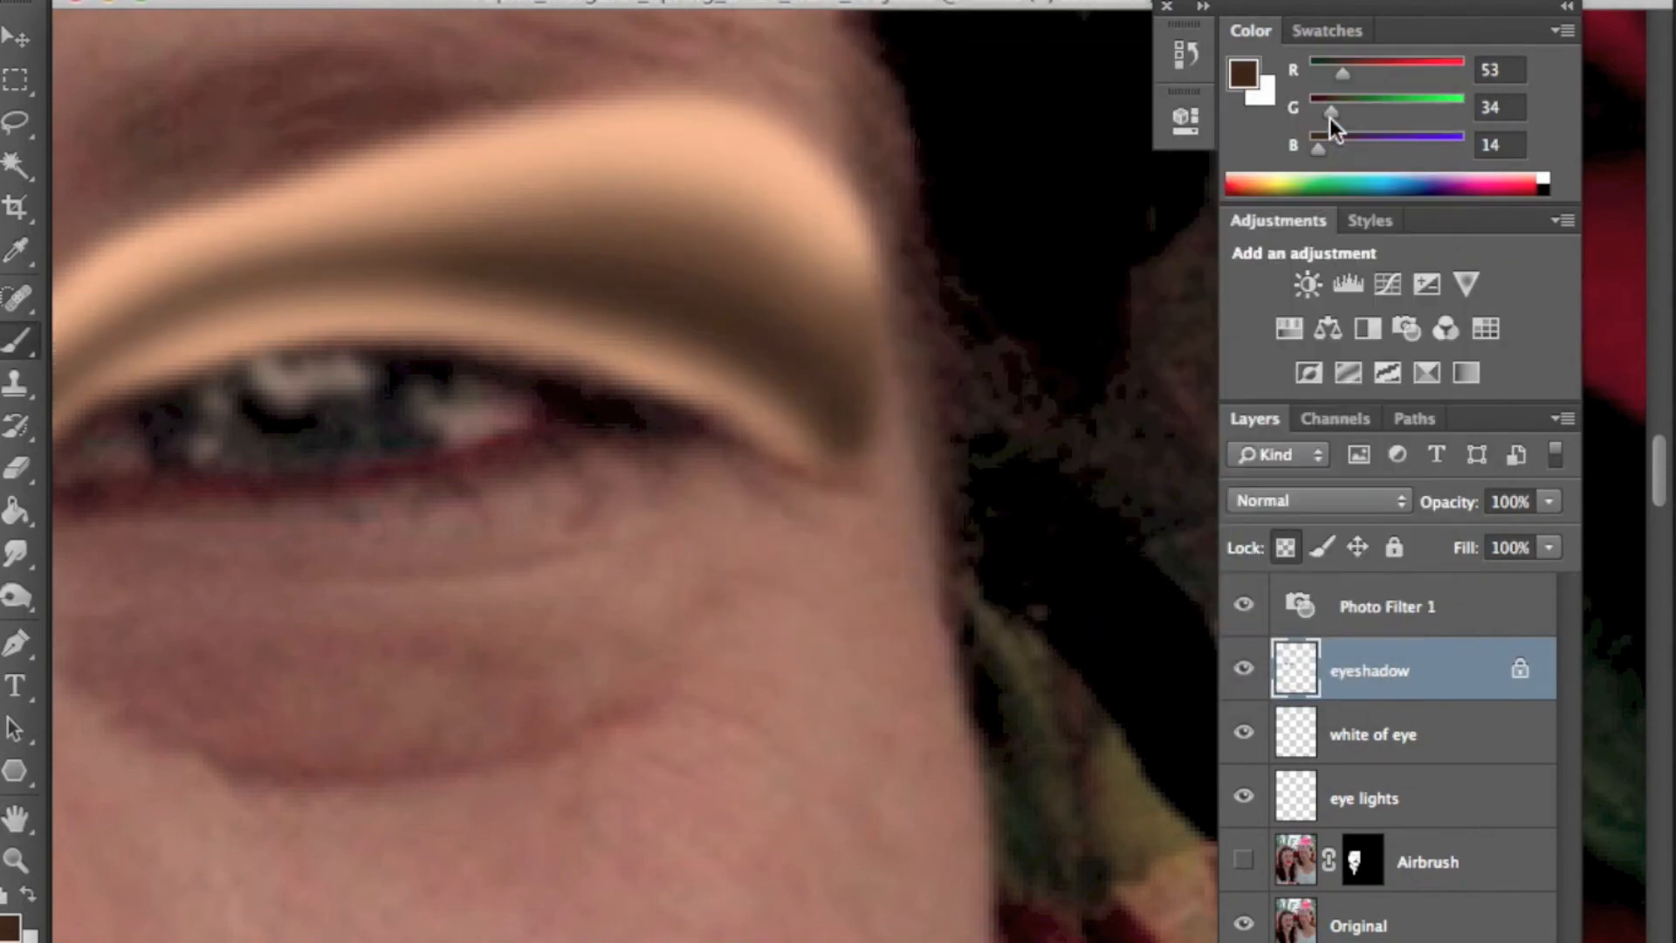
- Fit the image to the screen and zoom in to inspect the eyeshadow on both eyes
{"action": "key", "text": "super+0"}
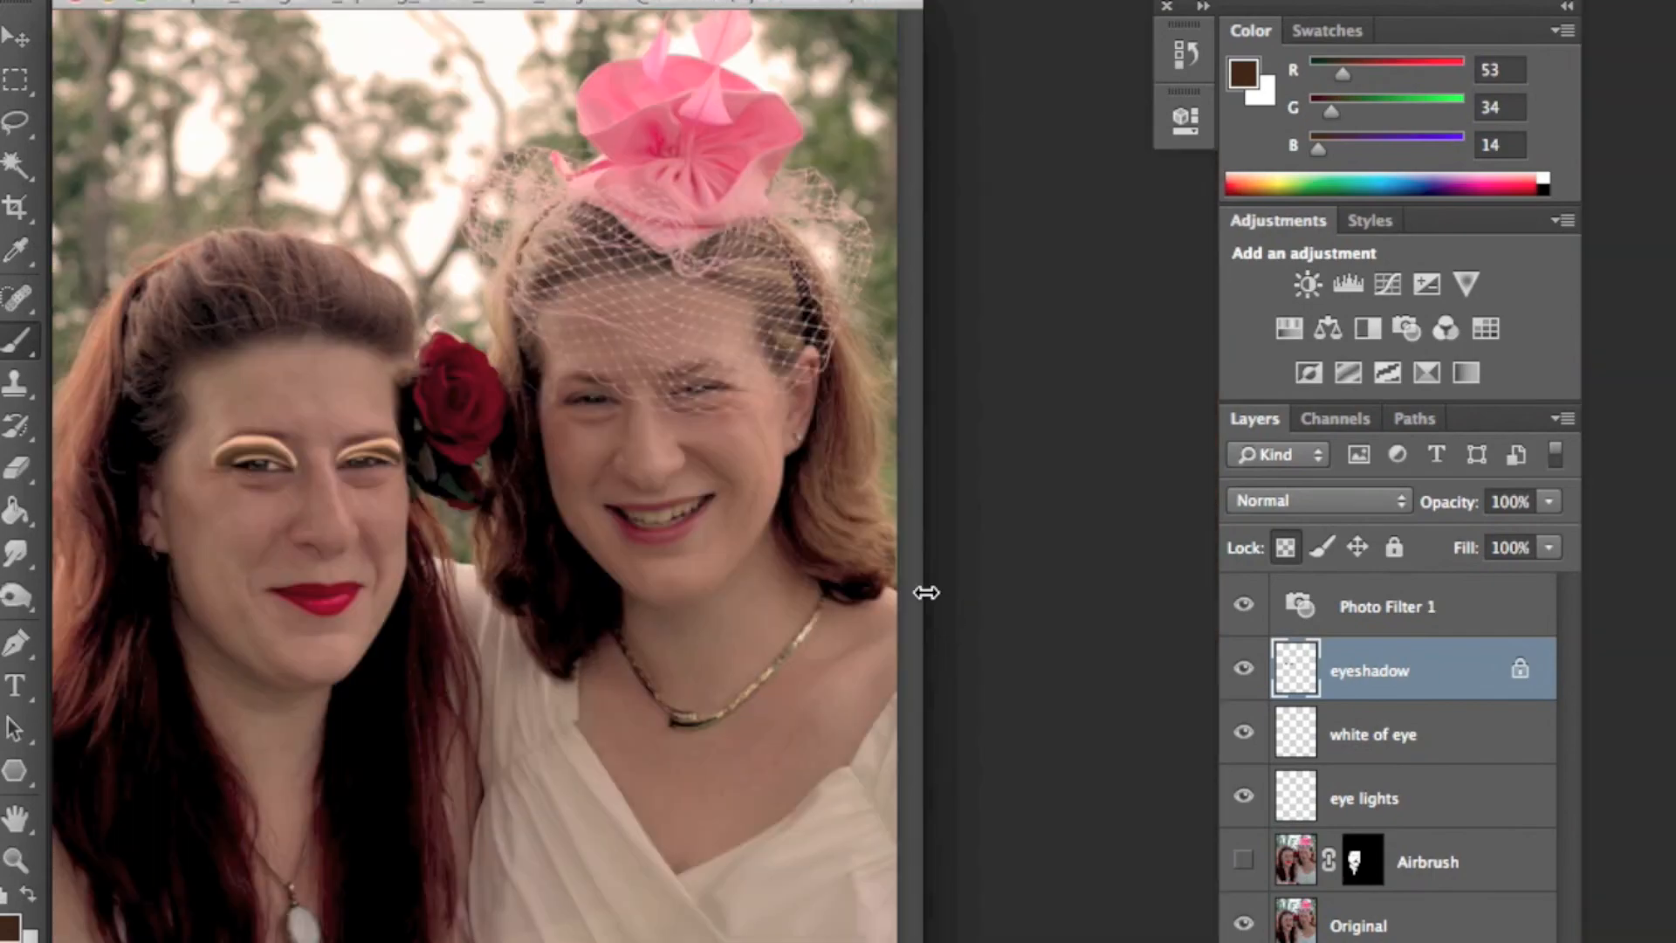
{"action": "left_click", "coordinate": [18, 862]}
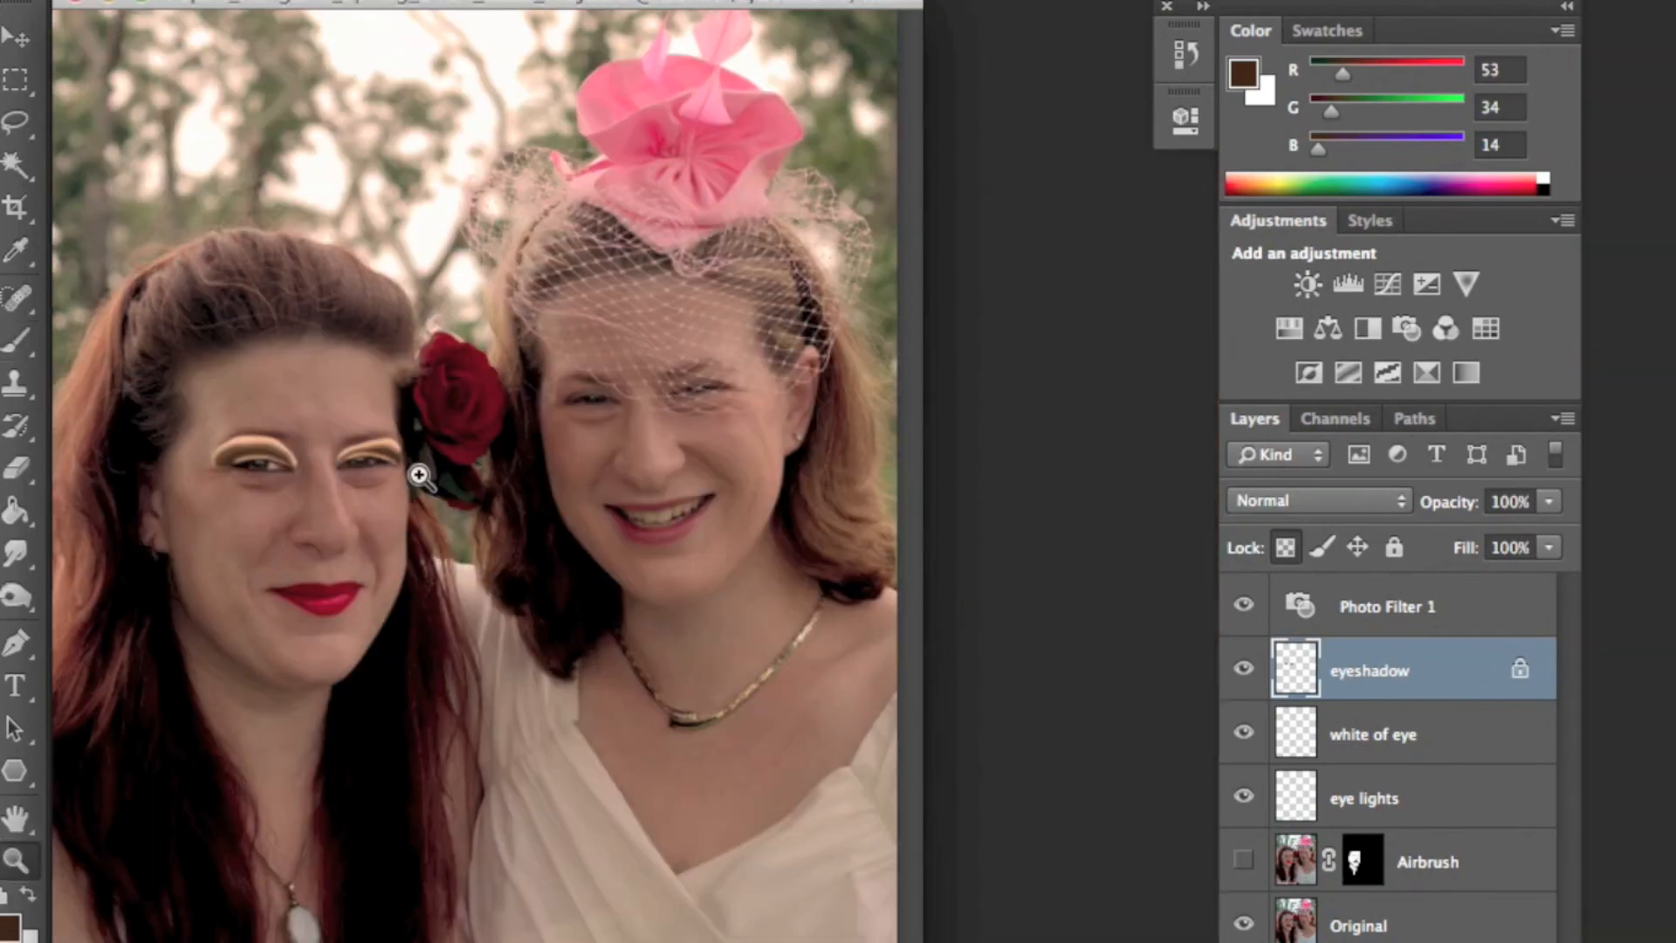
{"action": "left_click", "coordinate": [323, 490]}
{"action": "left_click", "coordinate": [334, 531]}
{"action": "left_click", "coordinate": [417, 541]}
{"action": "left_click", "coordinate": [573, 497]}
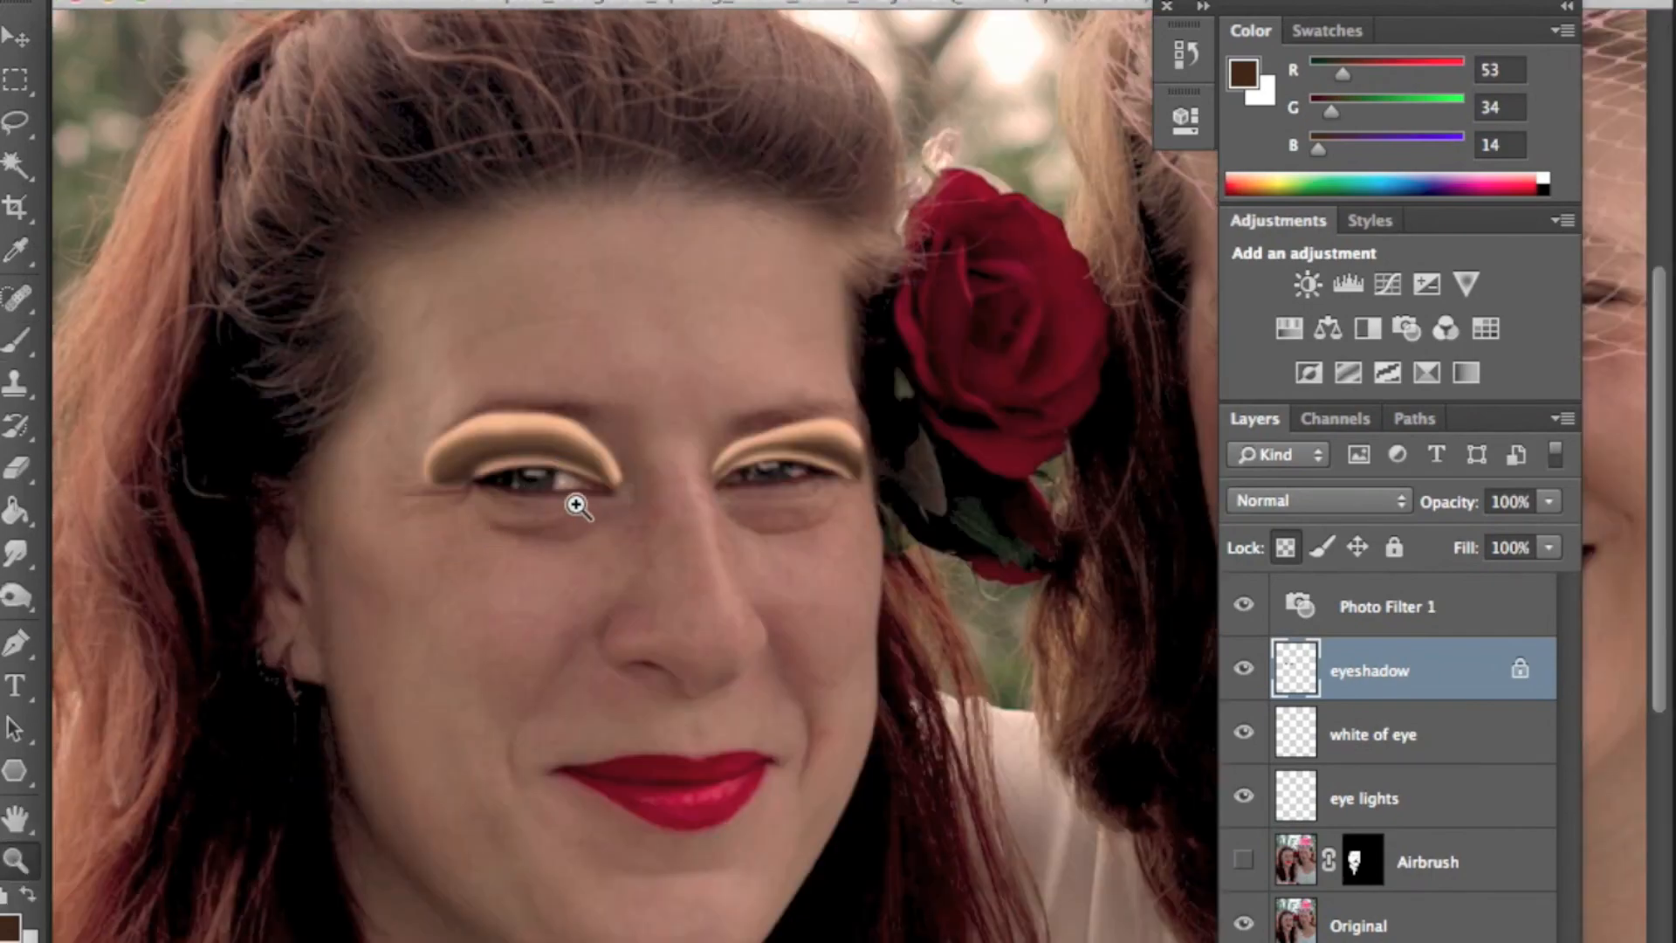
{"action": "left_click", "coordinate": [861, 535]}
{"action": "left_click_drag", "start_coordinate": [977, 639], "coordinate": [817, 666]}
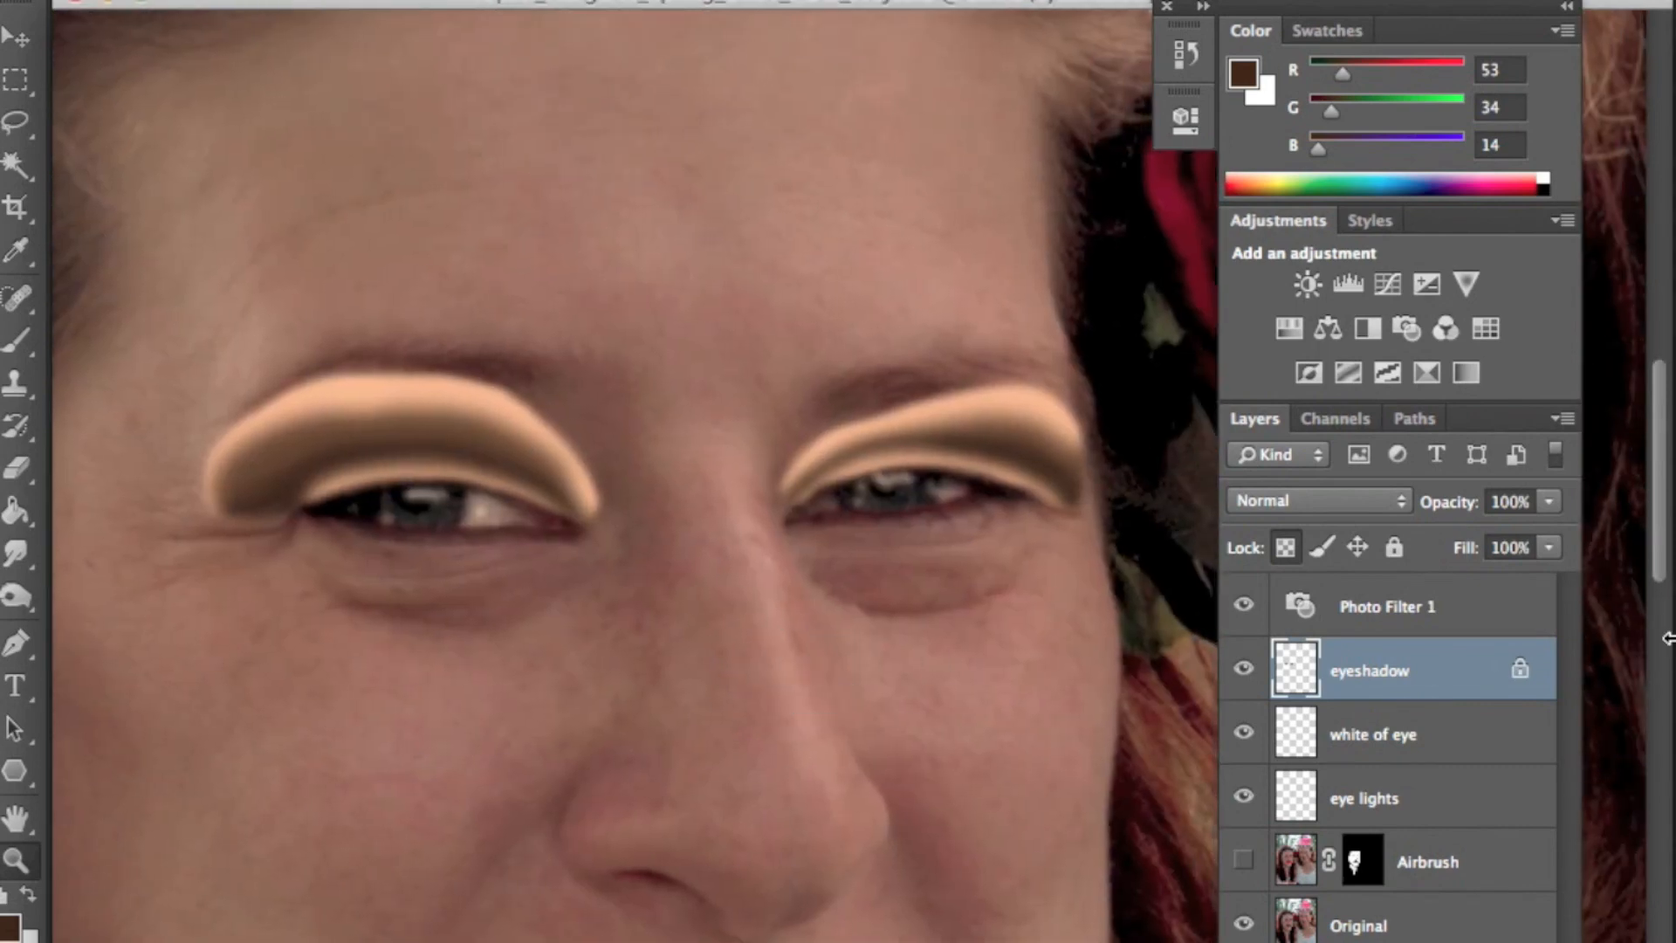
- Set the eyeshadow layer to Multiply blend mode at 42% opacity and toggle its visibility to compare
{"action": "left_click", "coordinate": [1335, 500]}
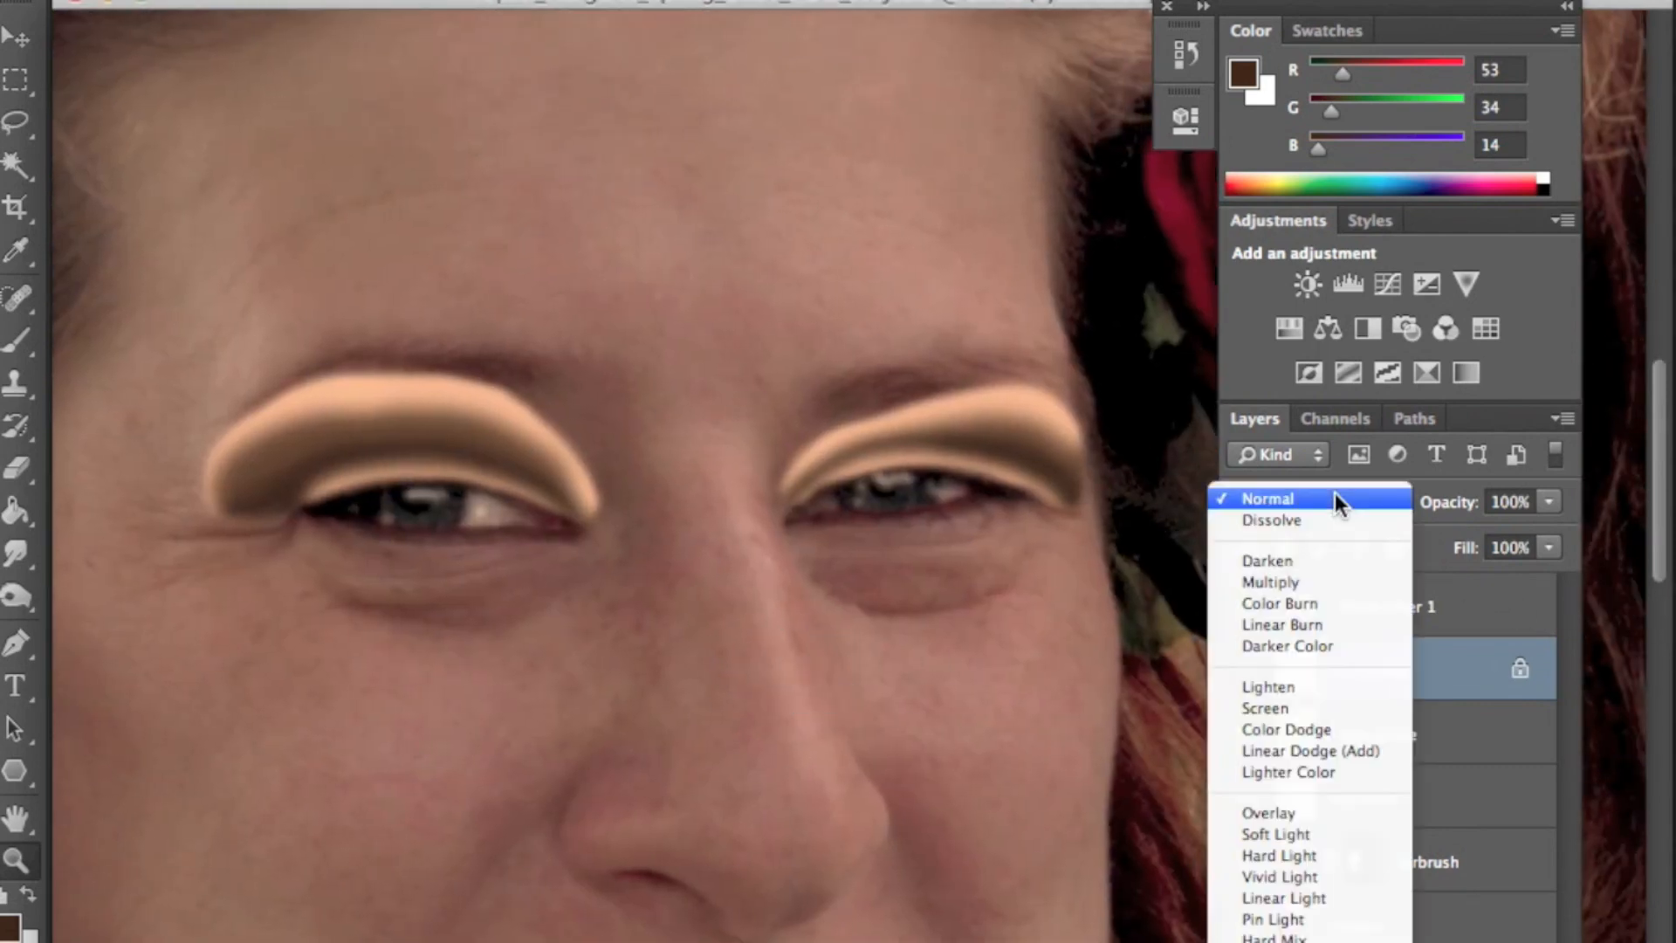
{"action": "left_click", "coordinate": [1328, 583]}
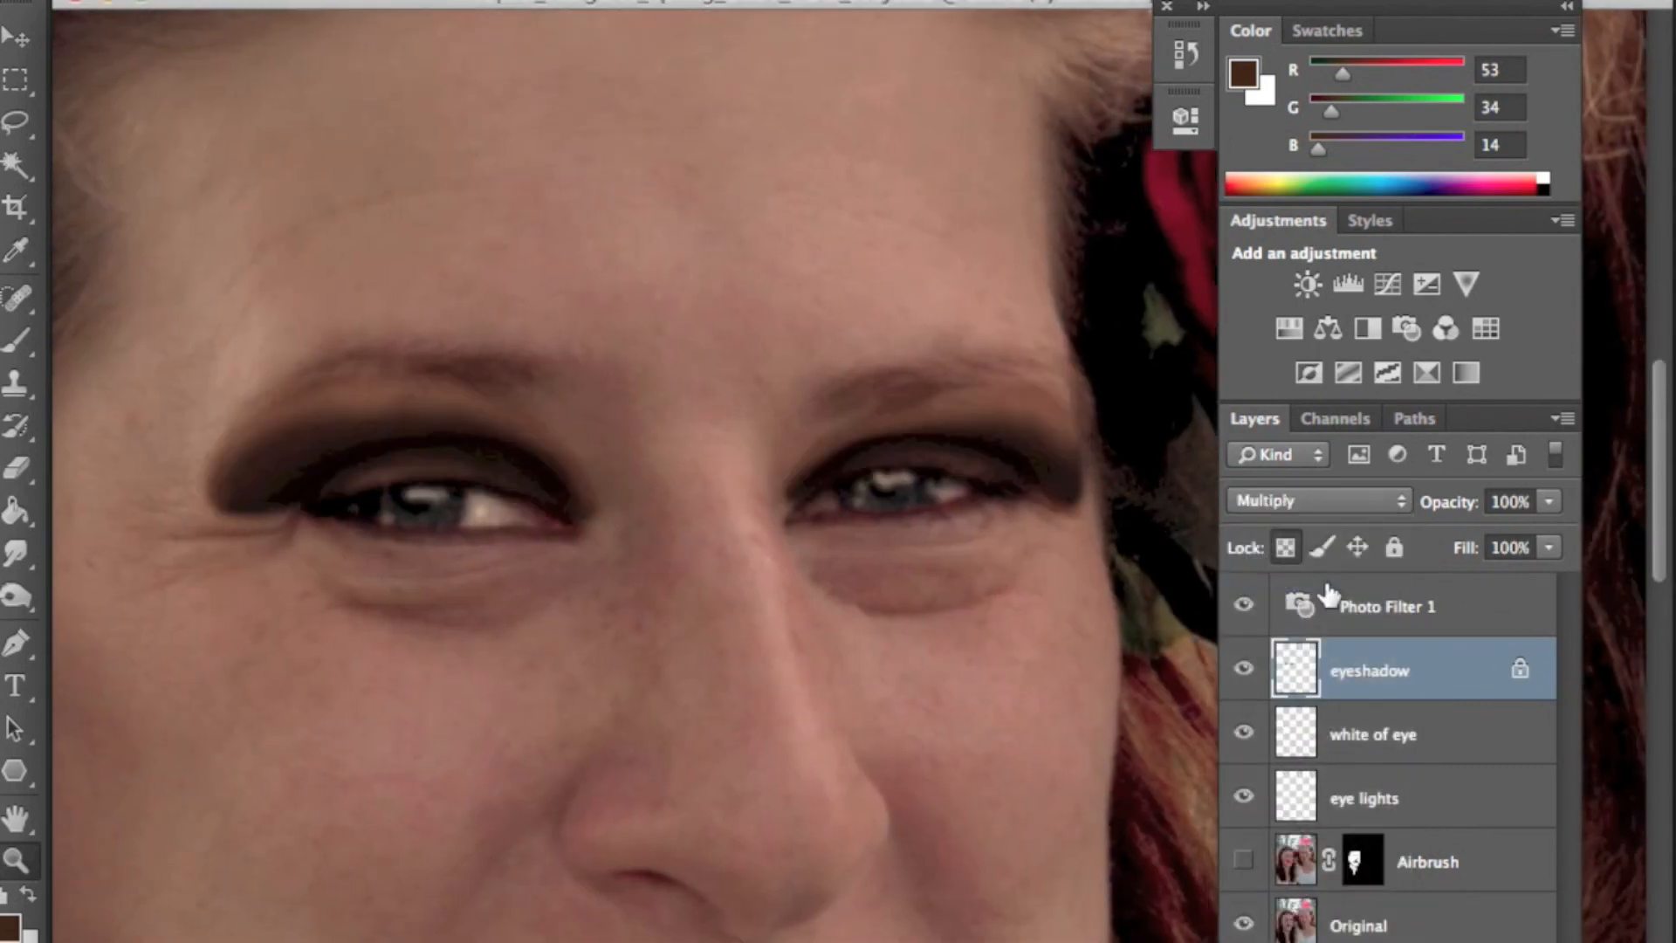
{"action": "left_click", "coordinate": [1549, 501]}
{"action": "left_click_drag", "start_coordinate": [1556, 529], "coordinate": [1490, 529]}
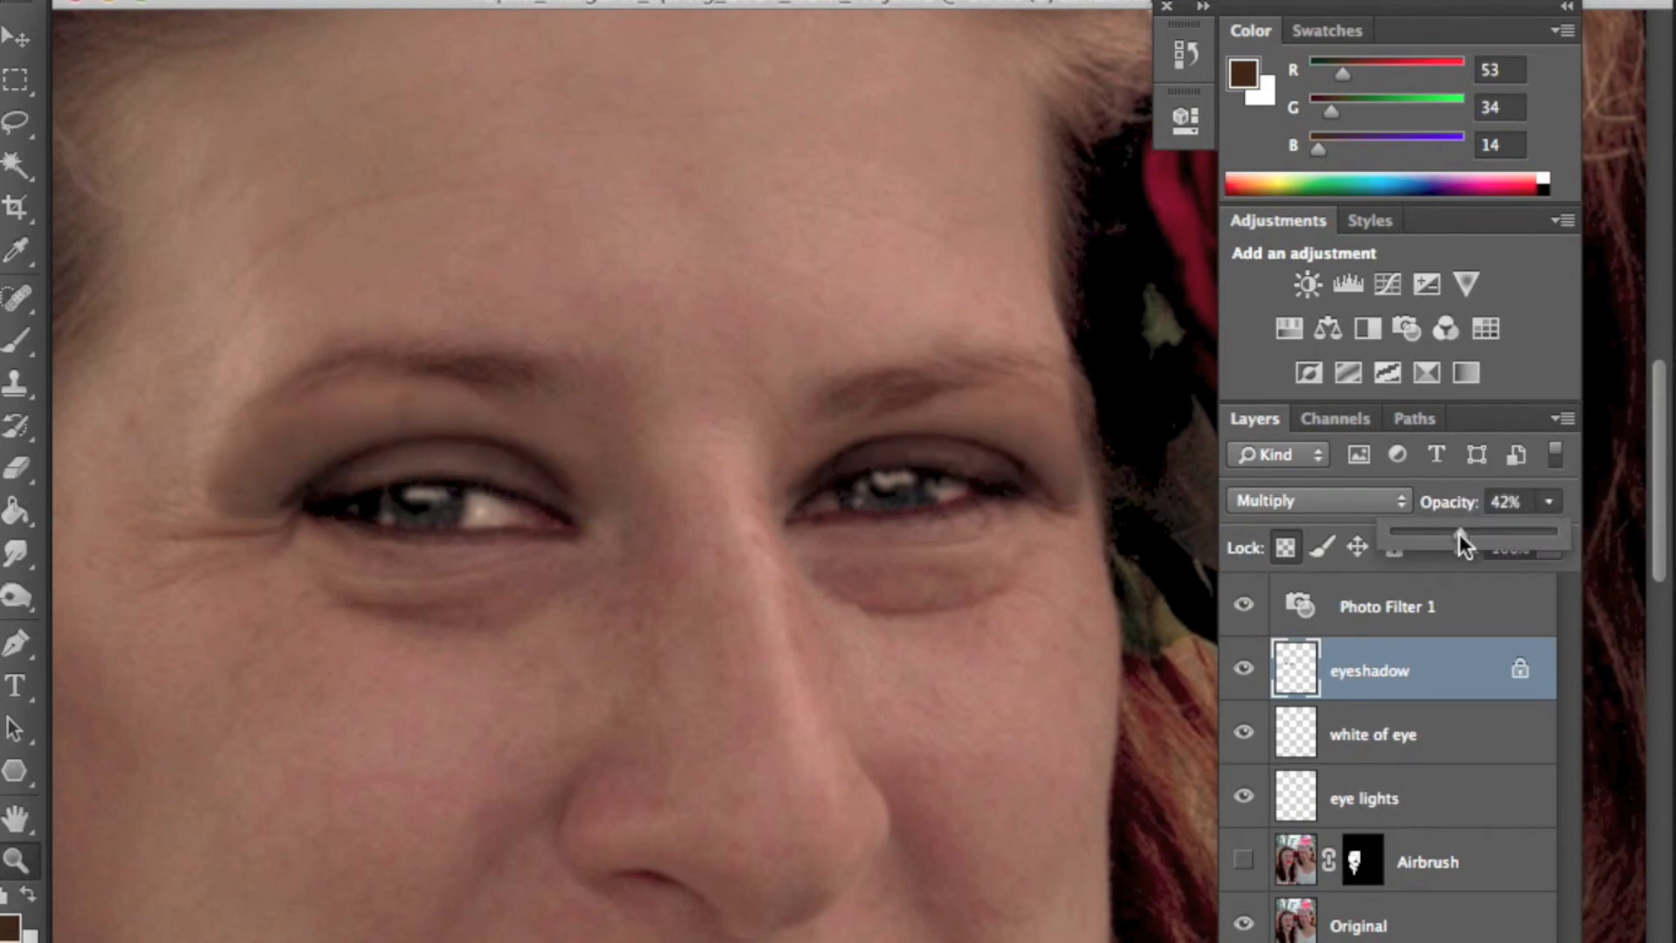
{"action": "left_click", "coordinate": [1243, 670]}
{"action": "left_click", "coordinate": [1243, 670]}
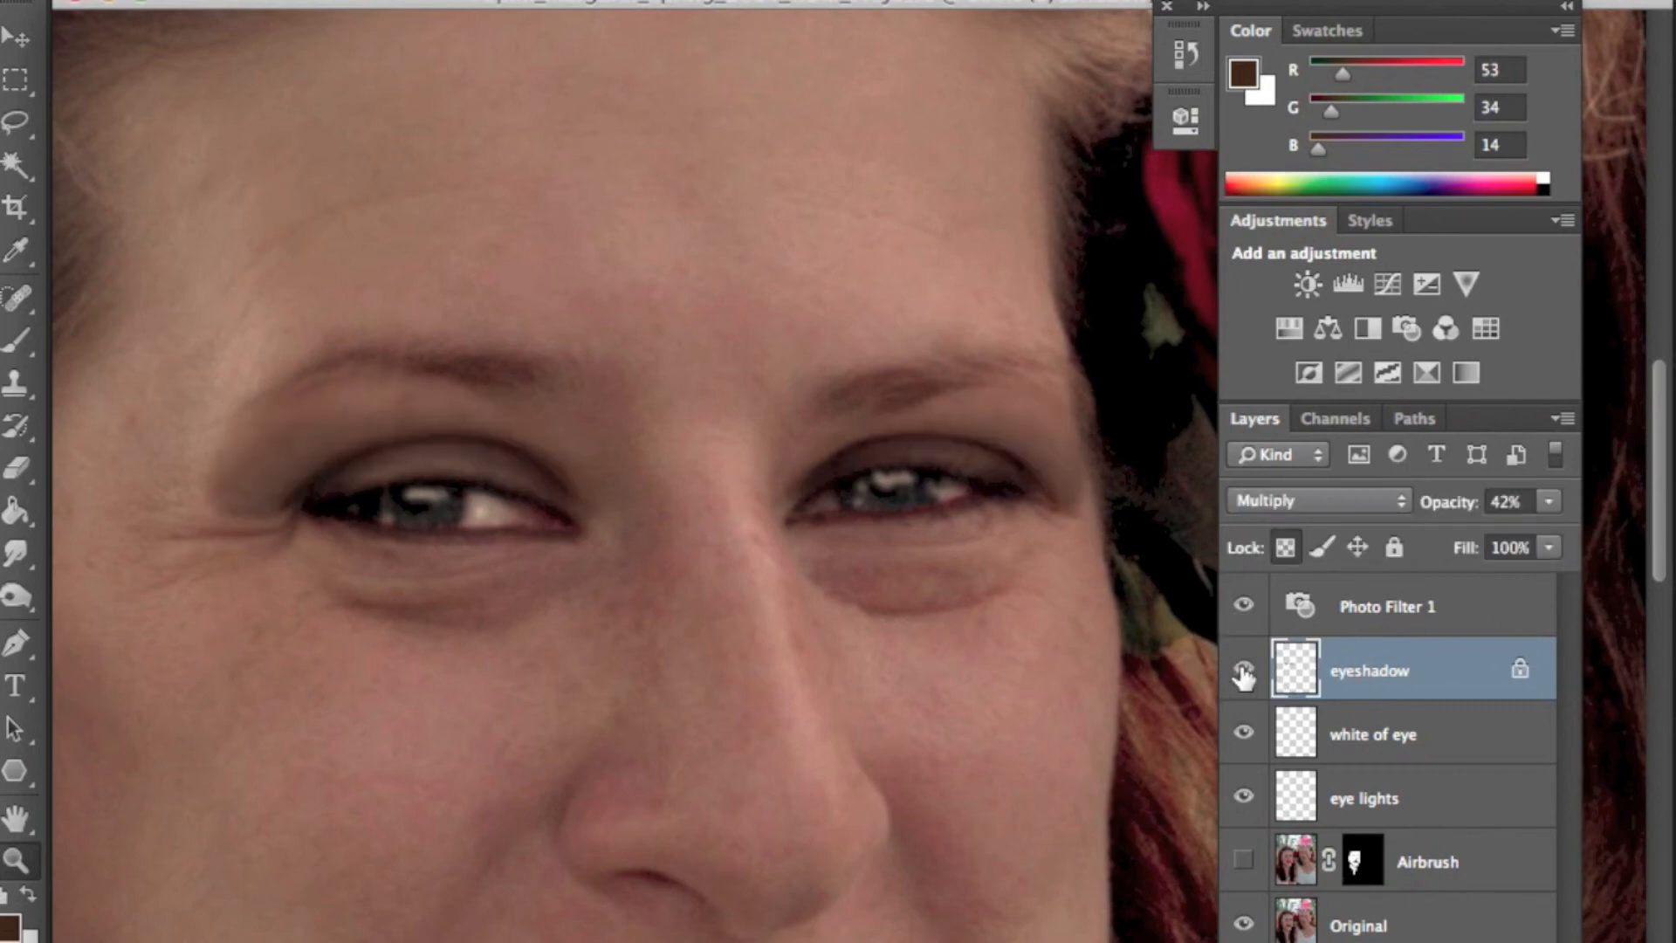
{"action": "left_click", "coordinate": [1243, 670]}
{"action": "left_click", "coordinate": [1243, 671]}
- Fit the image to screen and create a new layer named rouge above the eyeshadow layer
{"action": "key", "text": "super+0"}
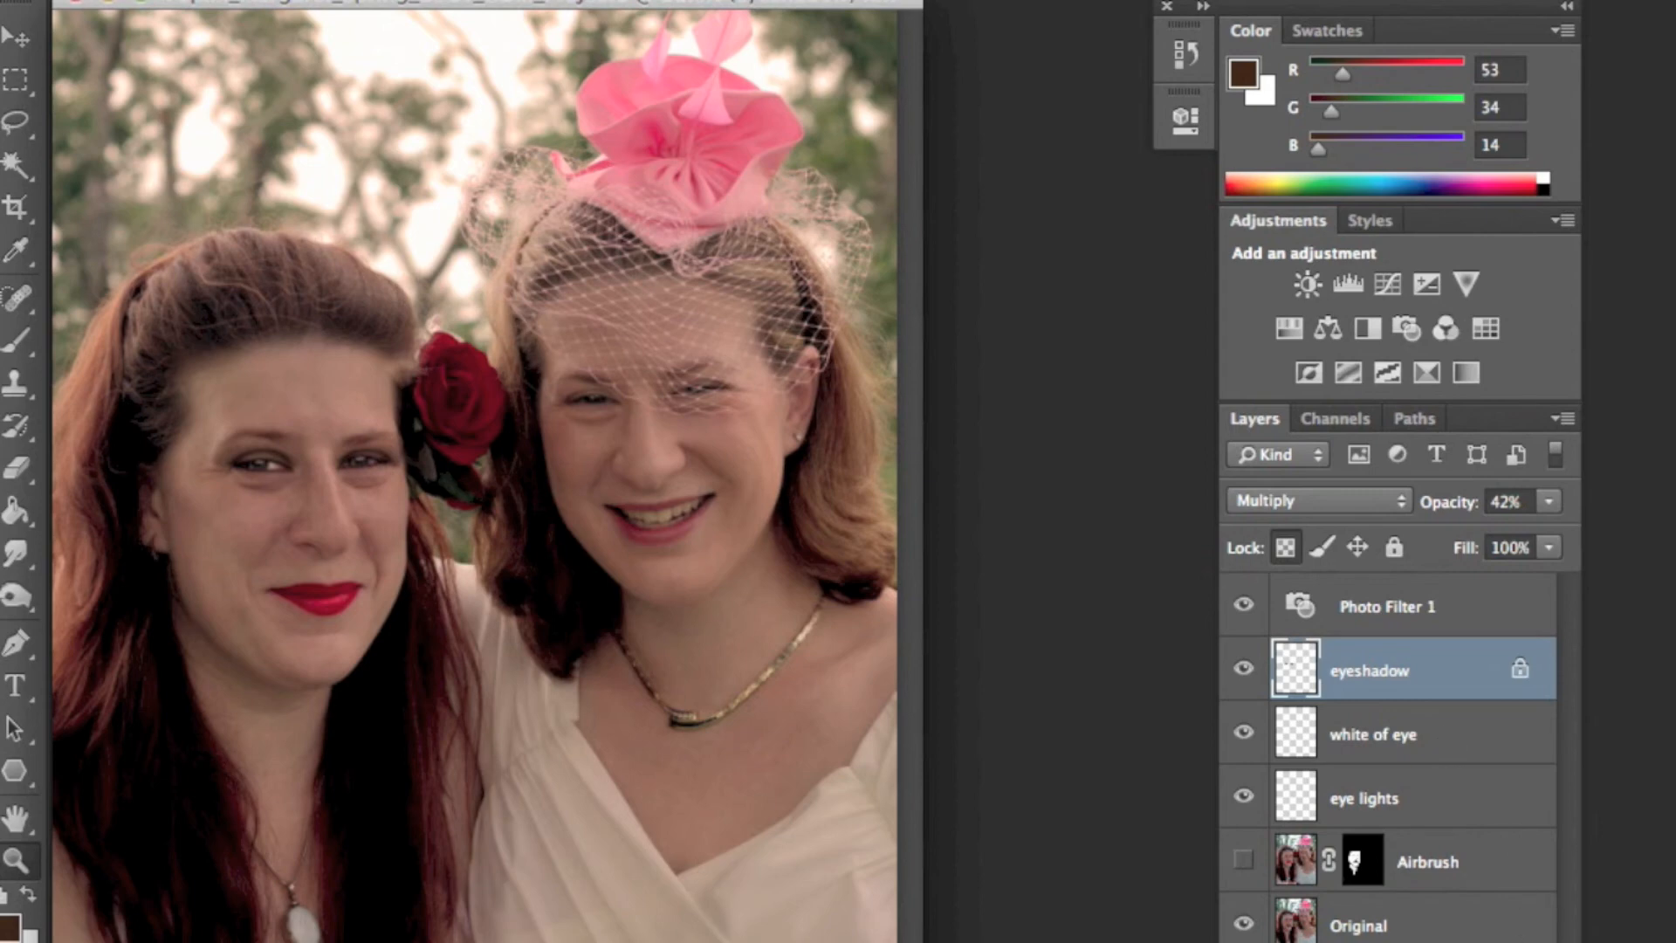
{"action": "key", "text": "super+shift+alt+n"}
{"action": "double_click", "coordinate": [1353, 668]}
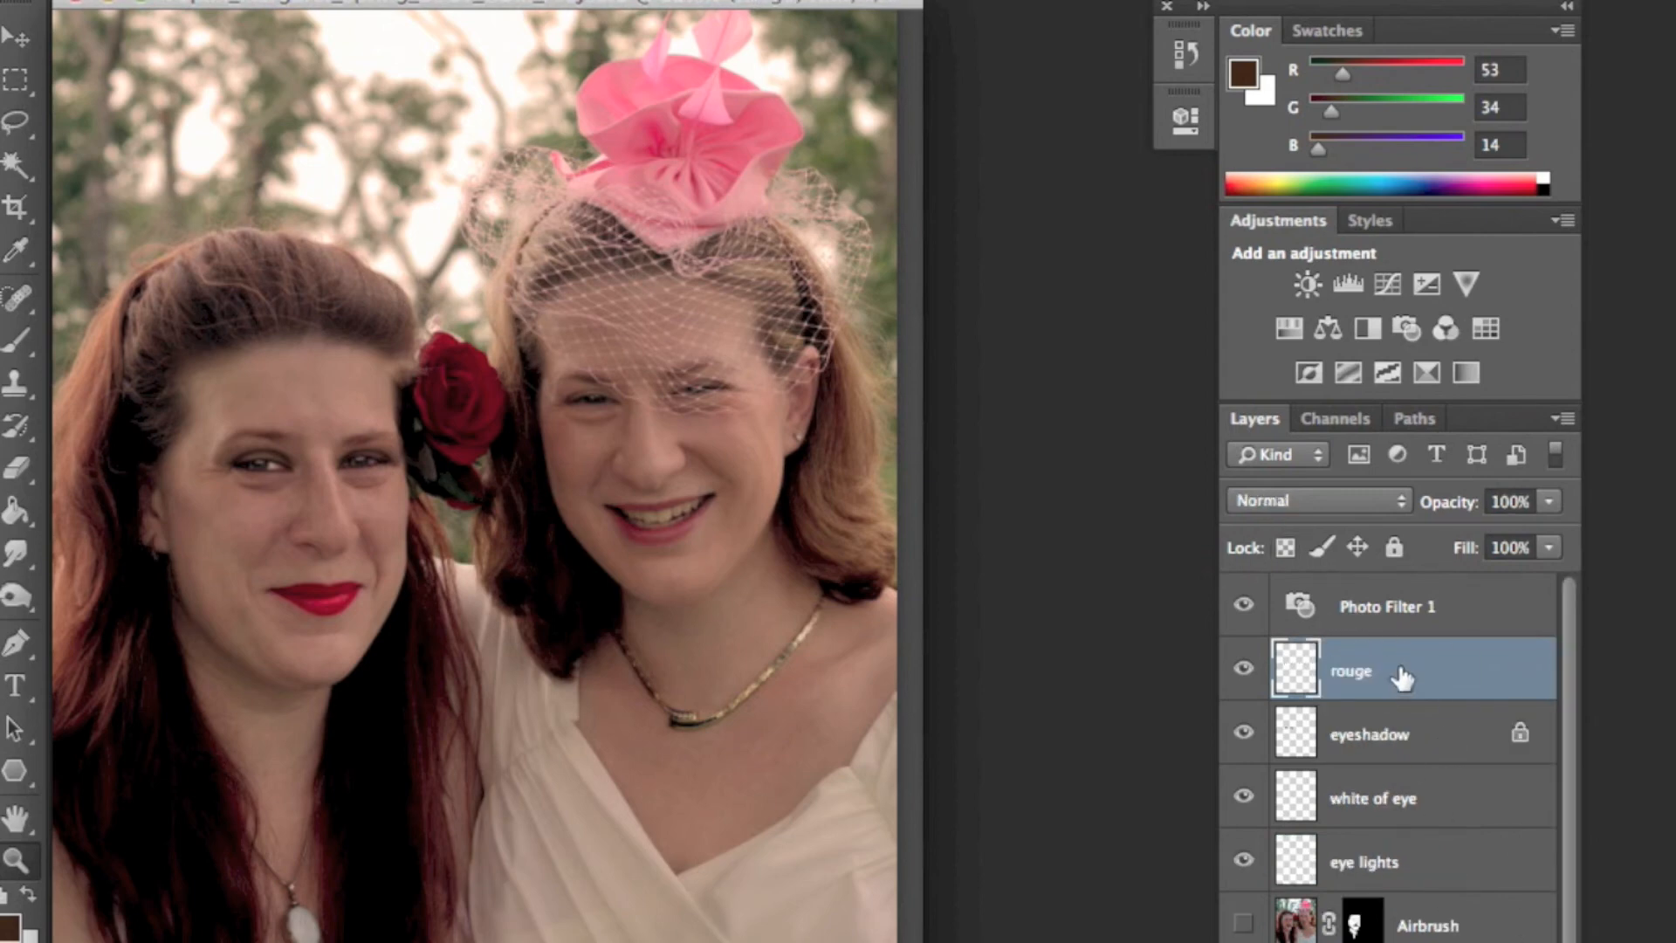
- Zoom in on the left woman's face, pick the Brush, and sample a pink colour (R192 G139 B134) from the hat
{"action": "left_click", "coordinate": [271, 517]}
{"action": "left_click", "coordinate": [344, 545]}
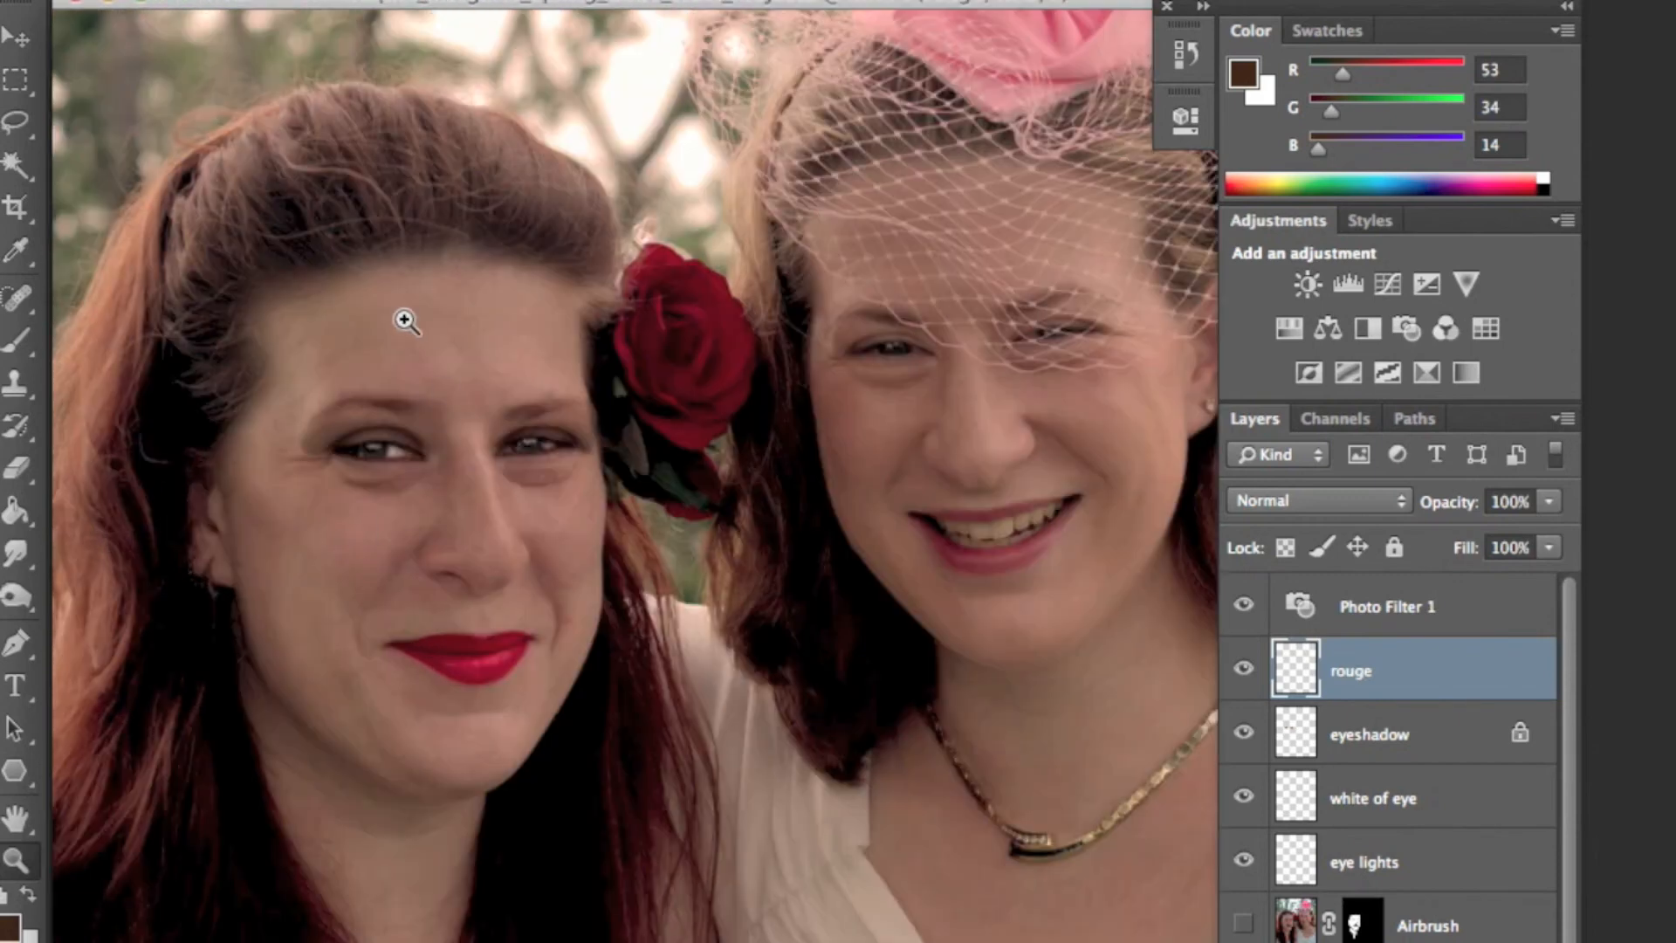
{"action": "left_click", "coordinate": [25, 347]}
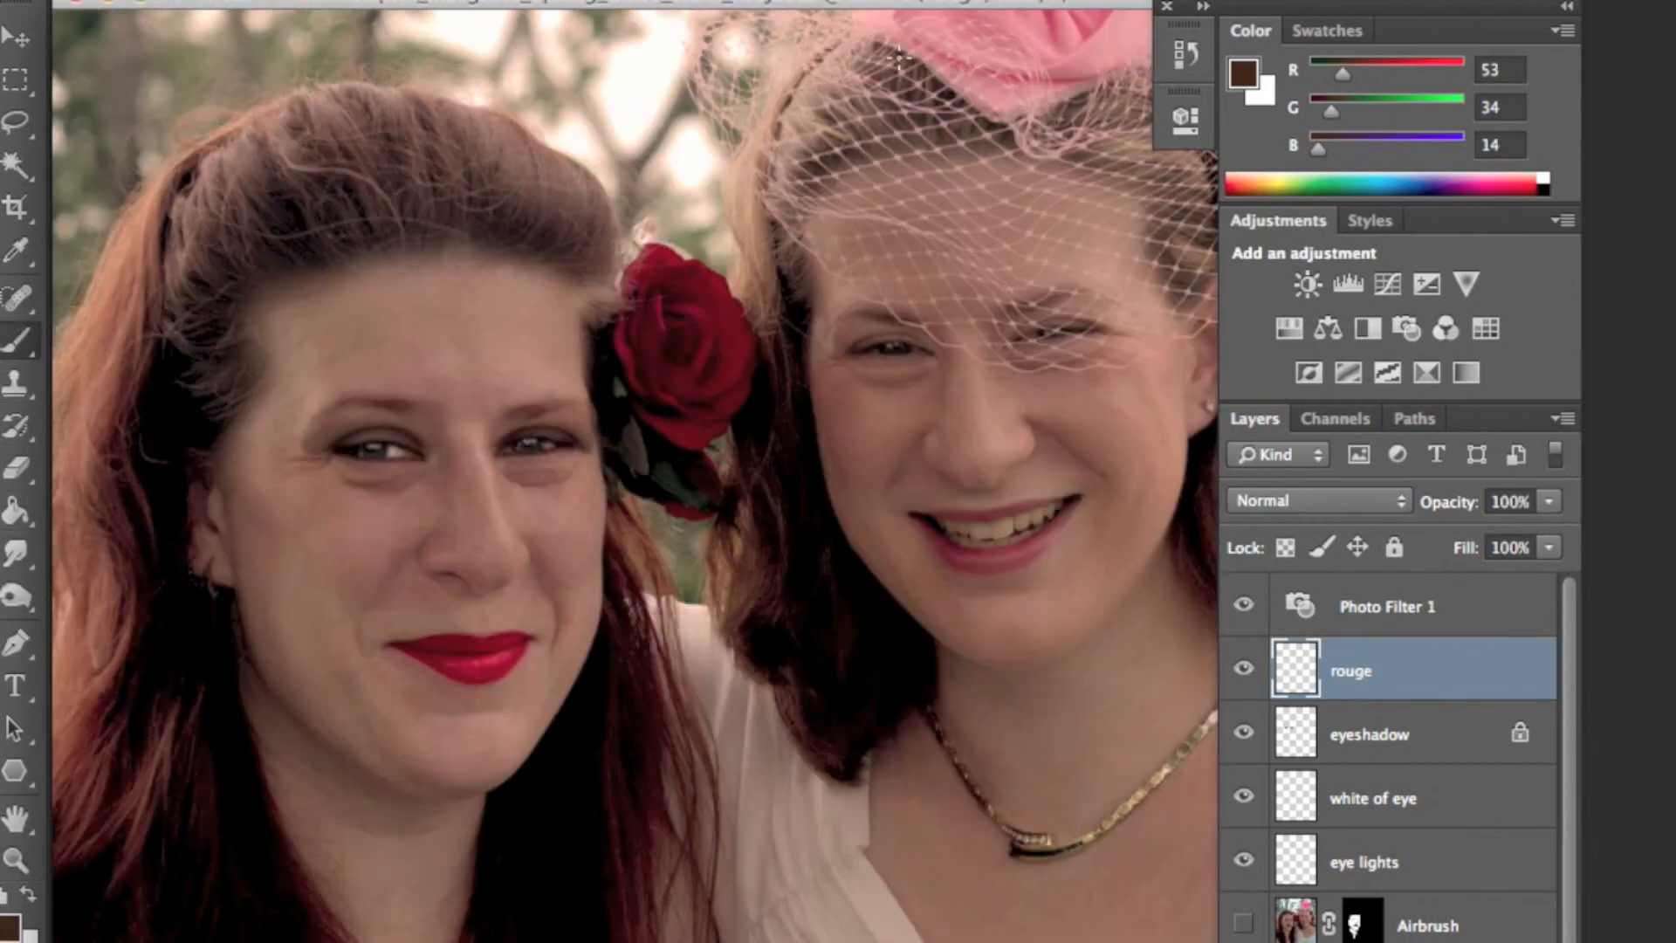
{"action": "left_click", "coordinate": [1086, 60], "text": "alt"}
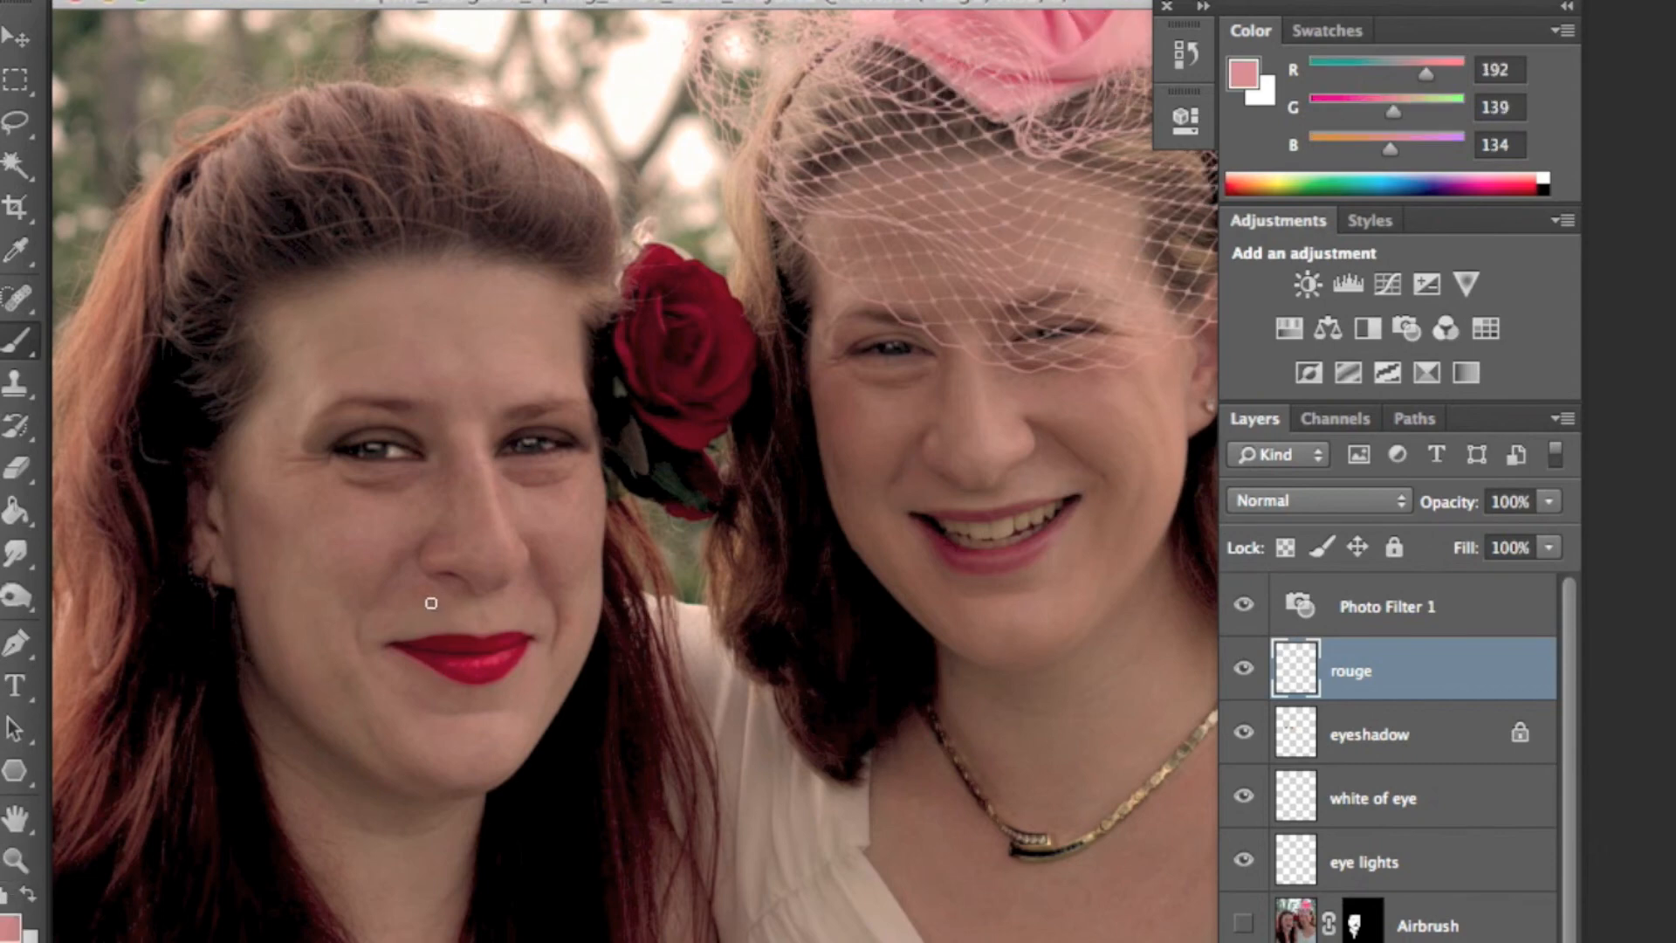
- Paint pink rouge patches on both cheeks, the forehead, the nose bridge and the chin
{"action": "mouse_move", "coordinate": [252, 466]}
{"action": "left_mouse_down"}
{"action": "mouse_move", "coordinate": [336, 529]}
{"action": "mouse_move", "coordinate": [376, 525]}
{"action": "mouse_move", "coordinate": [271, 500]}
{"action": "left_mouse_up"}
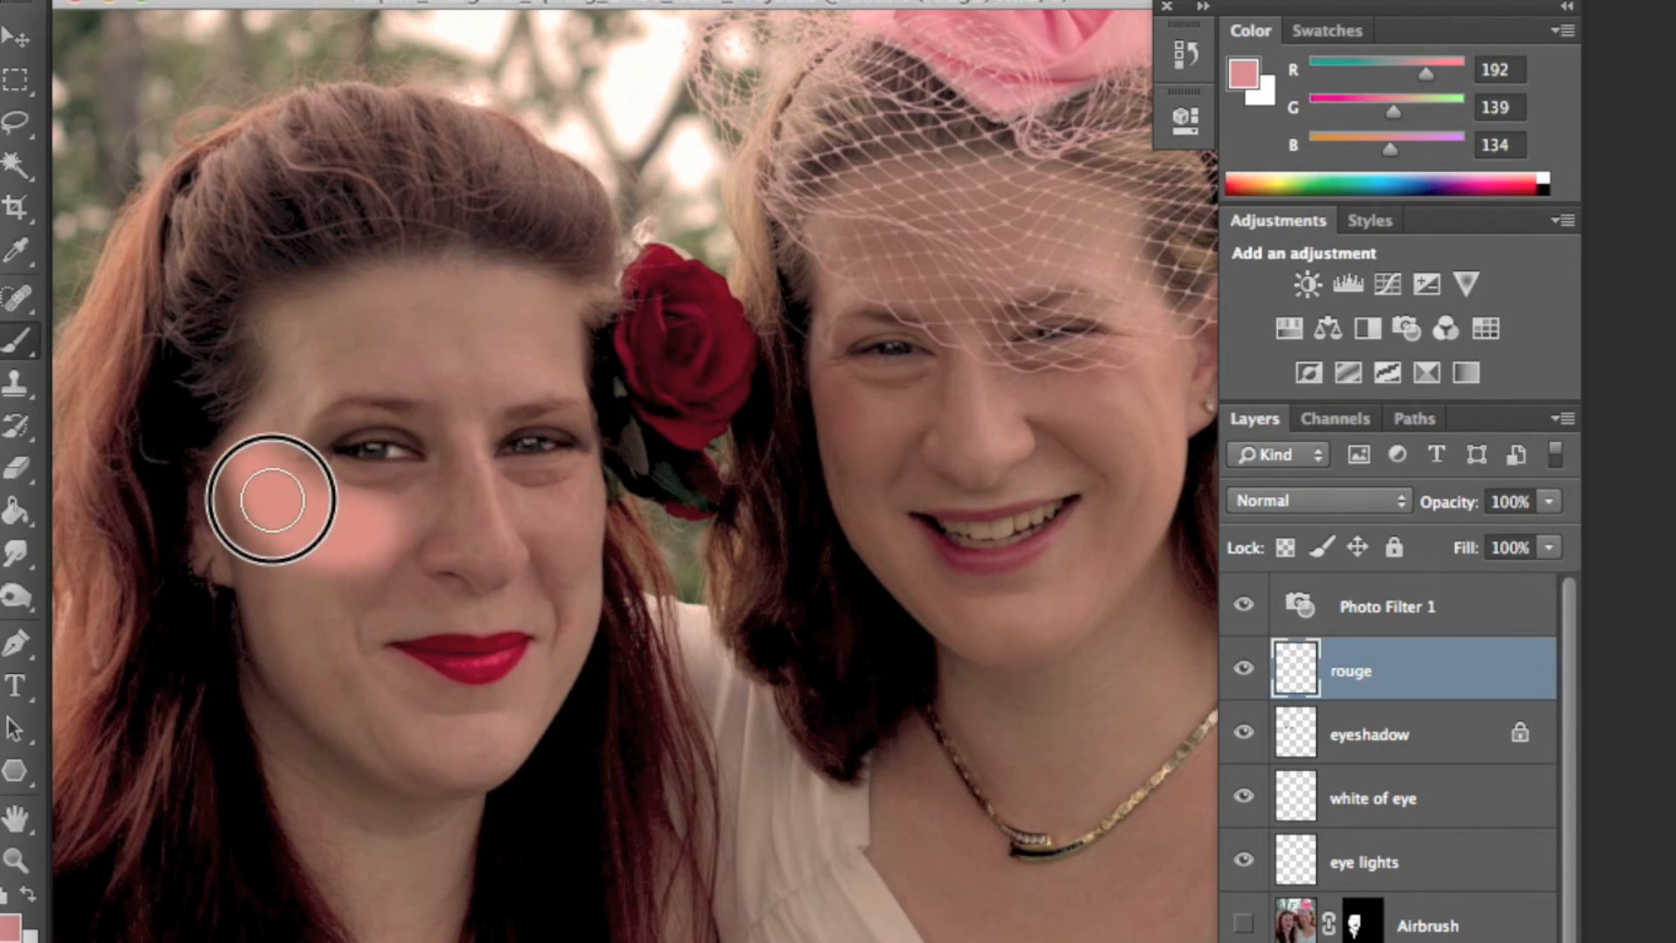
{"action": "mouse_move", "coordinate": [554, 519]}
{"action": "left_mouse_down"}
{"action": "mouse_move", "coordinate": [580, 479]}
{"action": "mouse_move", "coordinate": [553, 516]}
{"action": "mouse_move", "coordinate": [580, 505]}
{"action": "left_mouse_up"}
{"action": "left_click_drag", "start_coordinate": [256, 512], "coordinate": [306, 613]}
{"action": "left_click_drag", "start_coordinate": [371, 562], "coordinate": [288, 594]}
{"action": "mouse_move", "coordinate": [537, 532]}
{"action": "left_mouse_down"}
{"action": "mouse_move", "coordinate": [570, 573]}
{"action": "mouse_move", "coordinate": [592, 522]}
{"action": "left_mouse_up"}
{"action": "scroll", "coordinate": [683, 502], "scroll_direction": "up", "scroll_amount": 3}
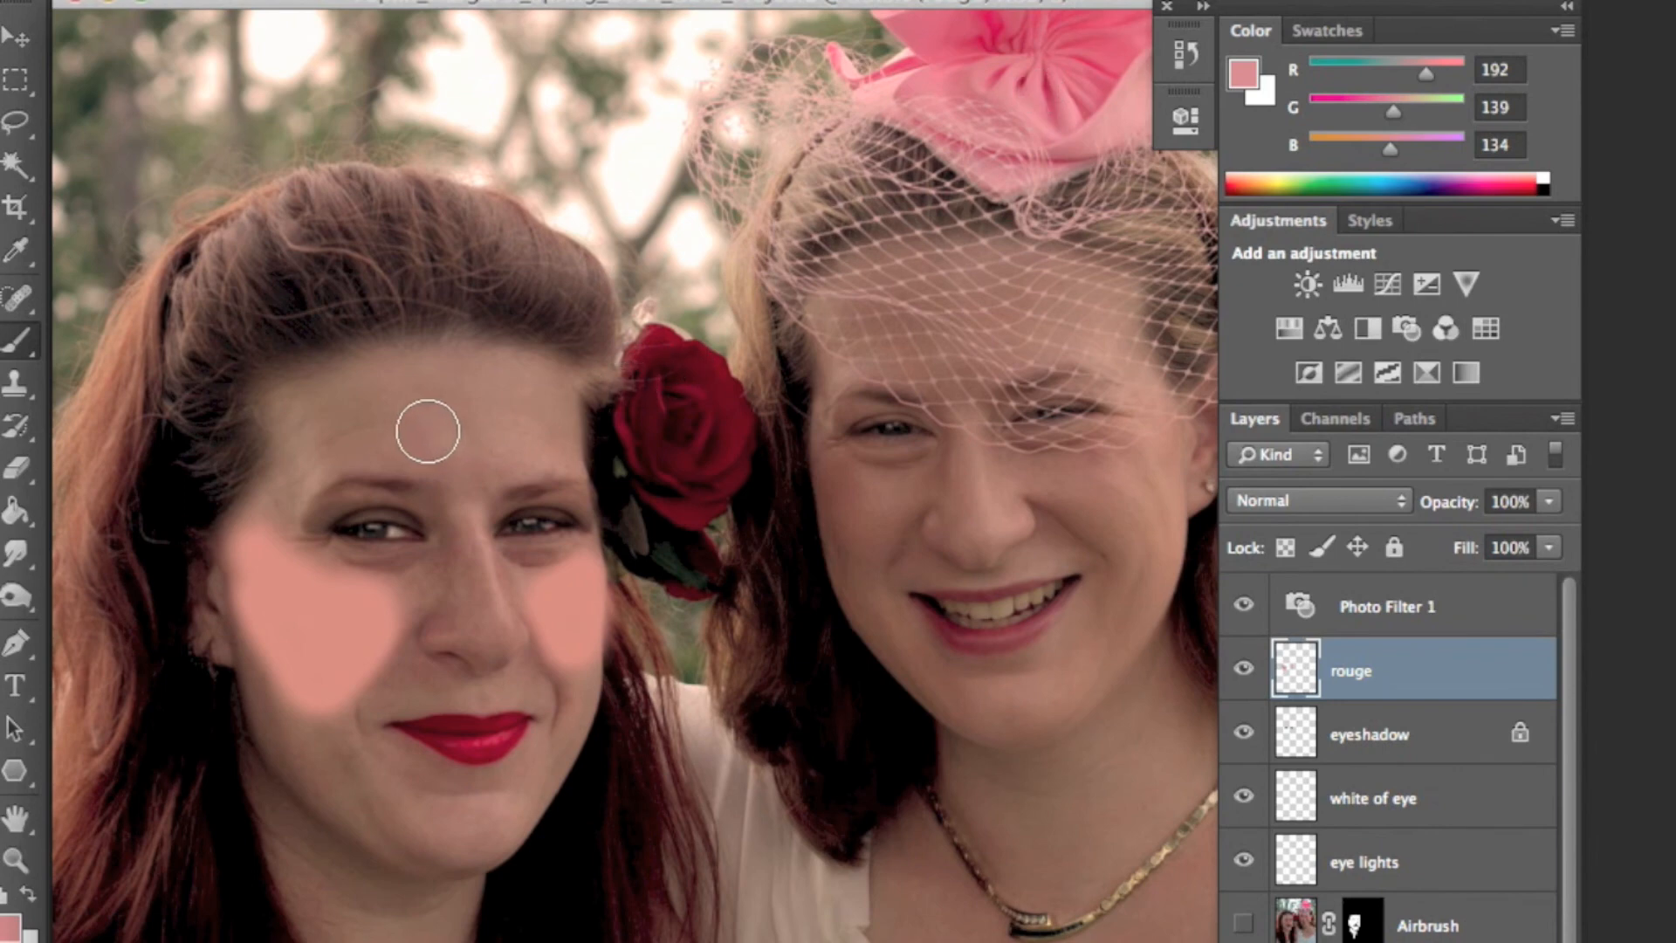
{"action": "mouse_move", "coordinate": [414, 431]}
{"action": "left_mouse_down"}
{"action": "mouse_move", "coordinate": [503, 431]}
{"action": "mouse_move", "coordinate": [452, 430]}
{"action": "mouse_move", "coordinate": [489, 633]}
{"action": "left_mouse_up"}
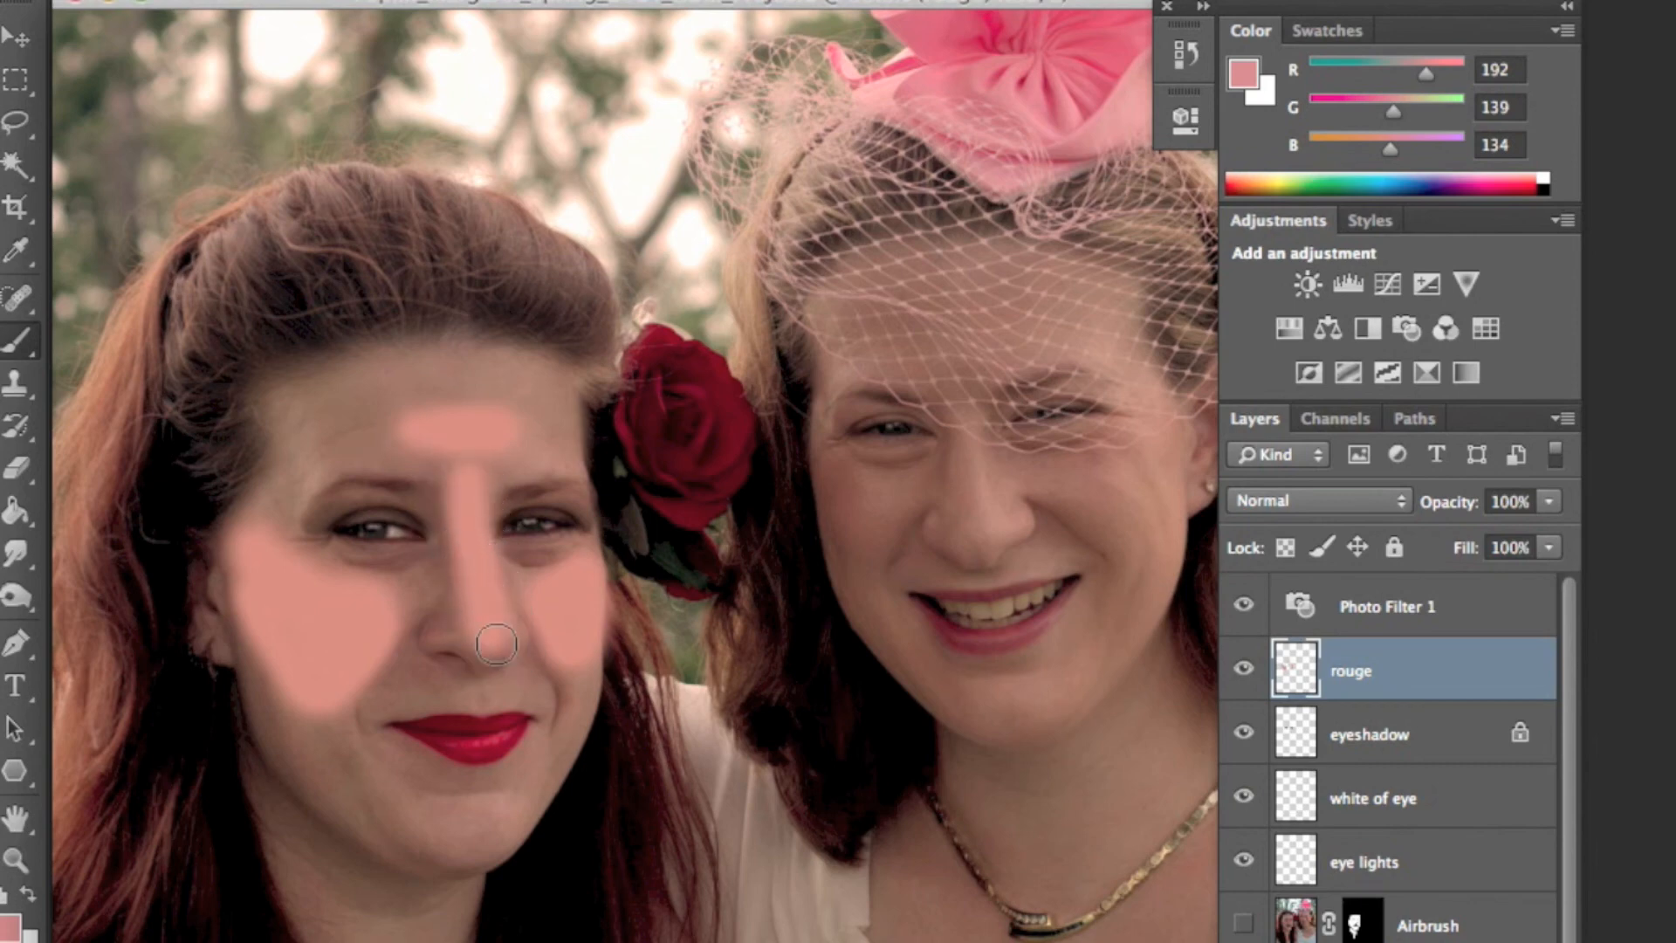
{"action": "left_click_drag", "start_coordinate": [493, 834], "coordinate": [476, 831]}
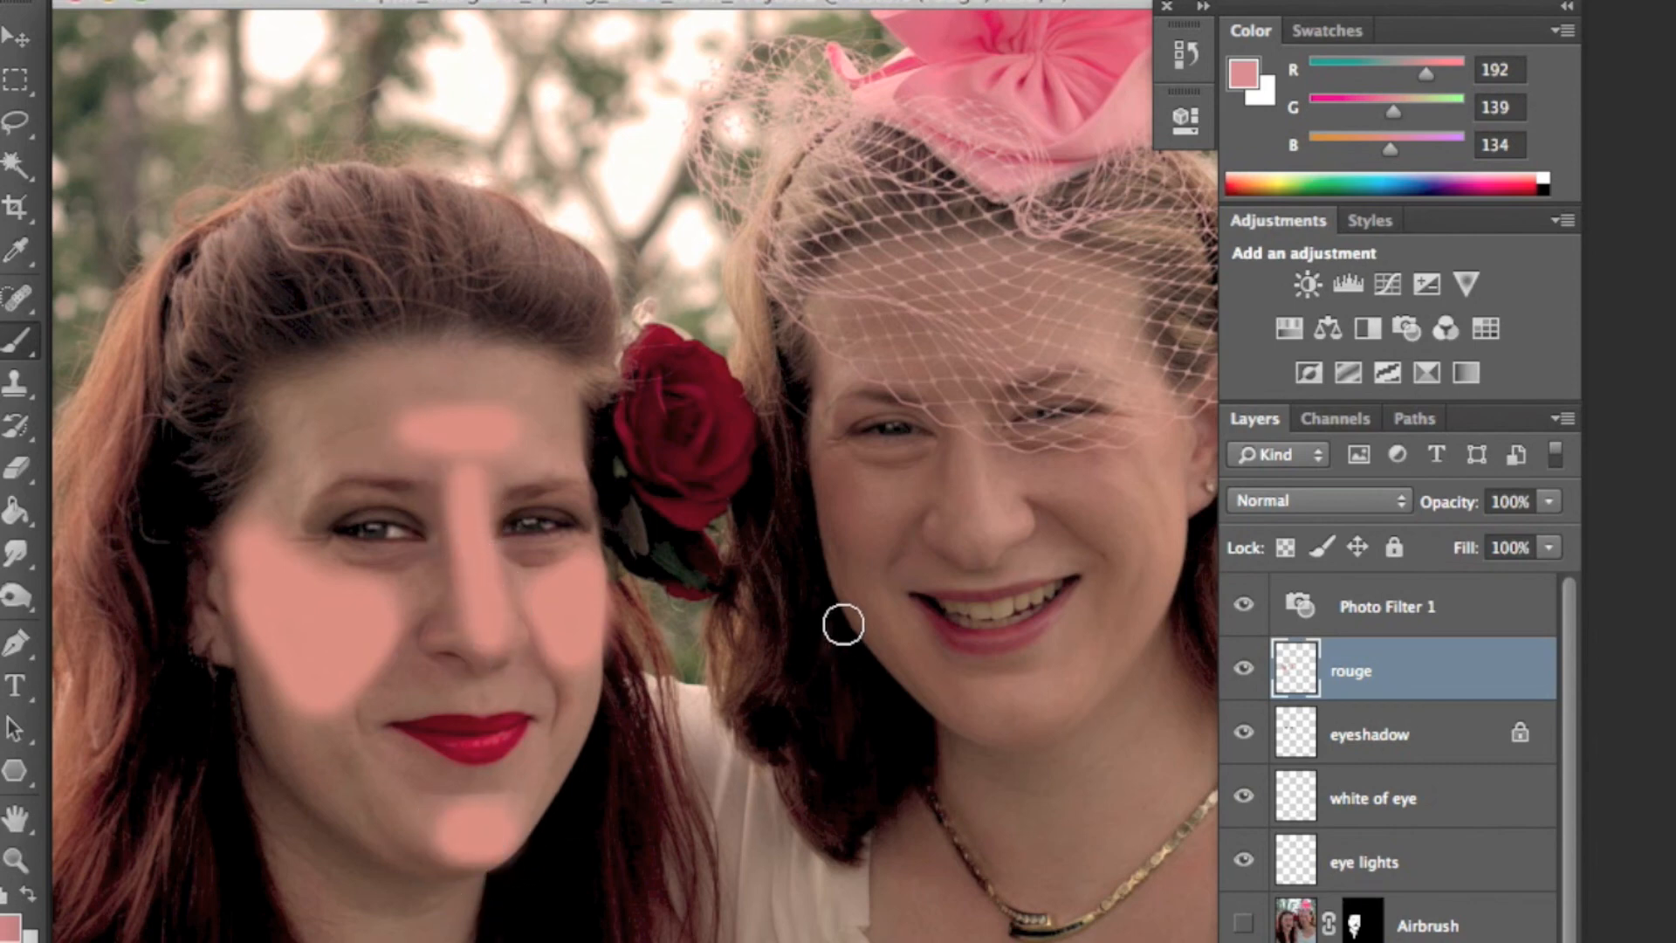
- Sample a deeper pink (R189 G82 B99) from the hat and paint it over the cheeks, nose and chin
{"action": "left_click", "coordinate": [1061, 48], "text": "alt"}
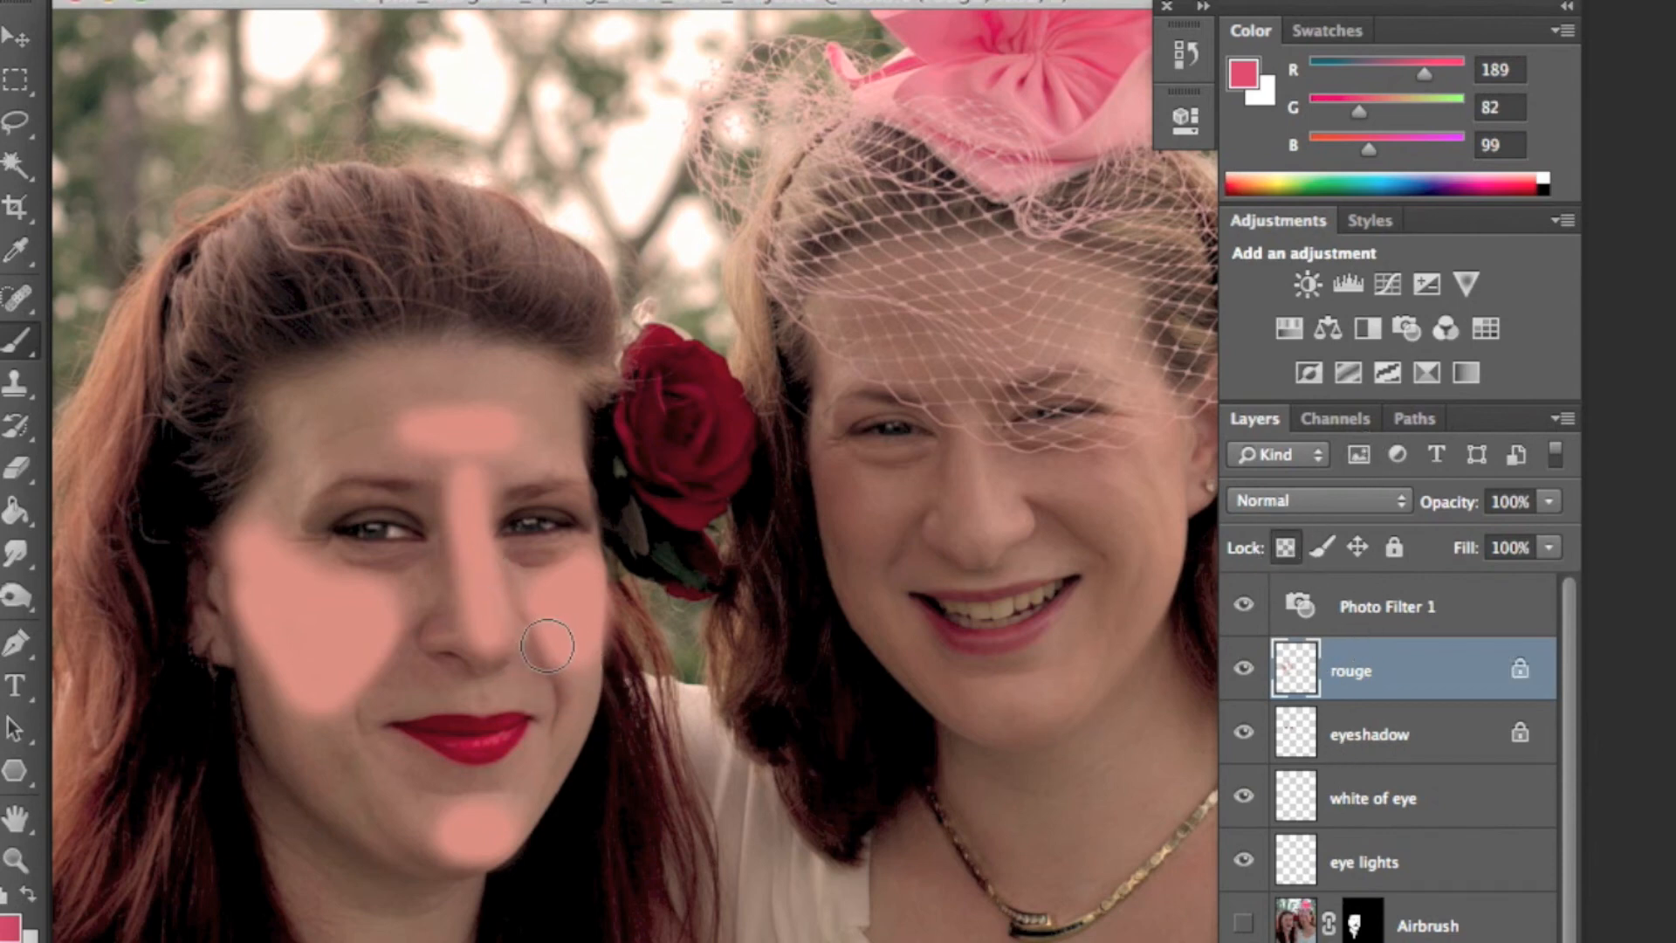
{"action": "left_click", "coordinate": [580, 658]}
{"action": "mouse_move", "coordinate": [580, 659]}
{"action": "left_mouse_down"}
{"action": "mouse_move", "coordinate": [618, 631]}
{"action": "mouse_move", "coordinate": [625, 588]}
{"action": "left_mouse_up"}
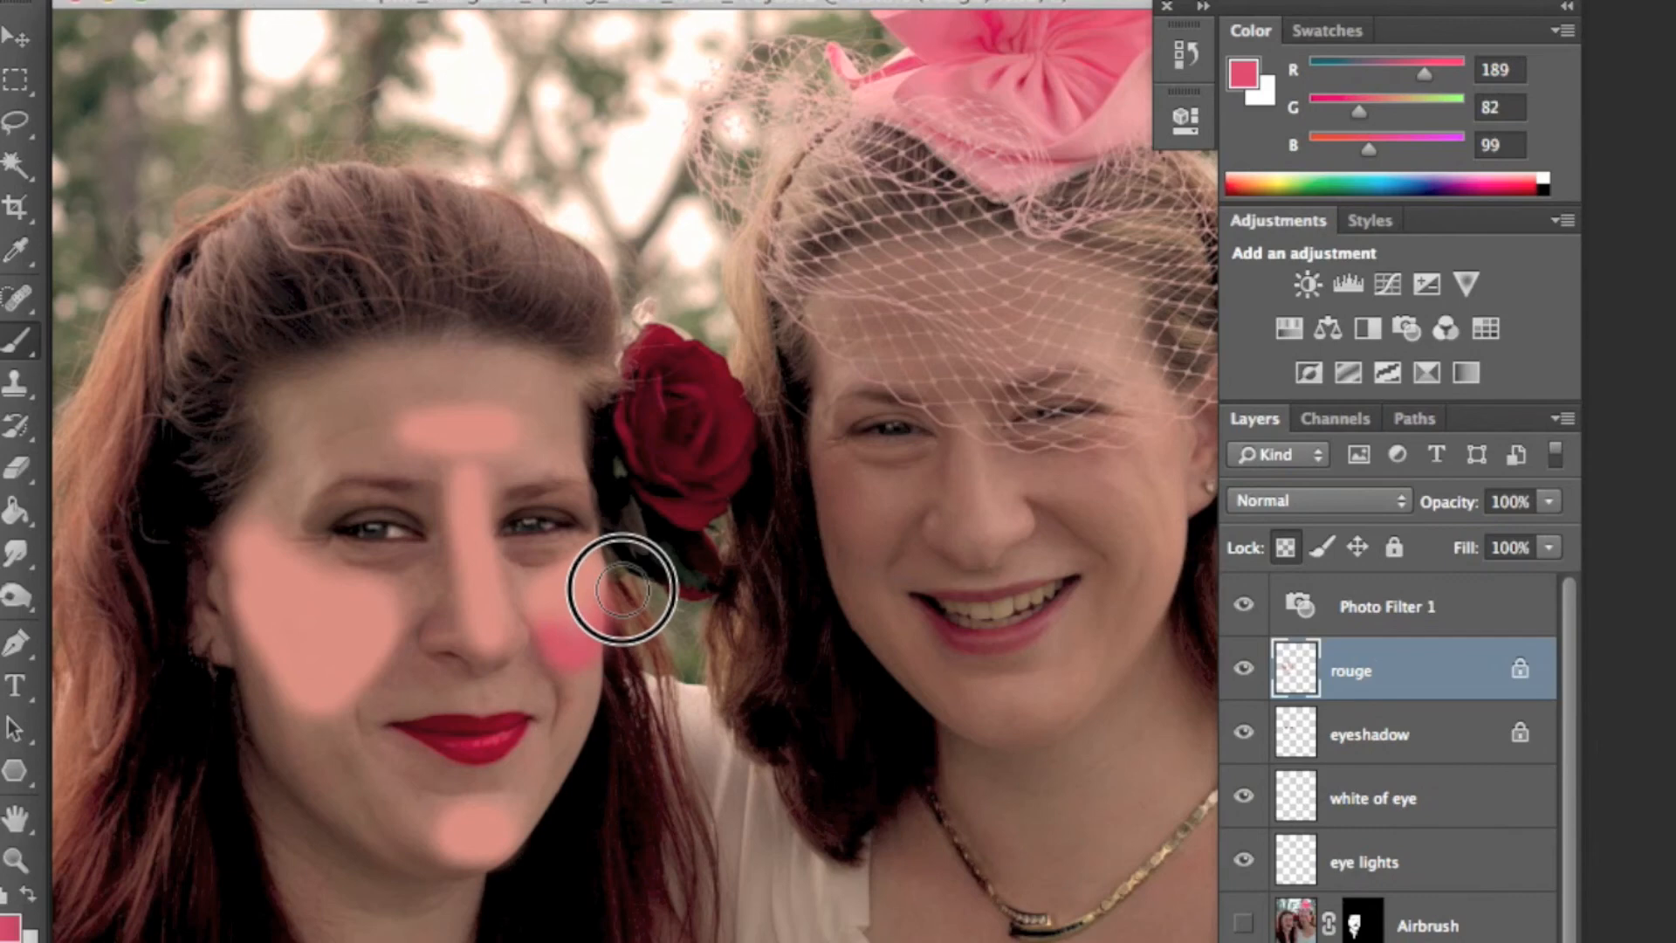
{"action": "left_click", "coordinate": [382, 653]}
{"action": "left_click", "coordinate": [325, 696]}
{"action": "mouse_move", "coordinate": [325, 695]}
{"action": "left_mouse_down"}
{"action": "mouse_move", "coordinate": [276, 673]}
{"action": "mouse_move", "coordinate": [232, 591]}
{"action": "left_mouse_up"}
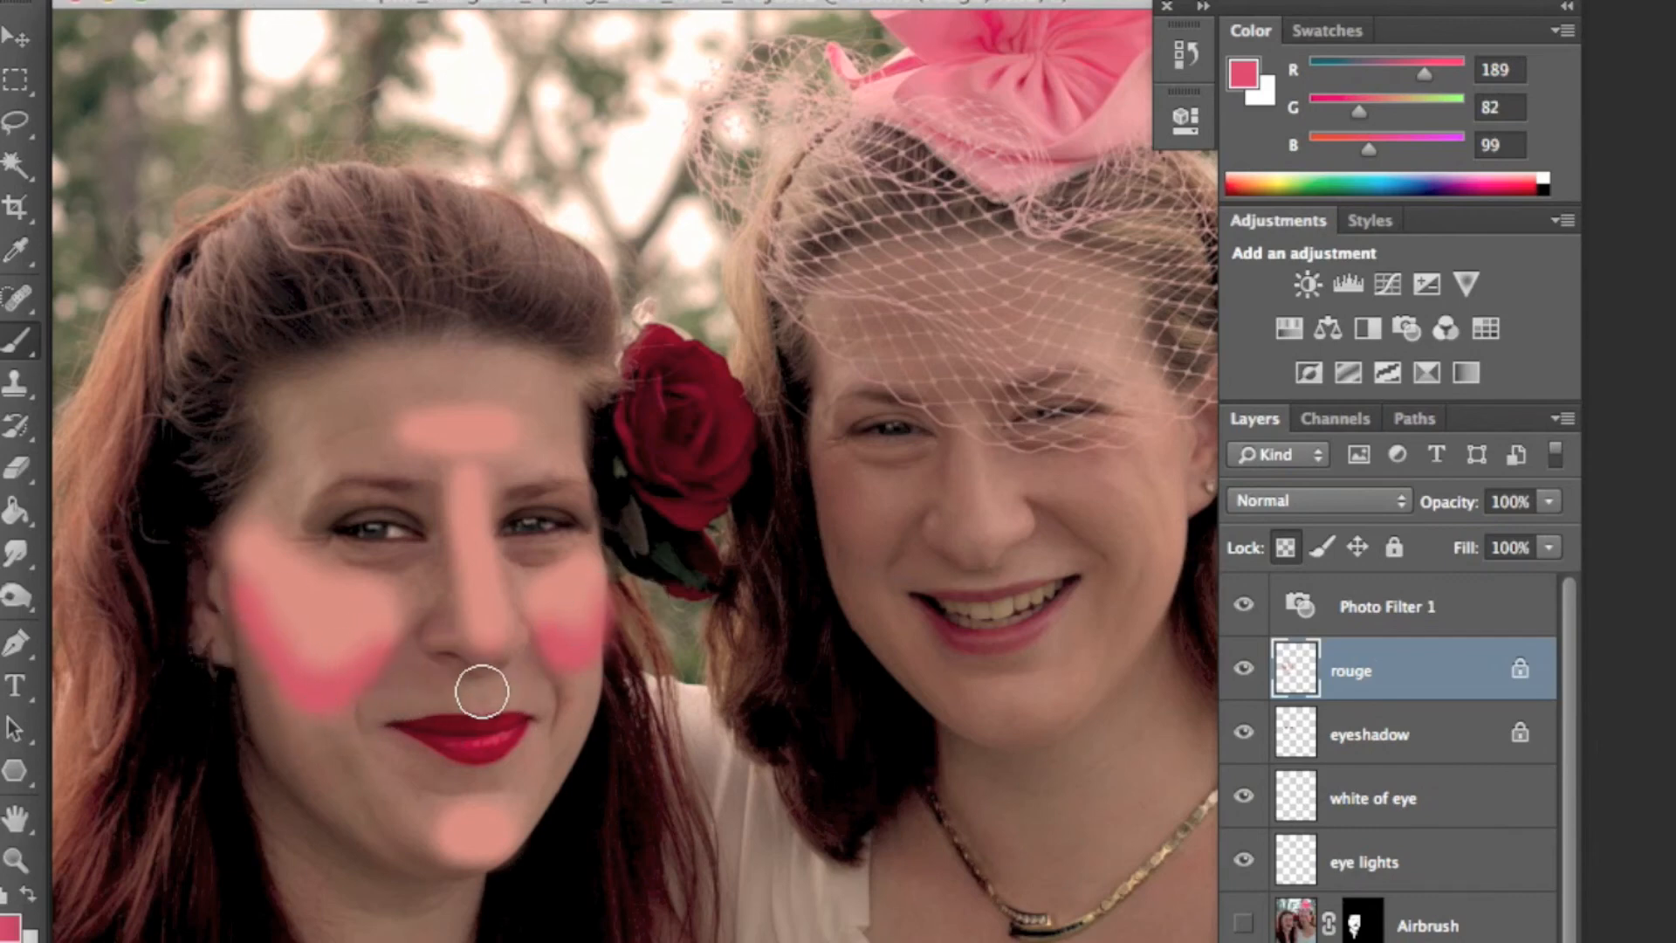
{"action": "left_click", "coordinate": [489, 655]}
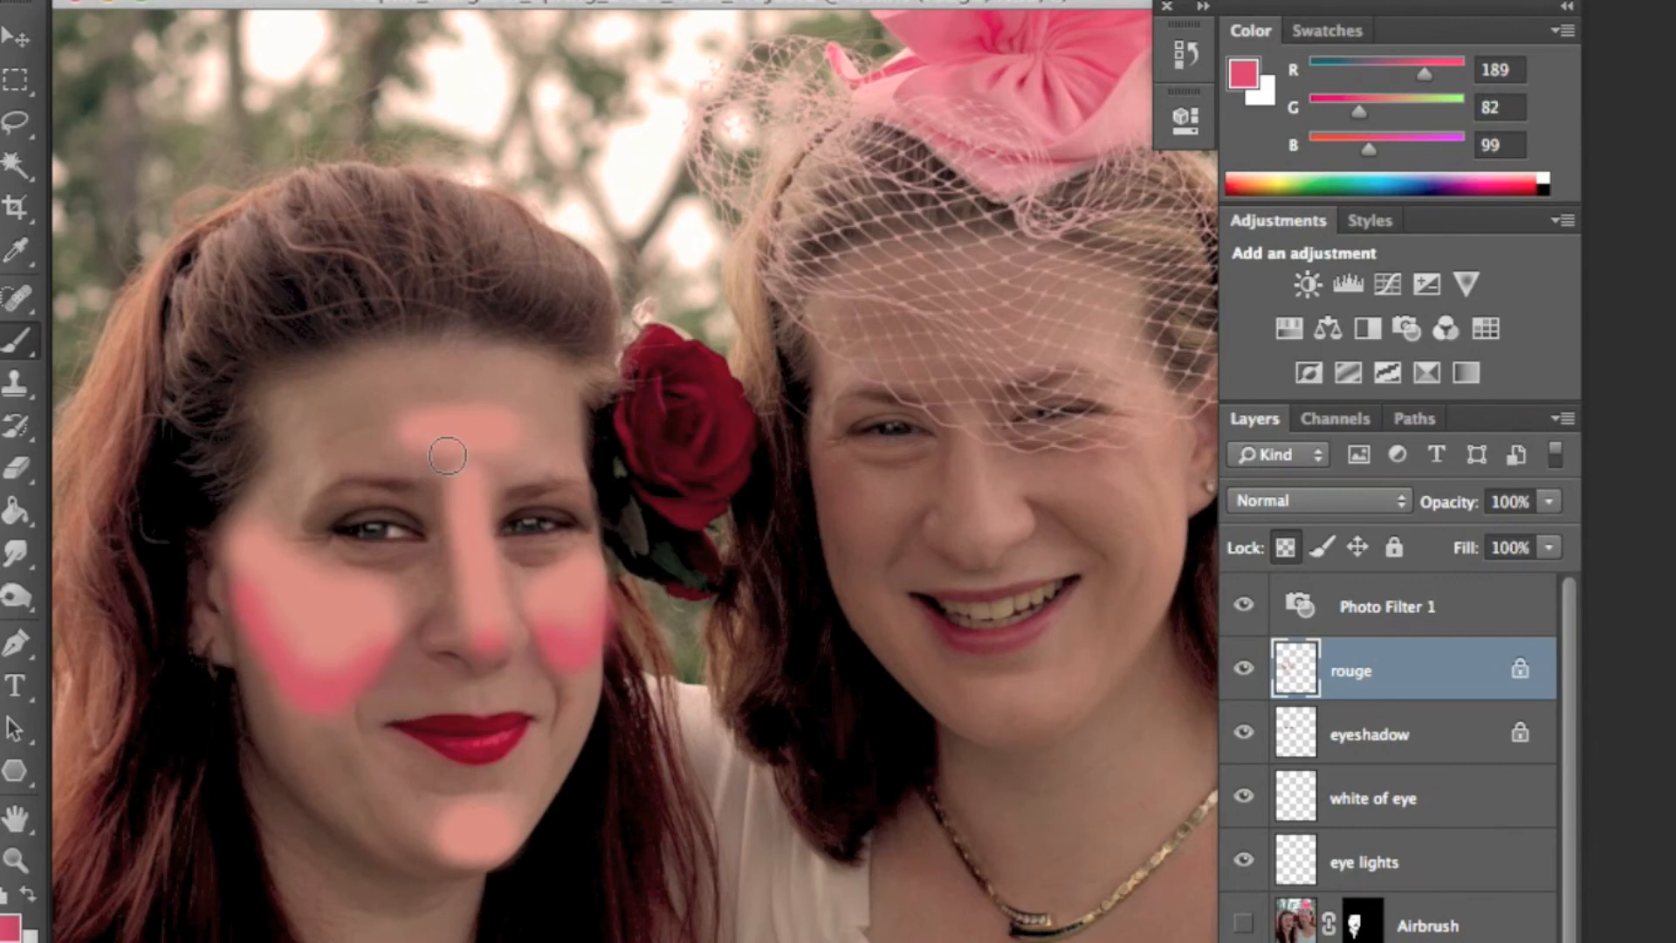
{"action": "left_click", "coordinate": [462, 513]}
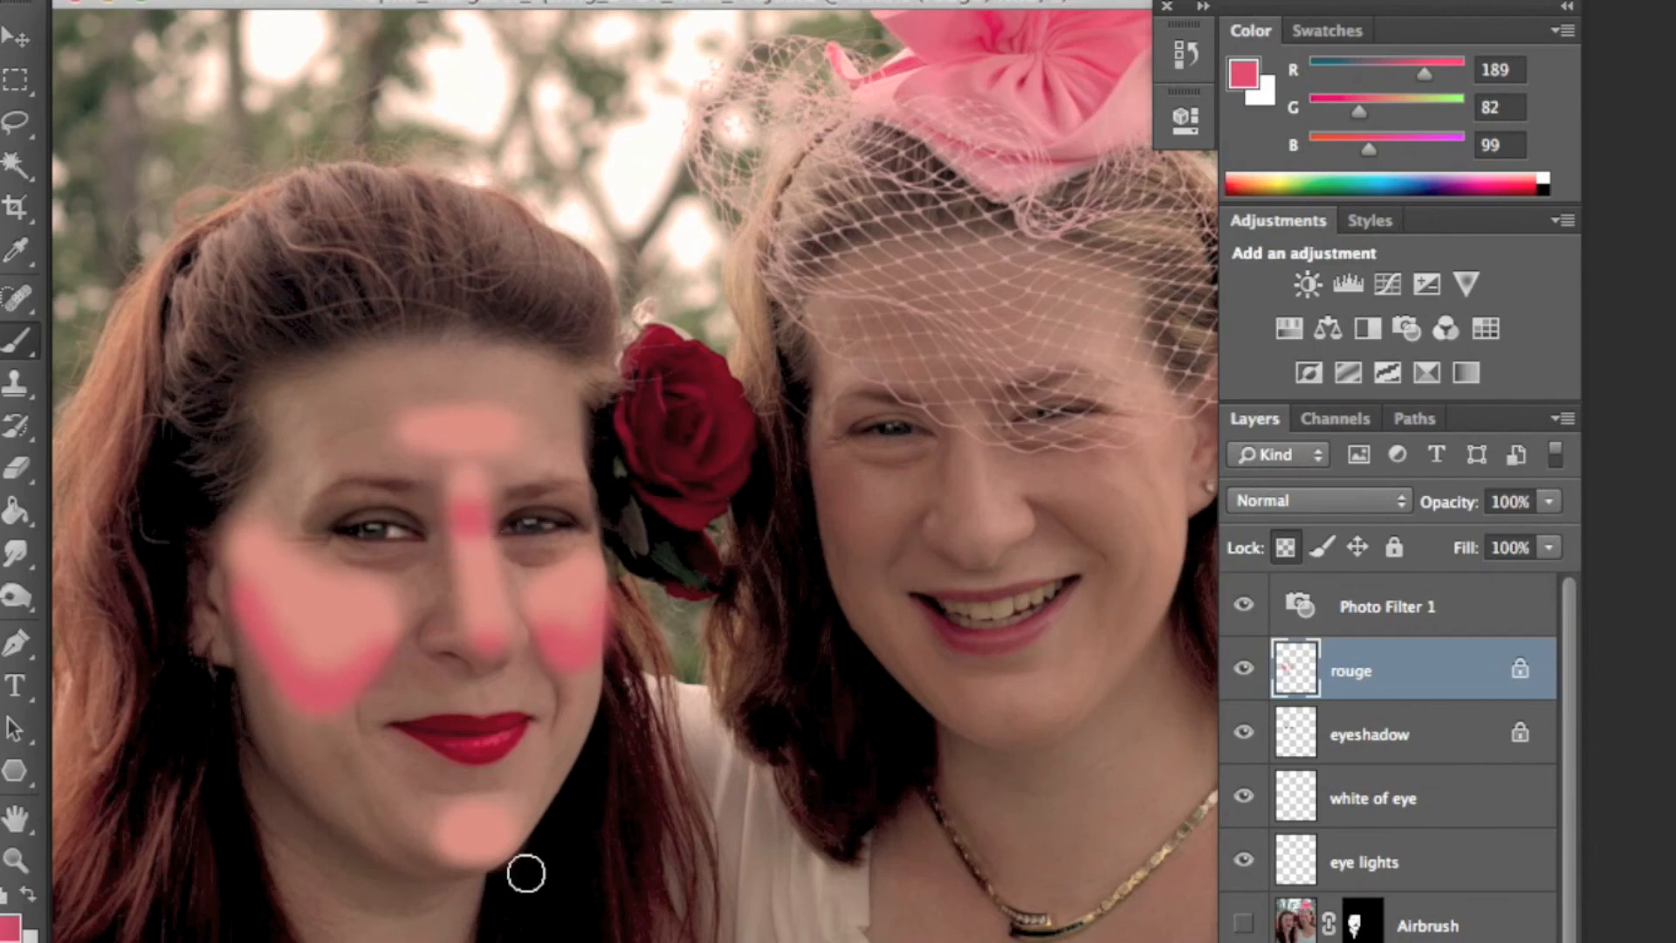
{"action": "left_click", "coordinate": [472, 867]}
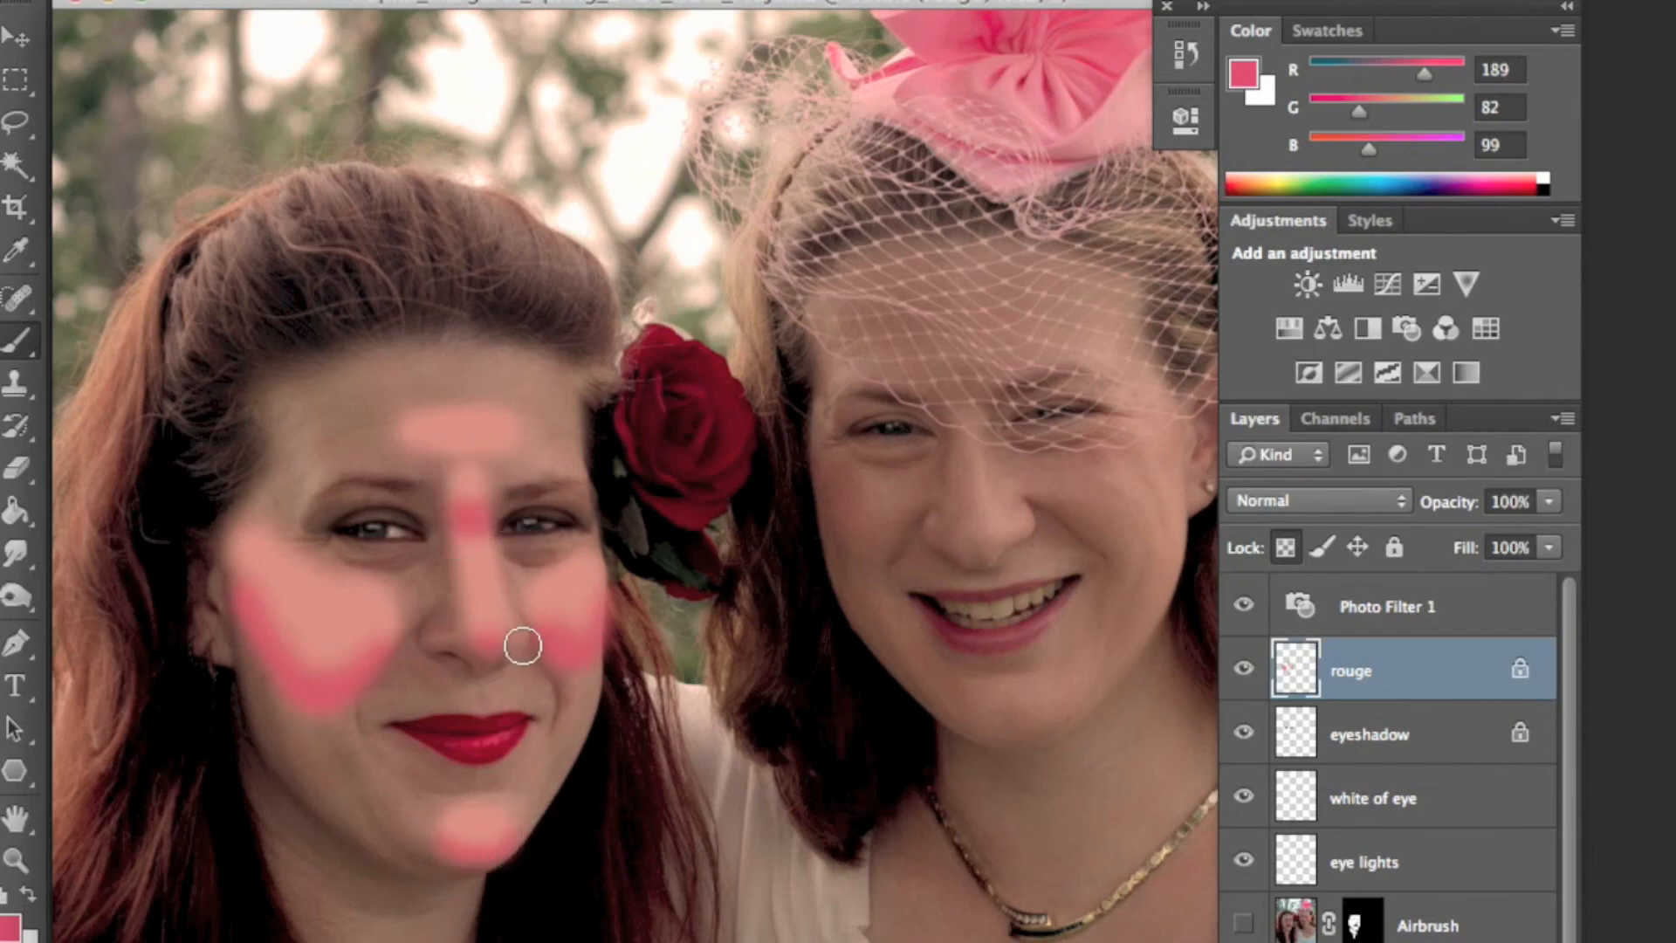
- Set a lighter peach foreground colour of R228 G181 B162
{"action": "left_click", "coordinate": [351, 597], "text": "alt"}
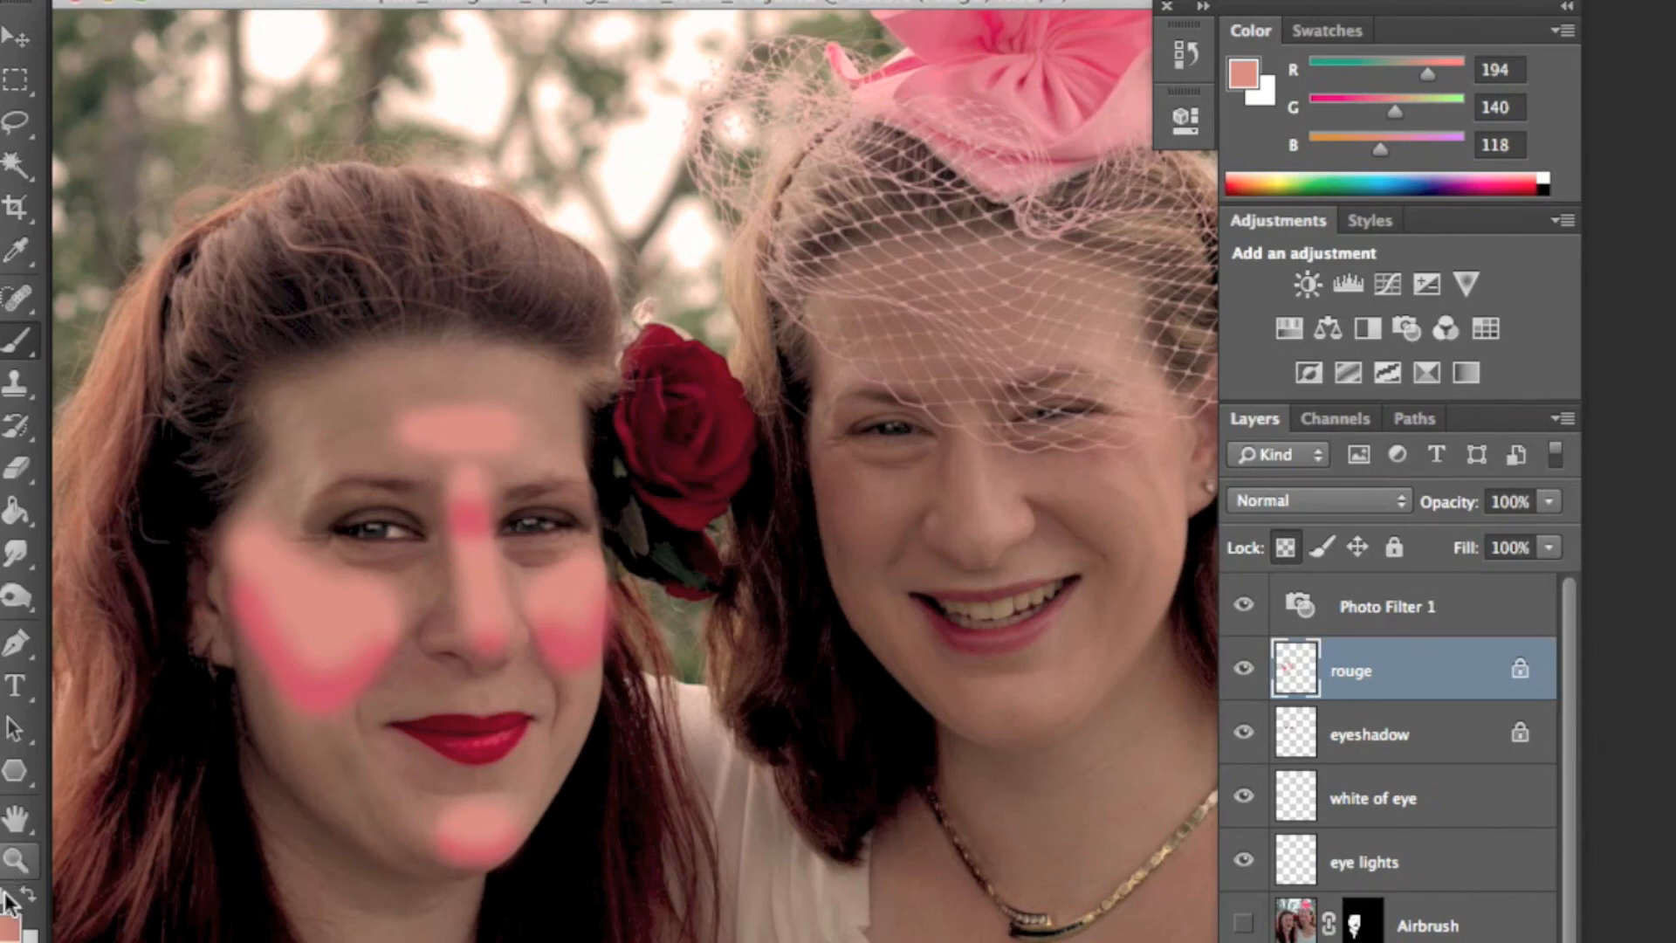
{"action": "left_click", "coordinate": [11, 923]}
{"action": "left_click", "coordinate": [523, 171]}
{"action": "key", "text": "Return"}
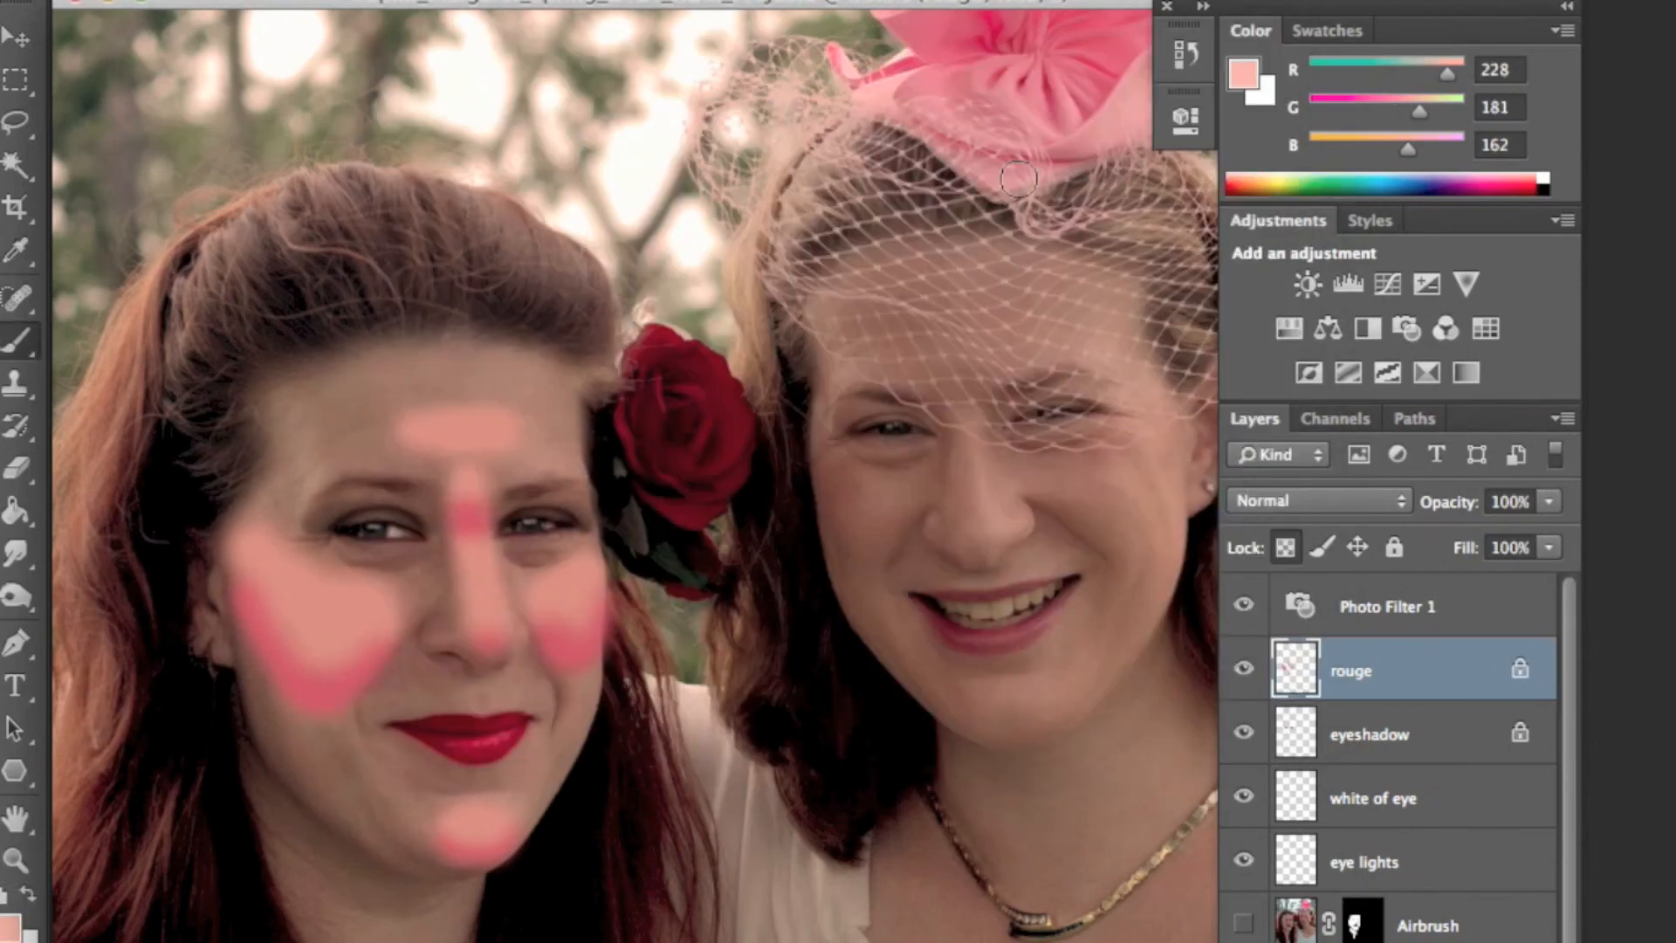
- Shrink the brush and paint light peach highlights on the cheeks, nose ridge and forehead
{"action": "mouse_move", "coordinate": [318, 532]}
{"action": "left_mouse_down"}
{"action": "mouse_move", "coordinate": [286, 518]}
{"action": "mouse_move", "coordinate": [325, 561]}
{"action": "mouse_move", "coordinate": [424, 575]}
{"action": "left_mouse_up"}
{"action": "left_click_drag", "start_coordinate": [540, 571], "coordinate": [602, 535]}
{"action": "key", "text": "bracketleft"}
{"action": "key", "text": "bracketleft"}
{"action": "left_click_drag", "start_coordinate": [496, 550], "coordinate": [505, 668]}
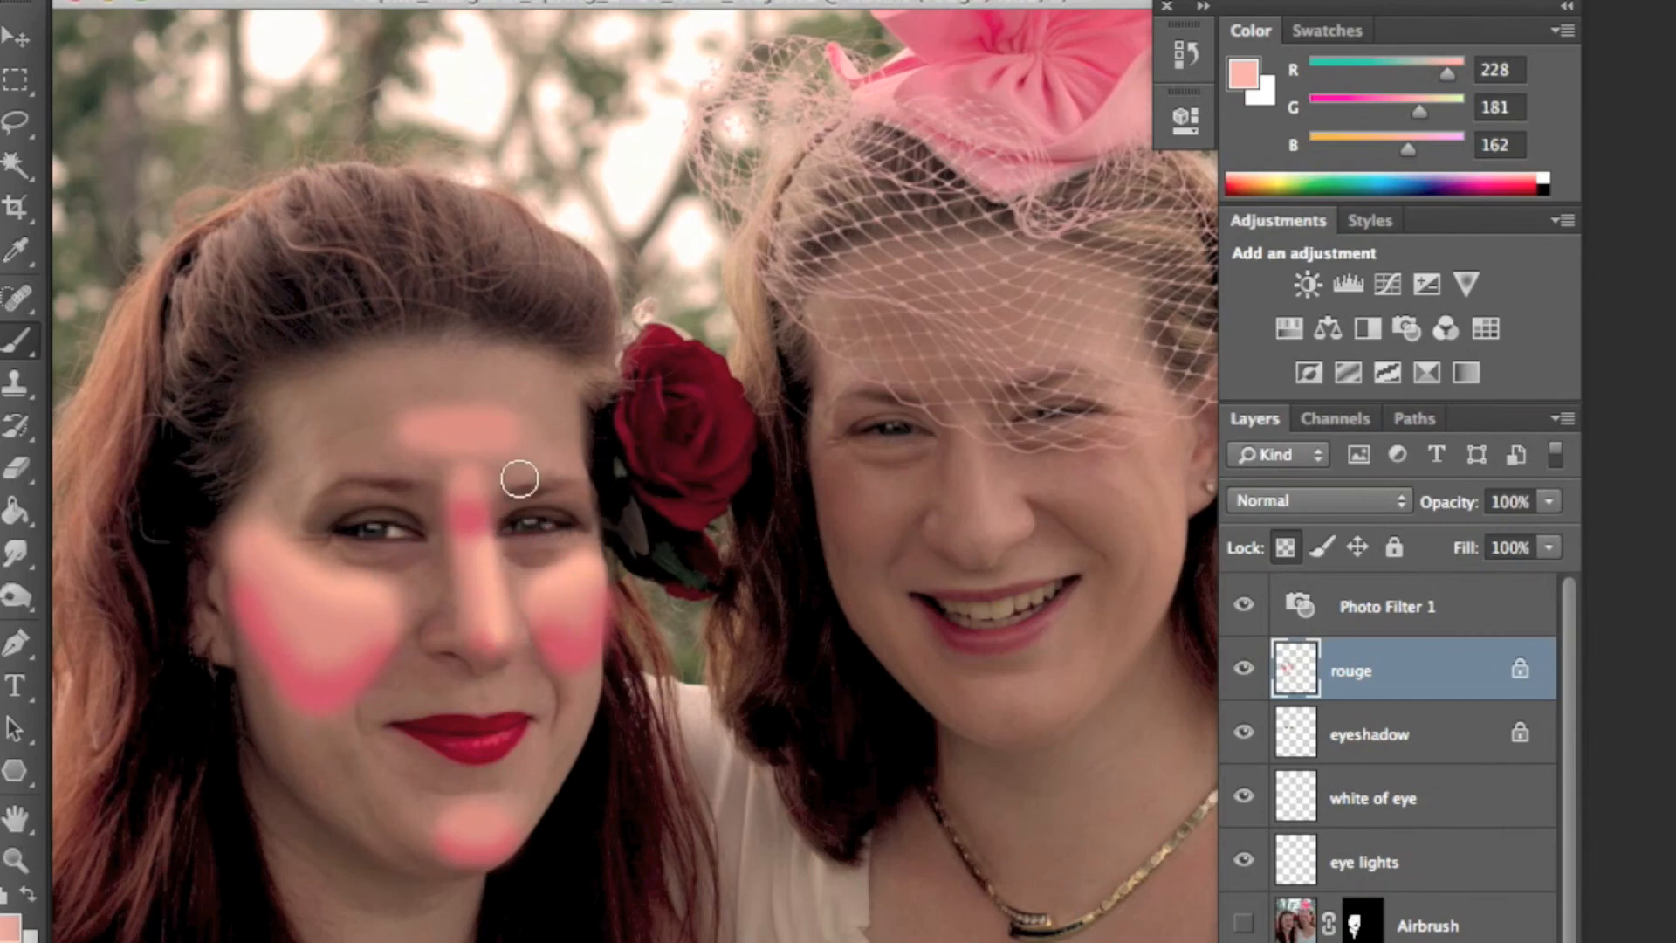
{"action": "left_click_drag", "start_coordinate": [509, 430], "coordinate": [422, 407]}
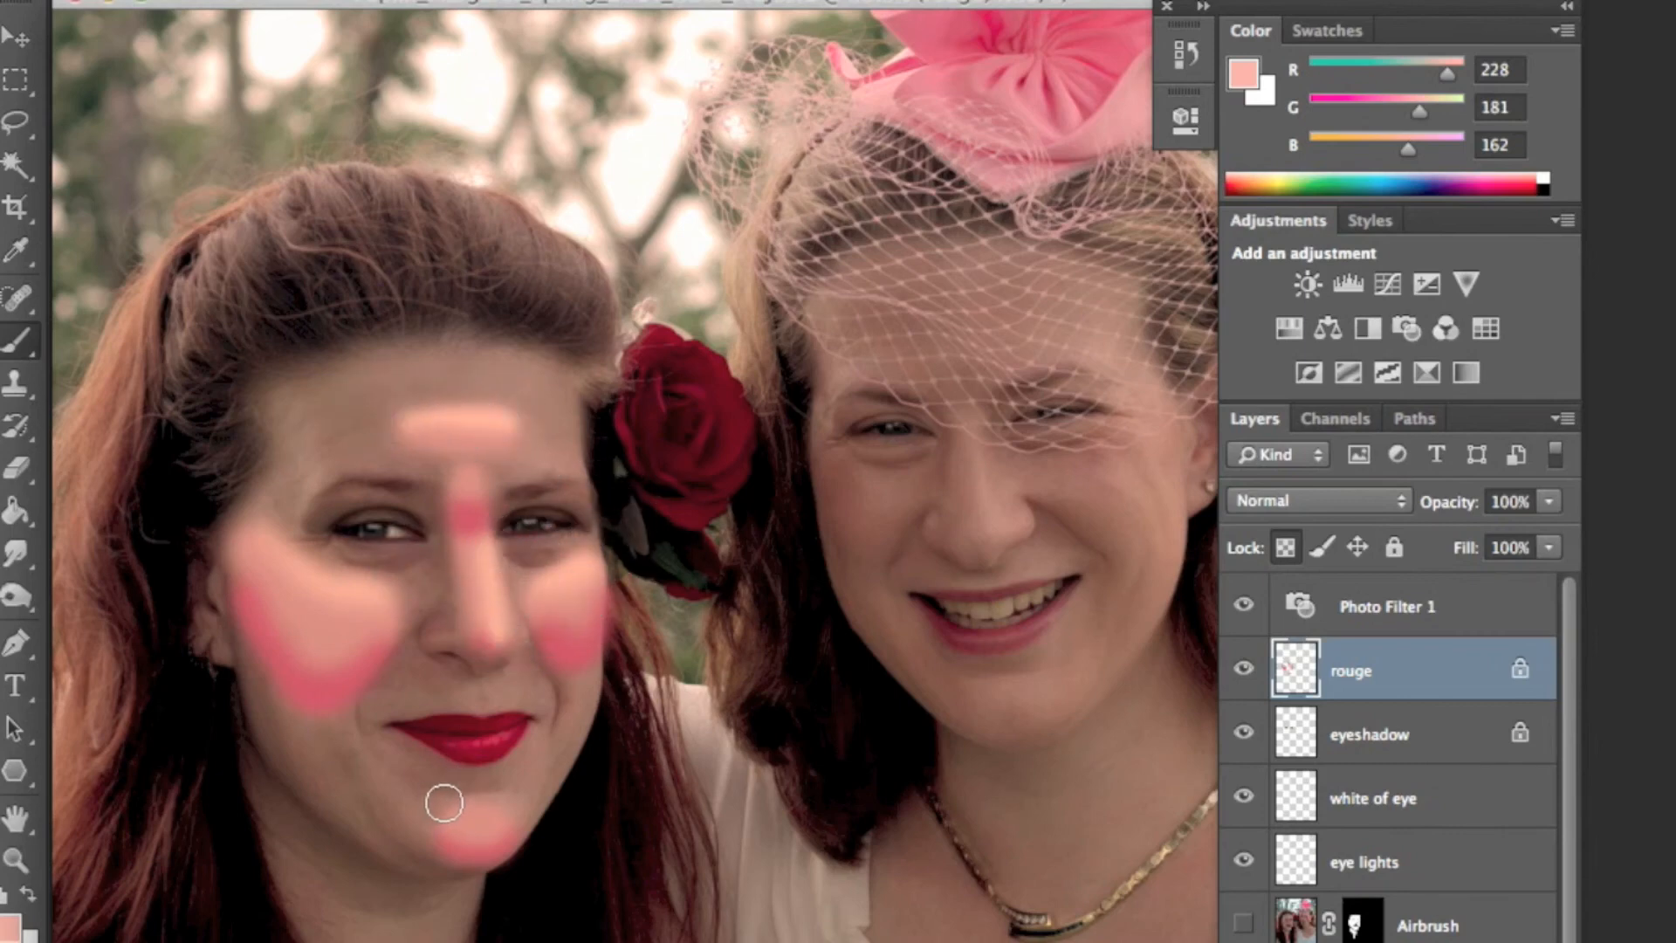
- Apply a Gaussian Blur with a 30.3 pixel radius to the rouge layer
{"action": "scroll", "coordinate": [991, 152], "scroll_direction": "up", "scroll_amount": 2}
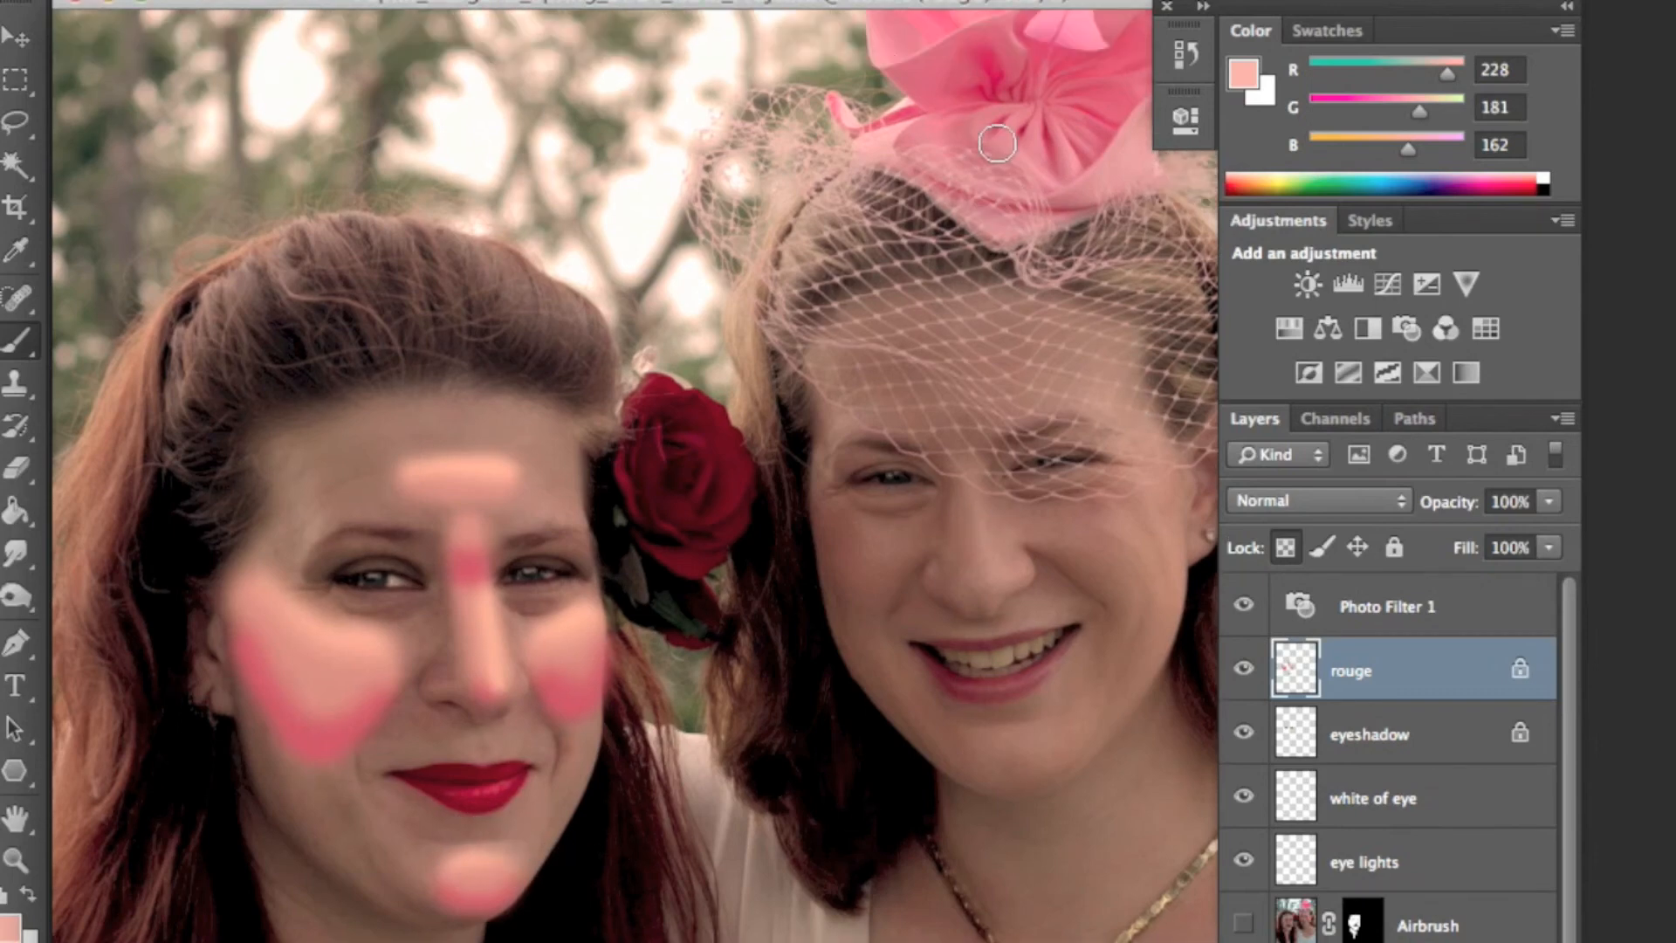
{"action": "left_click", "coordinate": [775, 1]}
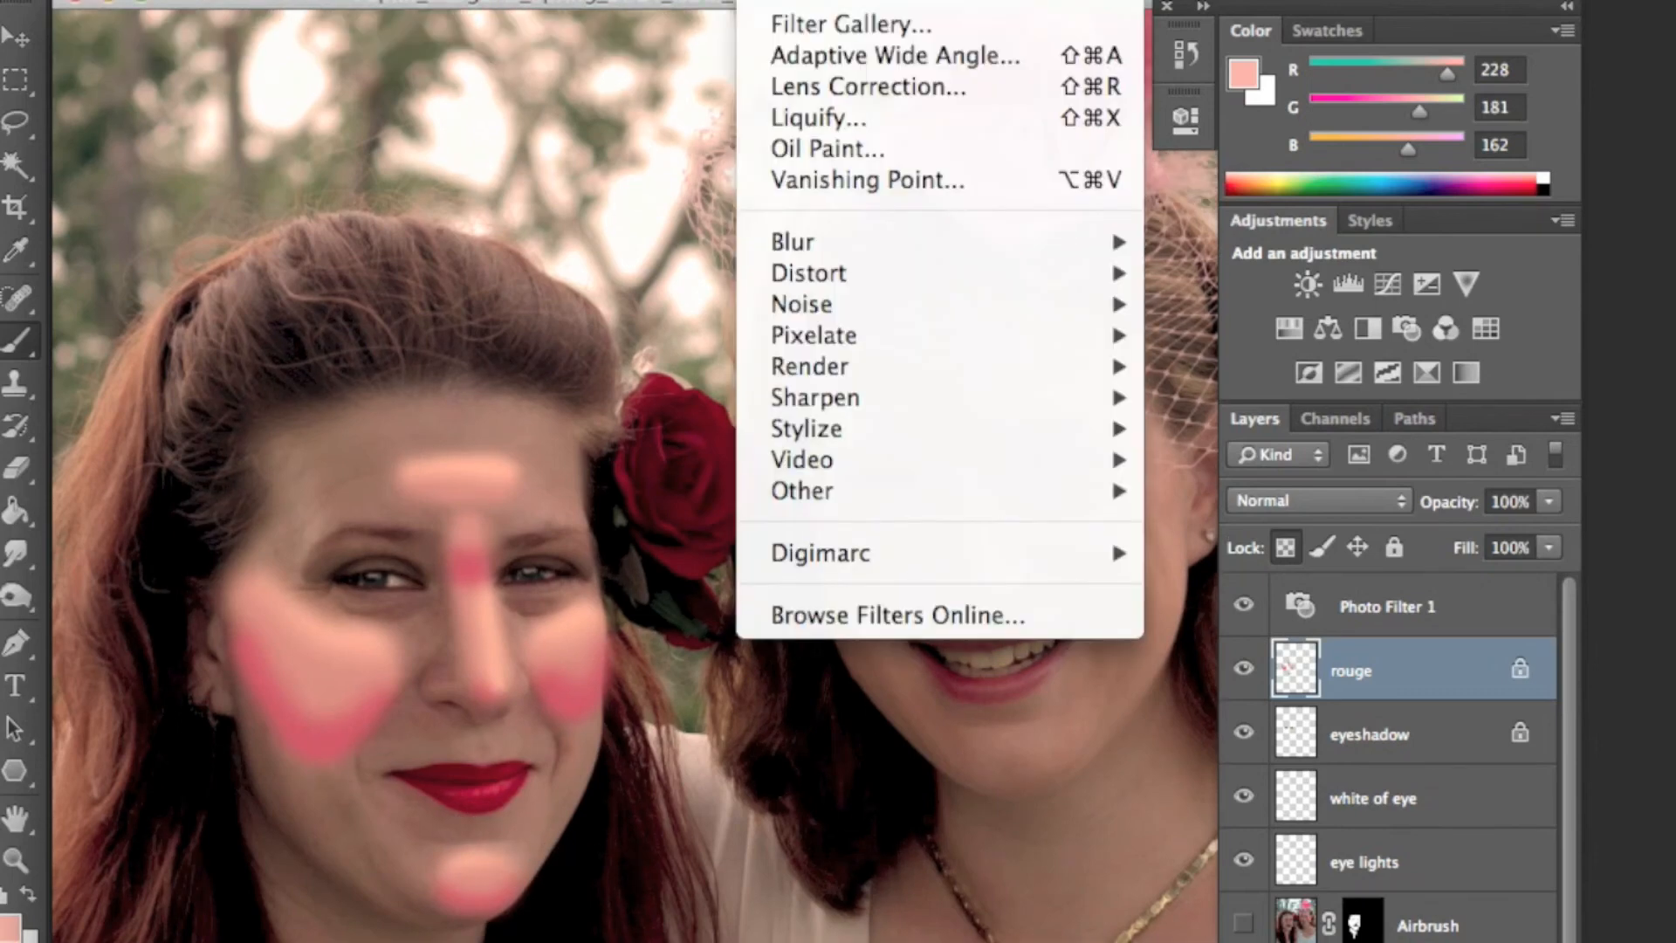
{"action": "left_click", "coordinate": [775, 1]}
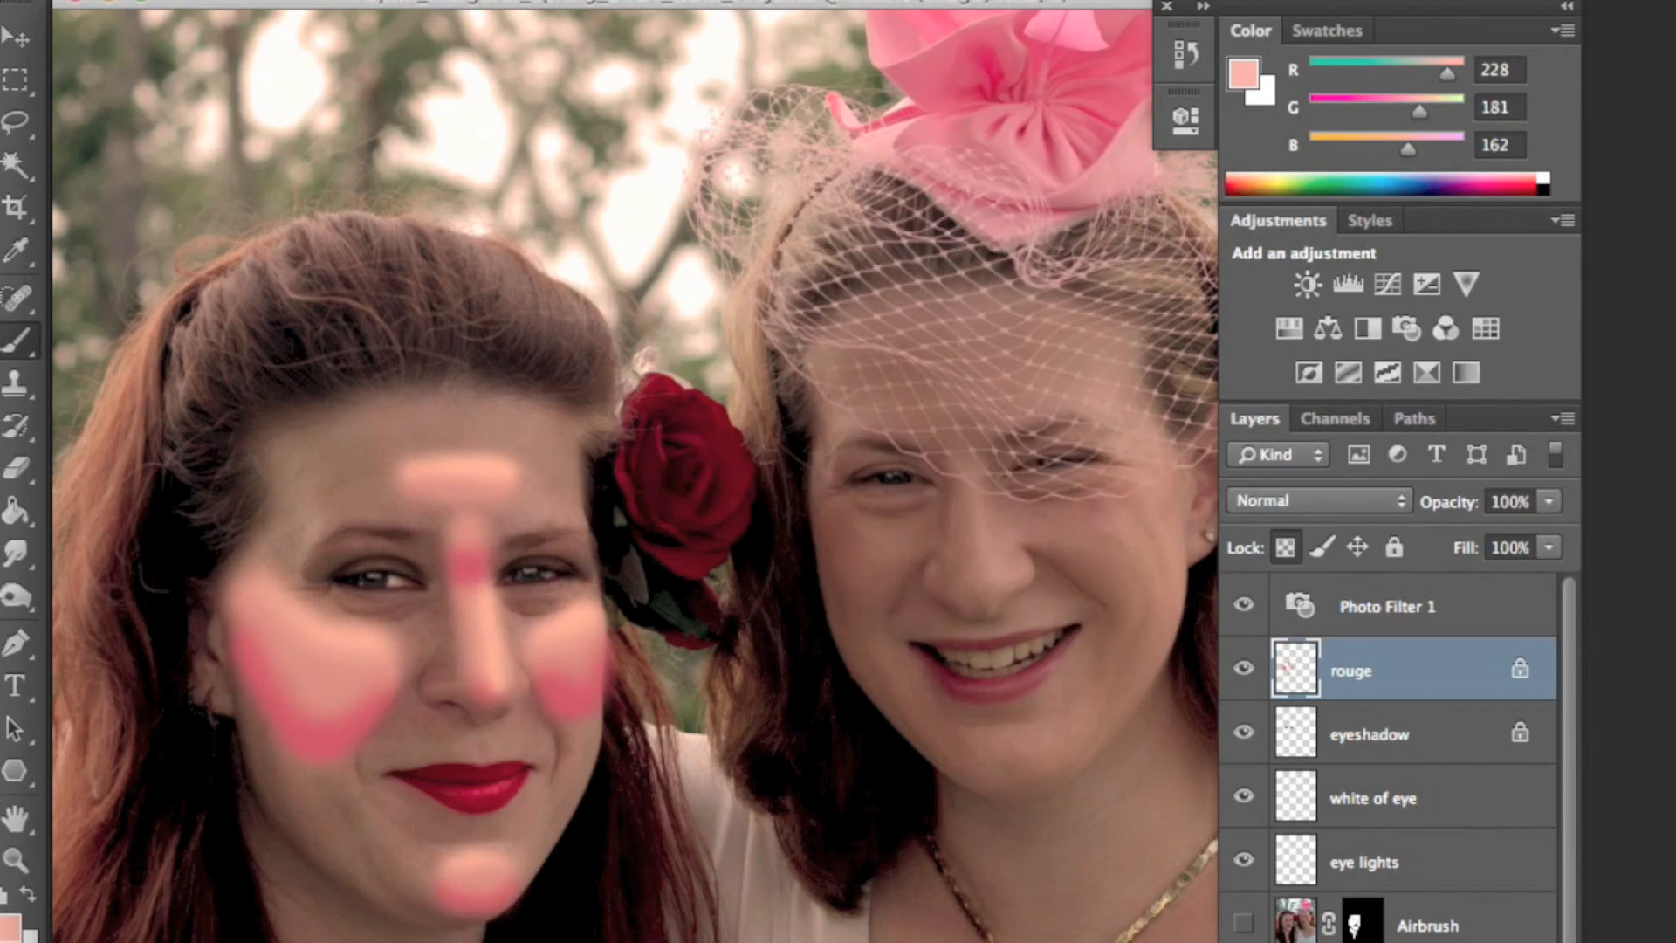
{"action": "left_click", "coordinate": [775, 1]}
{"action": "mouse_move", "coordinate": [841, 241]}
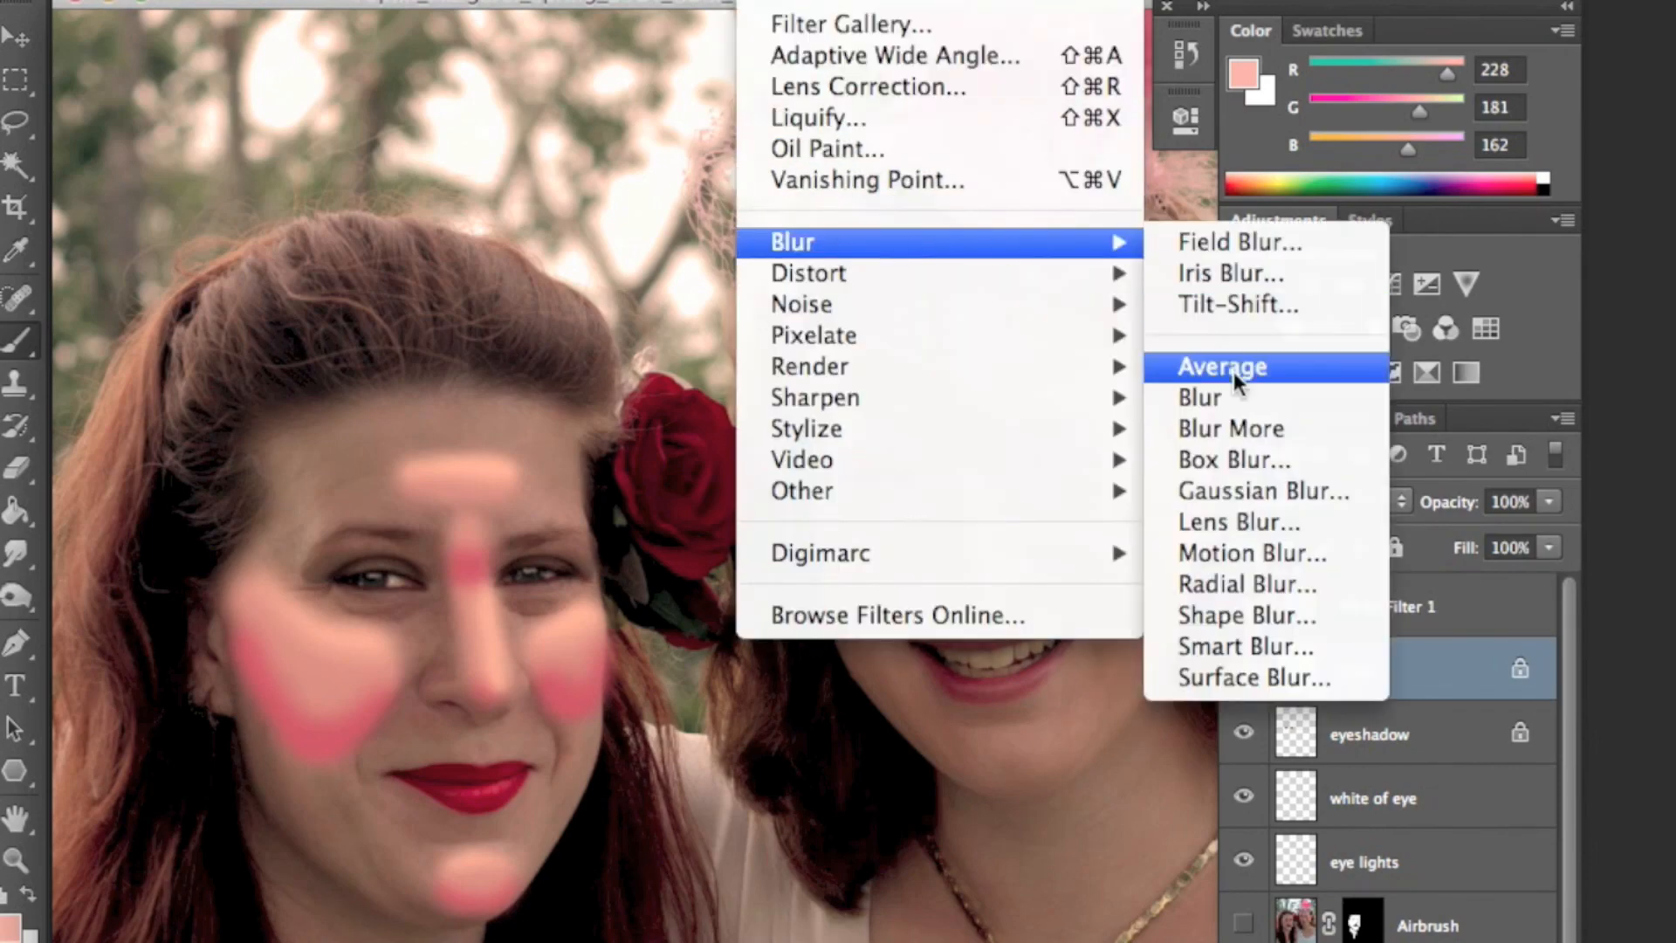
{"action": "left_click", "coordinate": [1253, 491]}
{"action": "left_click_drag", "start_coordinate": [1003, 552], "coordinate": [1071, 555]}
{"action": "left_click", "coordinate": [1099, 553]}
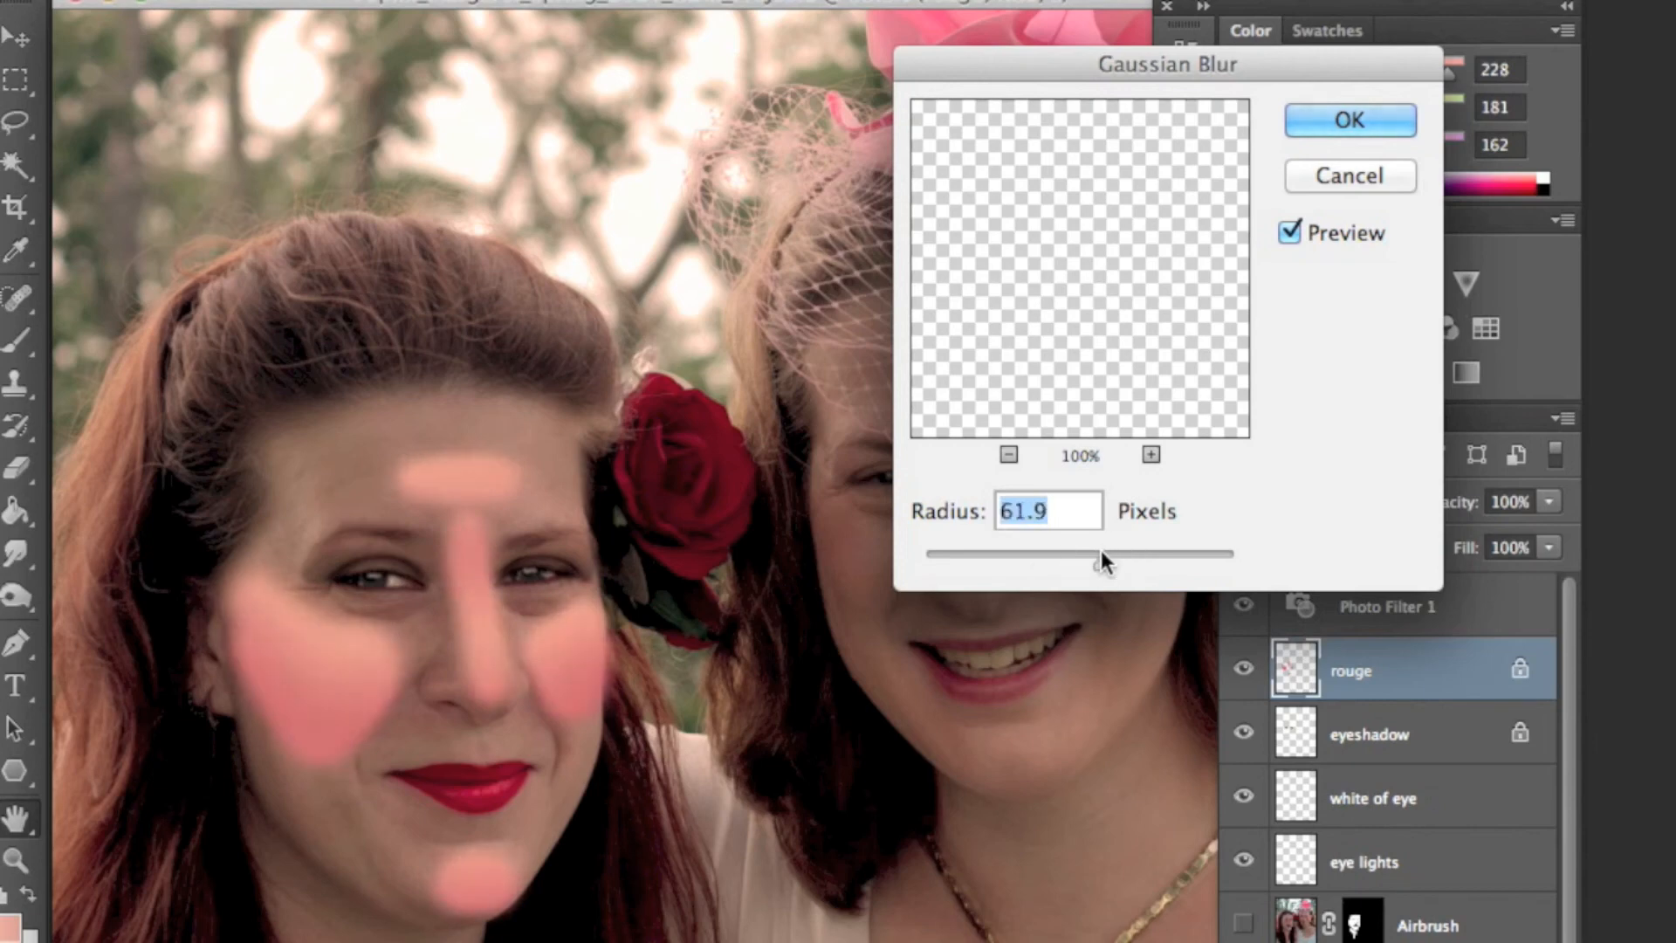
{"action": "left_click_drag", "start_coordinate": [1087, 552], "coordinate": [1056, 553]}
{"action": "left_click", "coordinate": [1070, 554]}
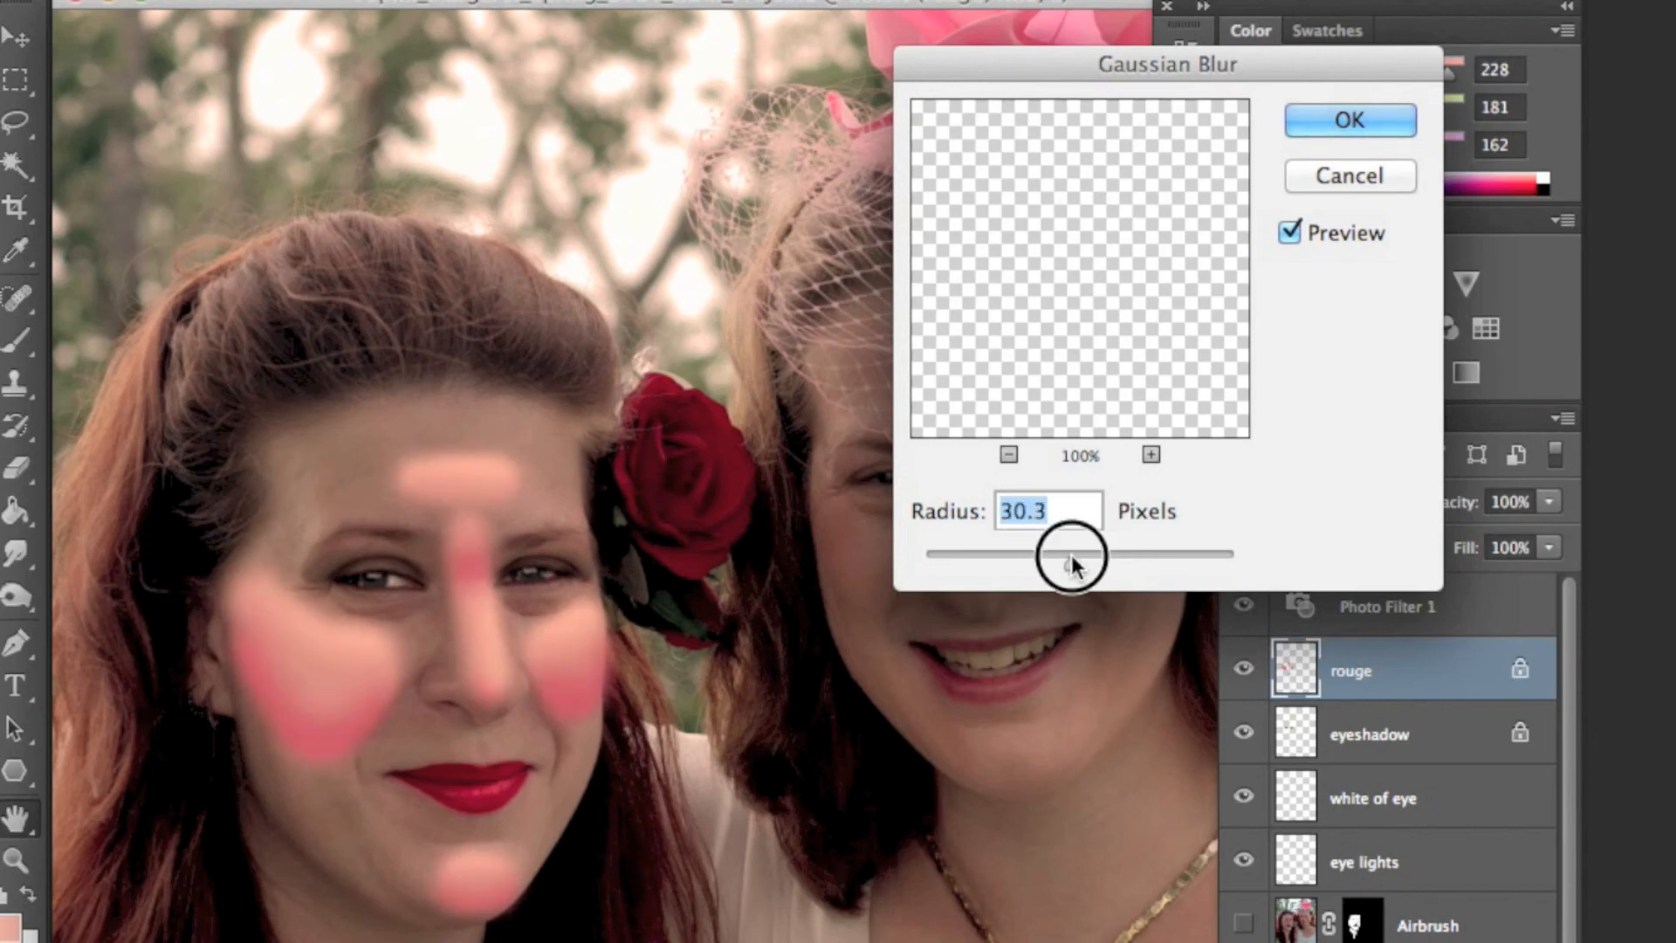
{"action": "left_click", "coordinate": [1316, 119]}
- Try the Color and Overlay blend modes on the rouge layer
{"action": "left_click", "coordinate": [1344, 503]}
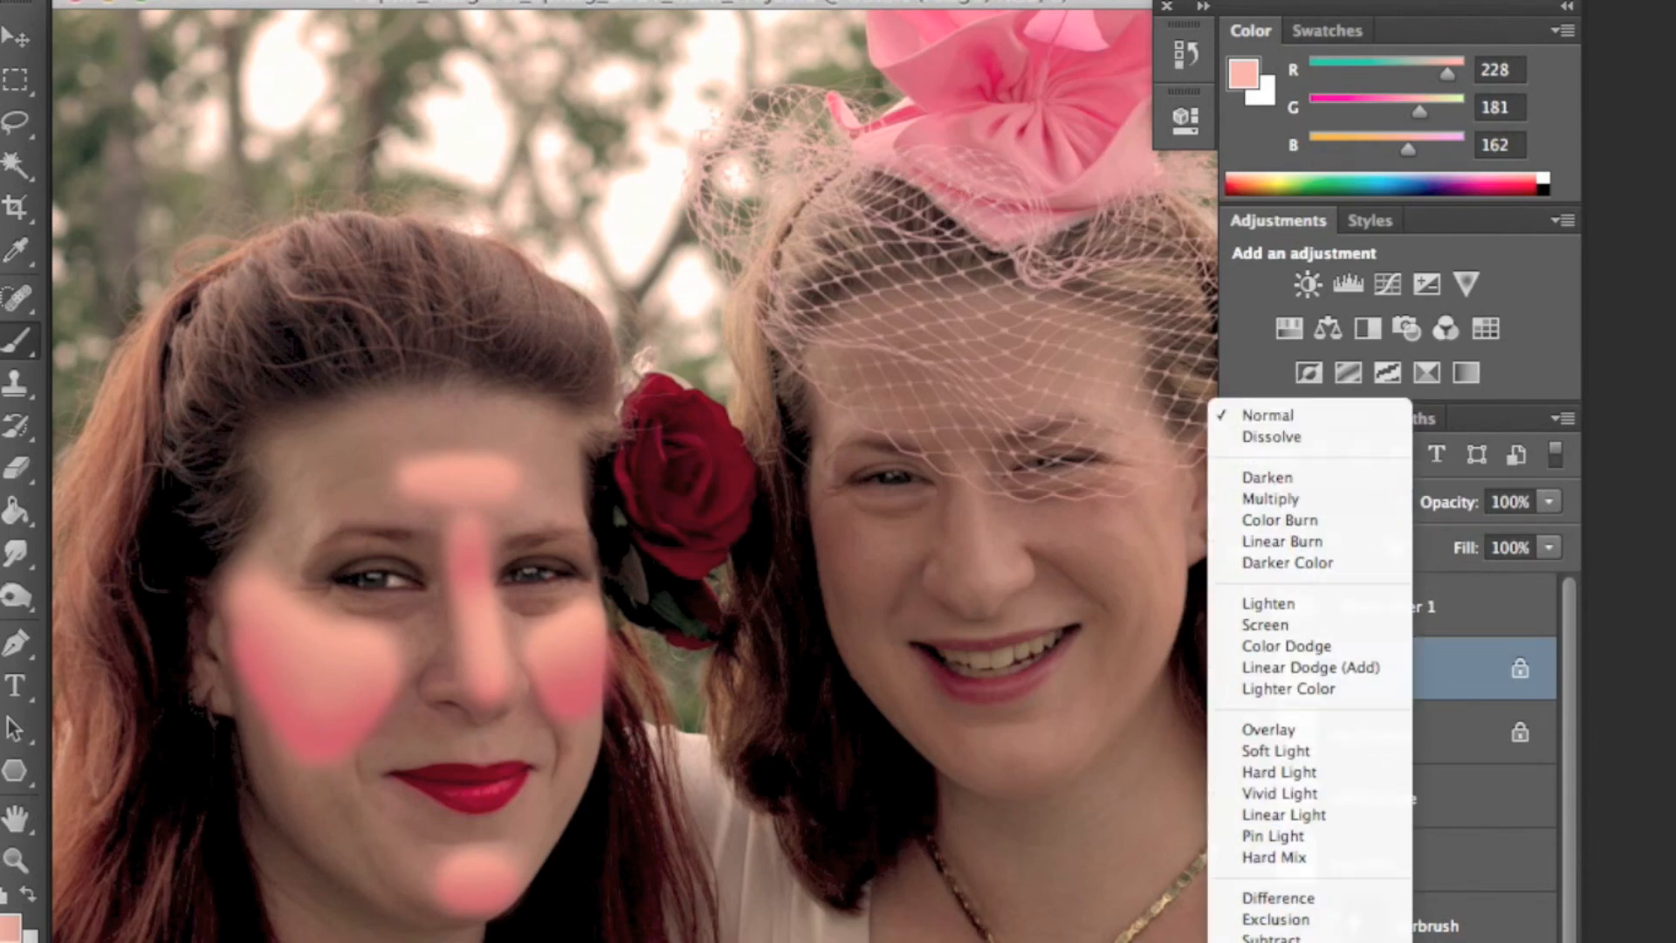
{"action": "left_click", "coordinate": [1275, 941]}
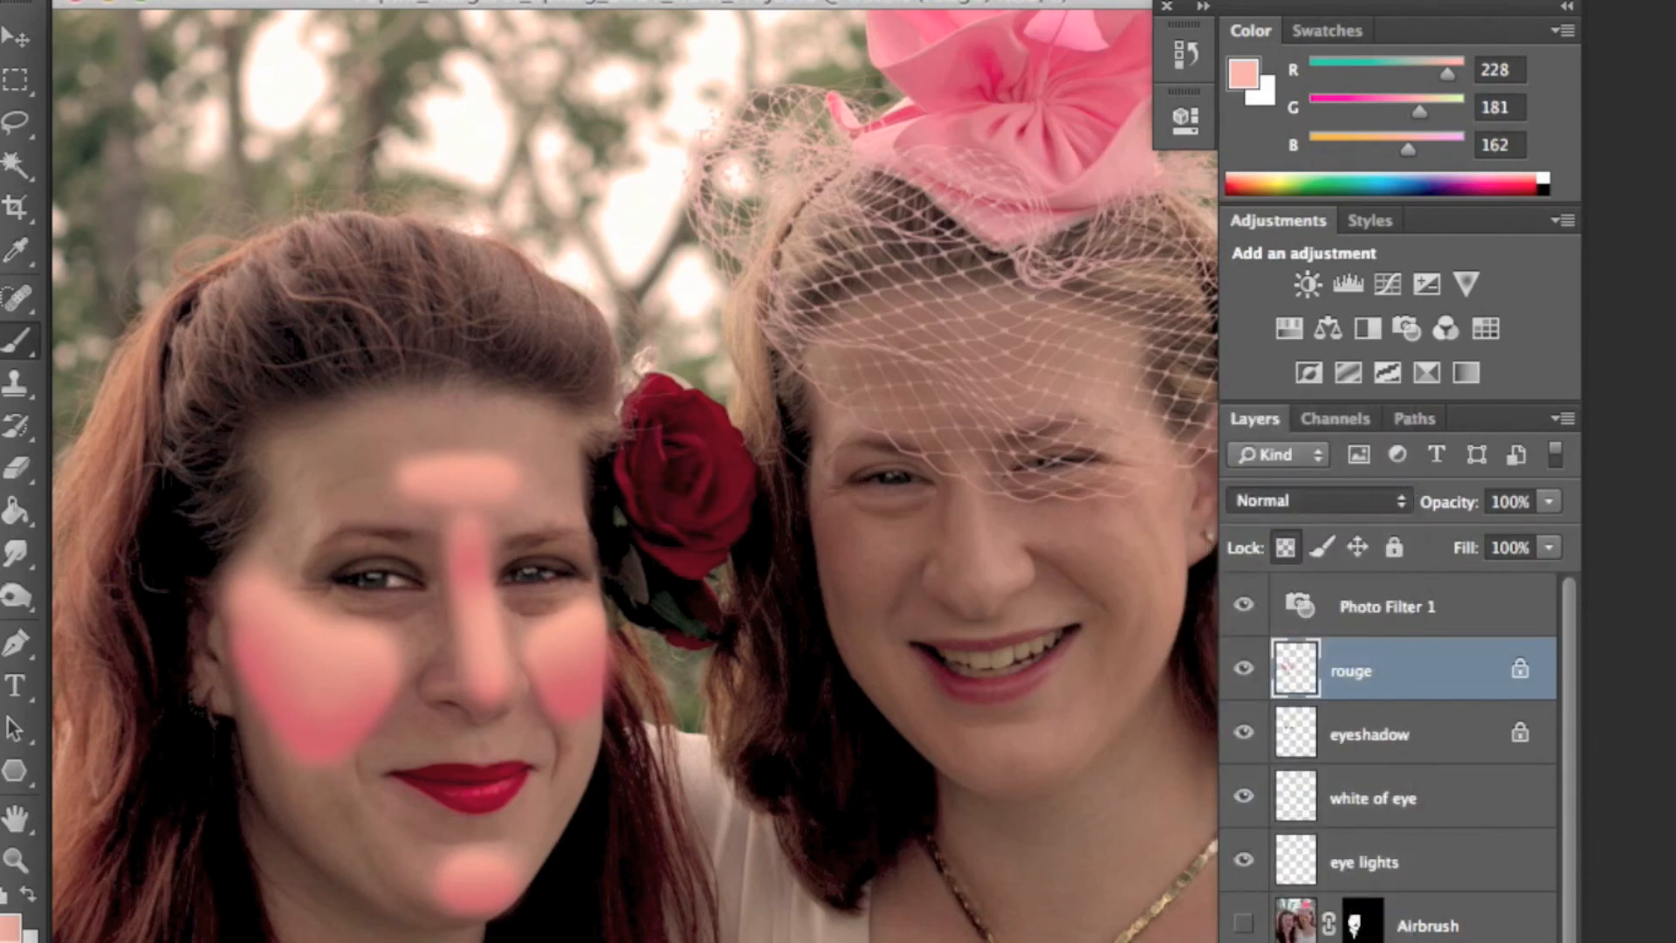
{"action": "left_click", "coordinate": [1274, 498]}
{"action": "left_click", "coordinate": [1260, 185]}
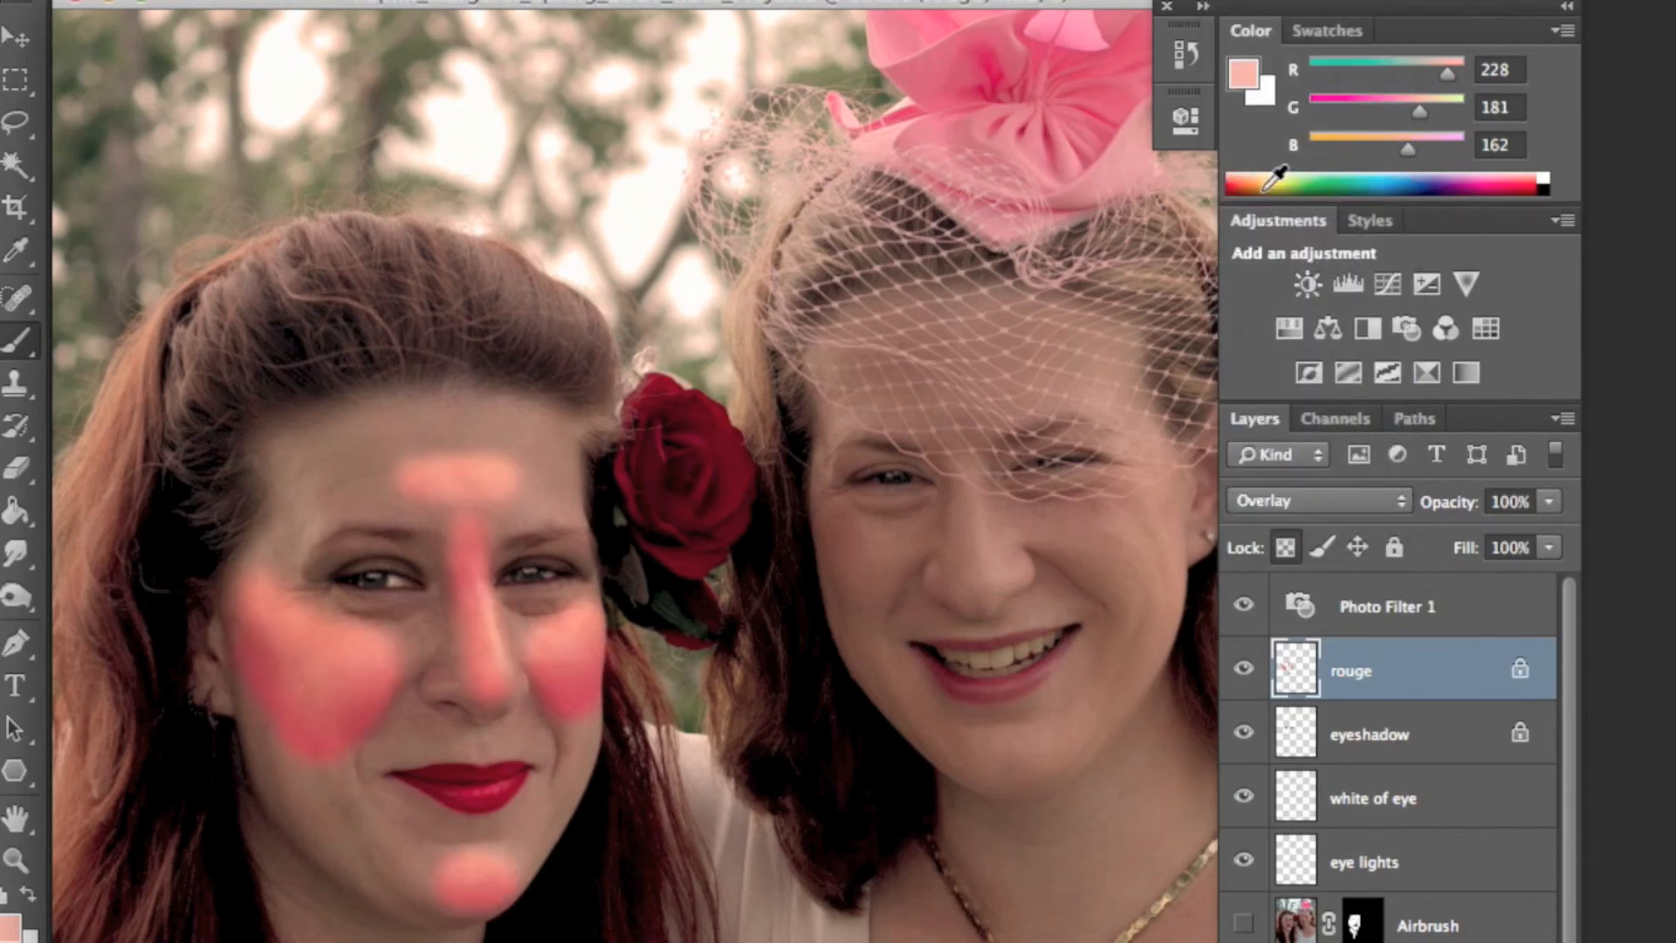
- Try the Multiply and Hue blend modes on the rouge layer
{"action": "left_click", "coordinate": [1290, 498]}
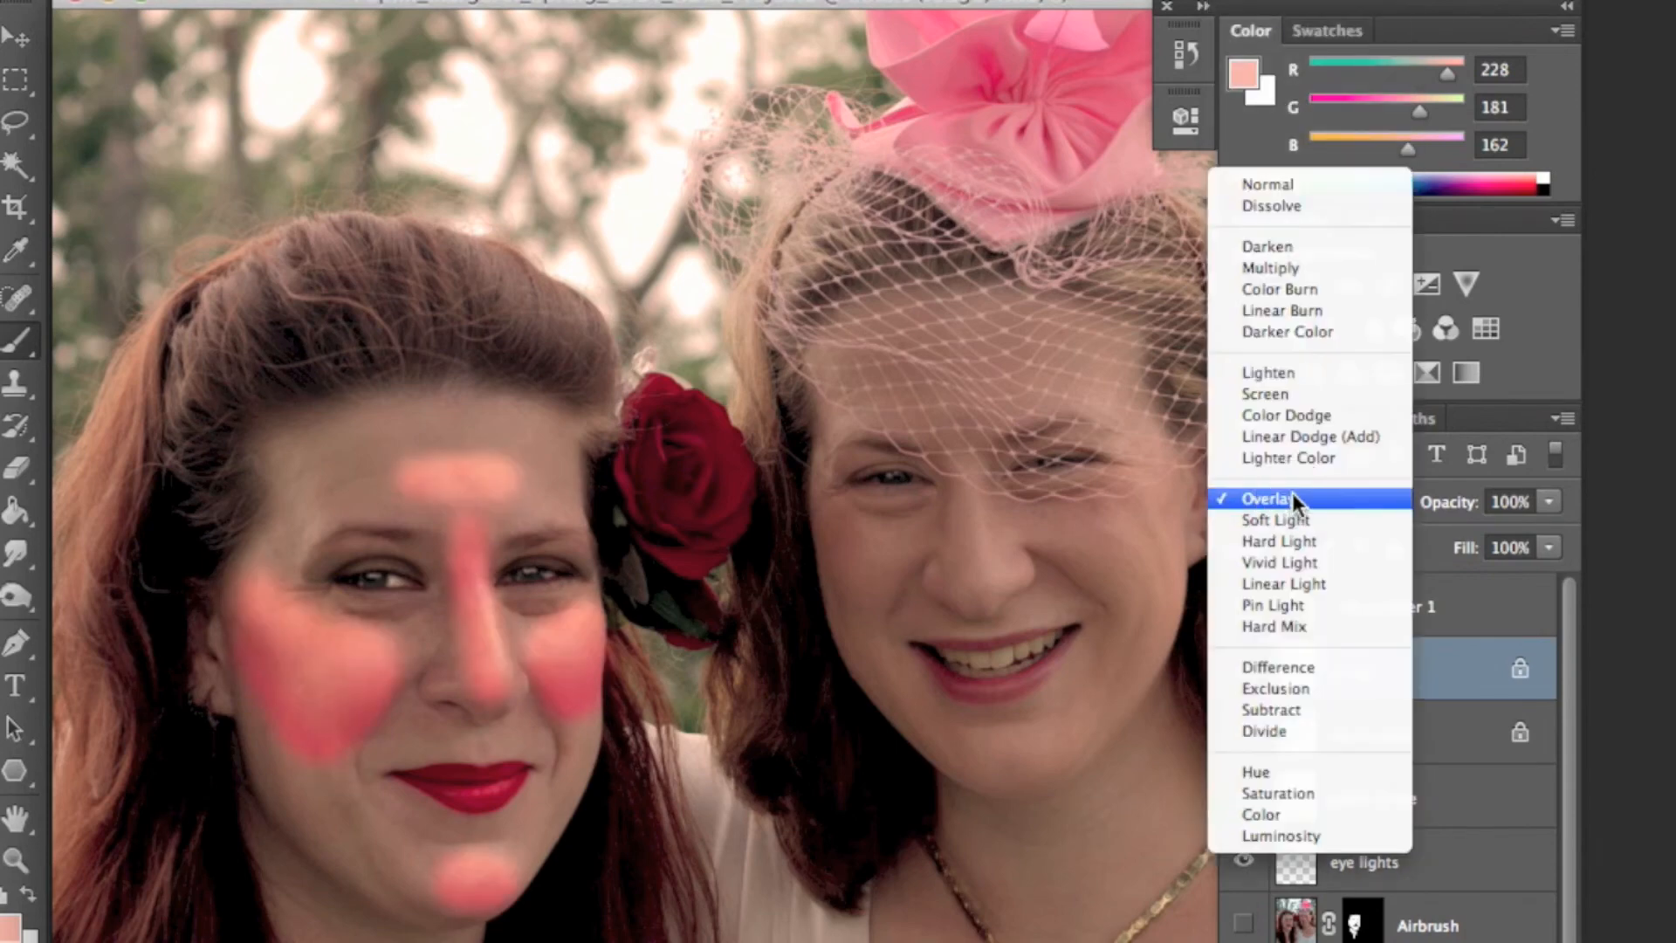
{"action": "left_click", "coordinate": [1276, 268]}
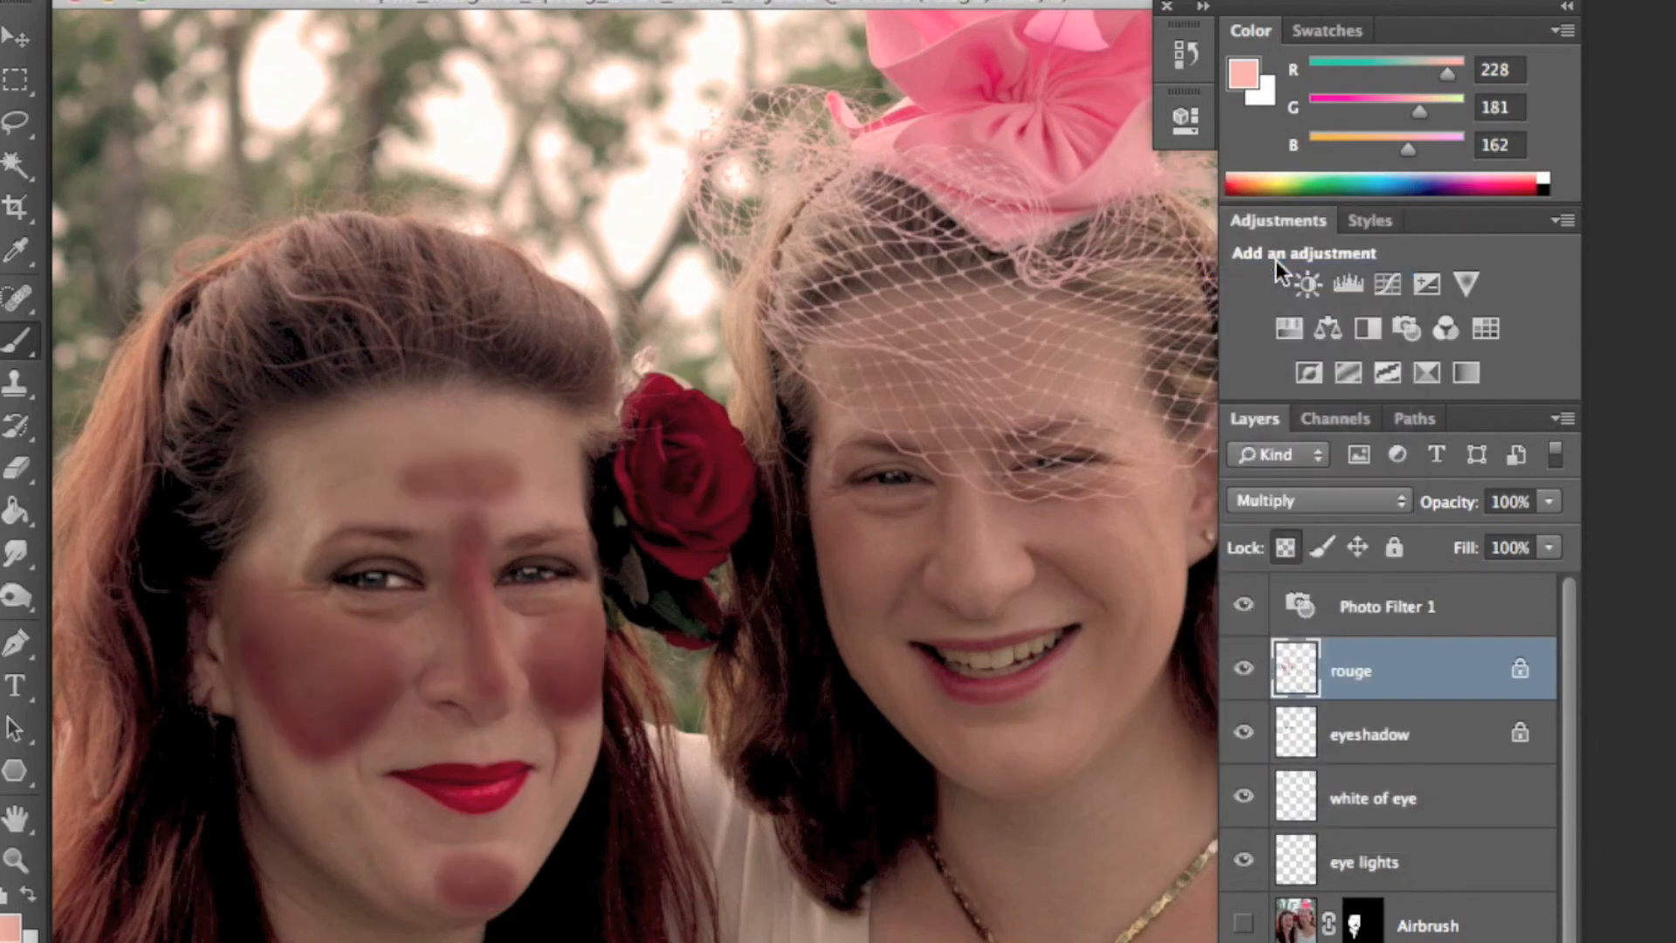
{"action": "left_click", "coordinate": [1306, 499]}
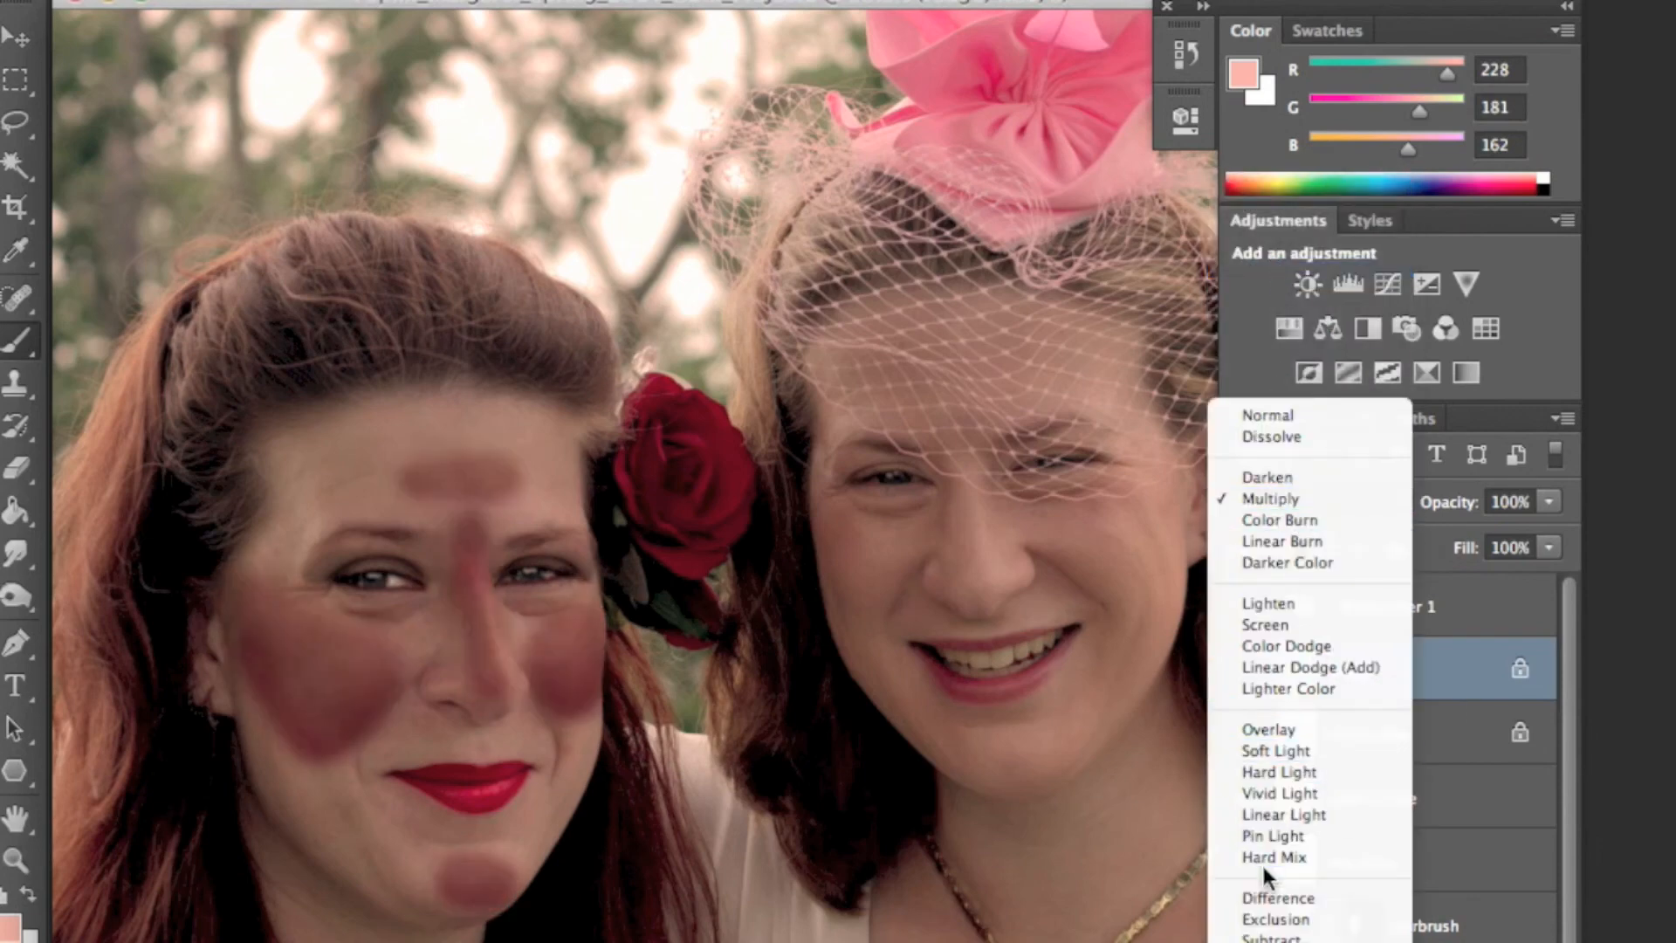
{"action": "left_click", "coordinate": [1256, 927]}
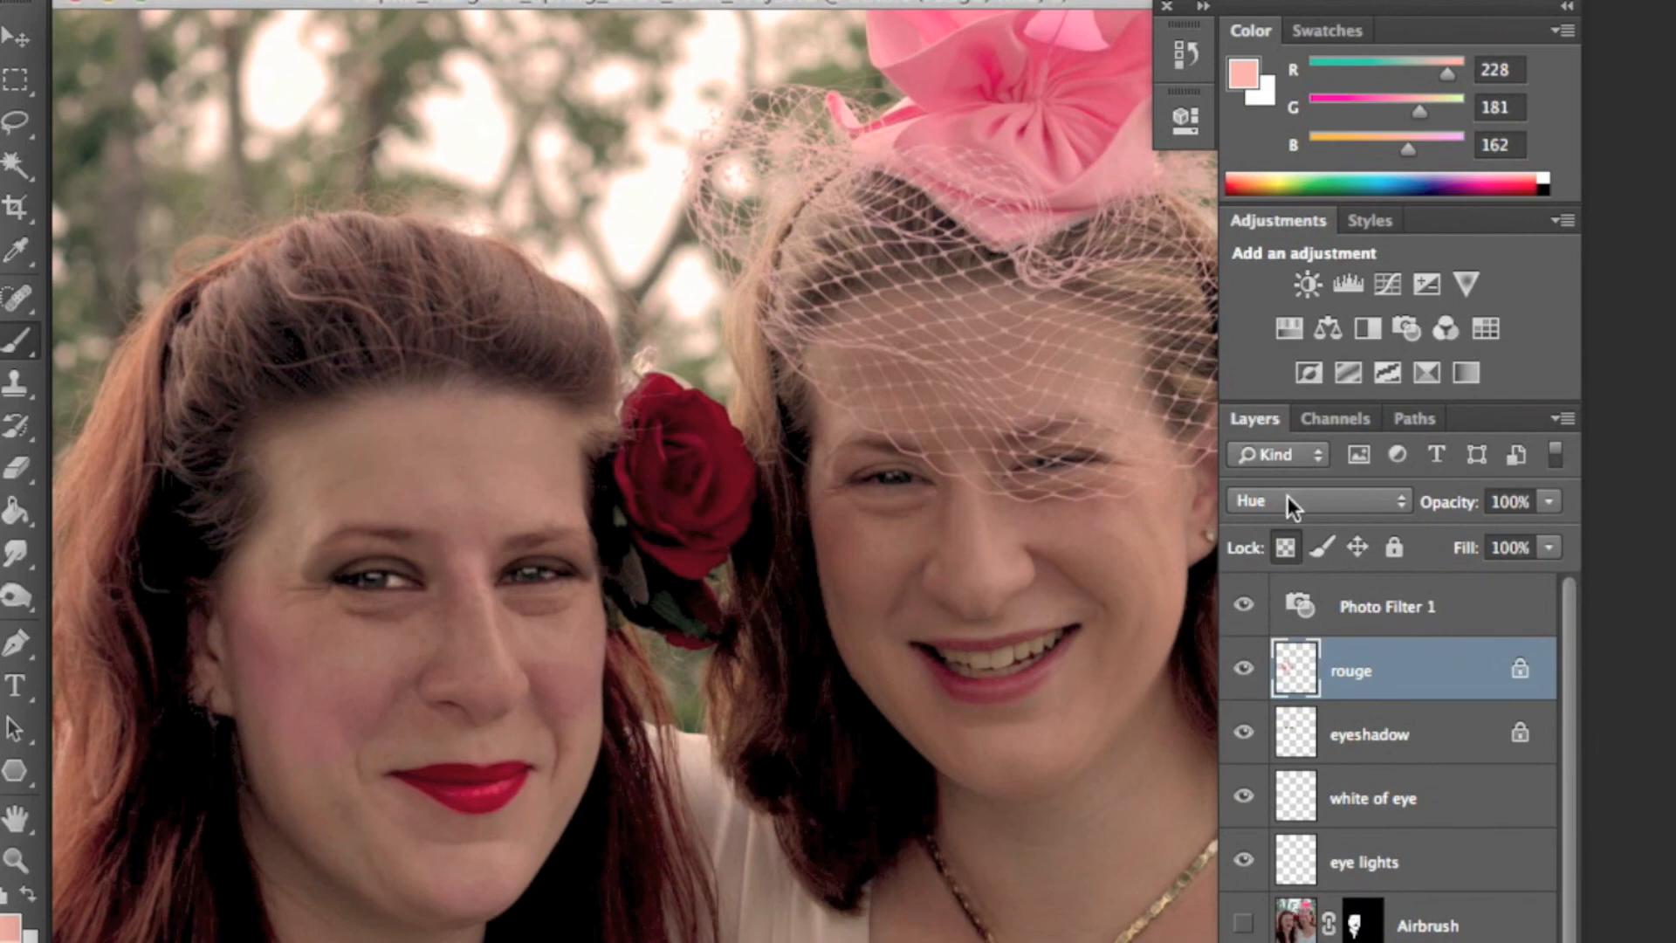
- Zoom in on the left woman's face and toggle the rouge layer's visibility to compare
{"action": "left_click", "coordinate": [16, 860]}
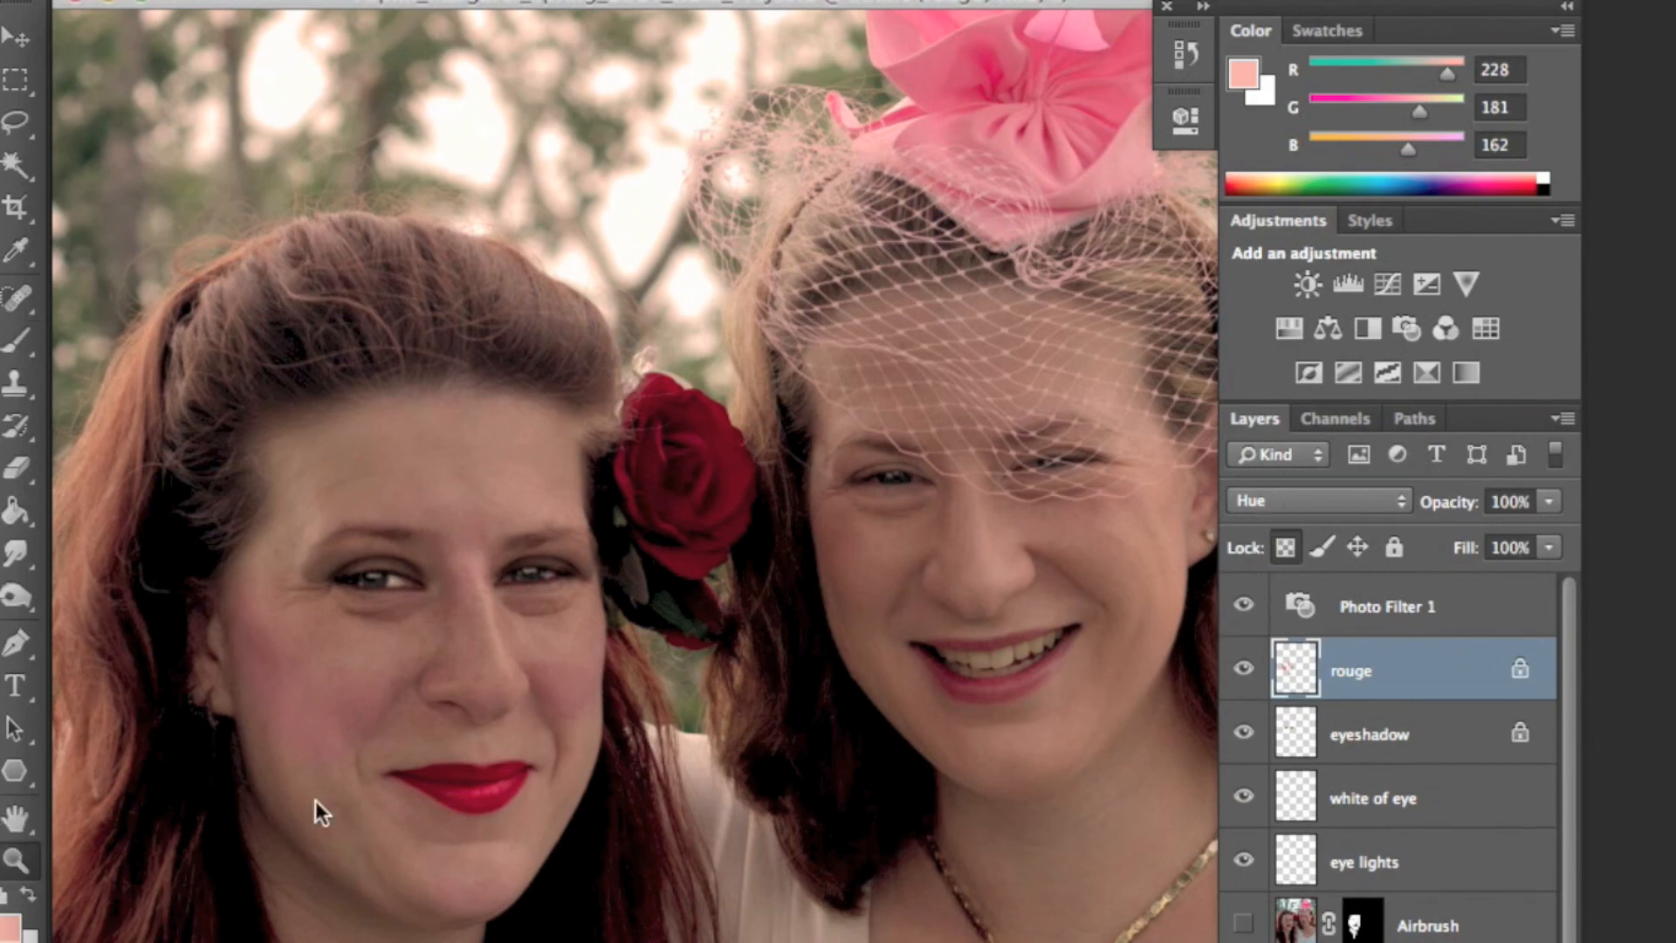
{"action": "left_click", "coordinate": [149, 846]}
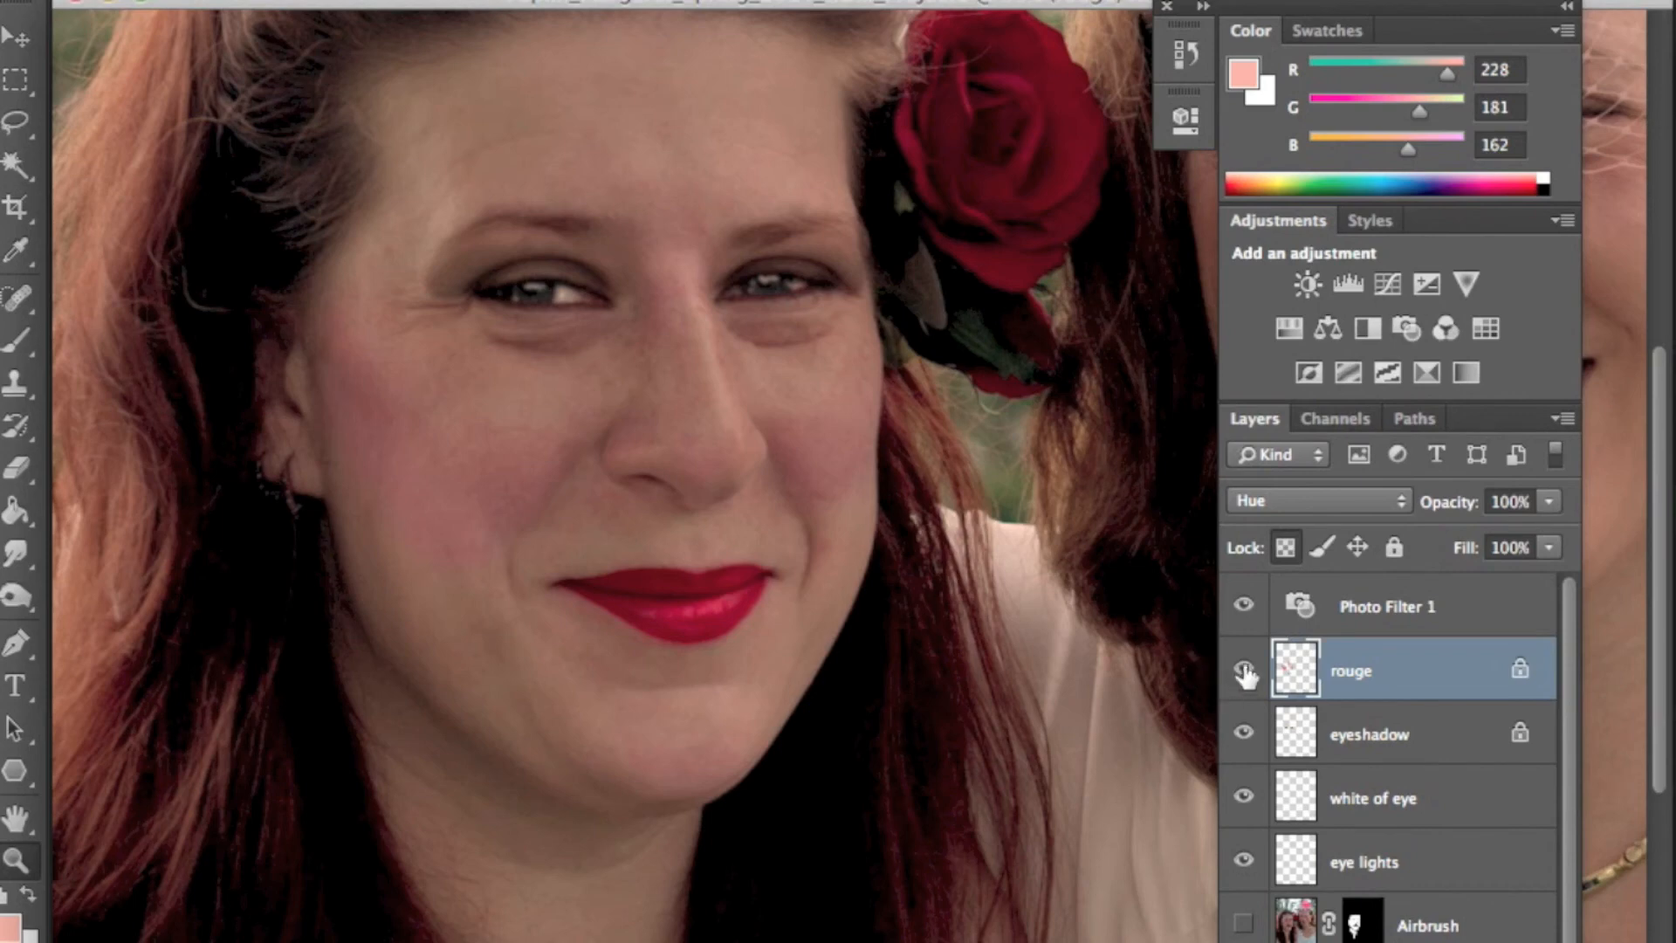
{"action": "left_click", "coordinate": [1245, 669]}
{"action": "left_click", "coordinate": [1245, 669]}
{"action": "left_click", "coordinate": [1246, 669]}
{"action": "left_click", "coordinate": [1245, 670]}
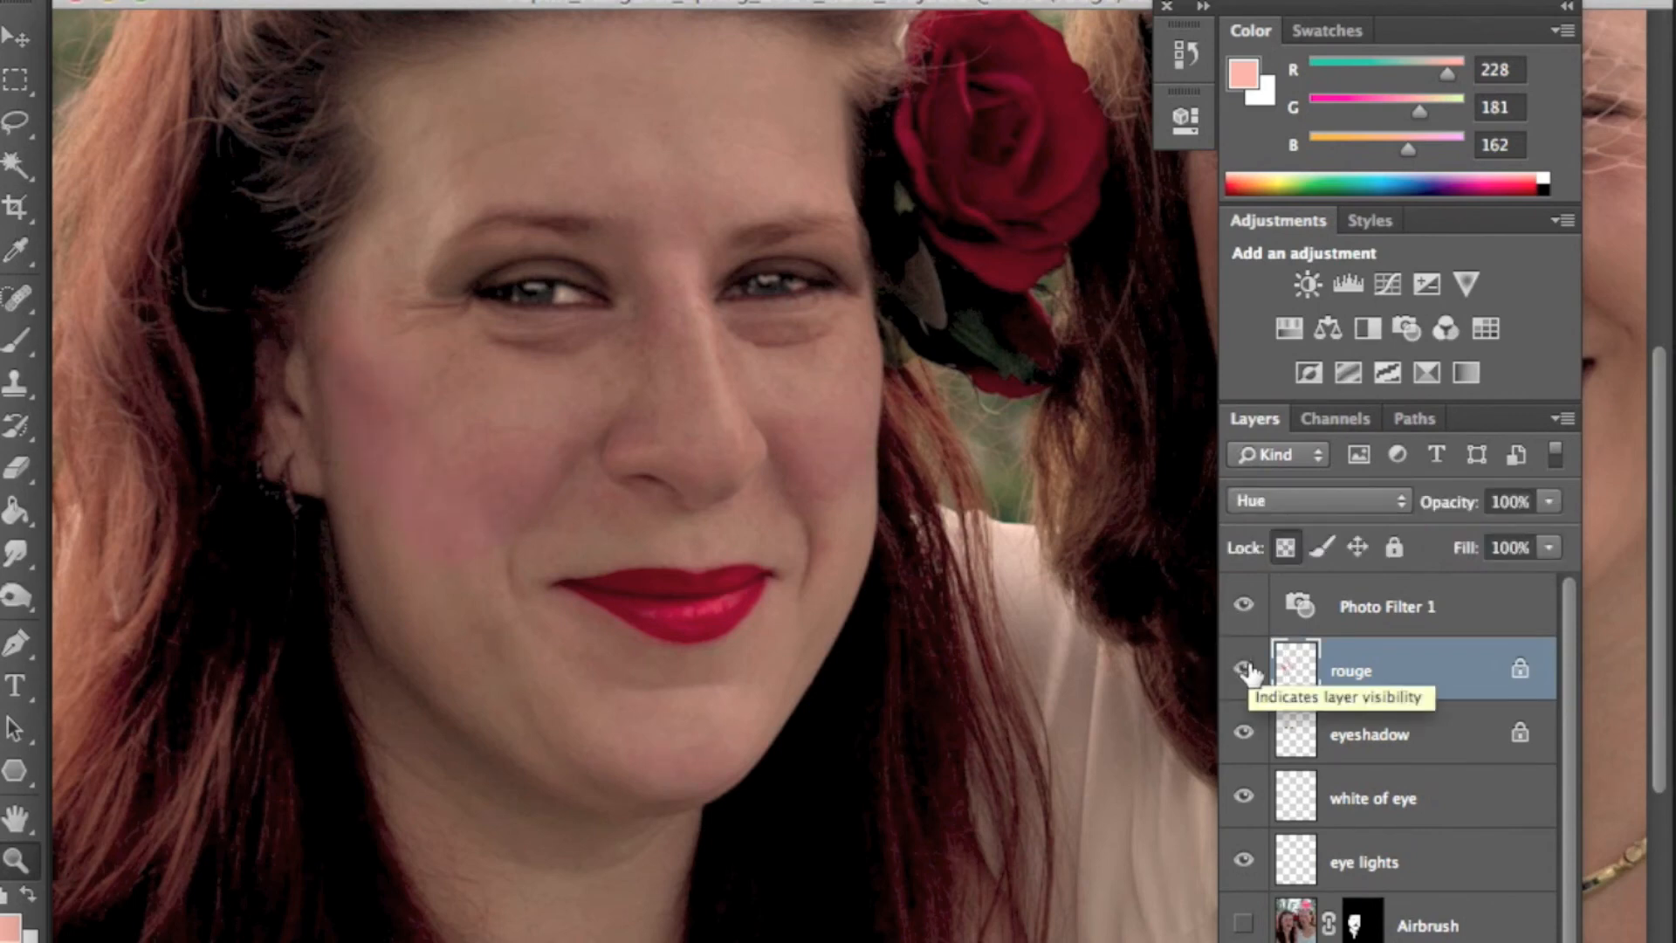
- Try the Saturation, Color and Luminosity blend modes on the rouge layer
{"action": "left_click", "coordinate": [1277, 495]}
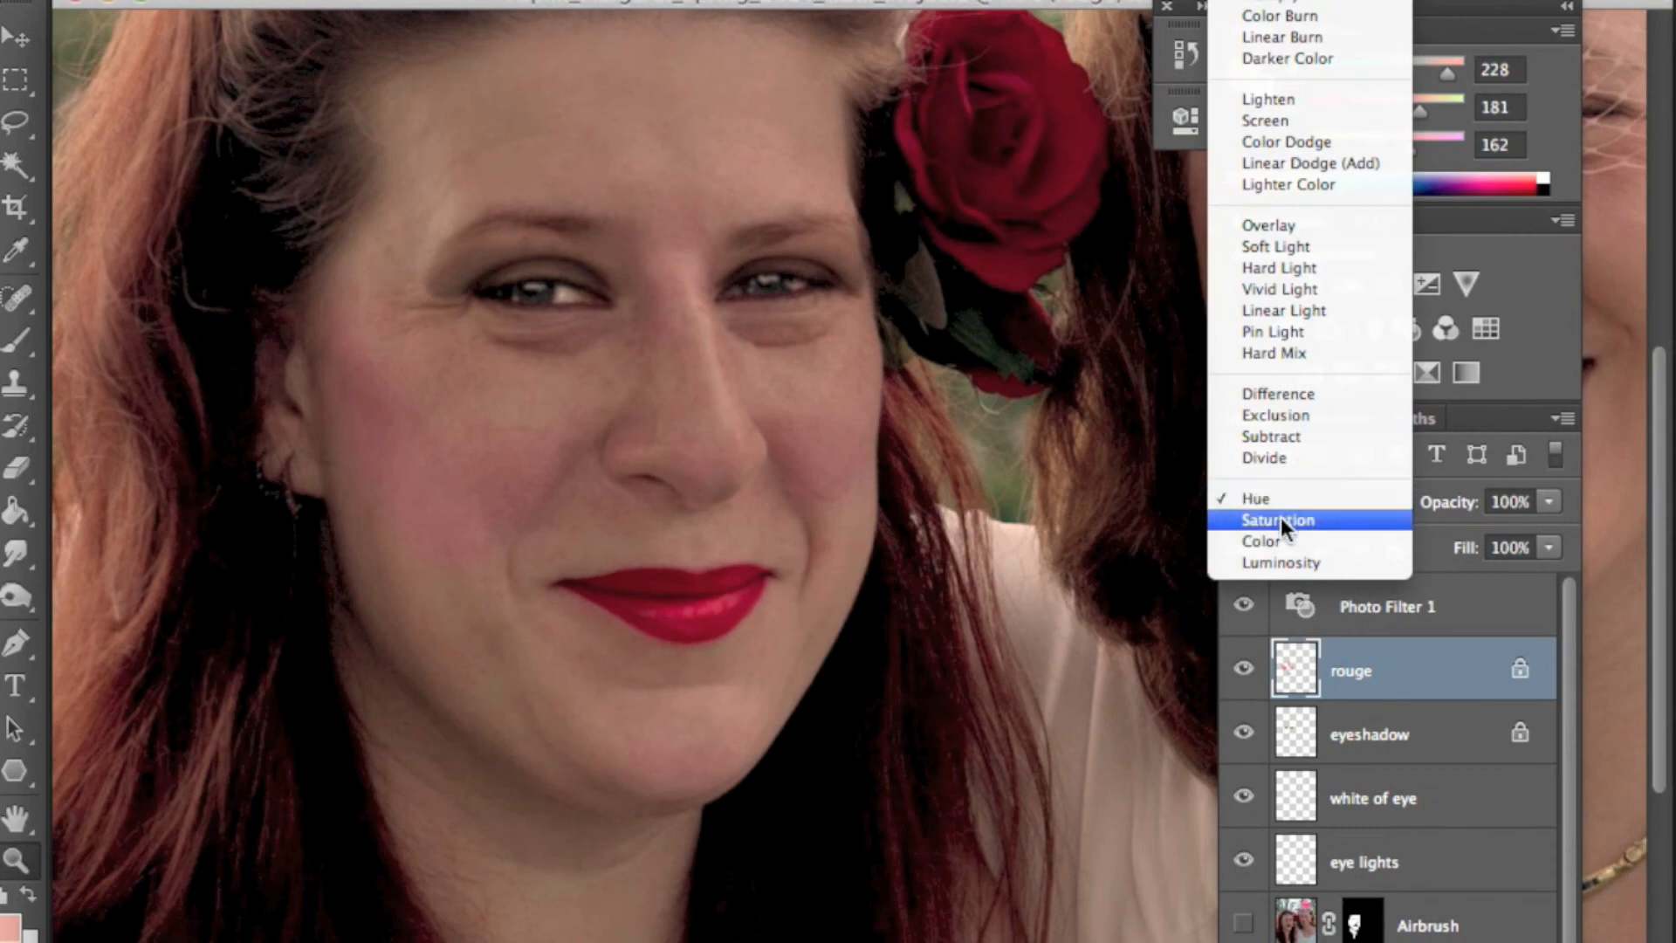
{"action": "left_click", "coordinate": [1281, 521]}
{"action": "left_click", "coordinate": [1280, 505]}
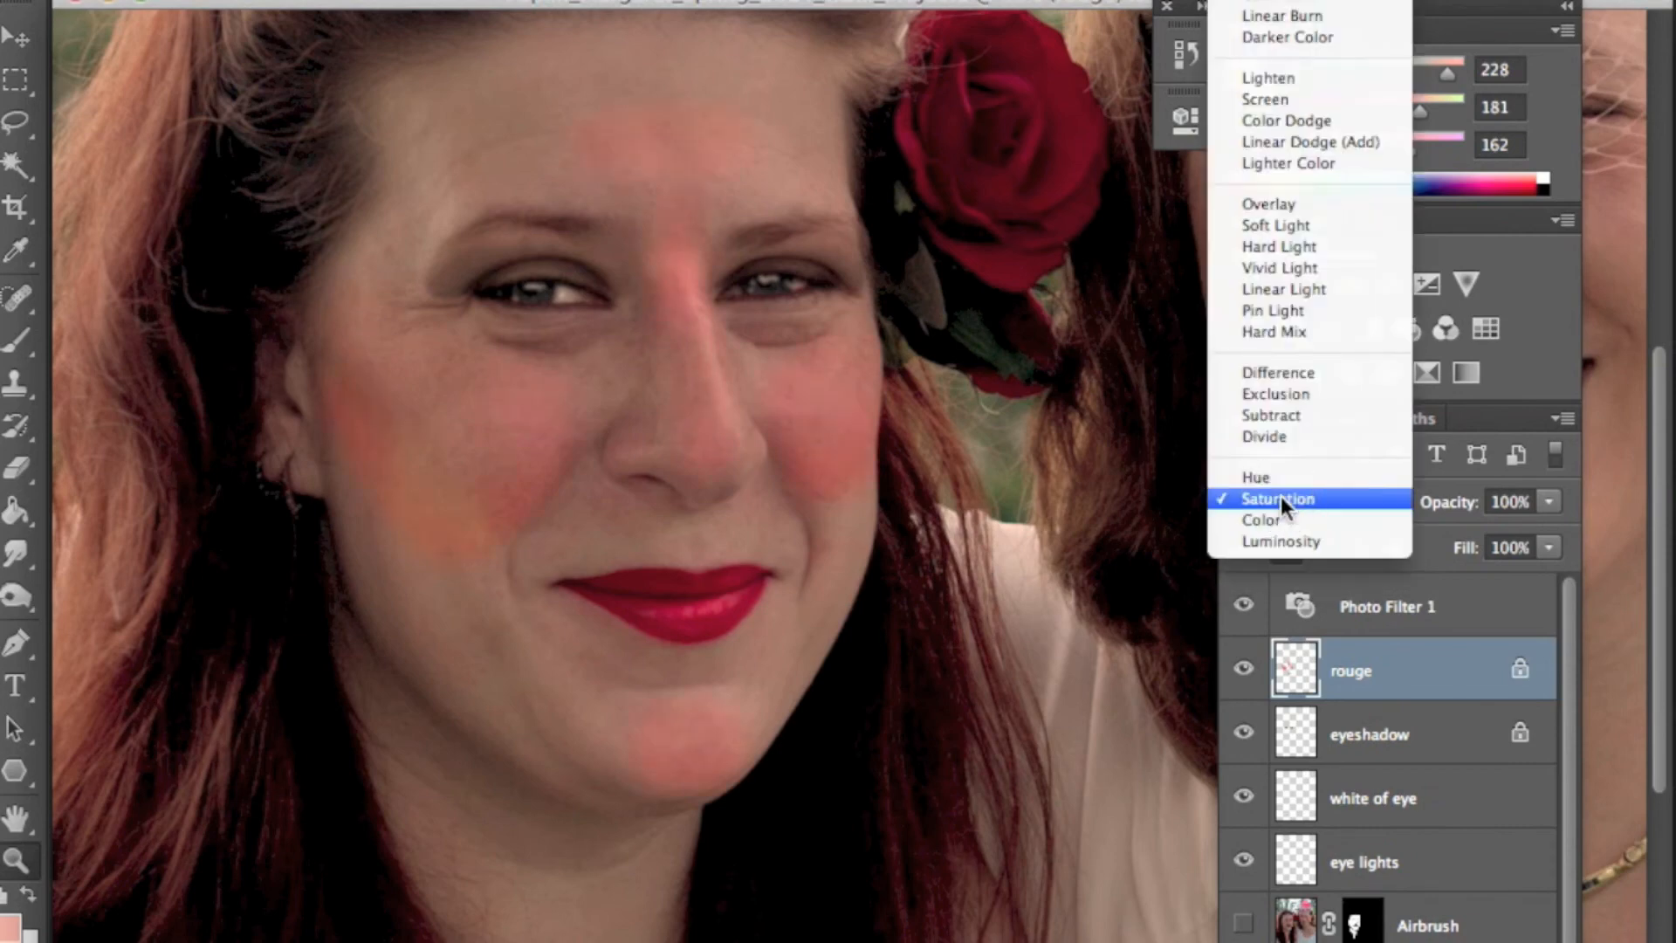
{"action": "left_click", "coordinate": [1280, 518]}
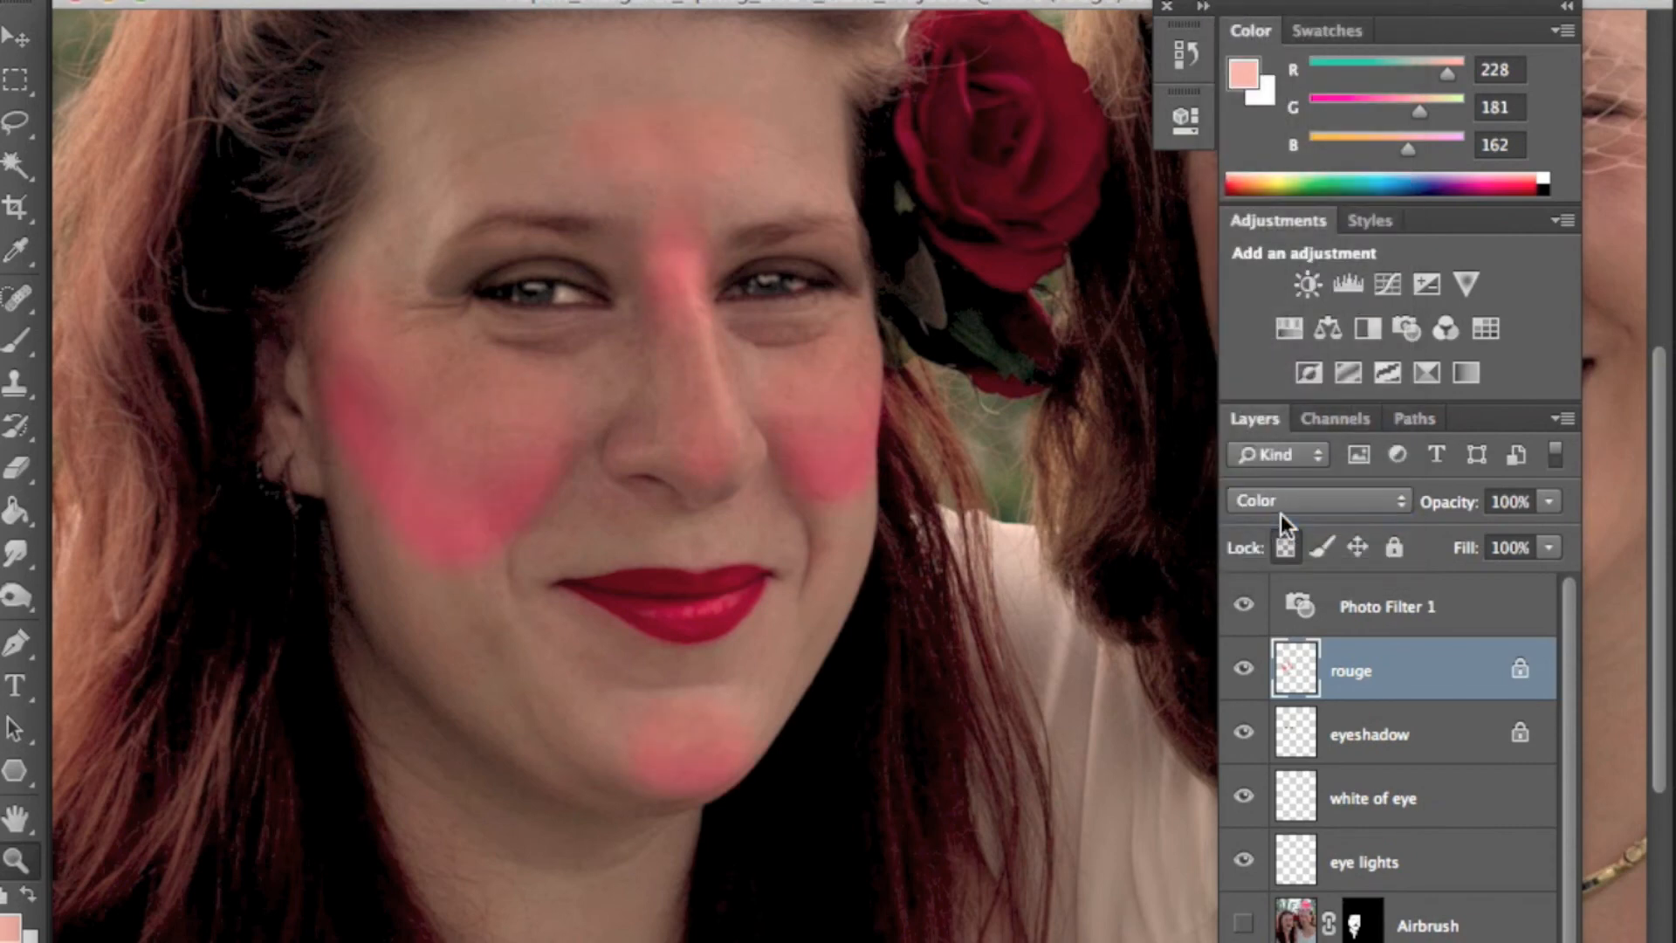
{"action": "left_click", "coordinate": [1276, 501]}
{"action": "left_click", "coordinate": [1279, 521]}
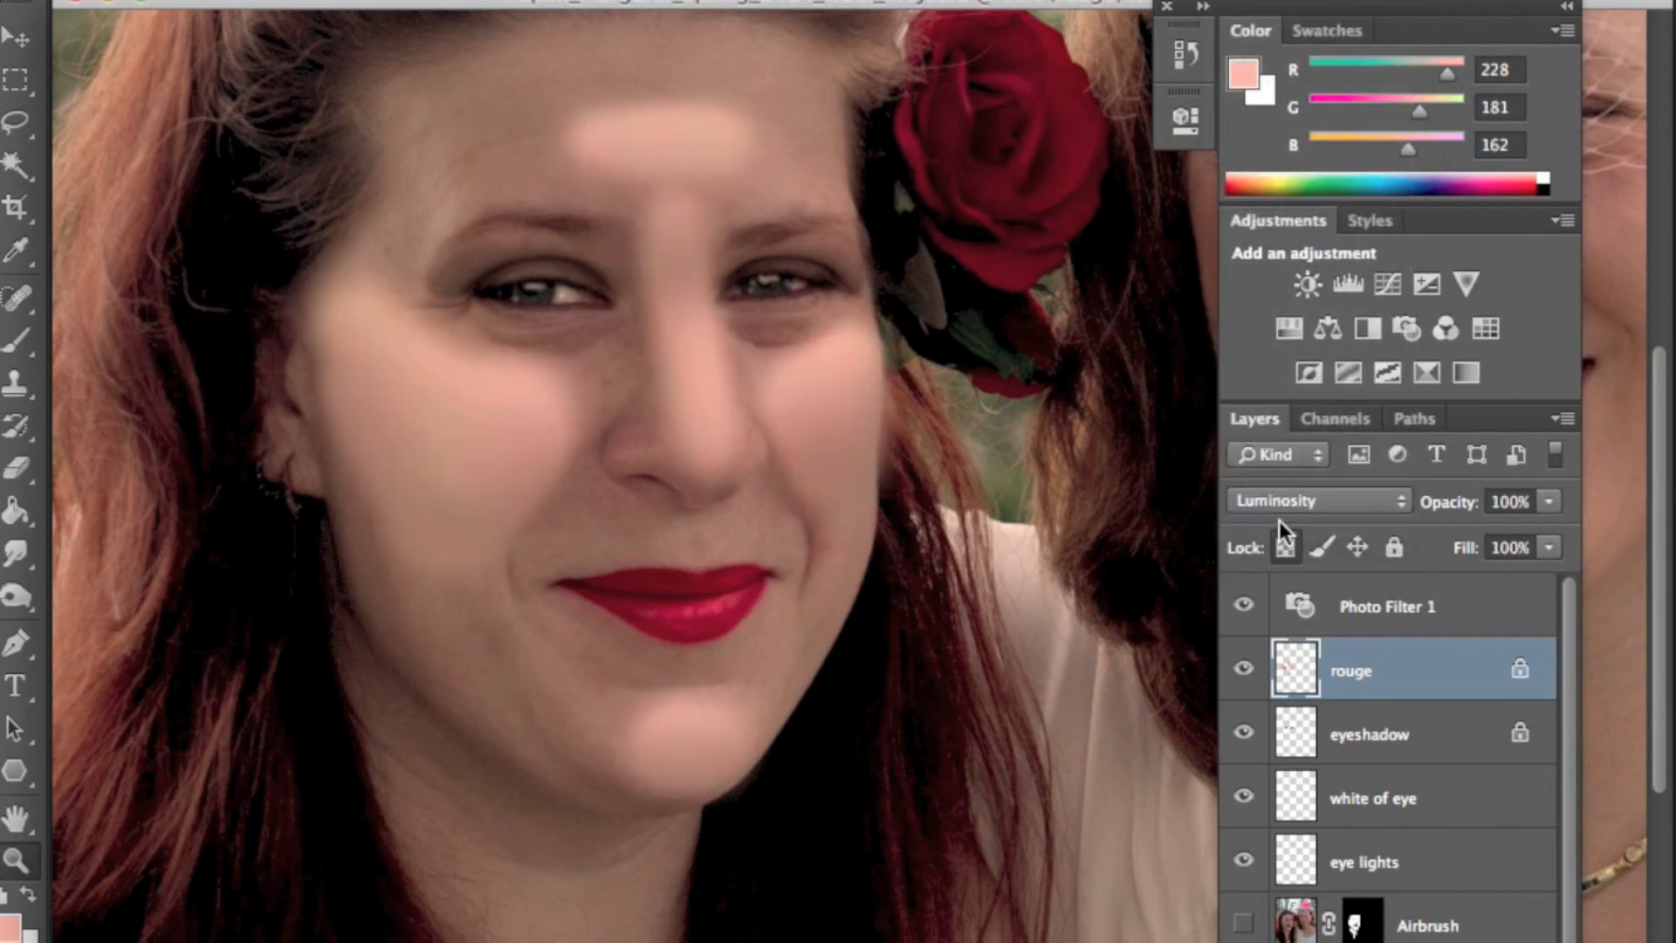
{"action": "left_click", "coordinate": [1280, 506]}
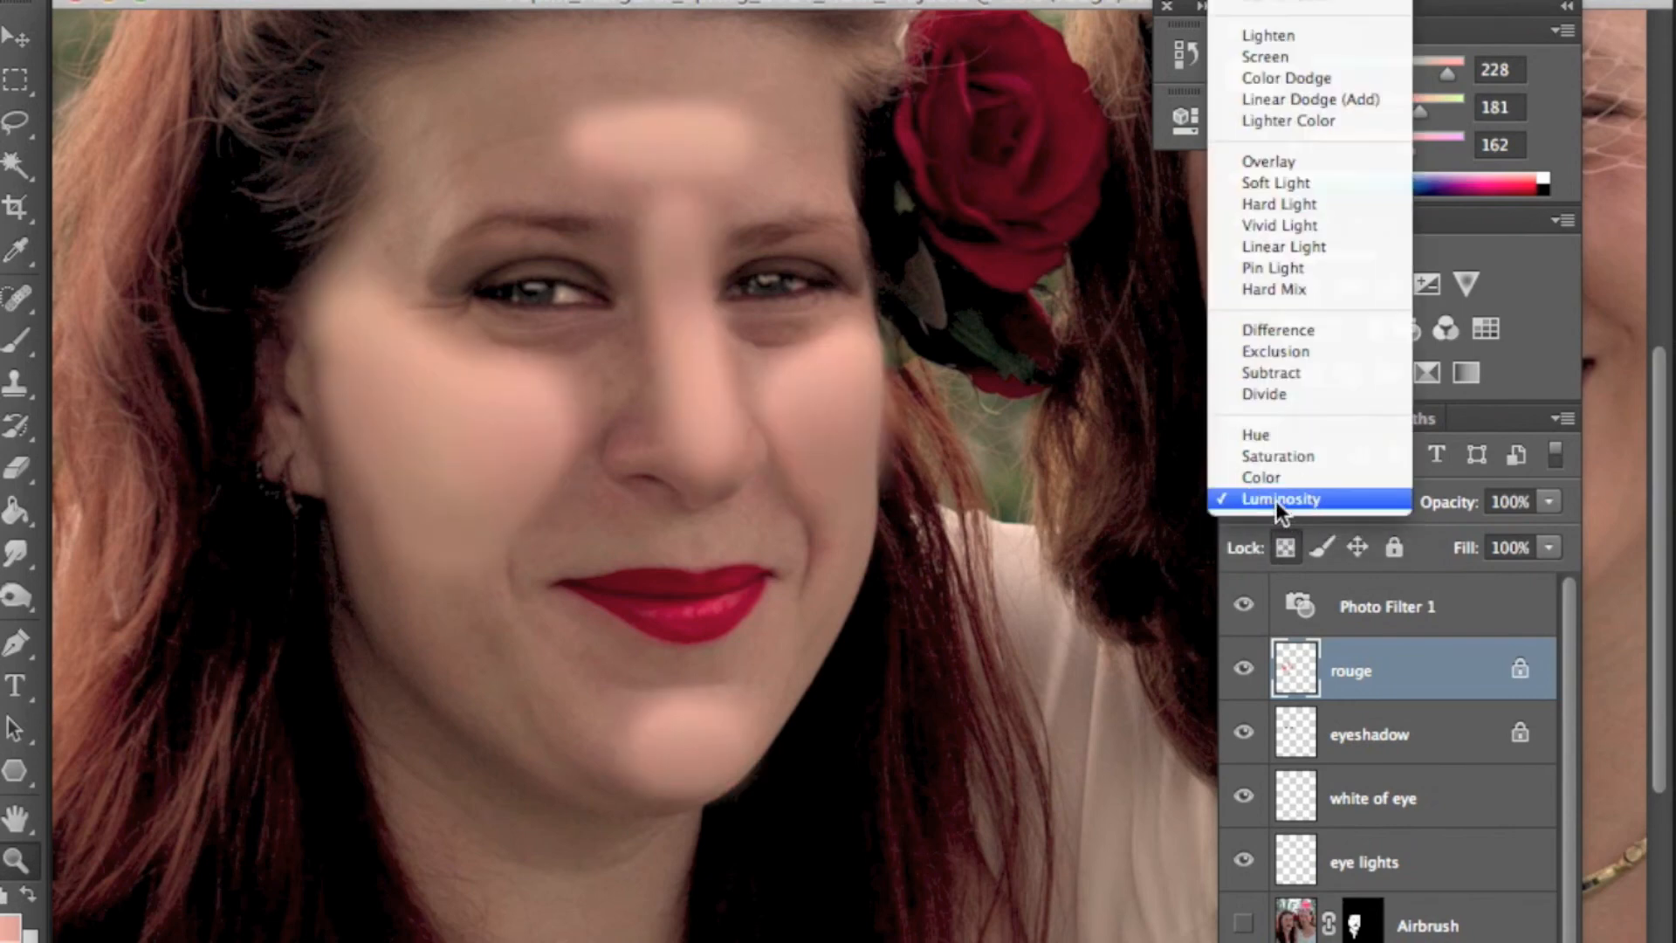
- Set the rouge layer to Soft Light blend mode at 51% opacity
{"action": "left_click", "coordinate": [1295, 181]}
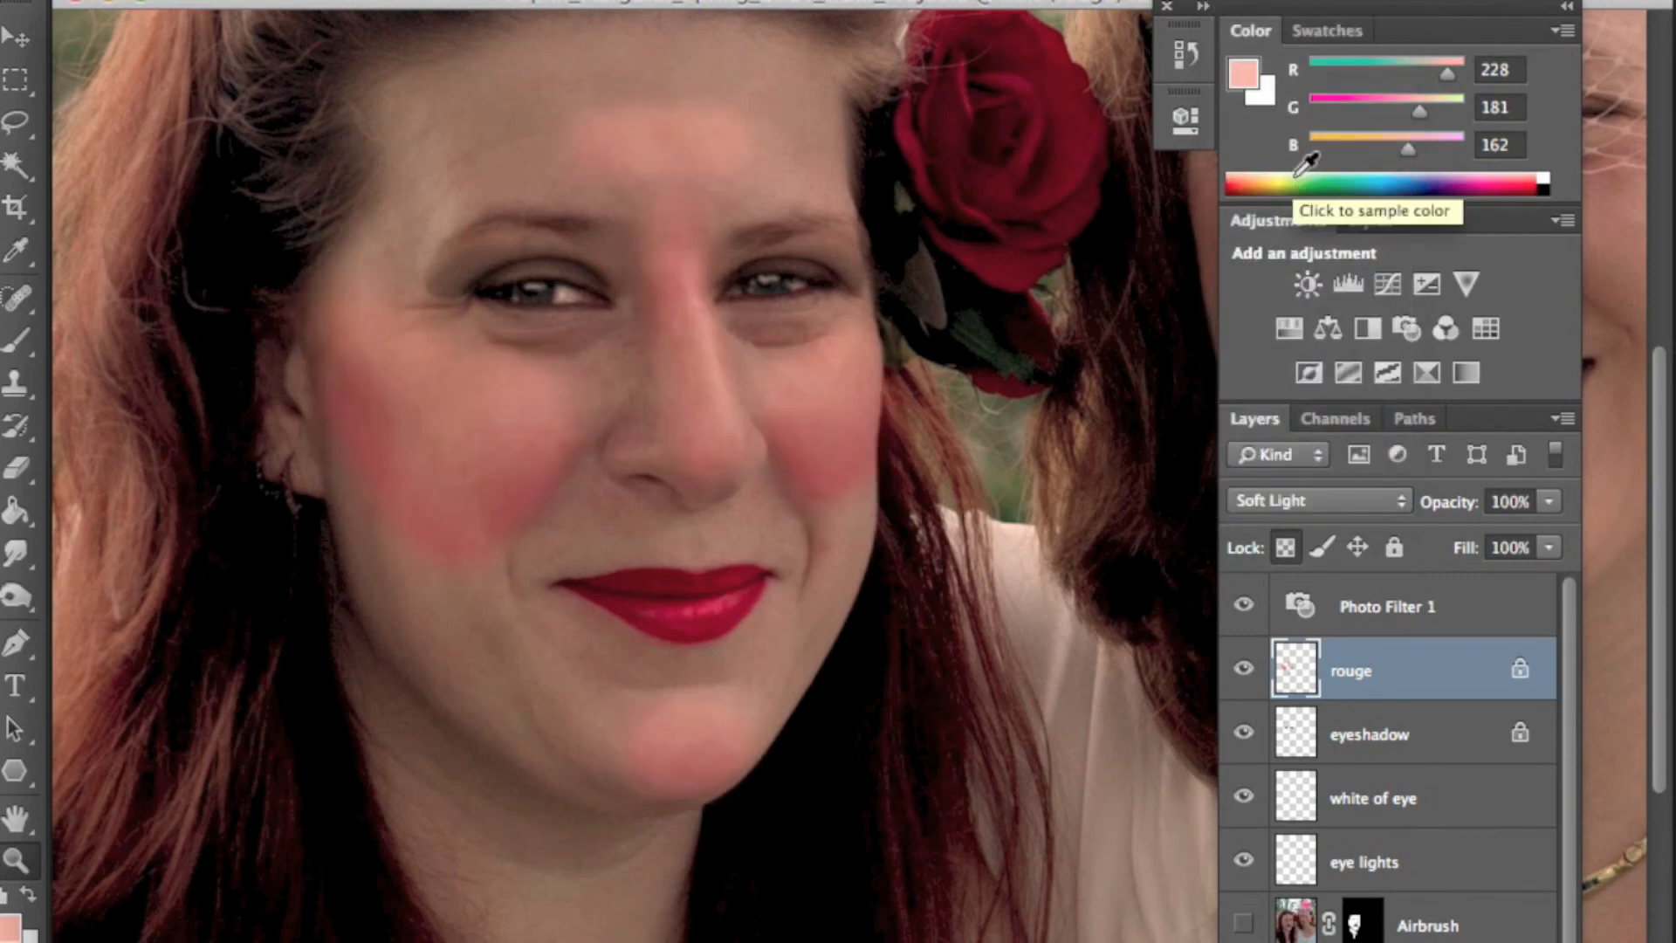
{"action": "left_click_drag", "start_coordinate": [1546, 501], "coordinate": [1465, 536]}
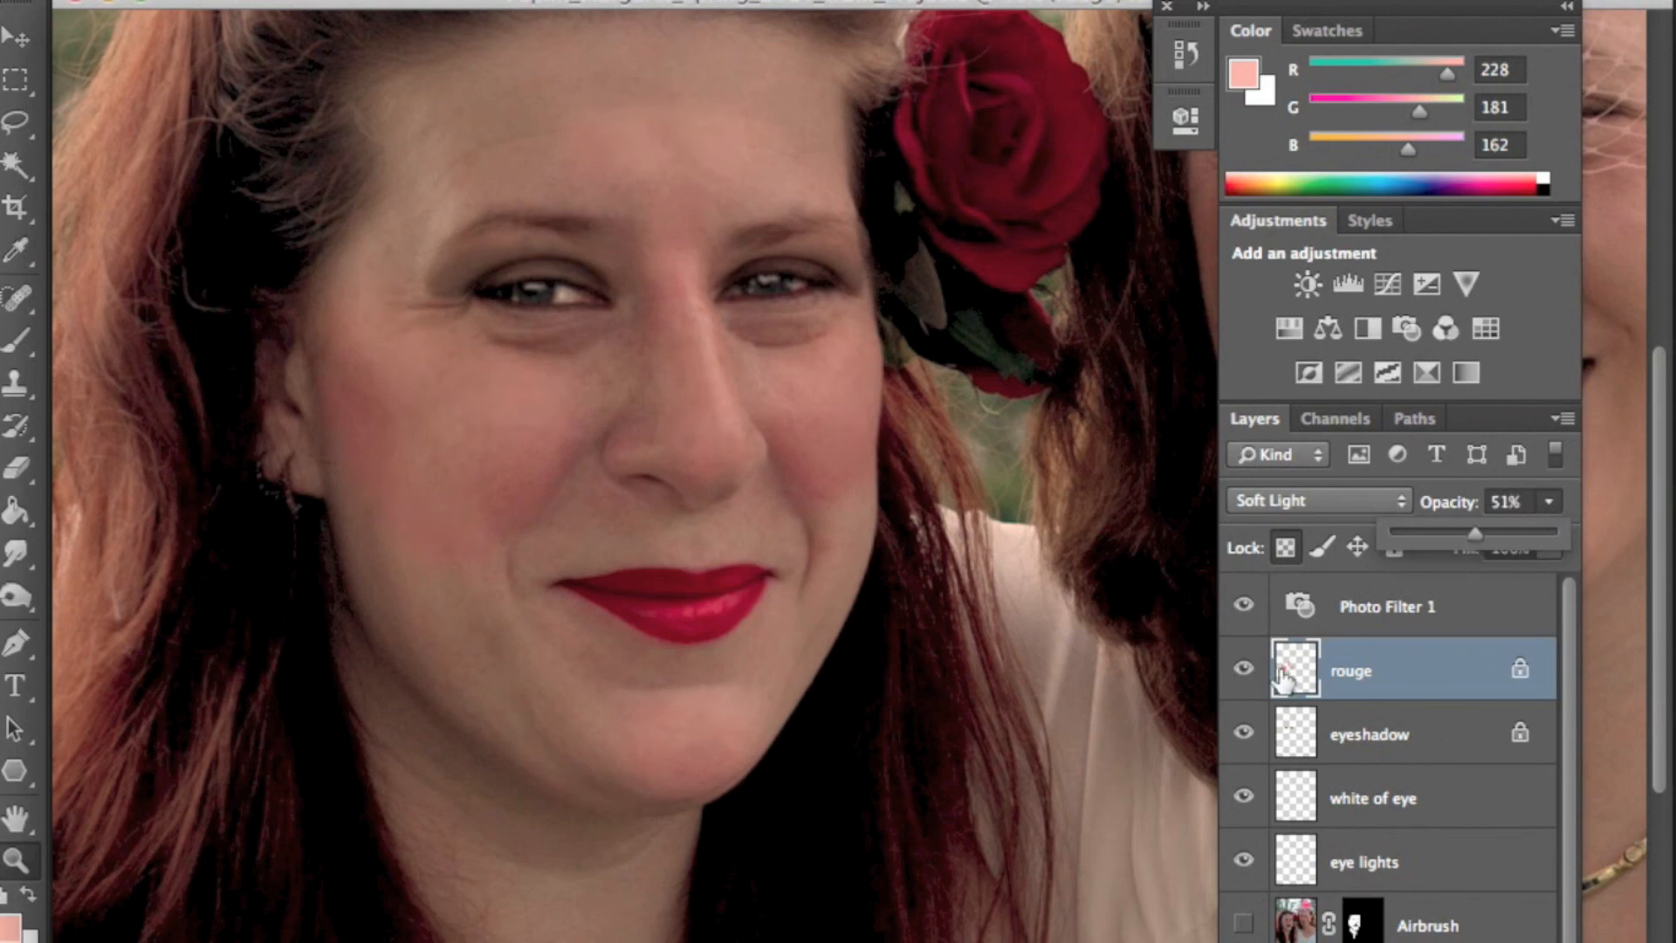
- Toggle the rouge, eyeshadow and other retouching layers off and on to compare before and after
{"action": "left_click", "coordinate": [1244, 672]}
{"action": "left_click", "coordinate": [1244, 672]}
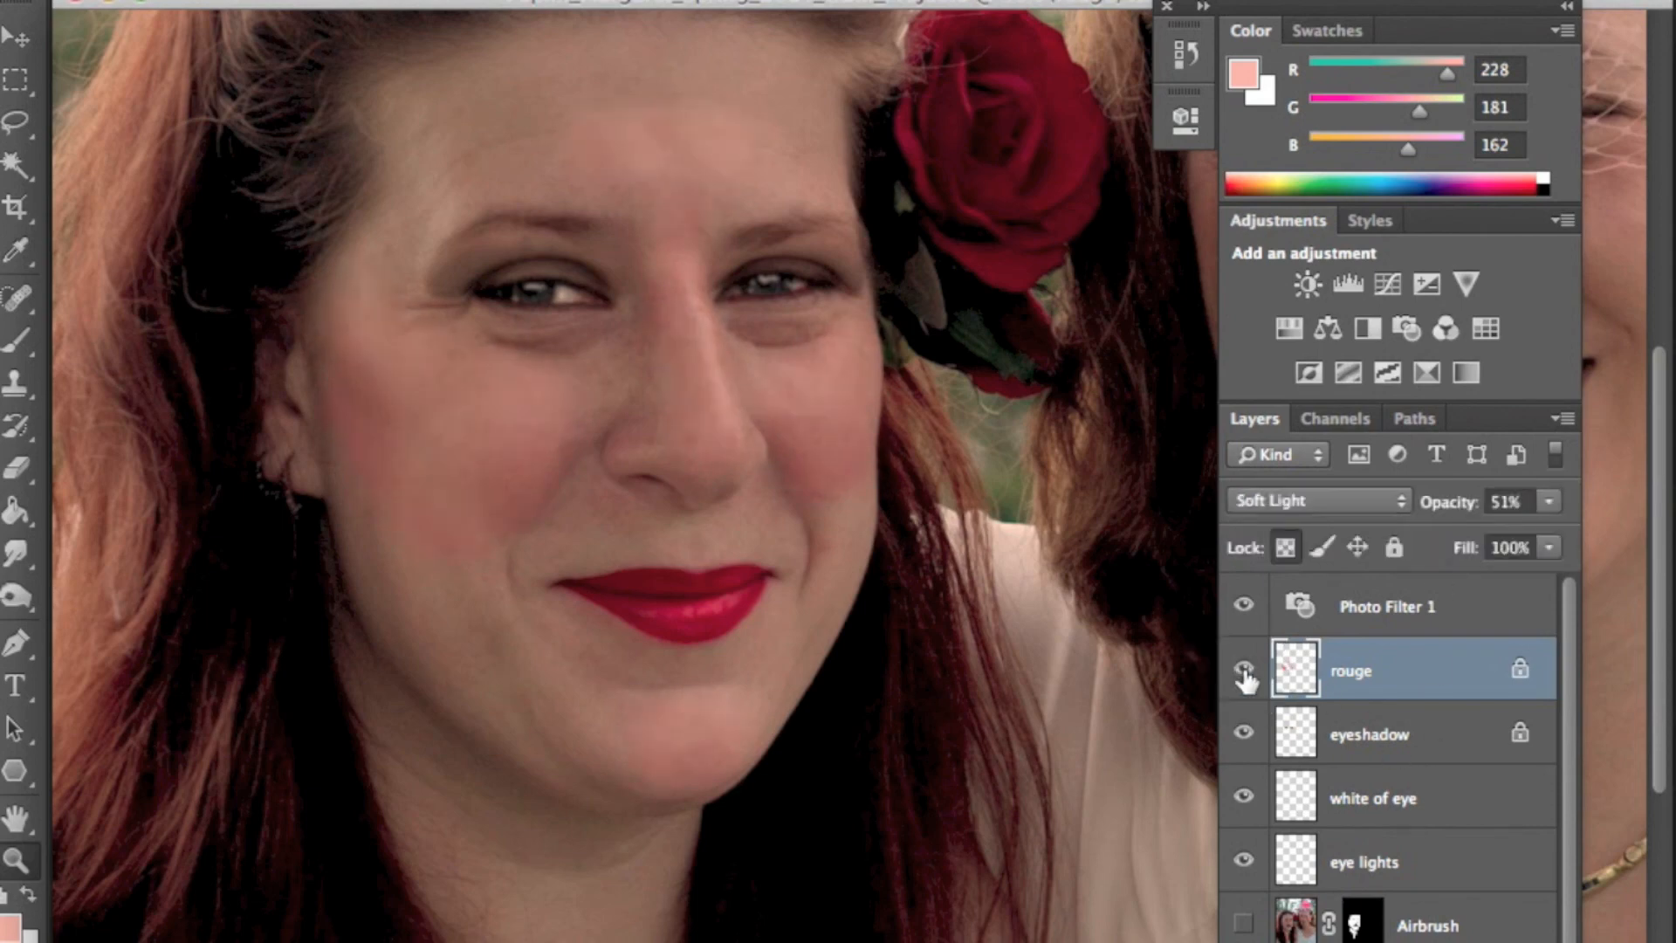
{"action": "left_click", "coordinate": [1244, 672]}
{"action": "left_click", "coordinate": [1244, 672]}
{"action": "left_click", "coordinate": [1244, 672]}
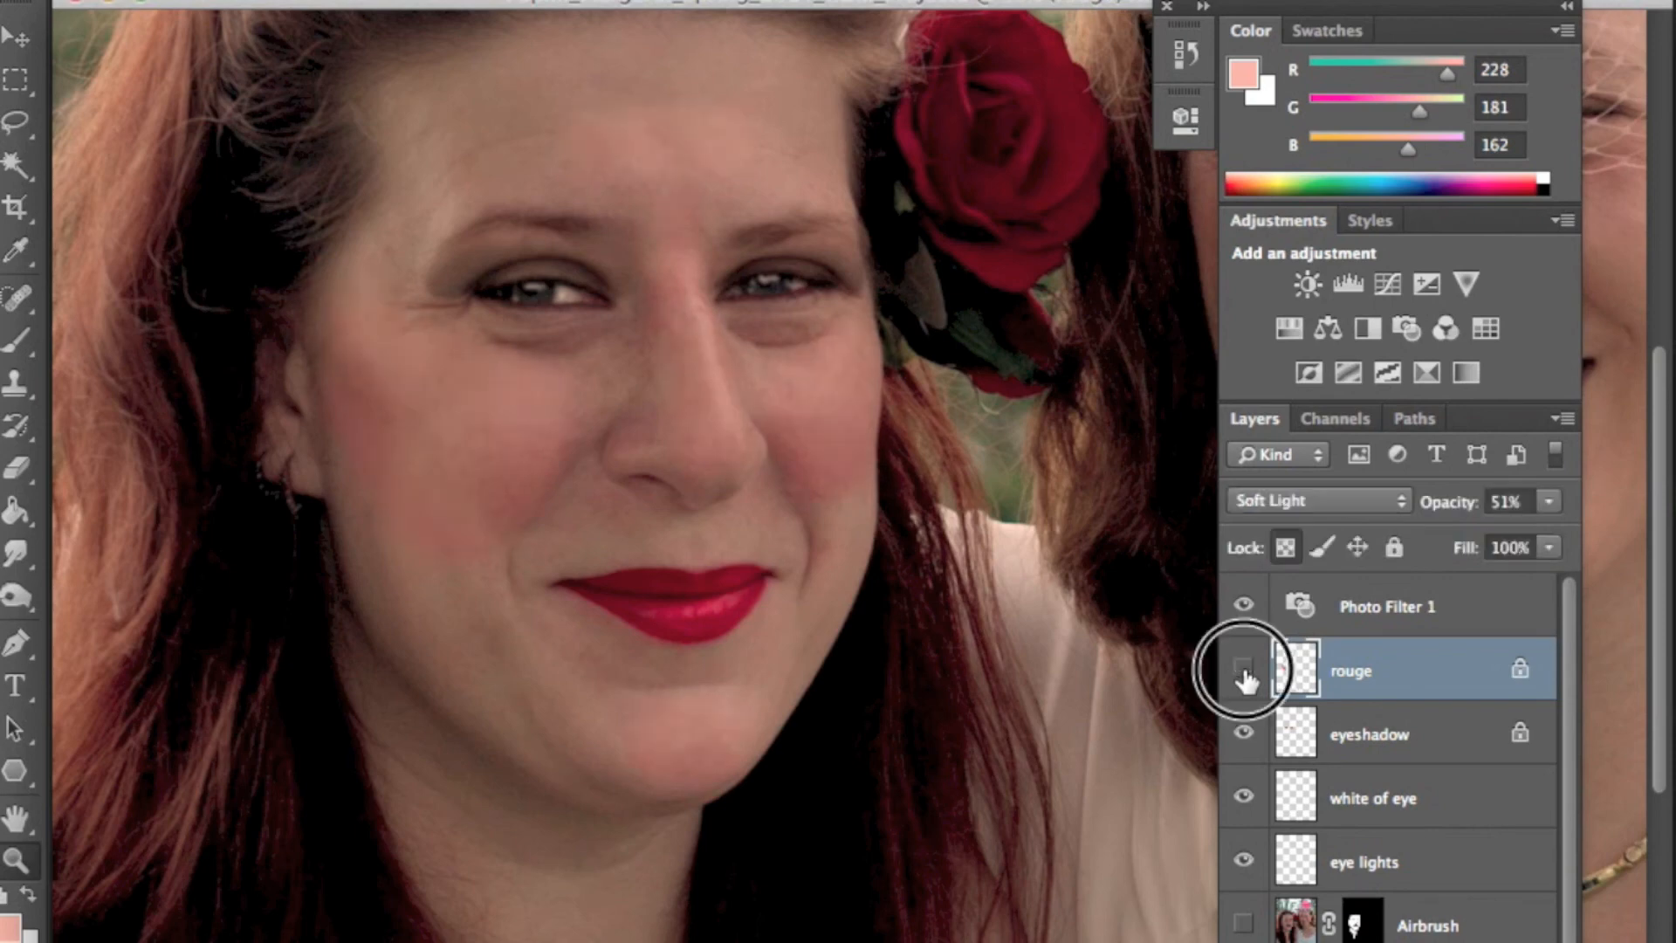
{"action": "left_click", "coordinate": [1244, 733]}
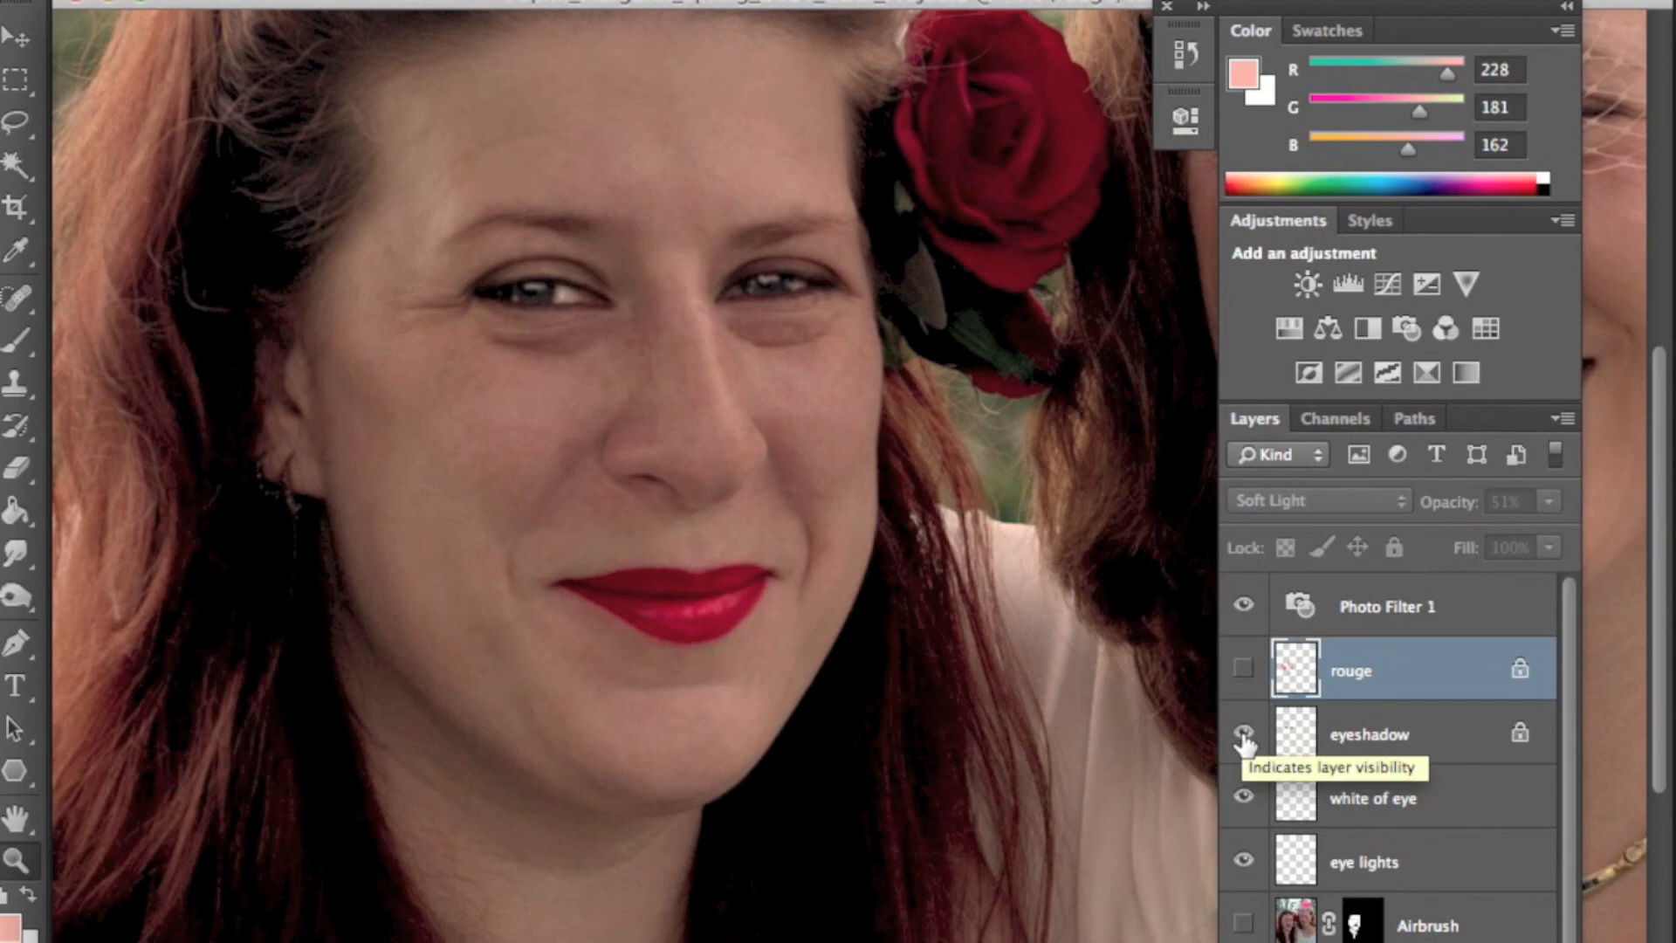
{"action": "left_click", "coordinate": [1244, 670]}
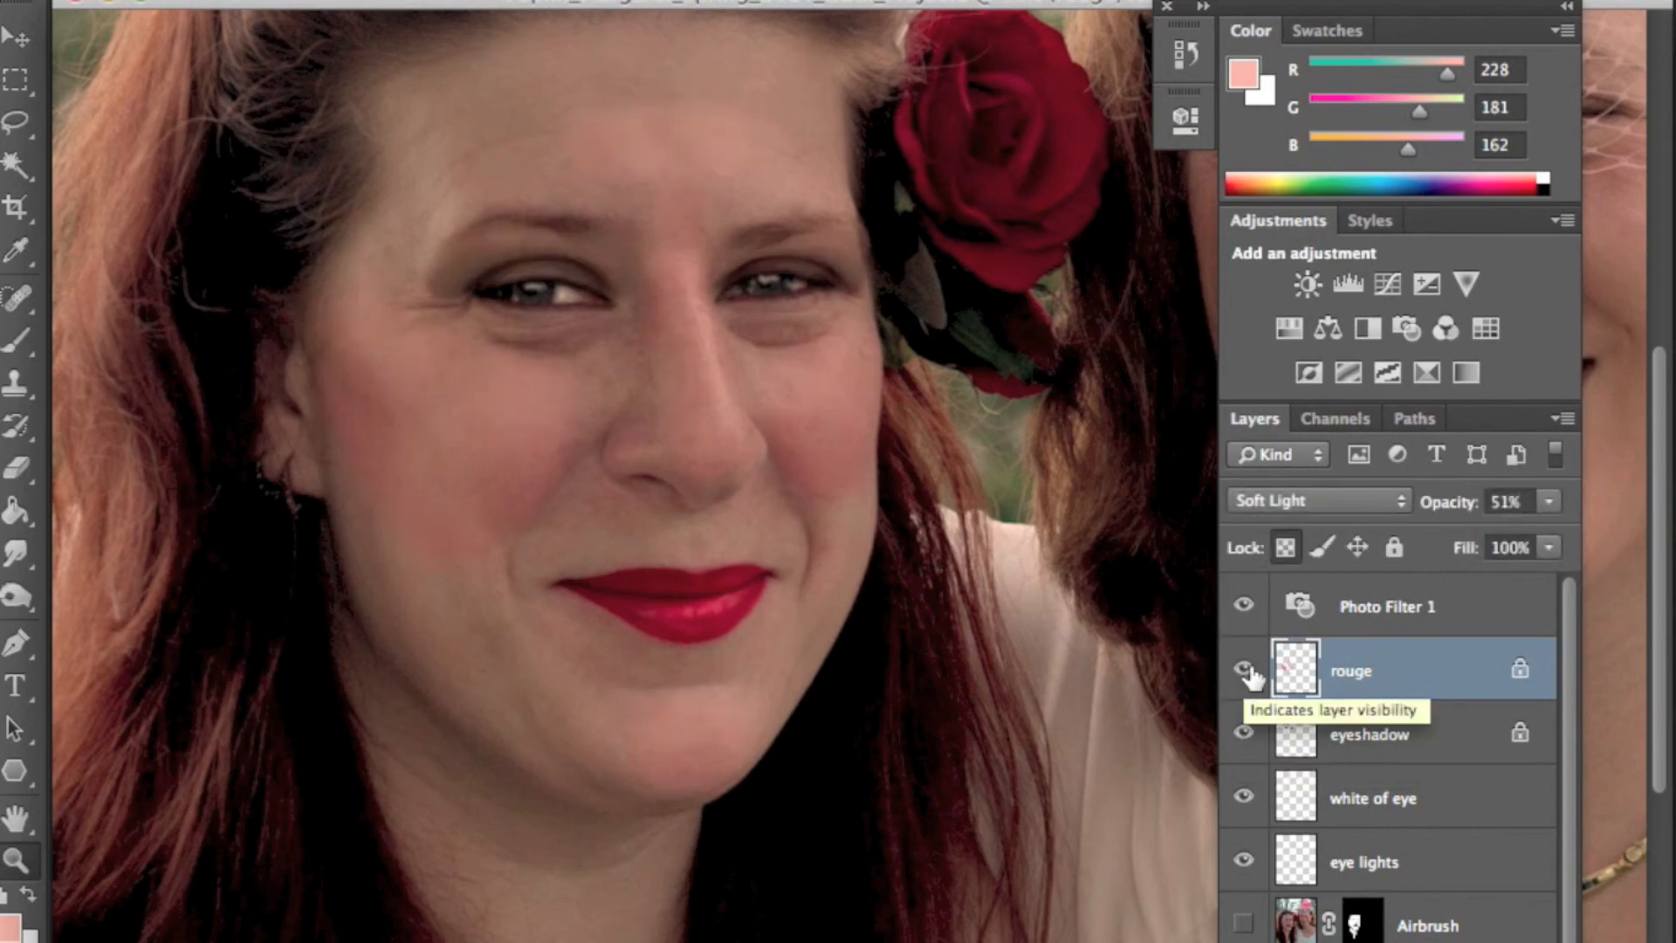
{"action": "left_click", "coordinate": [1248, 672]}
{"action": "left_click", "coordinate": [1247, 735]}
{"action": "left_click", "coordinate": [1244, 860]}
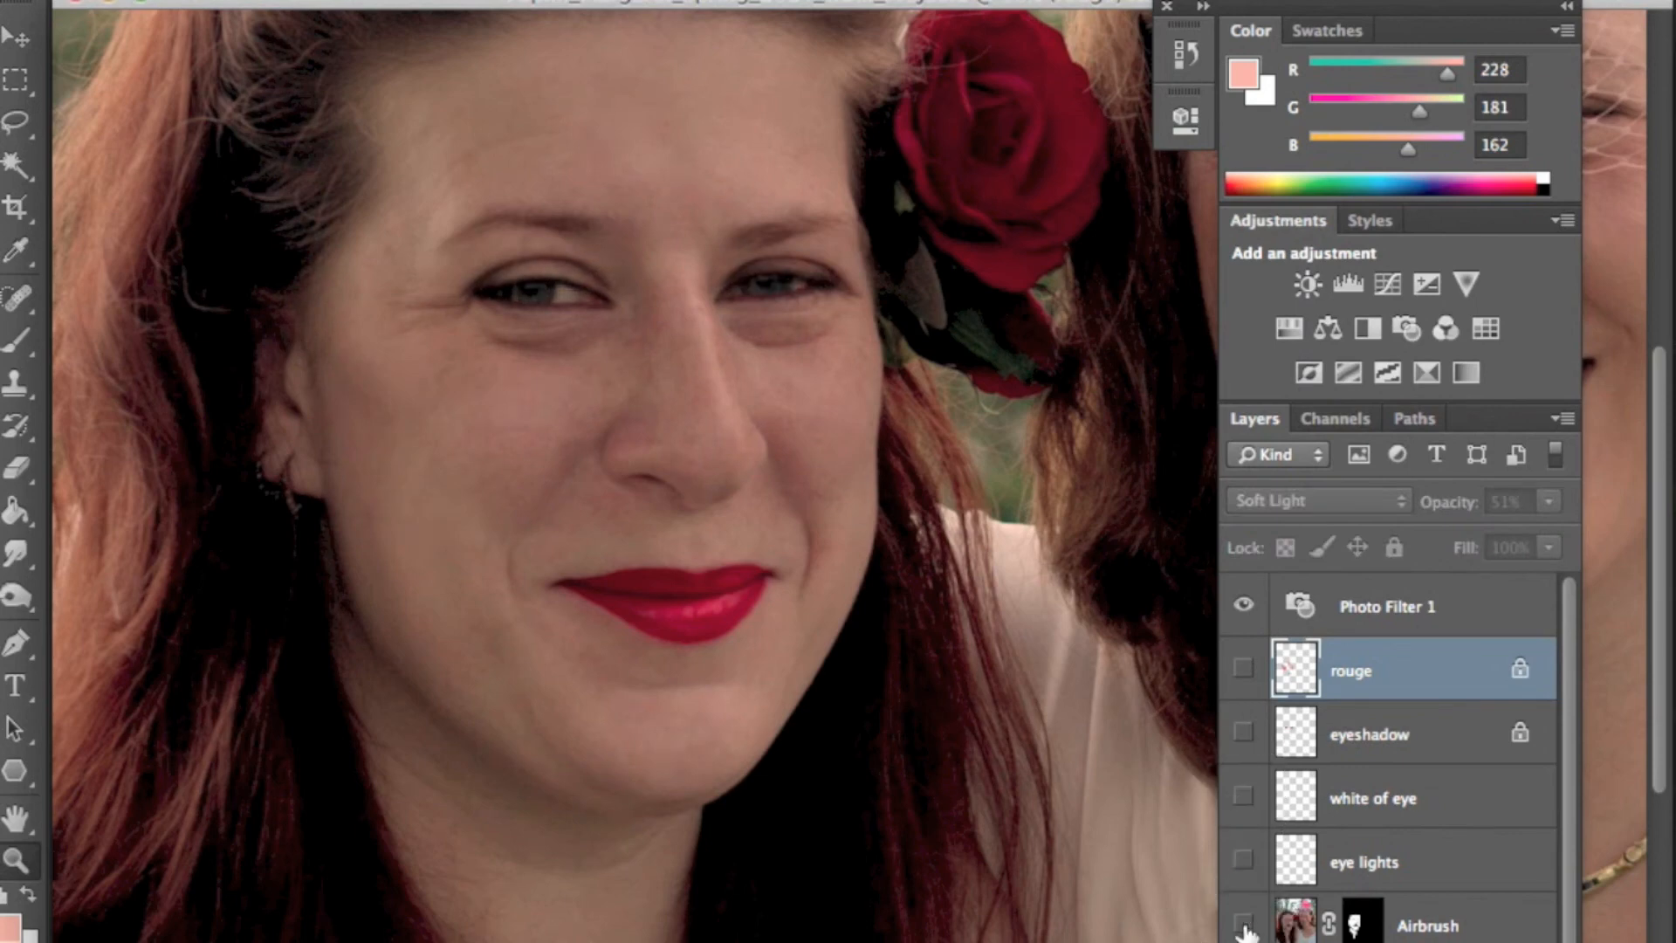
{"action": "left_click_drag", "start_coordinate": [1243, 932], "coordinate": [1239, 673]}
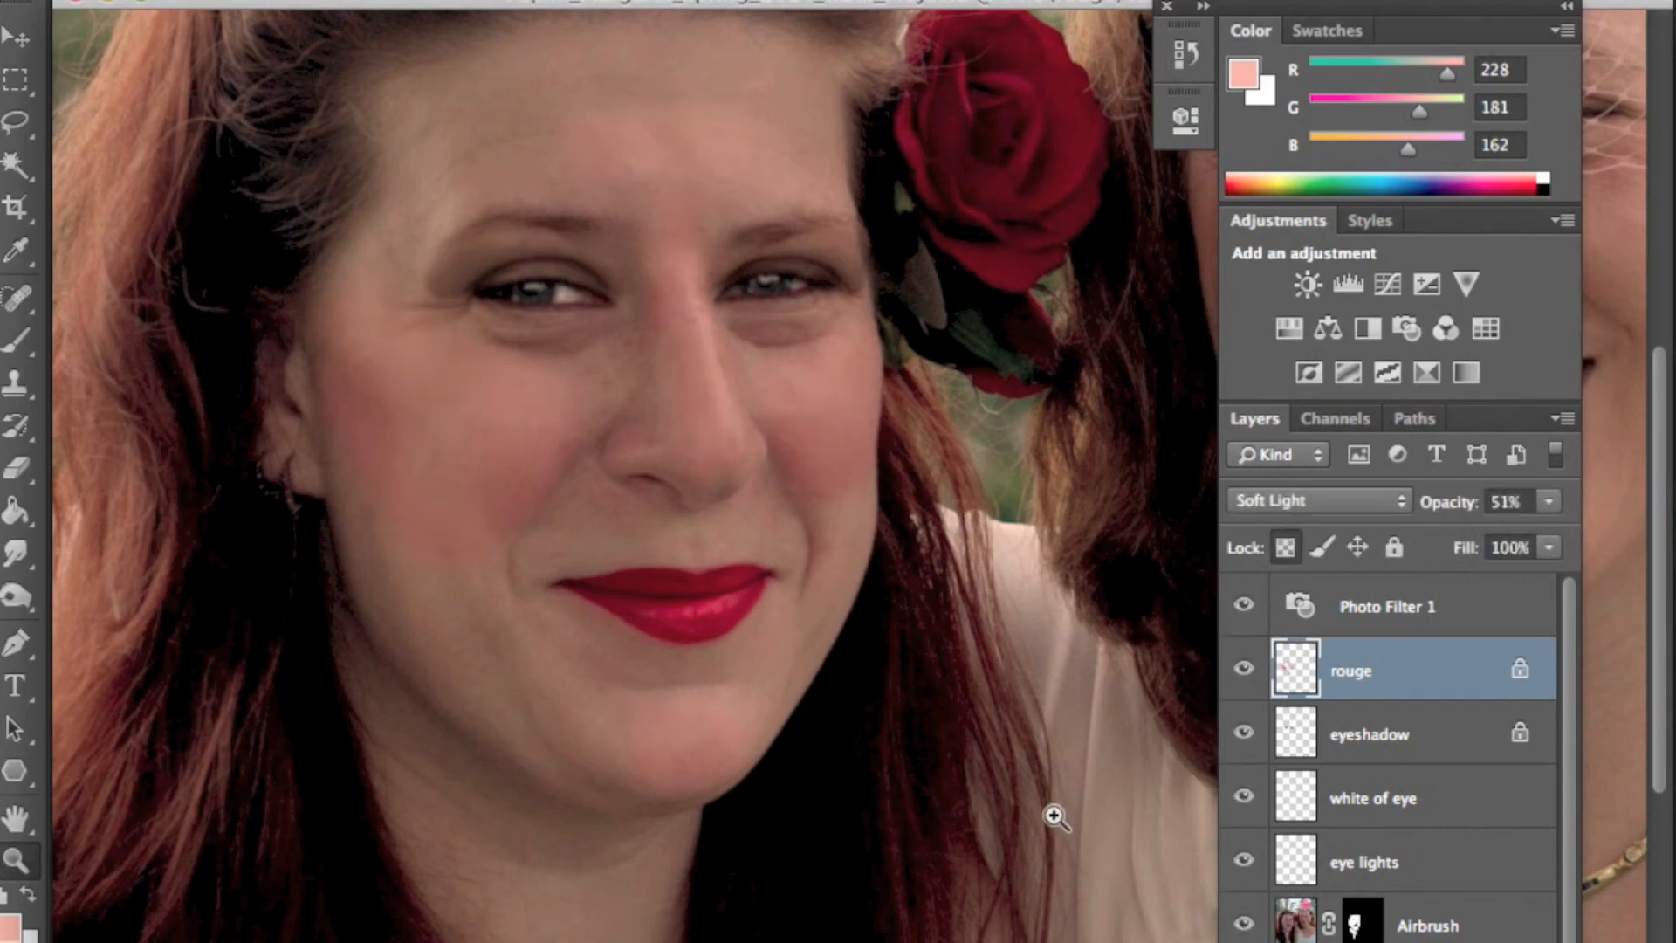
{"action": "mouse_move", "coordinate": [1243, 670]}
{"action": "left_mouse_down"}
{"action": "mouse_move", "coordinate": [1244, 932]}
{"action": "mouse_move", "coordinate": [1238, 665]}
{"action": "left_mouse_up"}
- Zoom out and enlarge the document window to view the whole retouched photo
{"action": "scroll", "coordinate": [815, 171], "scroll_direction": "up", "scroll_amount": 2}
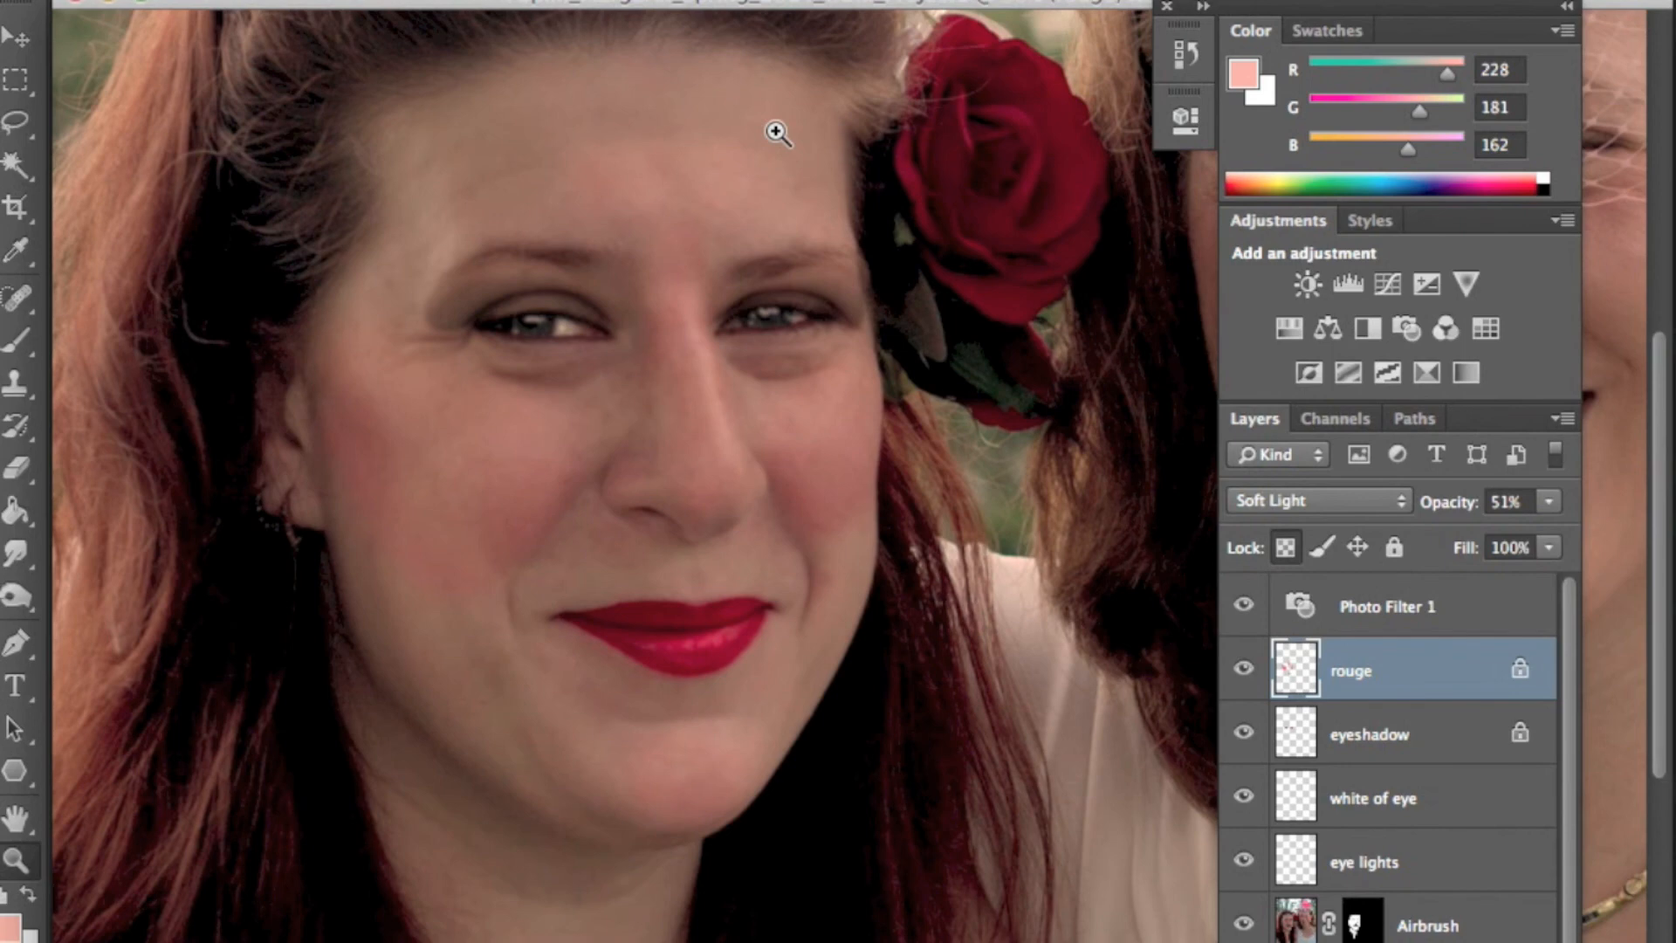
{"action": "left_click_drag", "start_coordinate": [798, 371], "coordinate": [890, 356]}
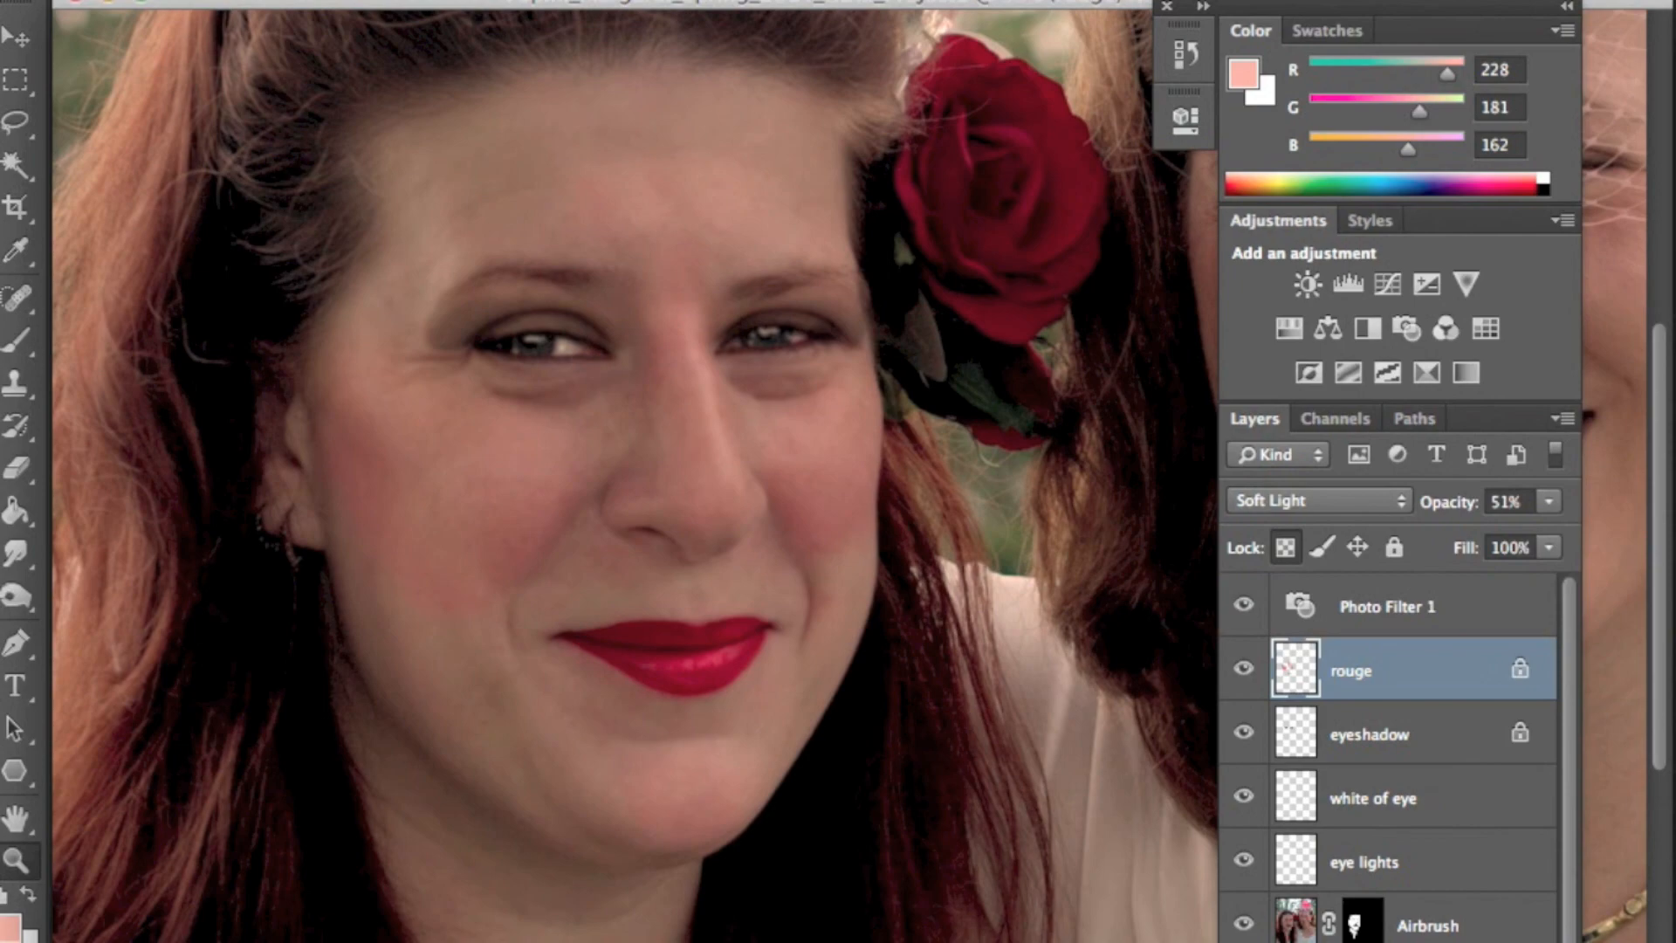
{"action": "scroll", "coordinate": [947, 619], "scroll_direction": "down", "scroll_amount": 6}
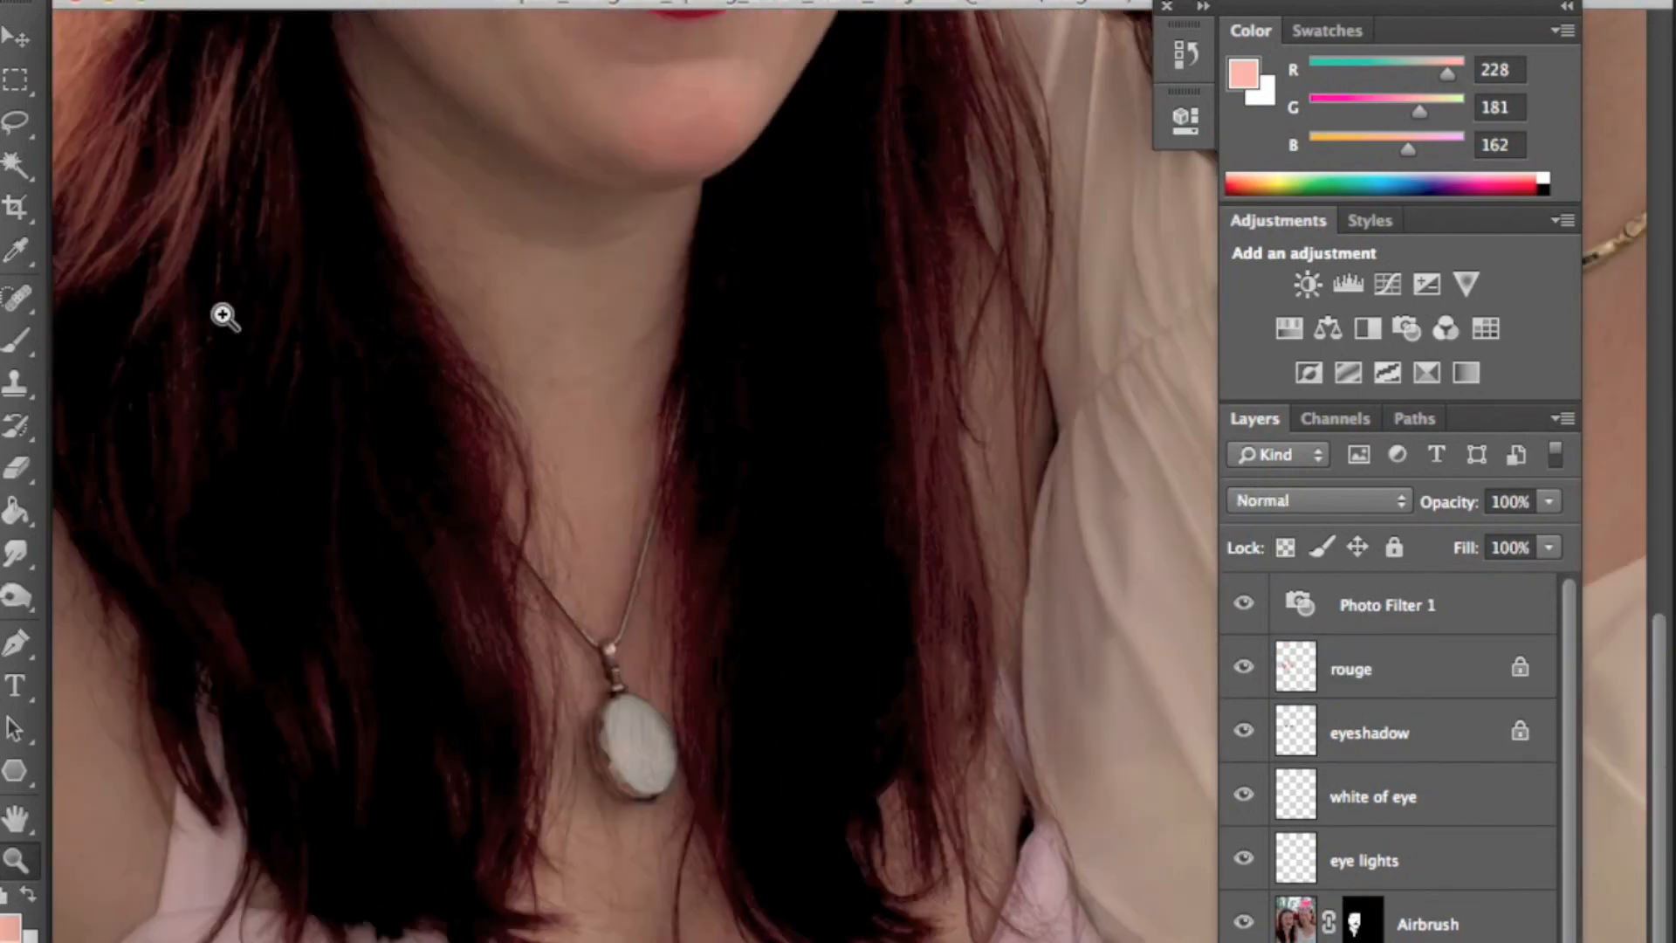
{"action": "left_click", "coordinate": [16, 643]}
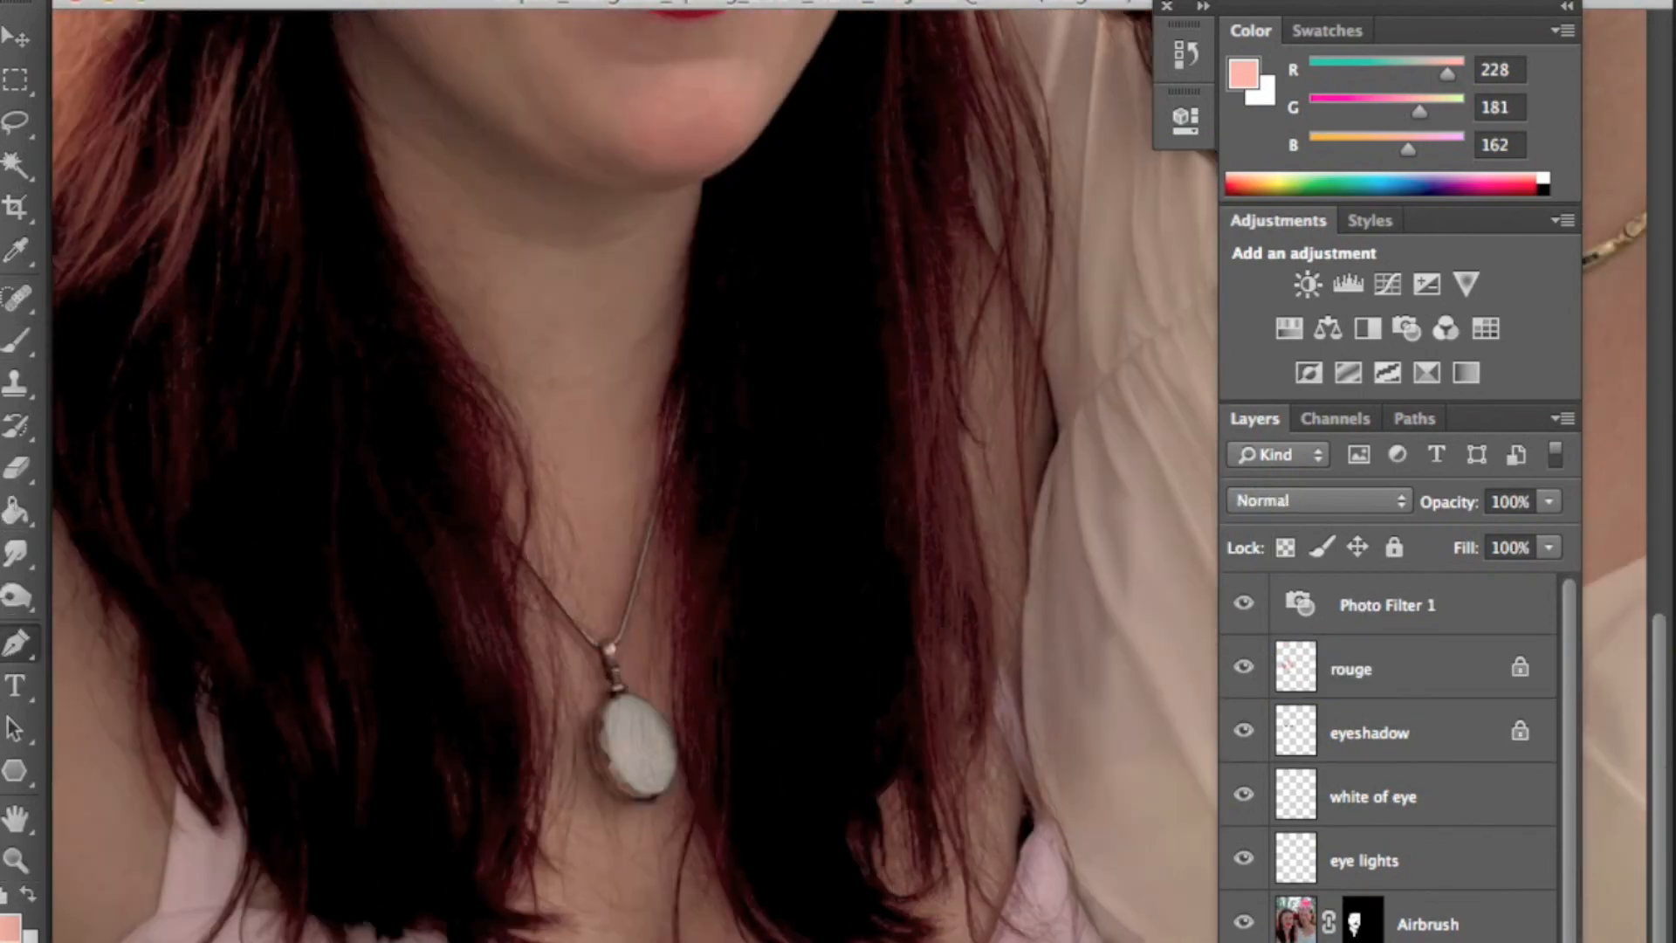
{"action": "left_click", "coordinate": [15, 860]}
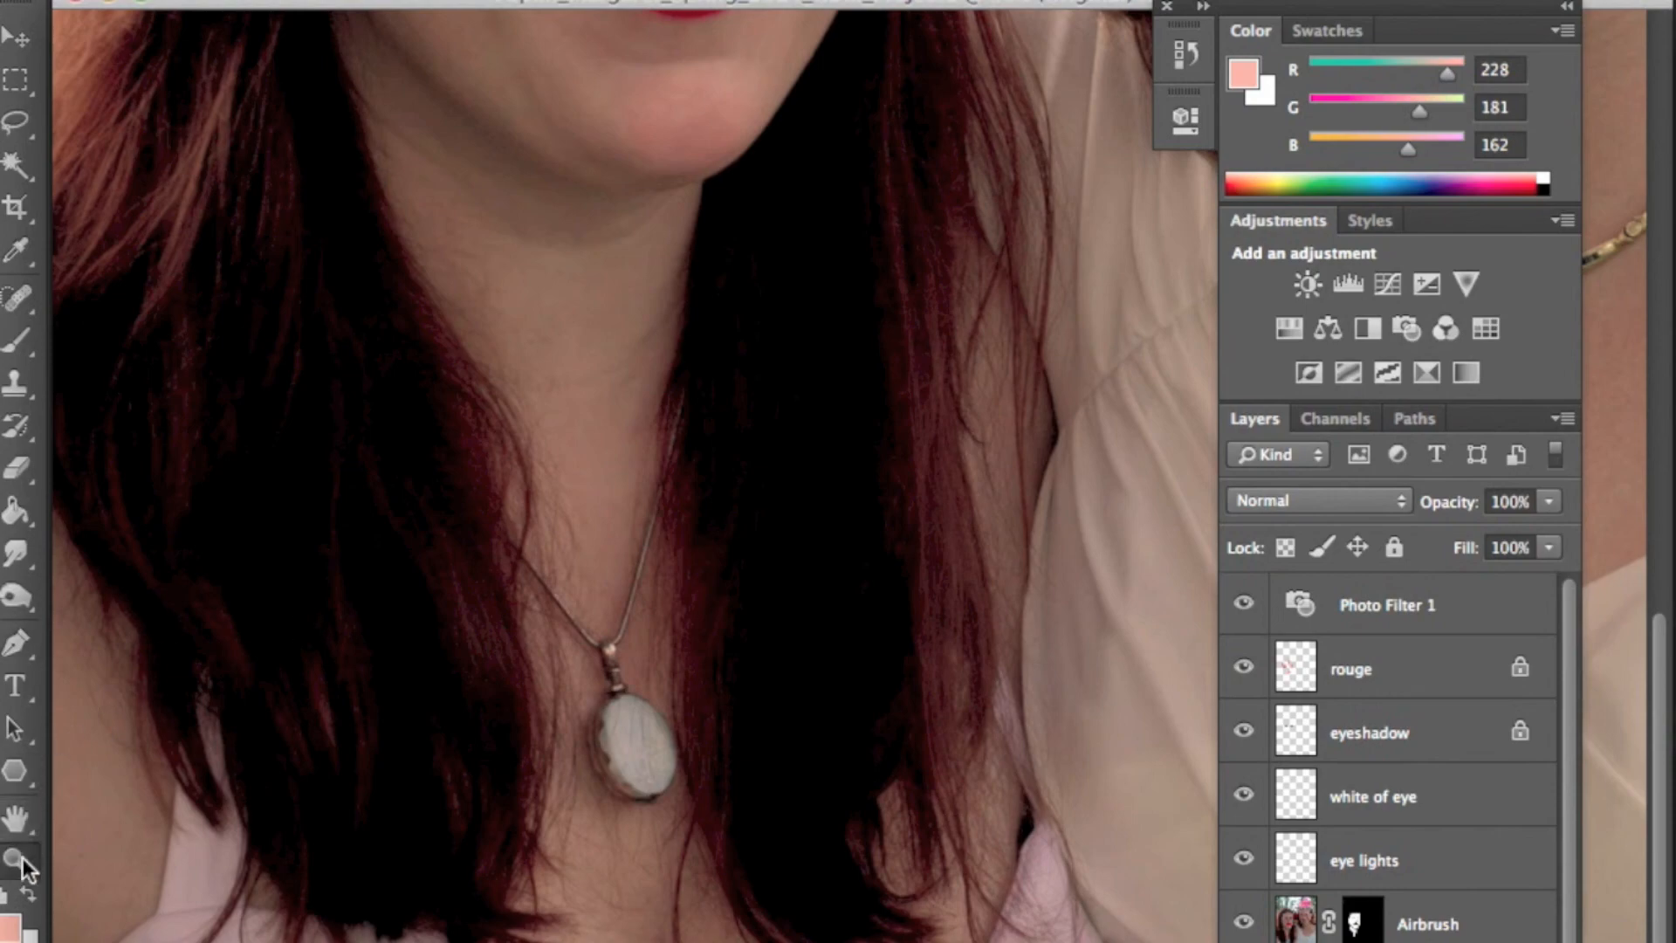
{"action": "left_click", "coordinate": [796, 714], "text": "alt"}
{"action": "left_click", "coordinate": [677, 766], "text": "alt"}
{"action": "left_click", "coordinate": [579, 822], "text": "alt"}
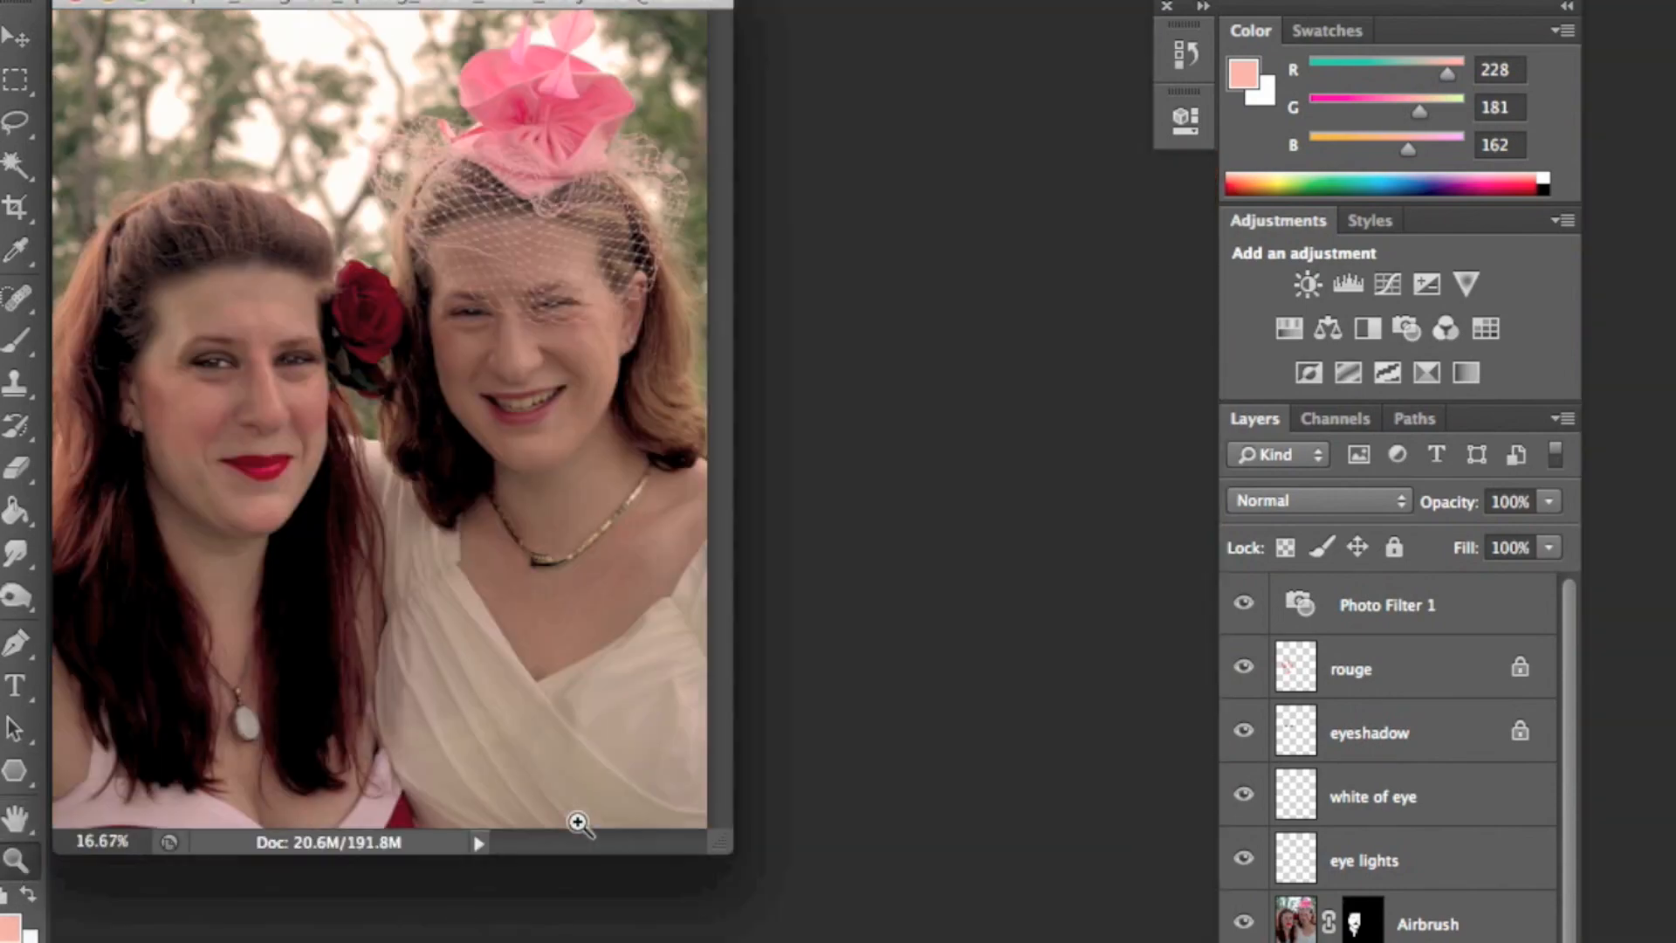
{"action": "left_click_drag", "start_coordinate": [740, 847], "coordinate": [1066, 941]}
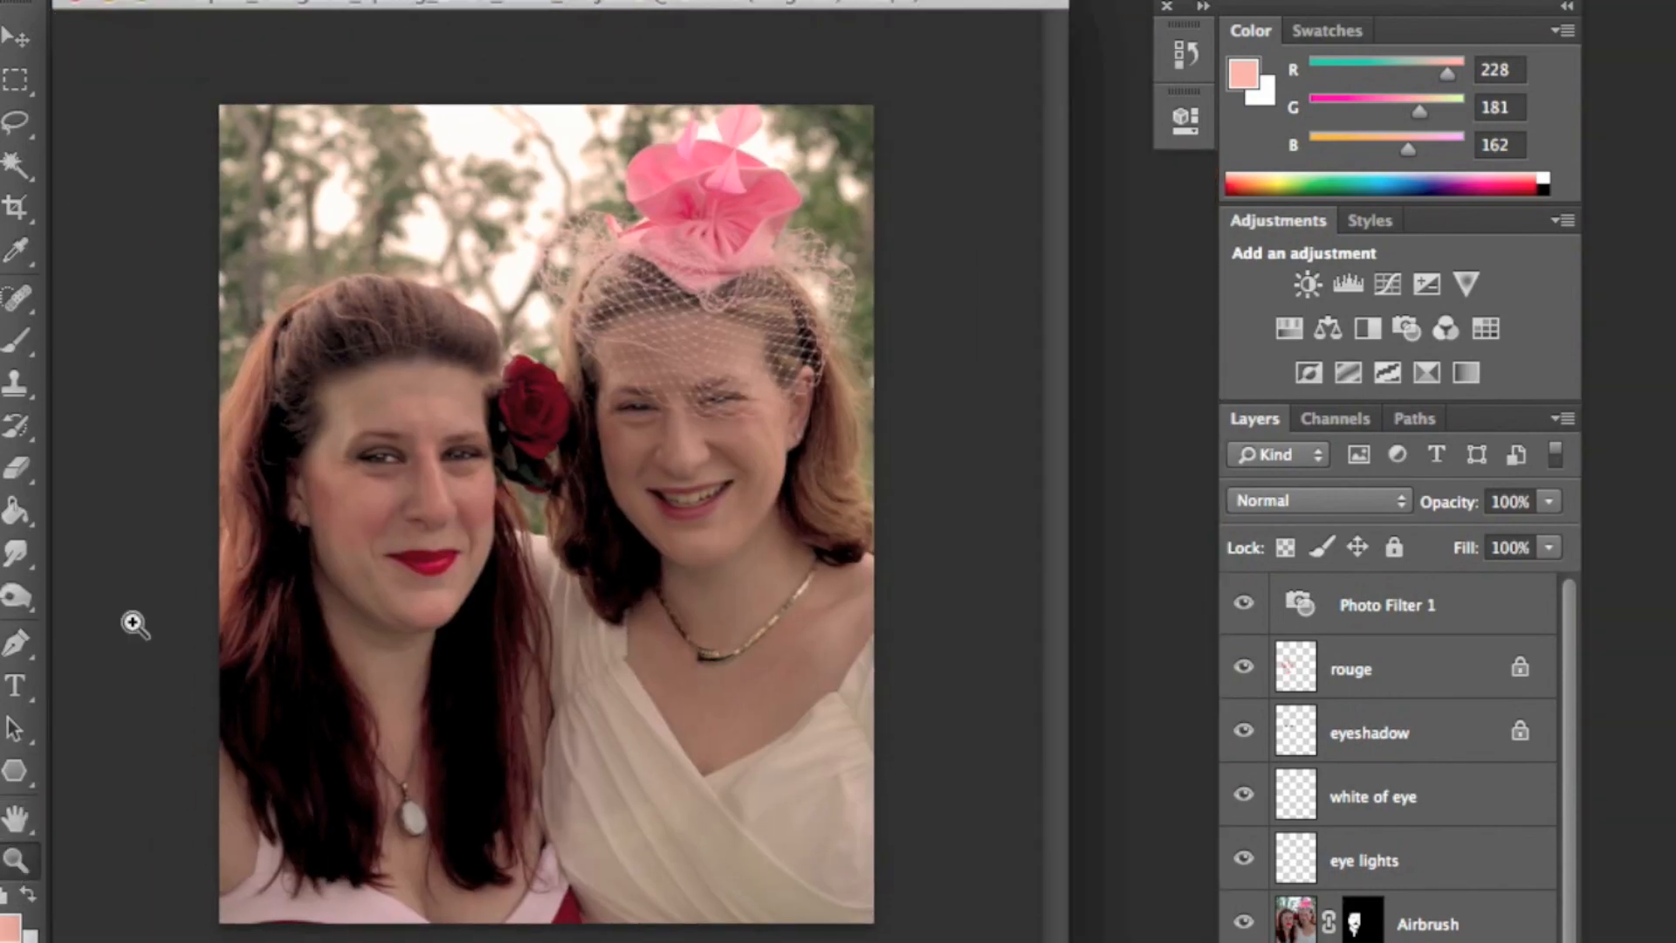
- With the Pen tool, start a path up the left woman's outer side and over her hair to the rose
{"action": "left_click", "coordinate": [15, 643]}
{"action": "left_click", "coordinate": [196, 935]}
{"action": "left_click_drag", "start_coordinate": [211, 428], "coordinate": [244, 384]}
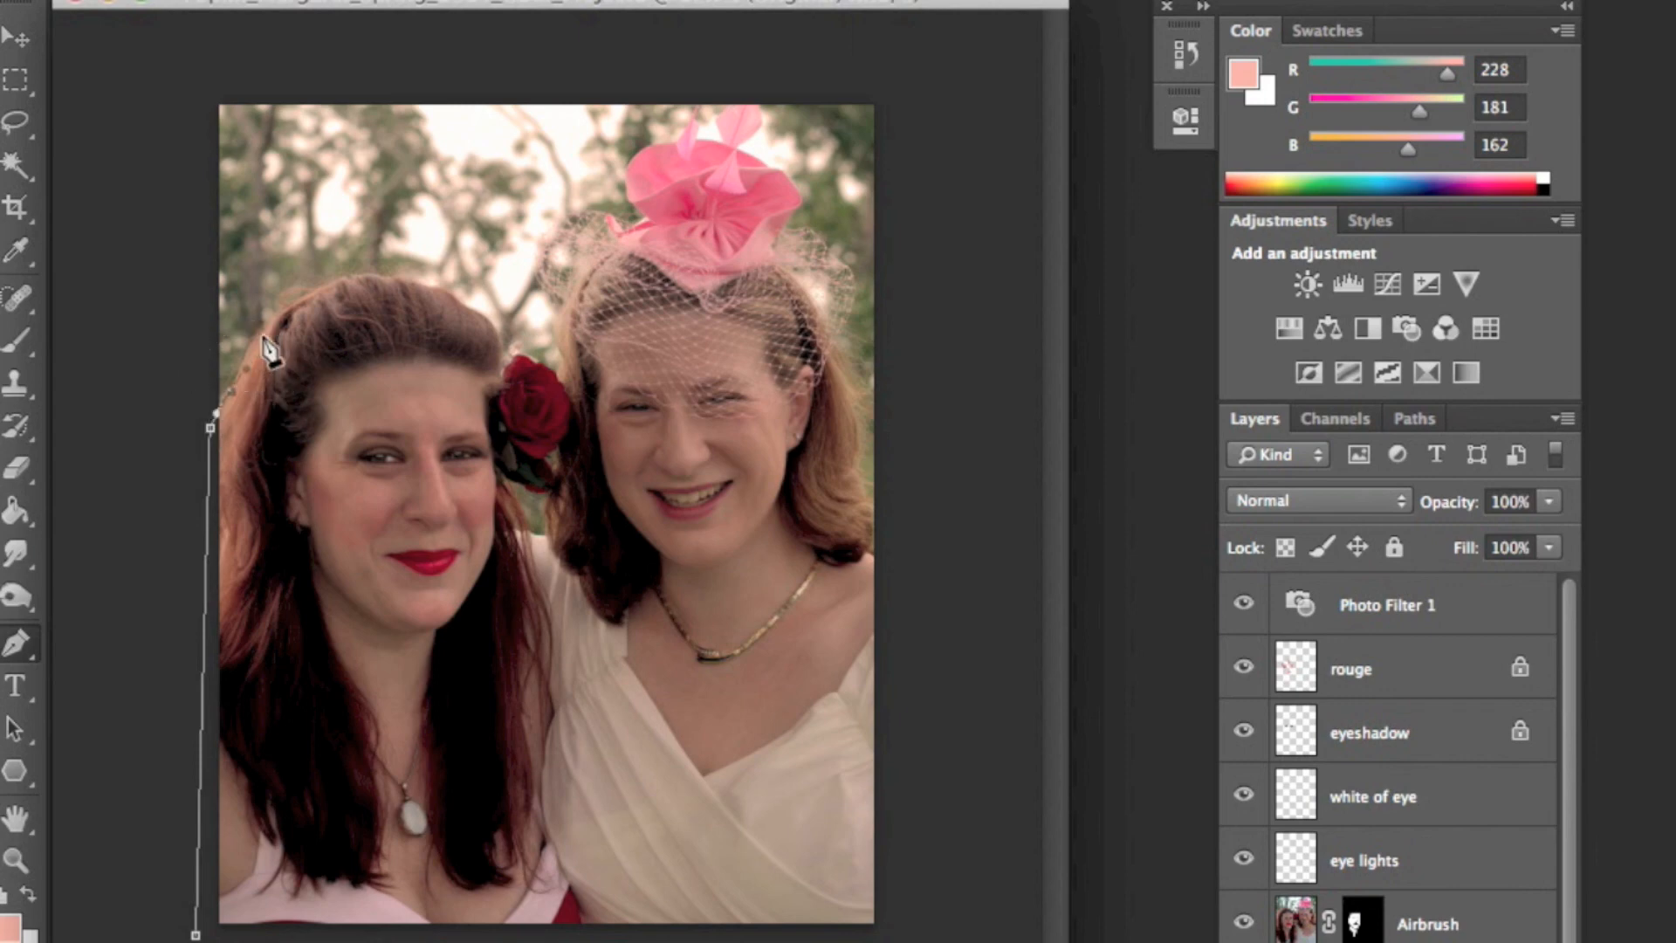
{"action": "left_click_drag", "start_coordinate": [381, 281], "coordinate": [510, 365]}
{"action": "left_click", "coordinate": [448, 289]}
{"action": "left_click", "coordinate": [514, 357]}
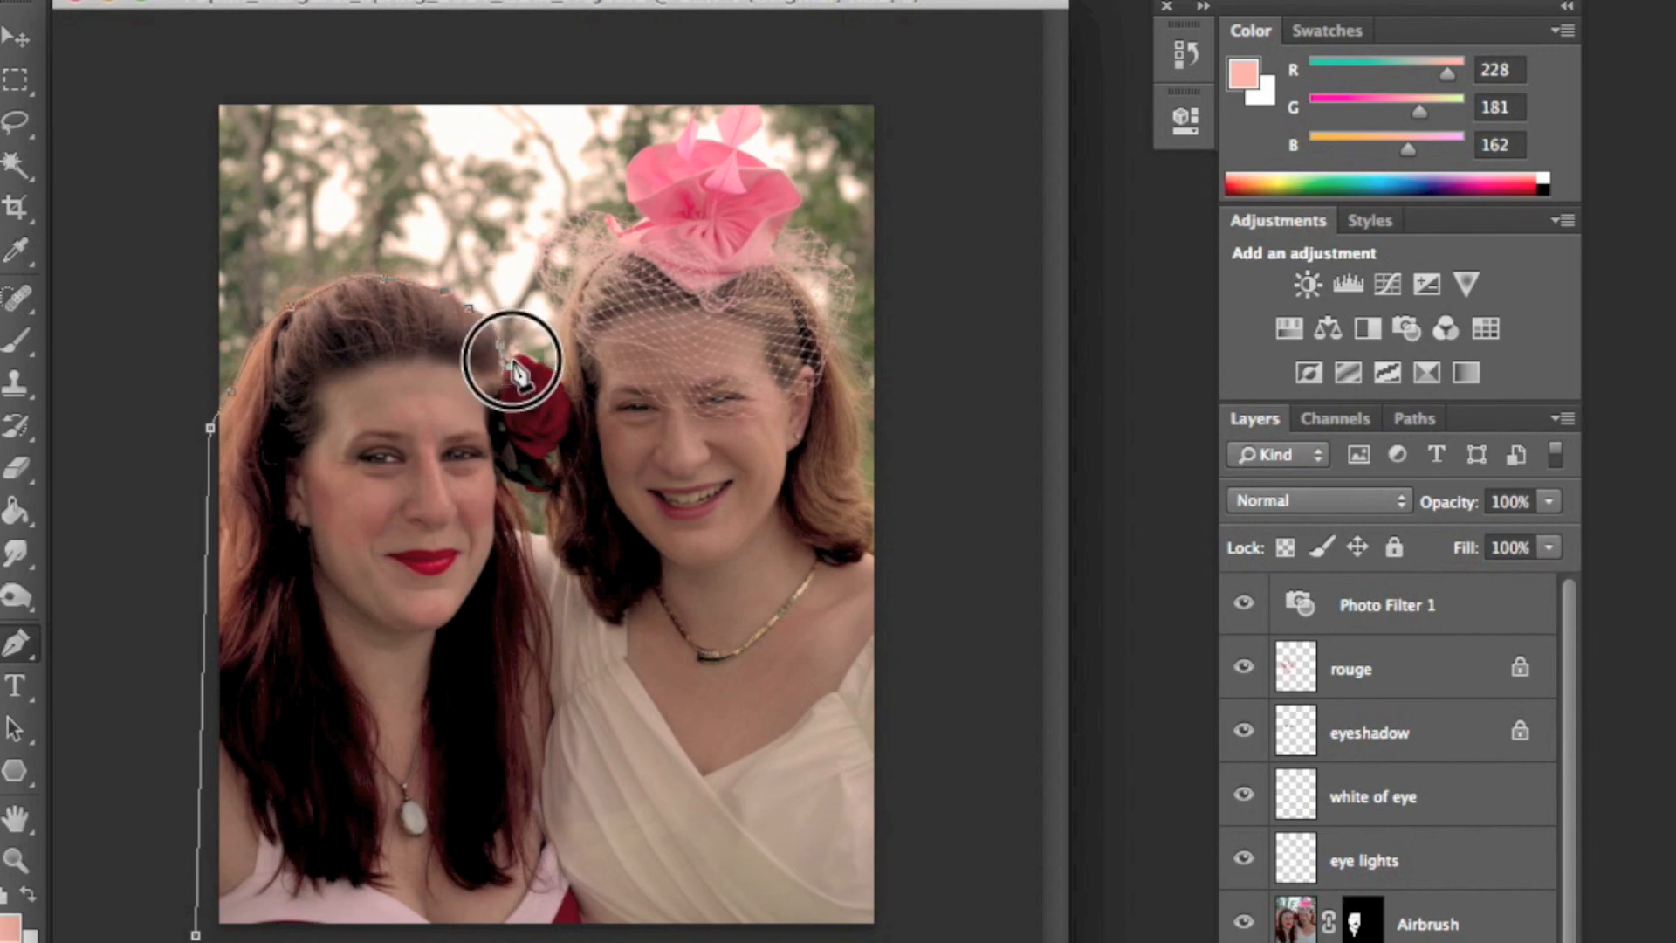
{"action": "left_click", "coordinate": [542, 374]}
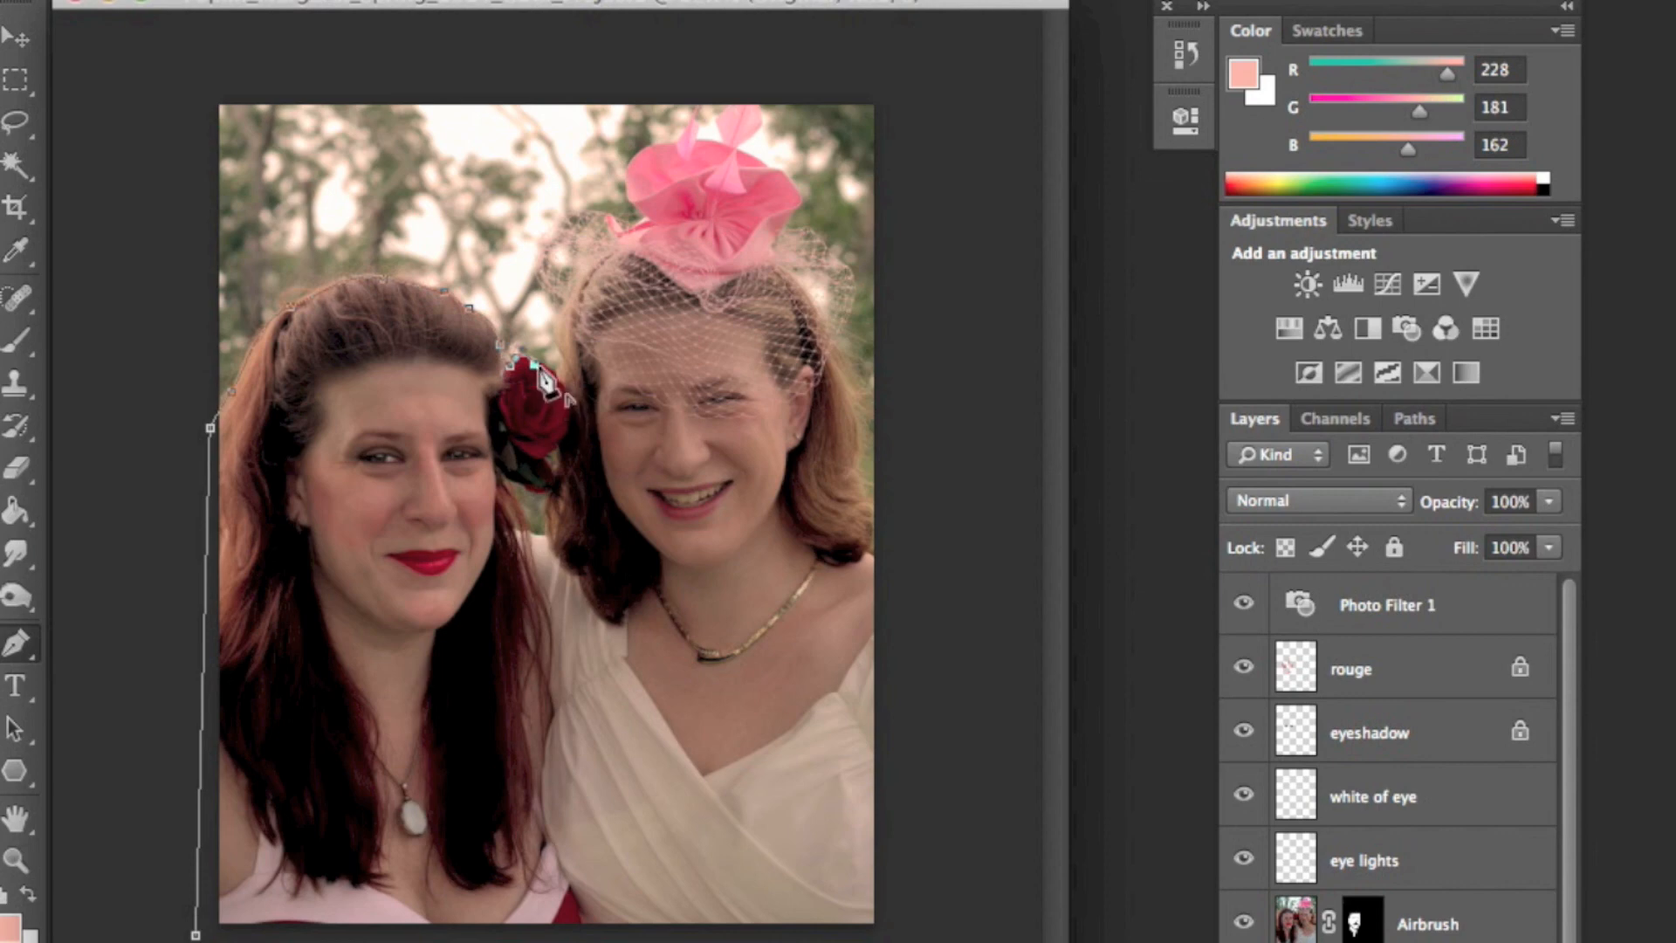
- Continue the path around the rose and down the woman's inner side, closing it at the starting point at the bottom-left
{"action": "left_click", "coordinate": [559, 384]}
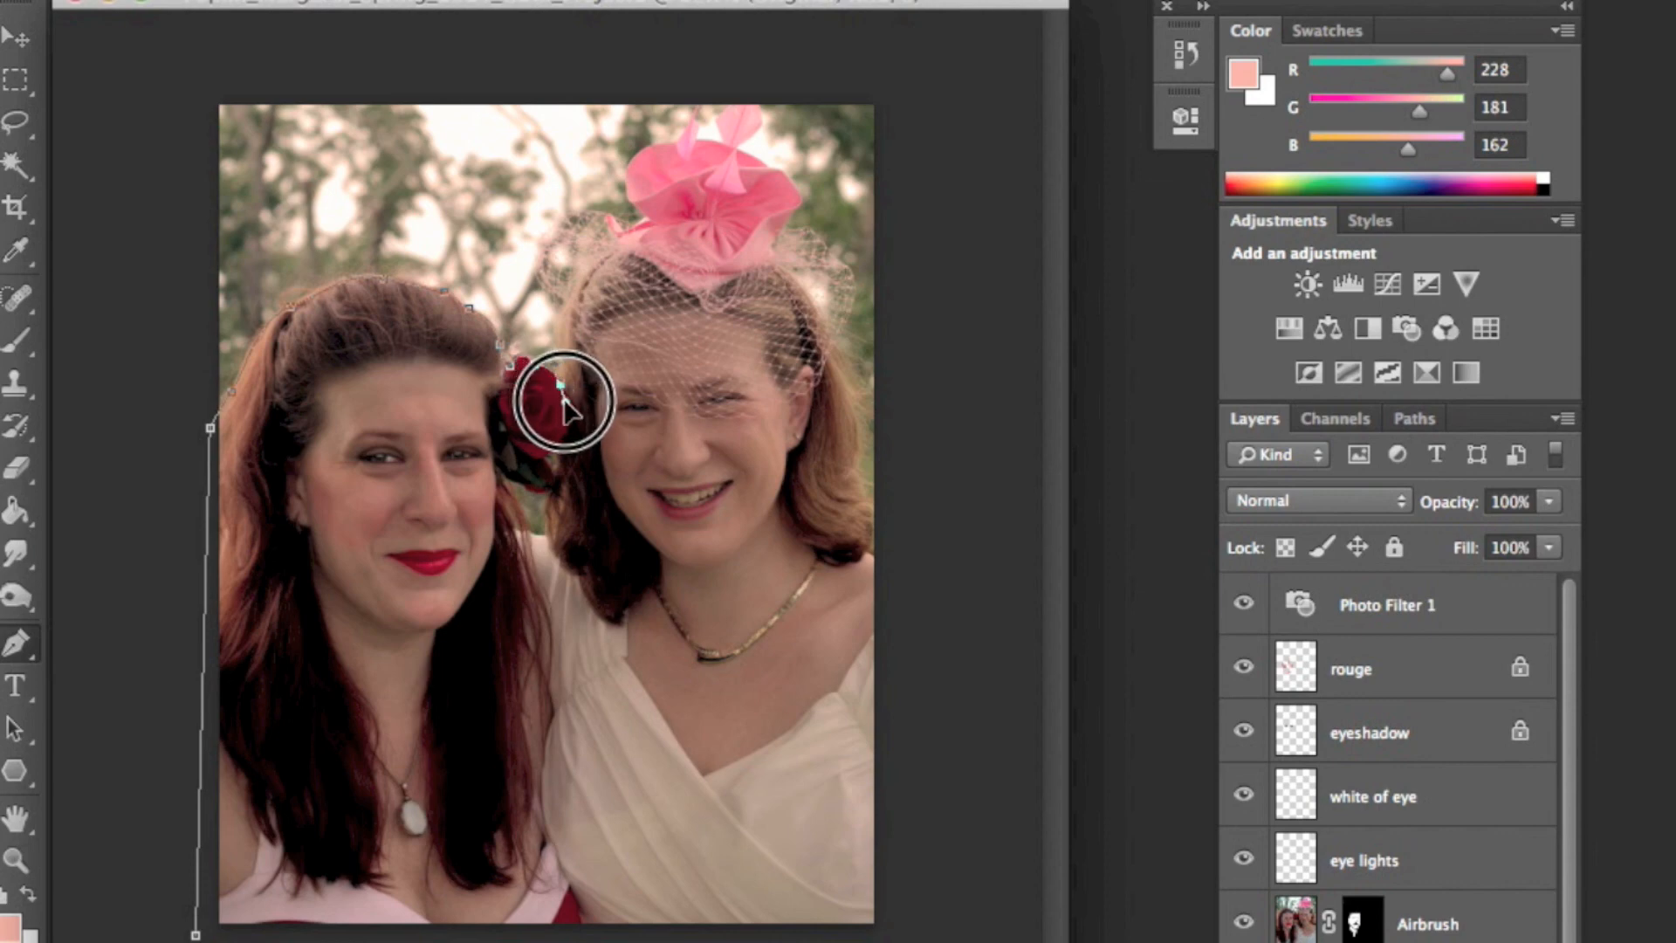
{"action": "left_click", "coordinate": [572, 401]}
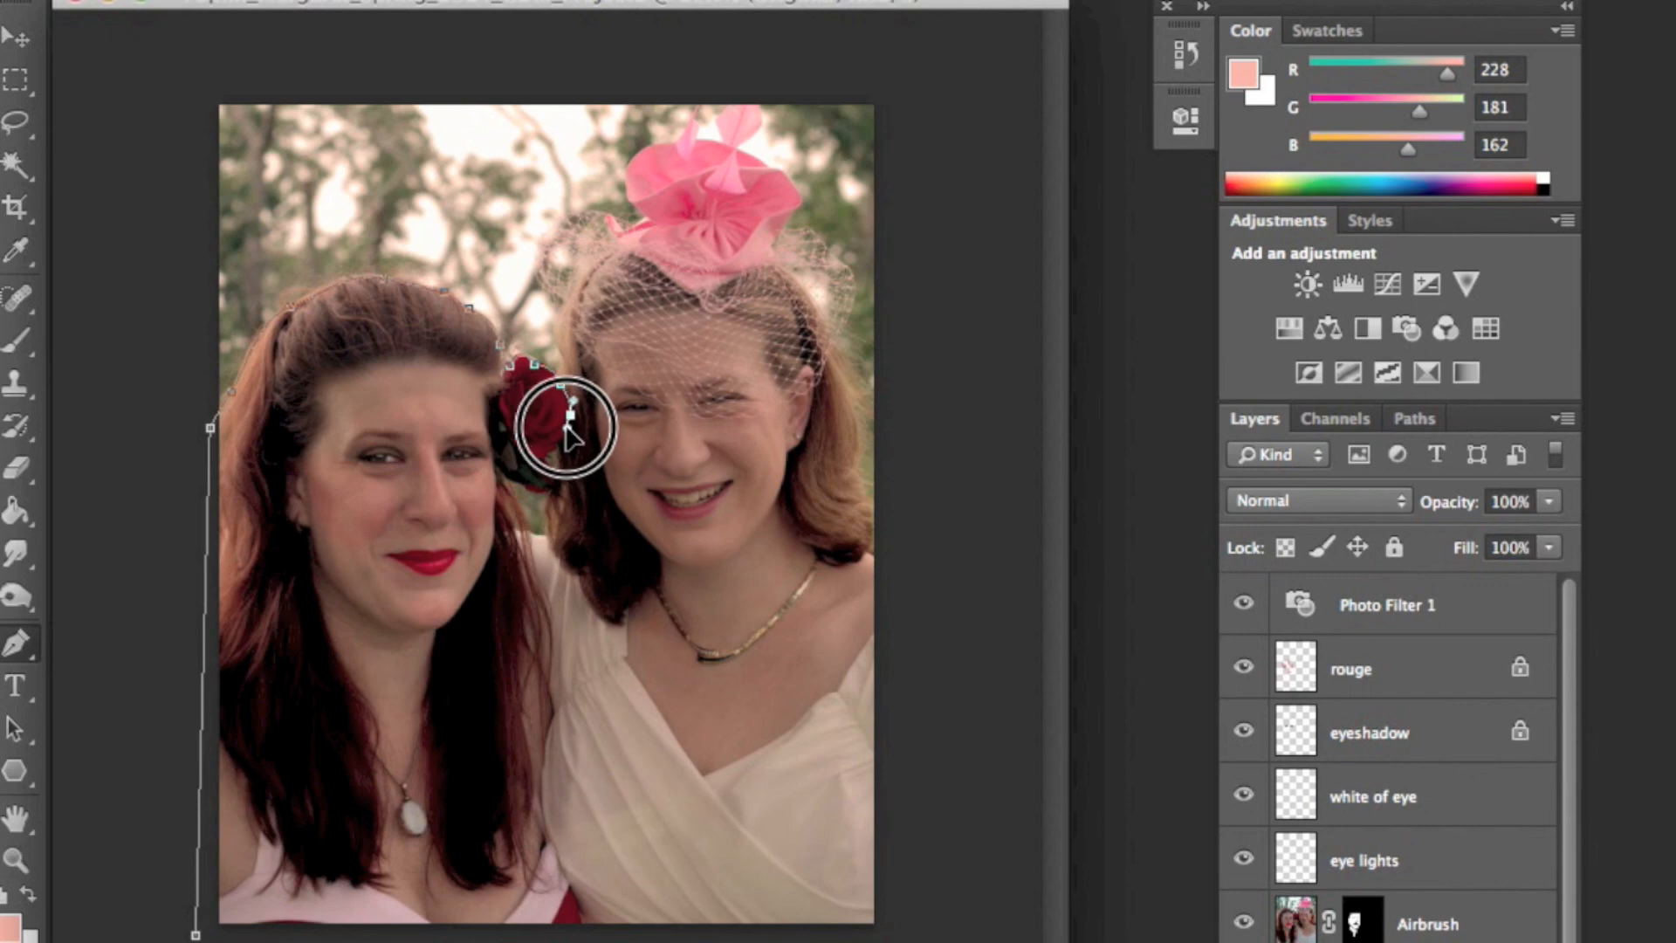
{"action": "left_click", "coordinate": [556, 448]}
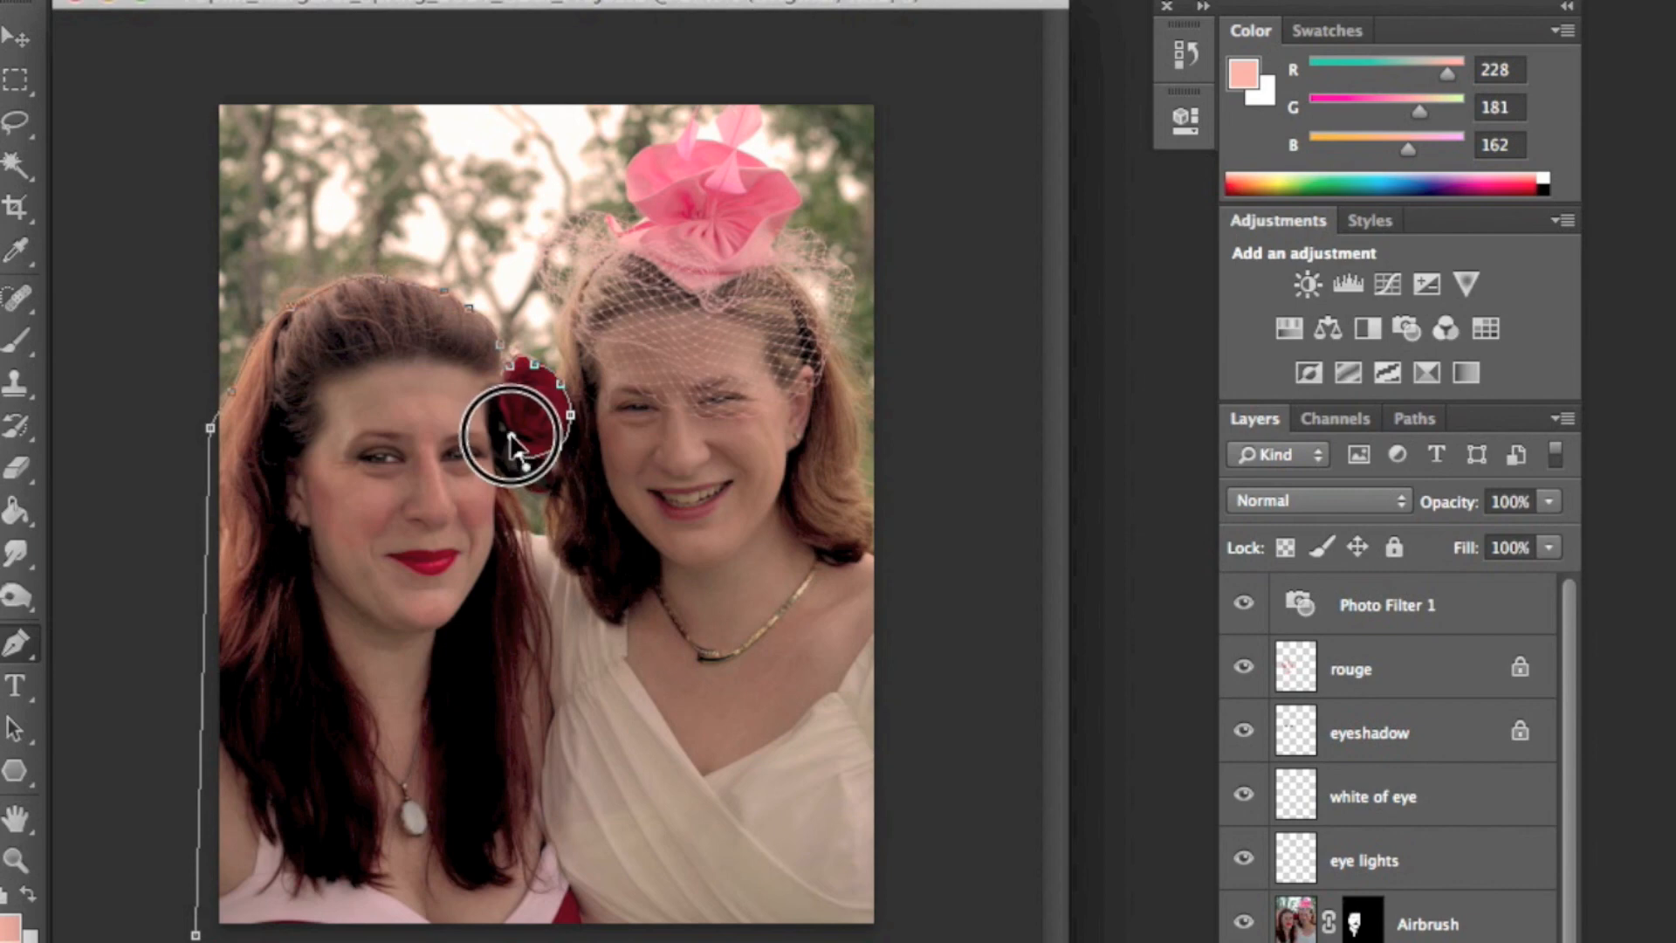
{"action": "mouse_move", "coordinate": [519, 452]}
{"action": "left_mouse_down"}
{"action": "mouse_move", "coordinate": [531, 494]}
{"action": "mouse_move", "coordinate": [500, 460]}
{"action": "left_mouse_up"}
{"action": "left_click", "coordinate": [500, 475], "text": "alt"}
{"action": "left_click_drag", "start_coordinate": [507, 517], "coordinate": [508, 527]}
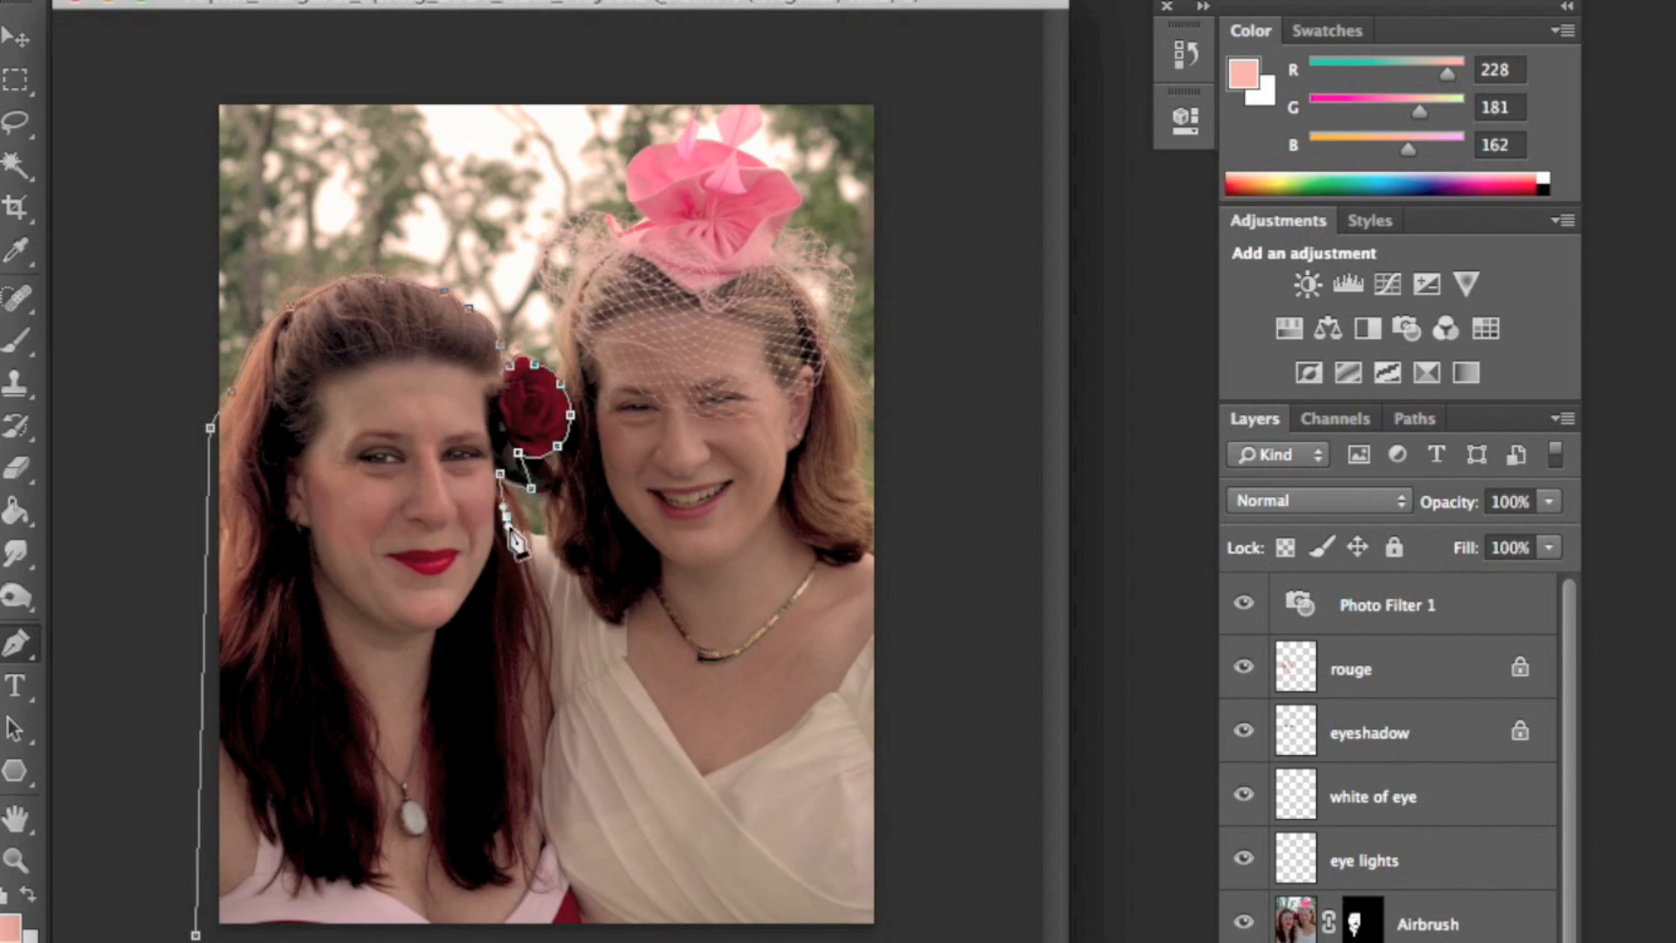
{"action": "left_click_drag", "start_coordinate": [537, 740], "coordinate": [538, 777]}
{"action": "left_click_drag", "start_coordinate": [542, 836], "coordinate": [599, 927]}
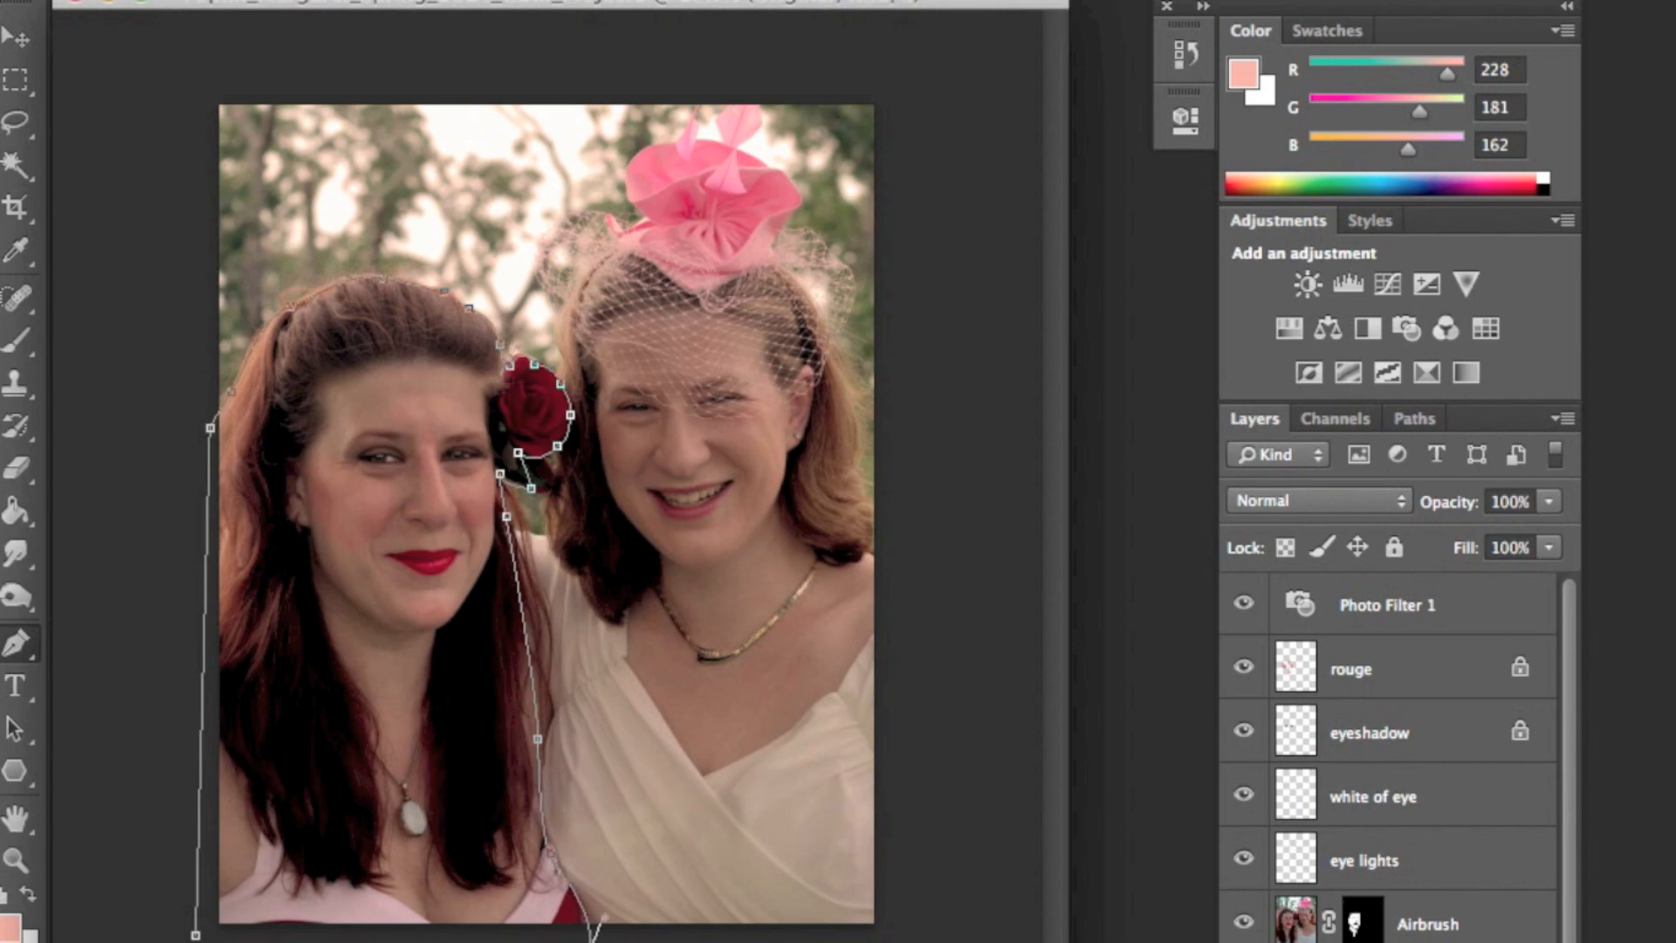
{"action": "left_click", "coordinate": [196, 934]}
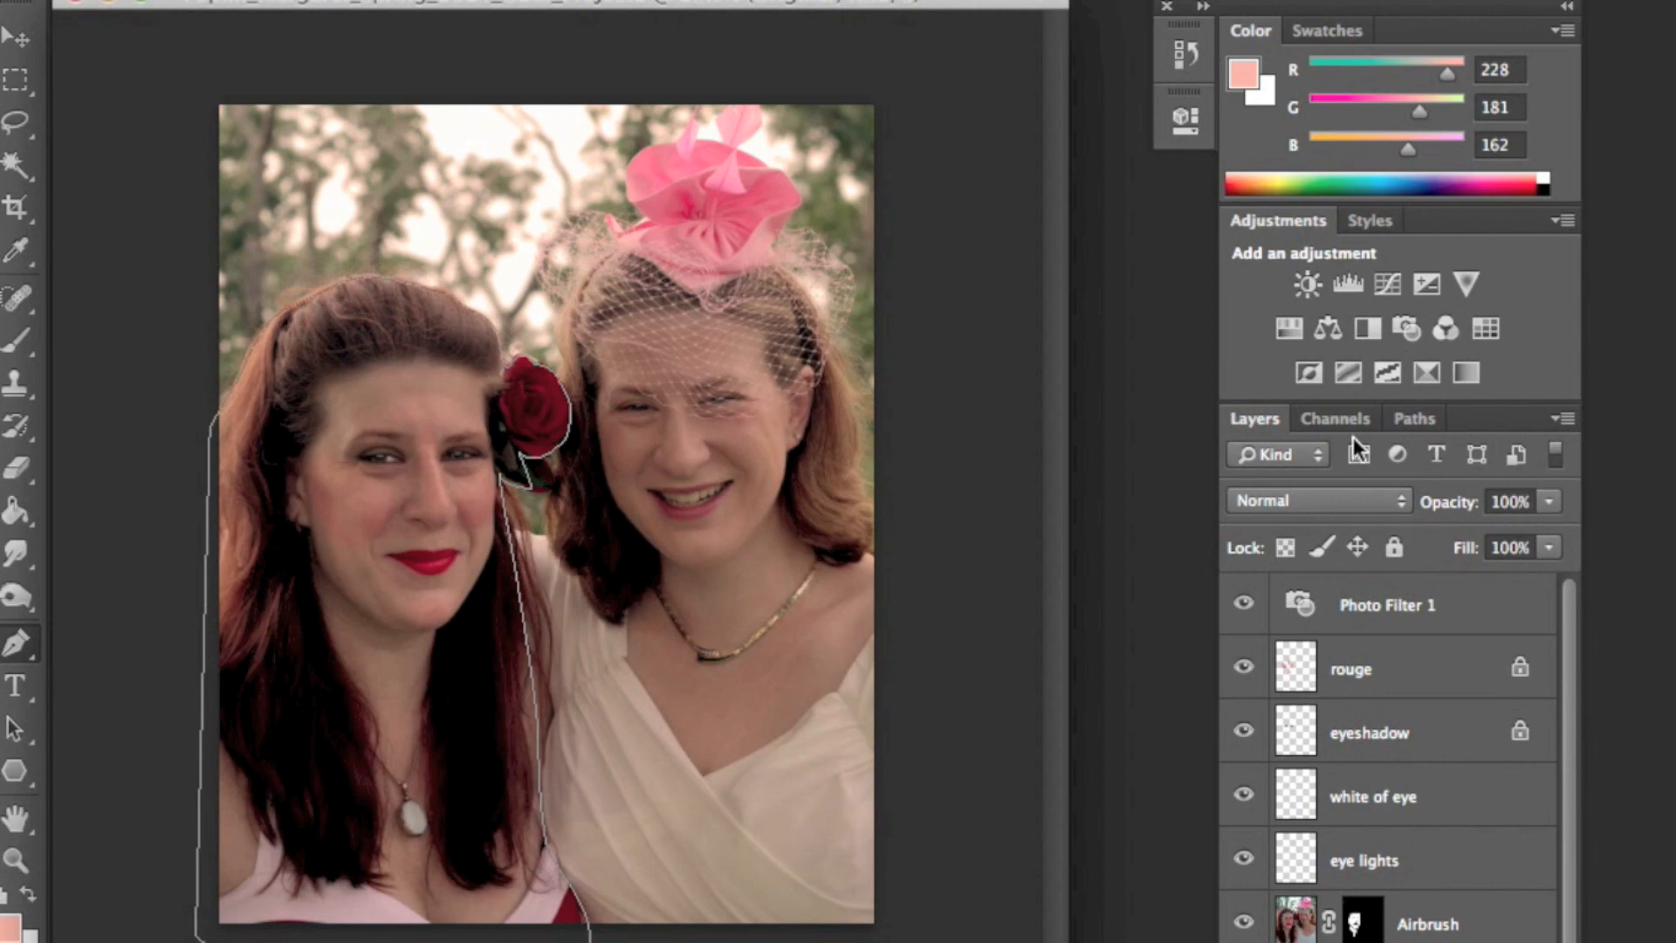
- Save the work path, naming it after the left woman followed by the word Path
{"action": "left_click", "coordinate": [1396, 421]}
{"action": "double_click", "coordinate": [1327, 464]}
{"action": "type", "text": "Mary"}
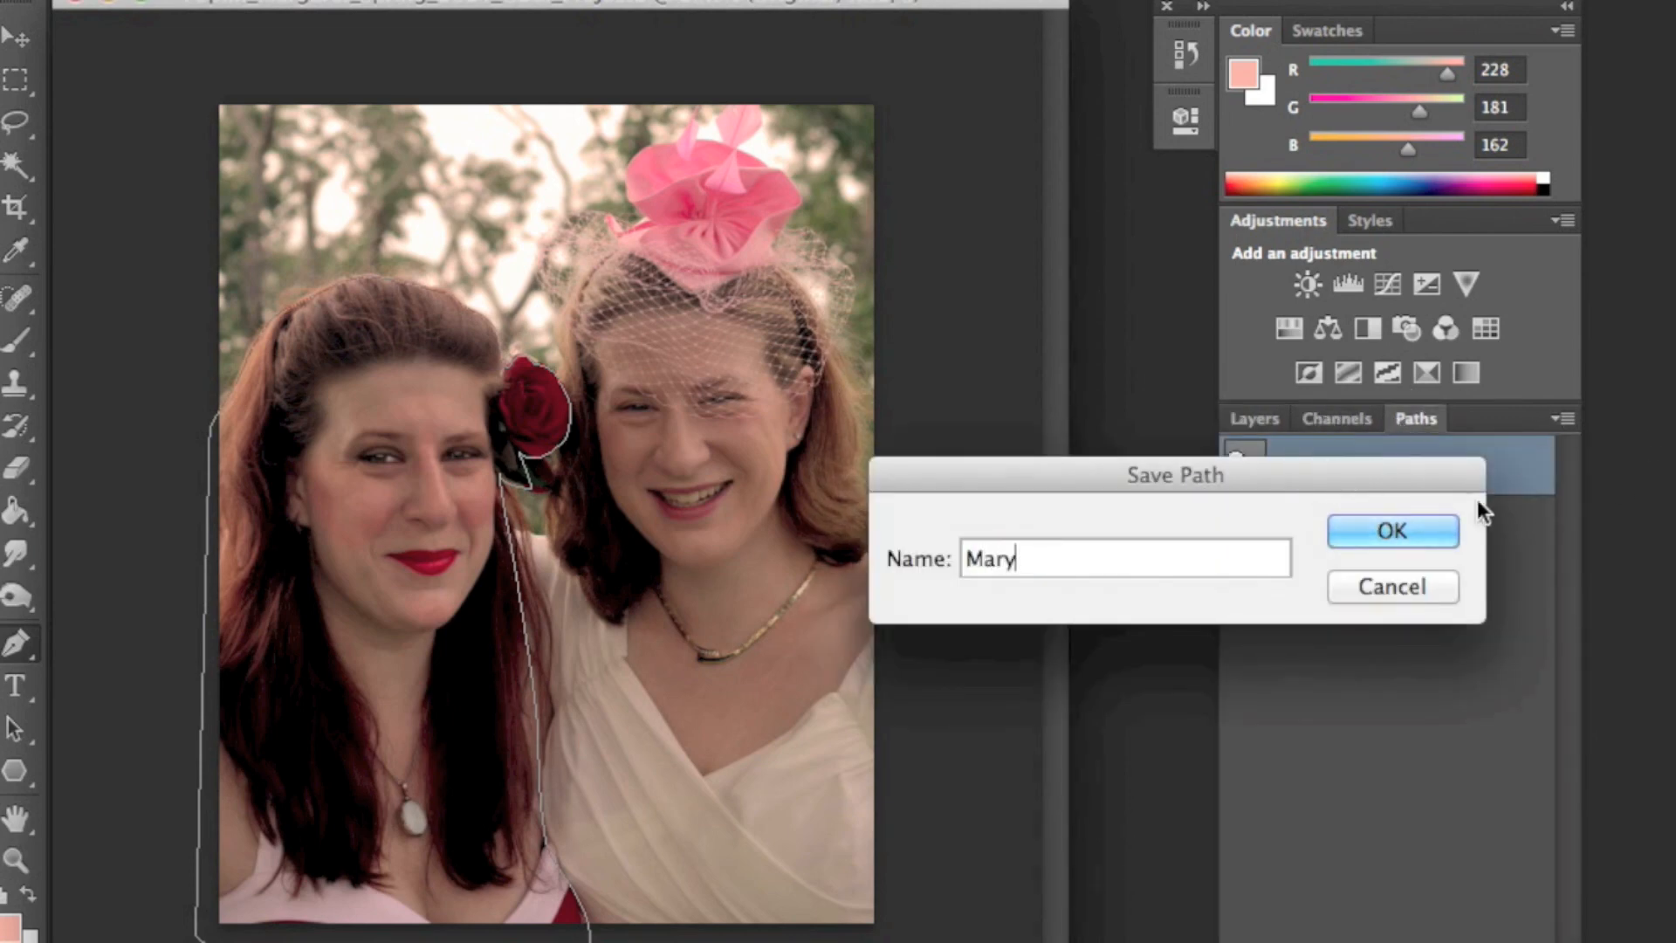
{"action": "type", "text": " Path"}
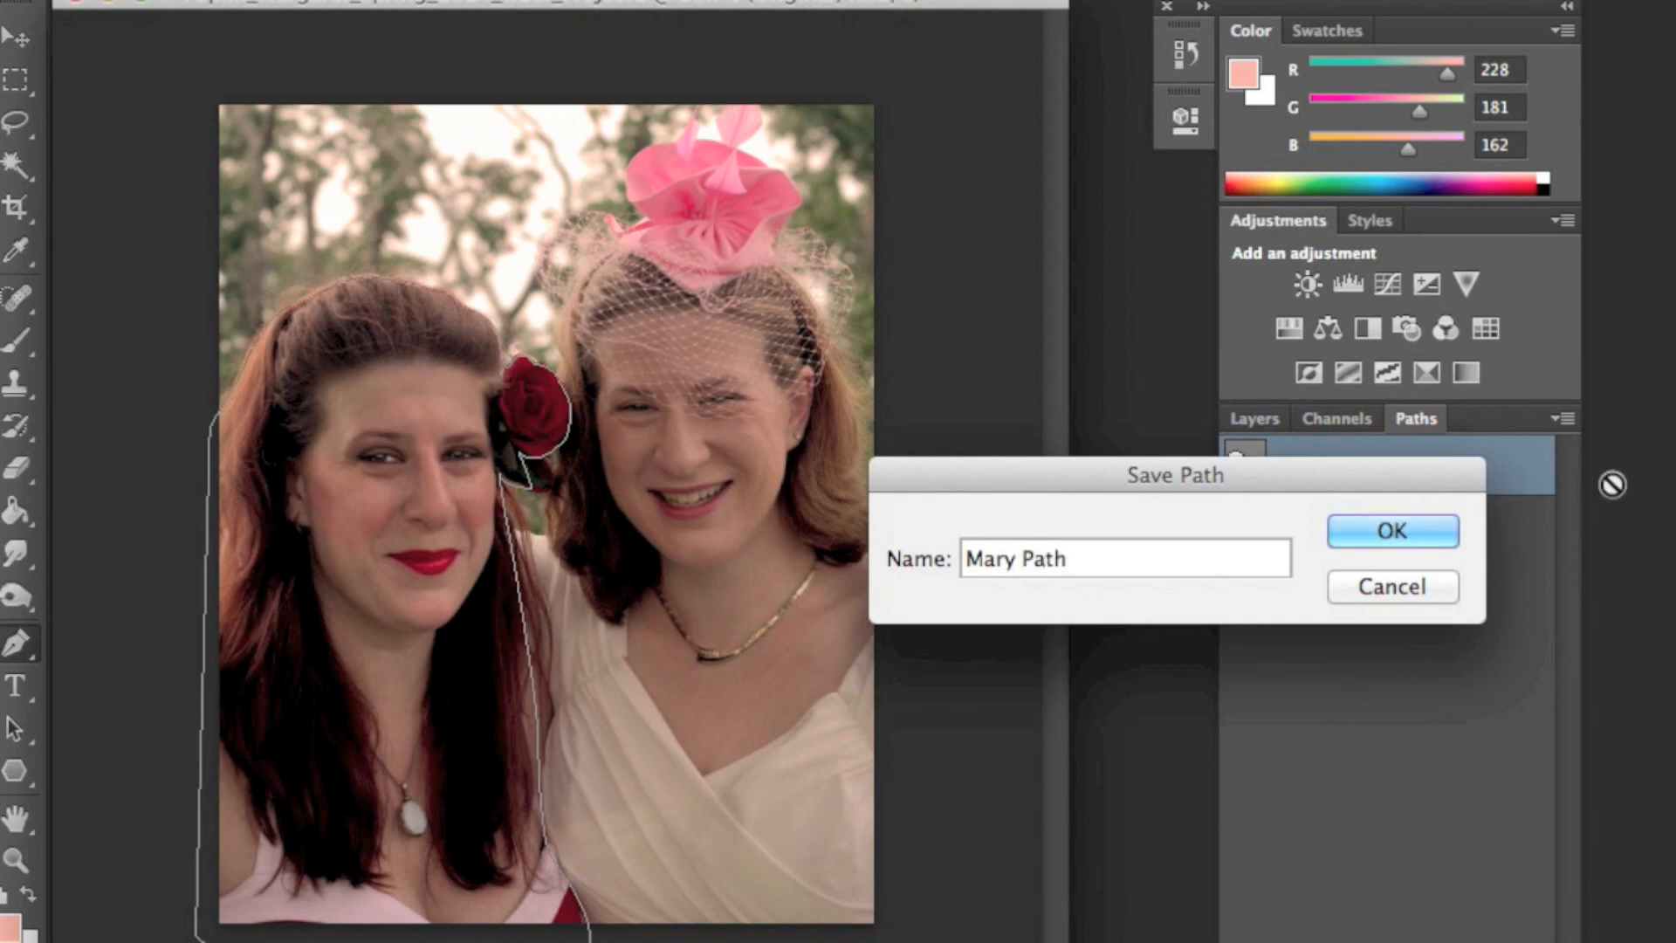
{"action": "left_click", "coordinate": [1416, 530]}
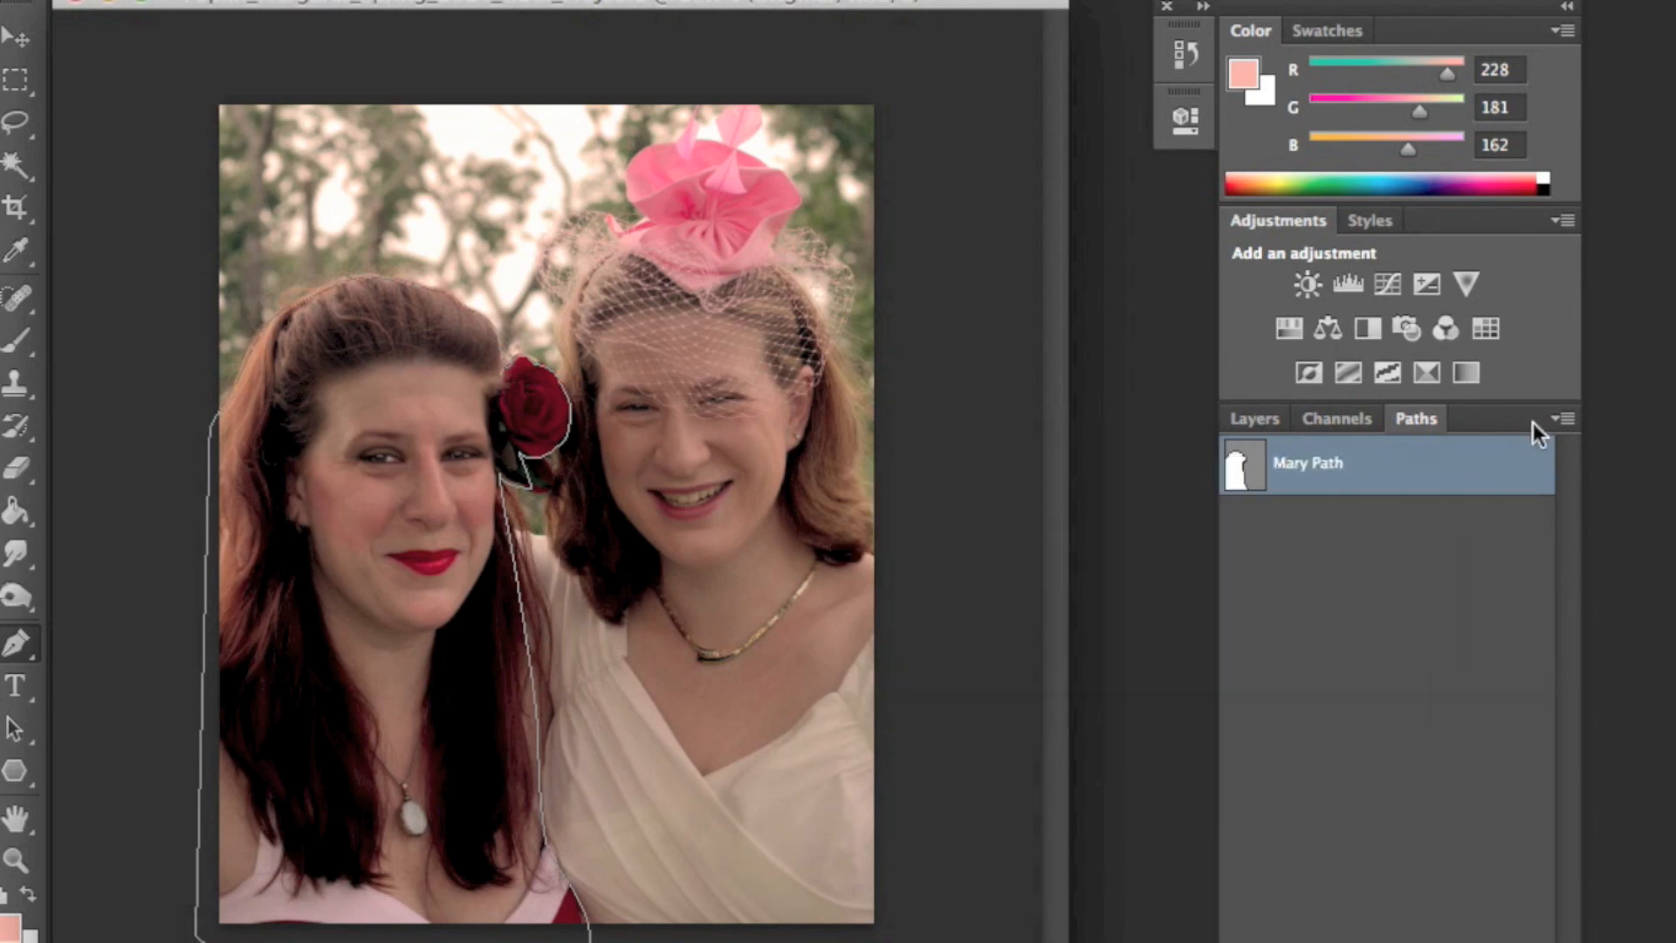
- Convert the saved path into a selection with 0 pixel feather and add a layer mask to isolate the left woman
{"action": "right_click", "coordinate": [1414, 459]}
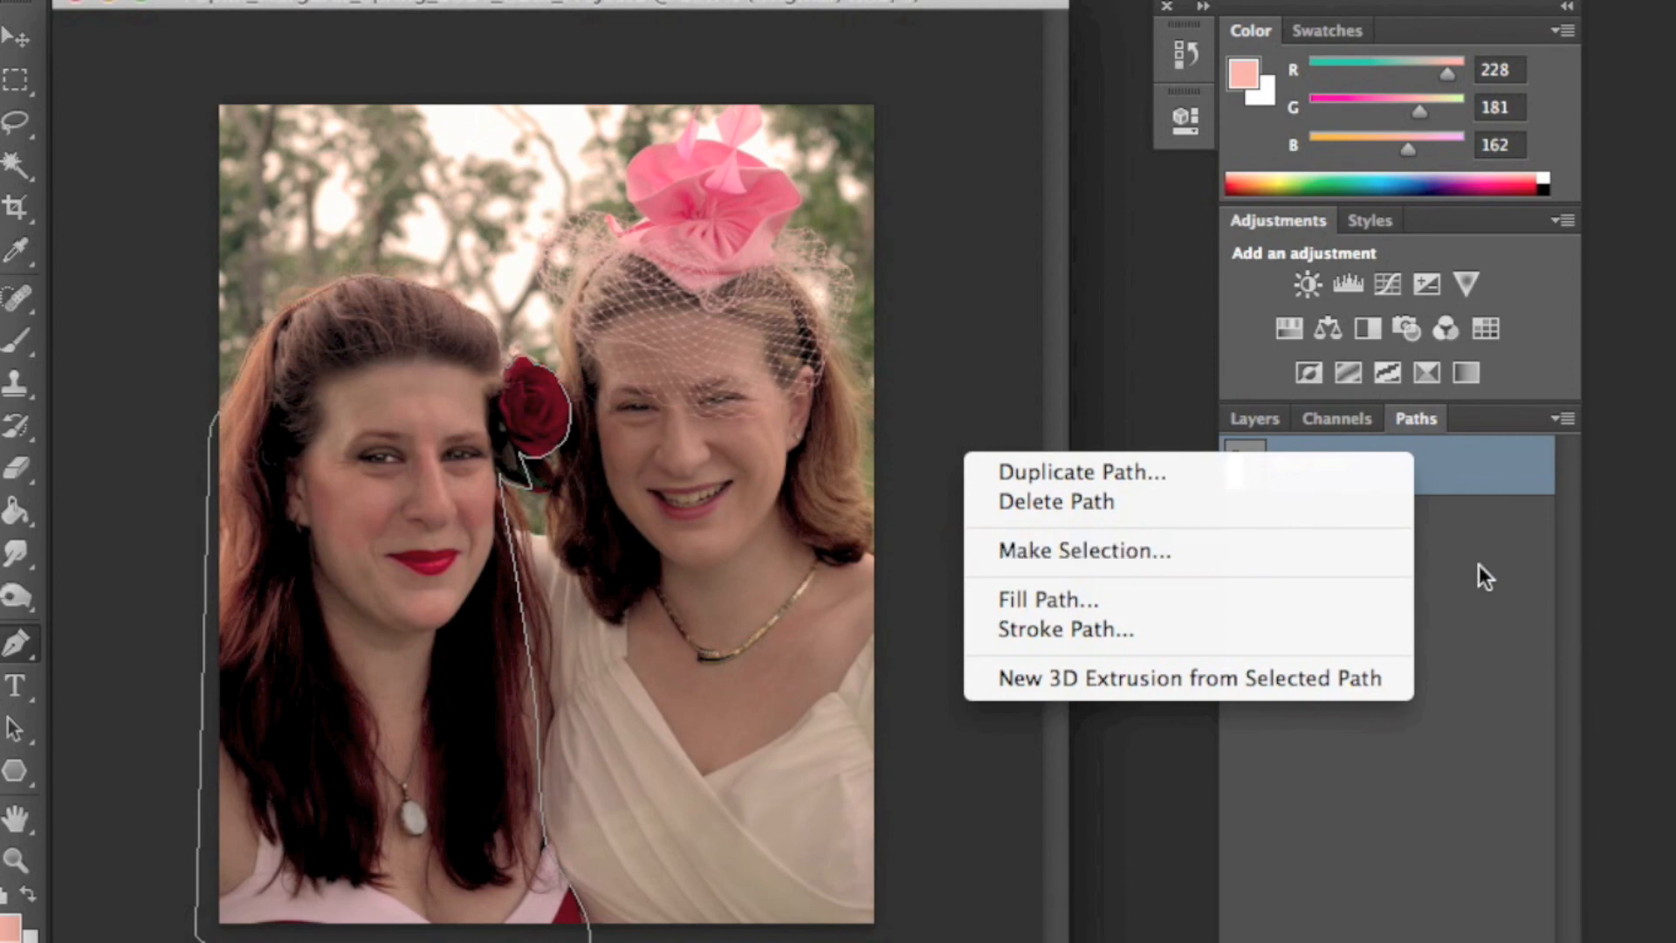
{"action": "left_click", "coordinate": [1564, 454]}
{"action": "left_click", "coordinate": [1561, 419]}
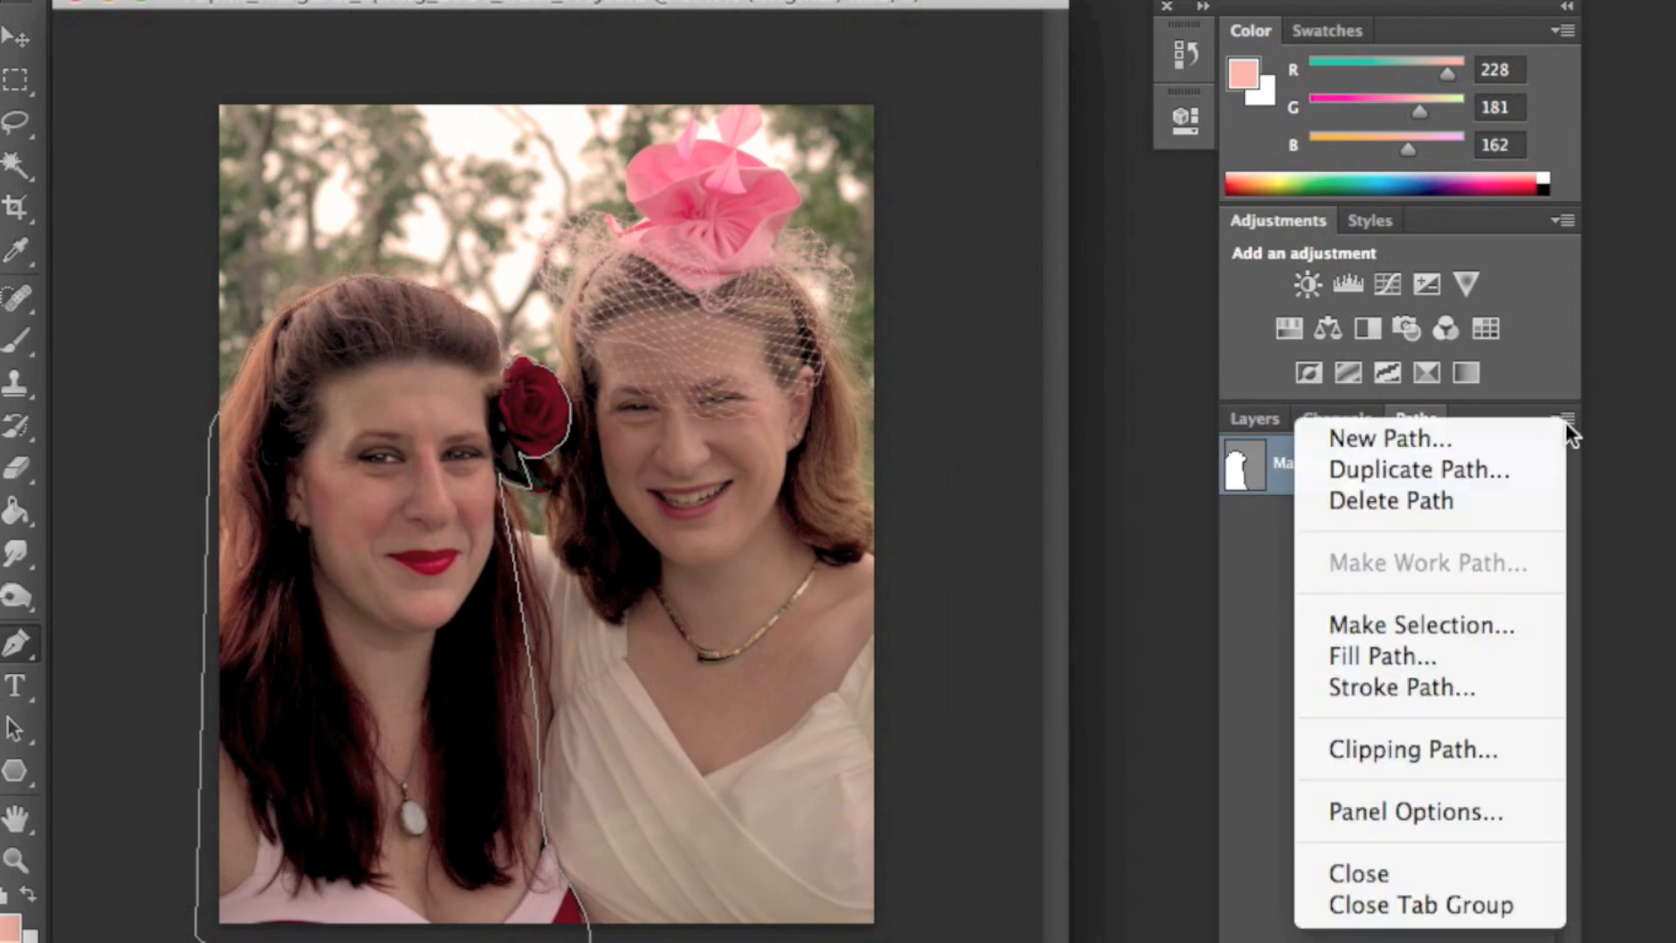
{"action": "left_click", "coordinate": [1459, 629]}
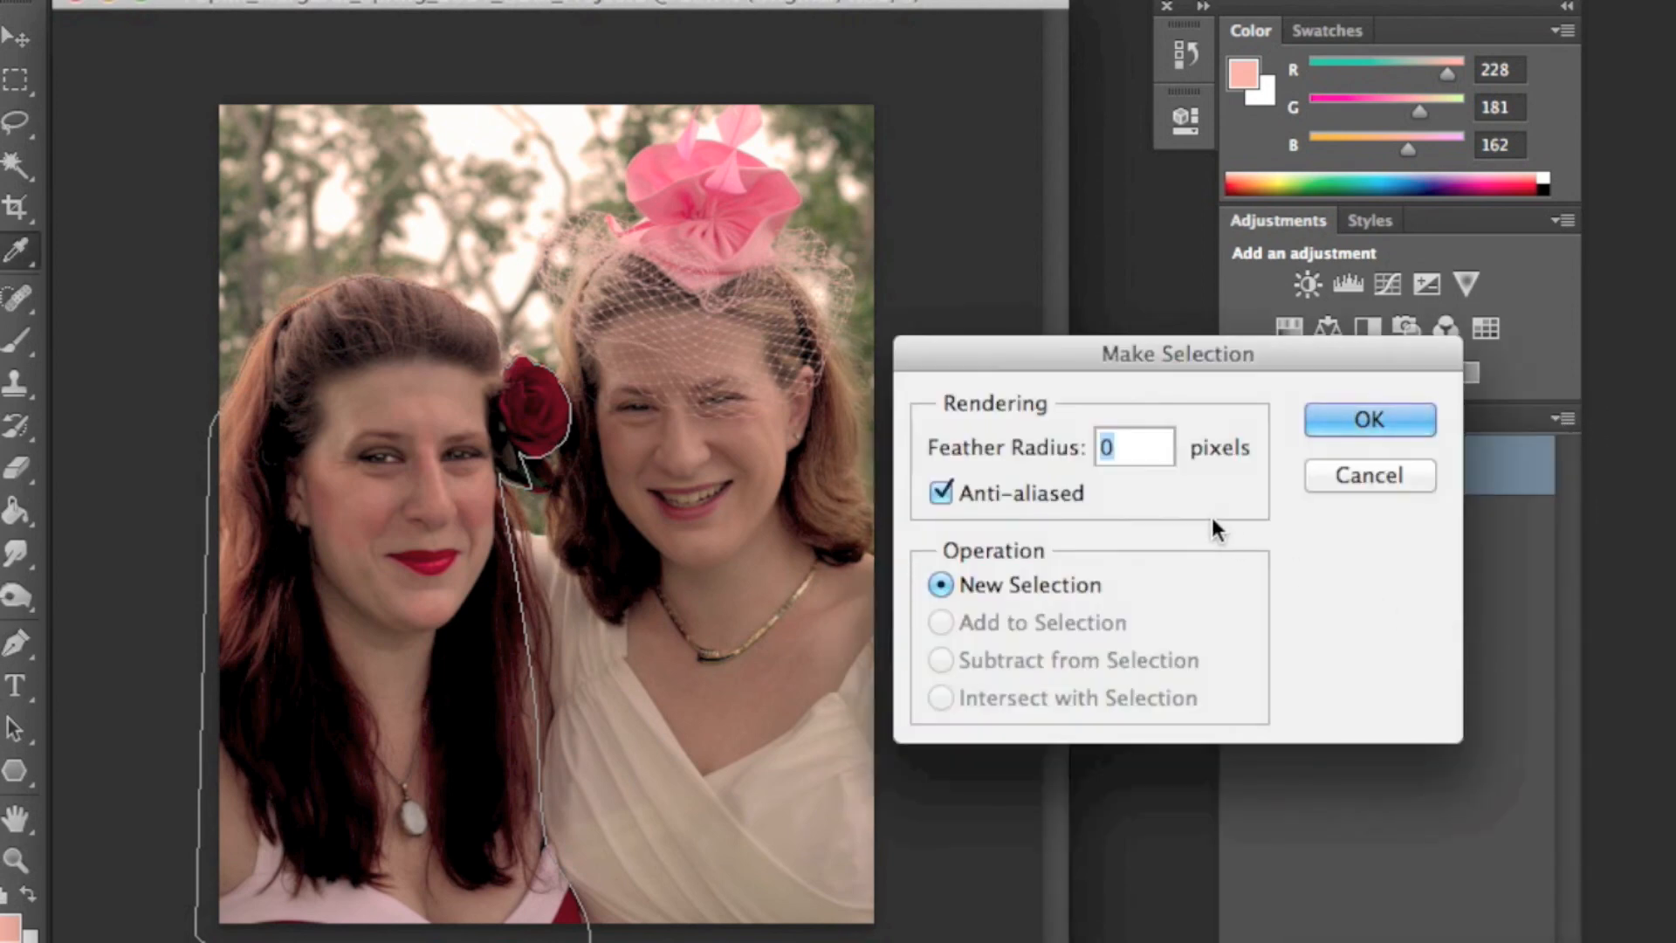
{"action": "left_click", "coordinate": [1379, 433]}
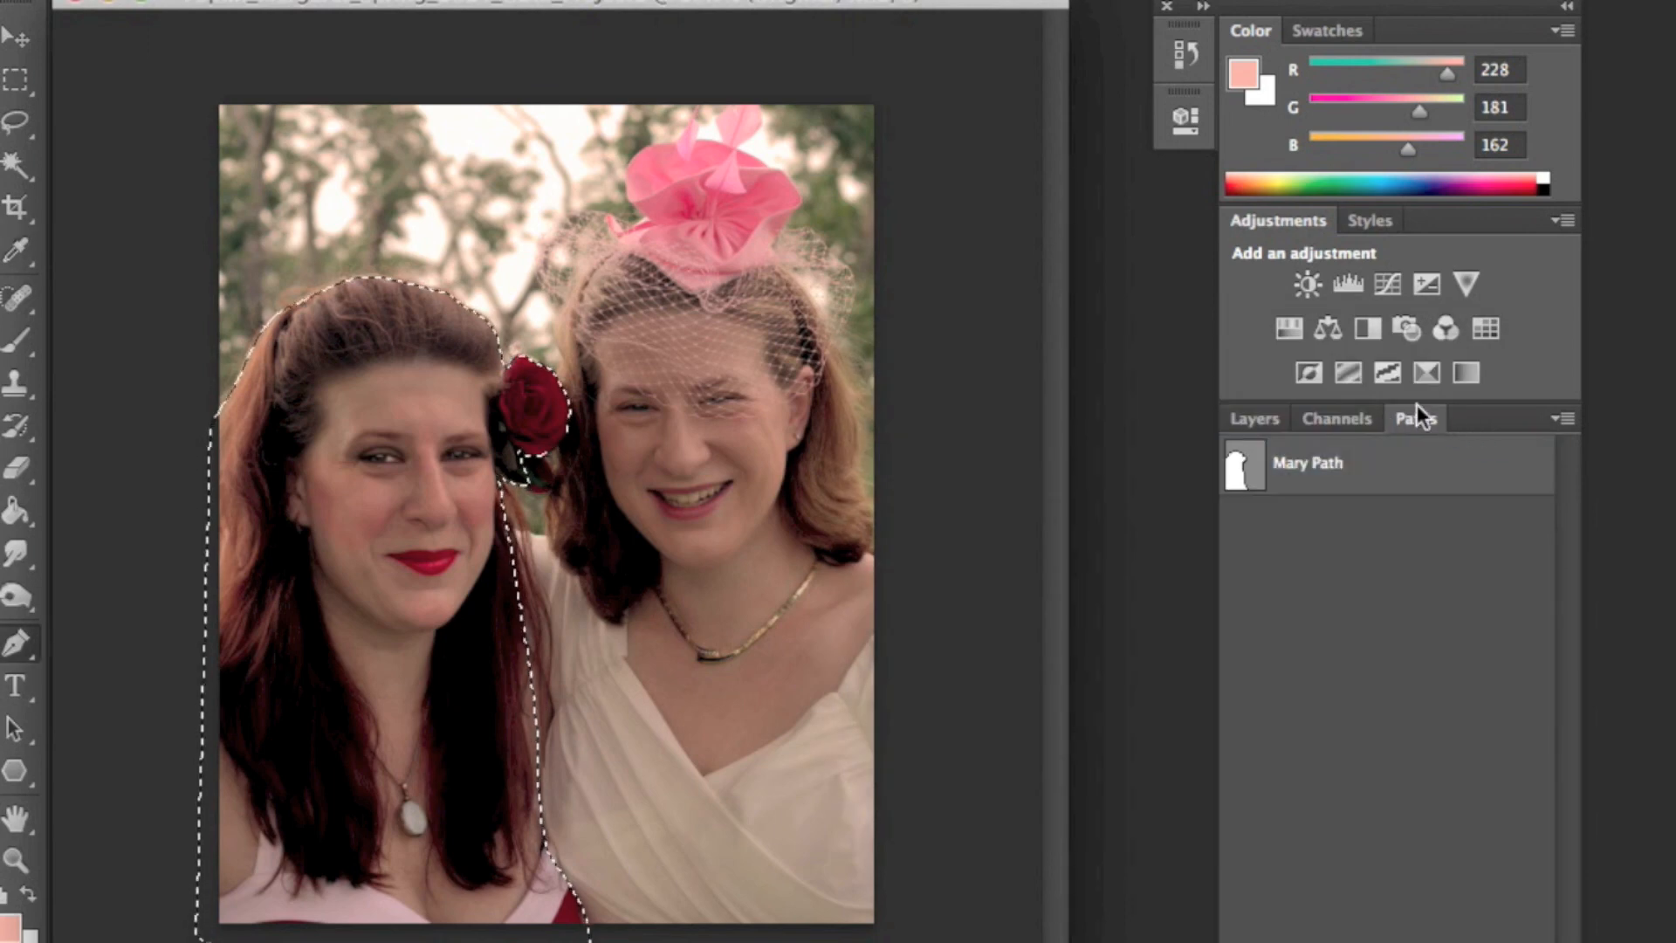
{"action": "left_click", "coordinate": [1254, 418]}
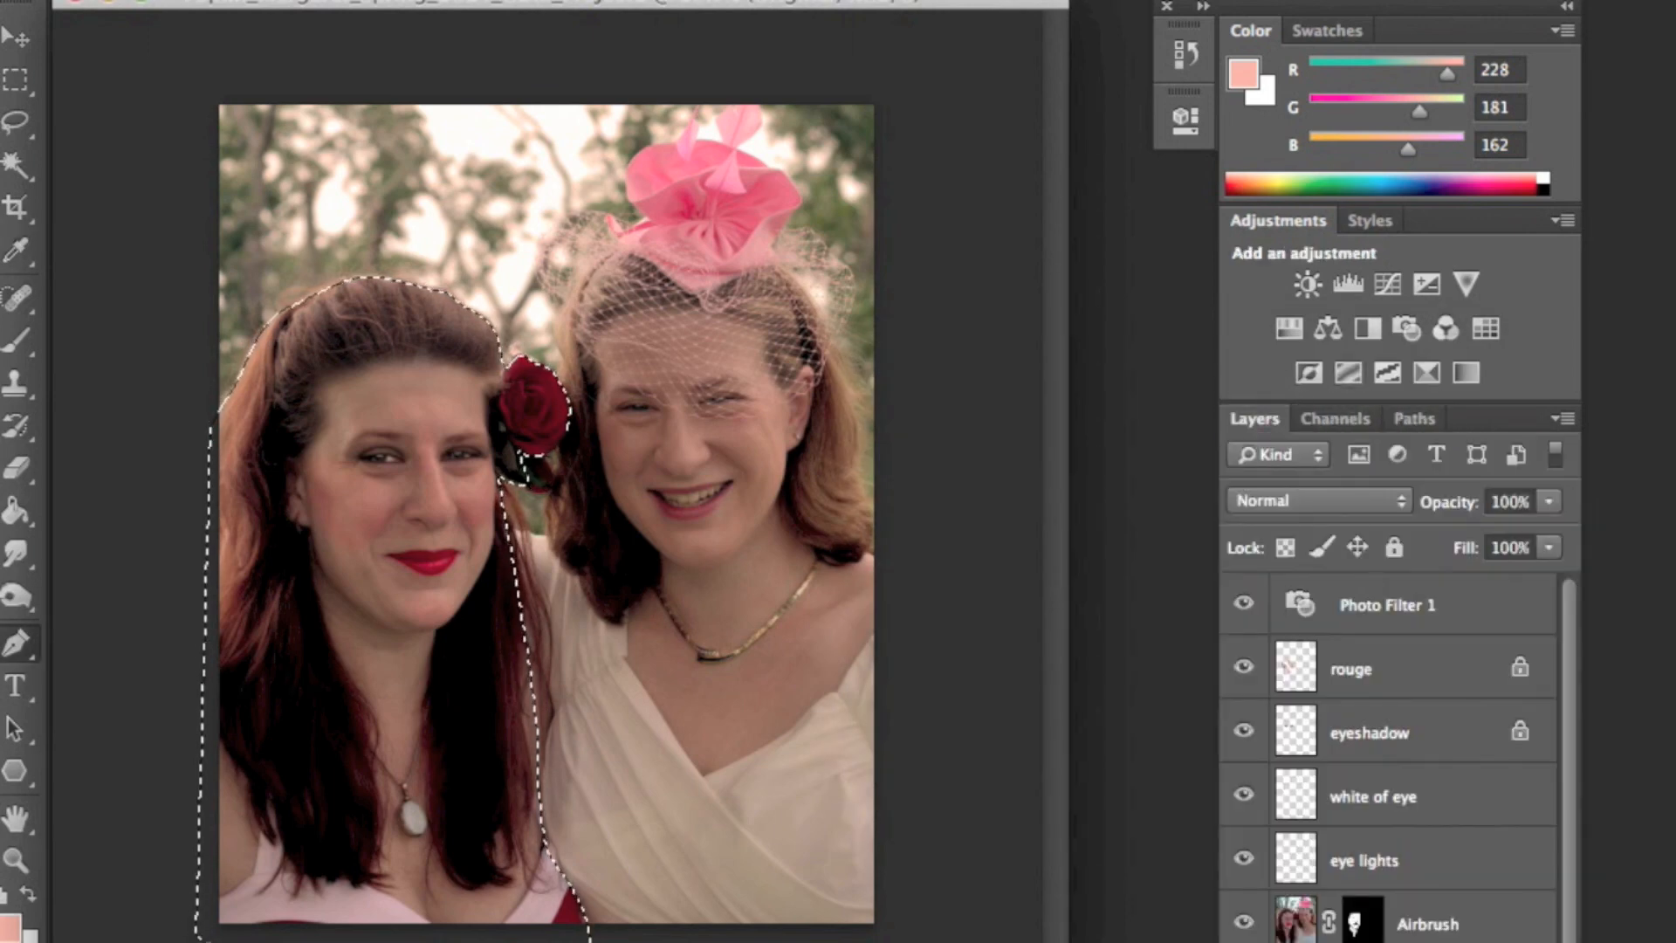
{"action": "left_click", "coordinate": [1389, 941]}
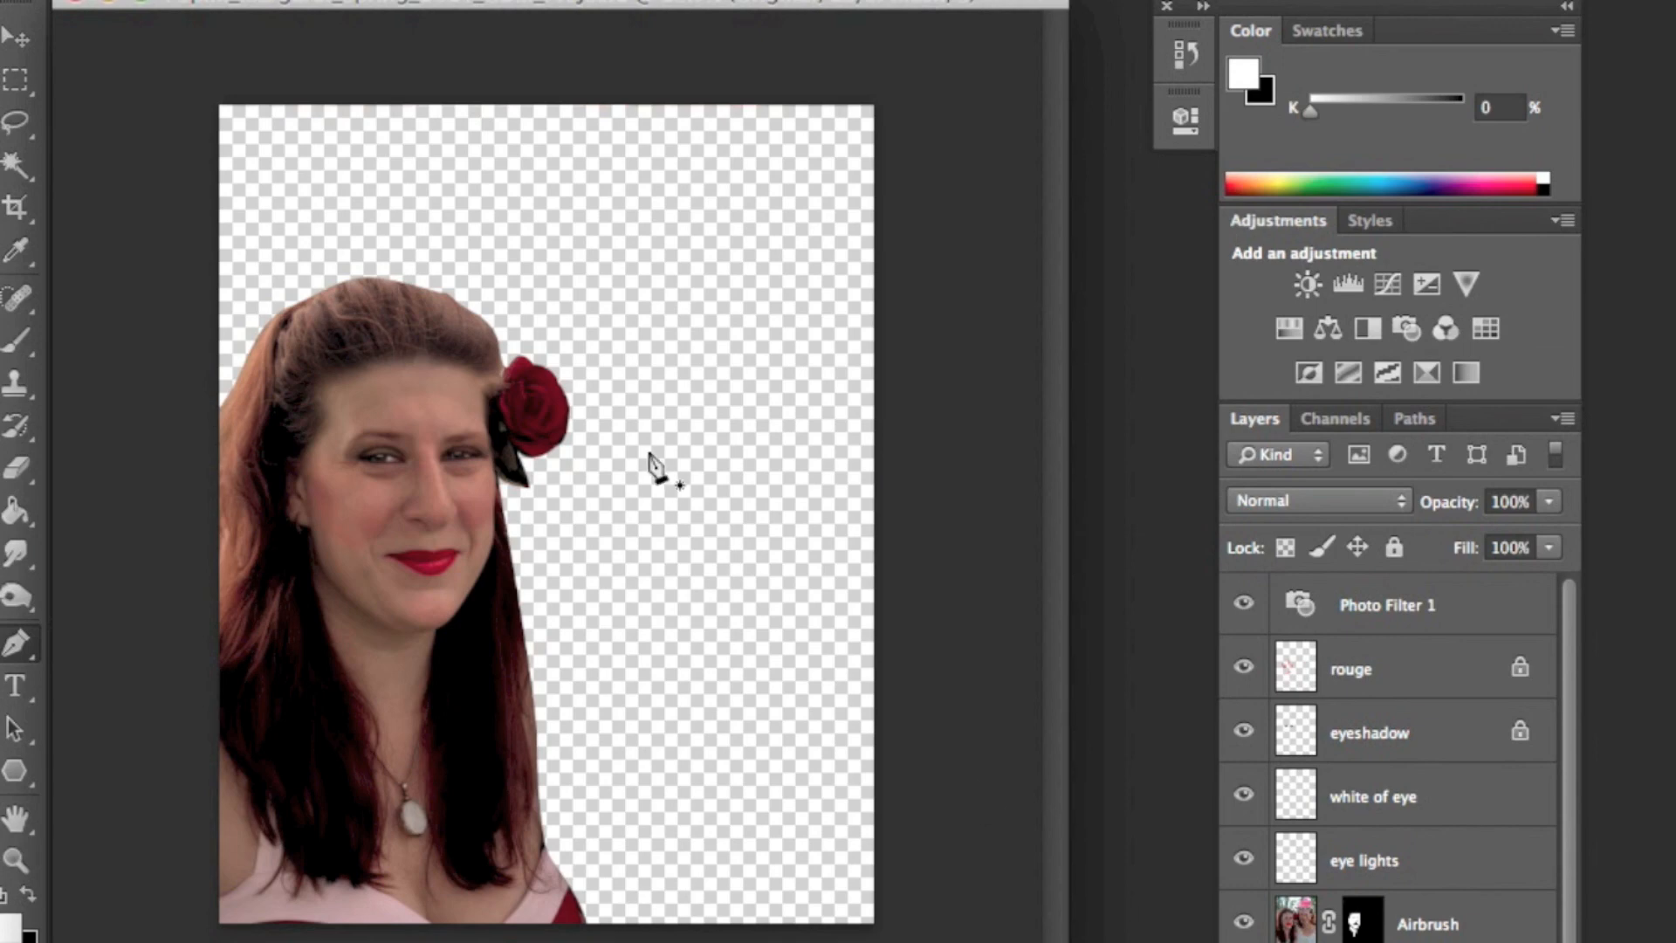
- Place the Free-Mountain-Desktop-Backgrounds.jpg image into the document
{"action": "left_click", "coordinate": [254, 0]}
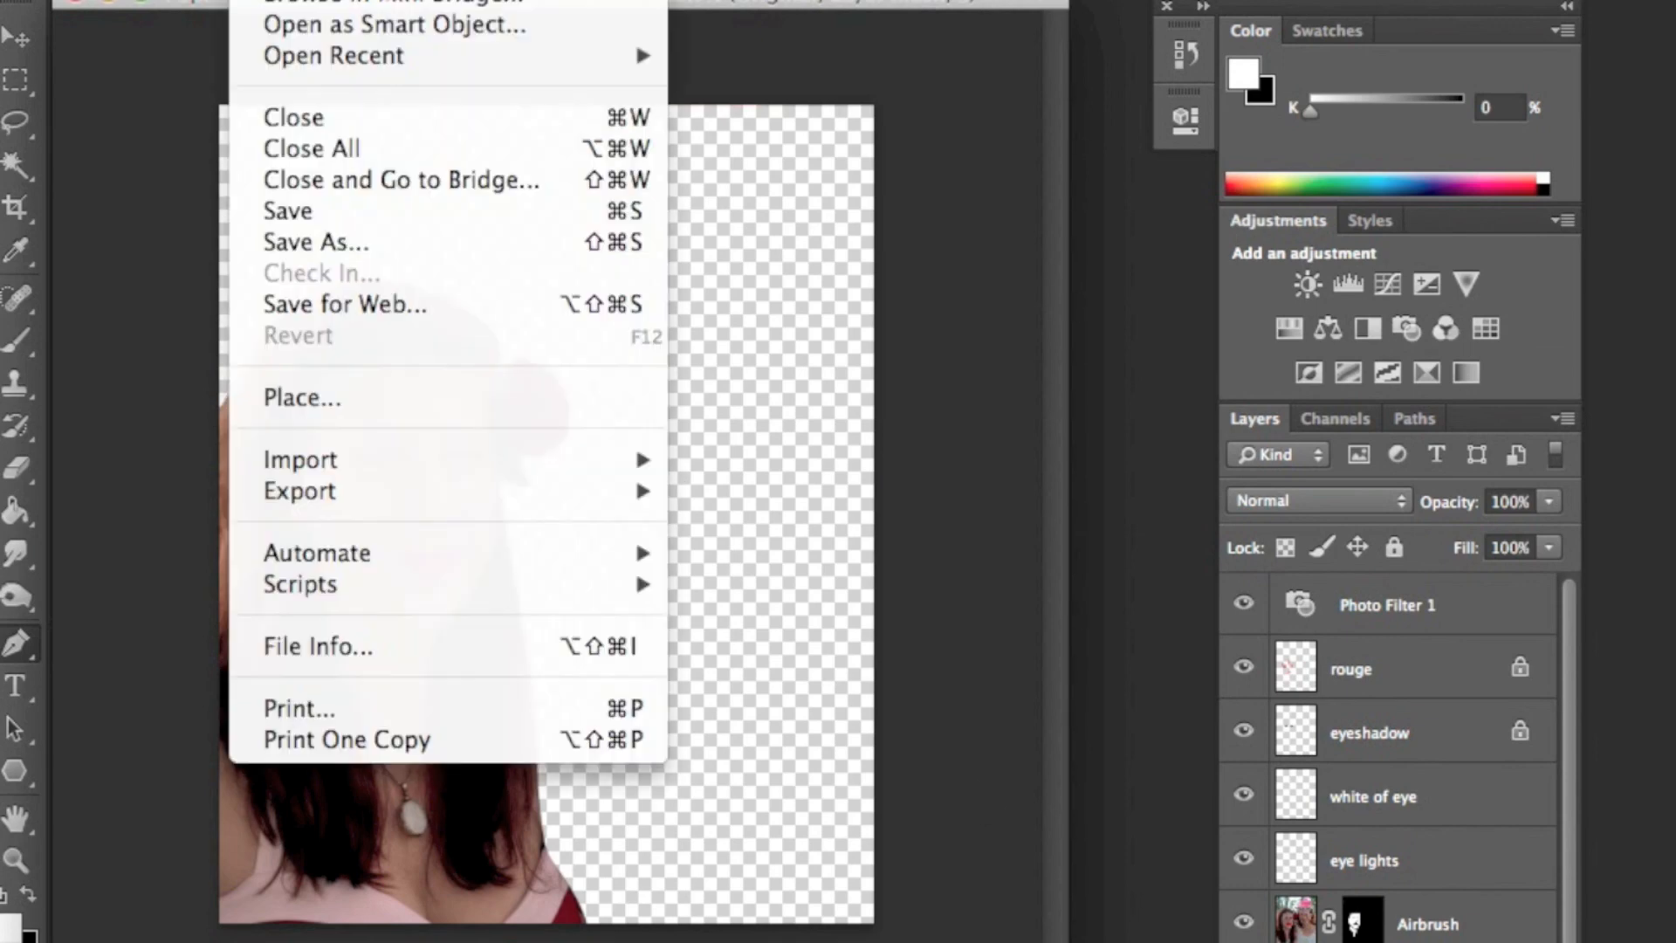
{"action": "left_click", "coordinate": [304, 401]}
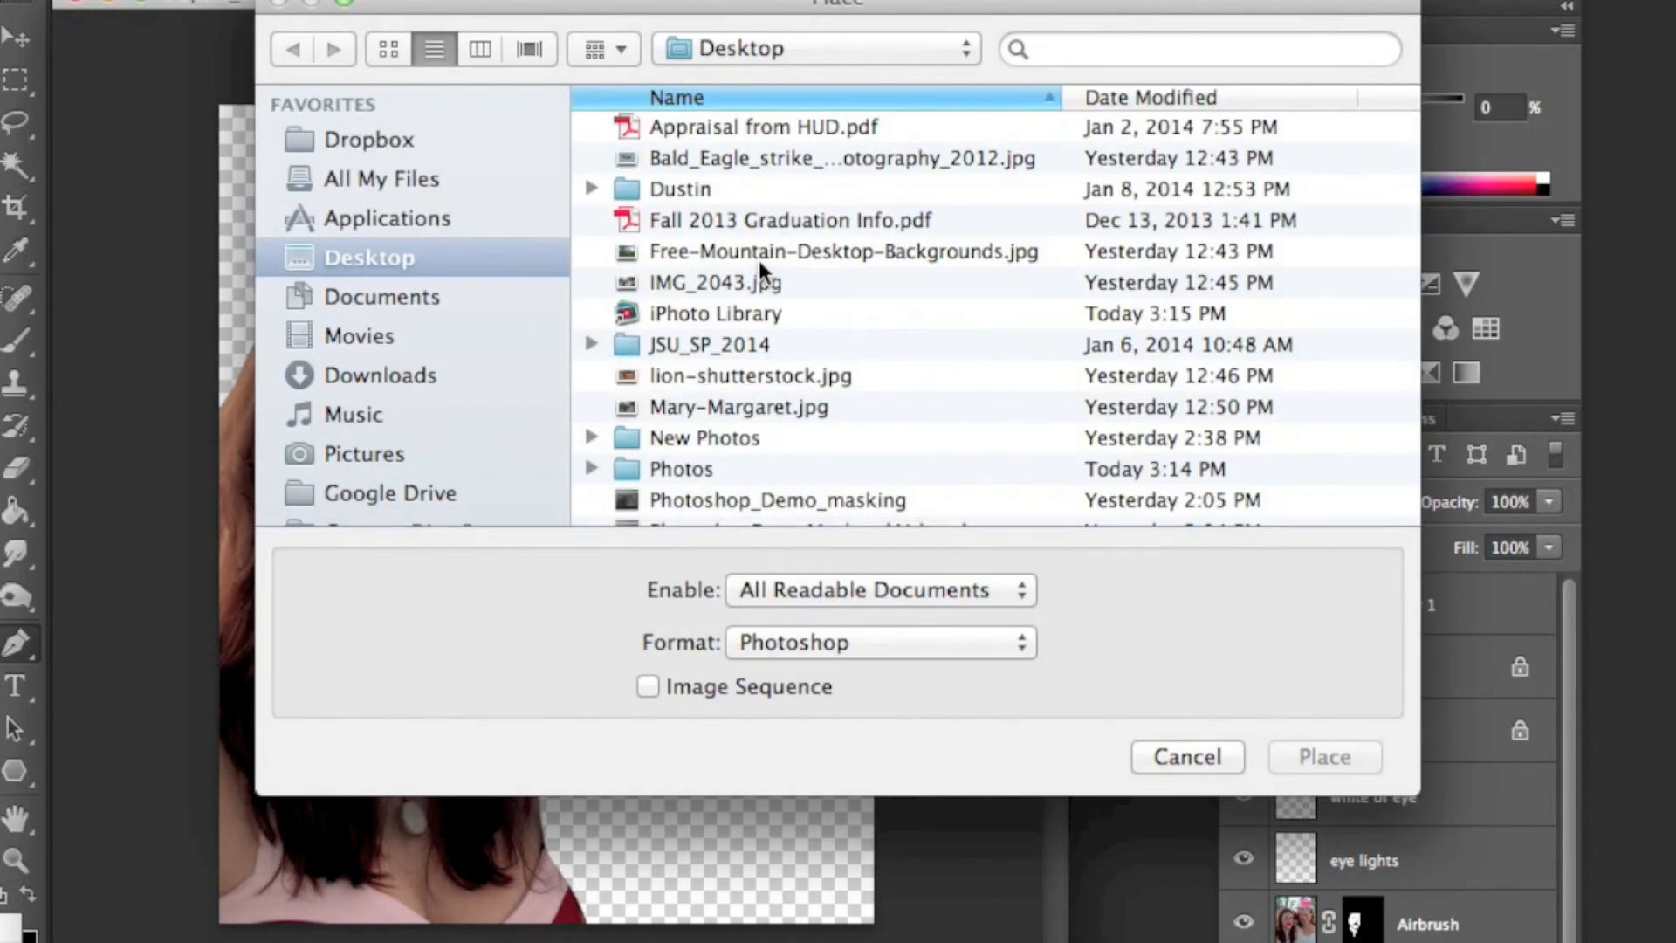
{"action": "left_click", "coordinate": [757, 253]}
{"action": "left_click", "coordinate": [1323, 756]}
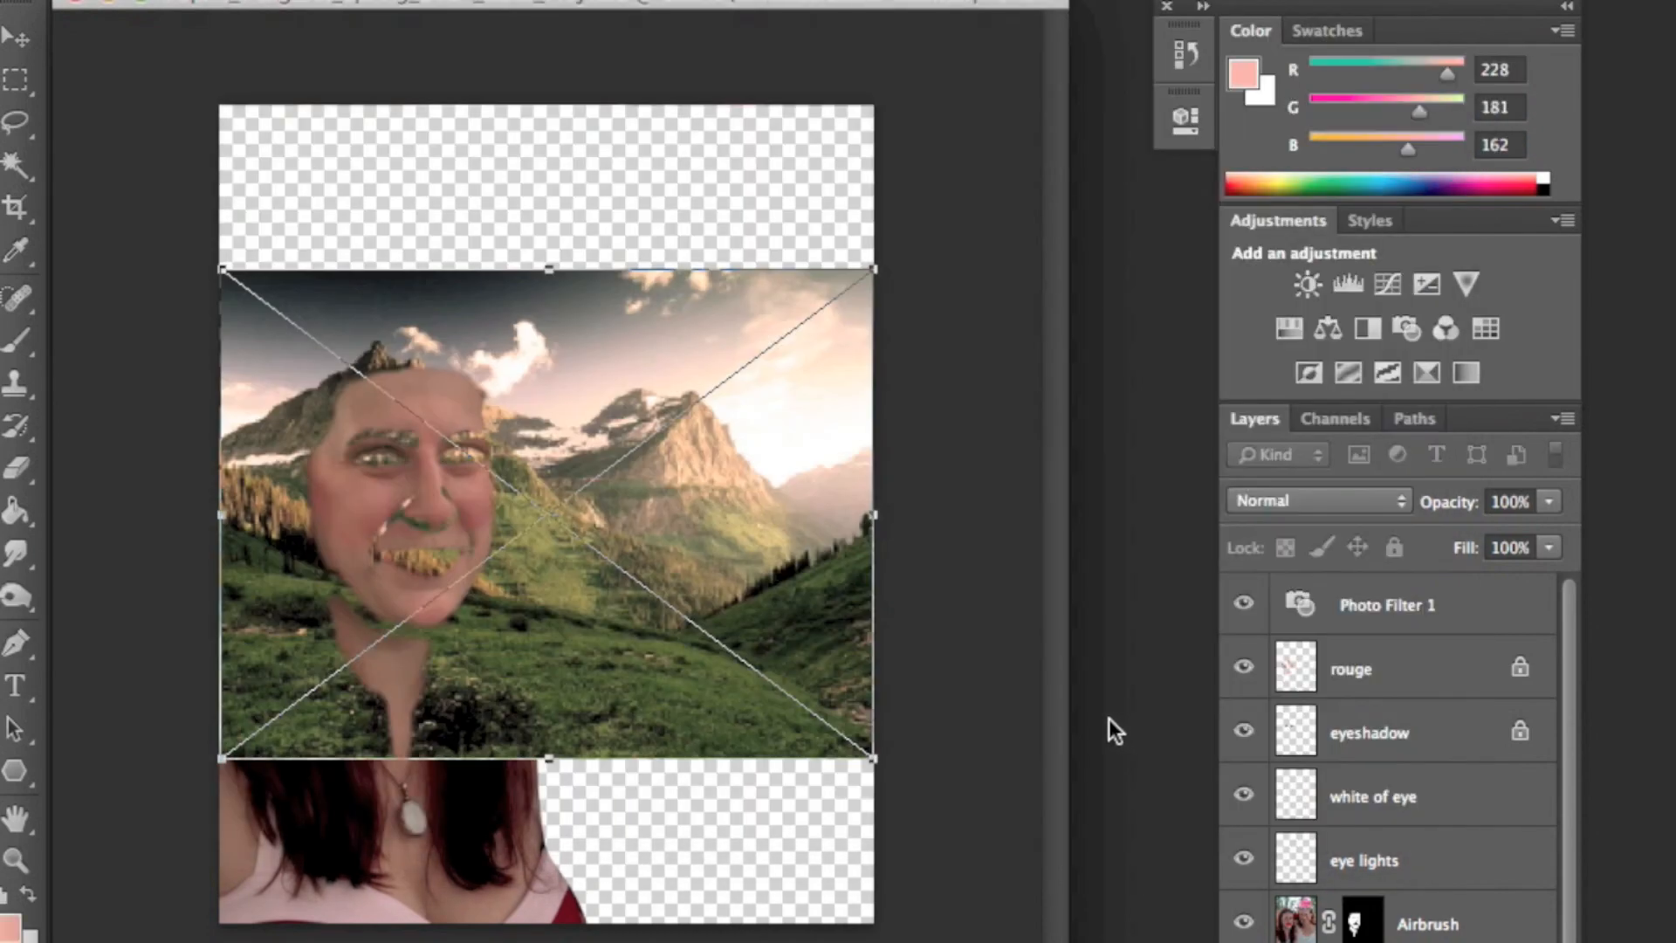
- Scale and reposition the placed mountain image so it fills the whole canvas, then commit it
{"action": "scroll", "coordinate": [1431, 881], "scroll_direction": "down", "scroll_amount": 1}
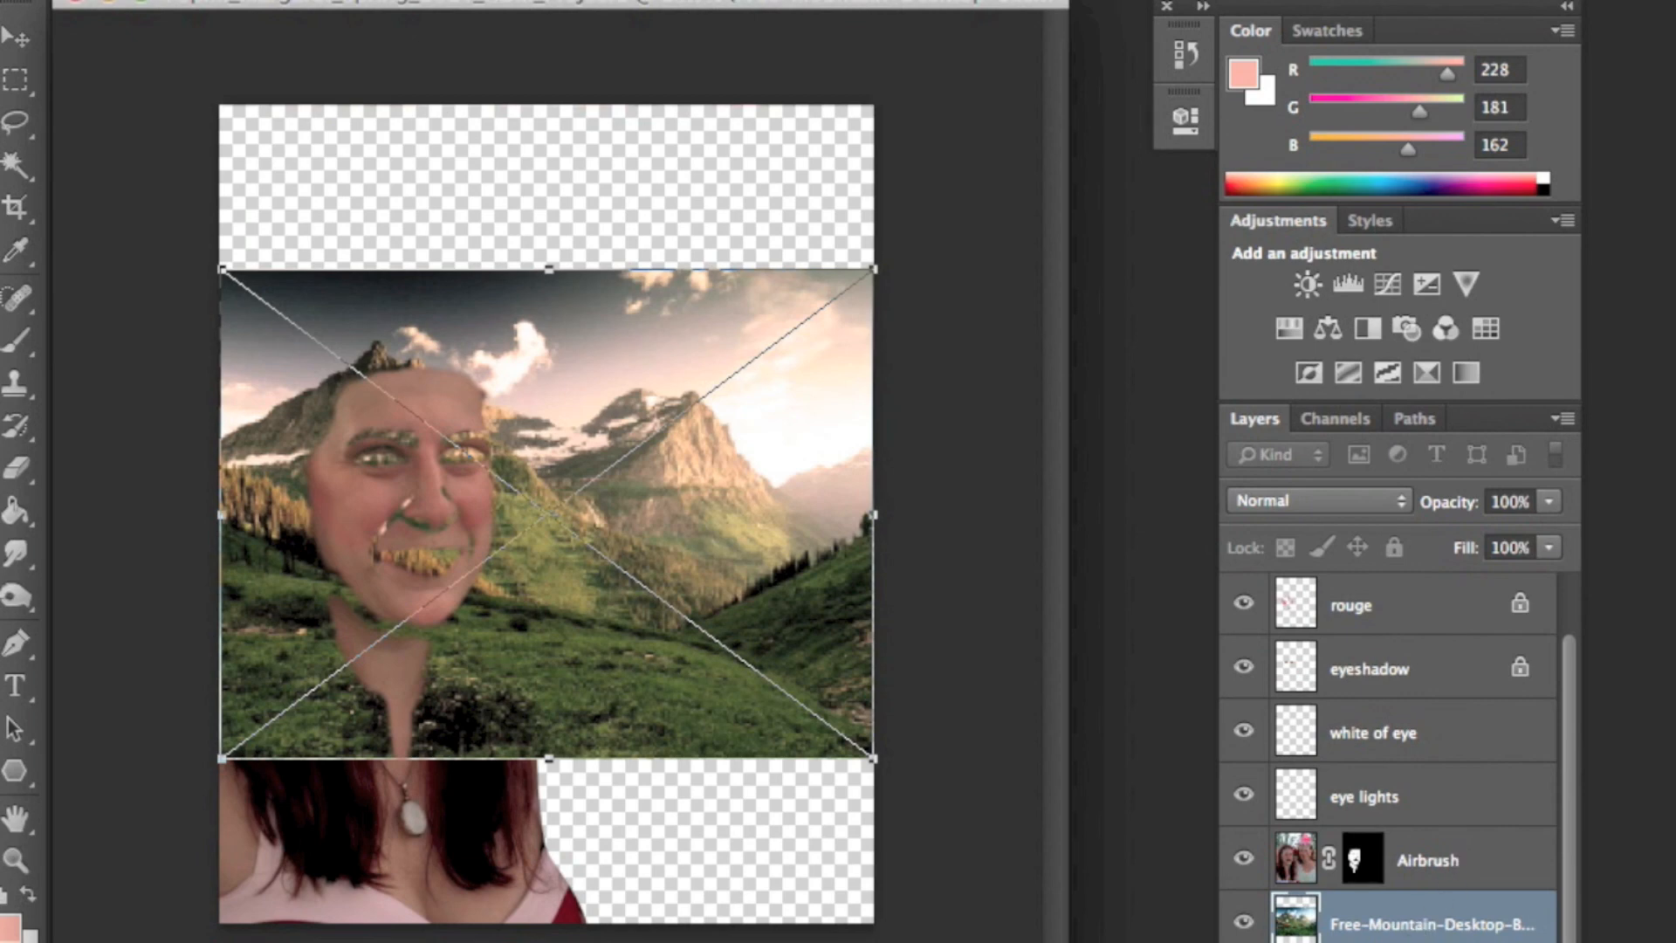
{"action": "left_click", "coordinate": [1455, 897]}
{"action": "left_click_drag", "start_coordinate": [873, 757], "coordinate": [1545, 942]}
{"action": "mouse_move", "coordinate": [583, 620]}
{"action": "left_mouse_down"}
{"action": "mouse_move", "coordinate": [386, 376]}
{"action": "mouse_move", "coordinate": [328, 340]}
{"action": "left_mouse_up"}
{"action": "mouse_move", "coordinate": [683, 503]}
{"action": "left_mouse_down"}
{"action": "mouse_move", "coordinate": [597, 468]}
{"action": "mouse_move", "coordinate": [698, 507]}
{"action": "left_mouse_up"}
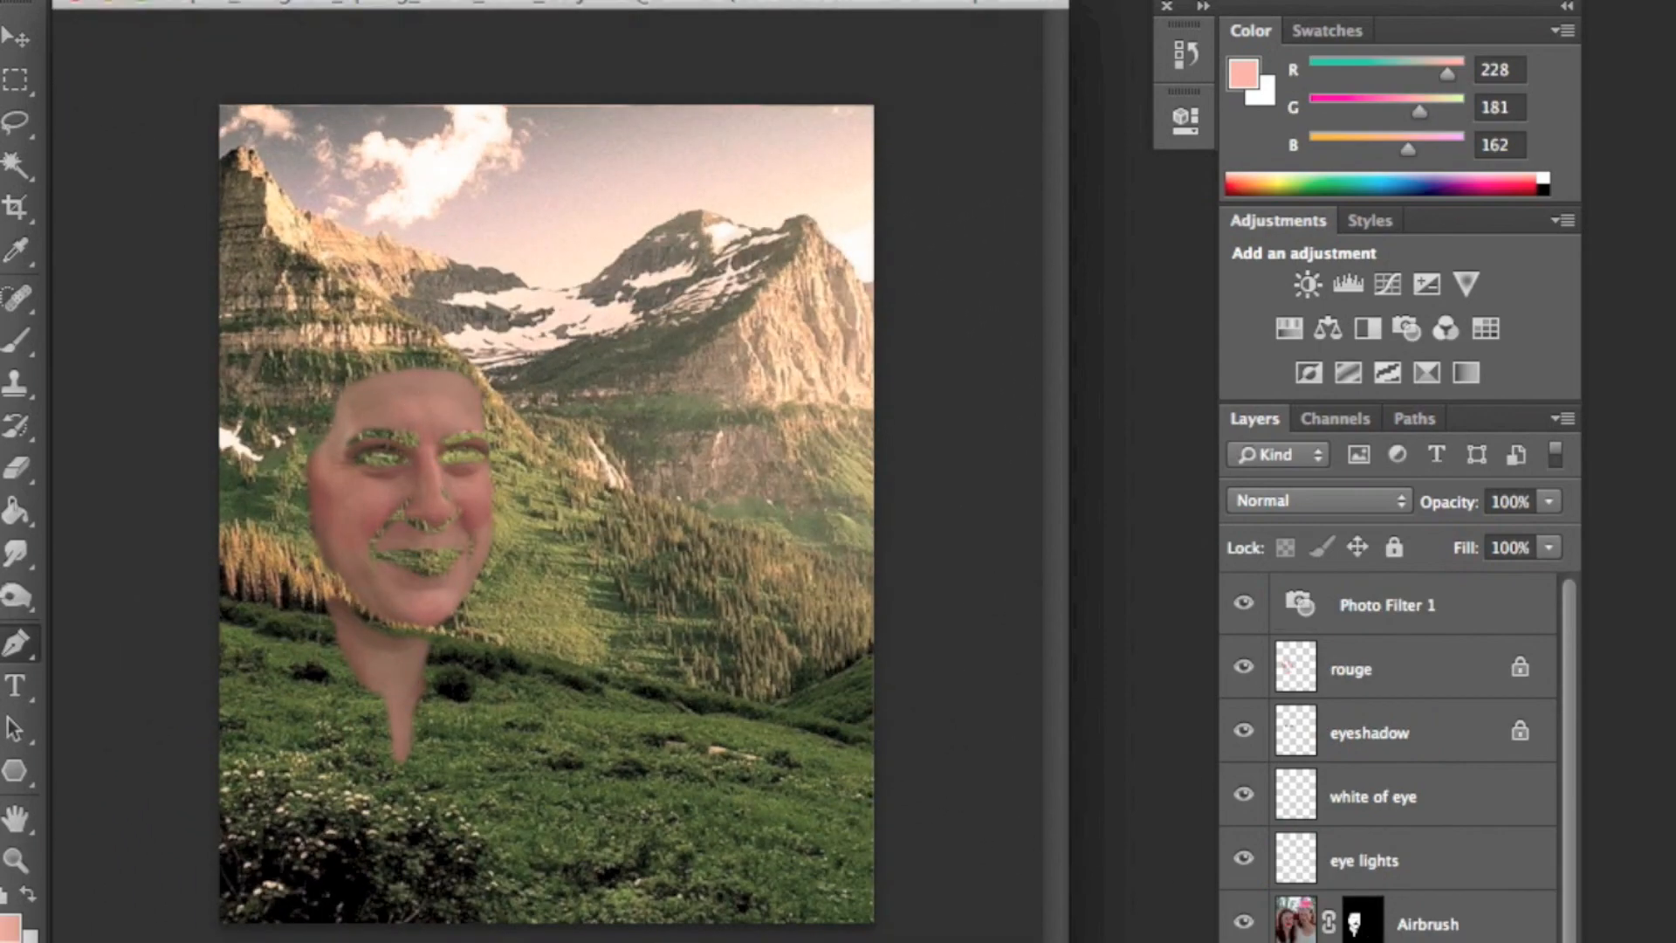
{"action": "scroll", "coordinate": [1489, 890], "scroll_direction": "down", "scroll_amount": 2}
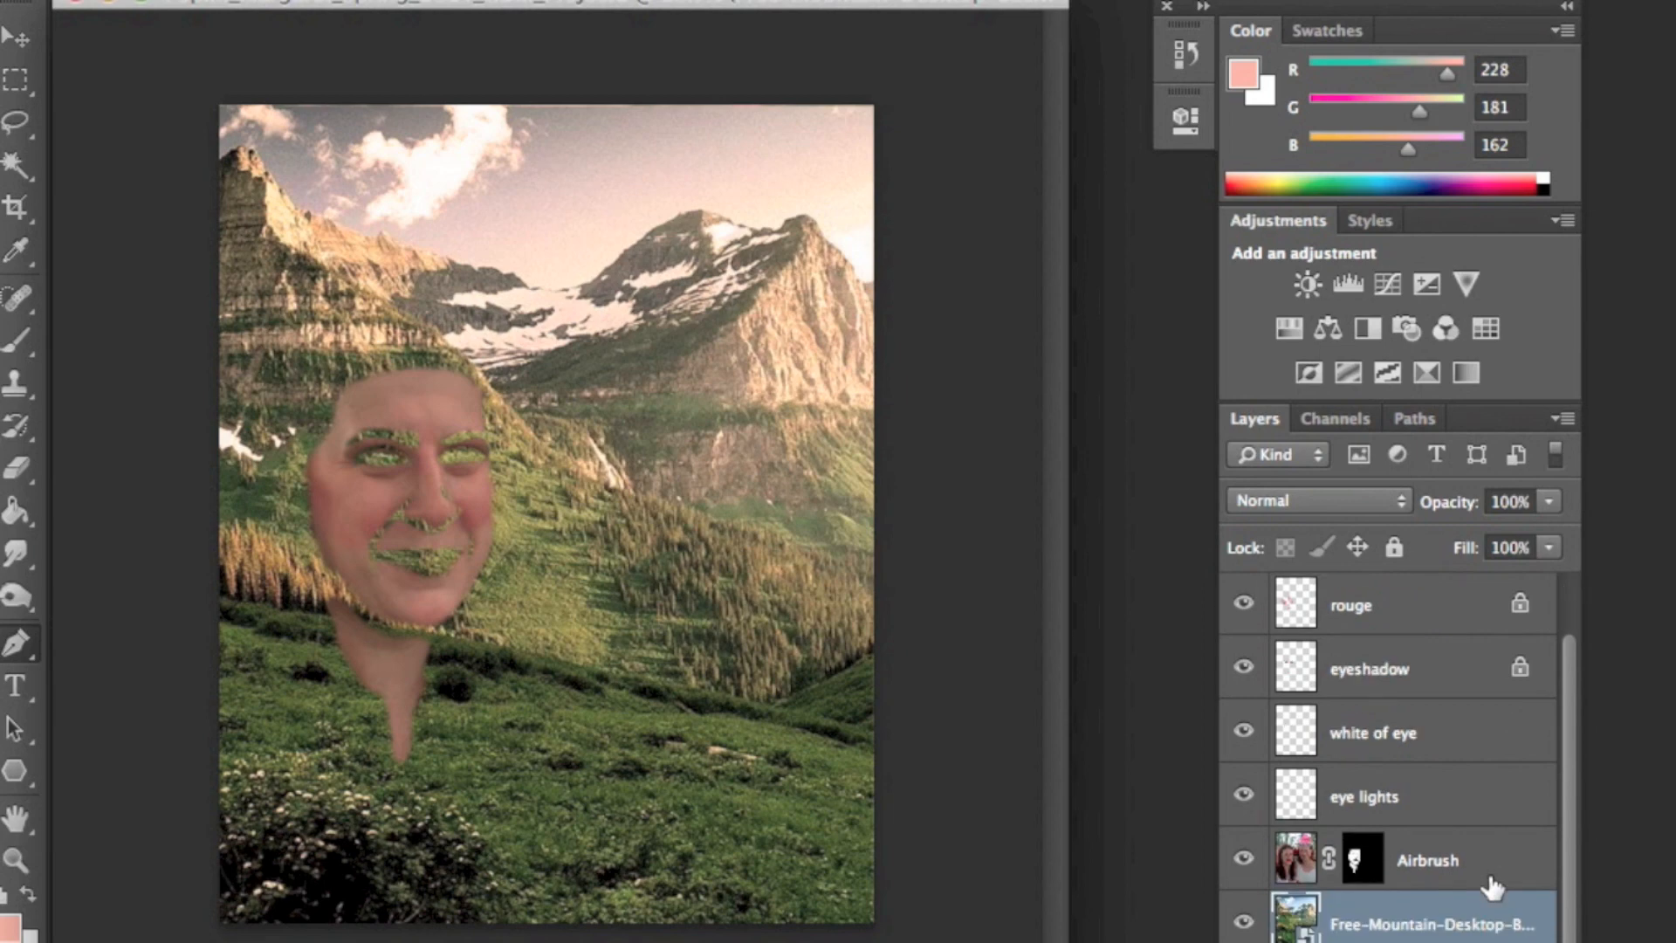
- Move the mountain layer below the woman's layer and rasterize it
{"action": "key", "text": "super+bracketleft"}
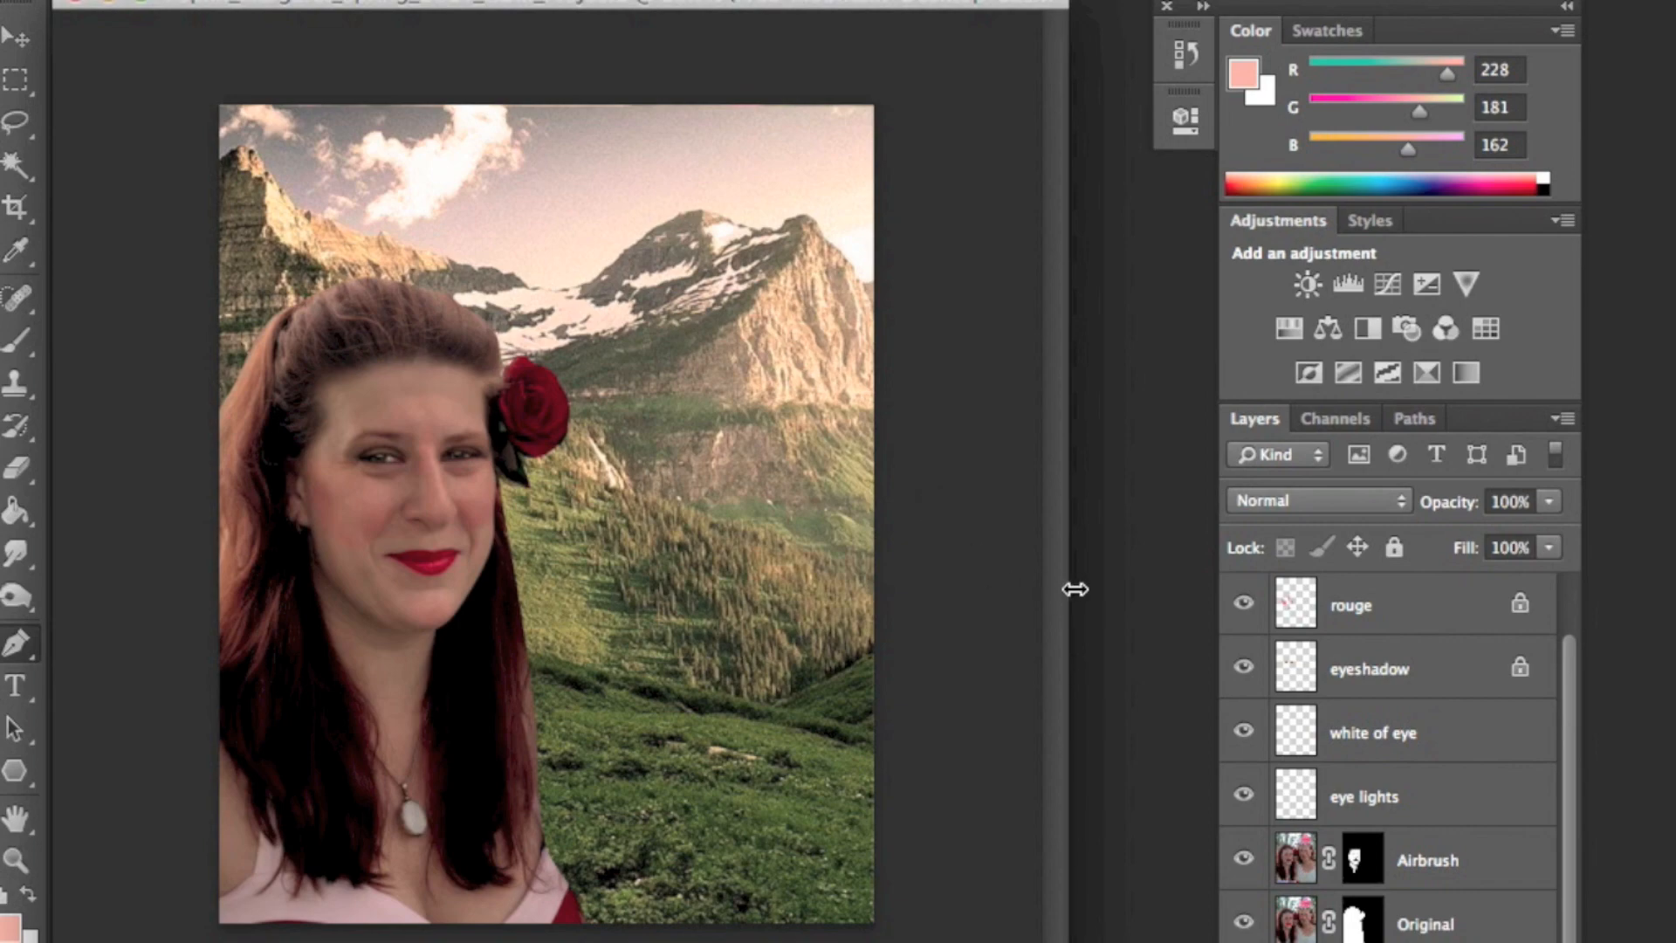
{"action": "right_click", "coordinate": [1388, 939]}
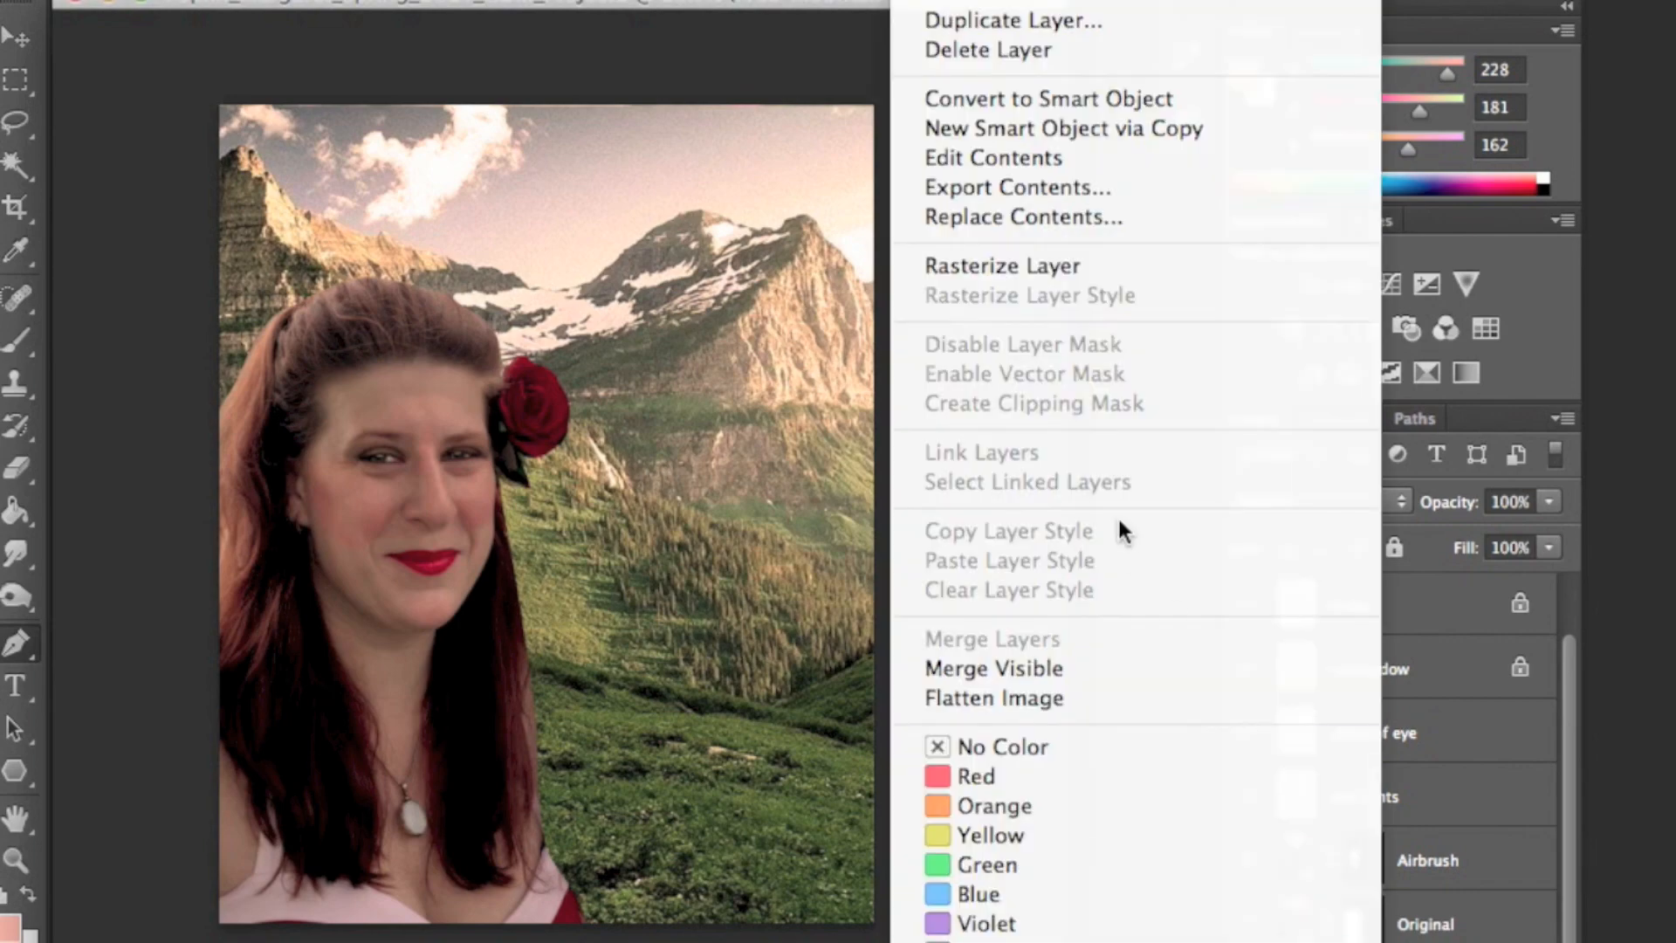
{"action": "left_click", "coordinate": [1039, 267]}
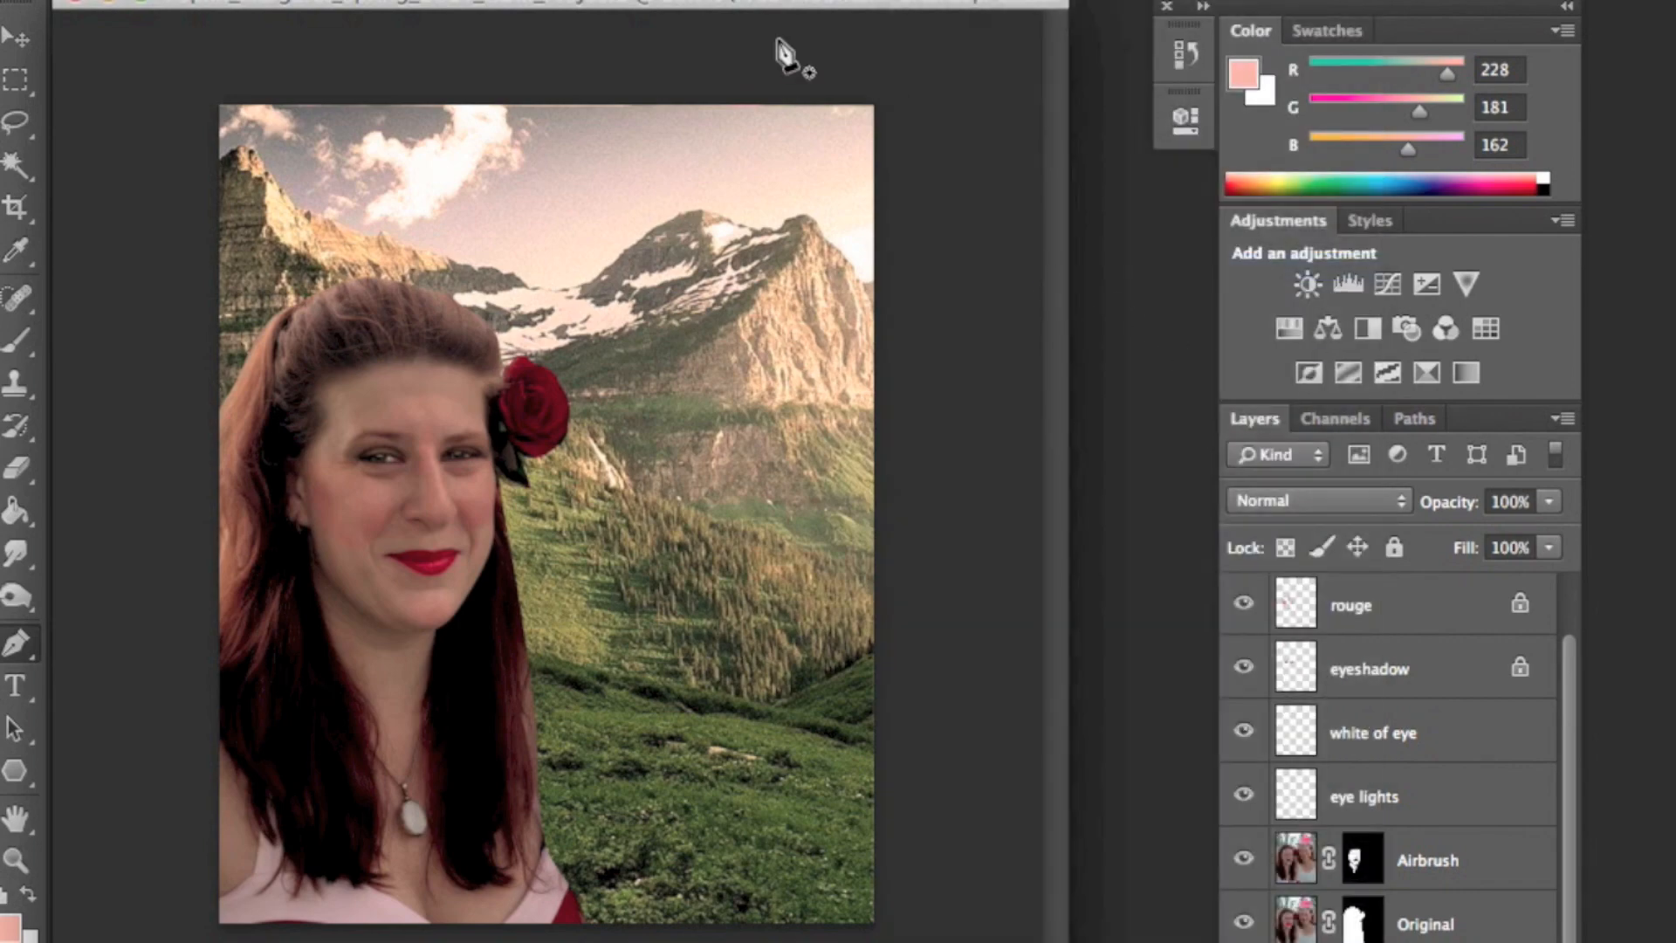
- Select the woman's layer mask, zoom in on her edge, and soften the mask with a 2.4 pixel Gaussian Blur
{"action": "left_click", "coordinate": [1376, 923]}
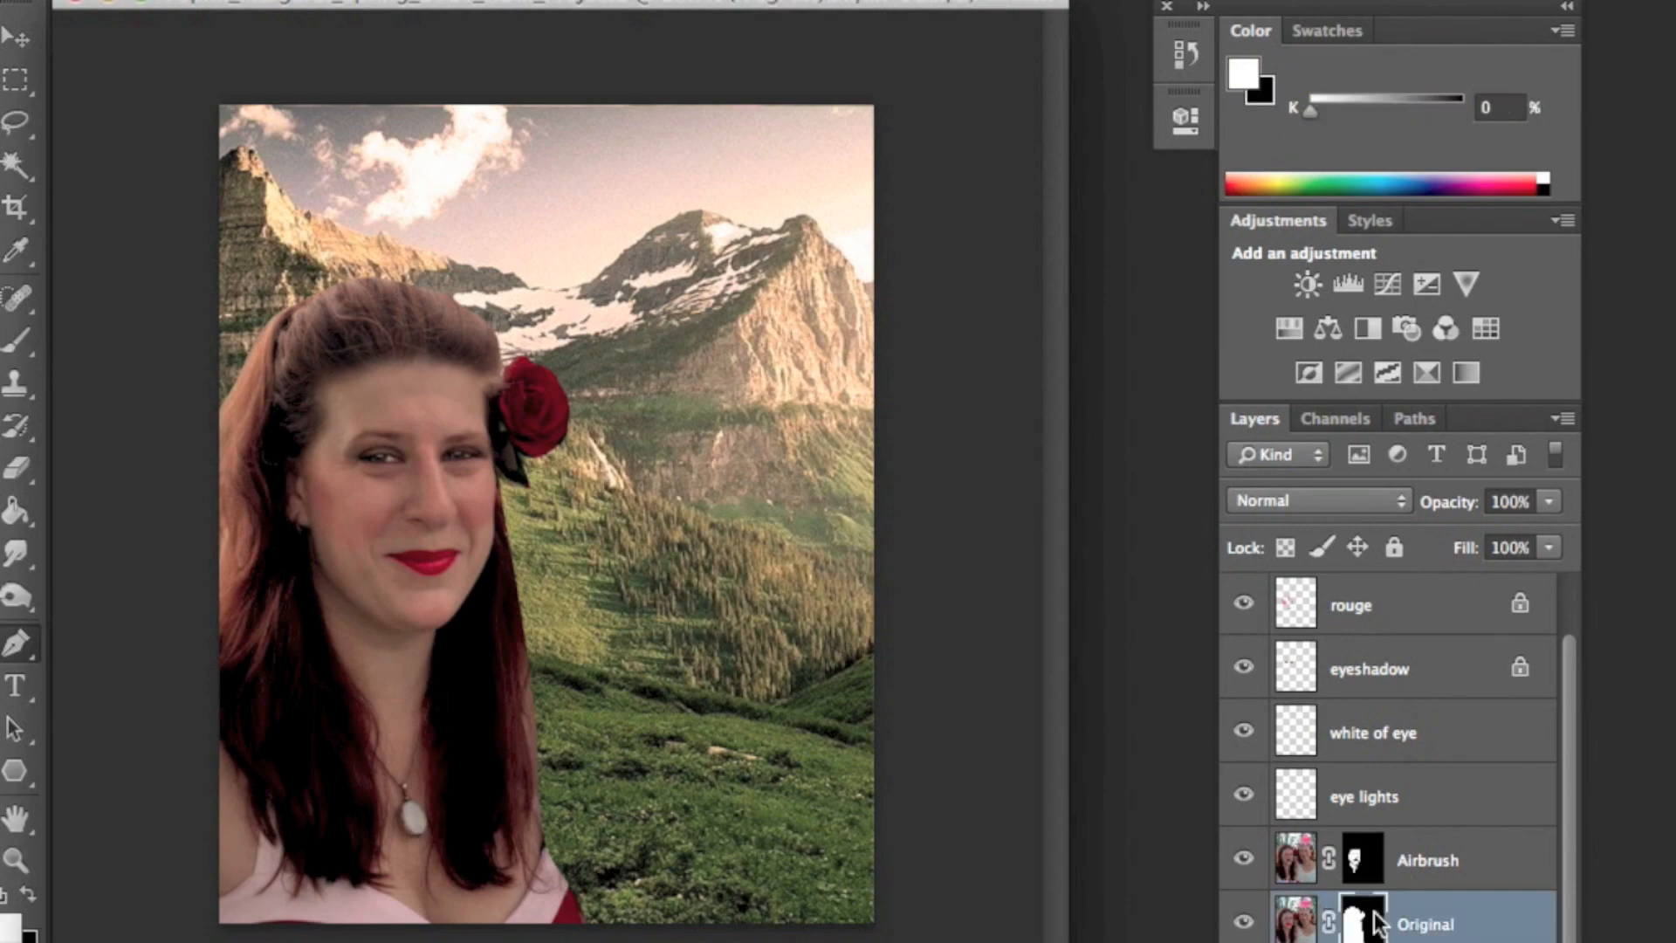
{"action": "left_click", "coordinate": [15, 858]}
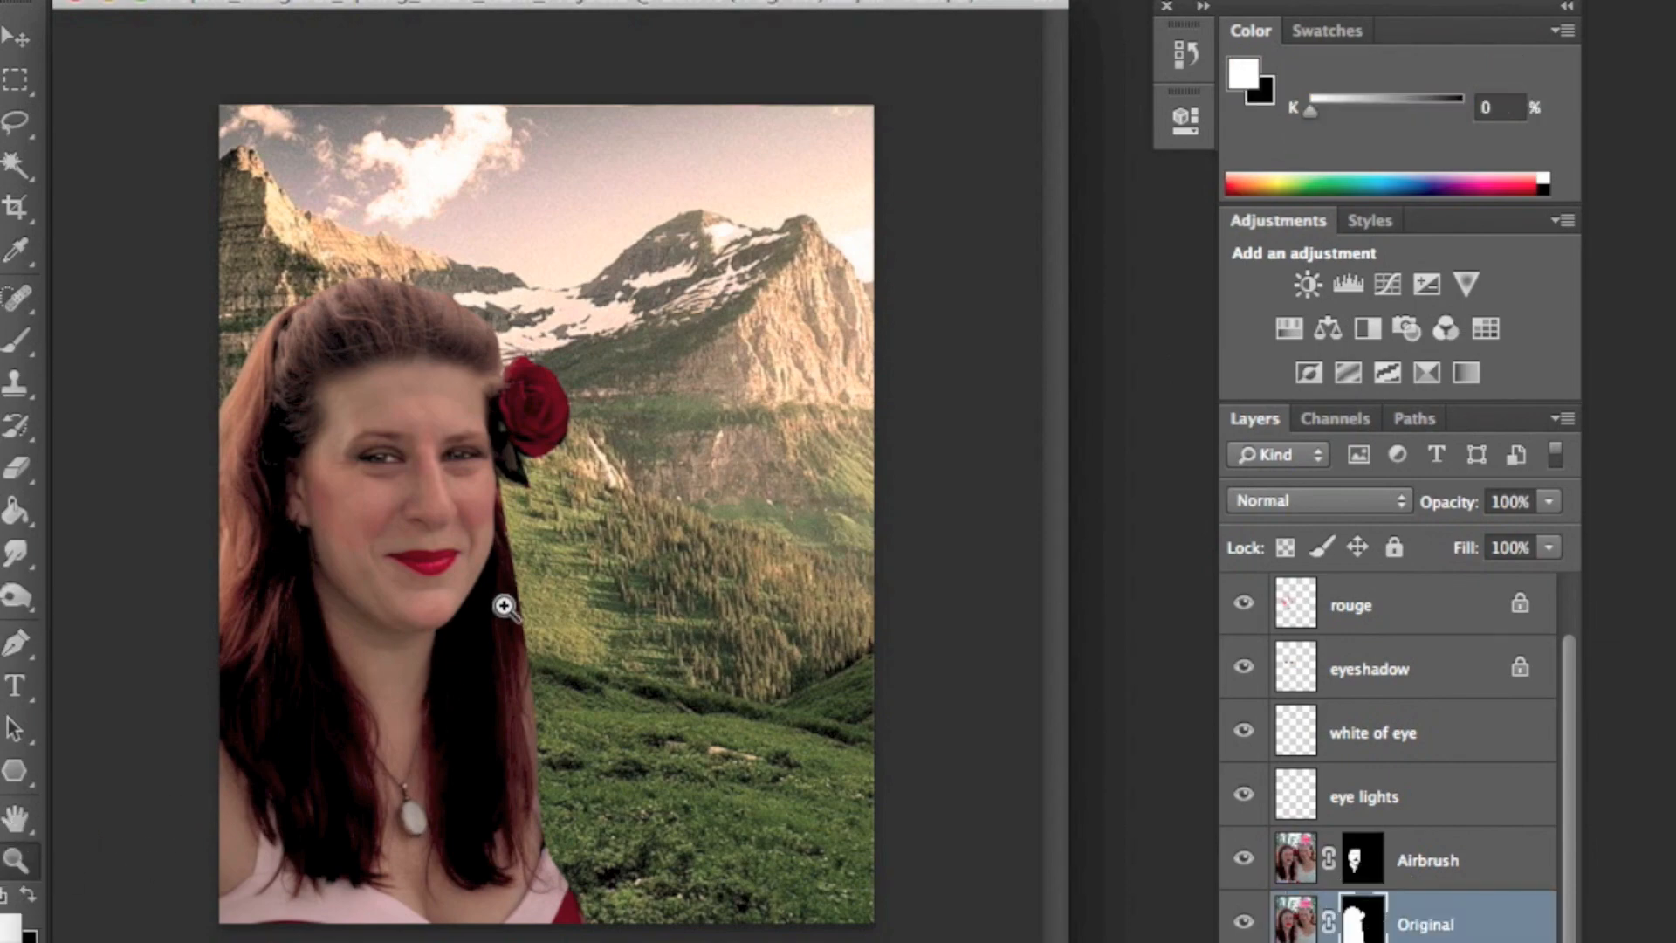
{"action": "left_click", "coordinate": [505, 606]}
{"action": "left_click", "coordinate": [557, 554]}
{"action": "left_click", "coordinate": [644, 527]}
{"action": "left_click", "coordinate": [819, 466]}
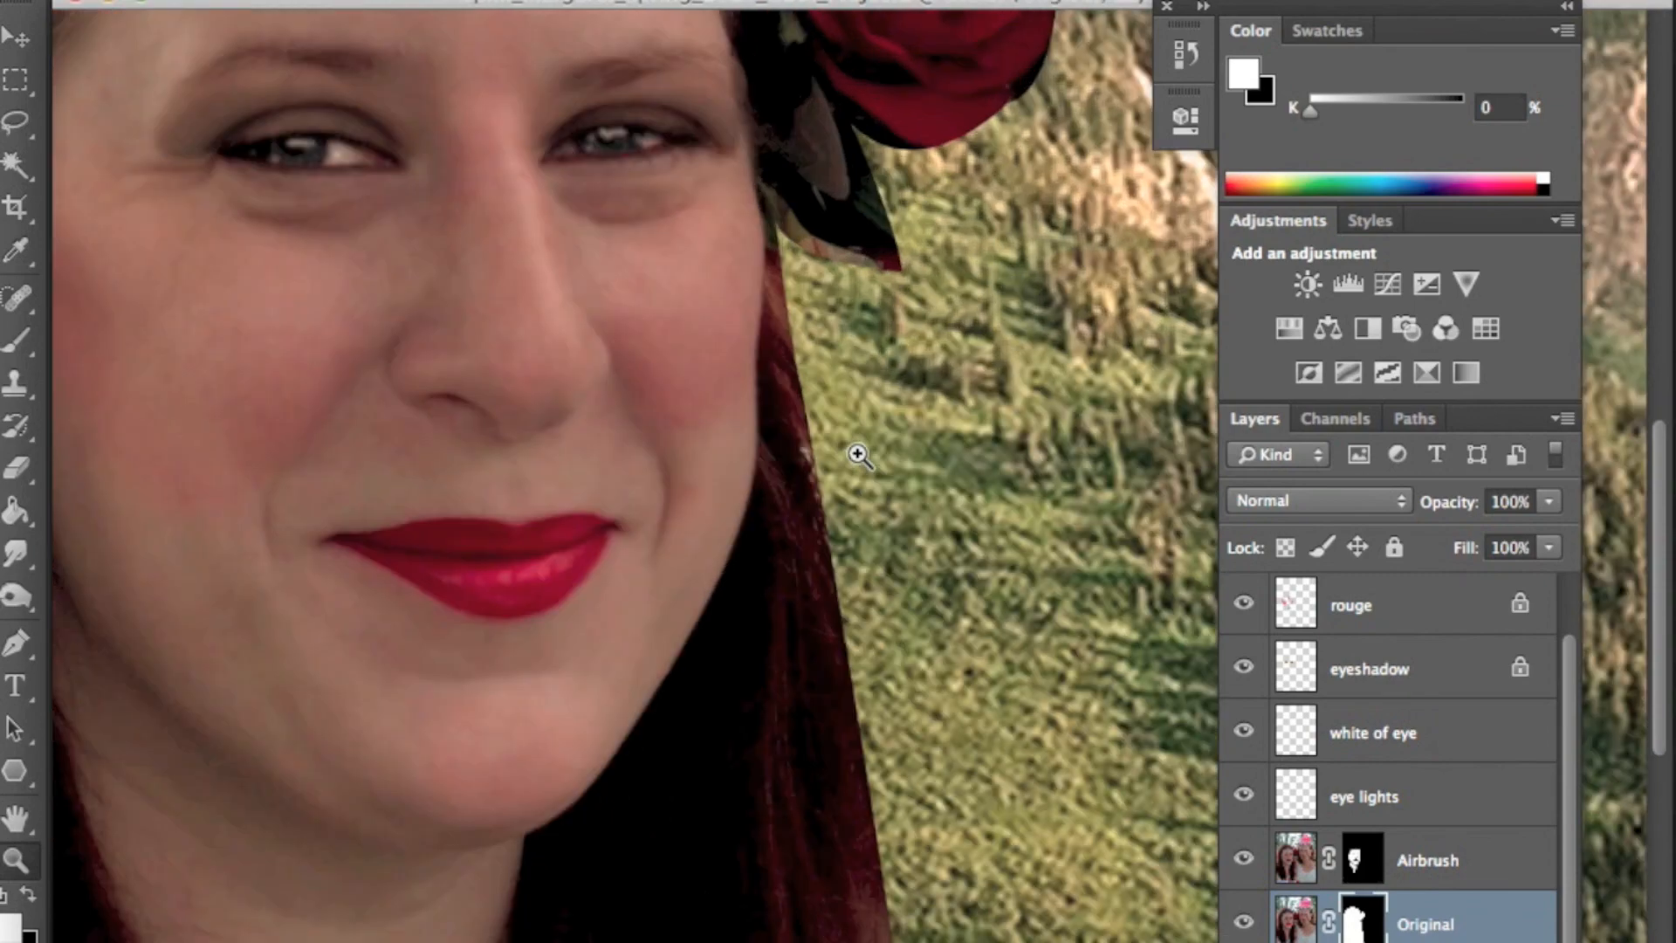
{"action": "scroll", "coordinate": [648, 17], "scroll_direction": "up", "scroll_amount": 1}
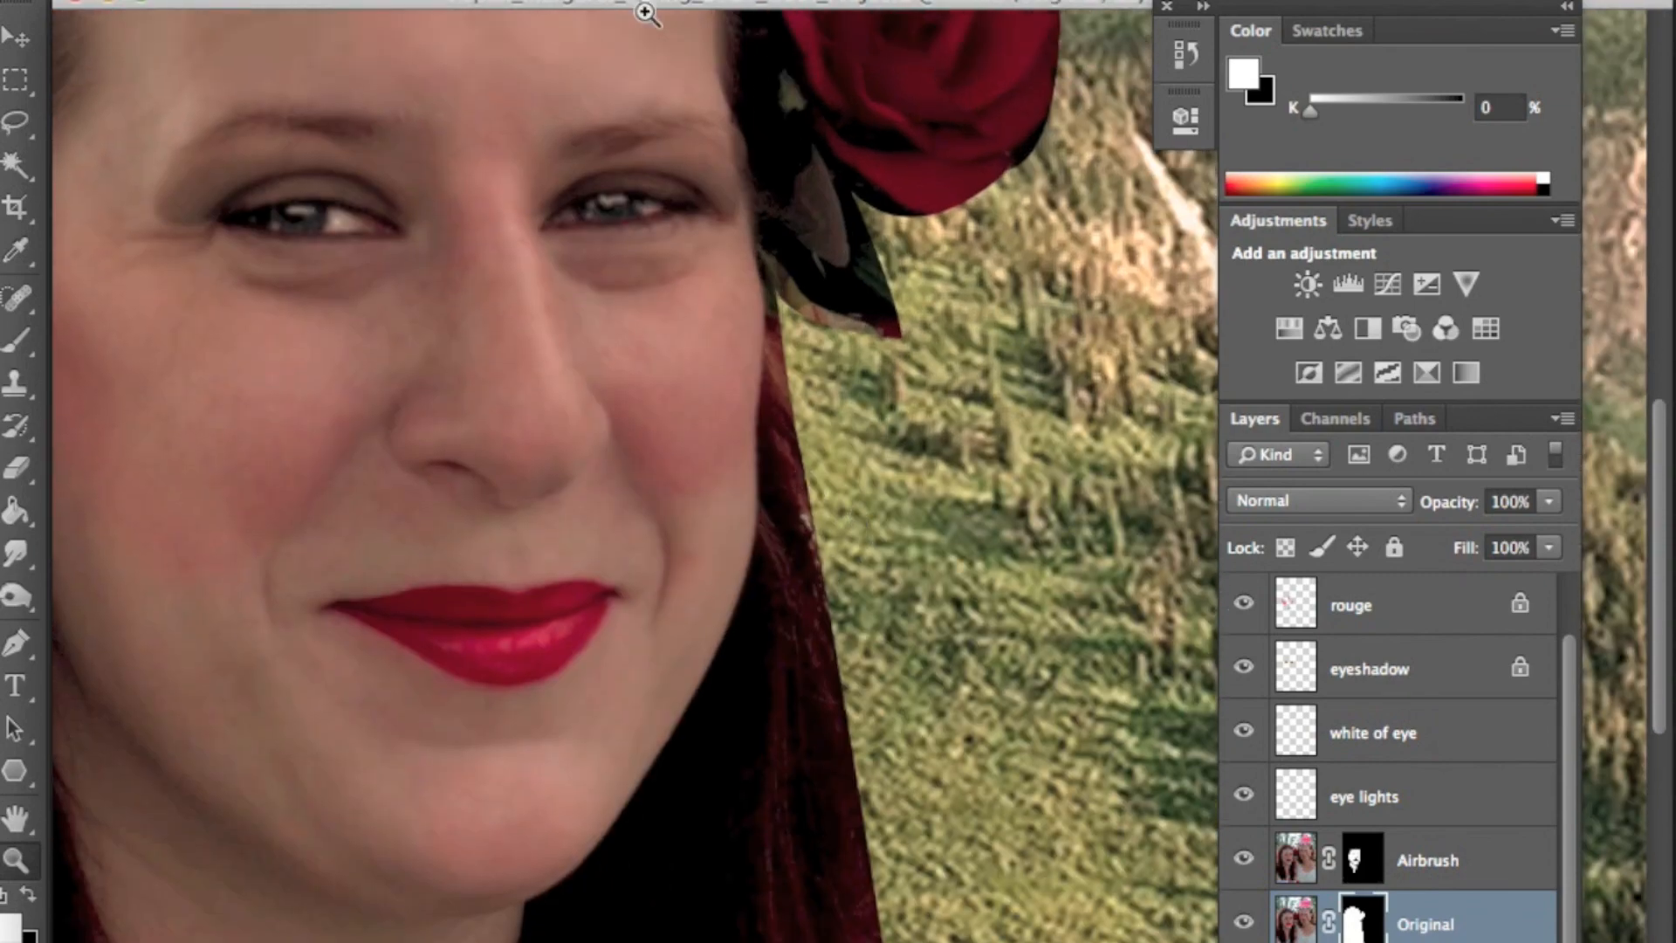
{"action": "scroll", "coordinate": [646, 13], "scroll_direction": "up", "scroll_amount": 2}
{"action": "left_click", "coordinate": [768, 0]}
{"action": "mouse_move", "coordinate": [820, 243]}
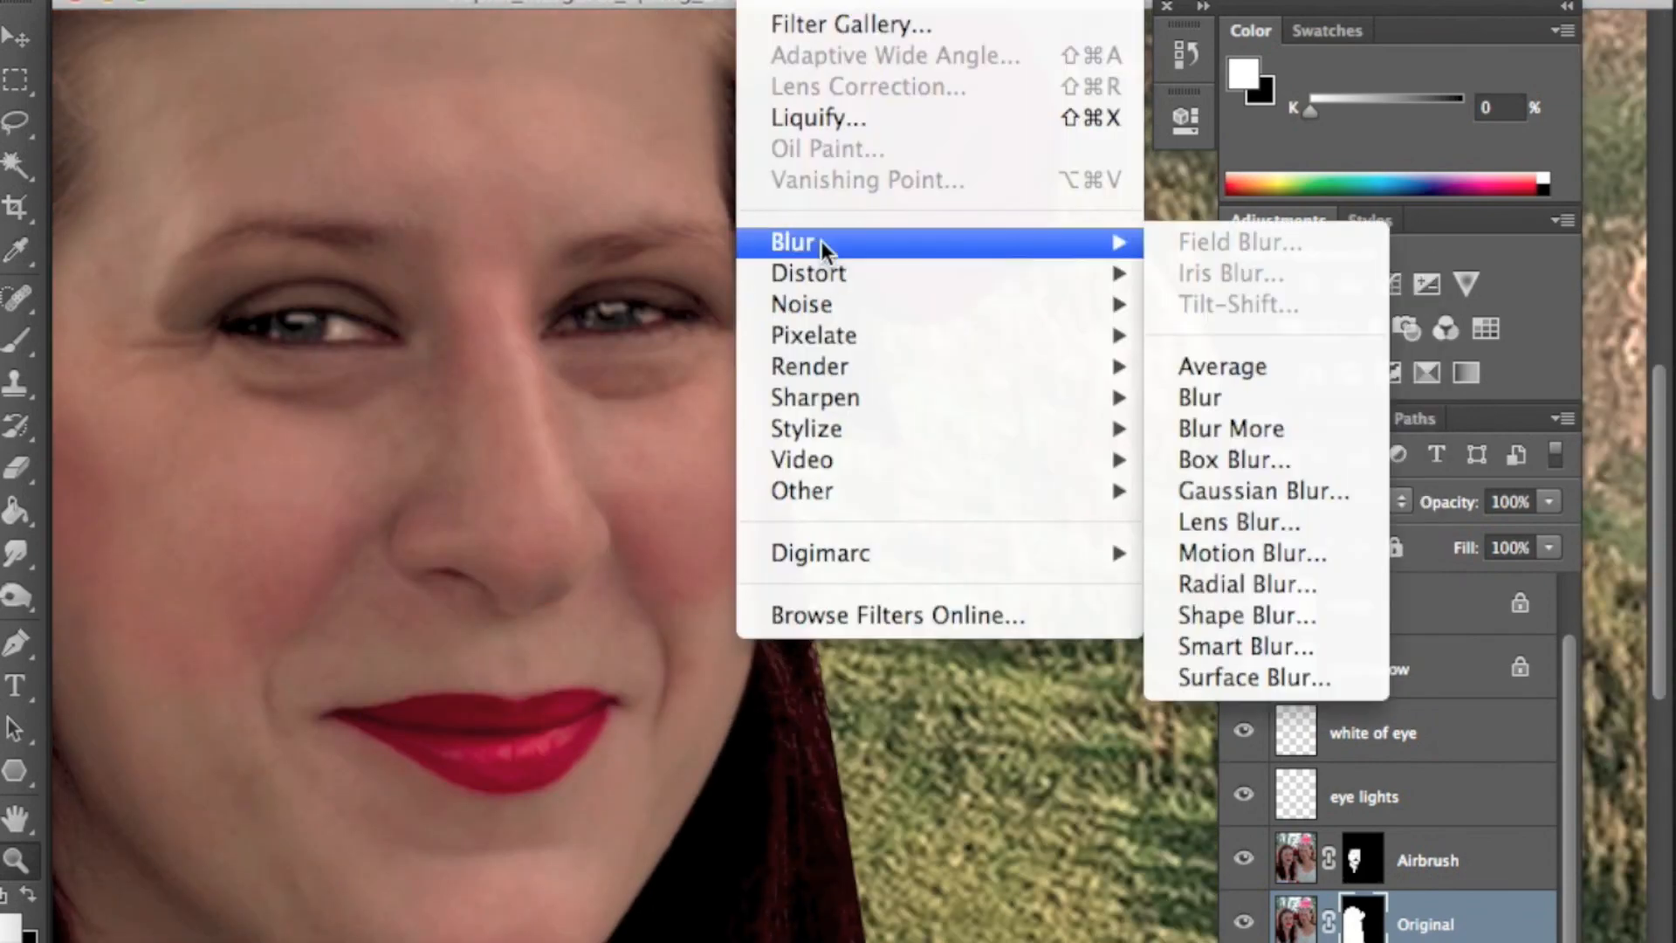
{"action": "left_click", "coordinate": [1263, 490]}
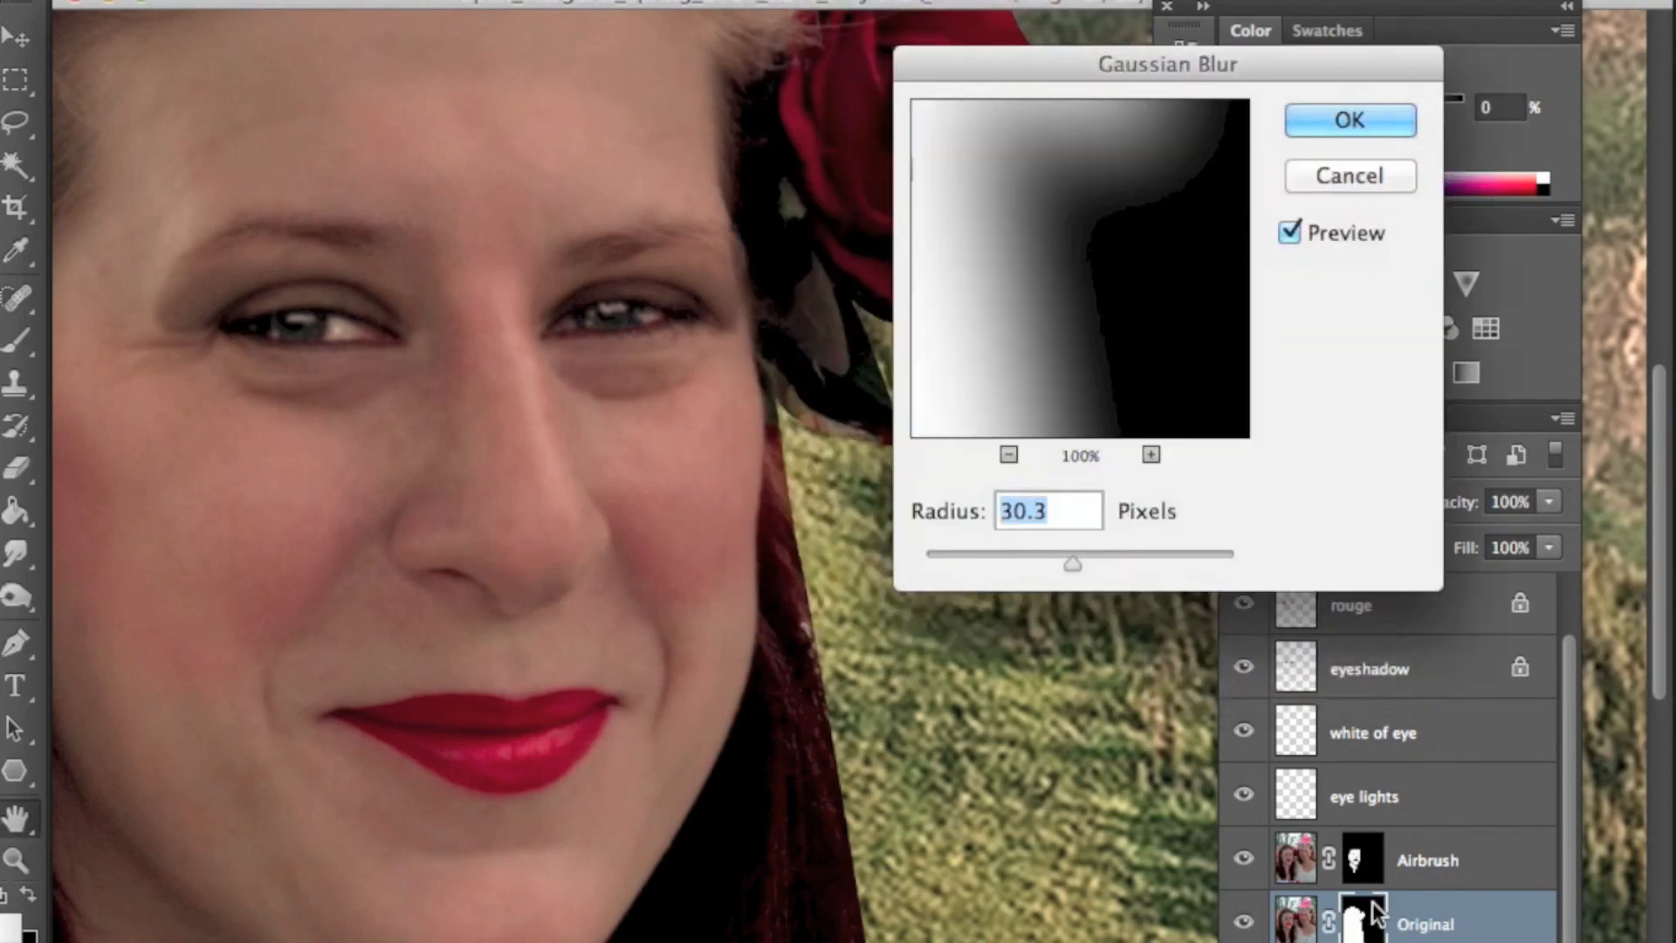
{"action": "left_click", "coordinate": [993, 563]}
{"action": "left_click_drag", "start_coordinate": [1017, 67], "coordinate": [1284, 134]}
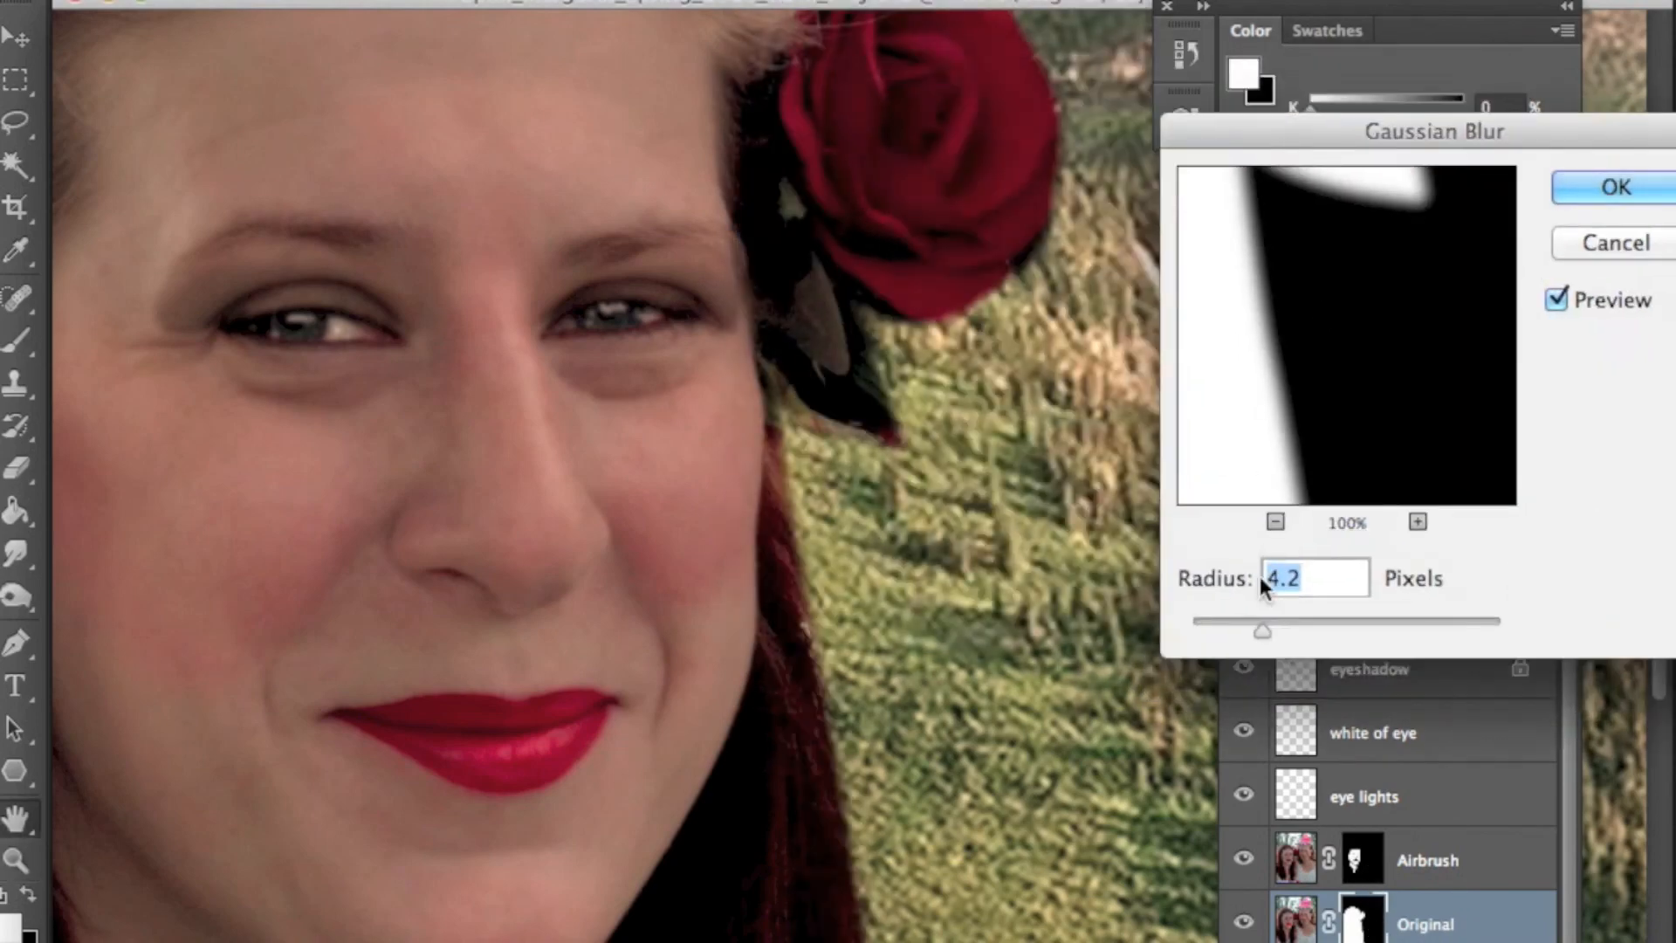
{"action": "left_click", "coordinate": [1222, 631]}
{"action": "left_click_drag", "start_coordinate": [1220, 630], "coordinate": [1232, 630]}
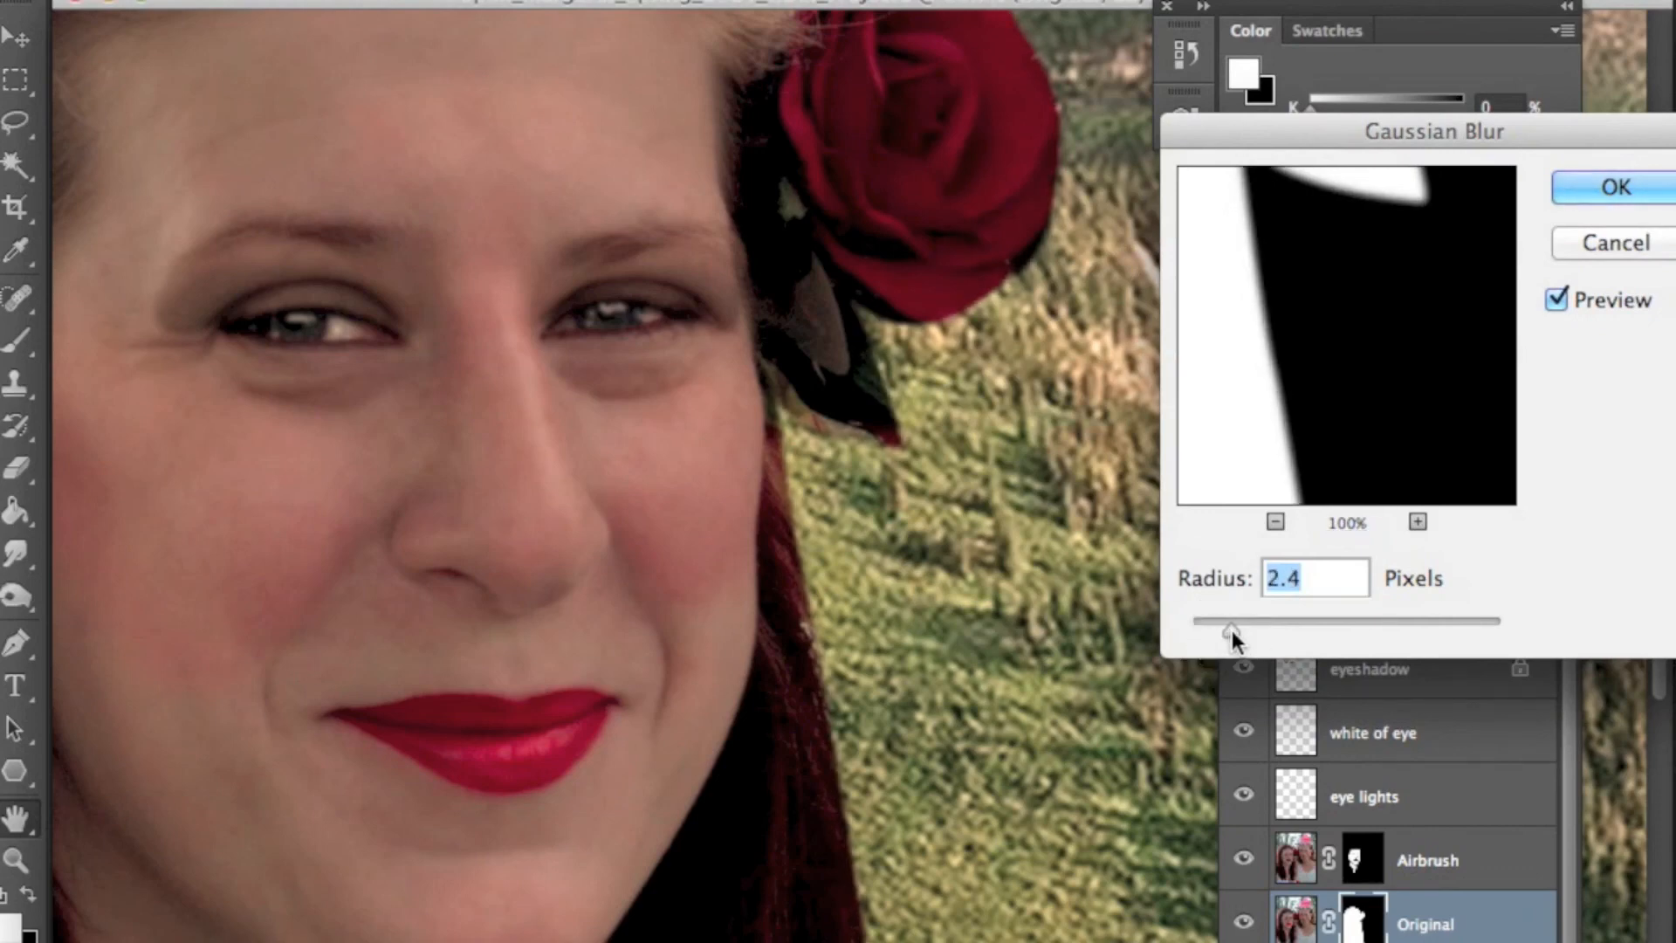
{"action": "left_click", "coordinate": [1602, 186]}
- Scroll along the woman's outline to inspect the softened mask edges against the background
{"action": "scroll", "coordinate": [956, 520], "scroll_direction": "up", "scroll_amount": 10}
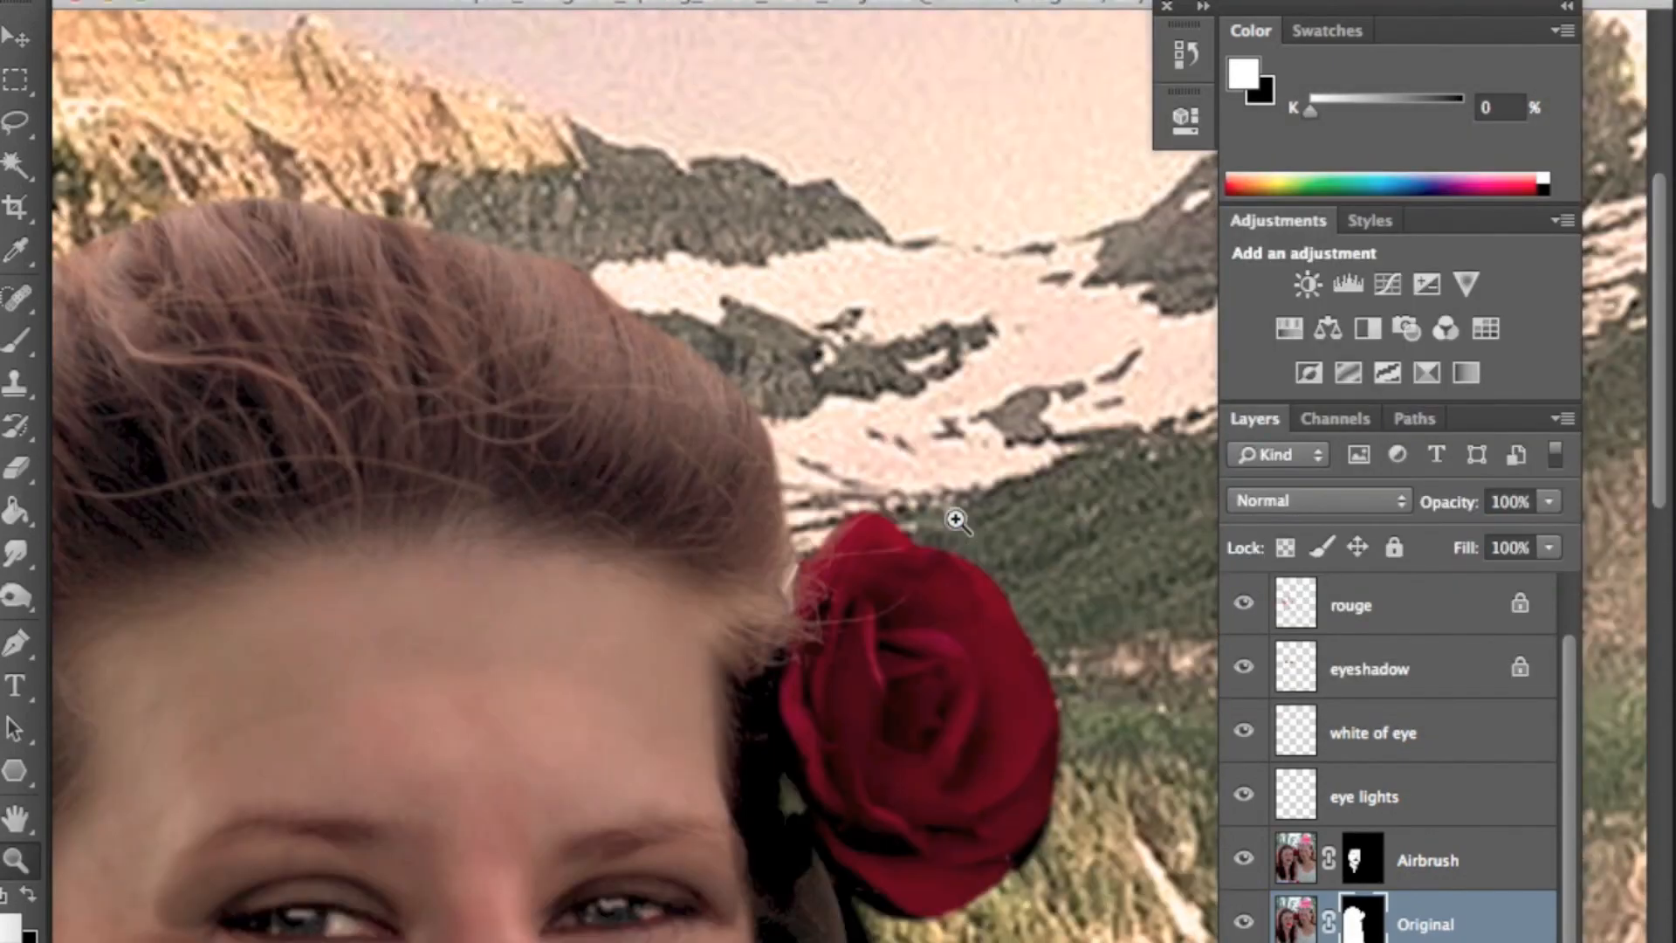
{"action": "scroll", "coordinate": [957, 520], "scroll_direction": "down", "scroll_amount": 20}
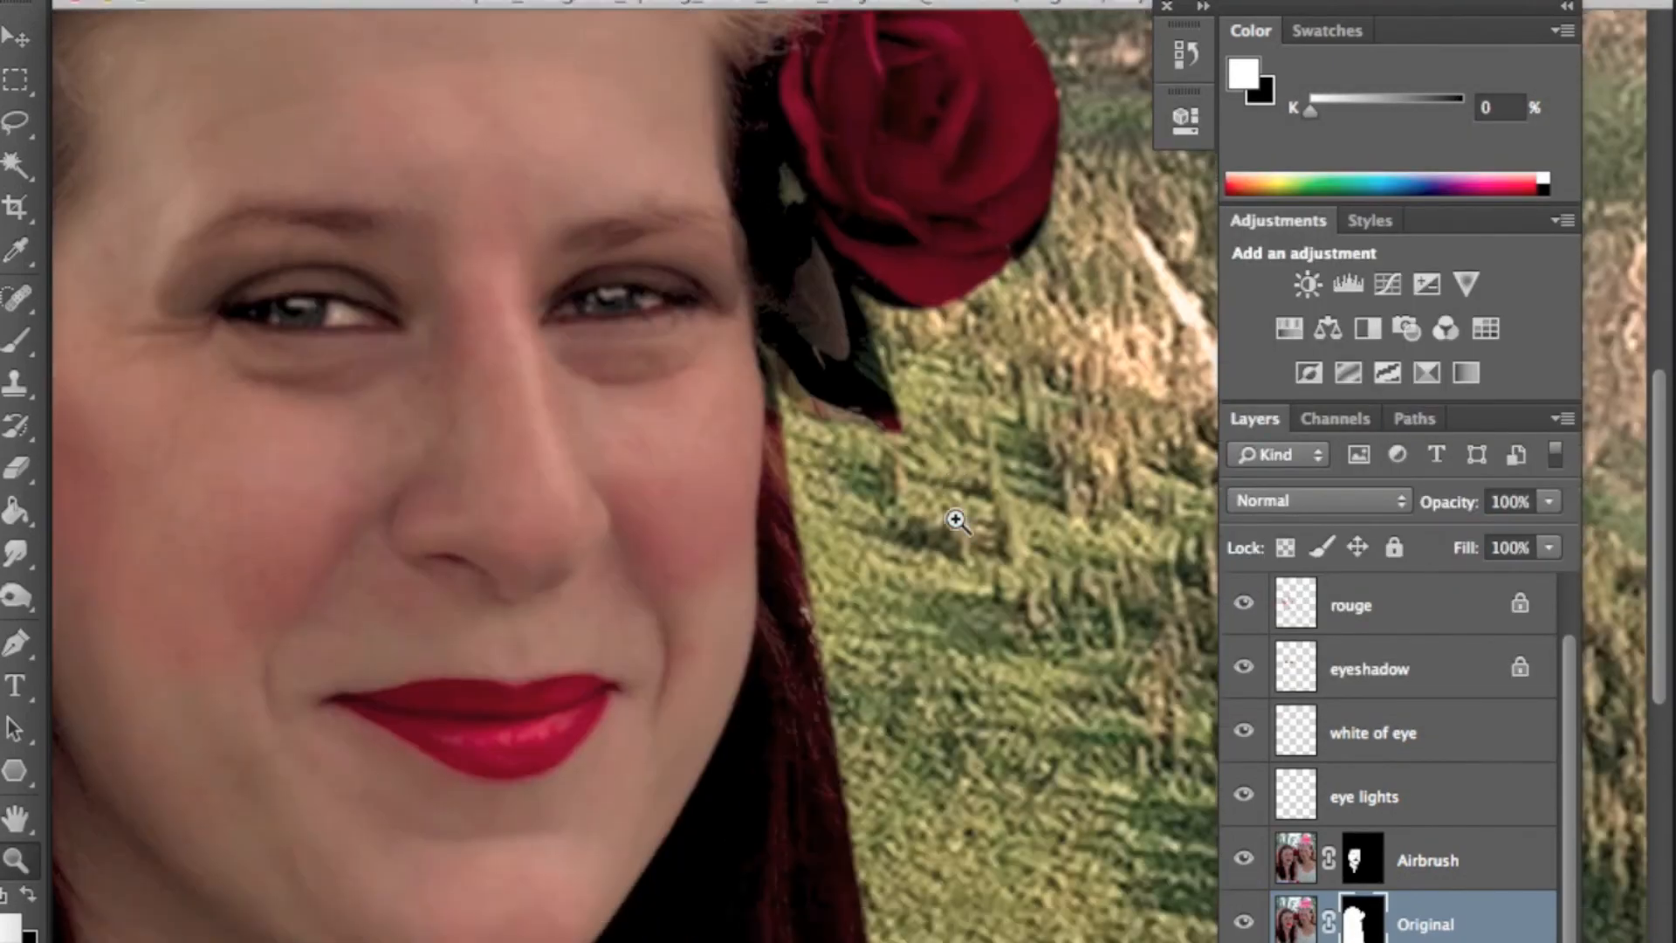
{"action": "scroll", "coordinate": [956, 520], "scroll_direction": "down", "scroll_amount": 4}
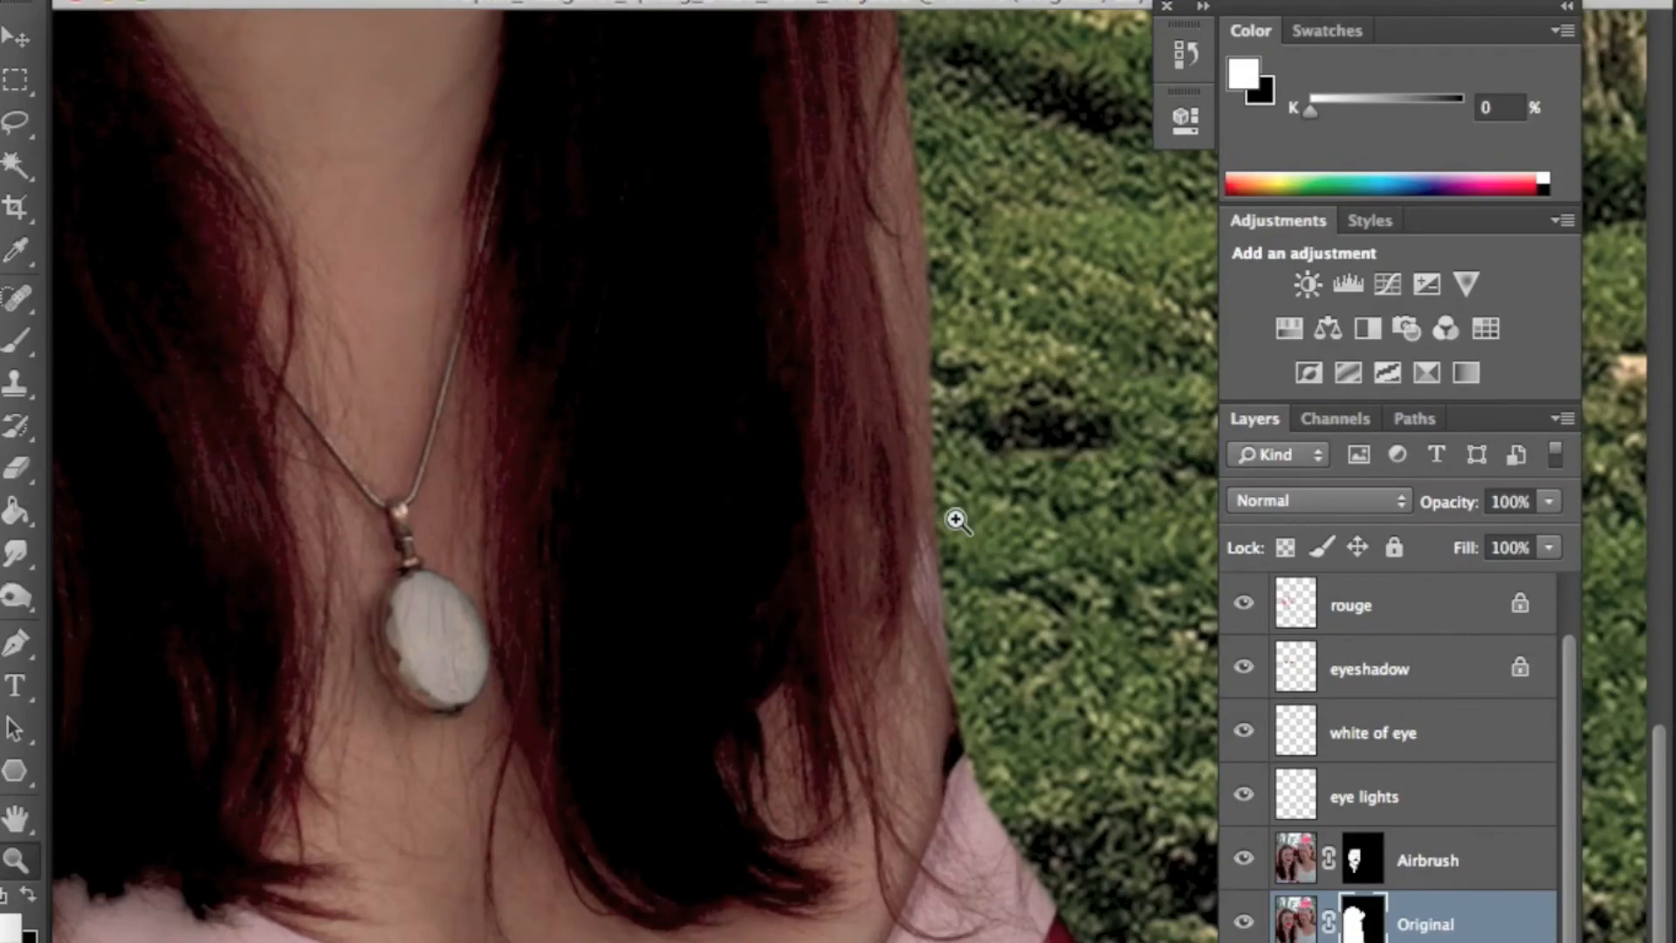
- Fit the canvas in view and add a Curves adjustment layer, pulling the midpoint of the curve down to darken the image
{"action": "key", "text": "super+0"}
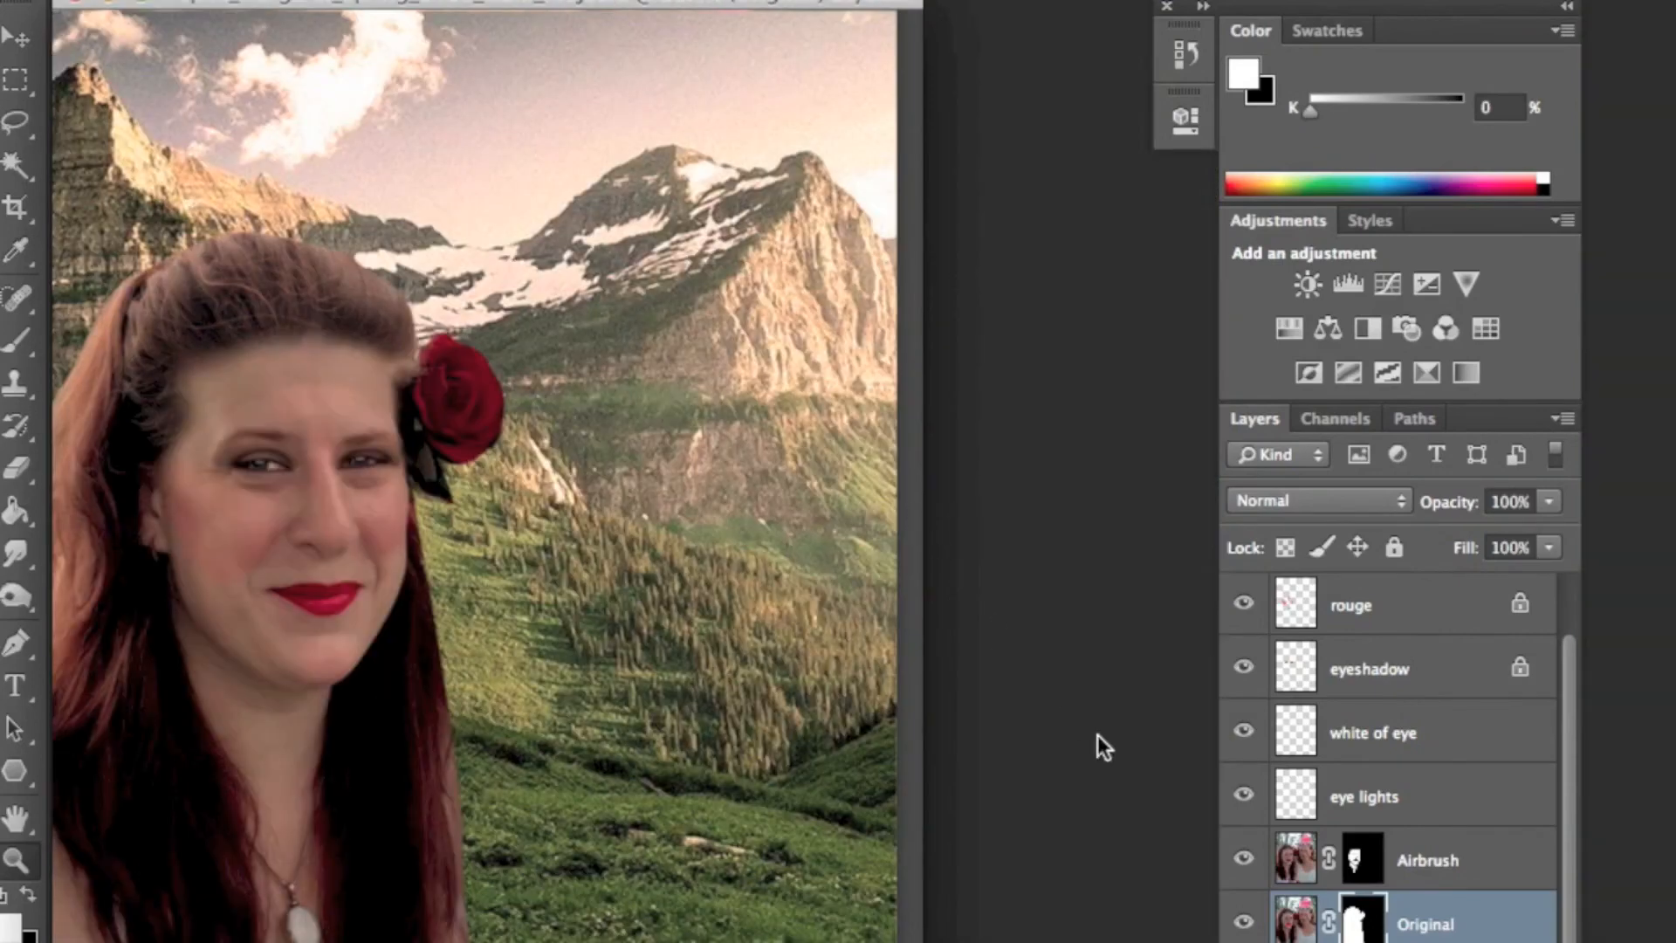
{"action": "left_click", "coordinate": [1431, 941]}
{"action": "left_click", "coordinate": [1400, 941]}
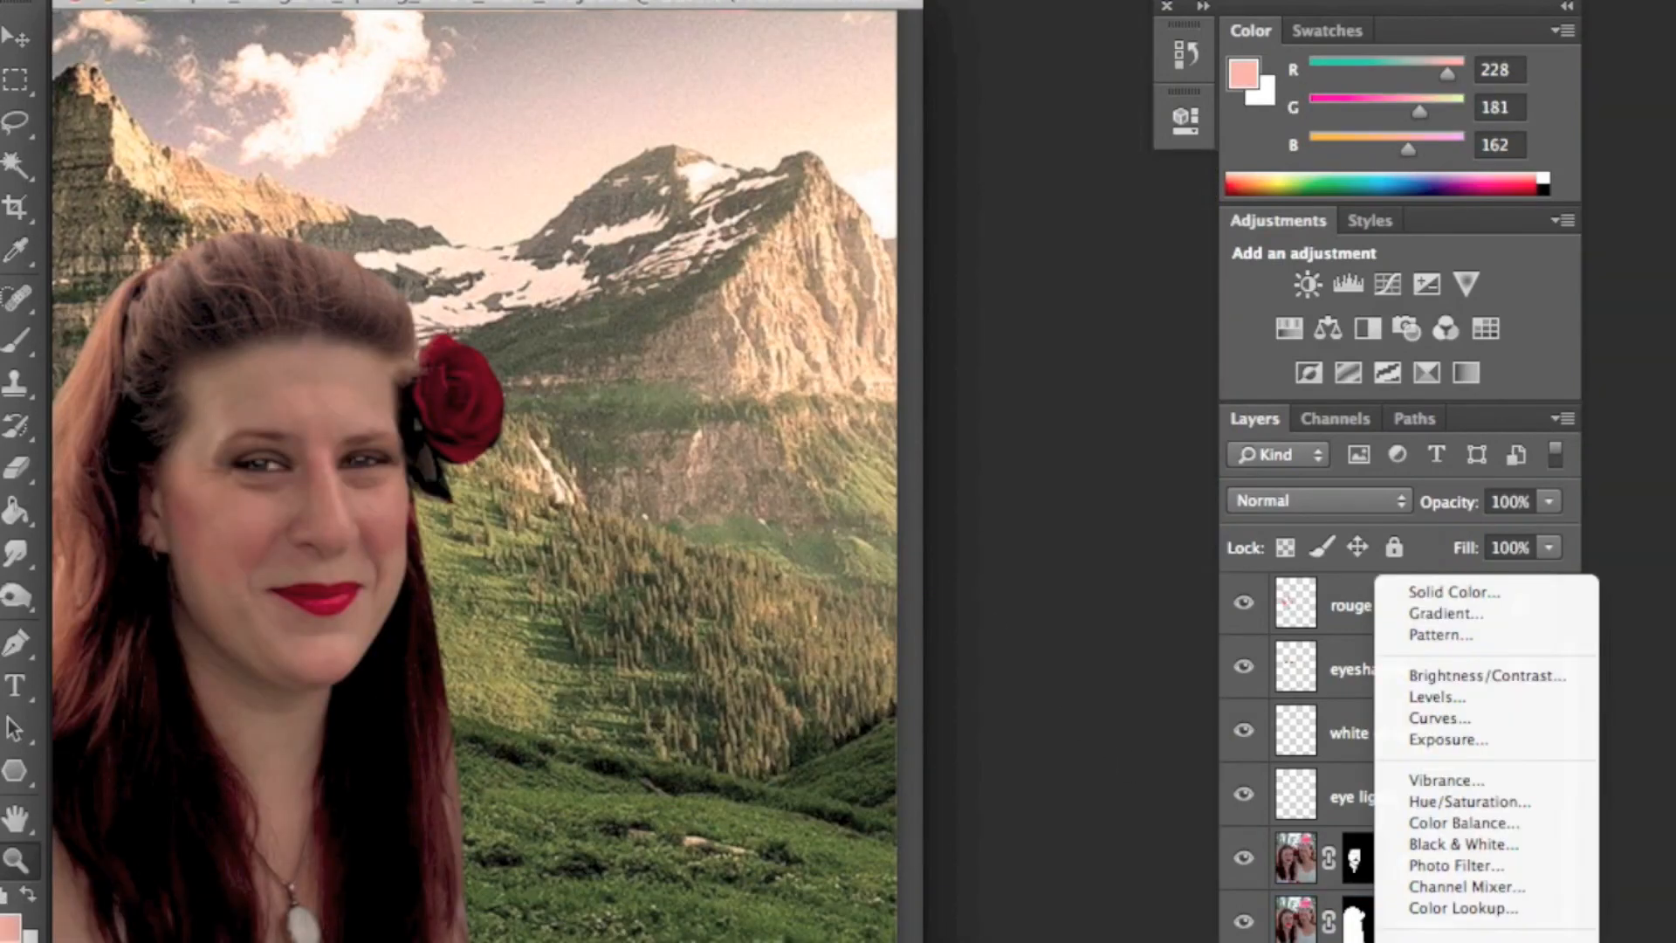
{"action": "left_click", "coordinate": [1445, 717]}
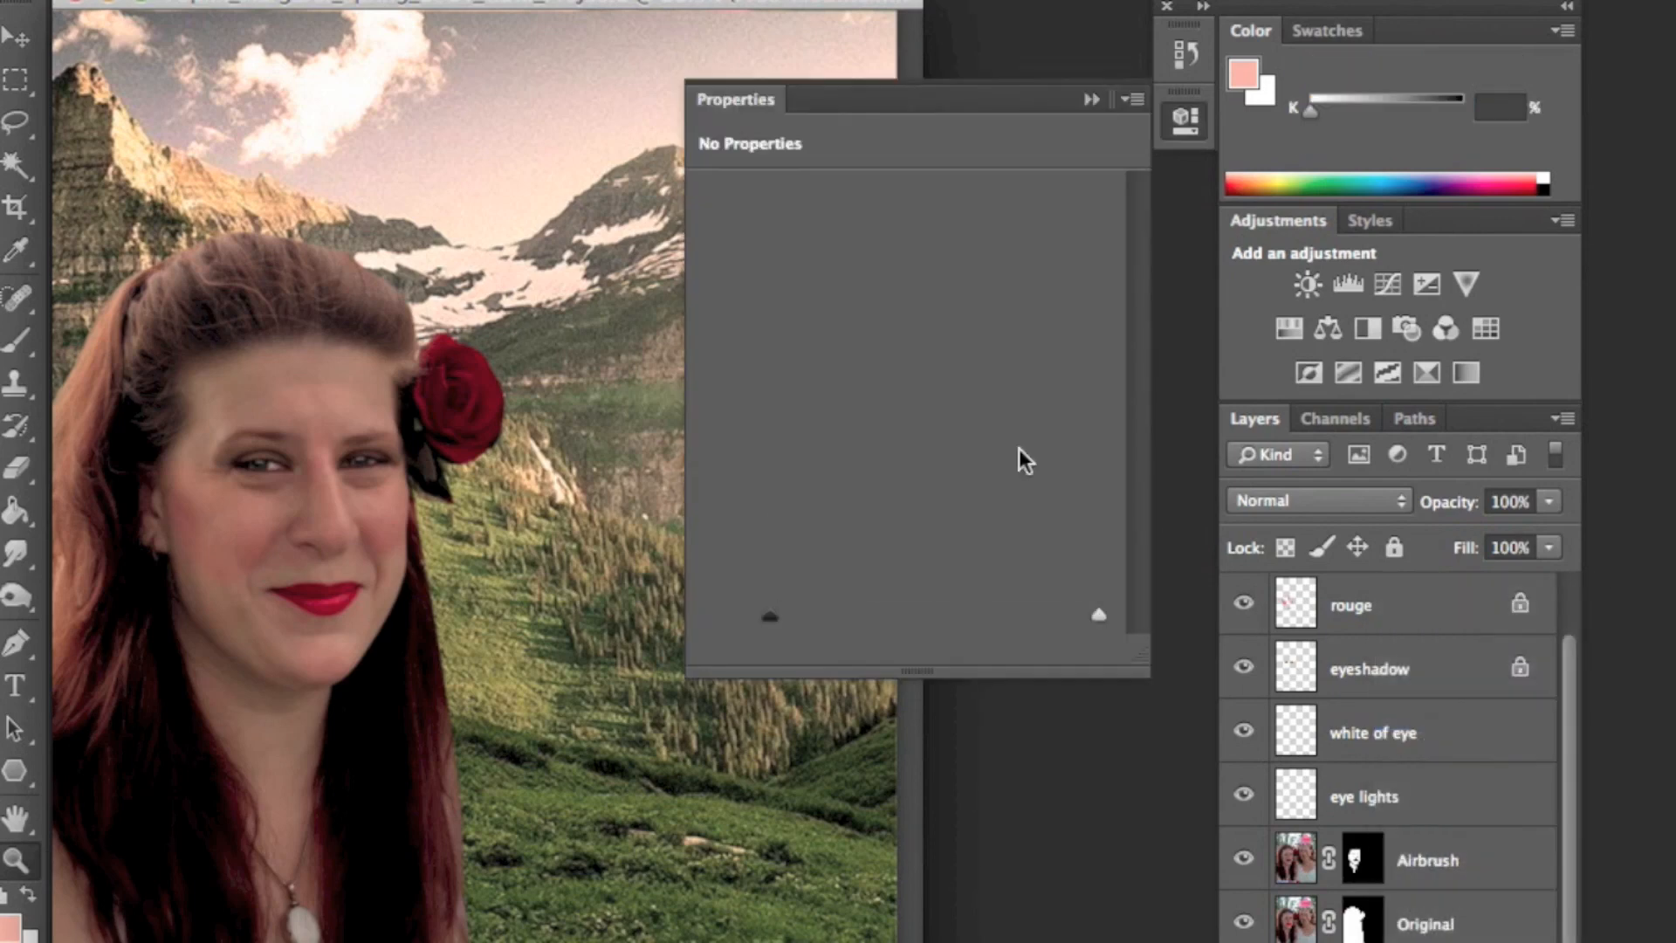
{"action": "left_click_drag", "start_coordinate": [935, 433], "coordinate": [957, 458]}
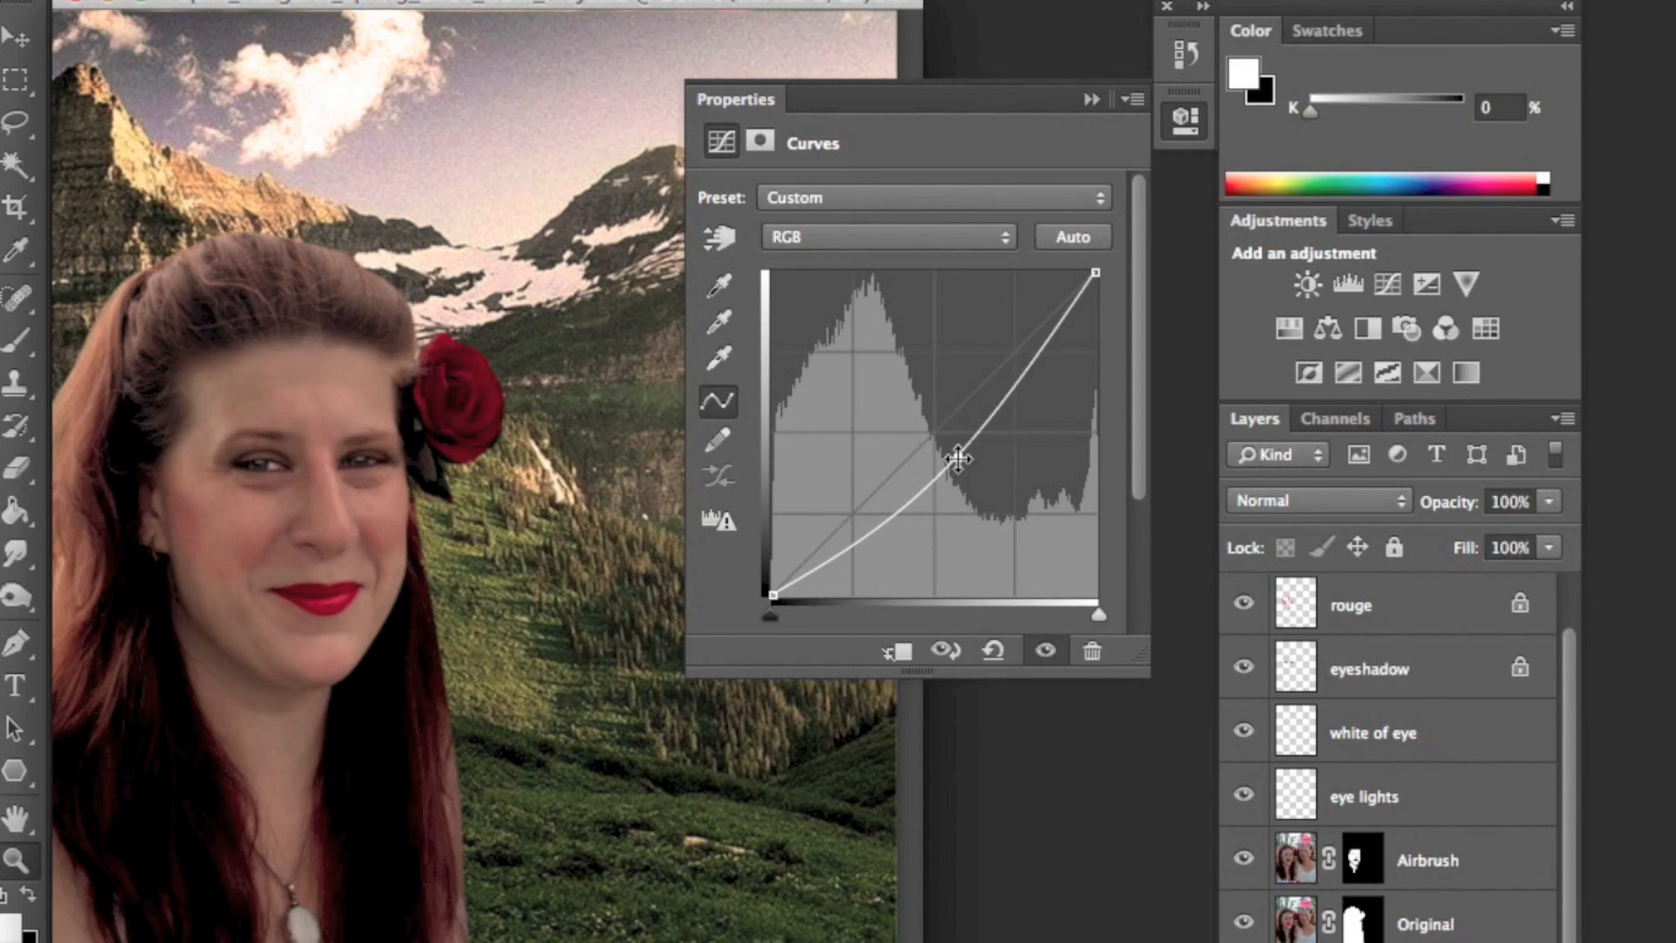
{"action": "left_click", "coordinate": [958, 459]}
{"action": "left_click_drag", "start_coordinate": [957, 457], "coordinate": [940, 475]}
- Add a Hue/Saturation adjustment layer with Saturation -41, Lightness -12 and Hue -39, then collapse its properties
{"action": "left_click", "coordinate": [1389, 941]}
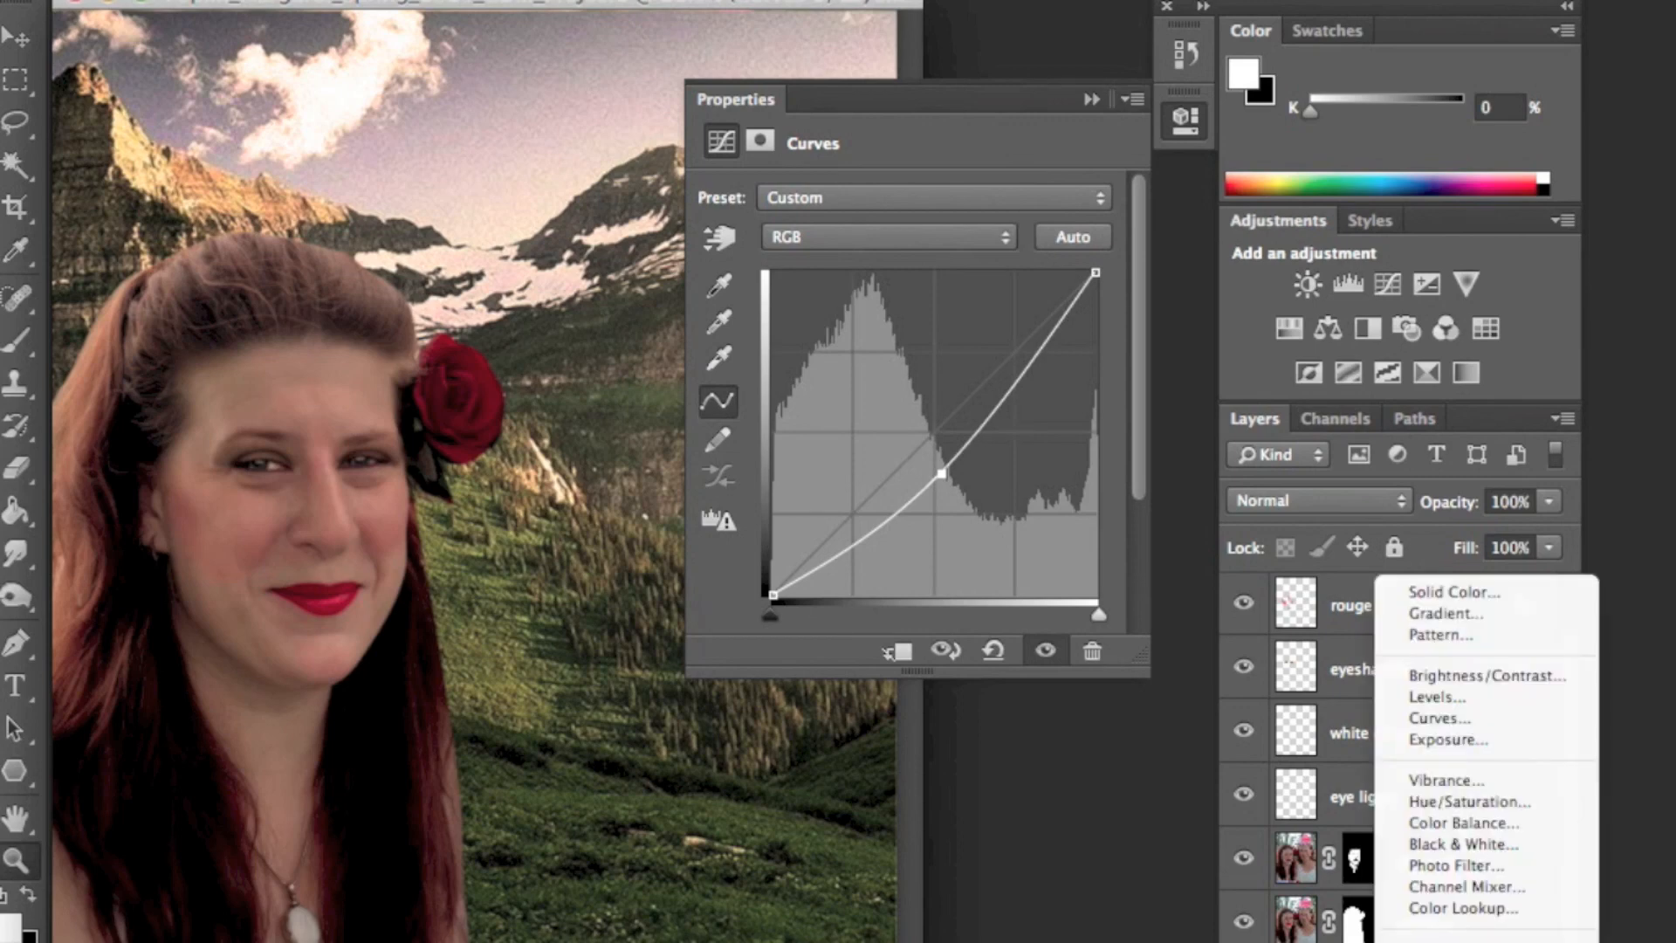
{"action": "left_click", "coordinate": [1483, 800]}
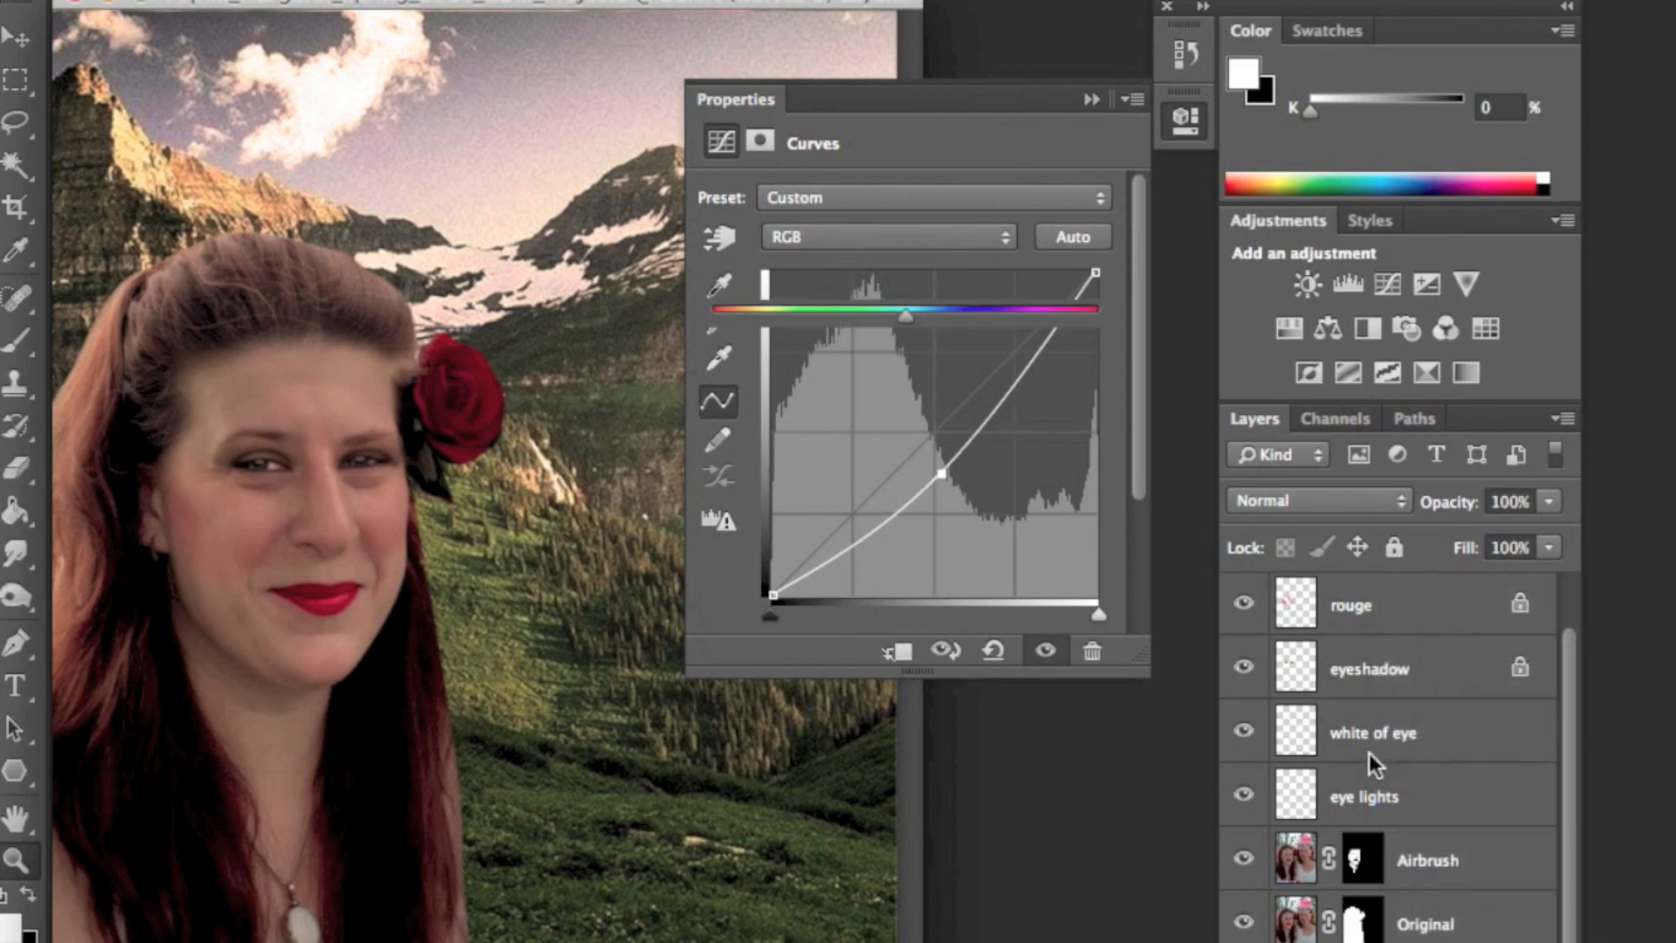
{"action": "left_click_drag", "start_coordinate": [905, 382], "coordinate": [825, 387]}
{"action": "mouse_move", "coordinate": [905, 445]}
{"action": "left_mouse_down"}
{"action": "mouse_move", "coordinate": [862, 450]}
{"action": "mouse_move", "coordinate": [883, 452]}
{"action": "left_mouse_up"}
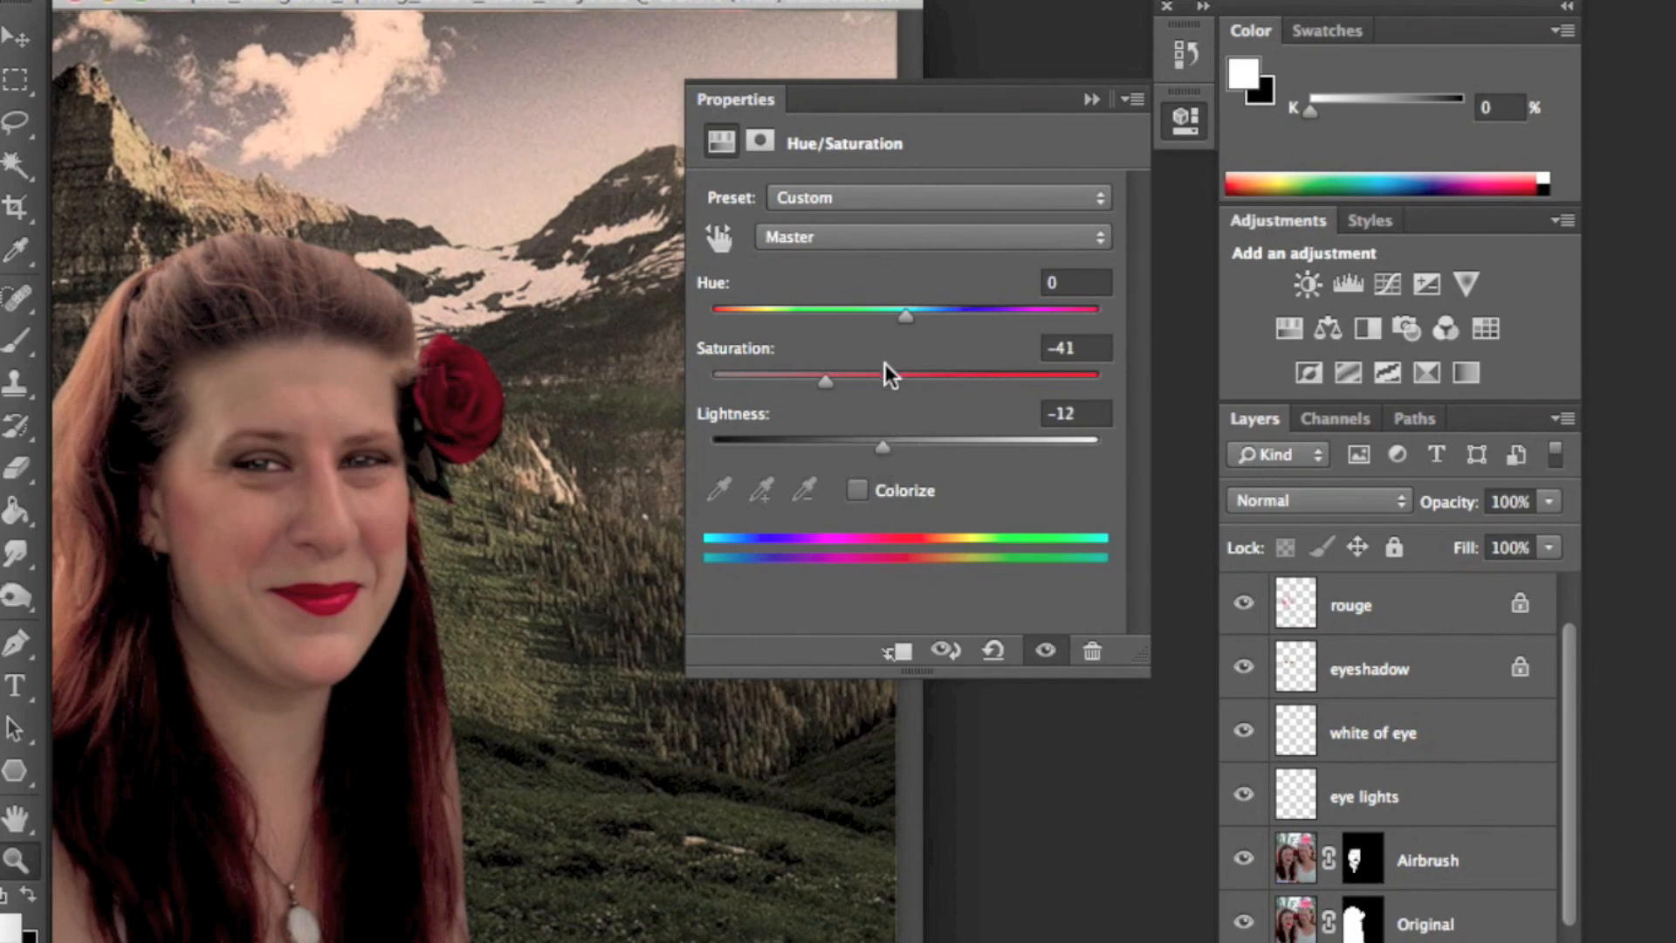
{"action": "left_click_drag", "start_coordinate": [907, 329], "coordinate": [831, 336]}
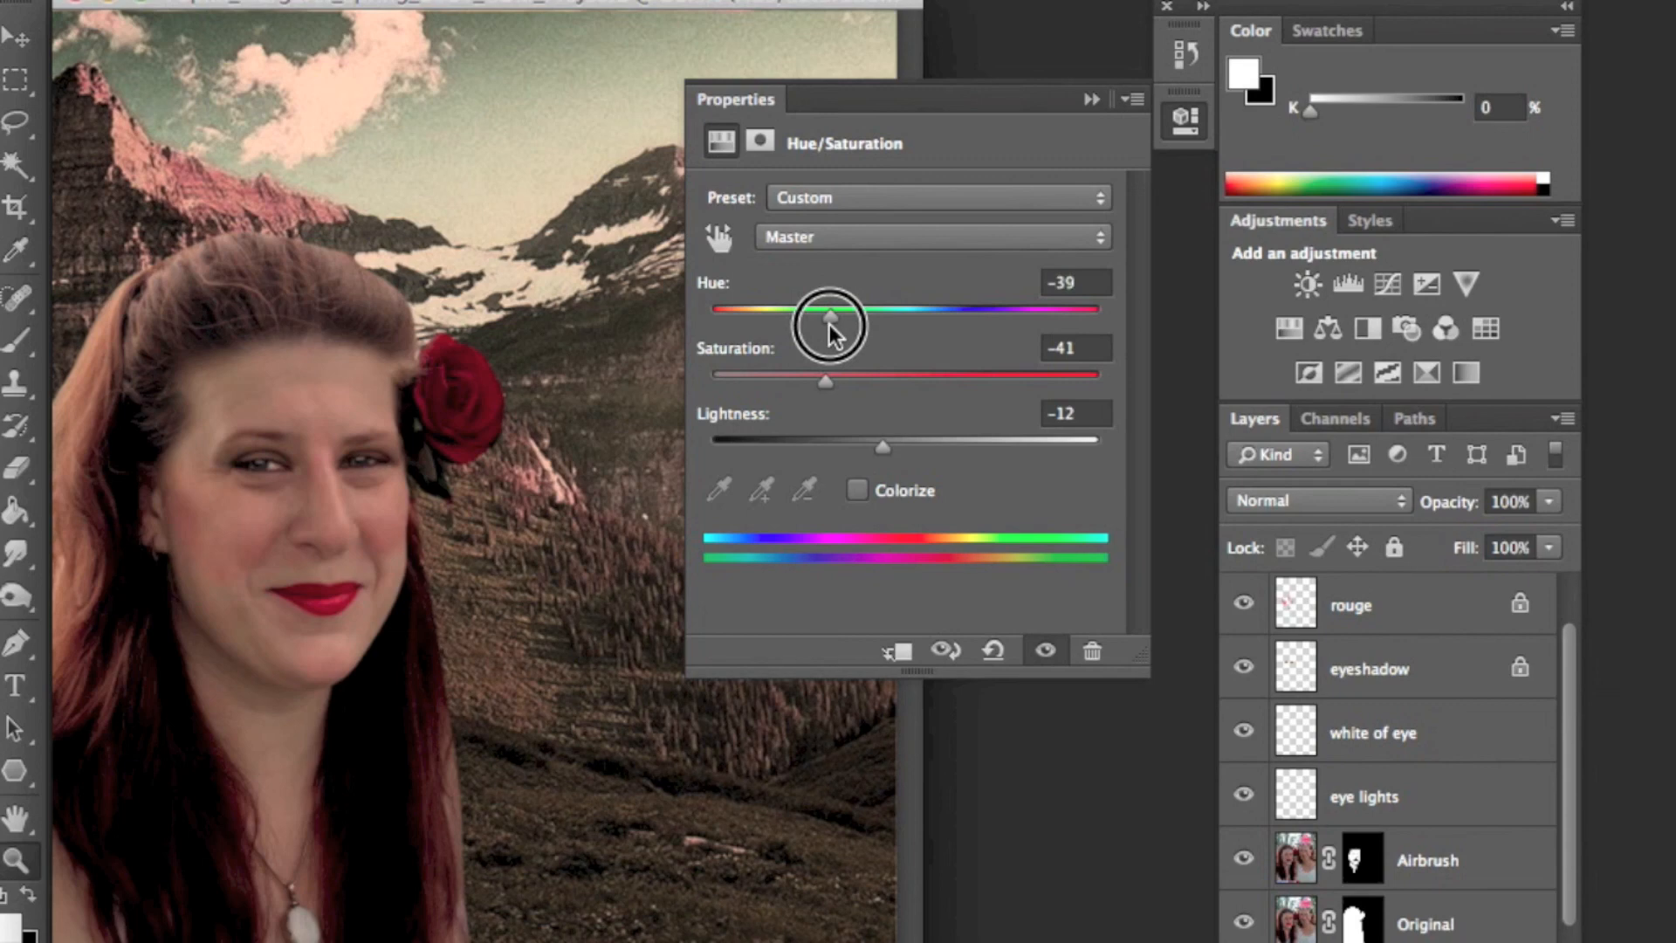
{"action": "left_click", "coordinate": [1091, 100]}
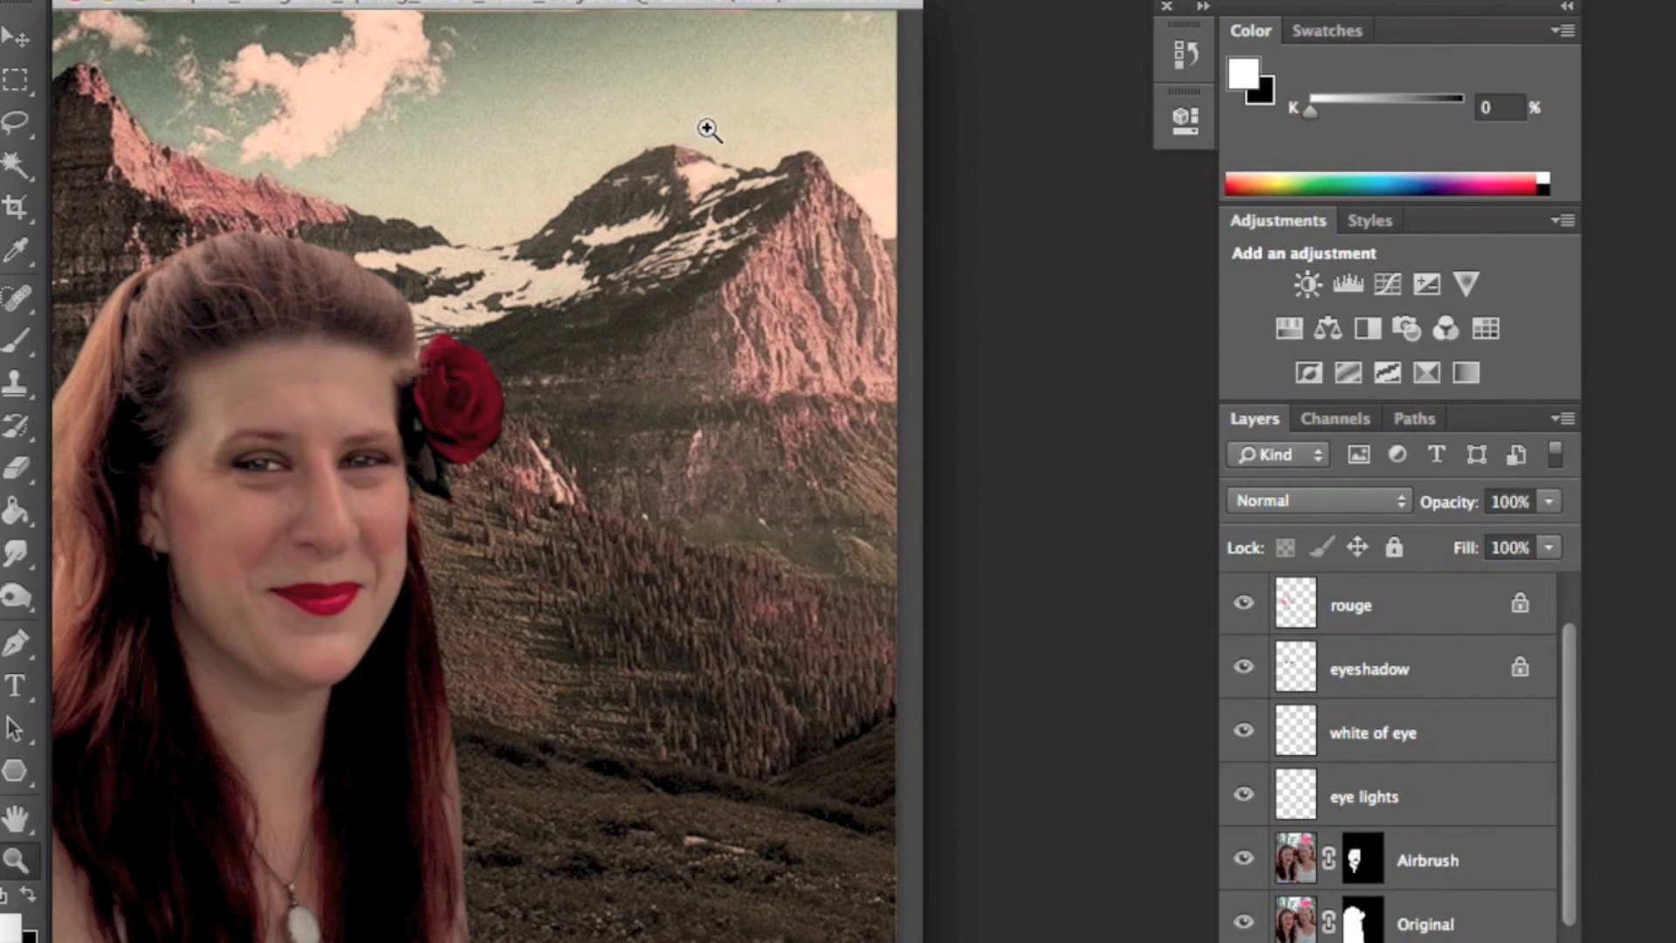
- Save the document as a layered Photoshop file on the Desktop
{"action": "left_click", "coordinate": [262, 1]}
{"action": "left_click", "coordinate": [427, 219]}
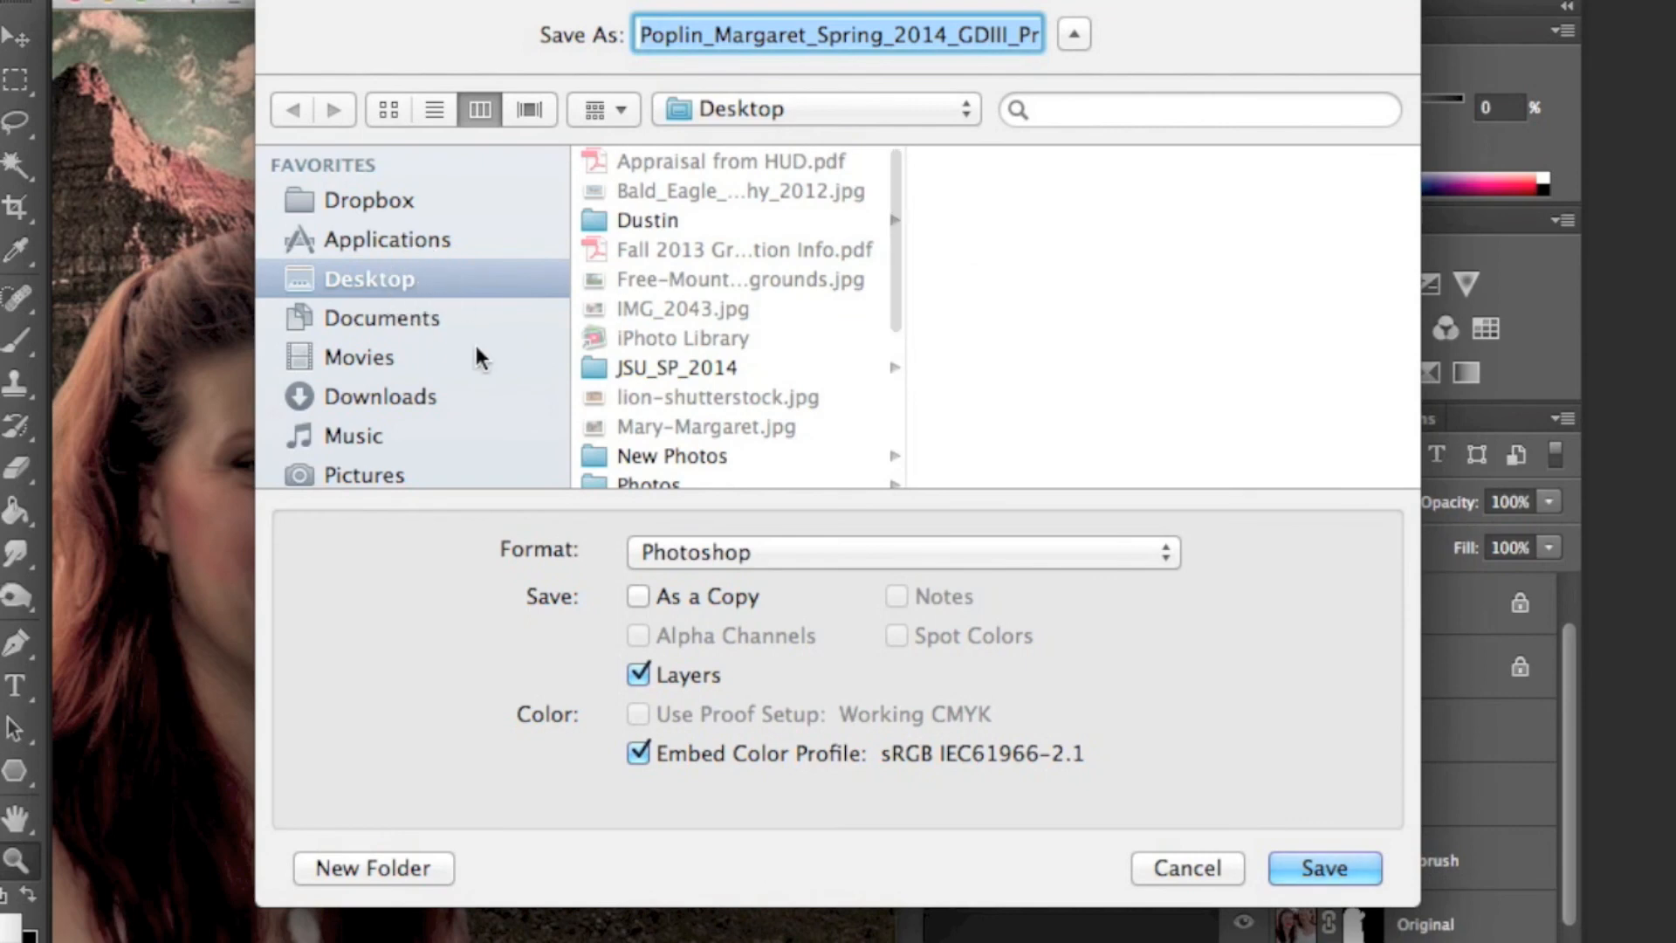
{"action": "left_click", "coordinate": [1317, 868]}
{"action": "left_click", "coordinate": [1545, 404]}
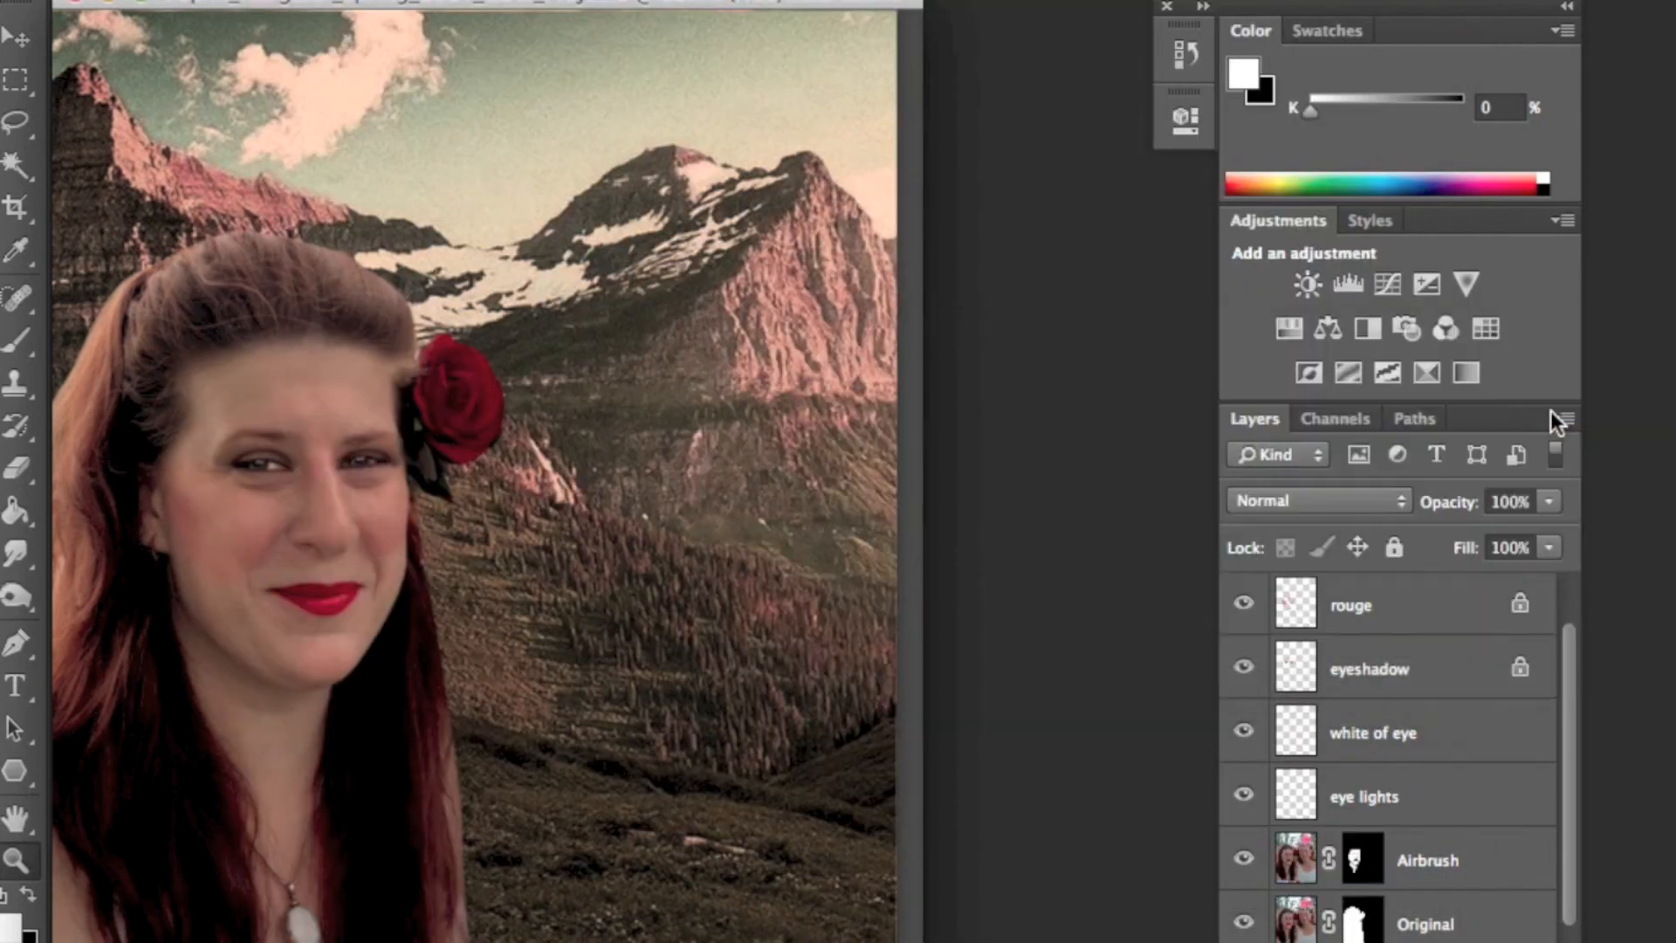